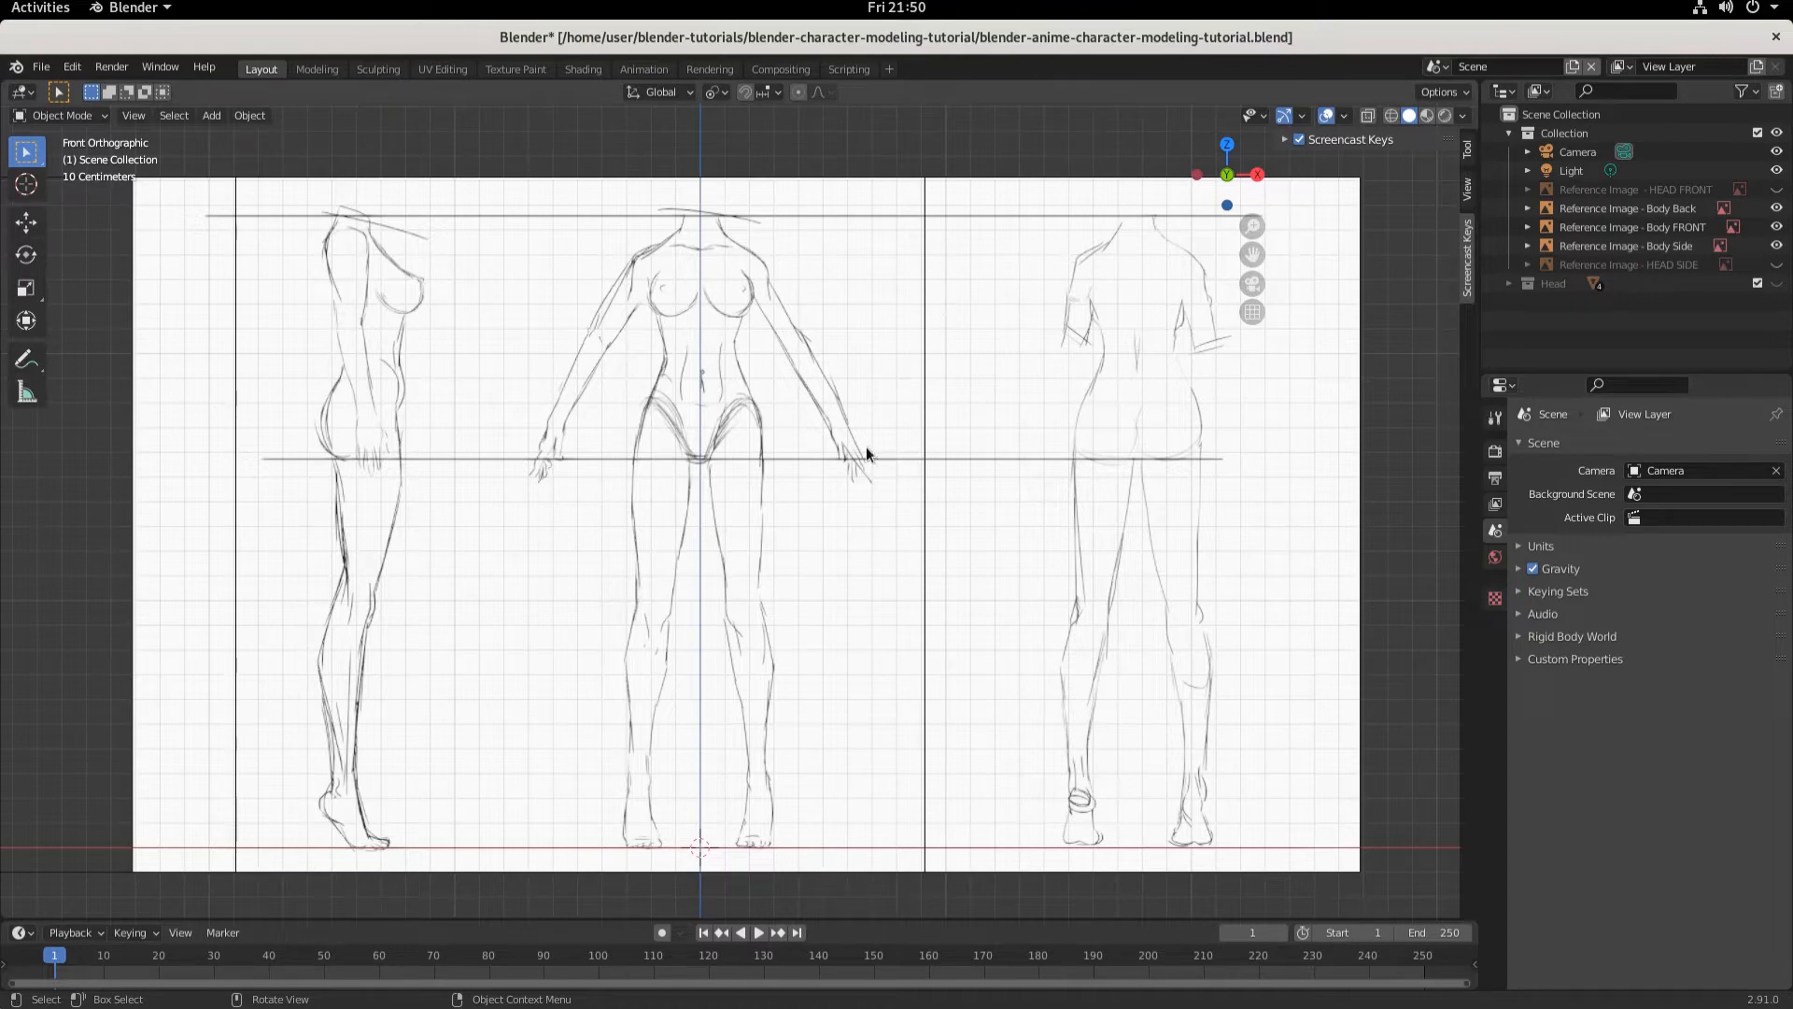
- Add a cube mesh at the scene origin in the front view
mouse_move(709, 553)
shift+middle_down()
mouse_move(788, 560)
mouse_move(734, 561)
shift+middle_up()
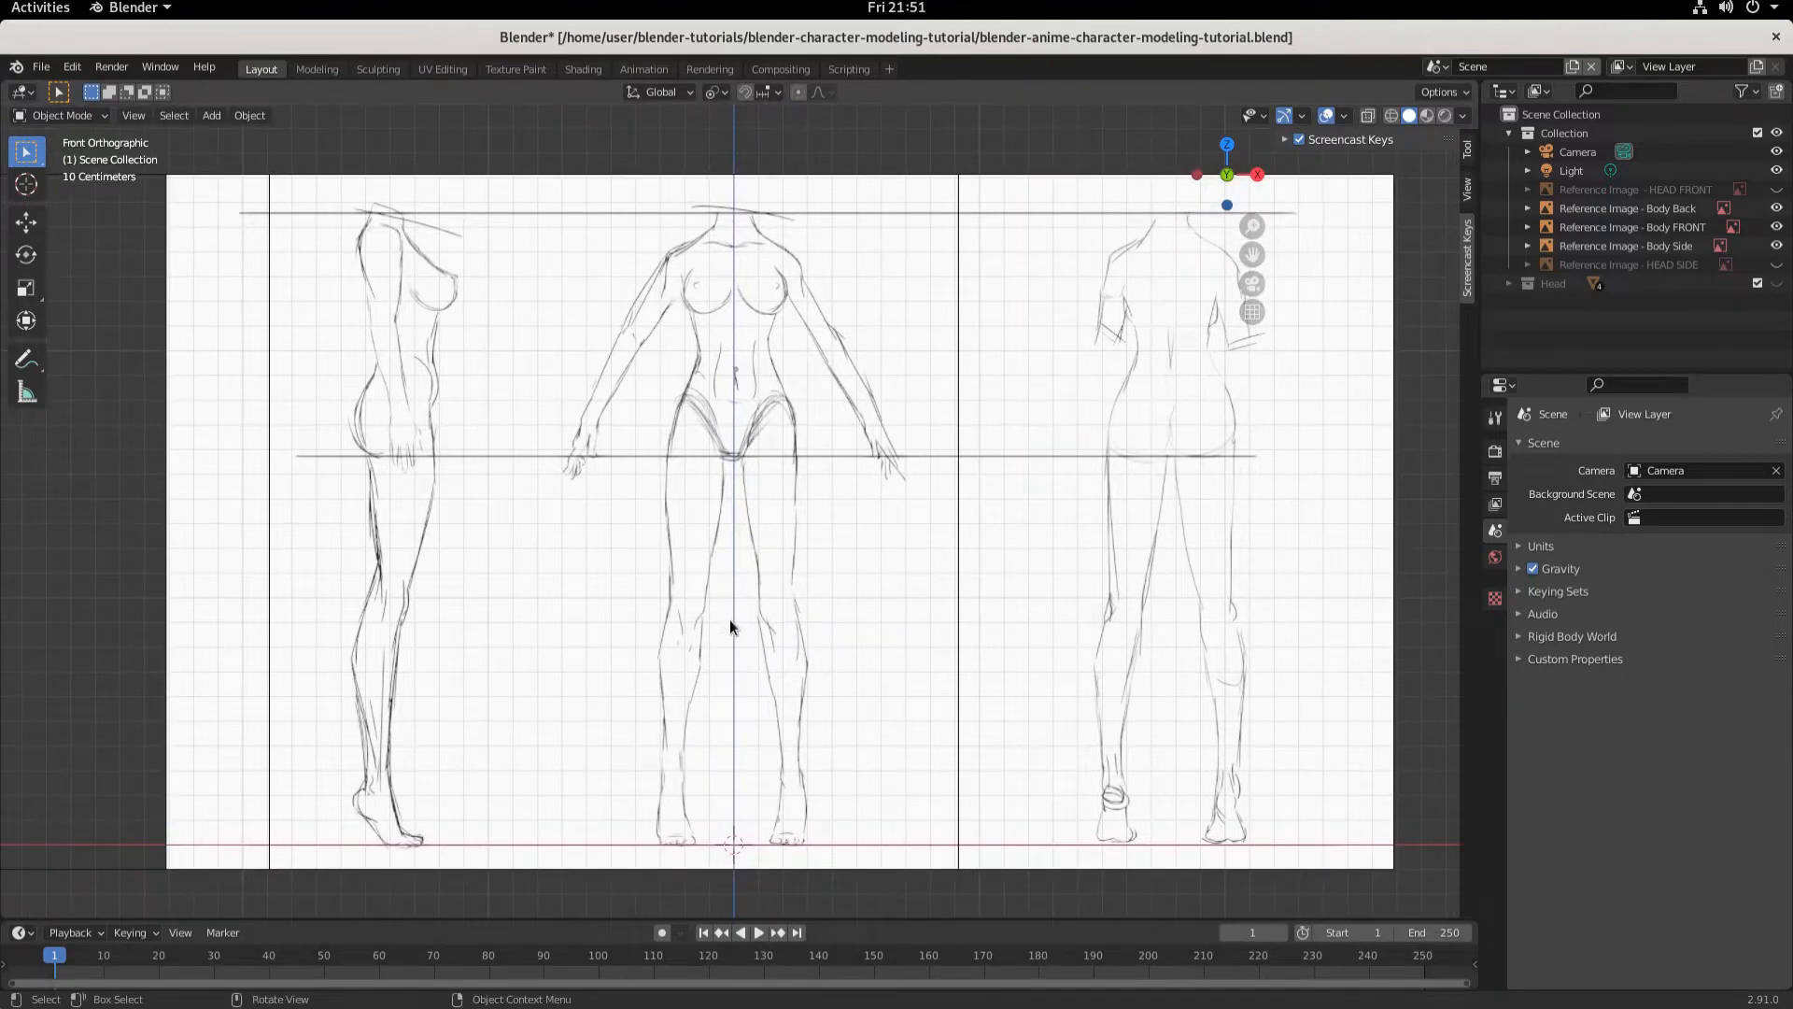
key(shift+a)
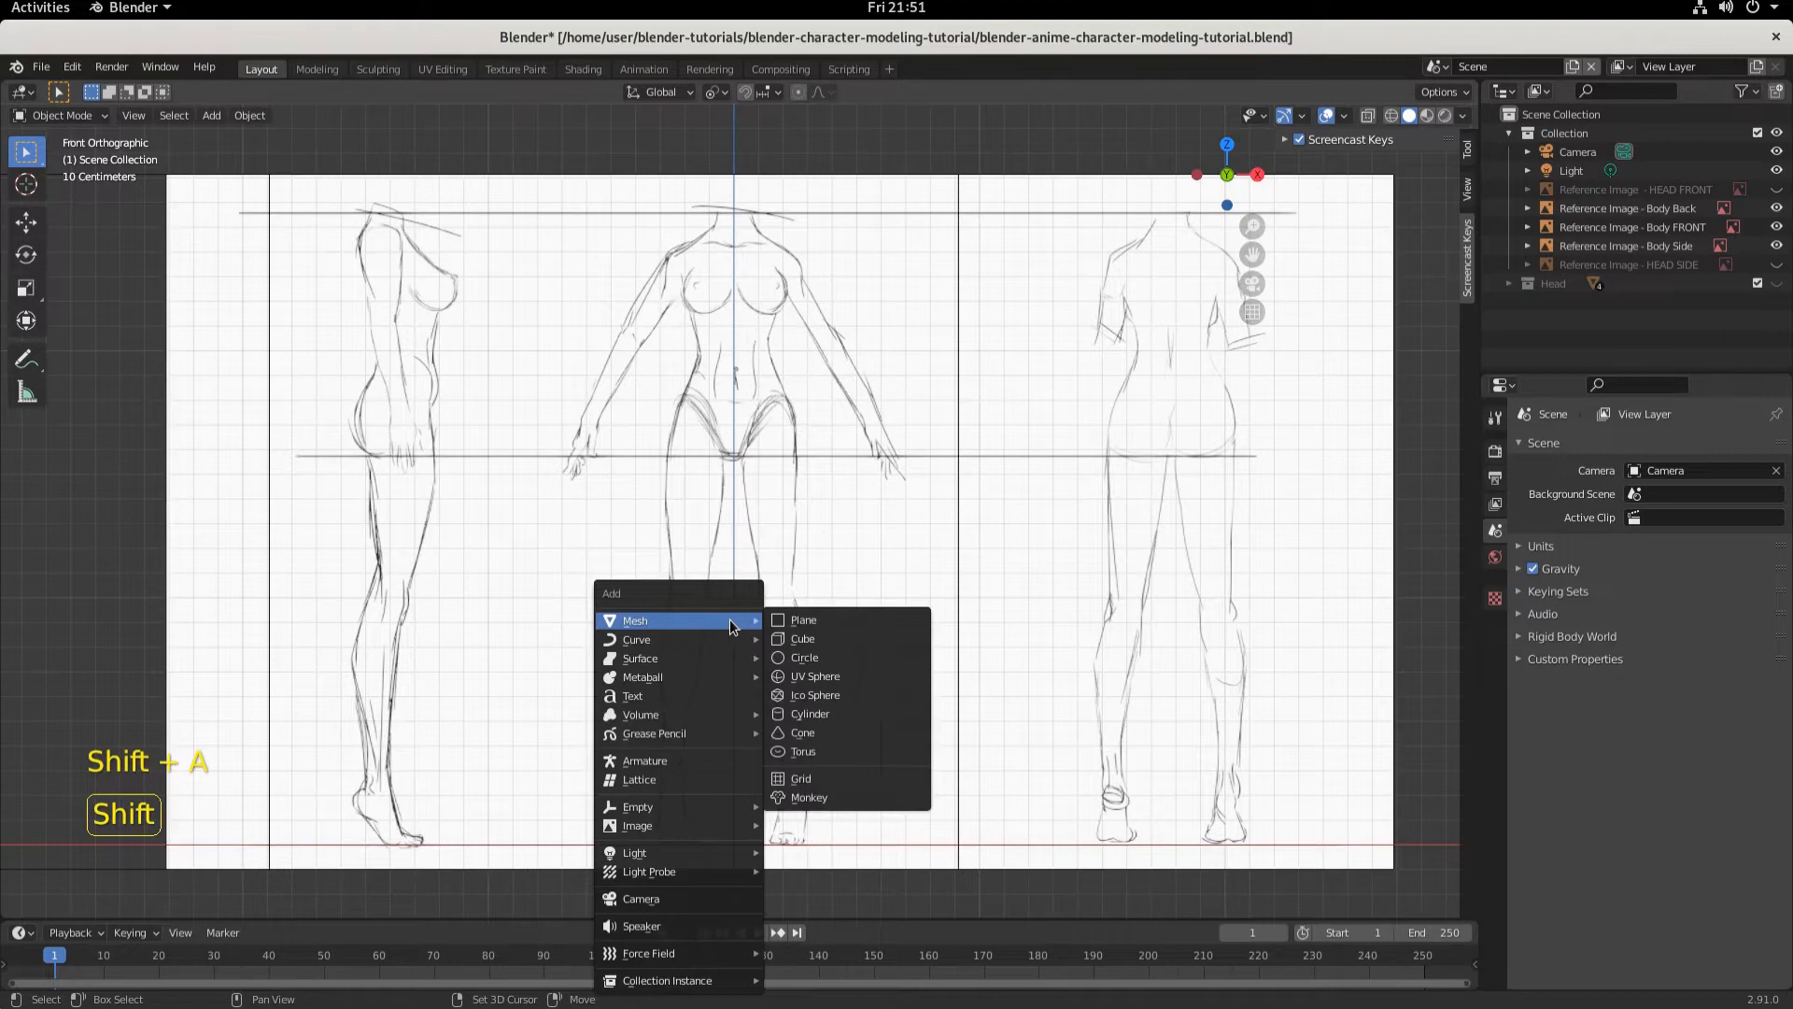
click(885, 643)
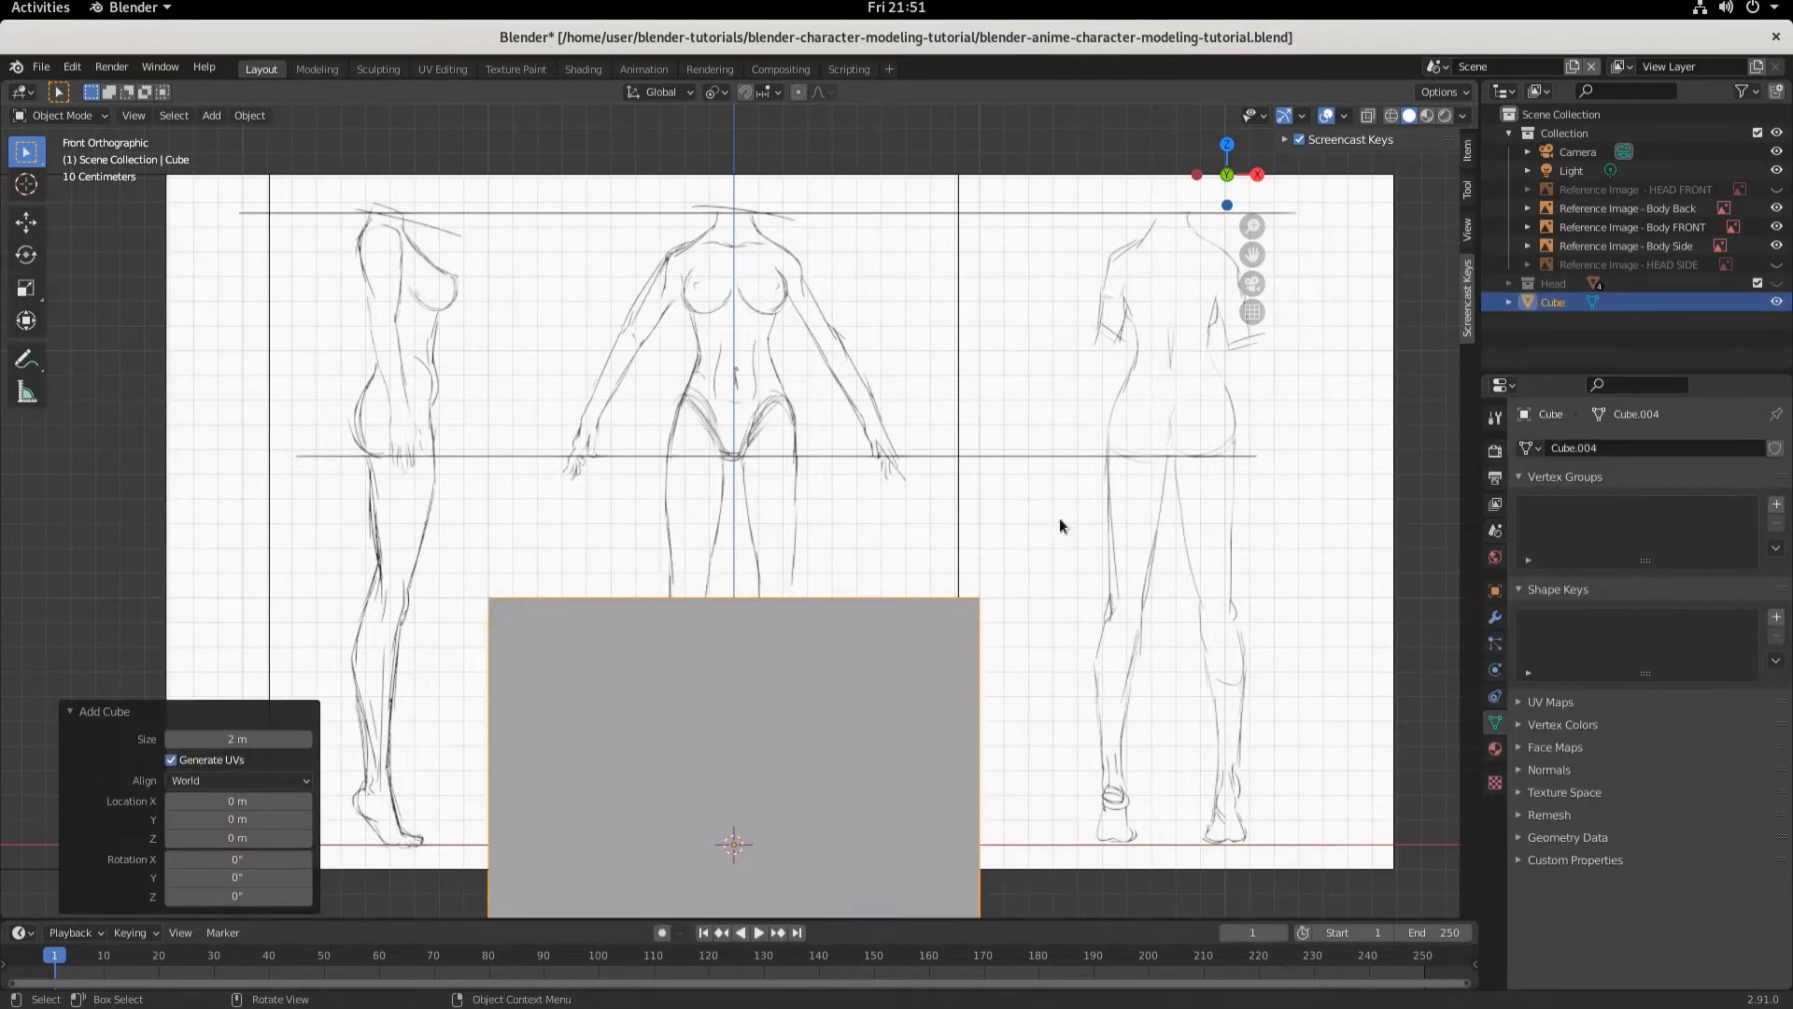
- Set the front body reference image's depth to Front and lower its transparency value to about 0.29
click(1085, 245)
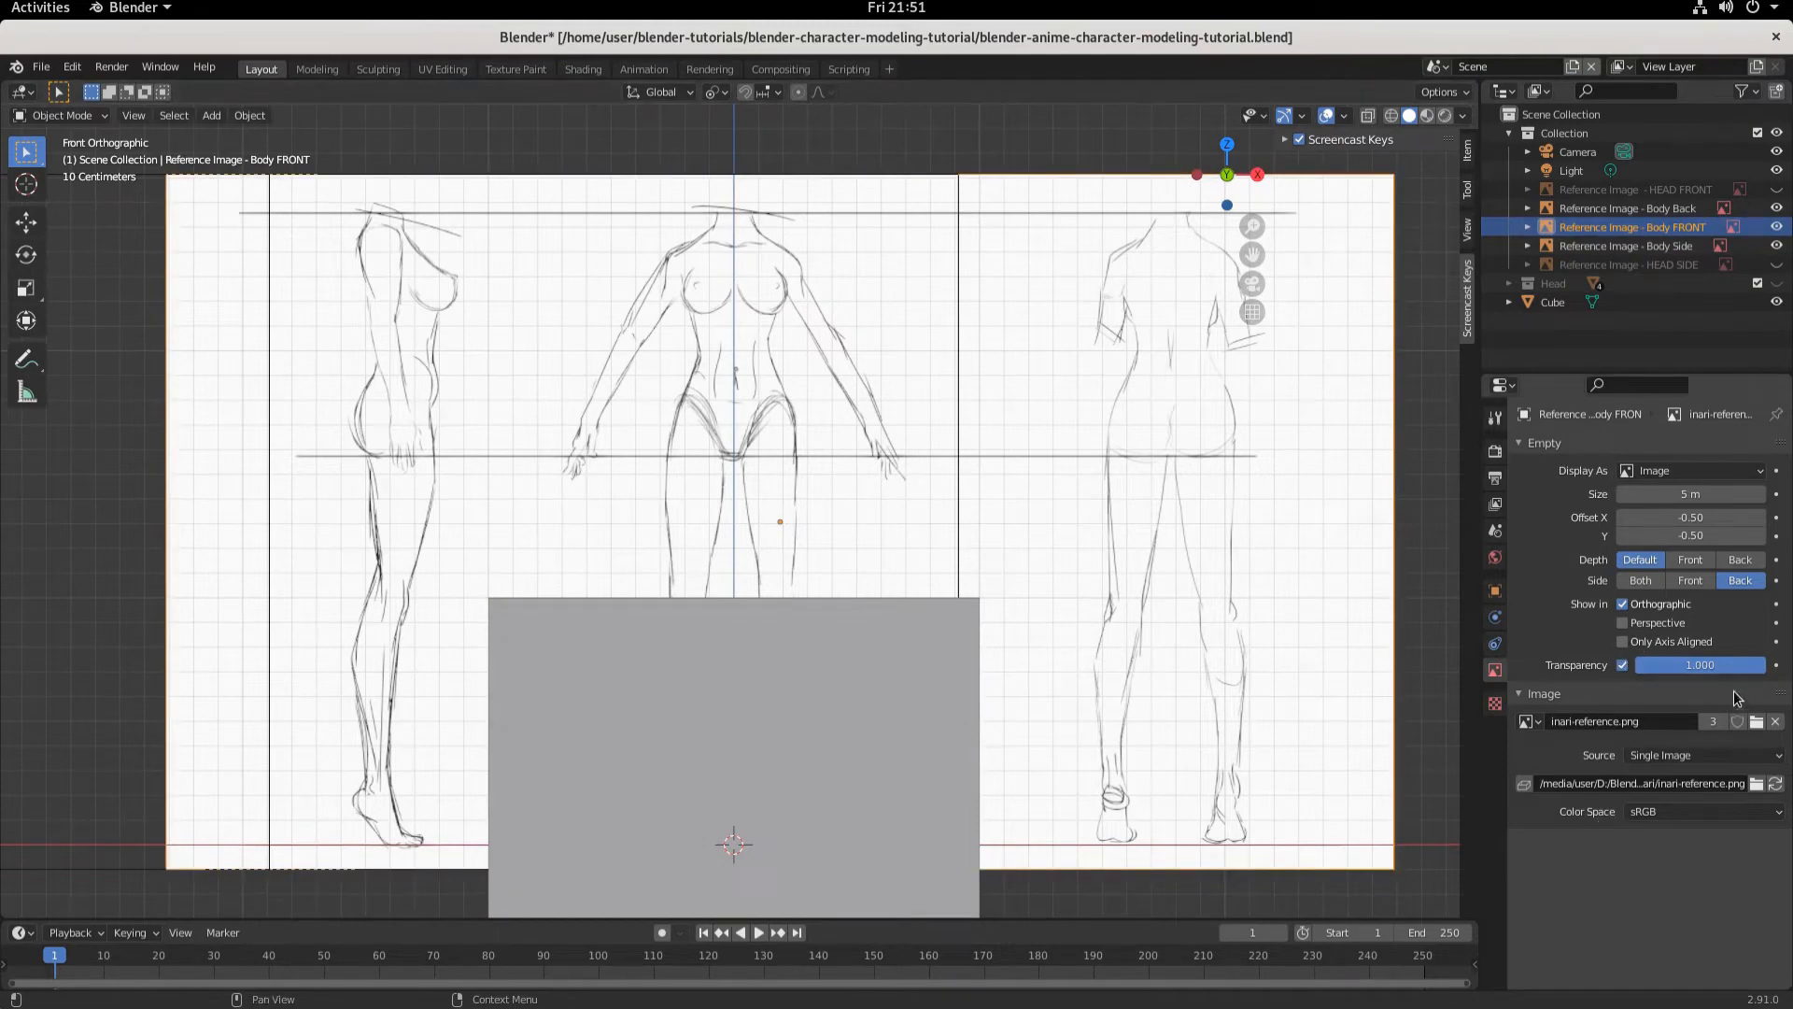
click(1692, 560)
scroll(809, 652, down, 1)
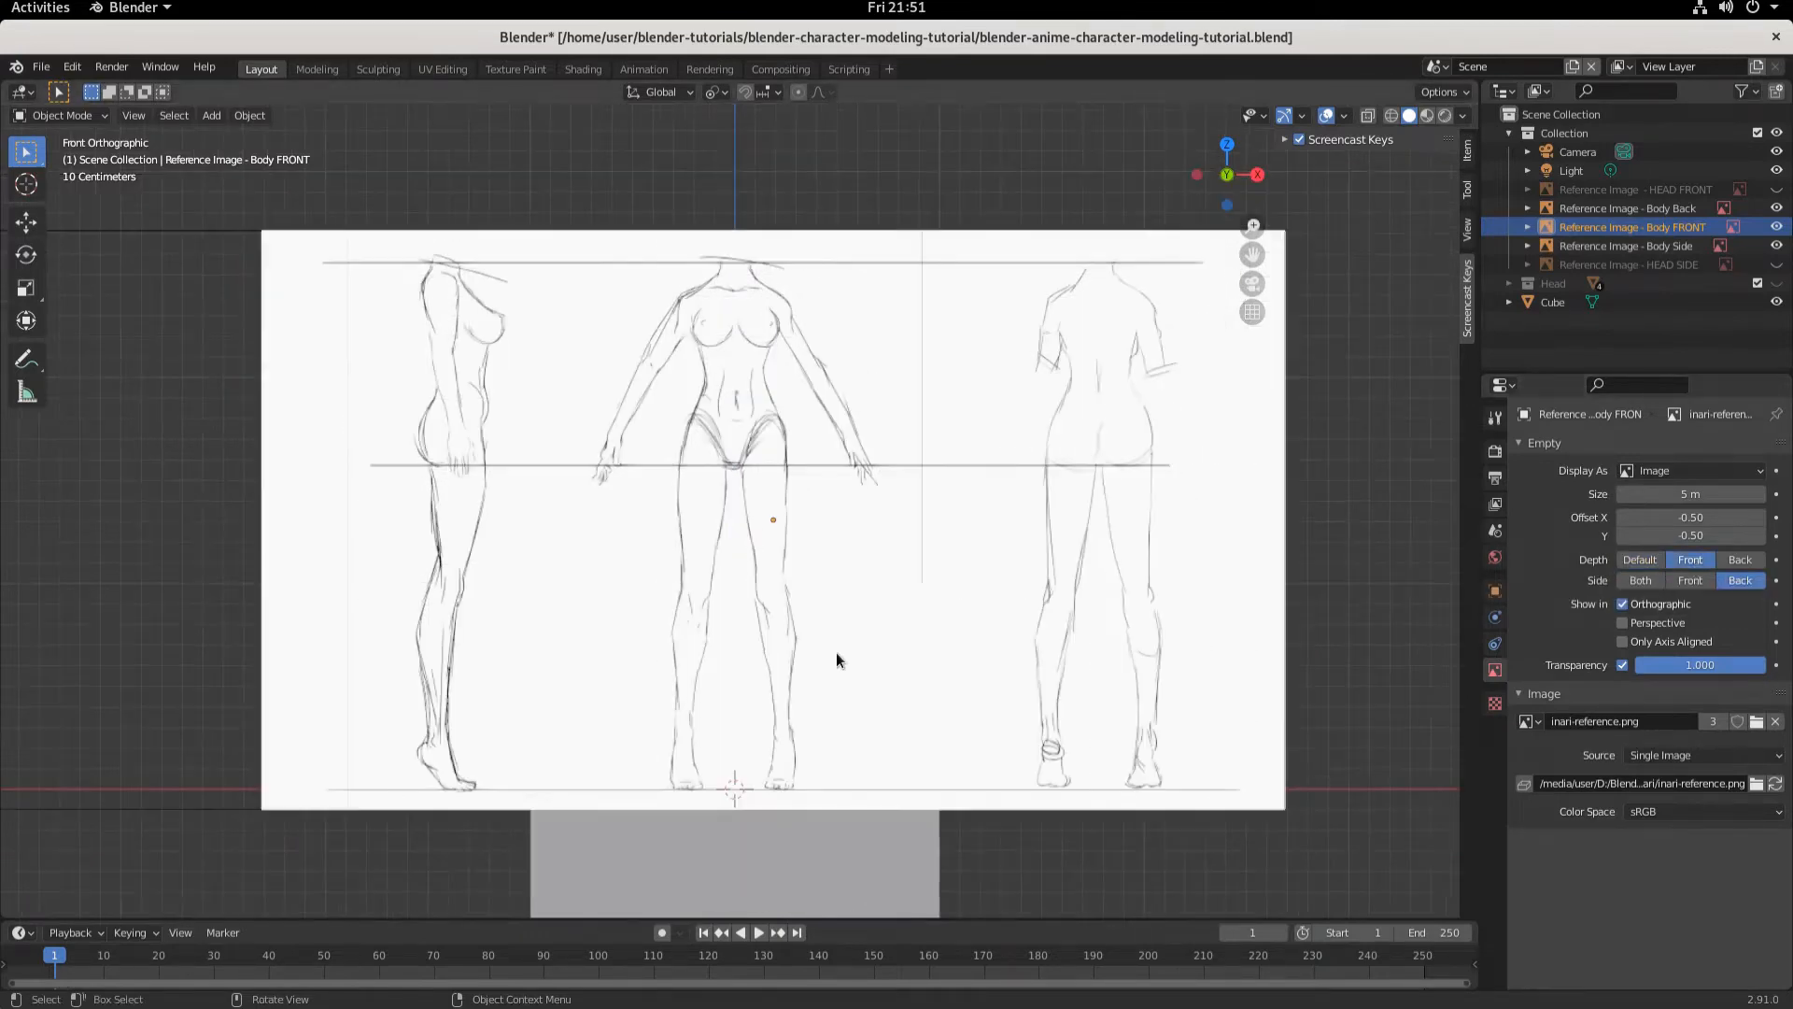
drag(1749, 665, 1599, 679)
- Move the cube up along the Z axis by about 1.64 m to the hips of the front body sketch
click(764, 863)
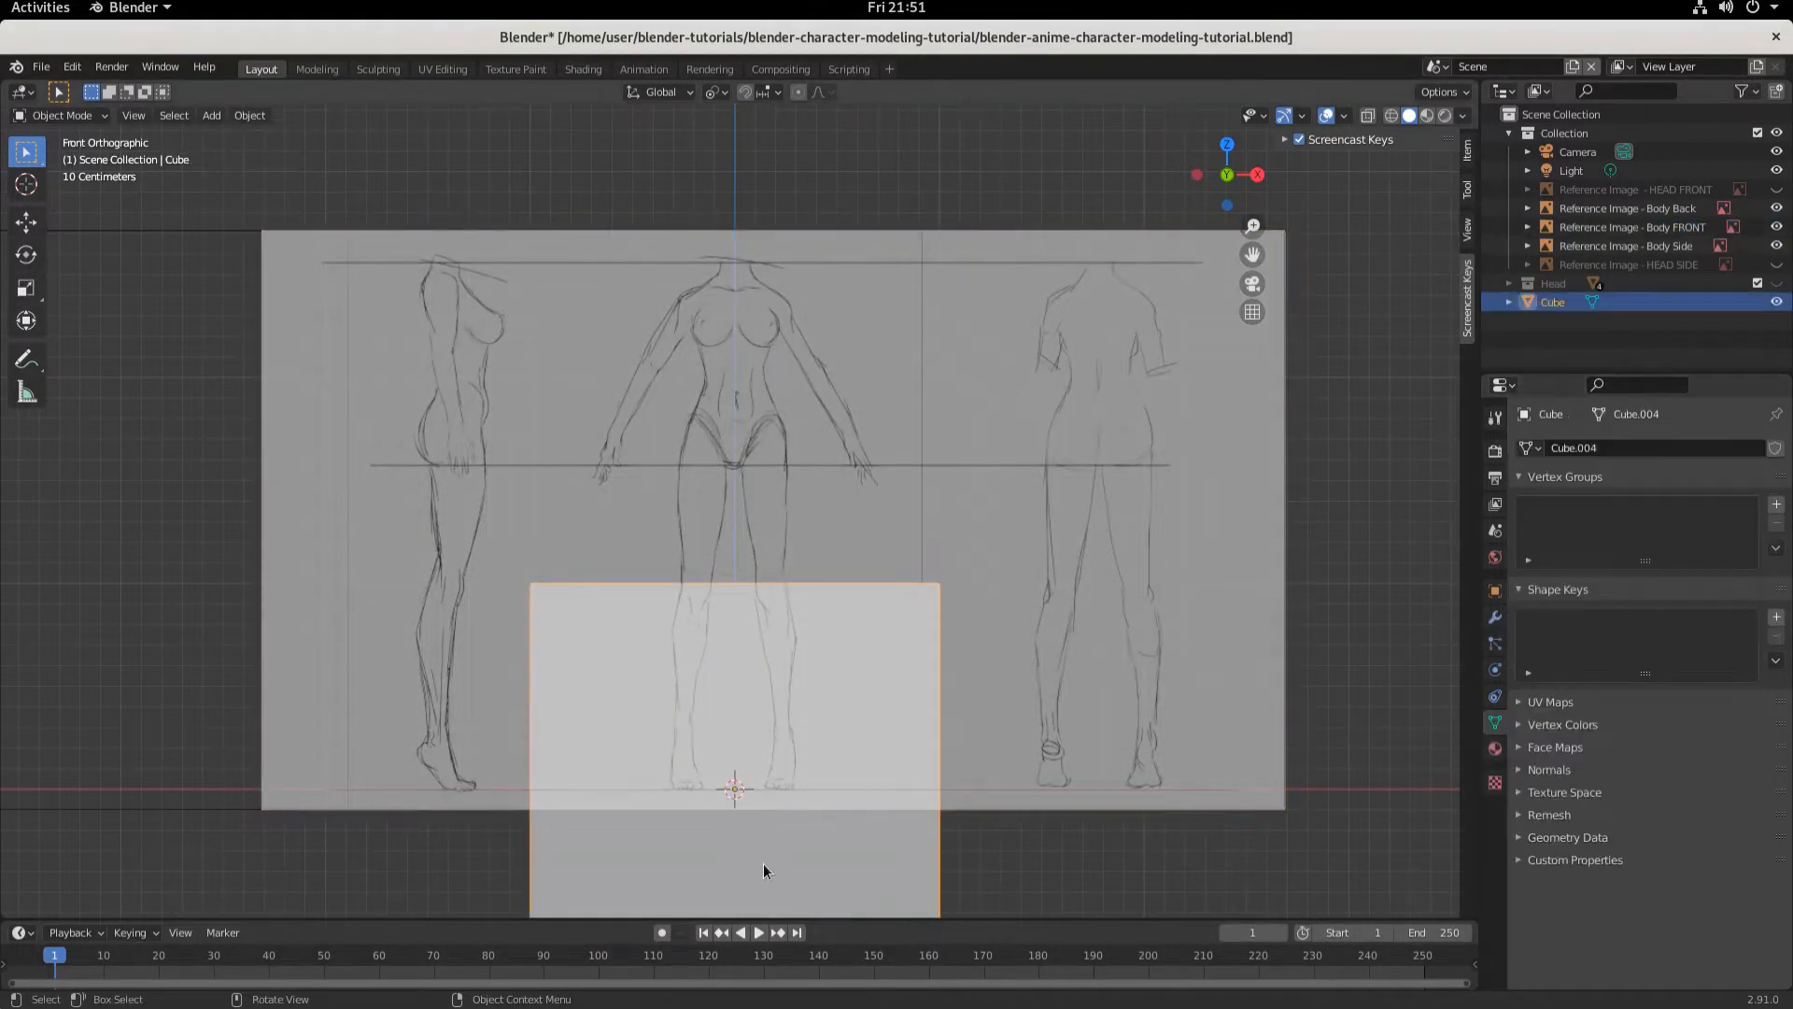
scroll(824, 816, down, 1)
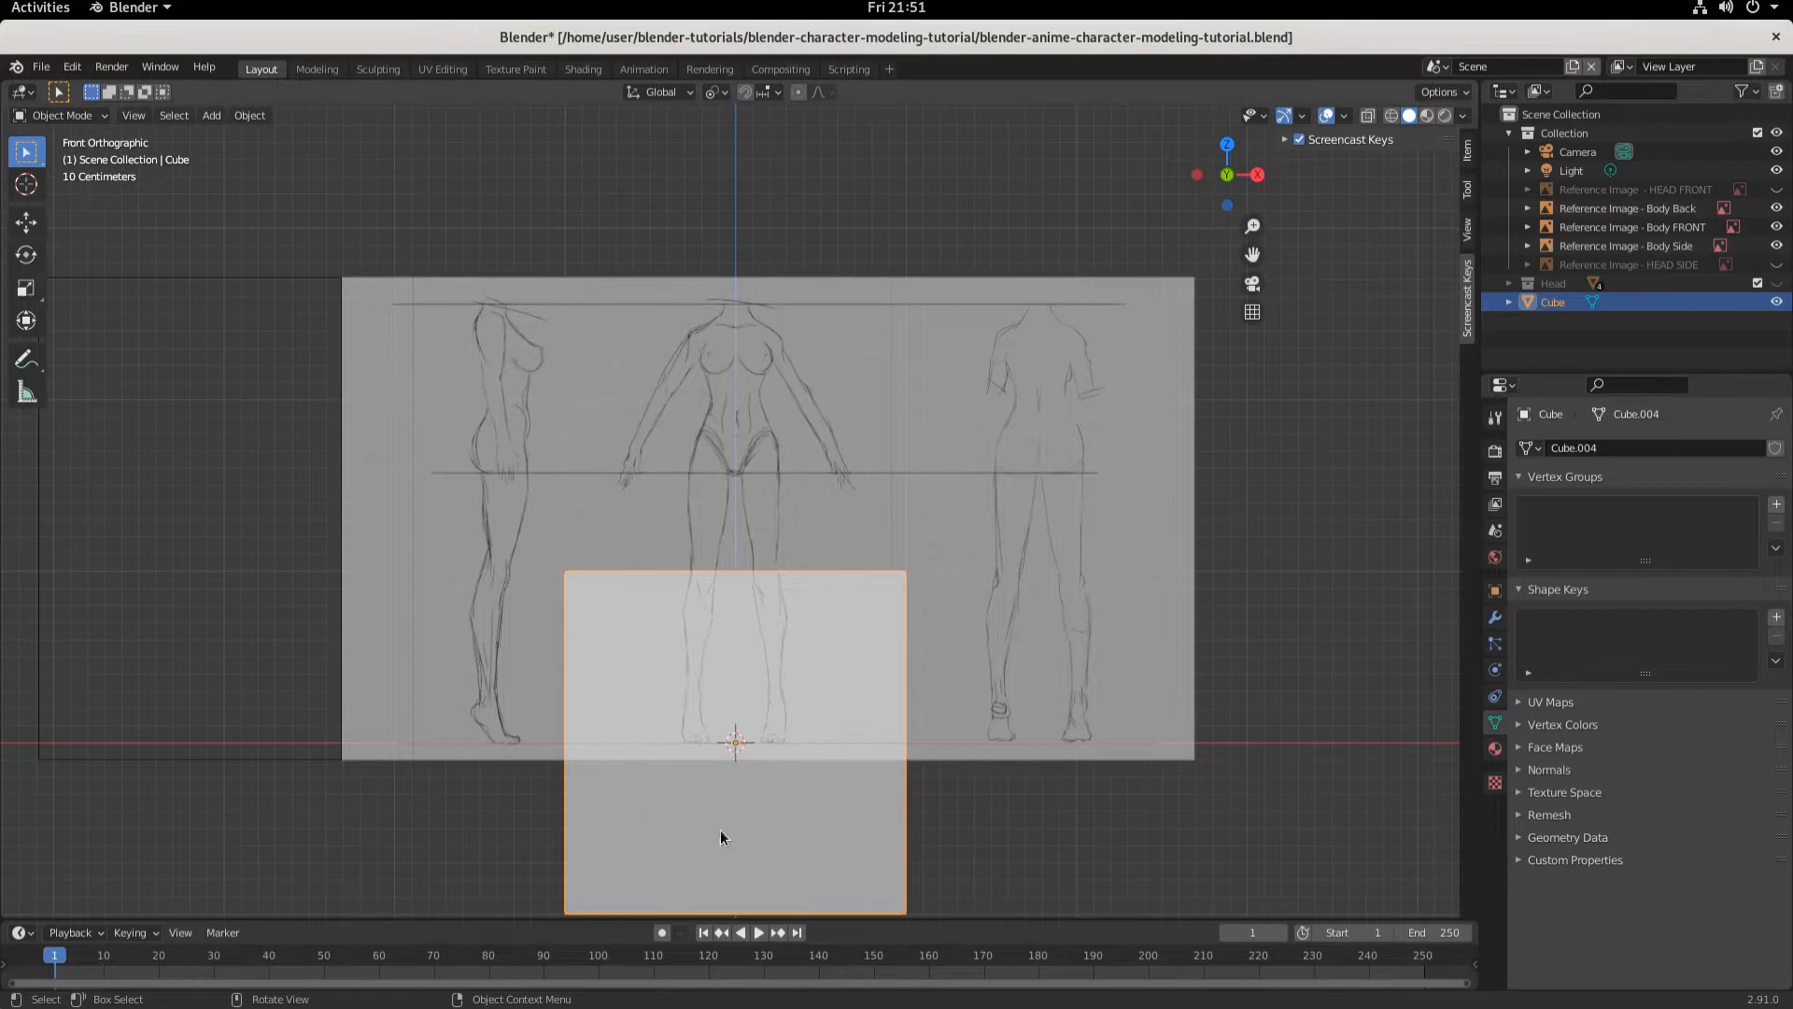
key(g)
key(z)
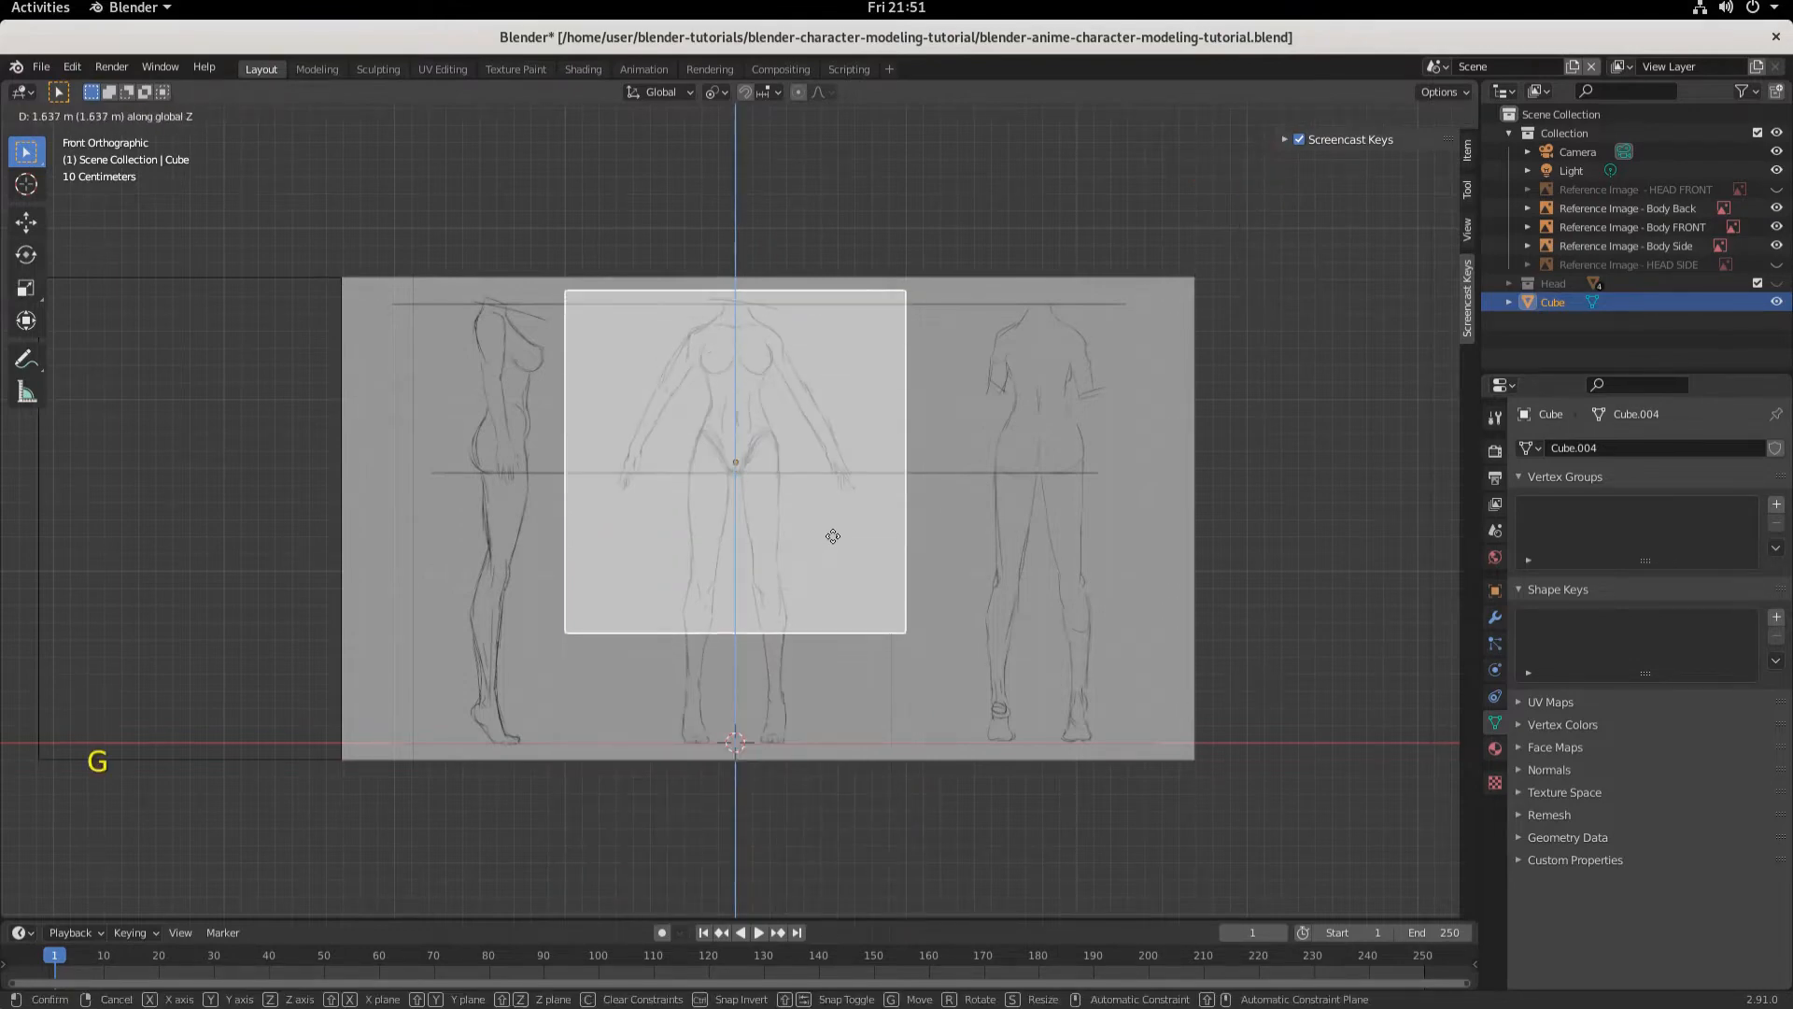
click(832, 537)
scroll(831, 534, up, 6)
scroll(805, 450, down, 4)
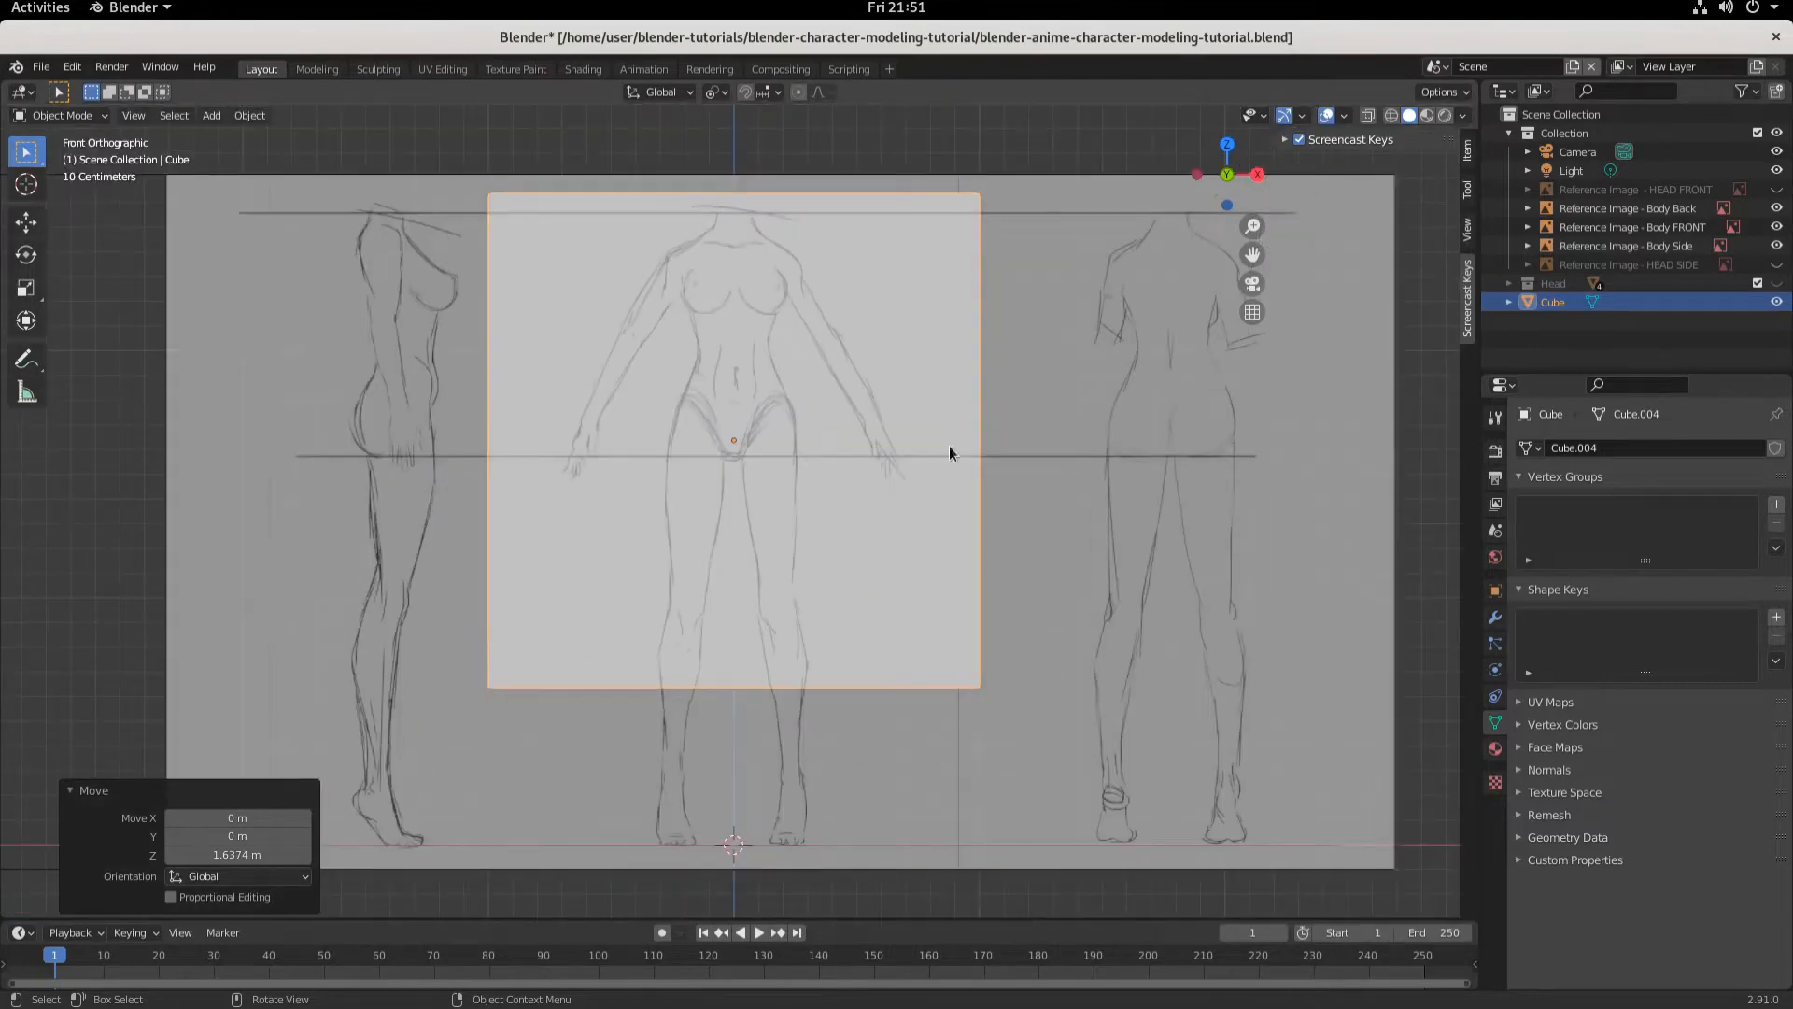
- In the right side view, set the side body reference image's depth to Front and its transparency to 0.3
key(KP_3)
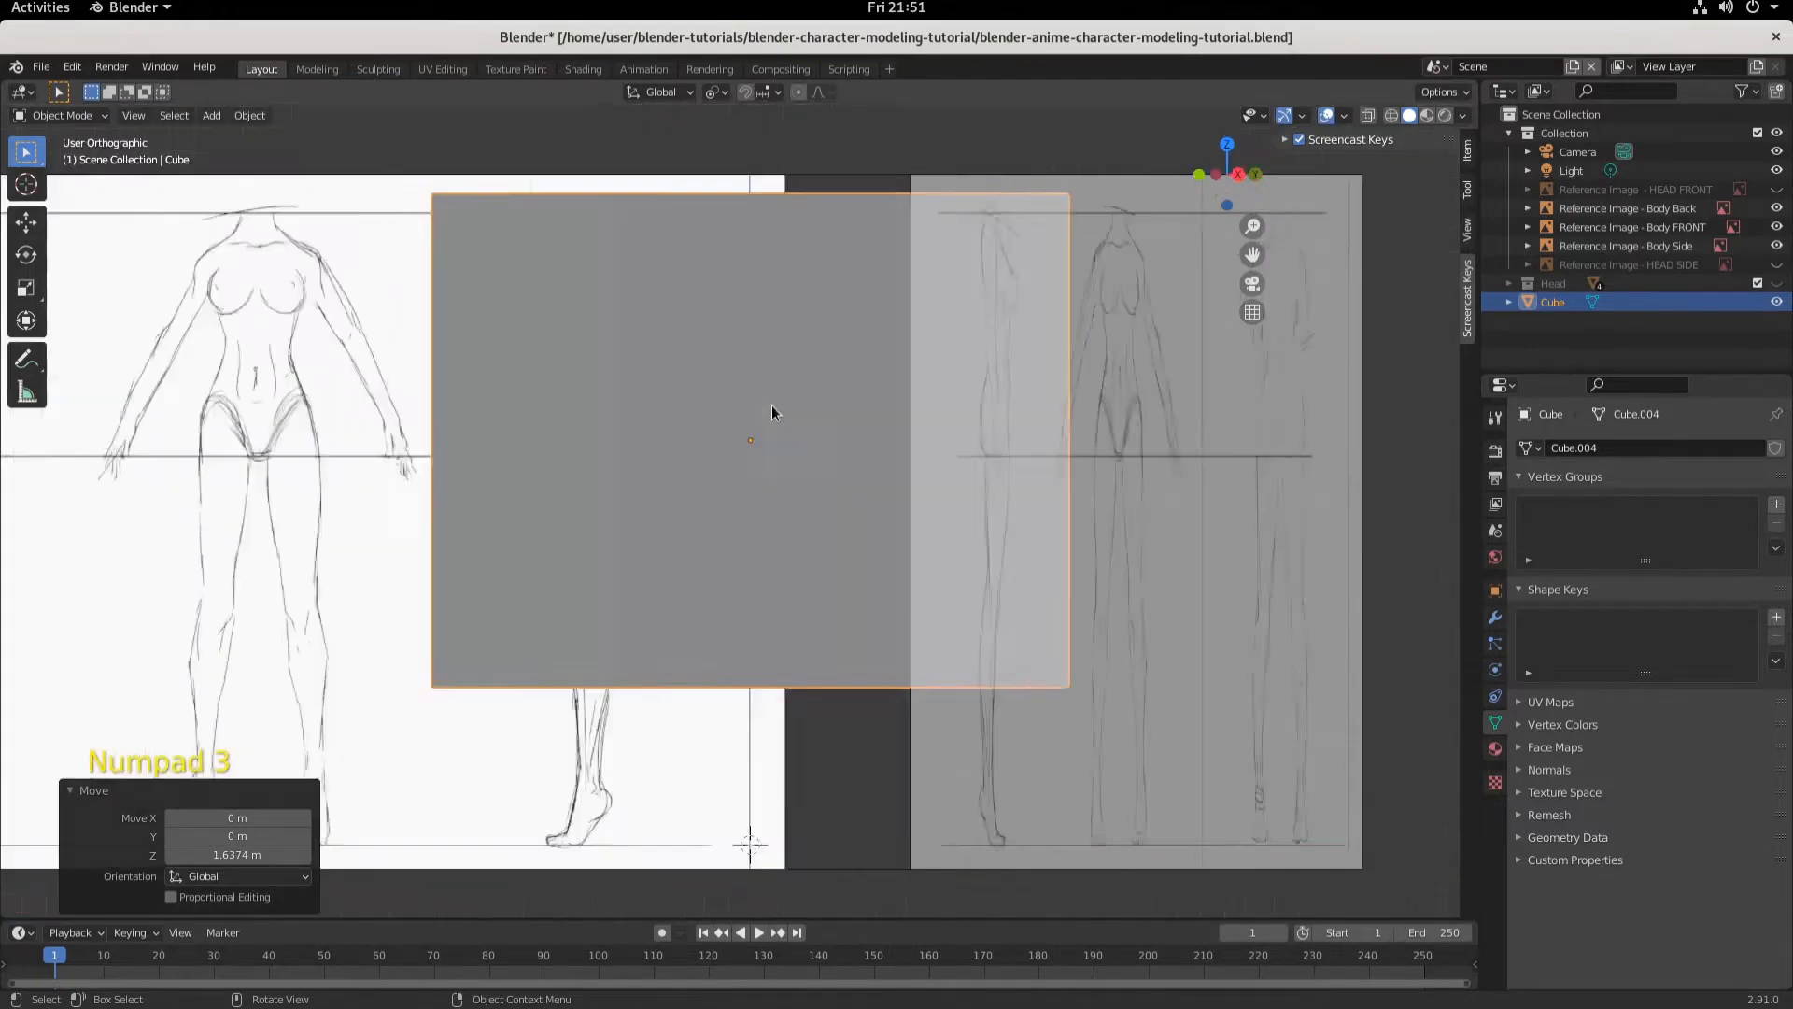
click(396, 331)
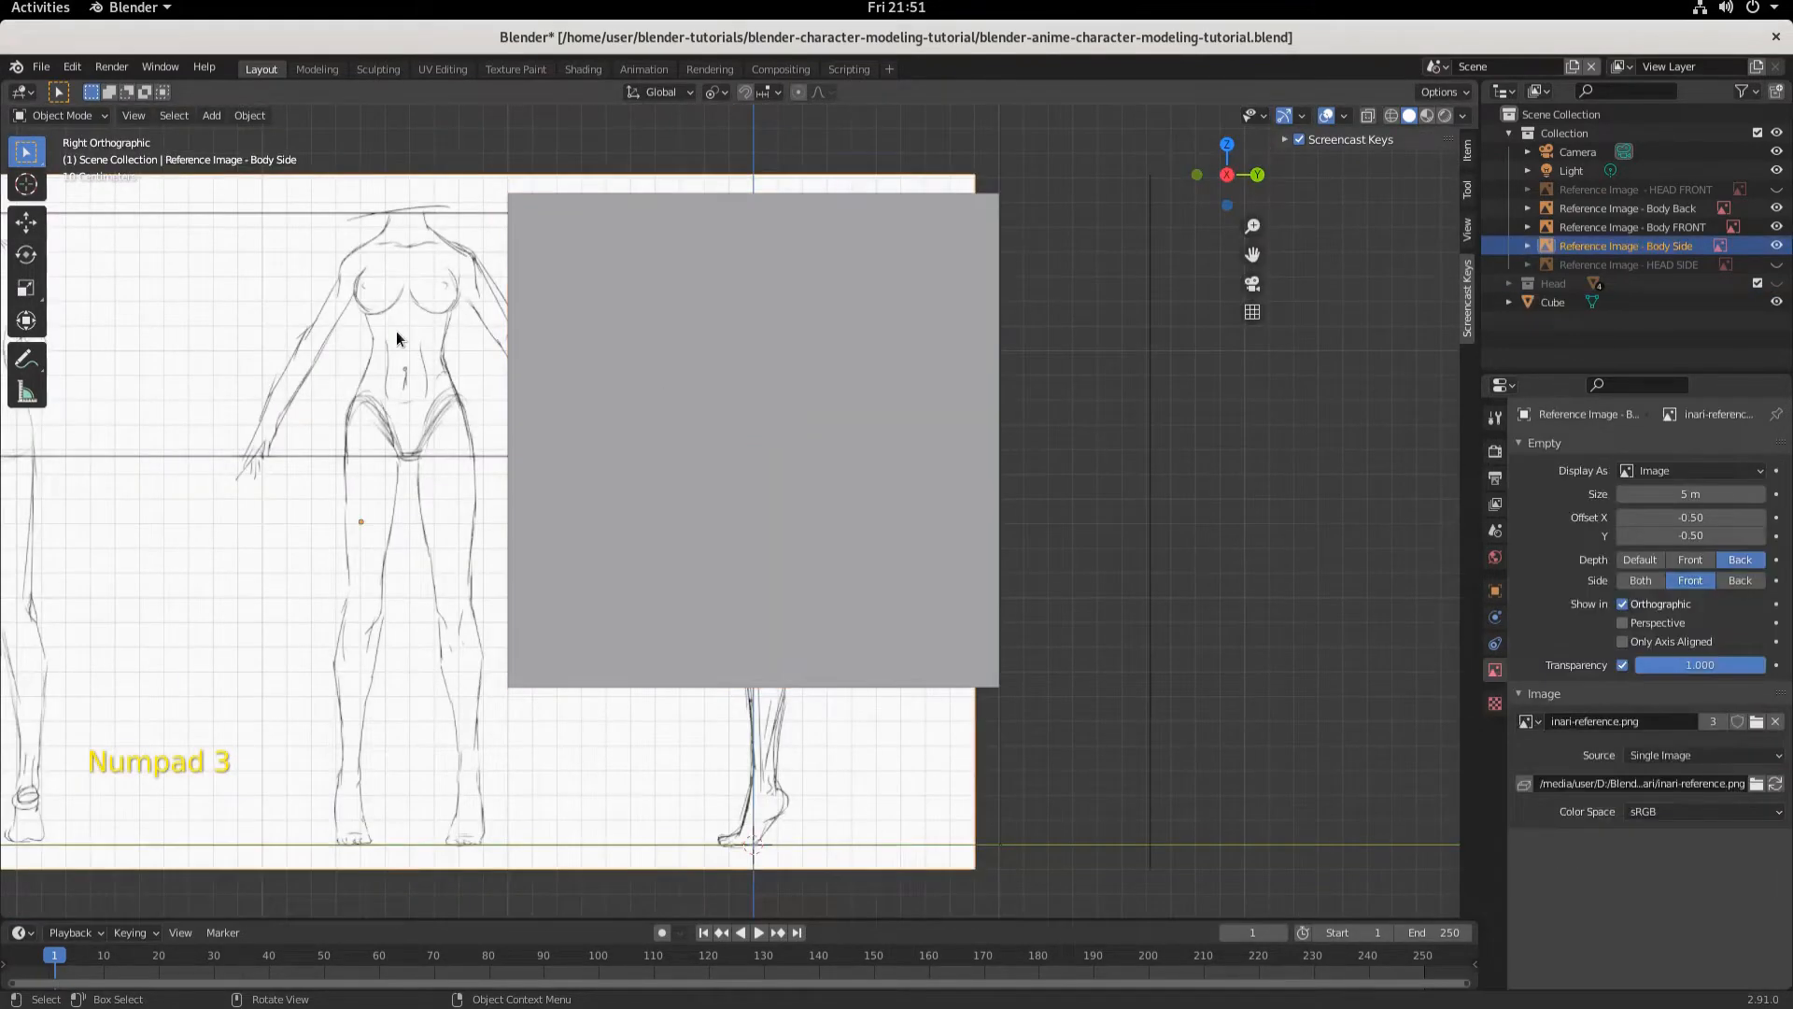
click(1691, 559)
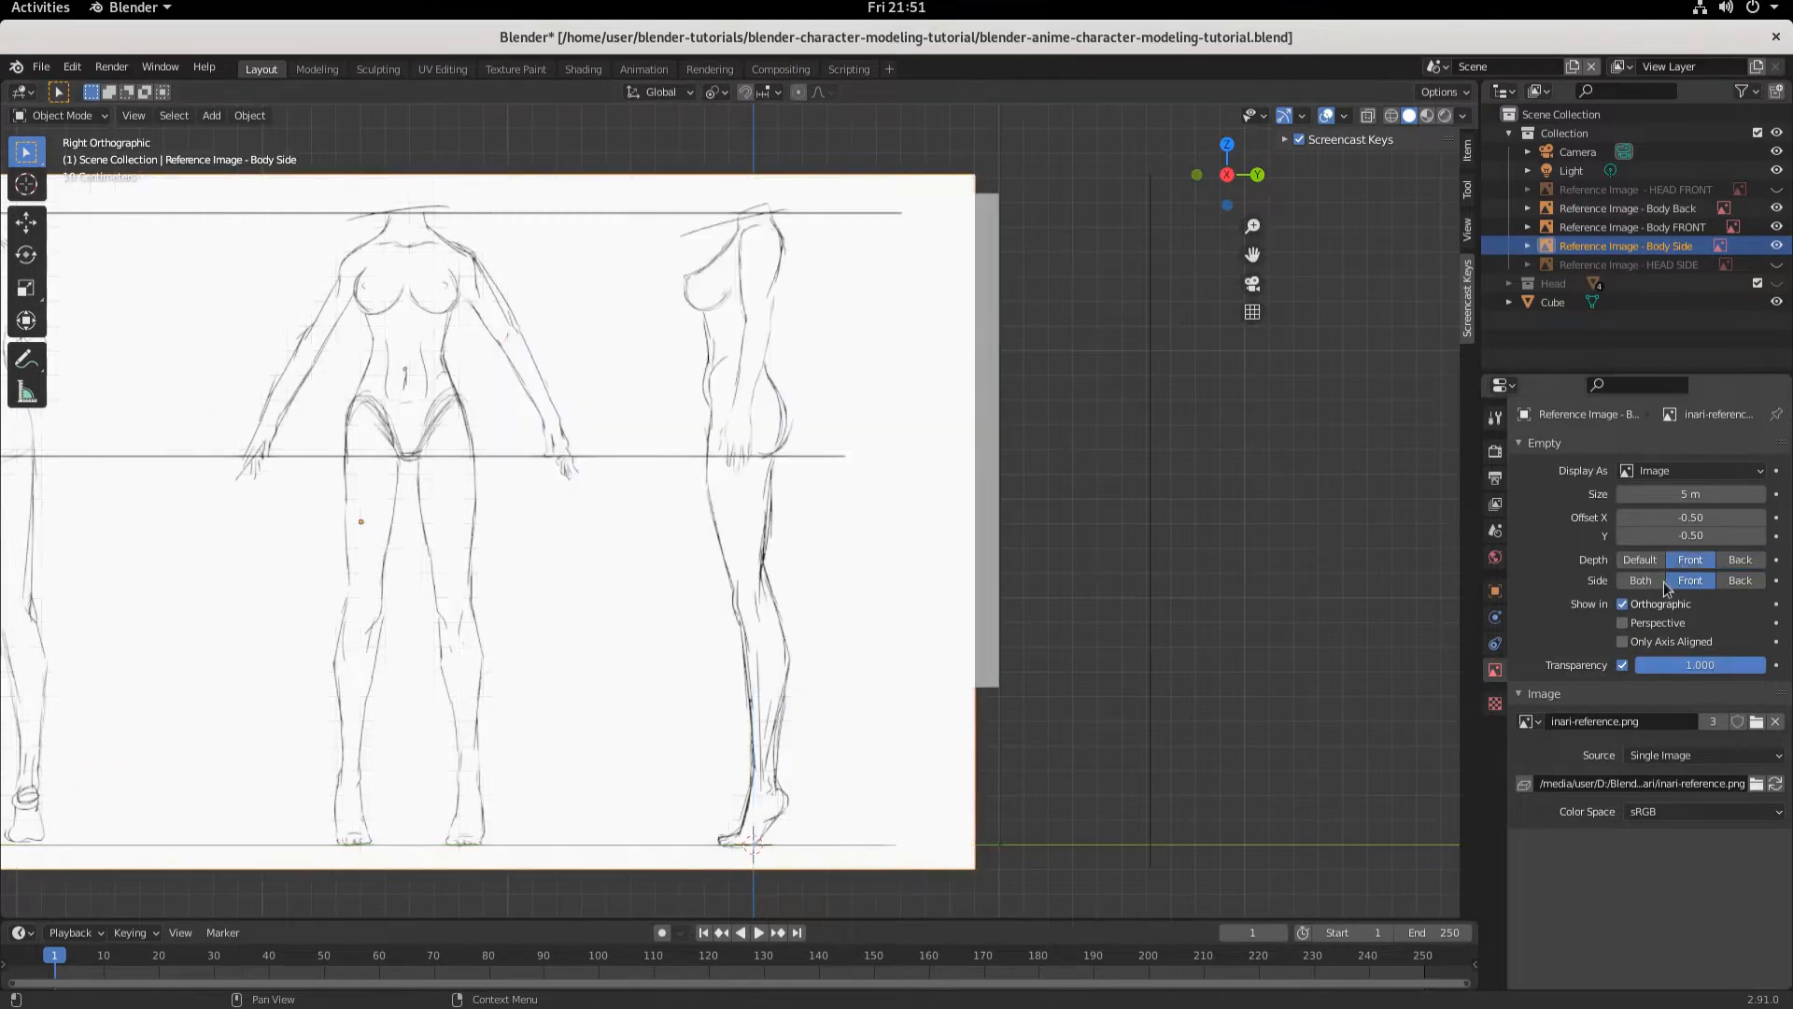
click(1623, 623)
click(1704, 665)
text(0.3)
key(Return)
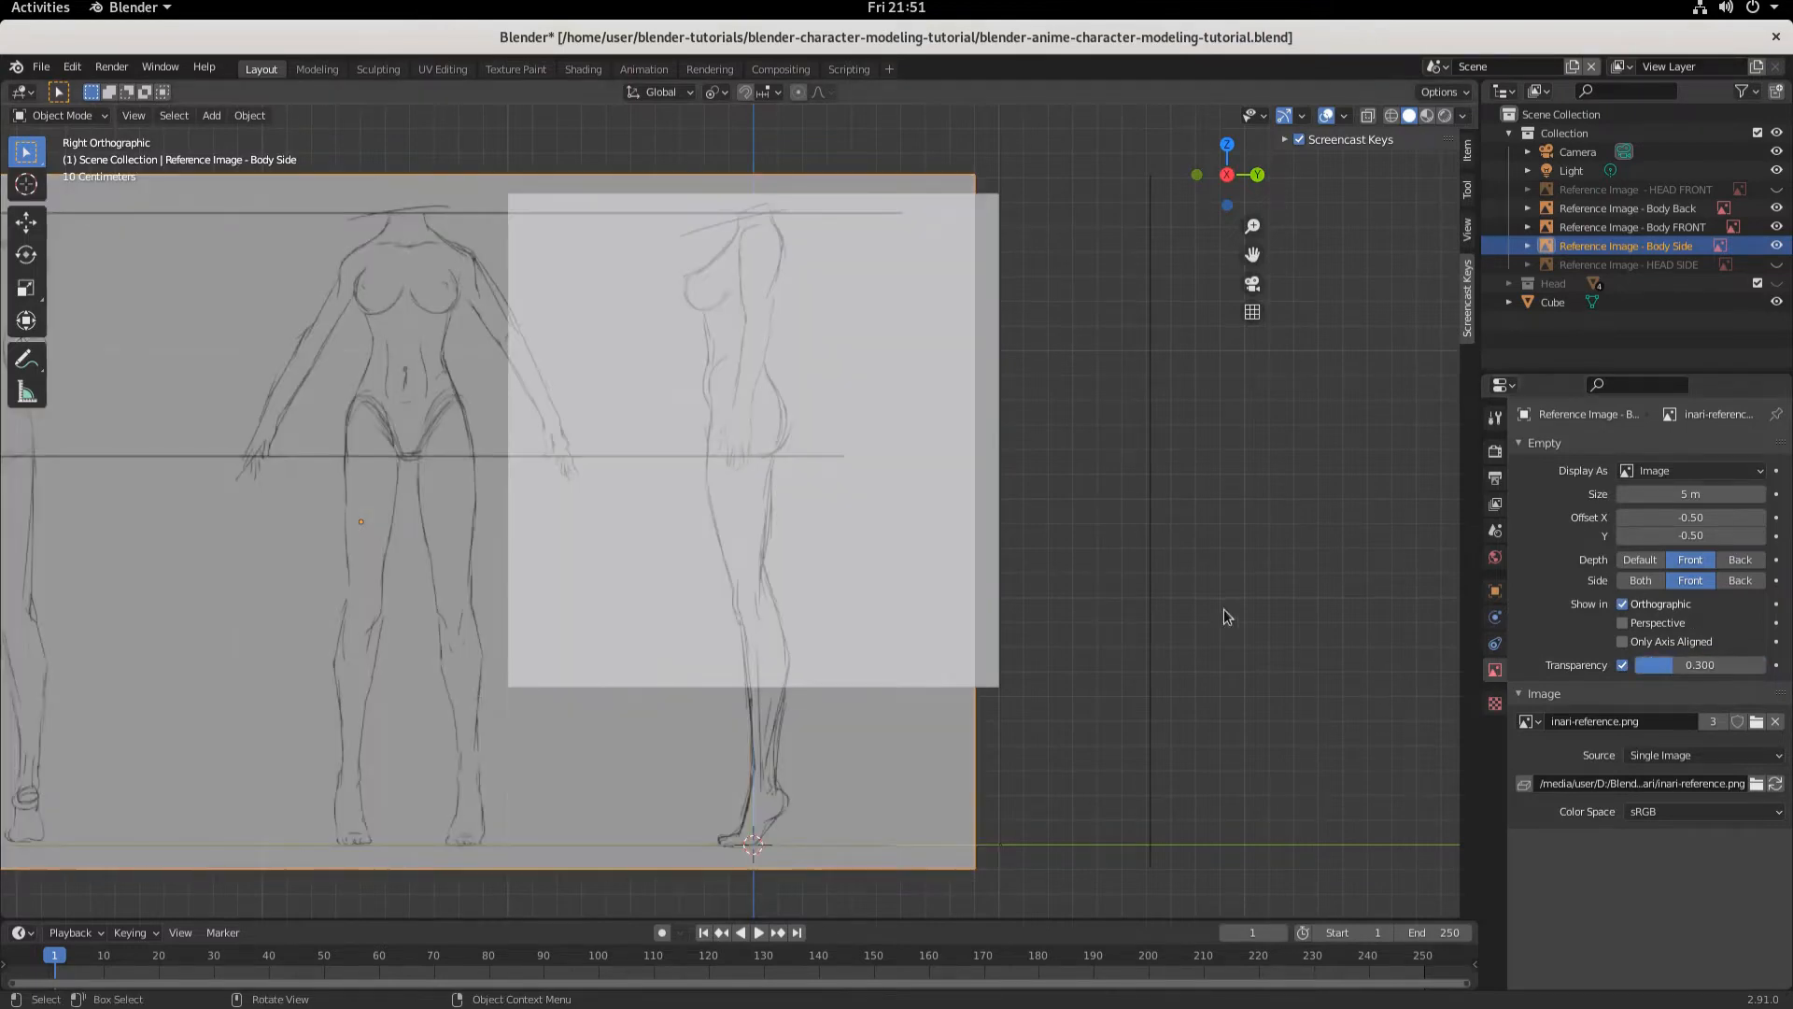
- Set the side body reference image's transparency to 0.2 and select the cube
click(1704, 665)
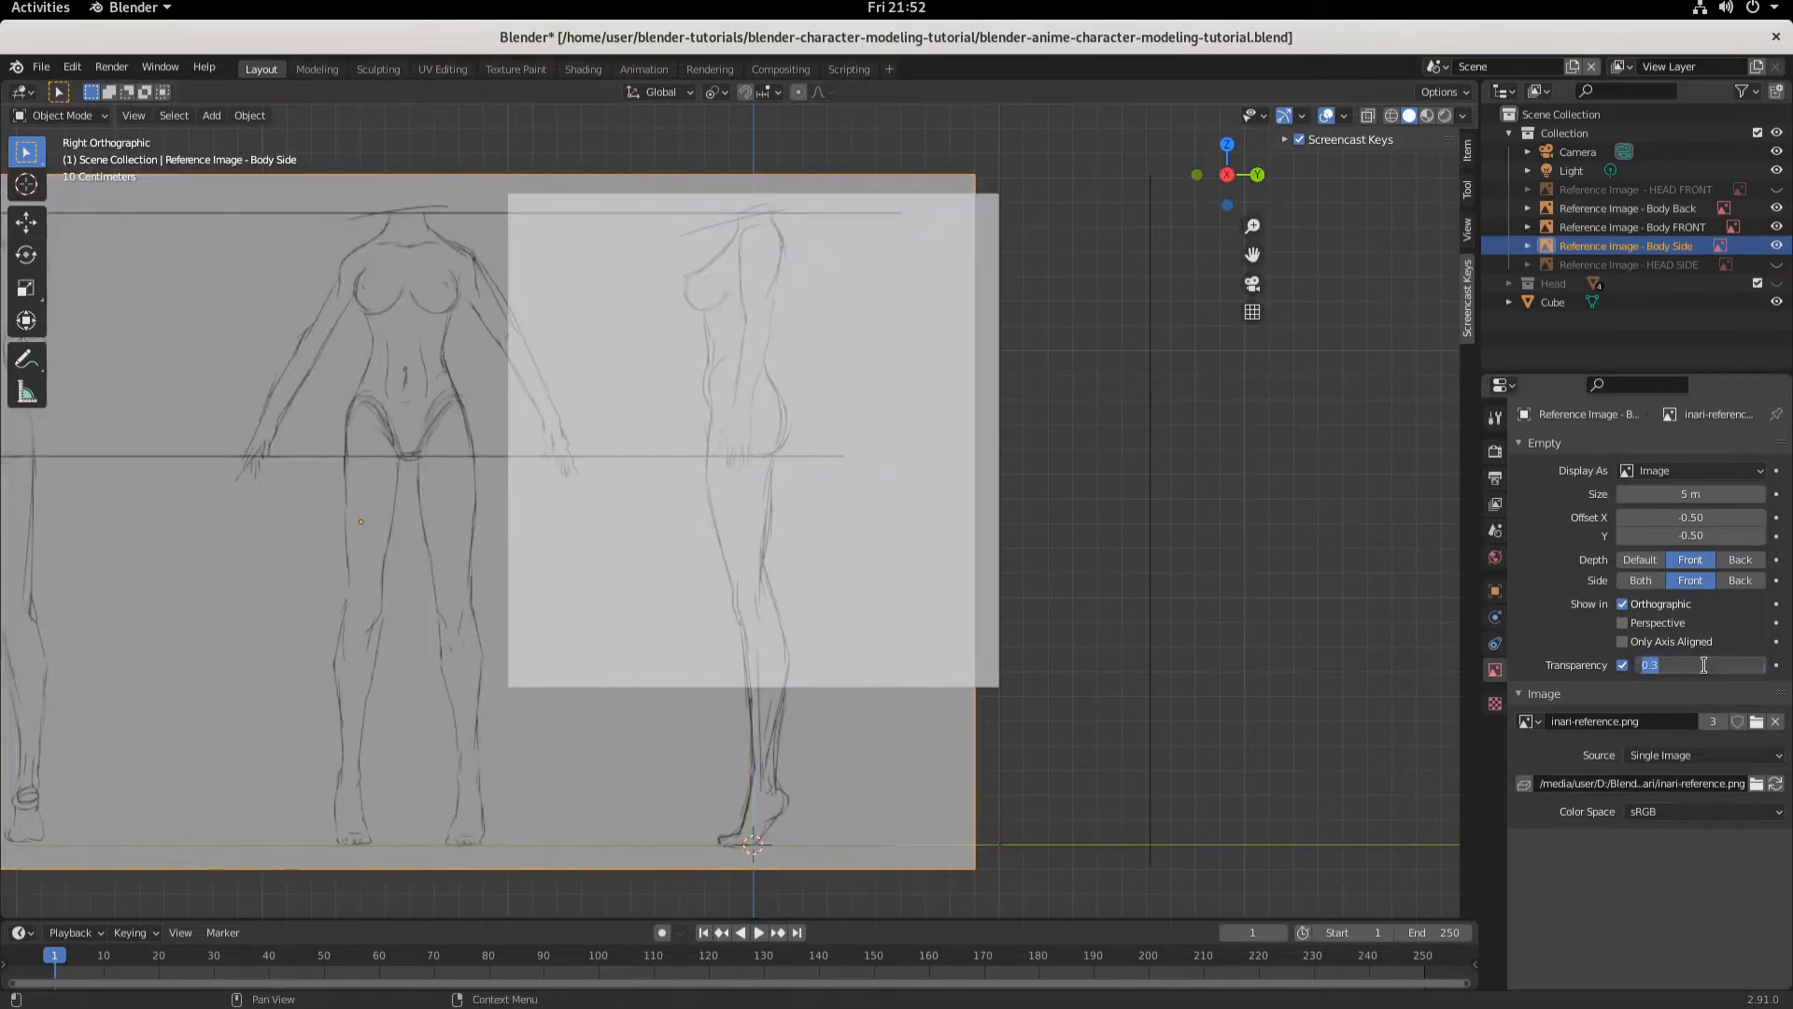
text(0.2)
key(Return)
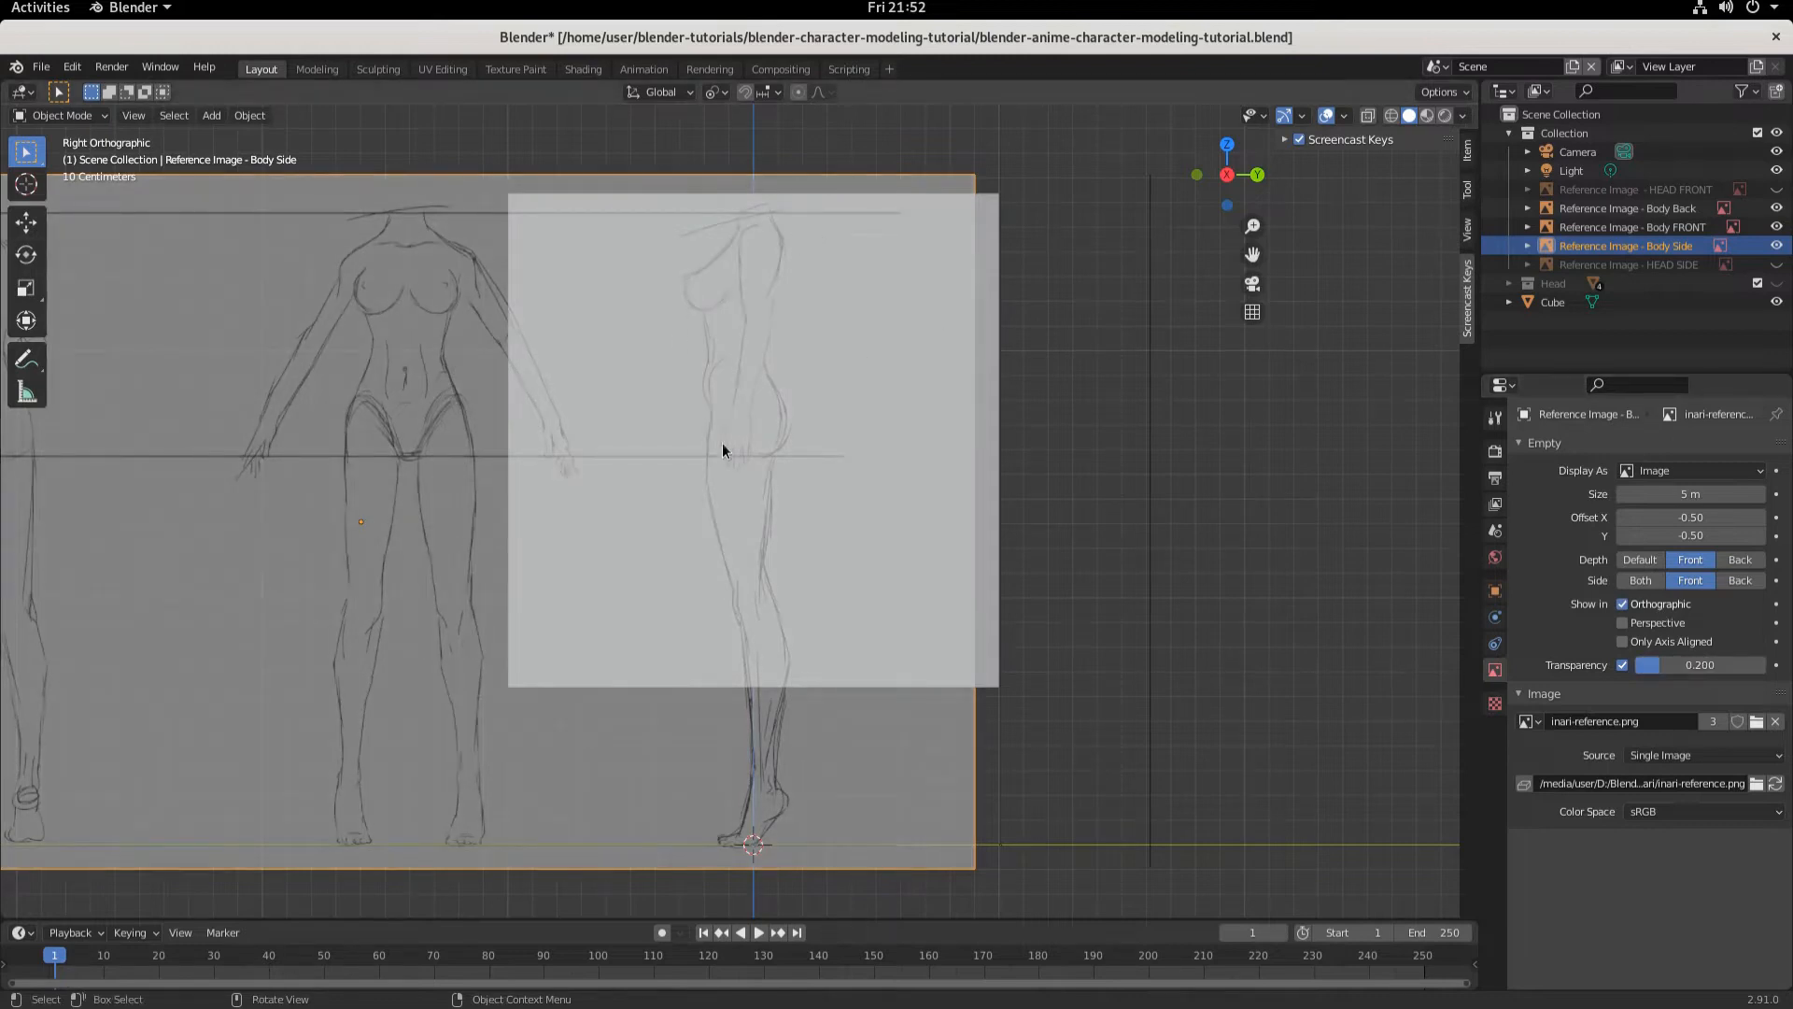
click(990, 321)
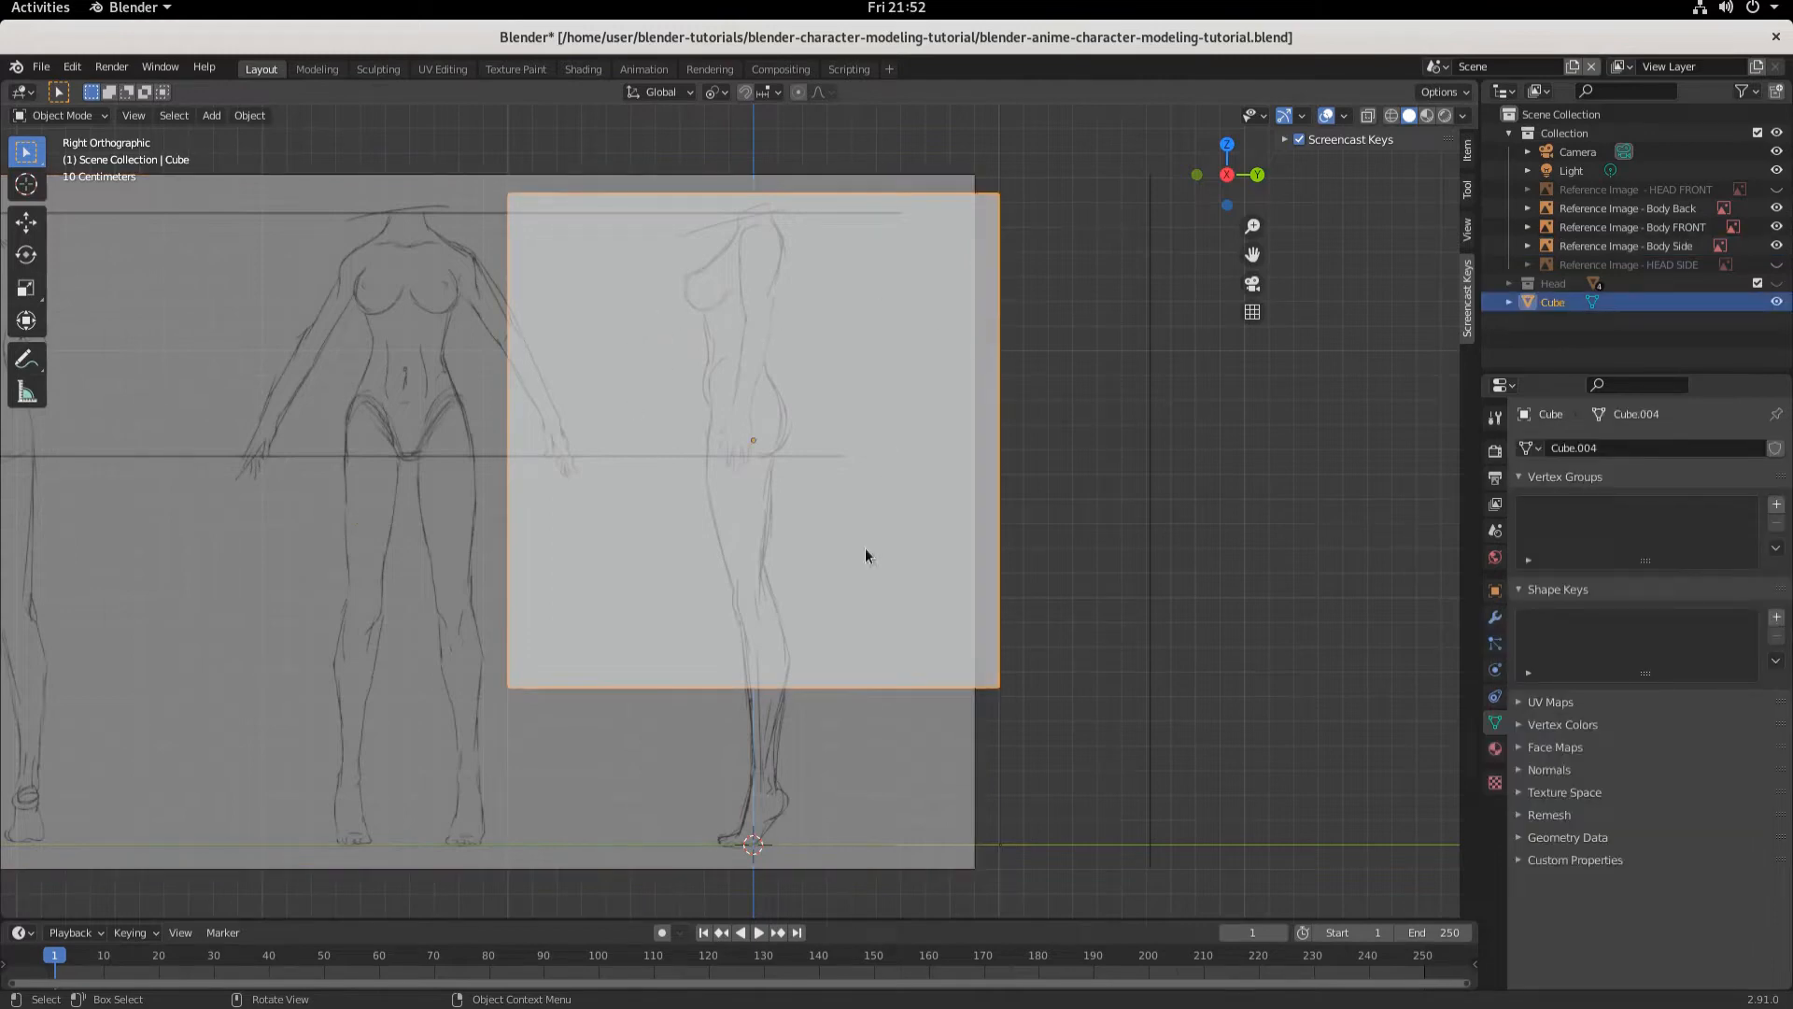
- In the back view, set the back body reference image's transparency to 0.2 and its depth to Front
key(KP_1)
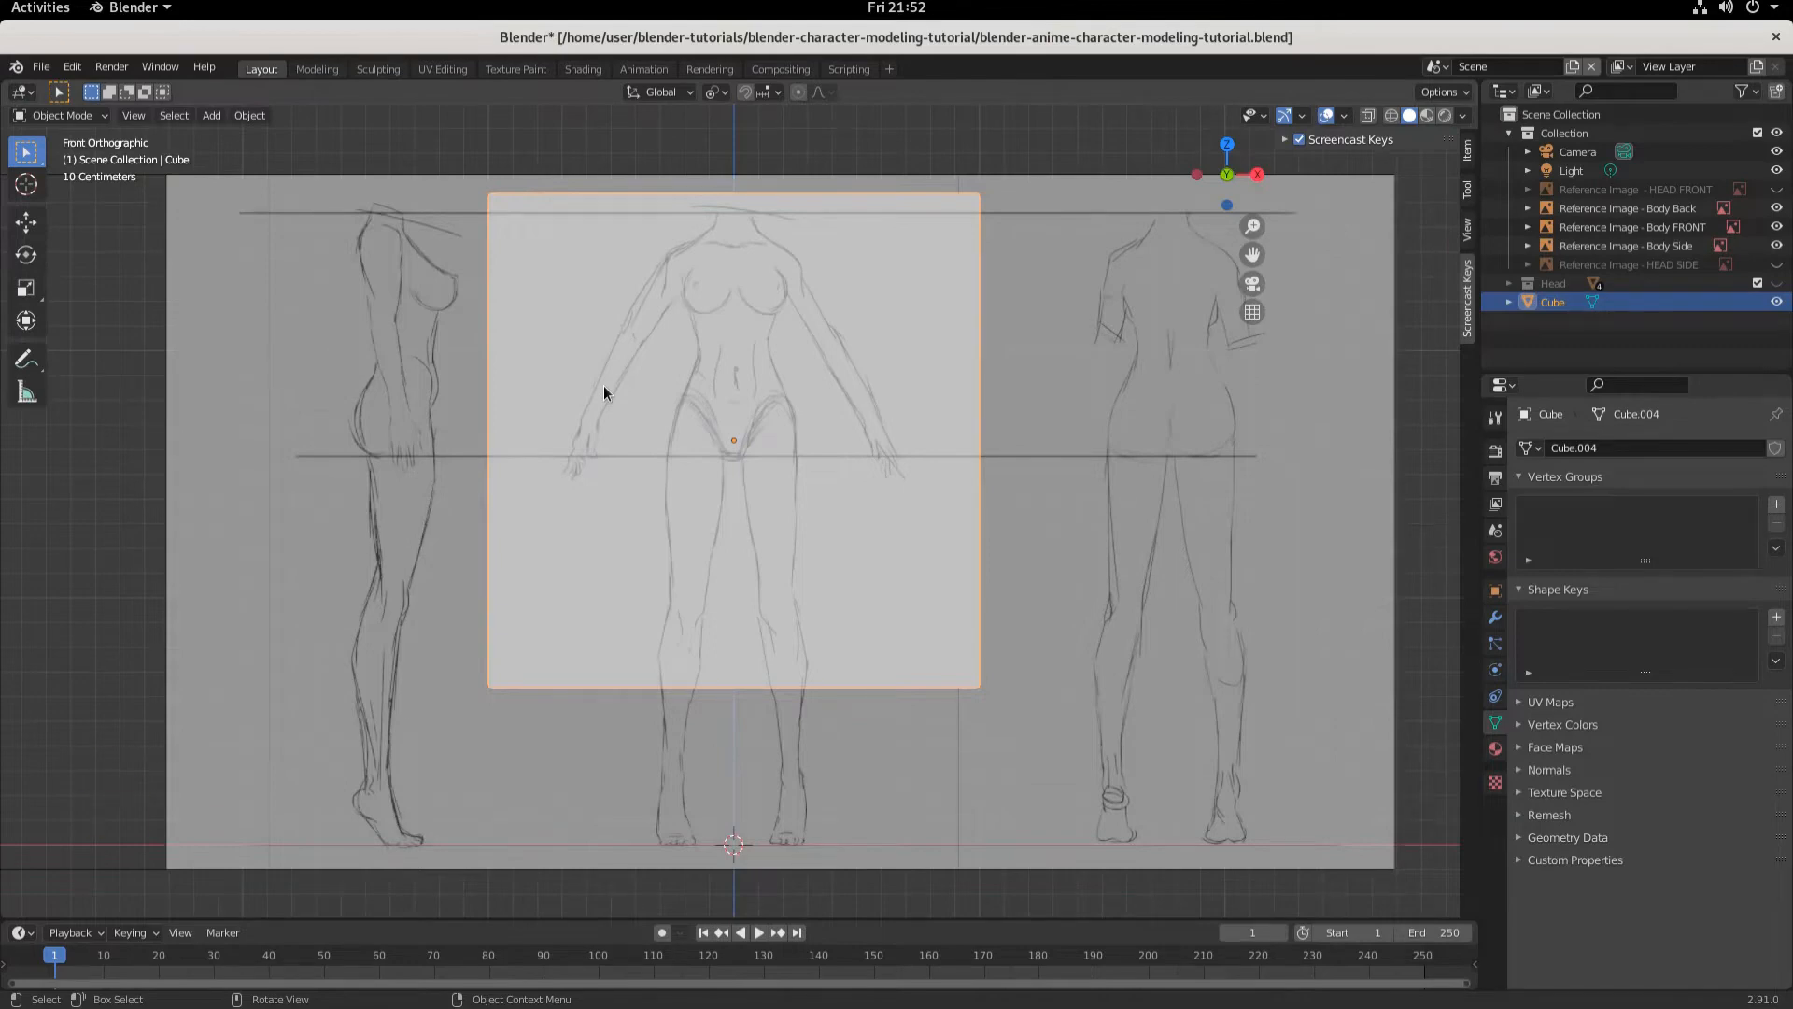
key(ctrl+KP_1)
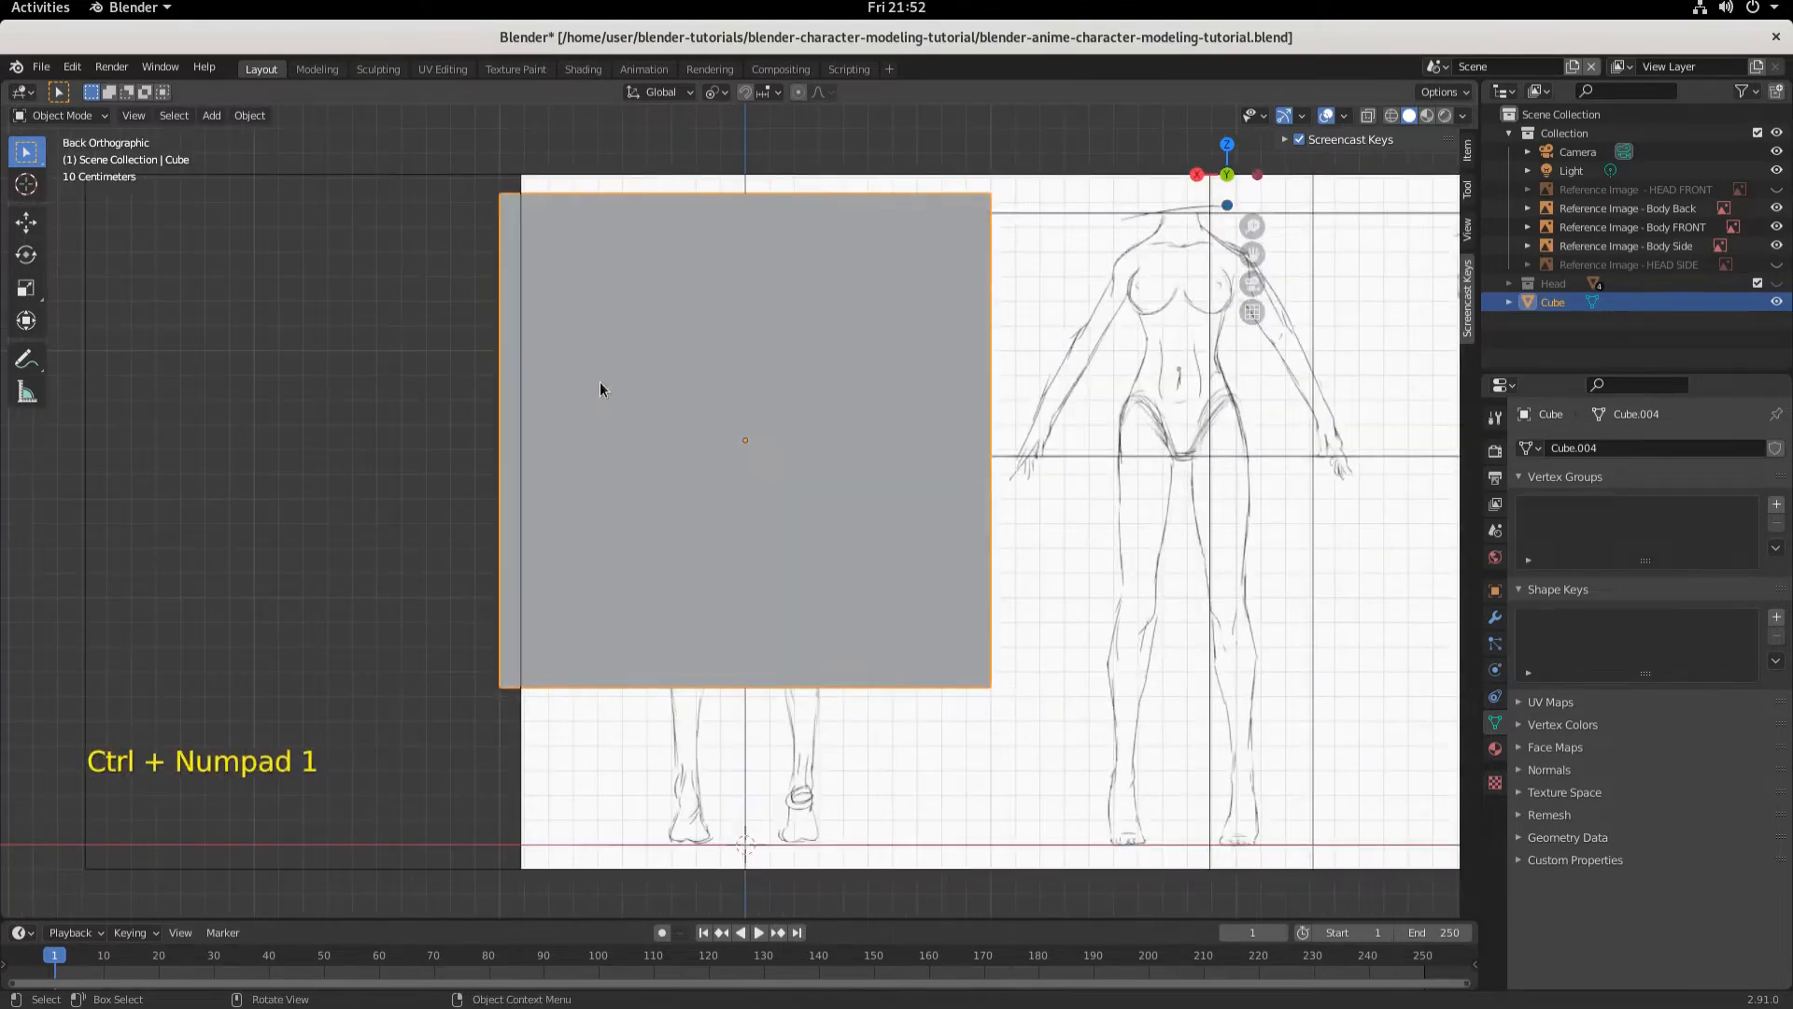
click(791, 775)
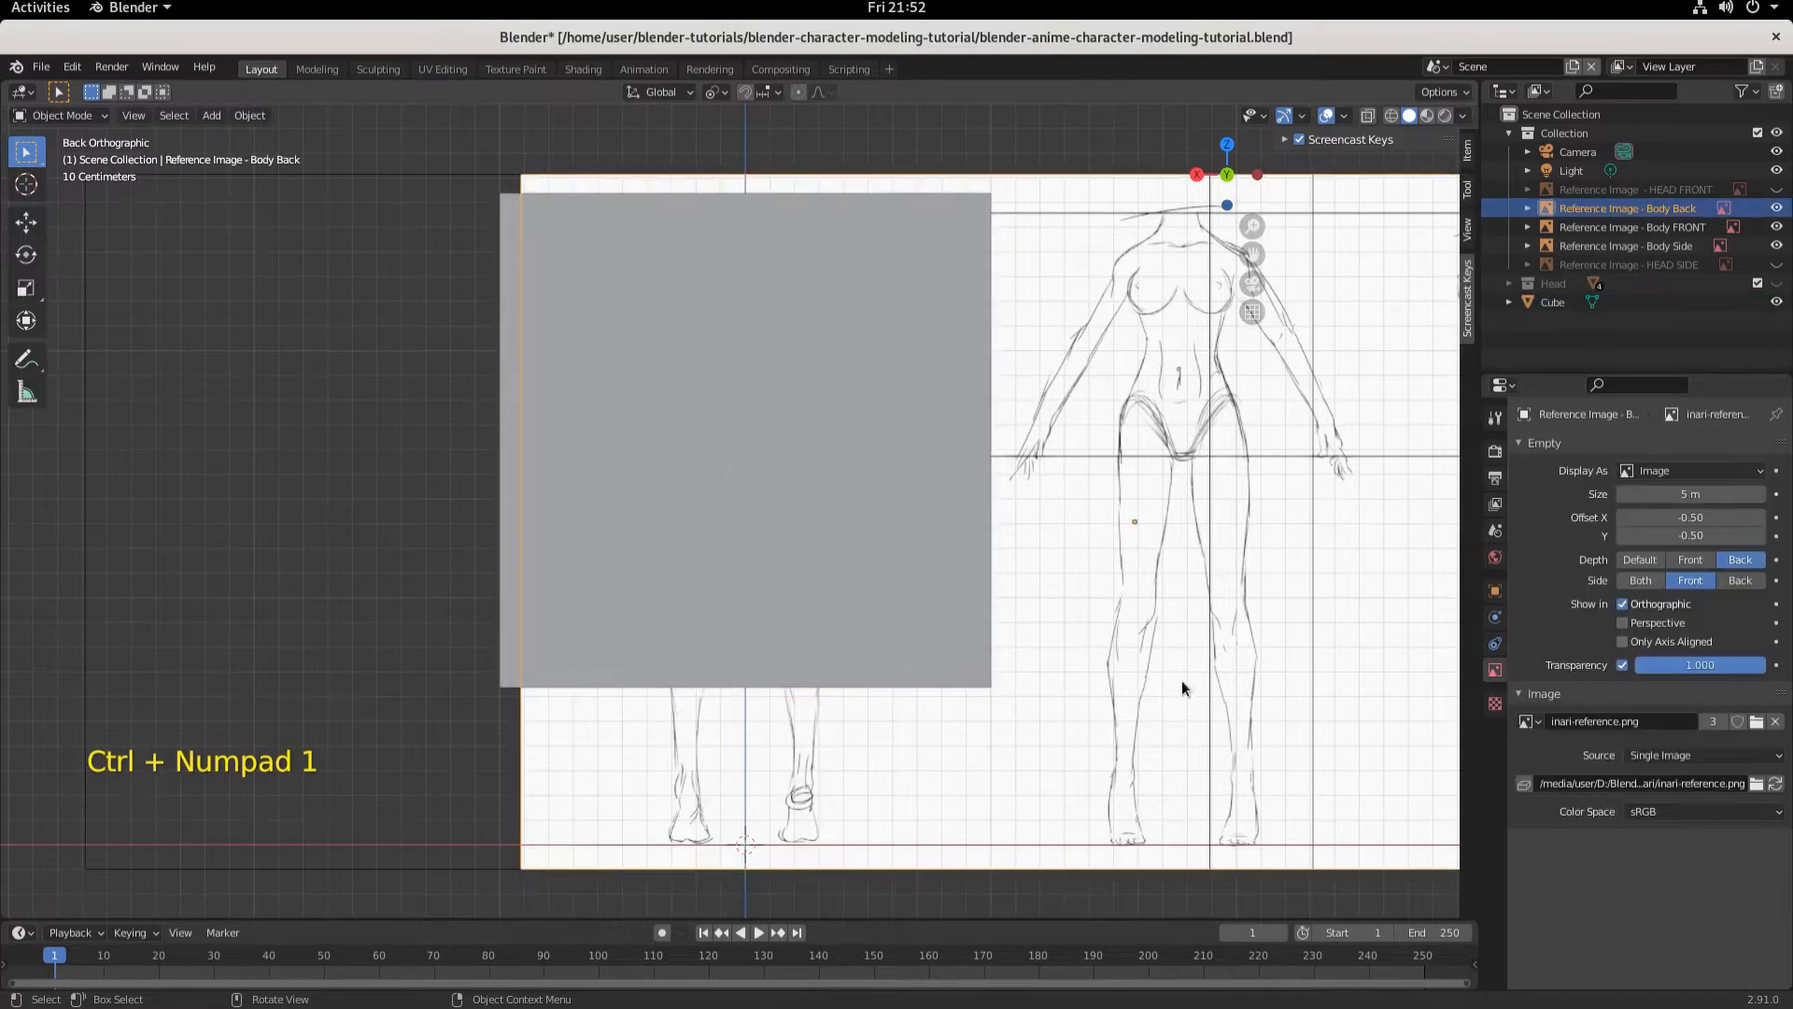
click(1708, 665)
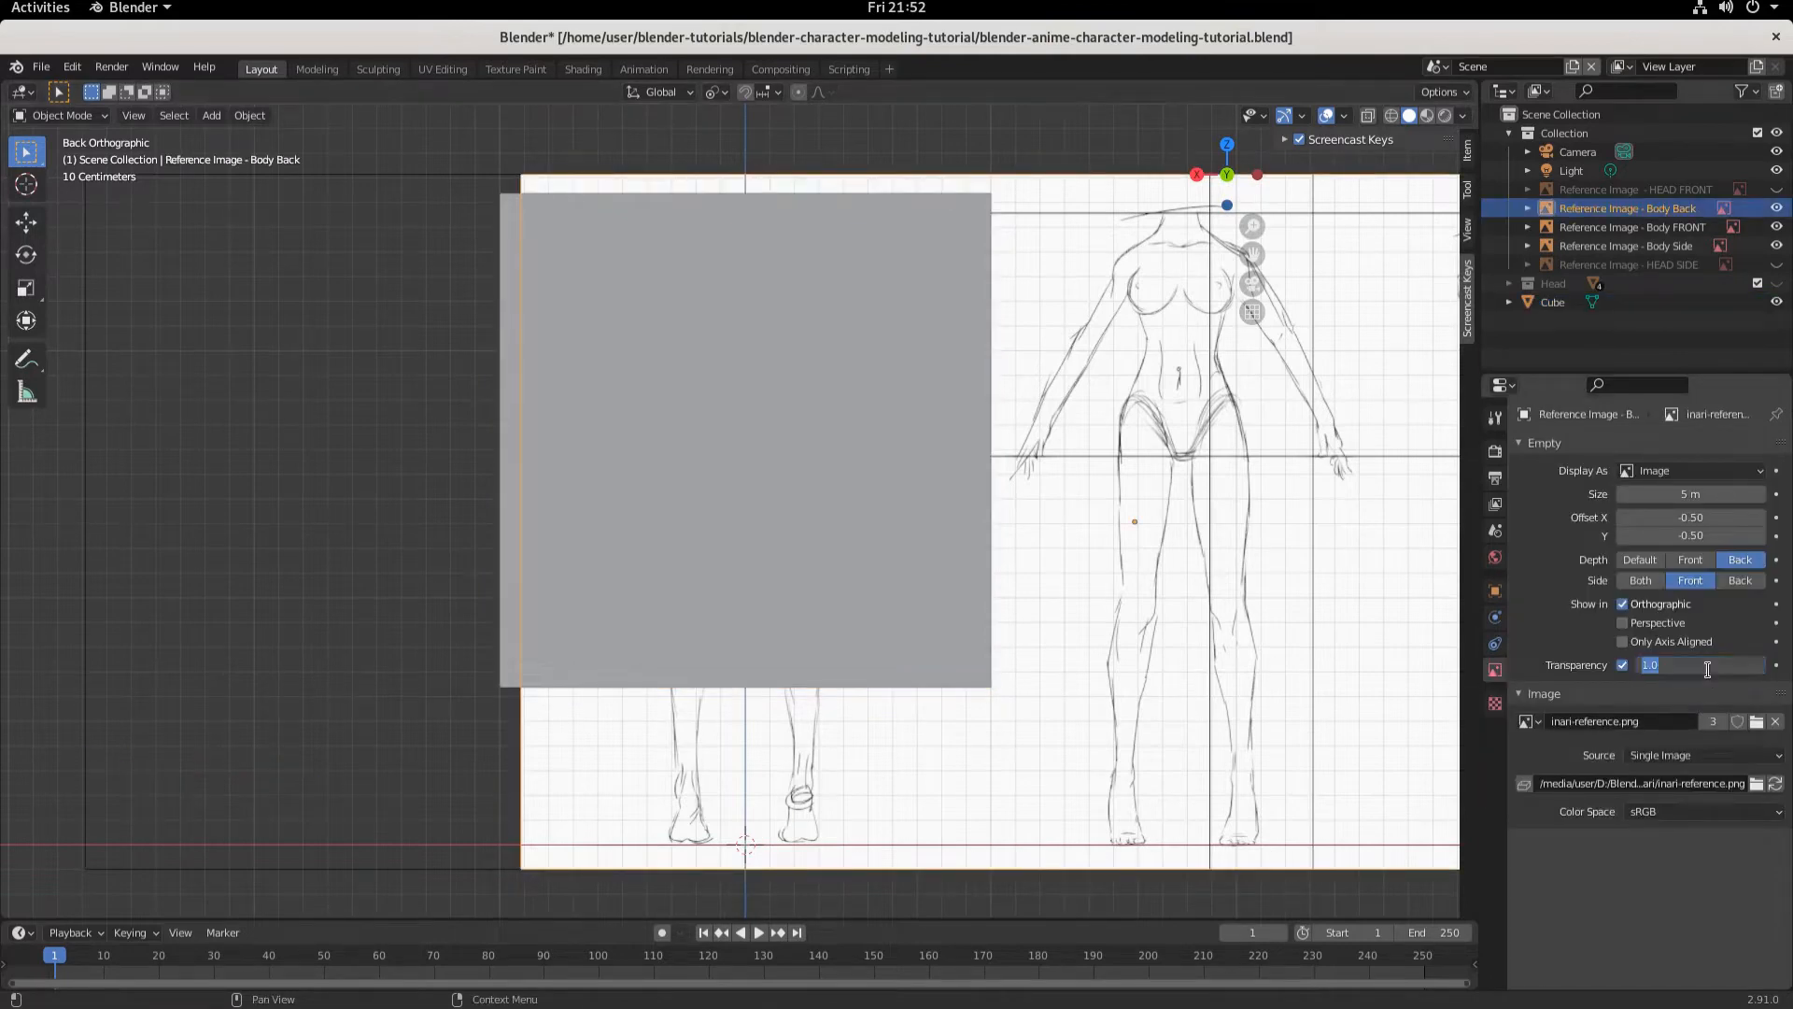
text(0.2)
key(Return)
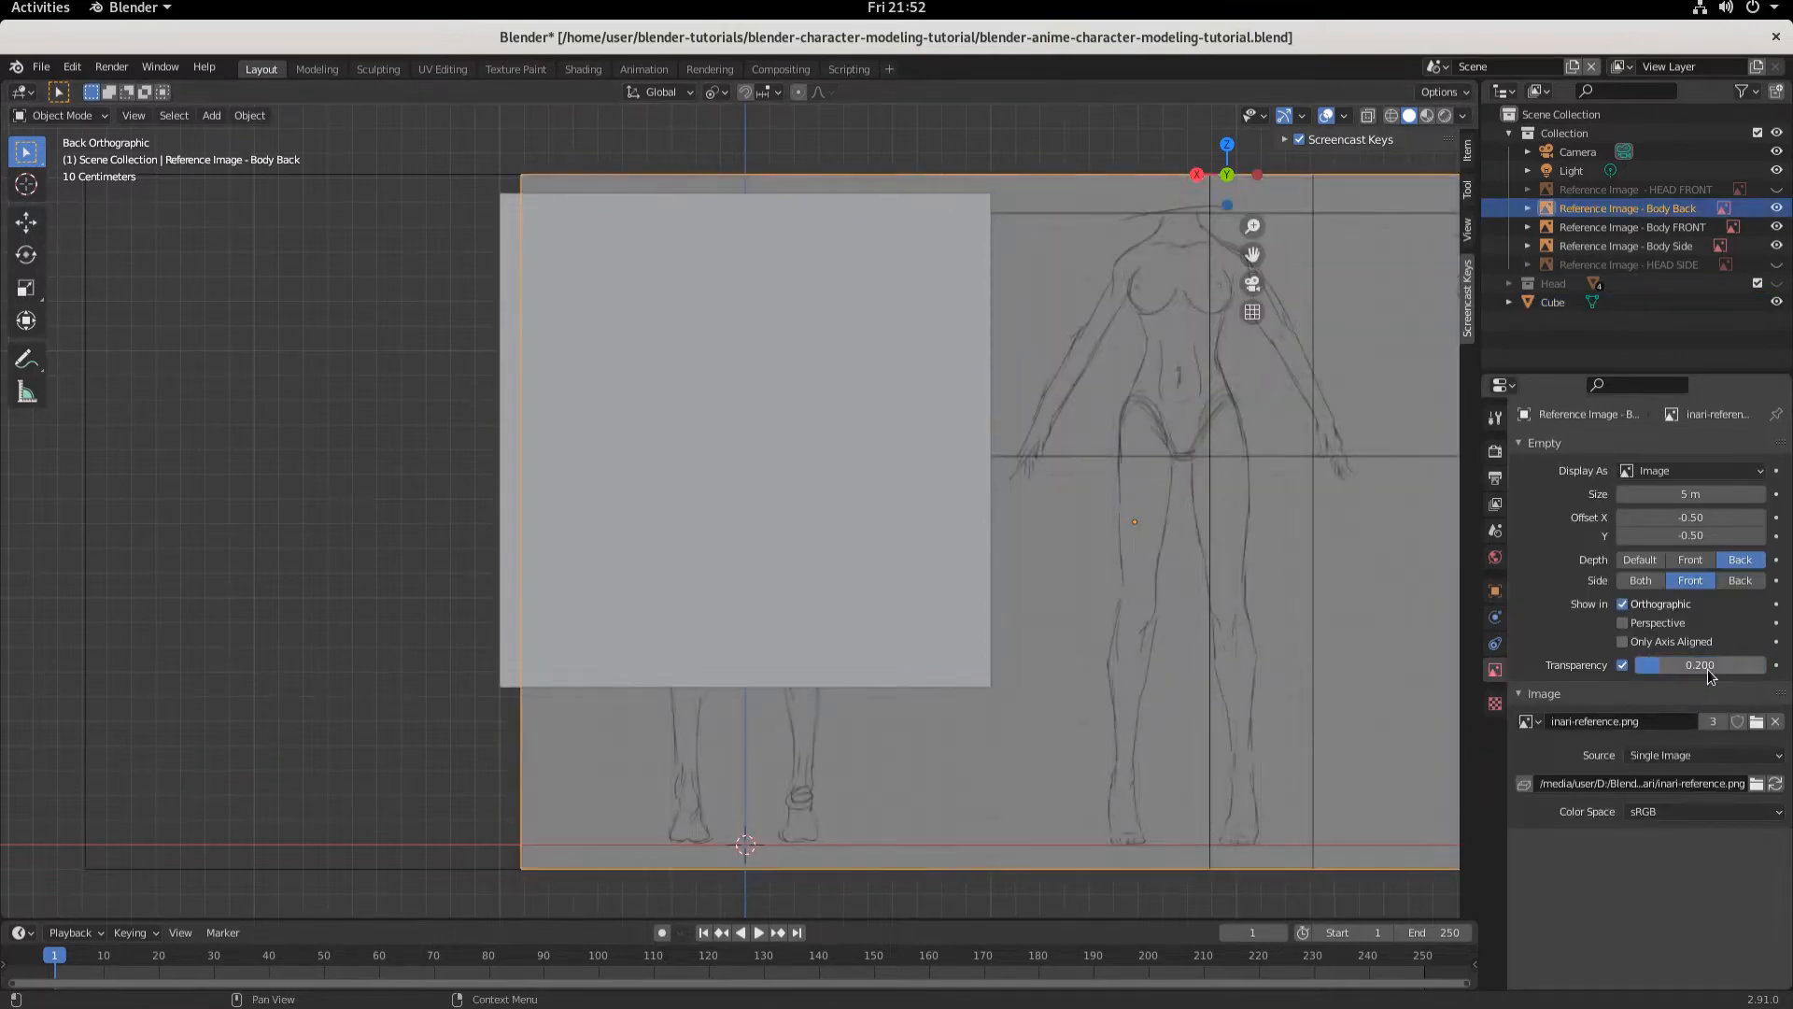
click(1690, 560)
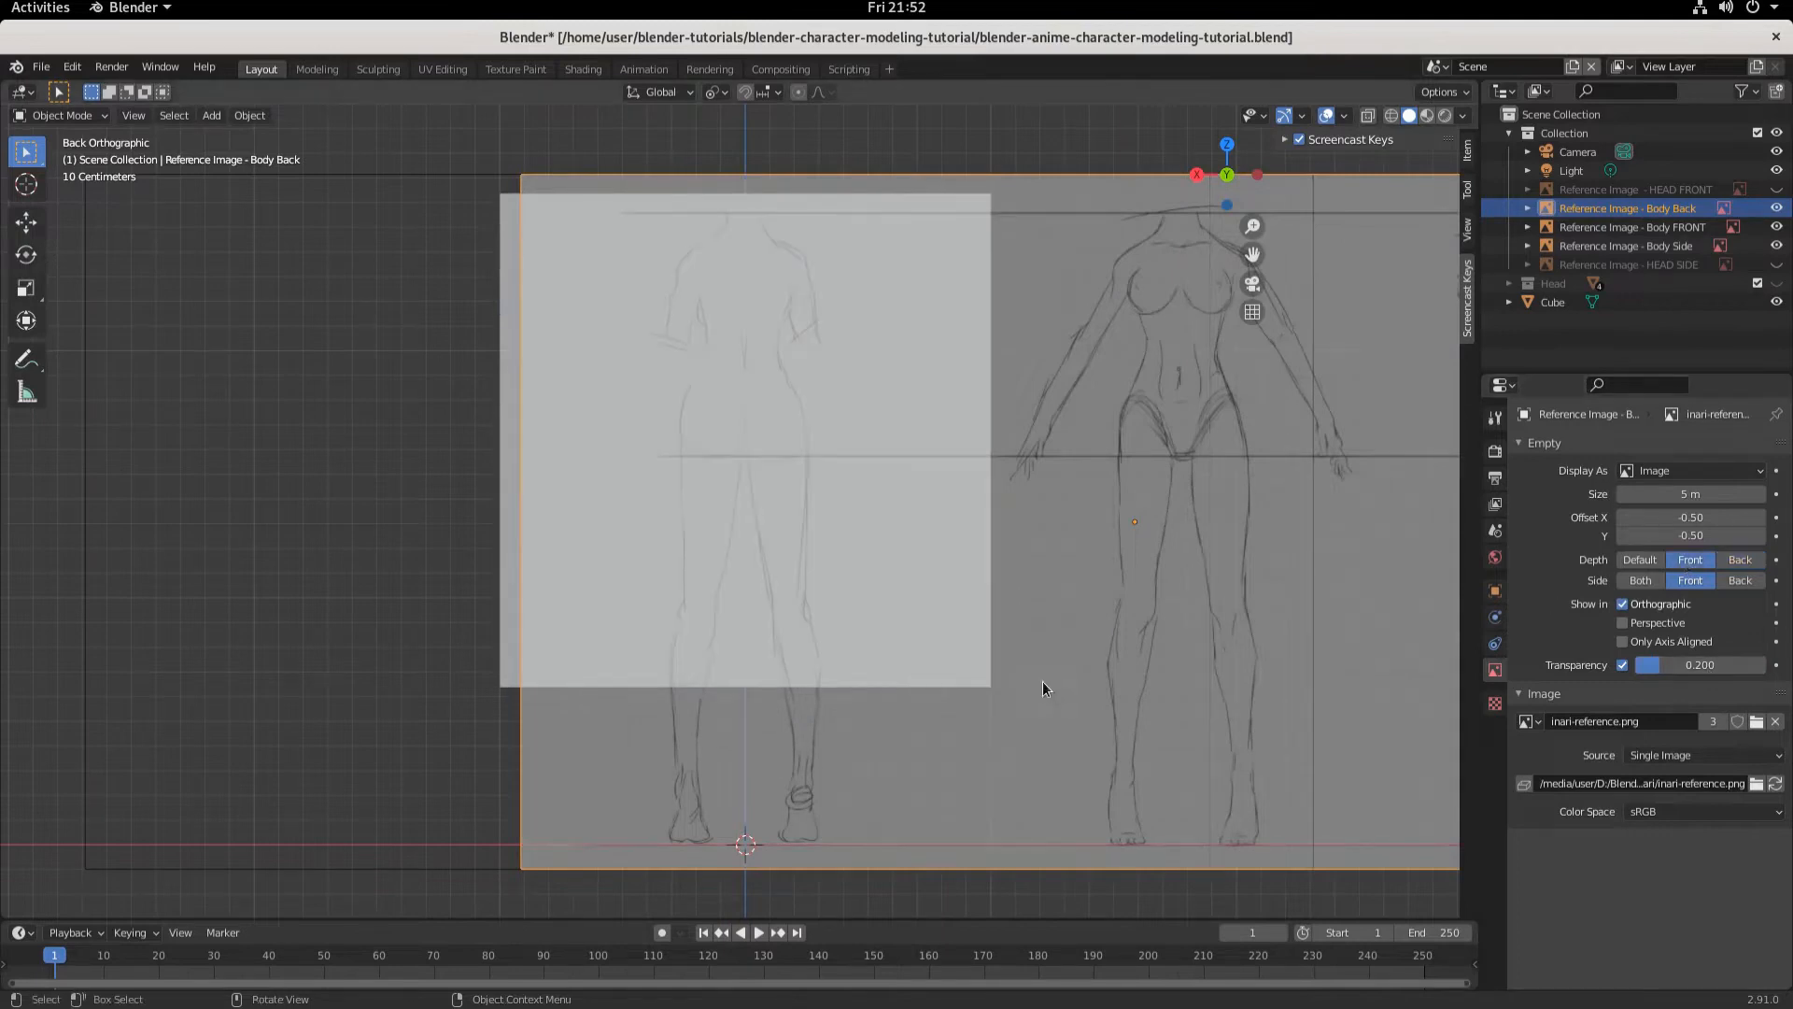
- Set the back body reference image's transparency to 0.3
click(1700, 659)
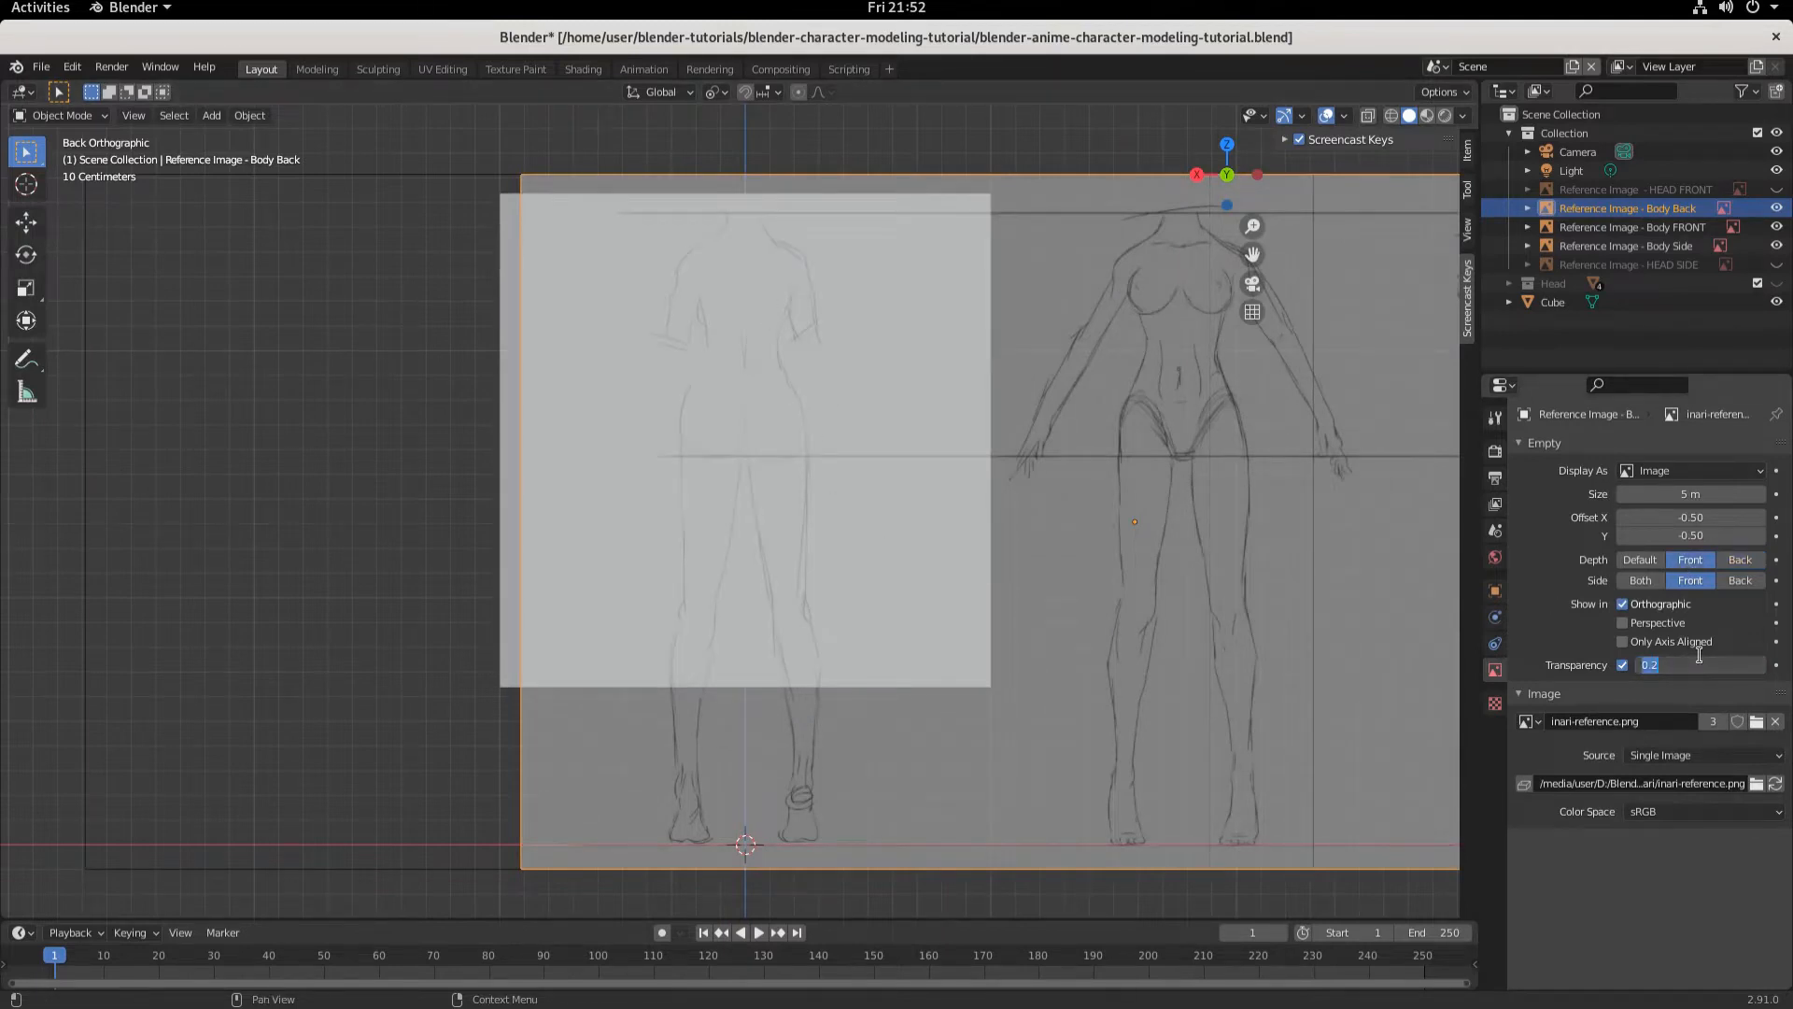
text(0.3)
key(Return)
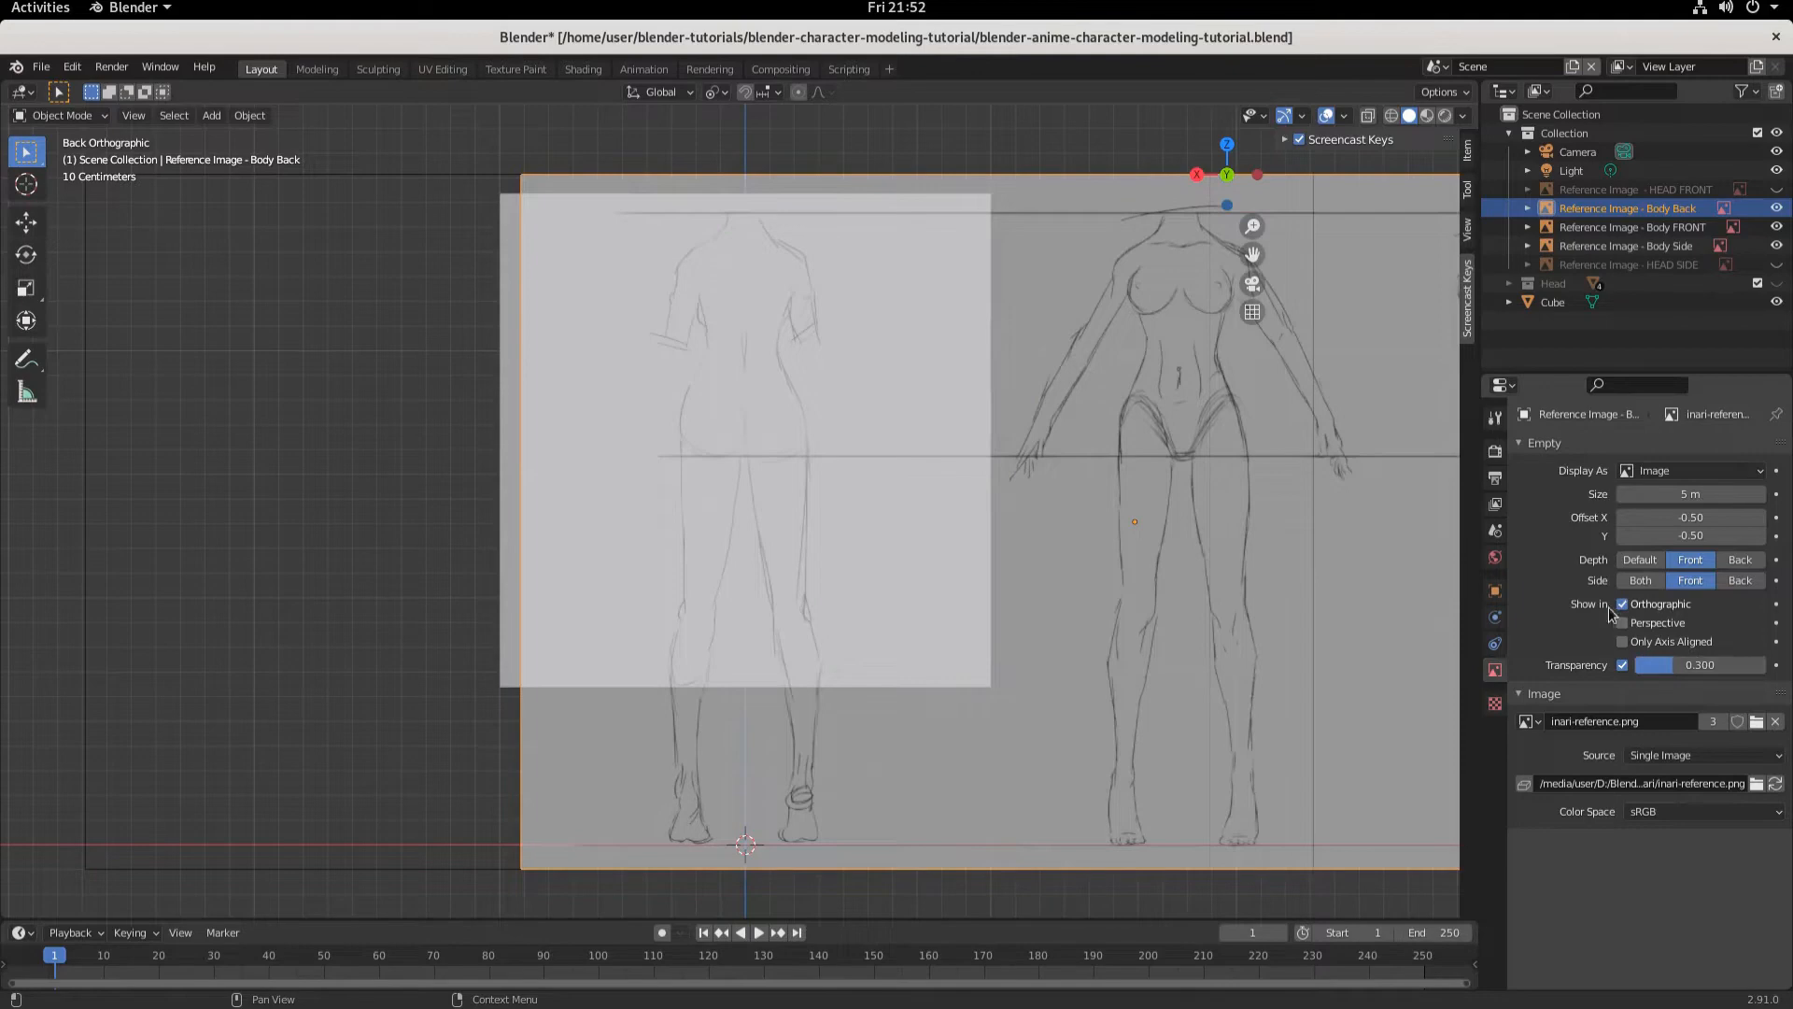
- Return to the right side view and set the side body reference image's transparency to 0.3
key(KP_3)
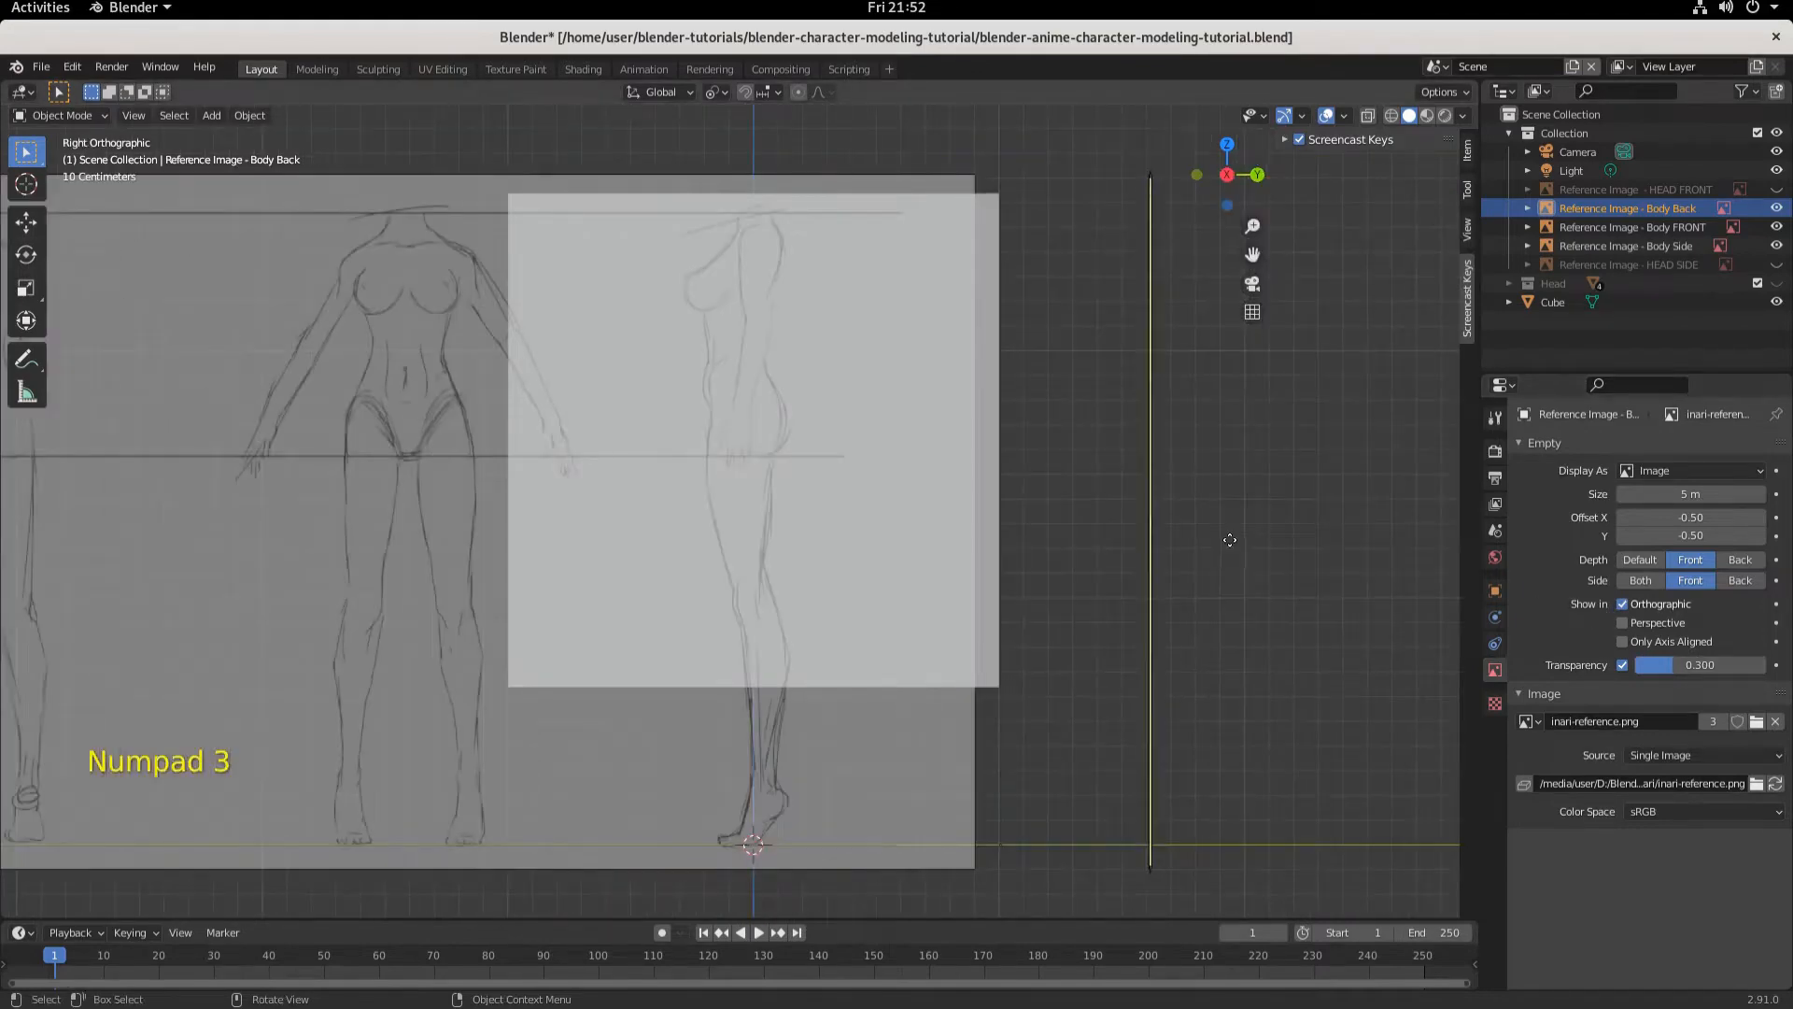
click(311, 696)
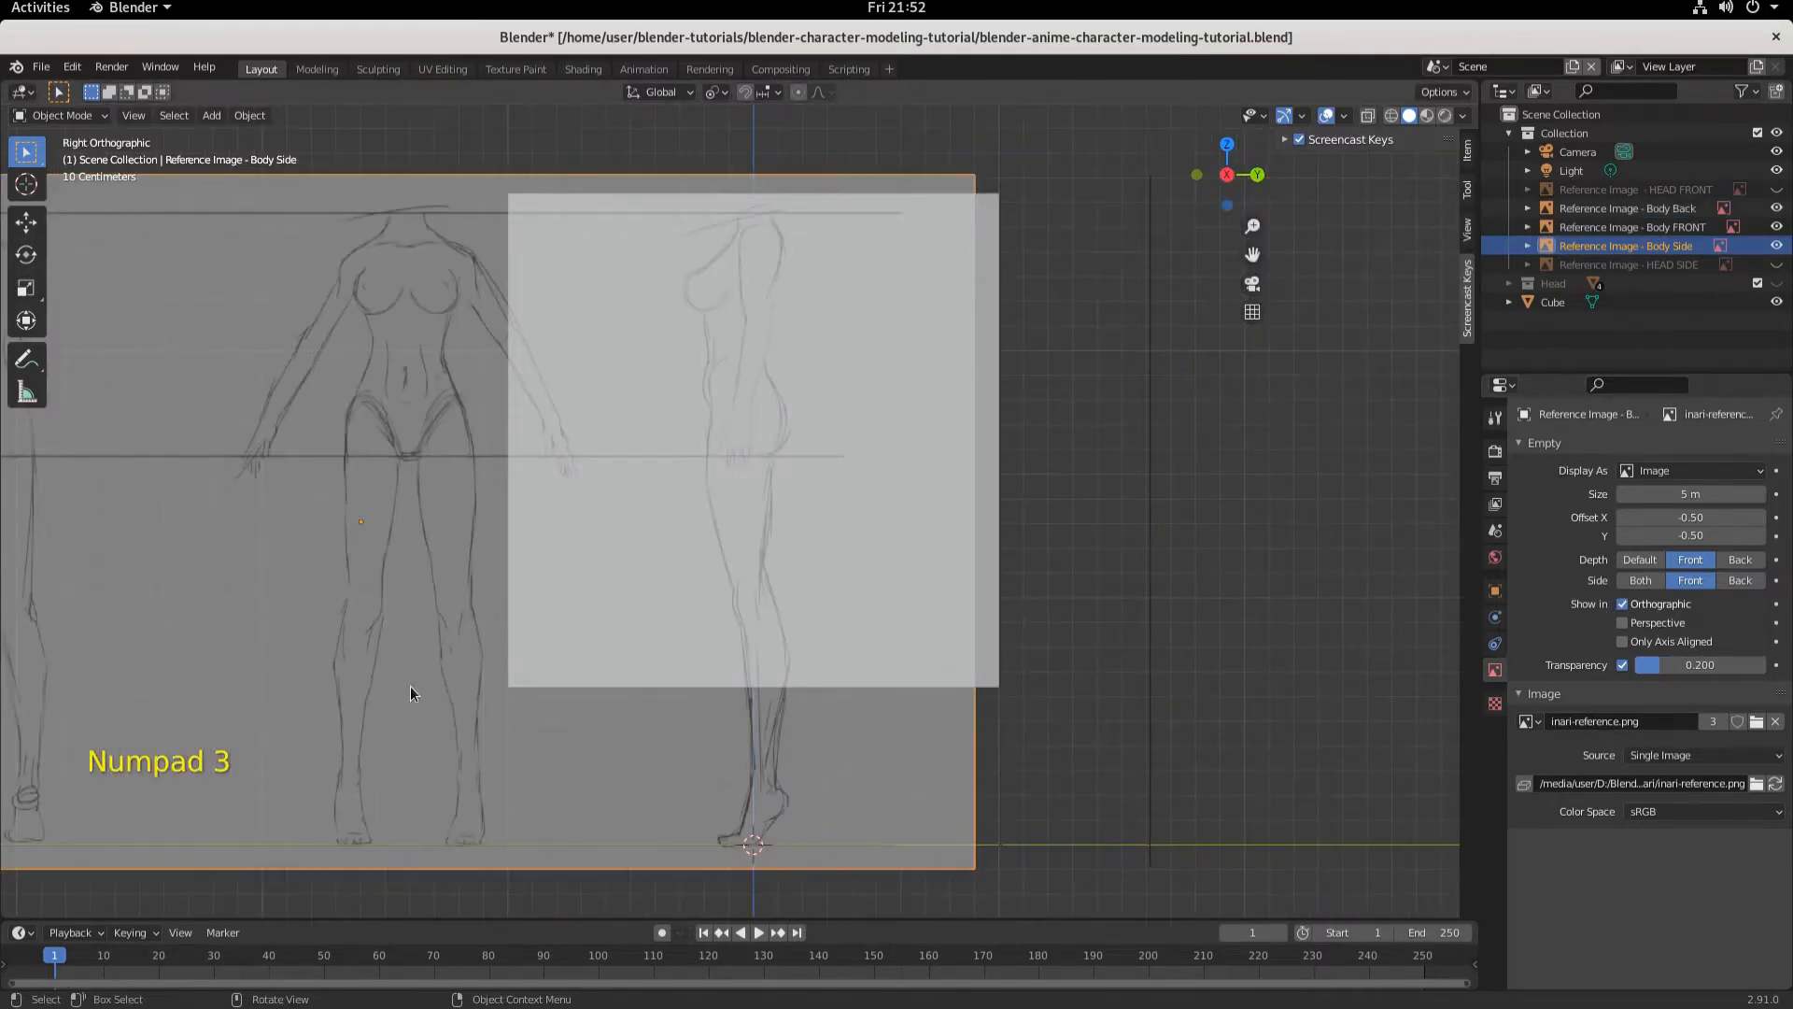
click(1715, 665)
text(0.3)
key(Return)
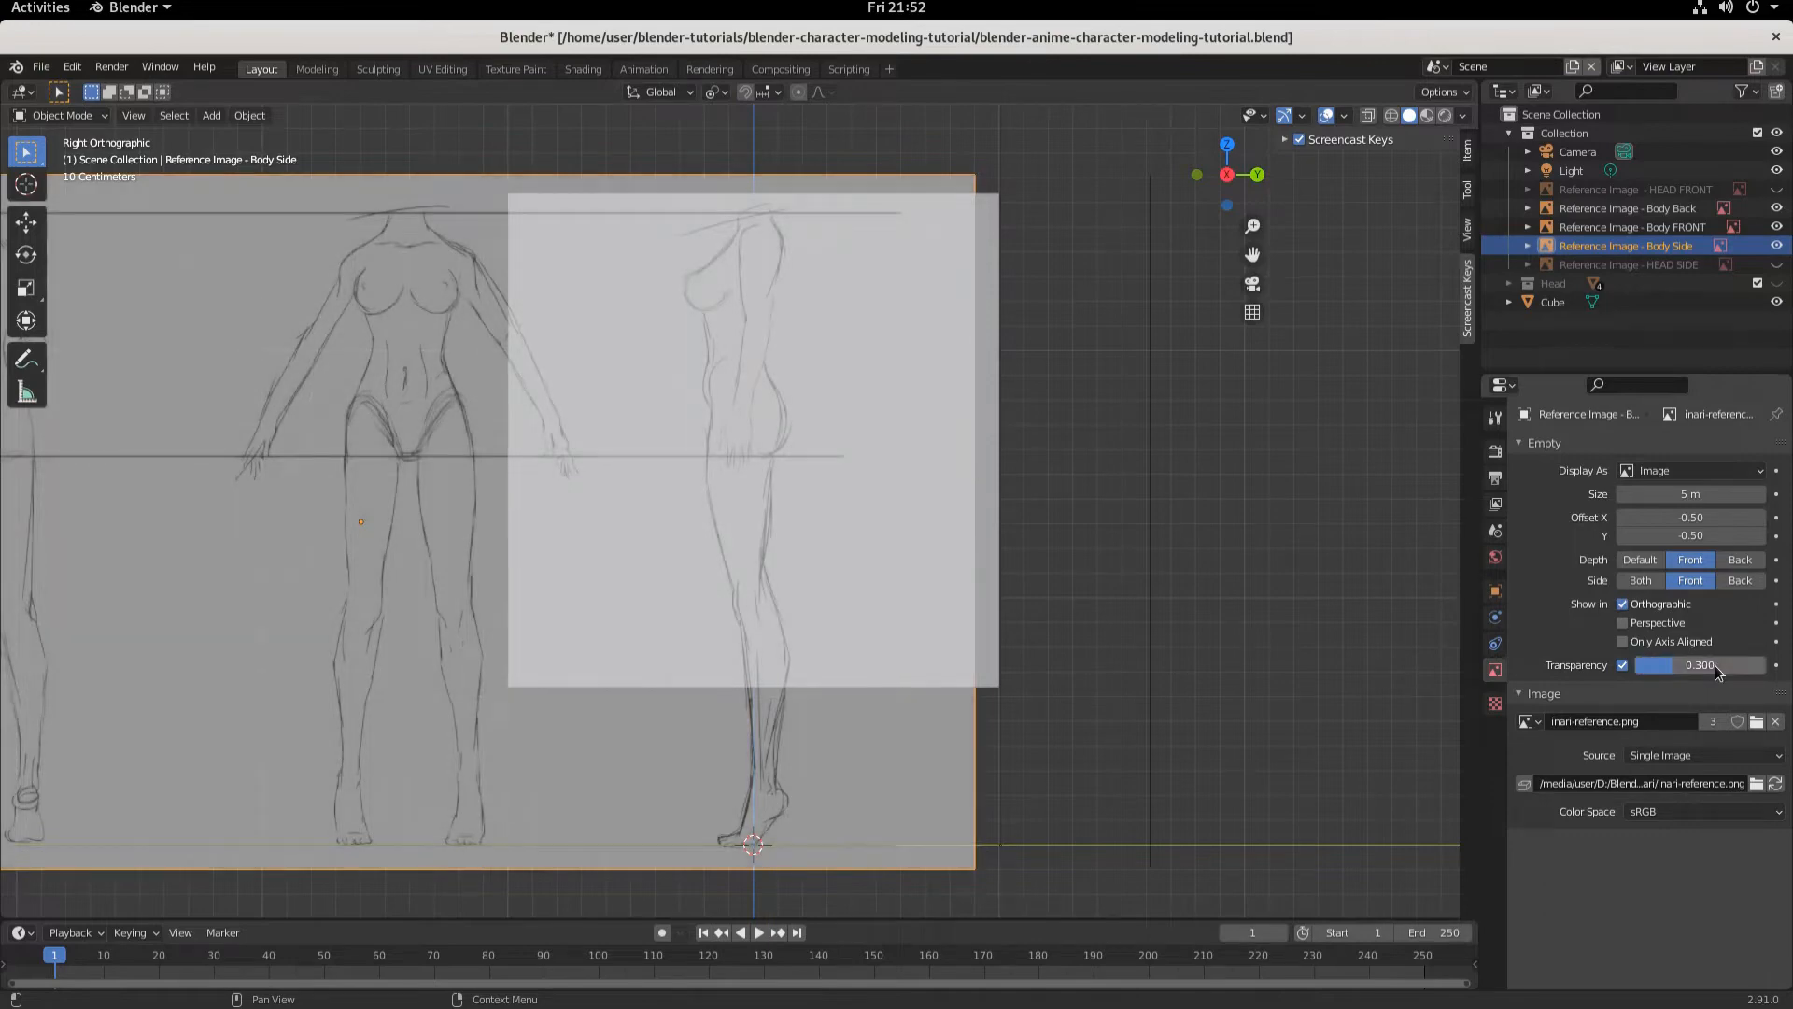
- In the front view, adjust the front body reference image's transparency, trying 0.3 and settling on 0.5
key(KP_1)
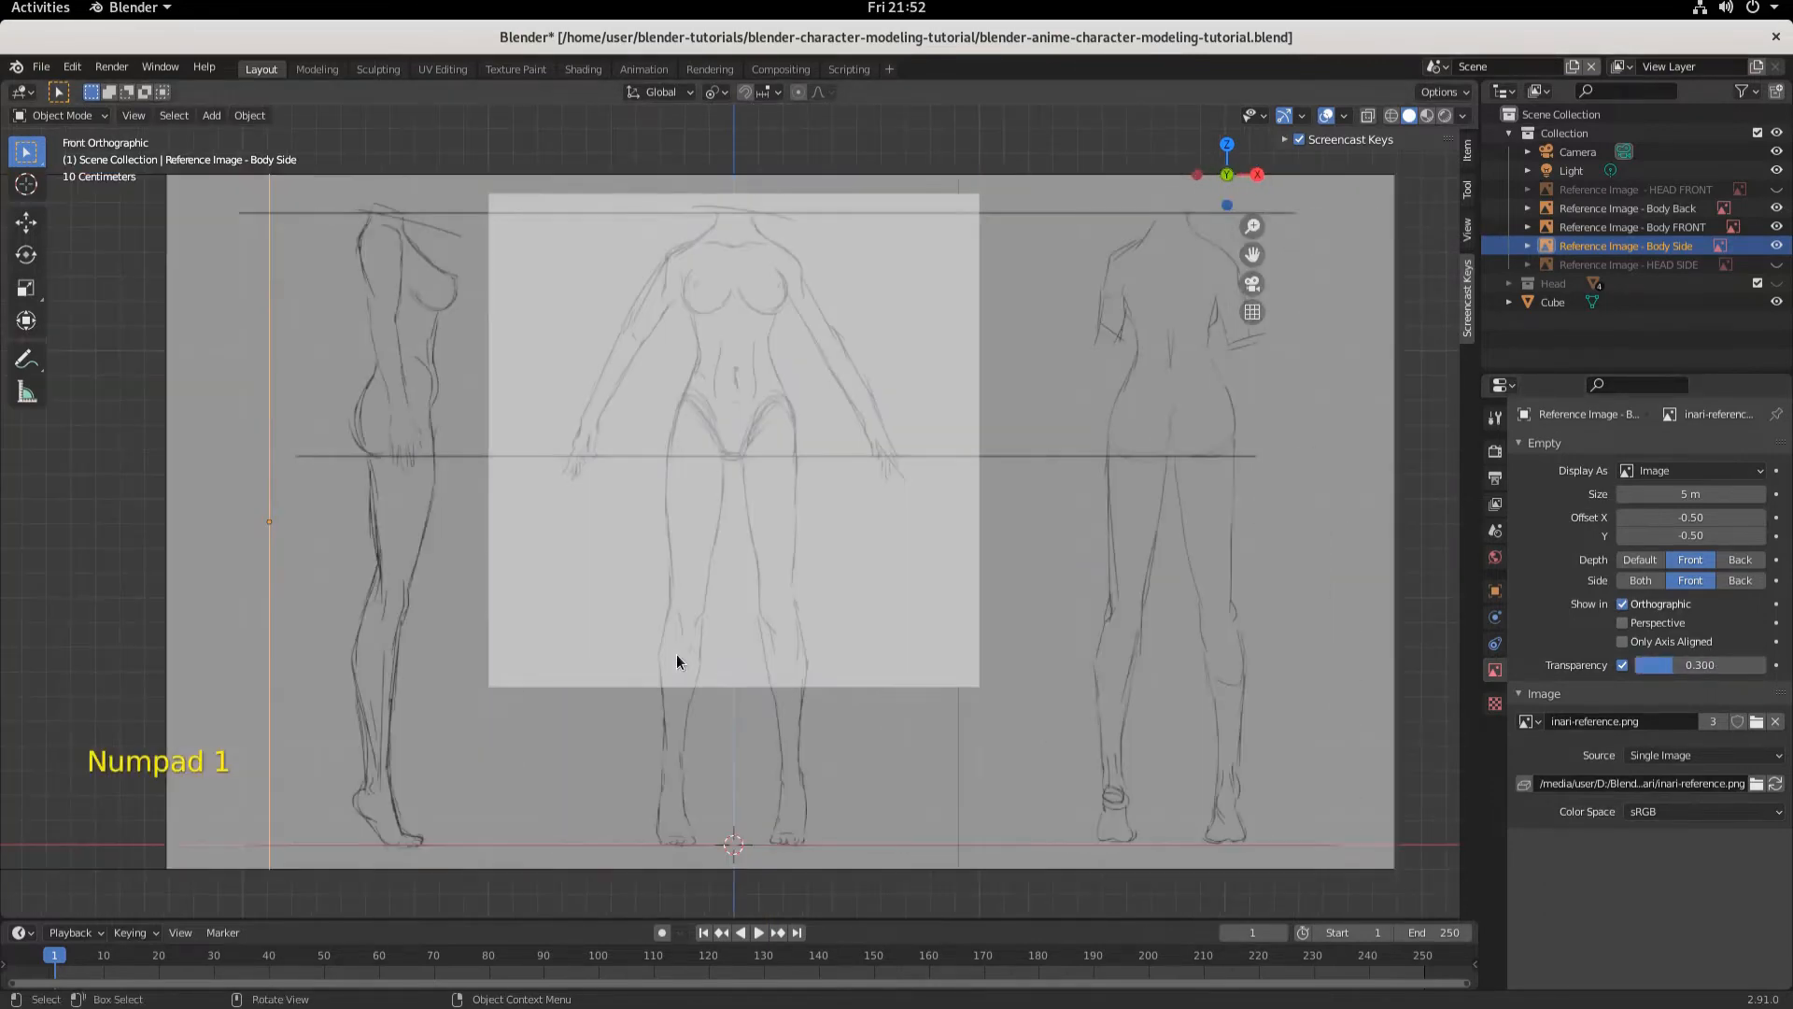
click(1359, 759)
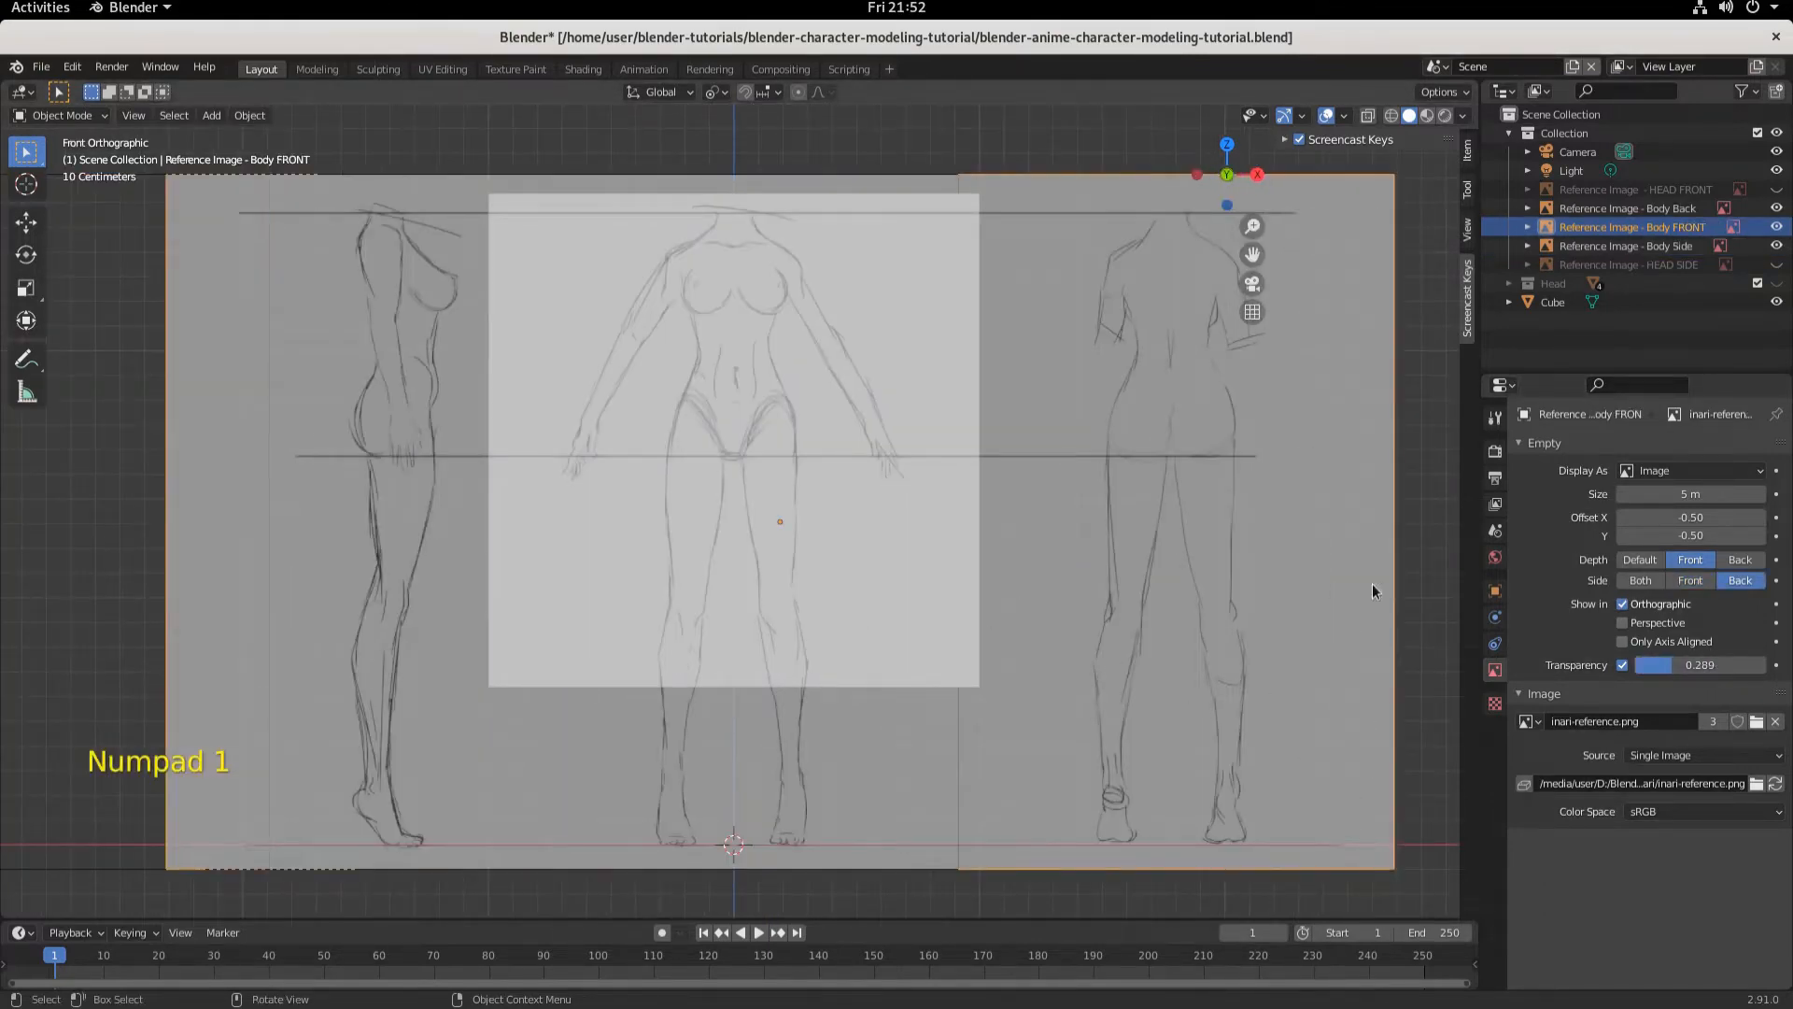
click(1690, 661)
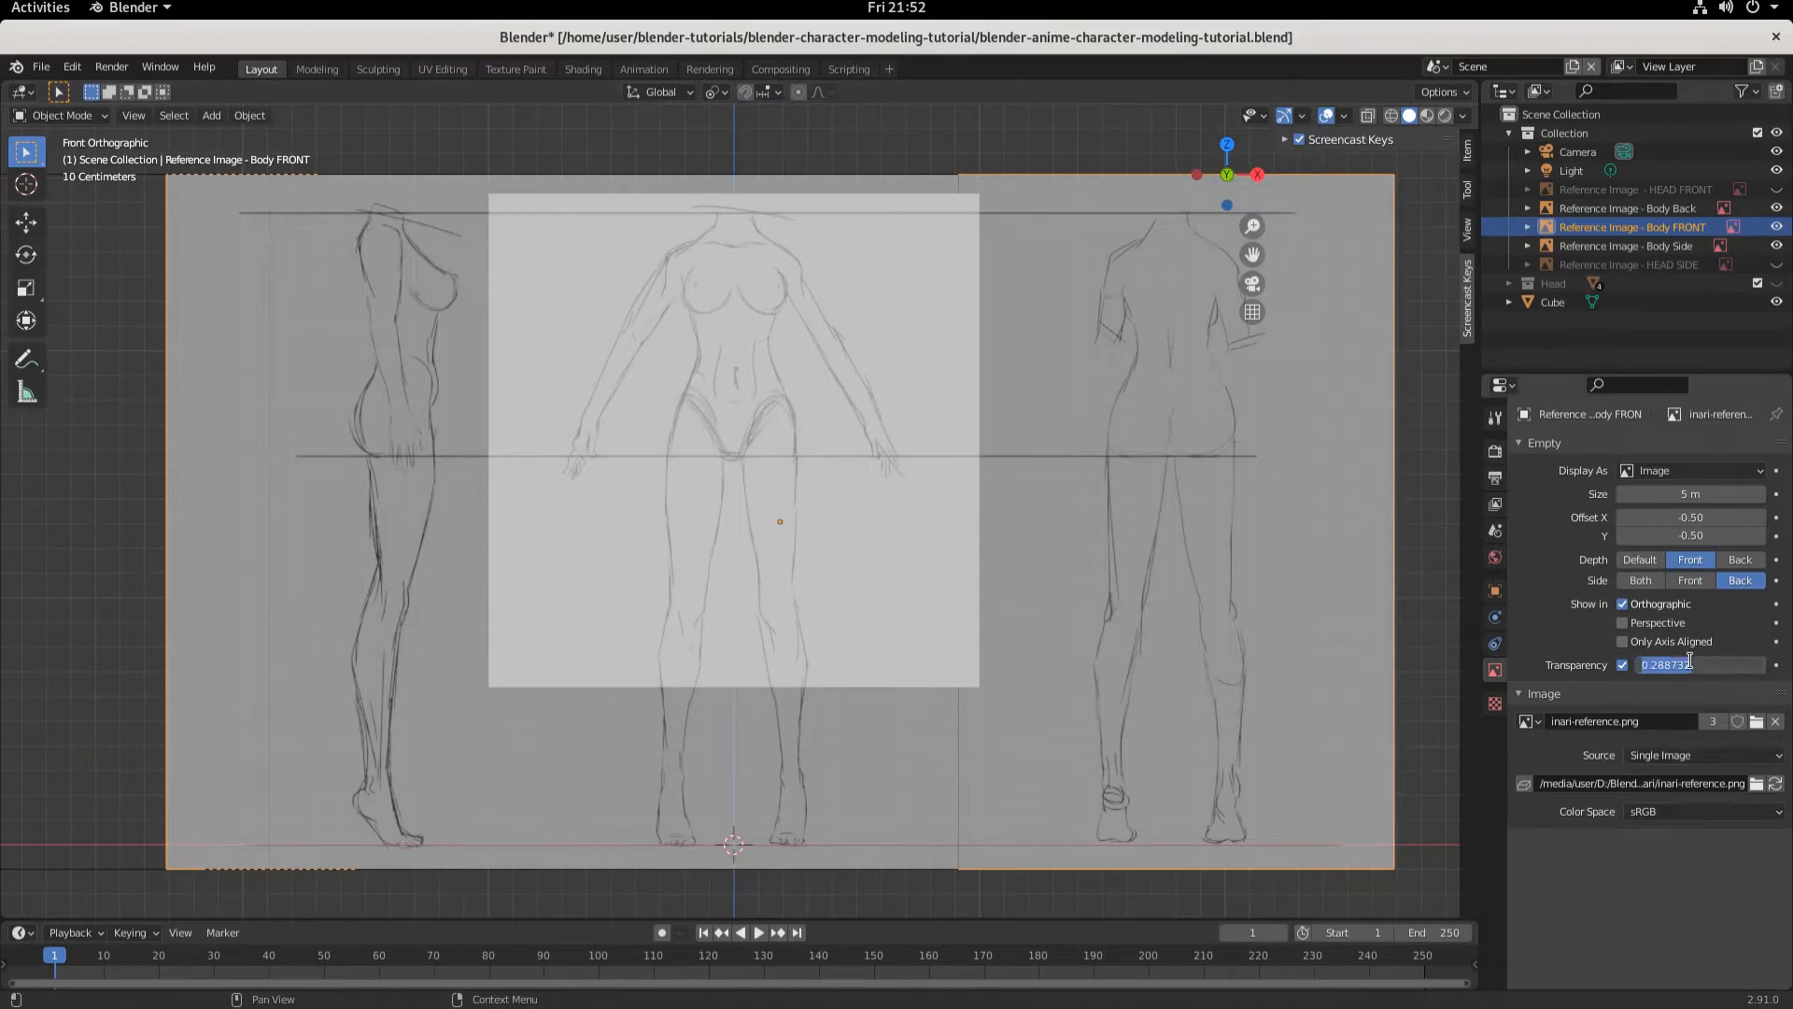
text(0.3)
key(Return)
click(1690, 662)
text(0.5)
key(Return)
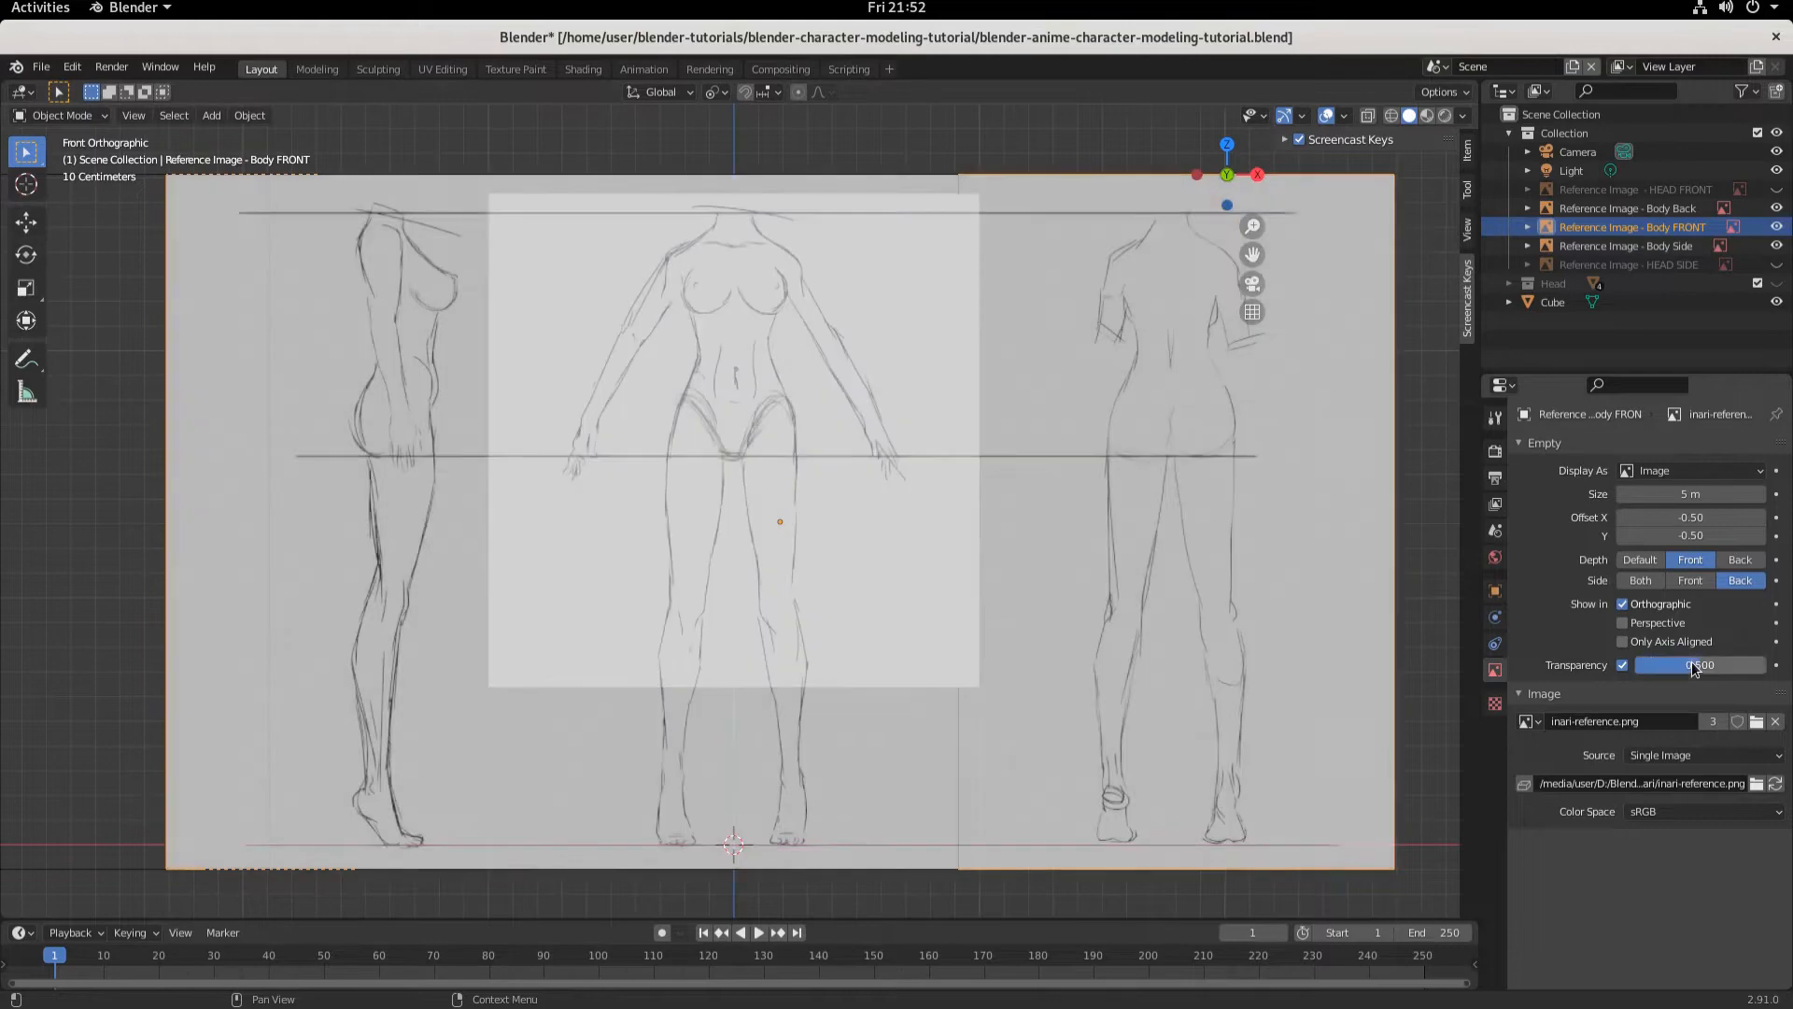
- Scale the cube uniformly to about 0.378 and raise it about 0.53 m along Z over the front torso drawing
click(880, 288)
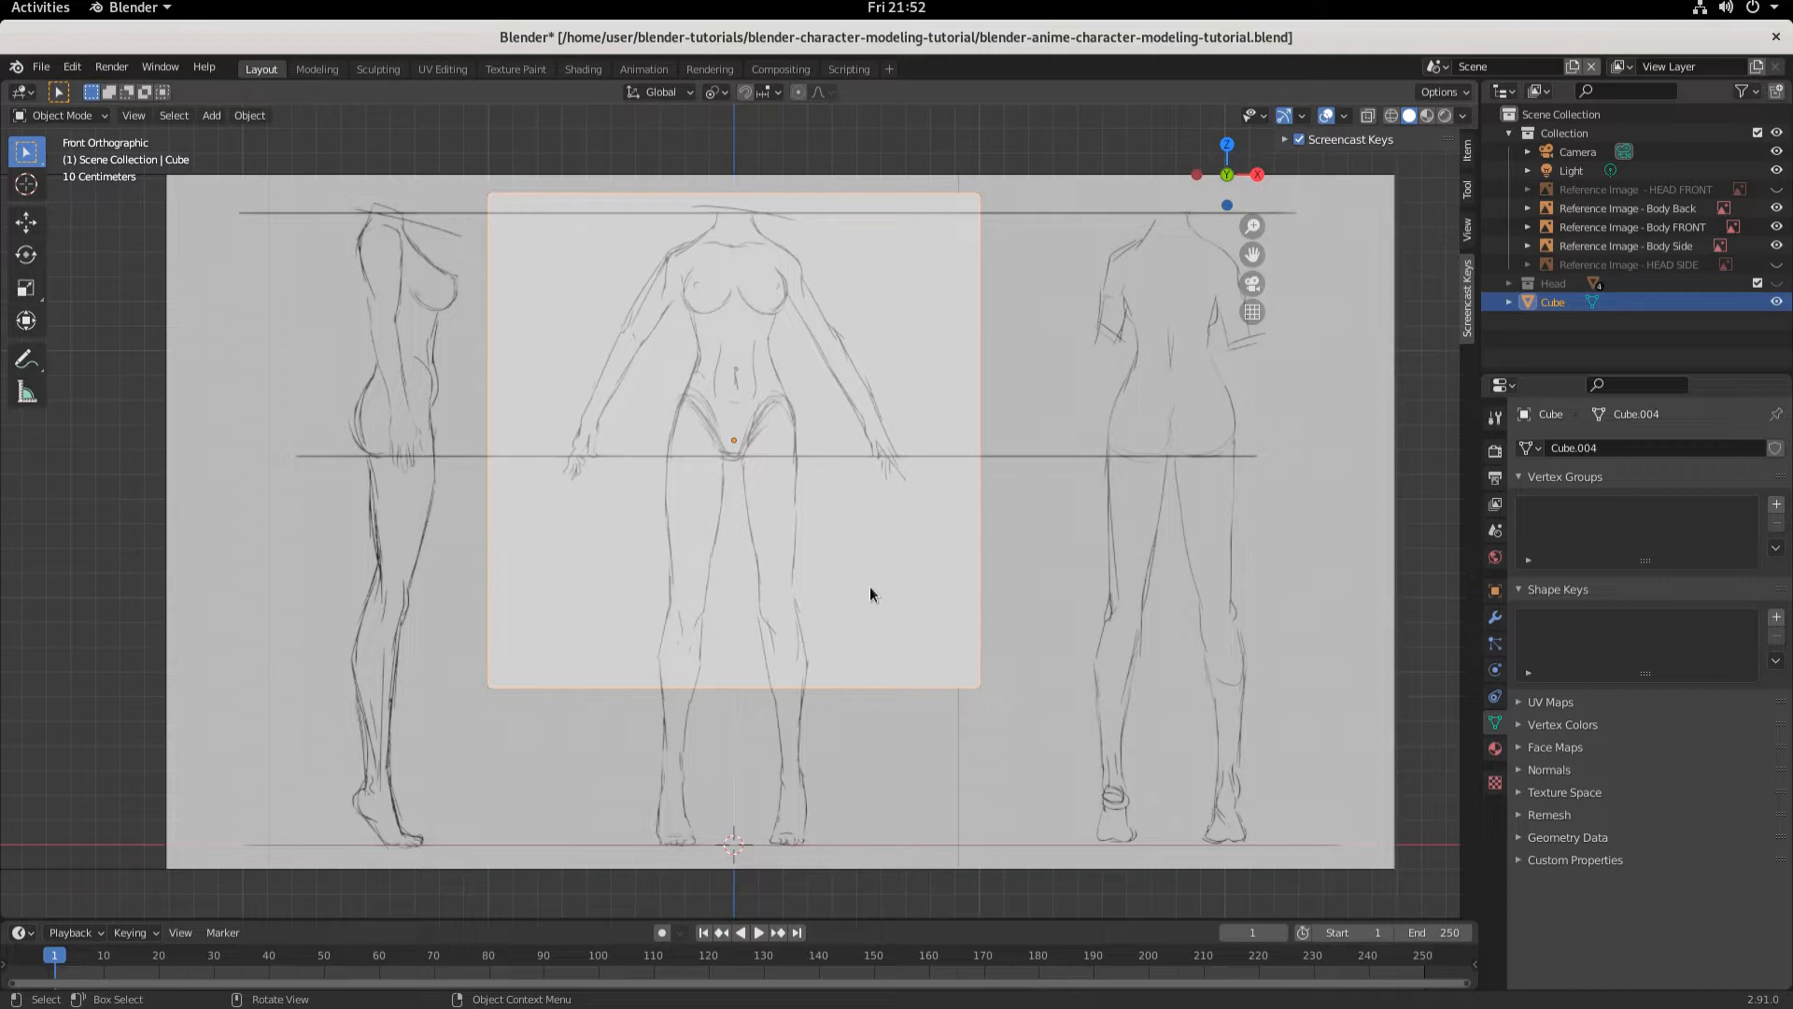
key(s)
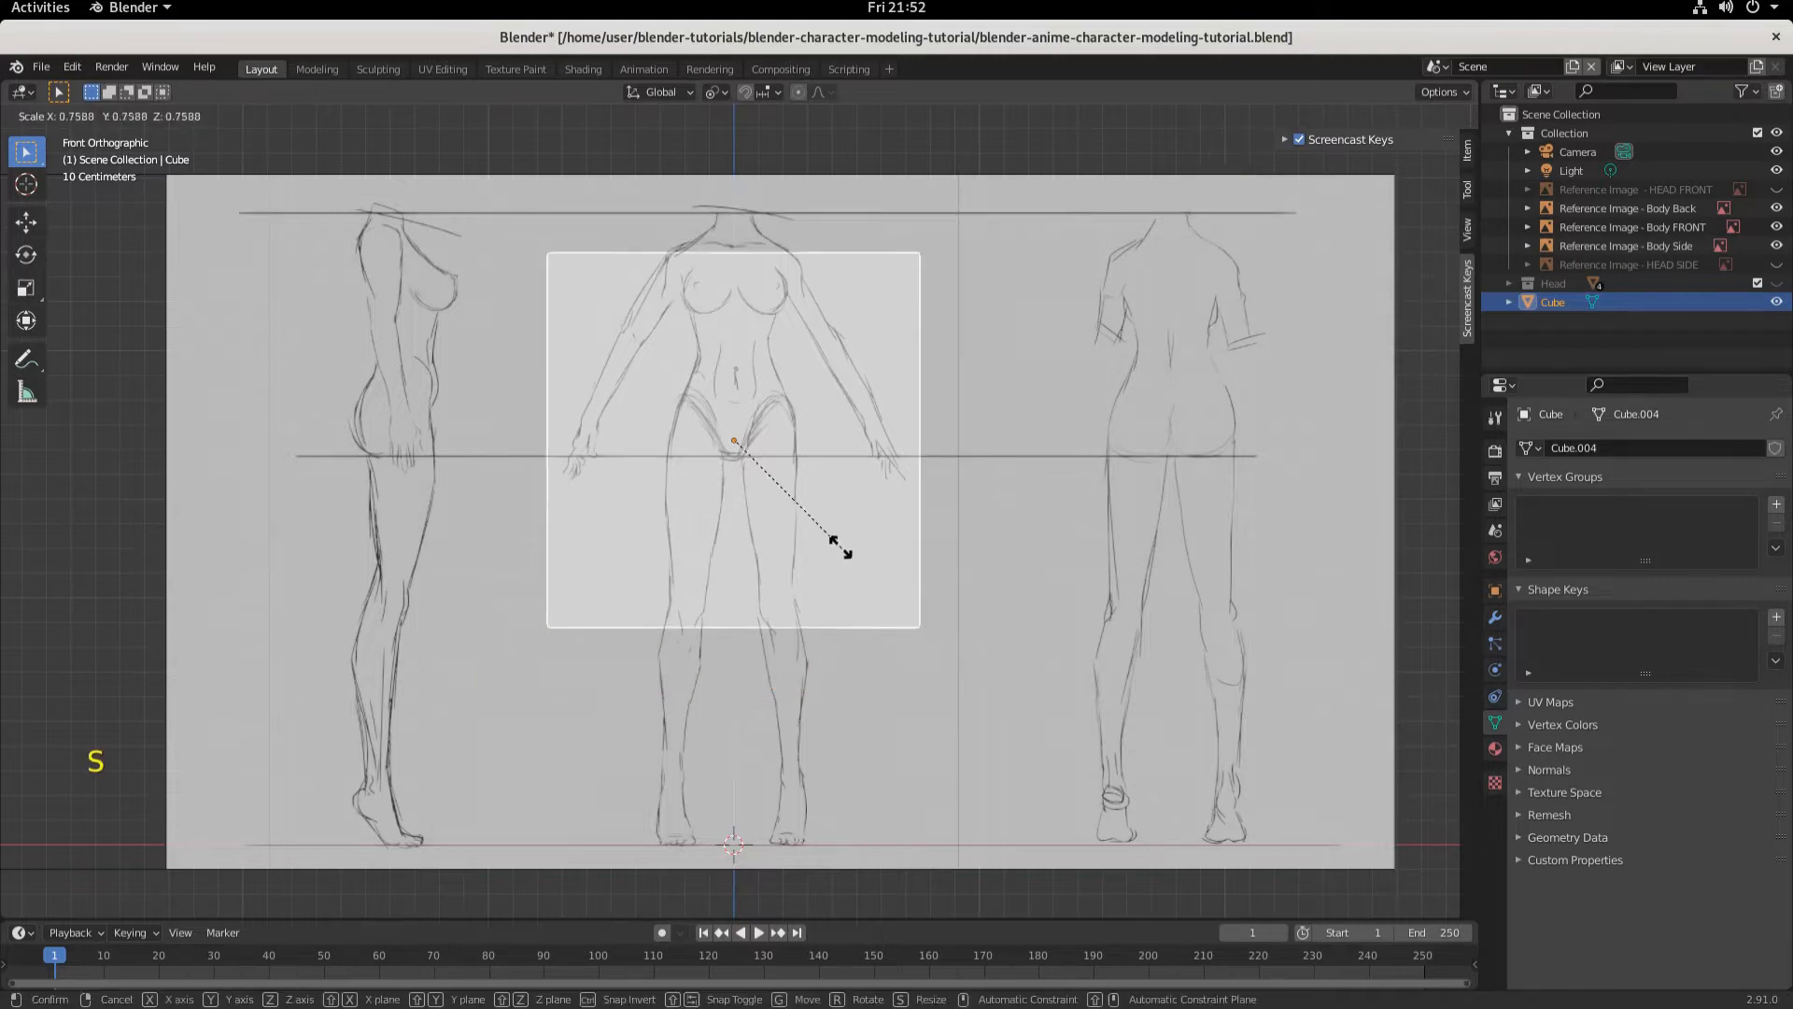
click(791, 490)
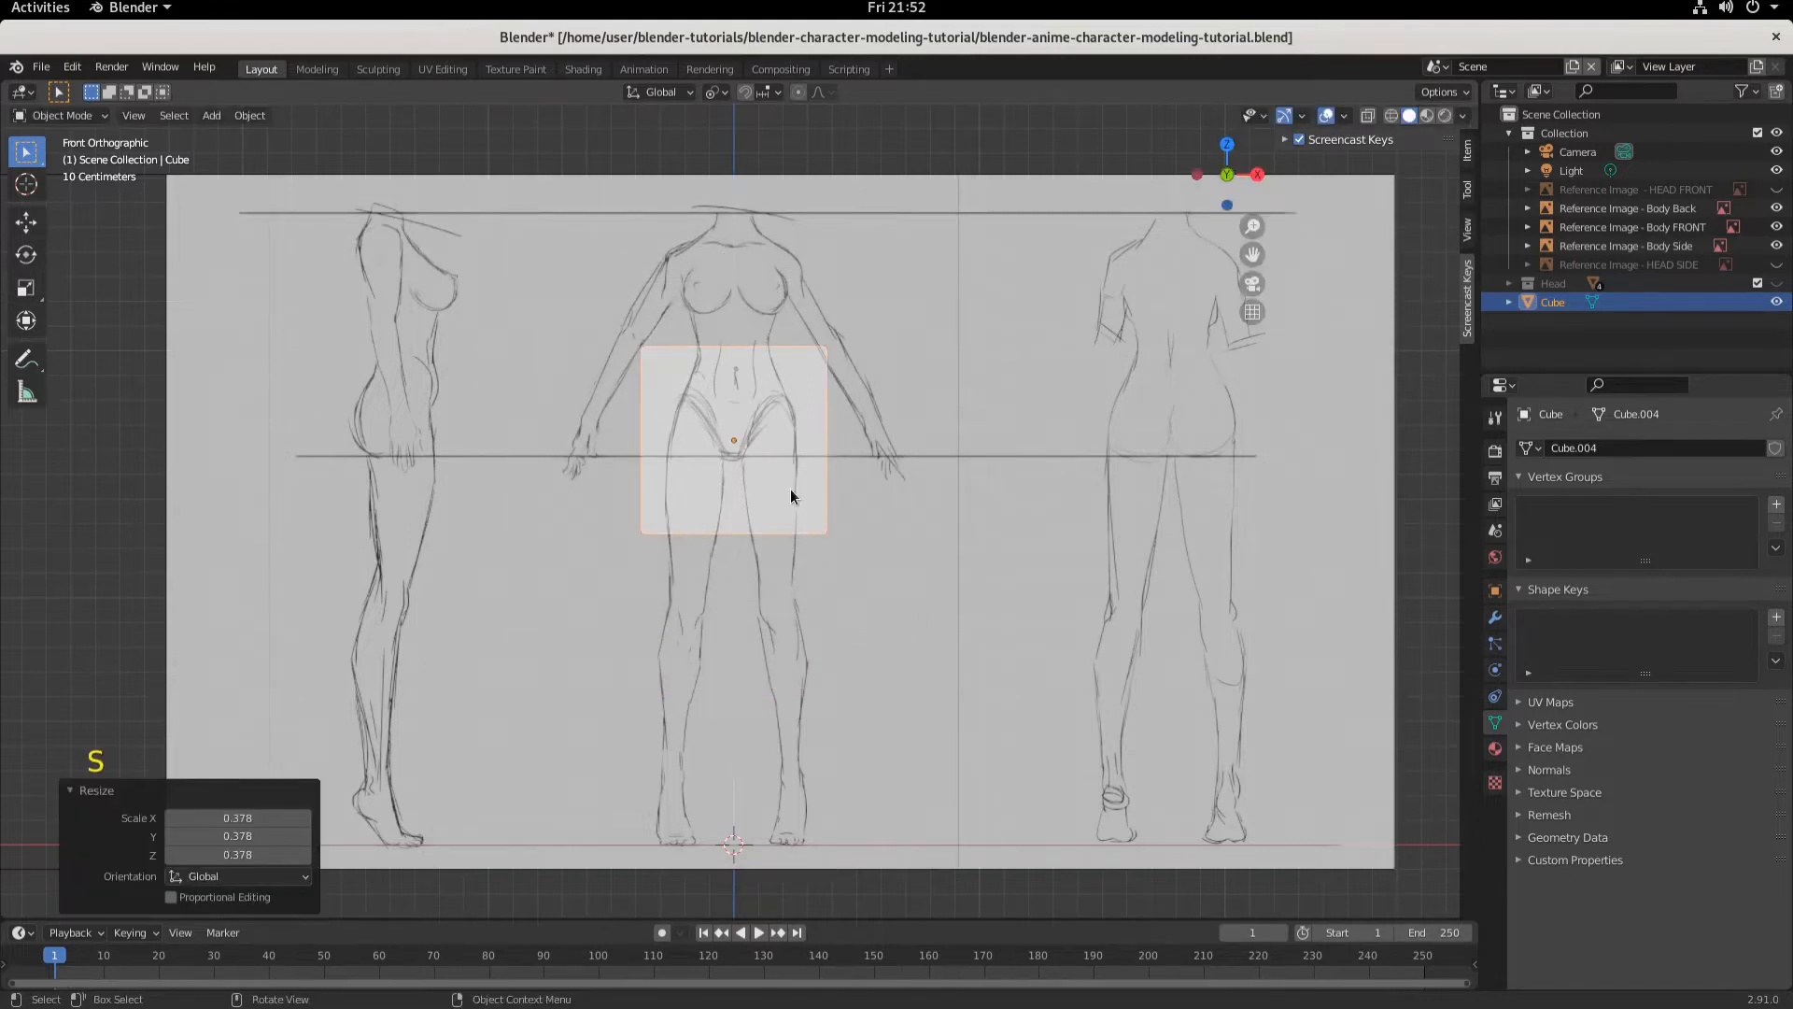
key(g)
key(z)
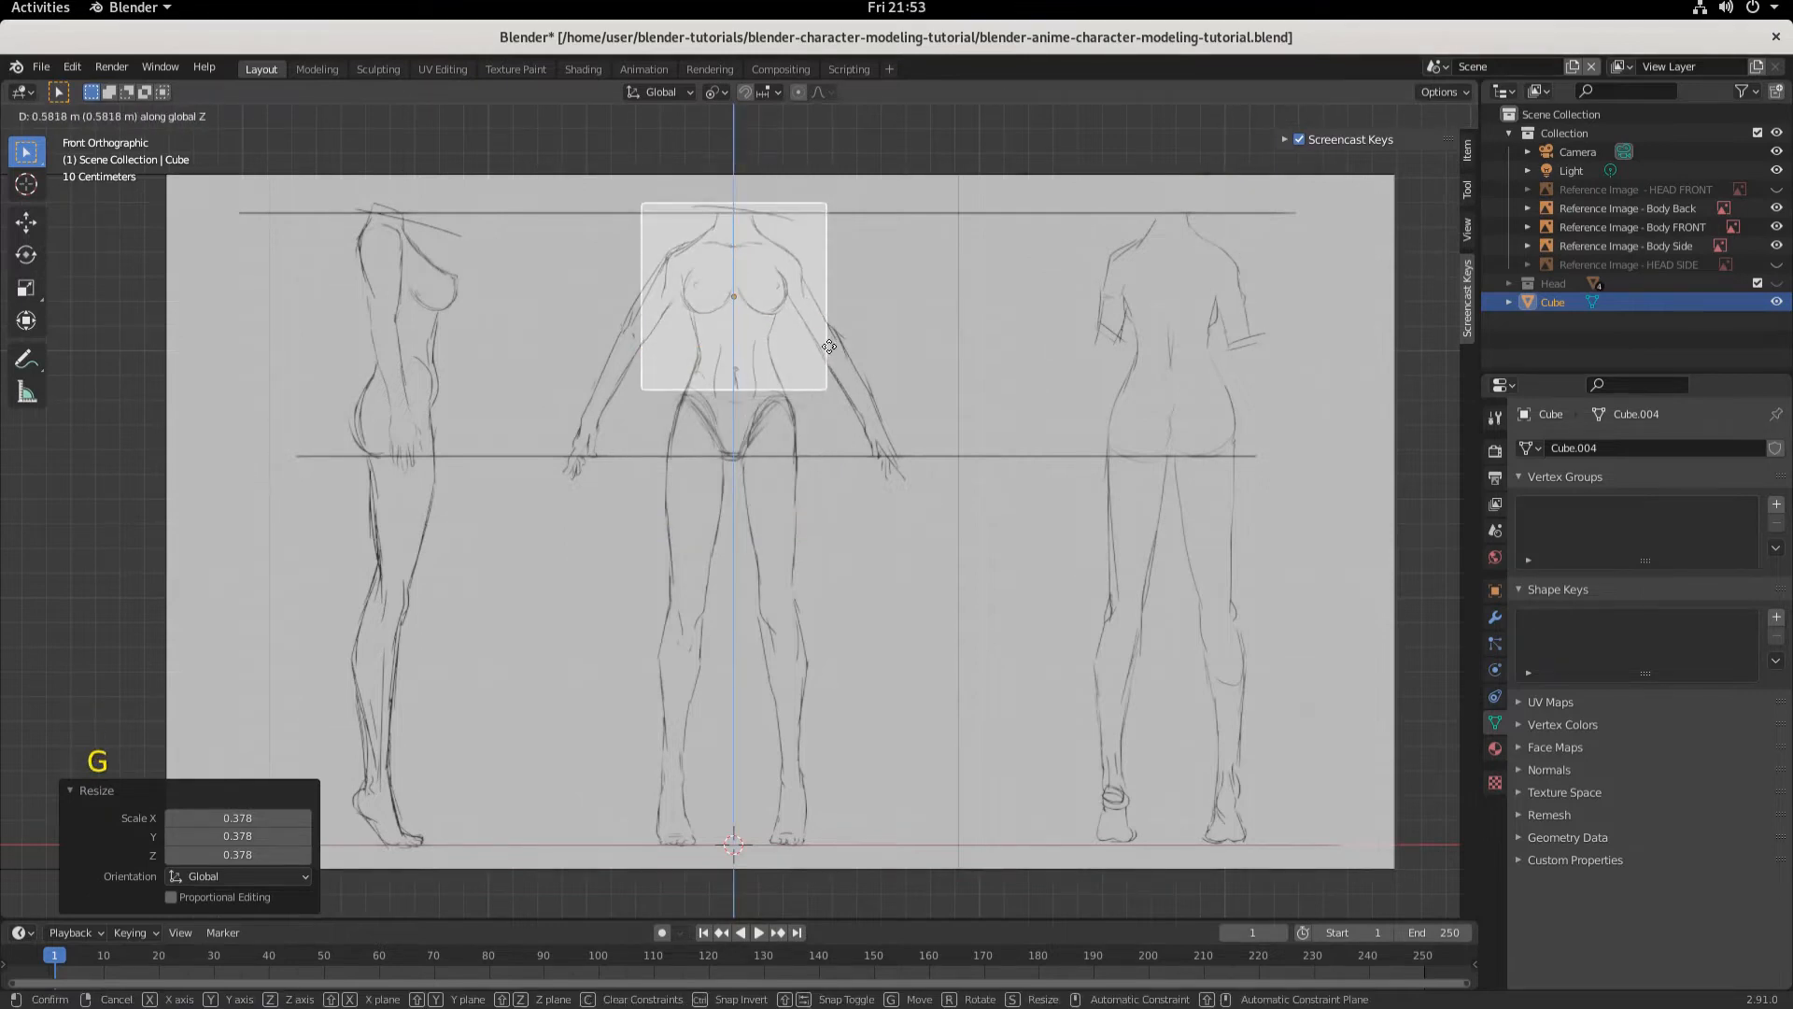
click(827, 360)
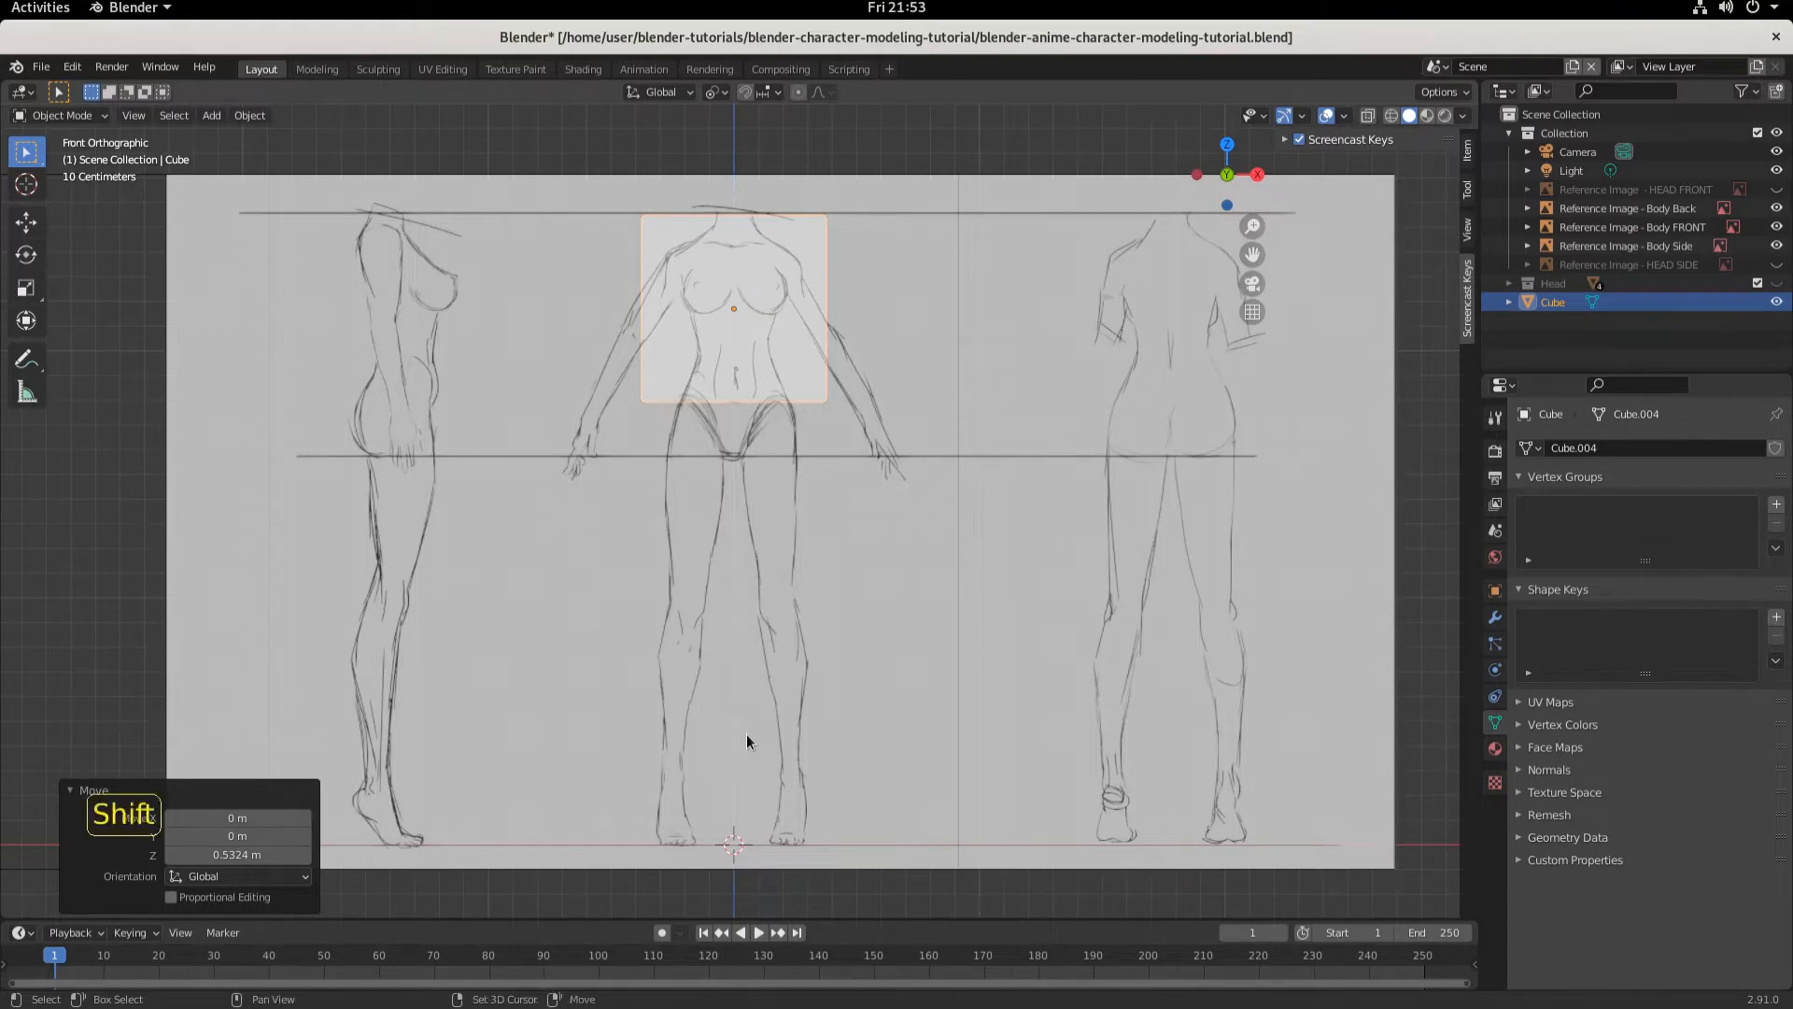
- Add a Plain Axes empty at the world origin and scale it uniformly to about 0.347
key(shift+a)
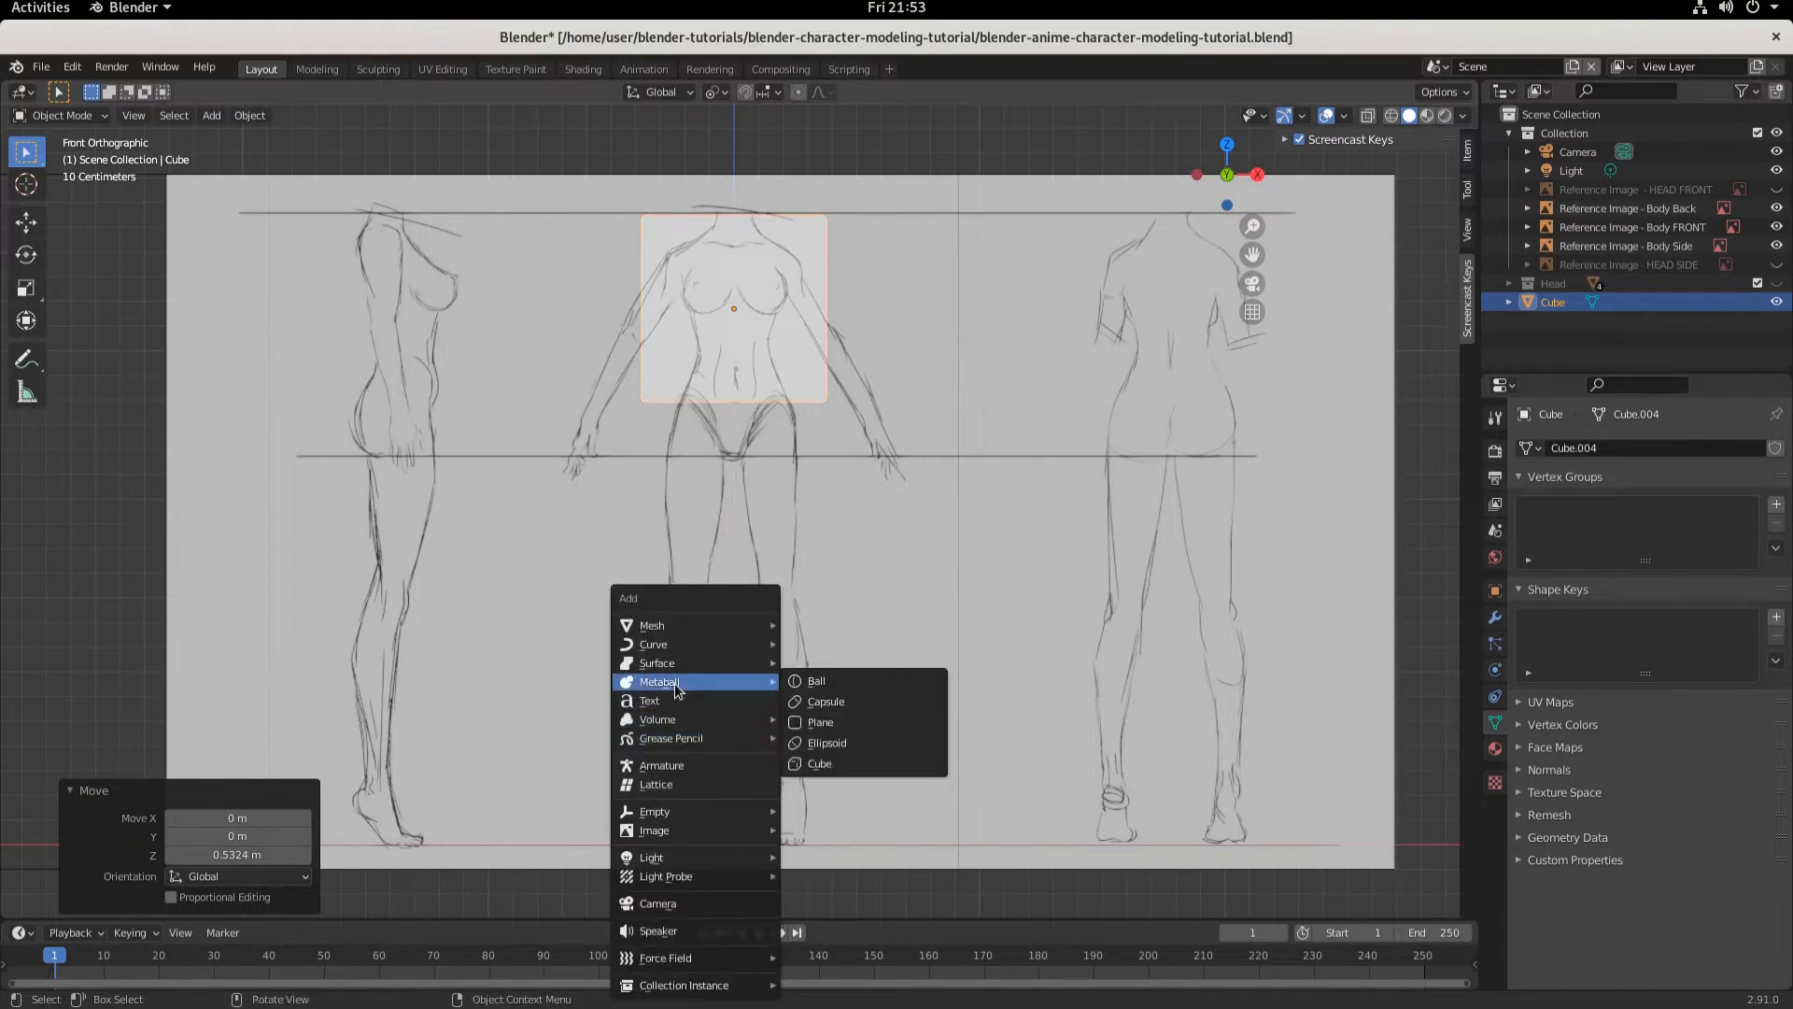
mouse_move(689, 812)
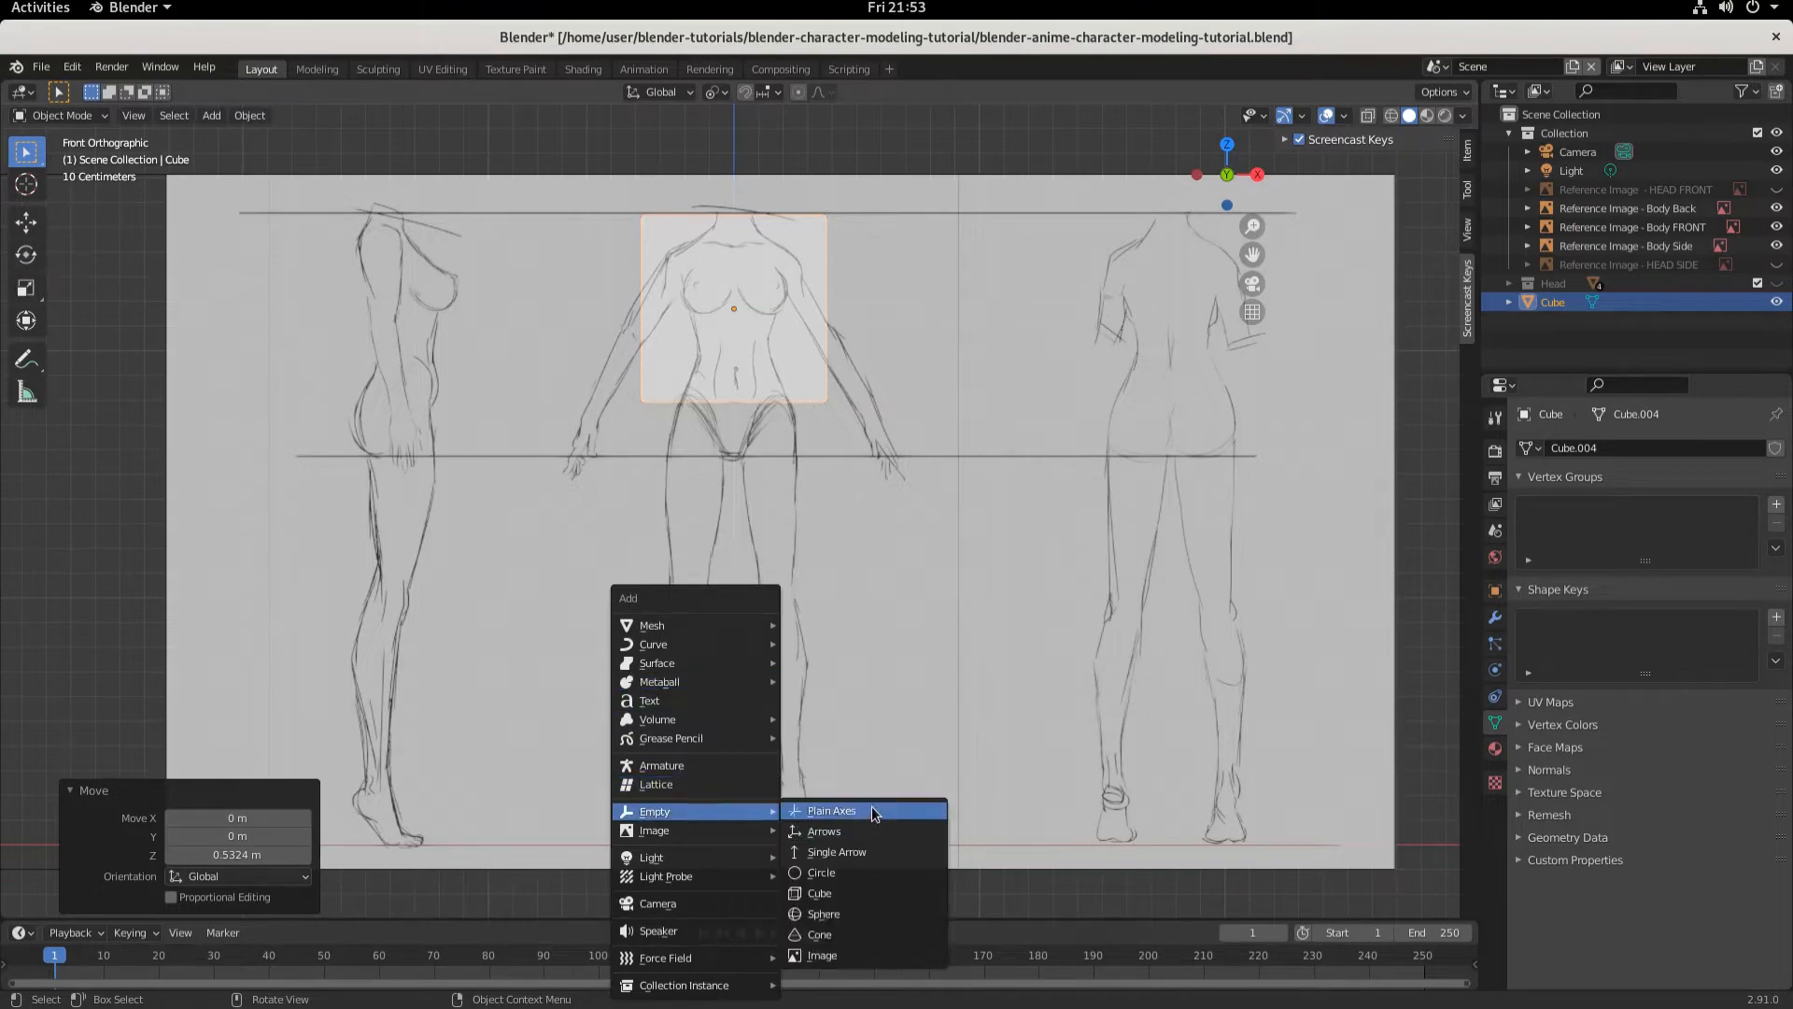
click(872, 809)
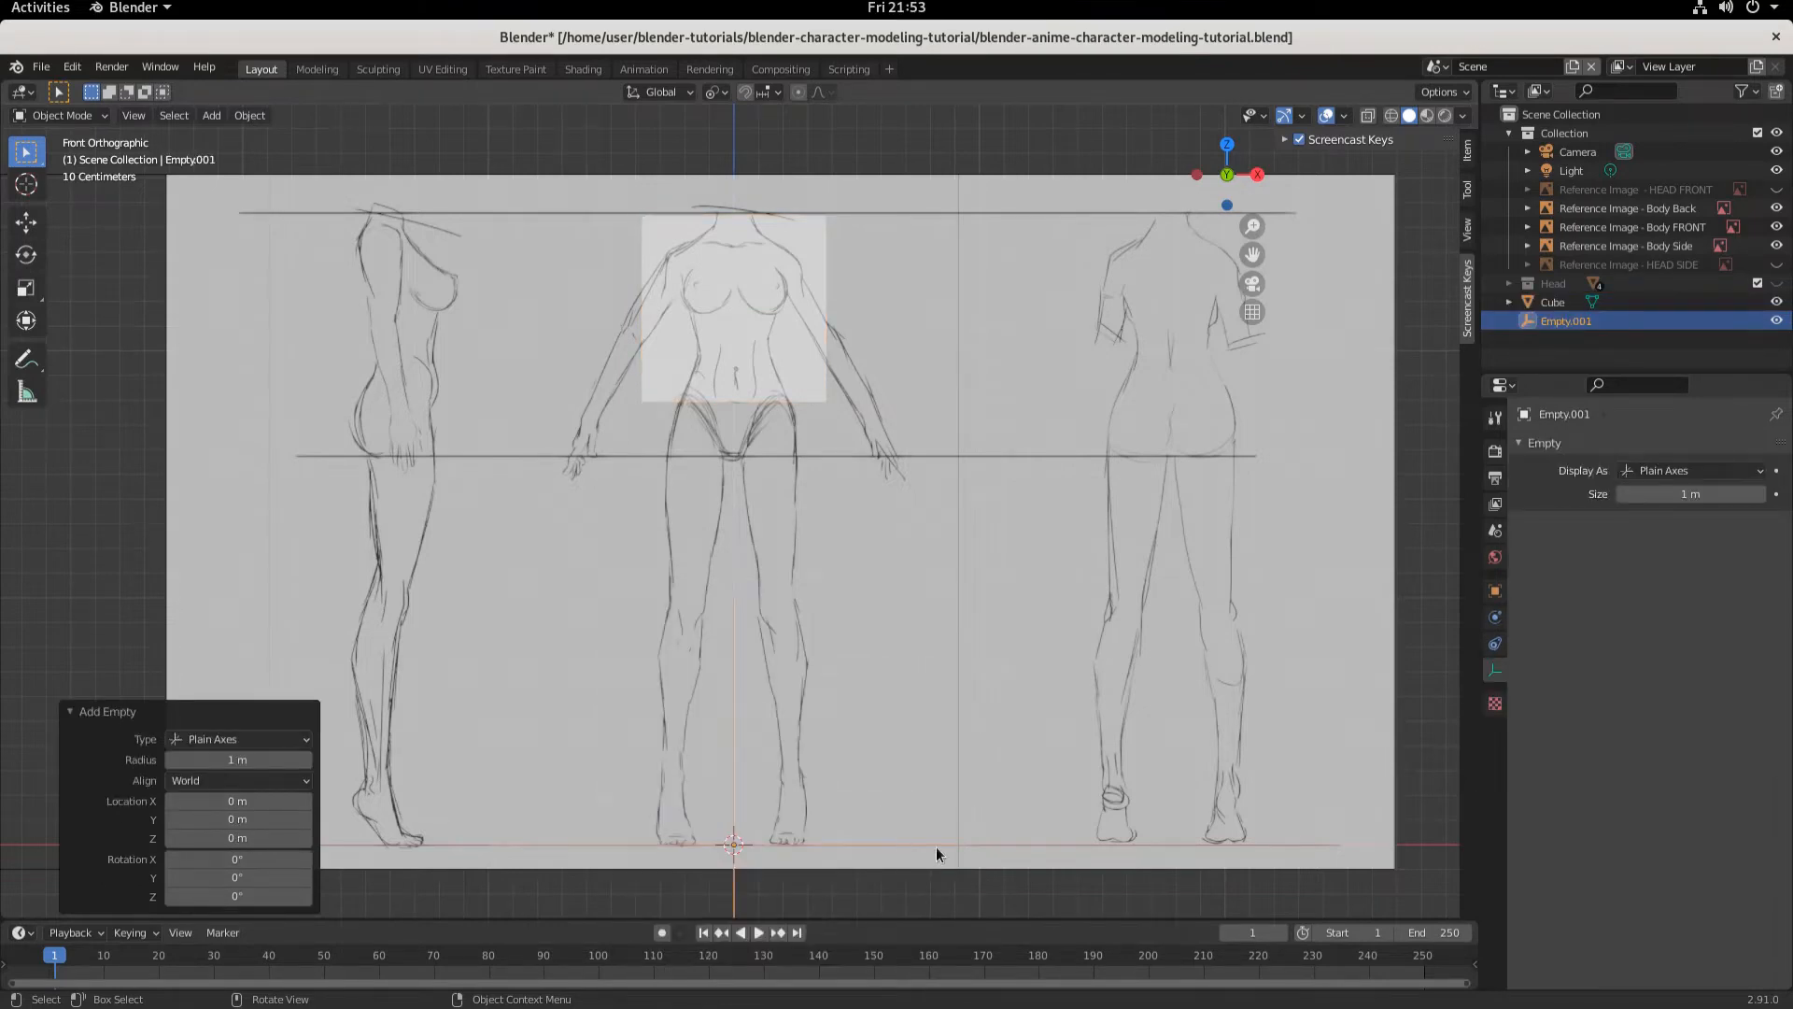
scroll(990, 868, down, 3)
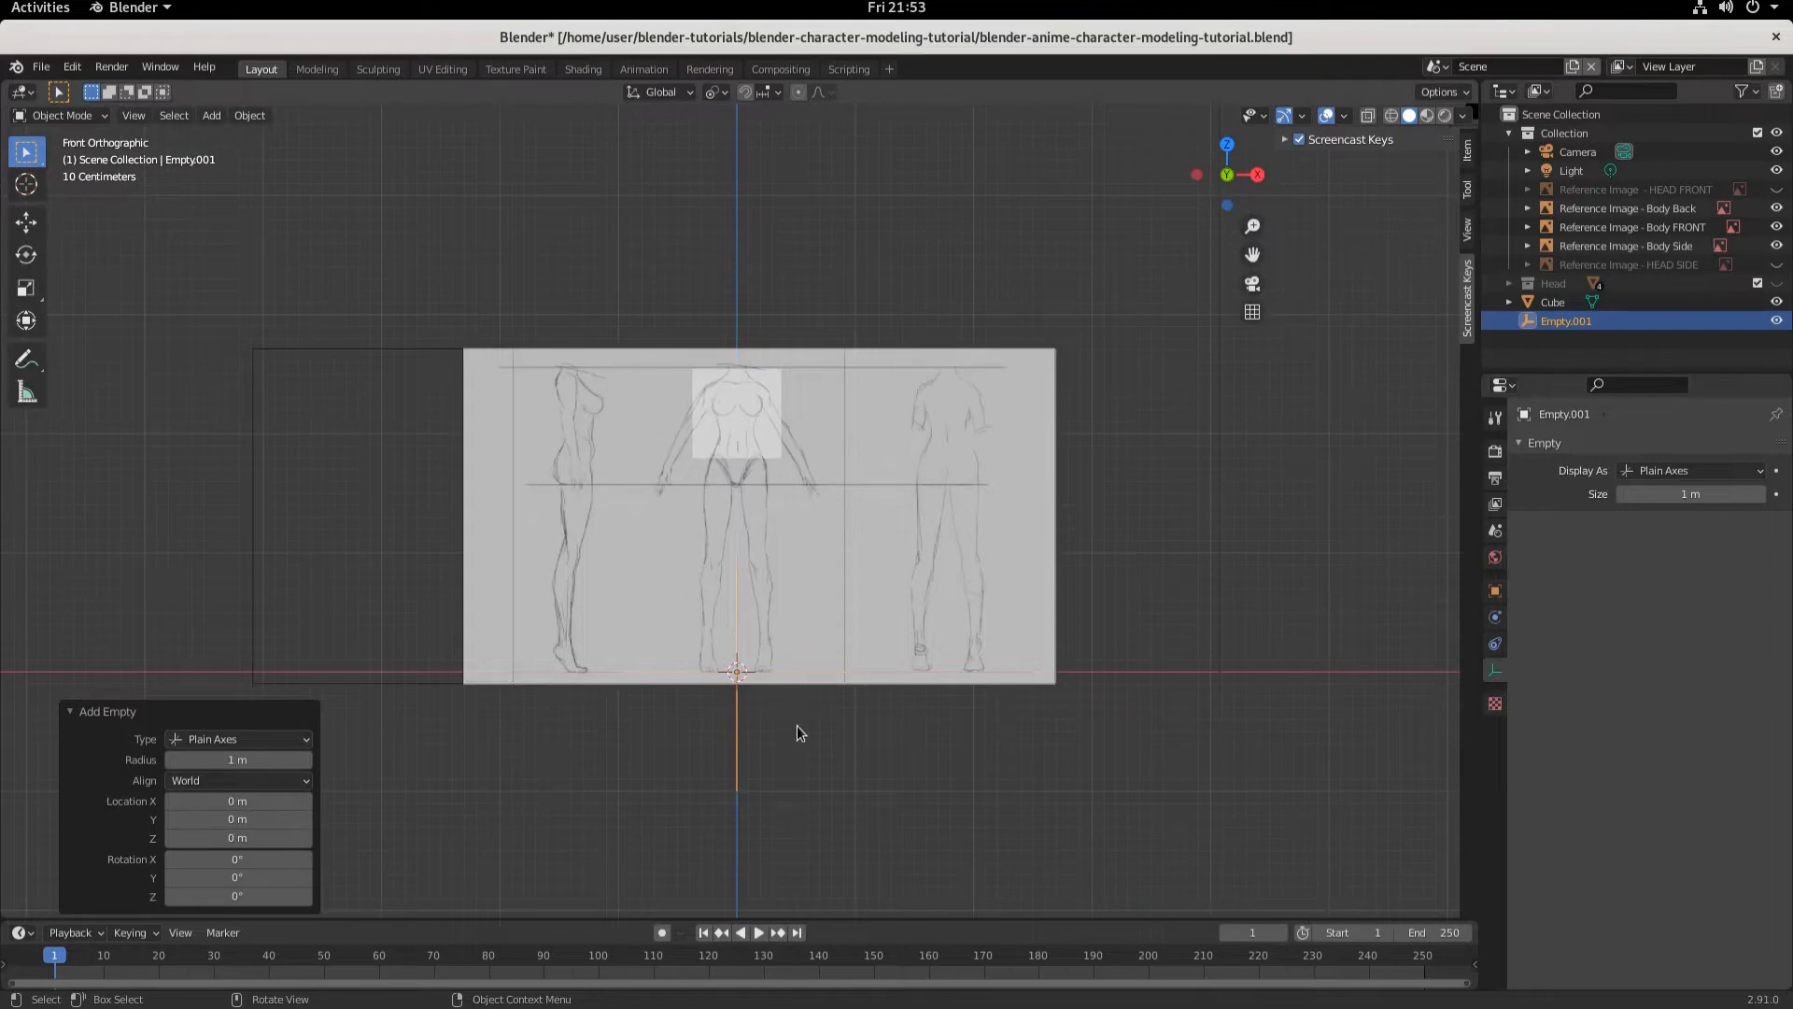
middle_drag(798, 725, 681, 608)
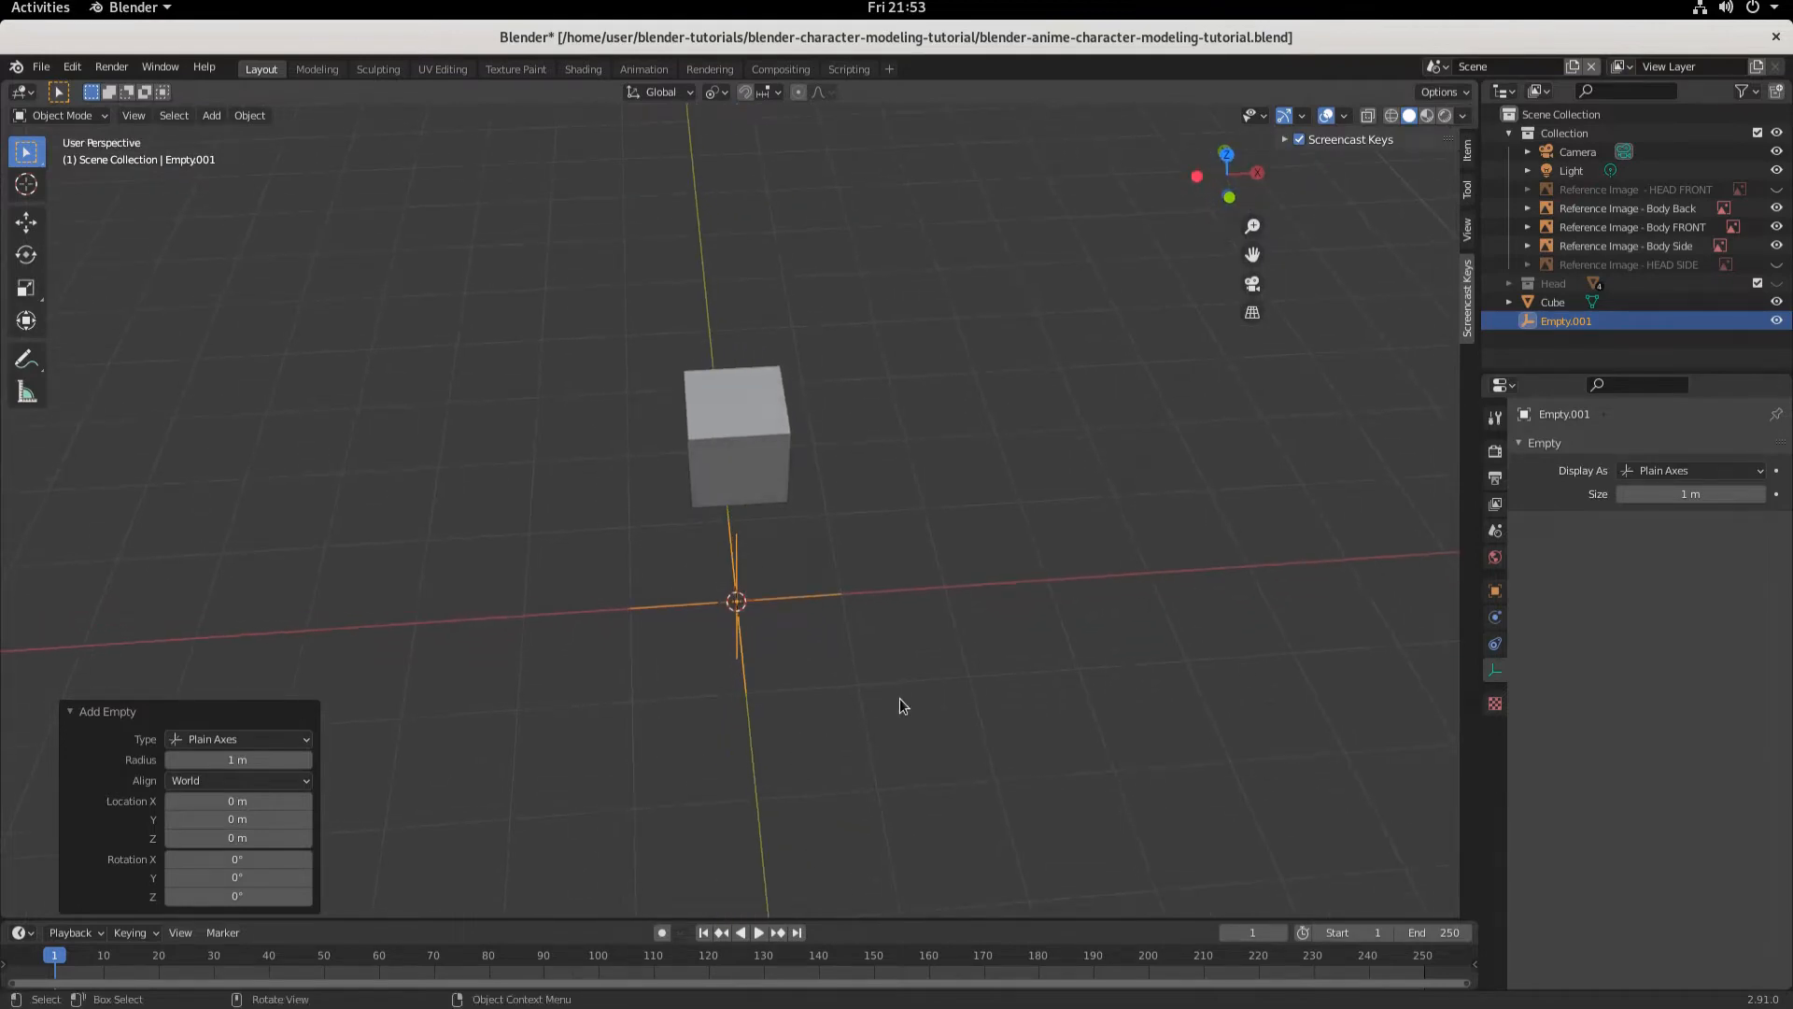
key(s)
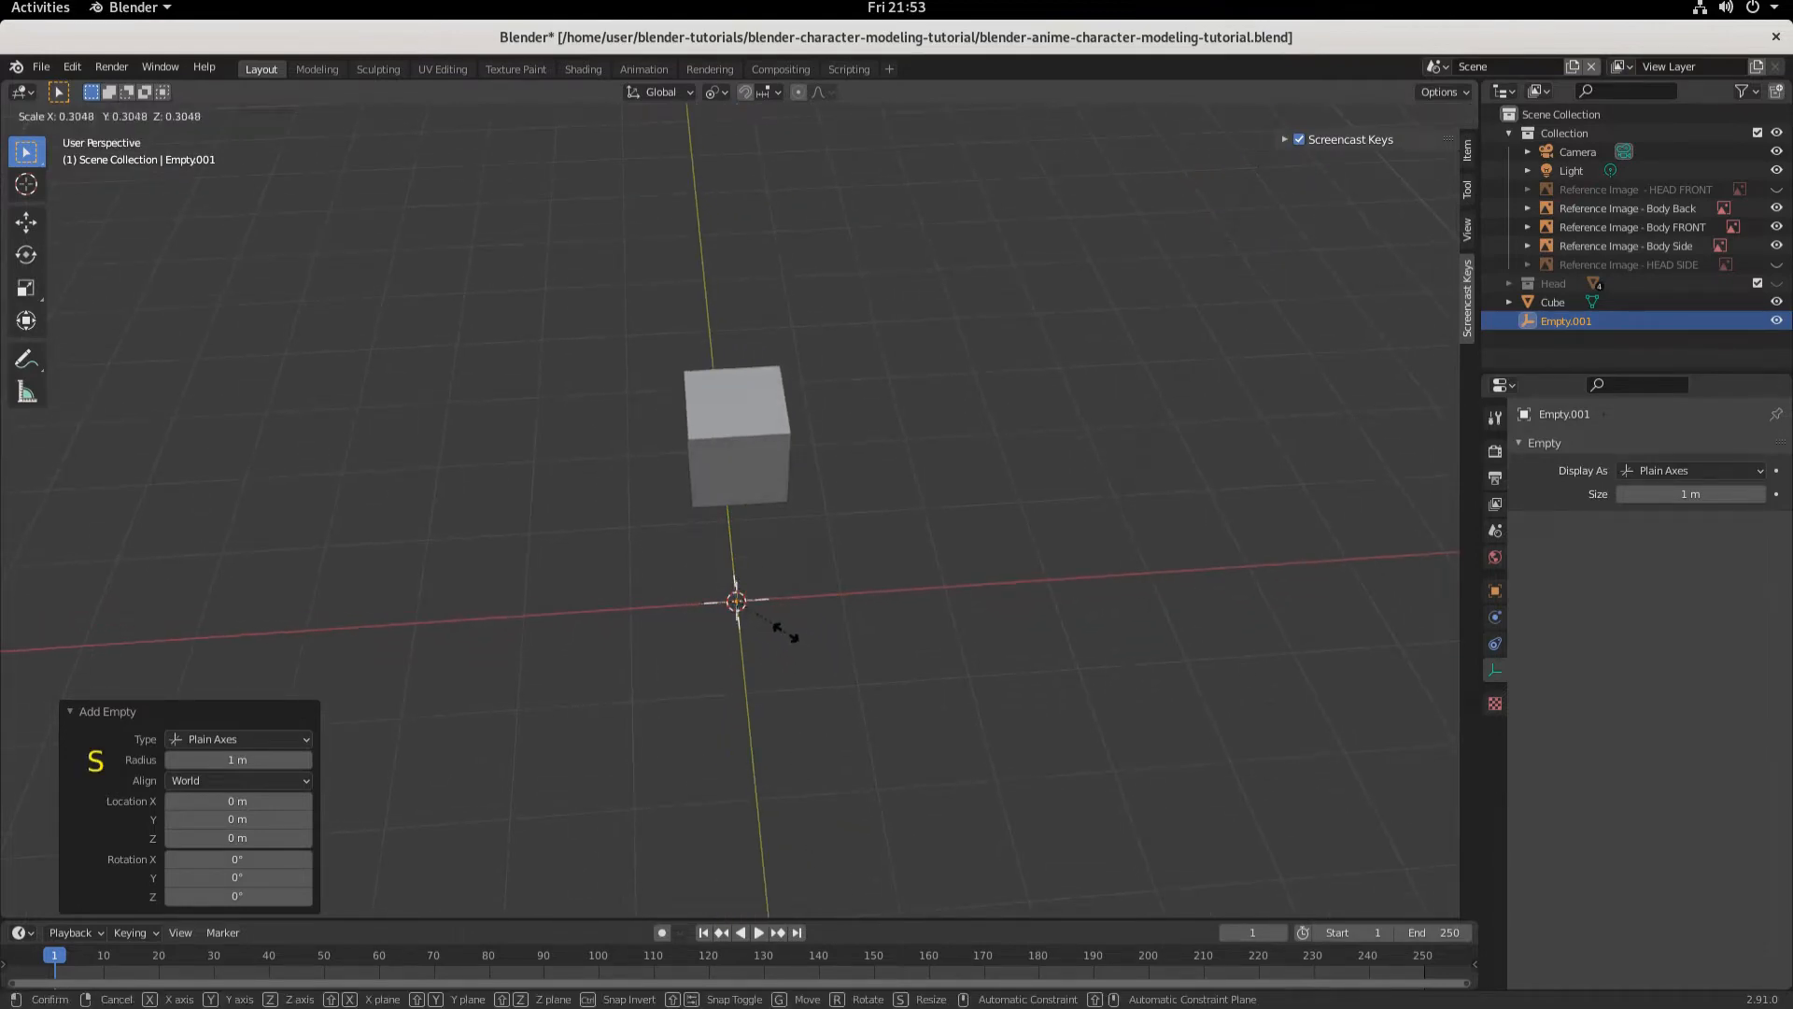
click(792, 631)
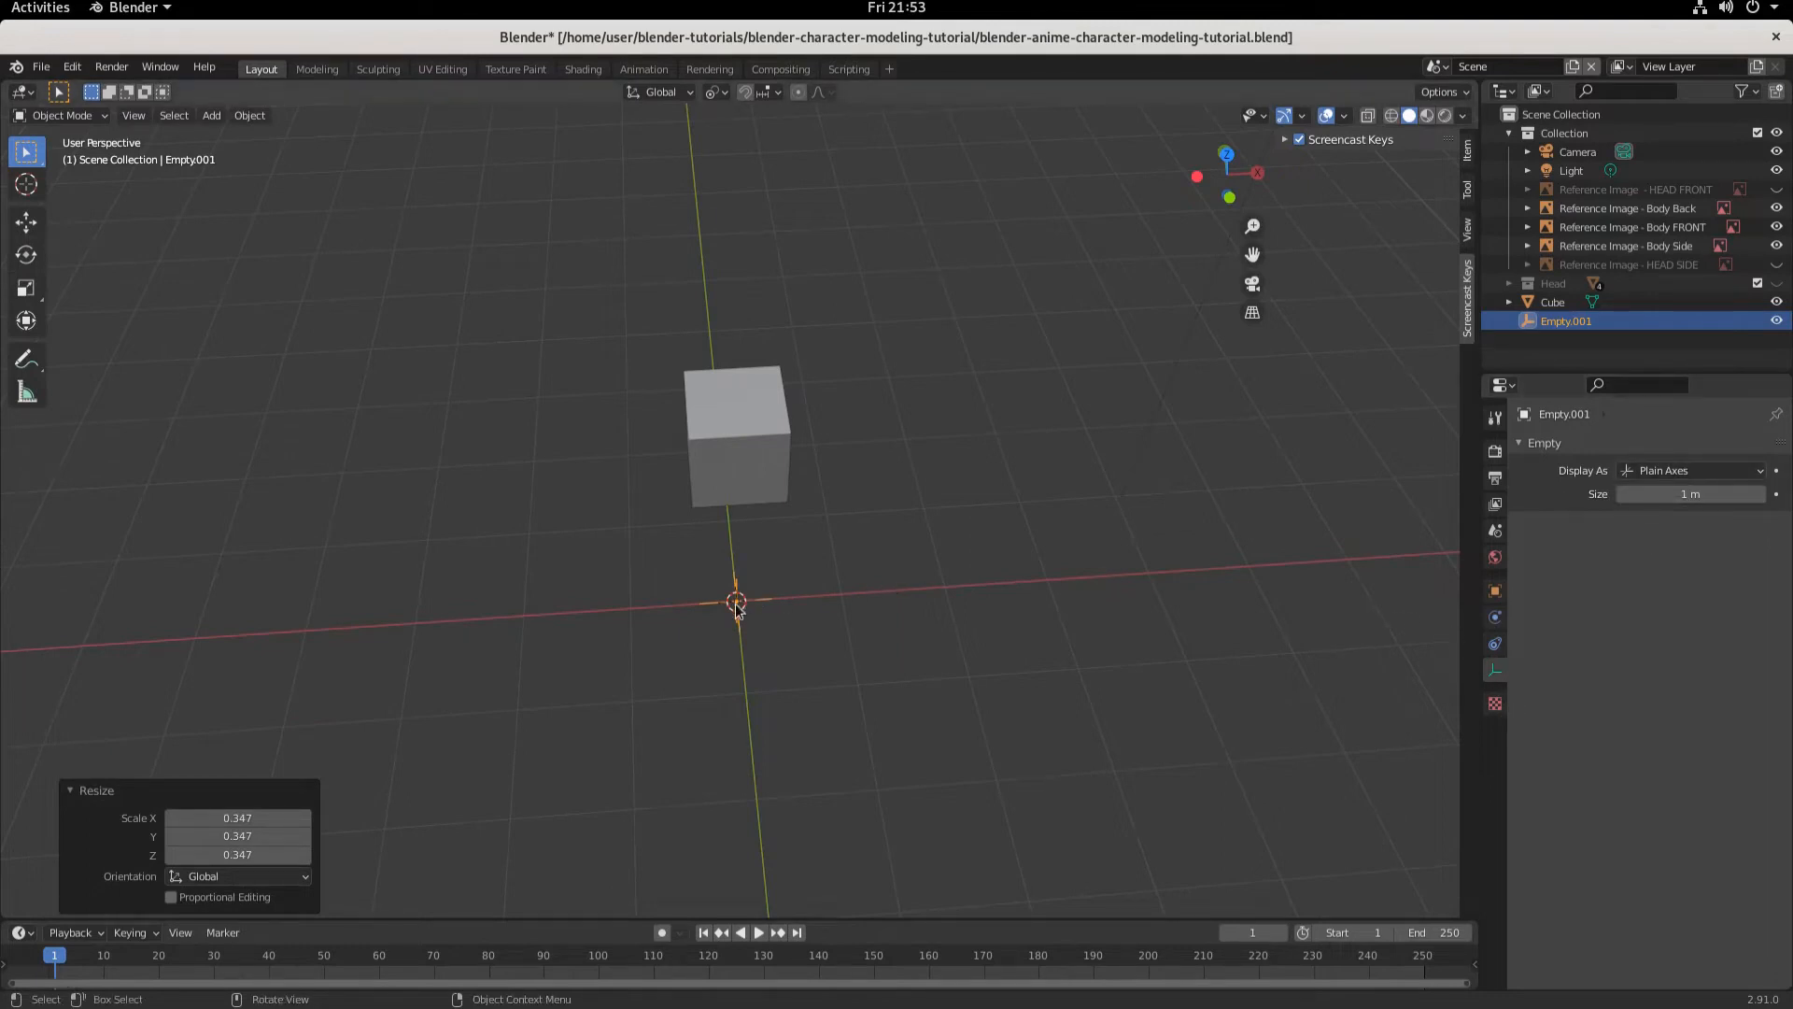
- Rename the new empty as "Empty - World Center"
double_click(1558, 320)
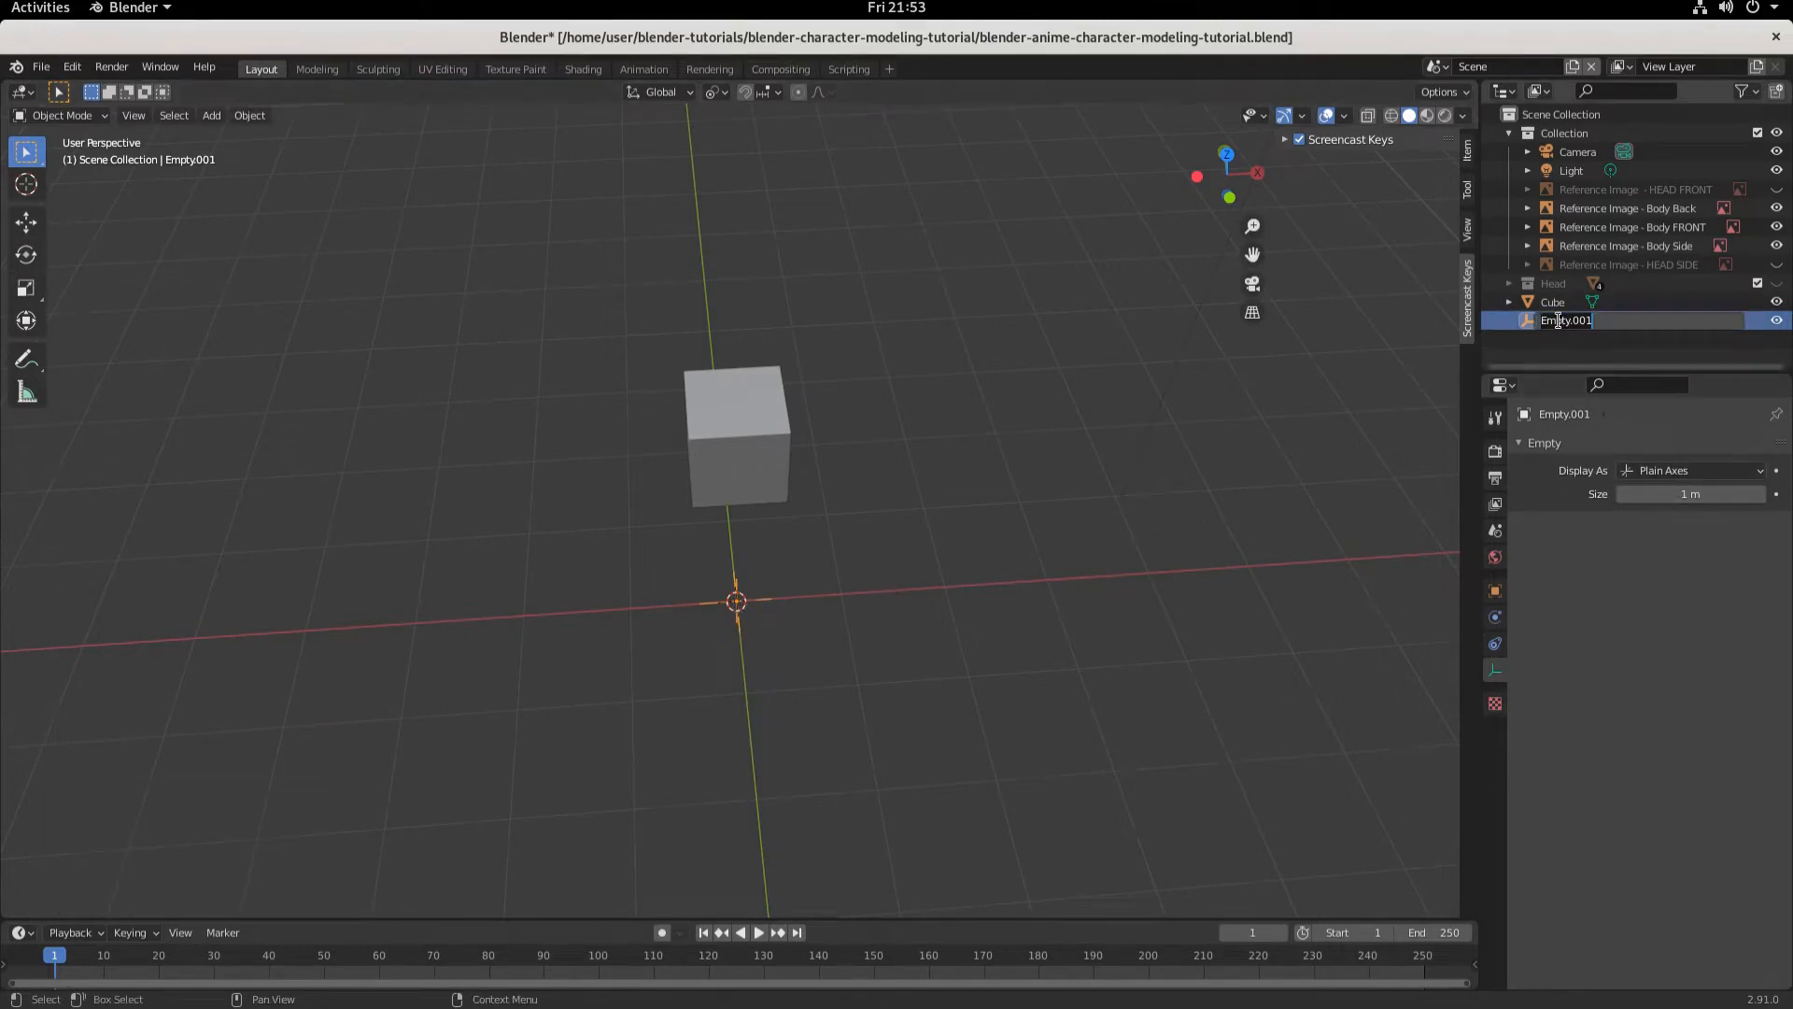
text(EMPTY)
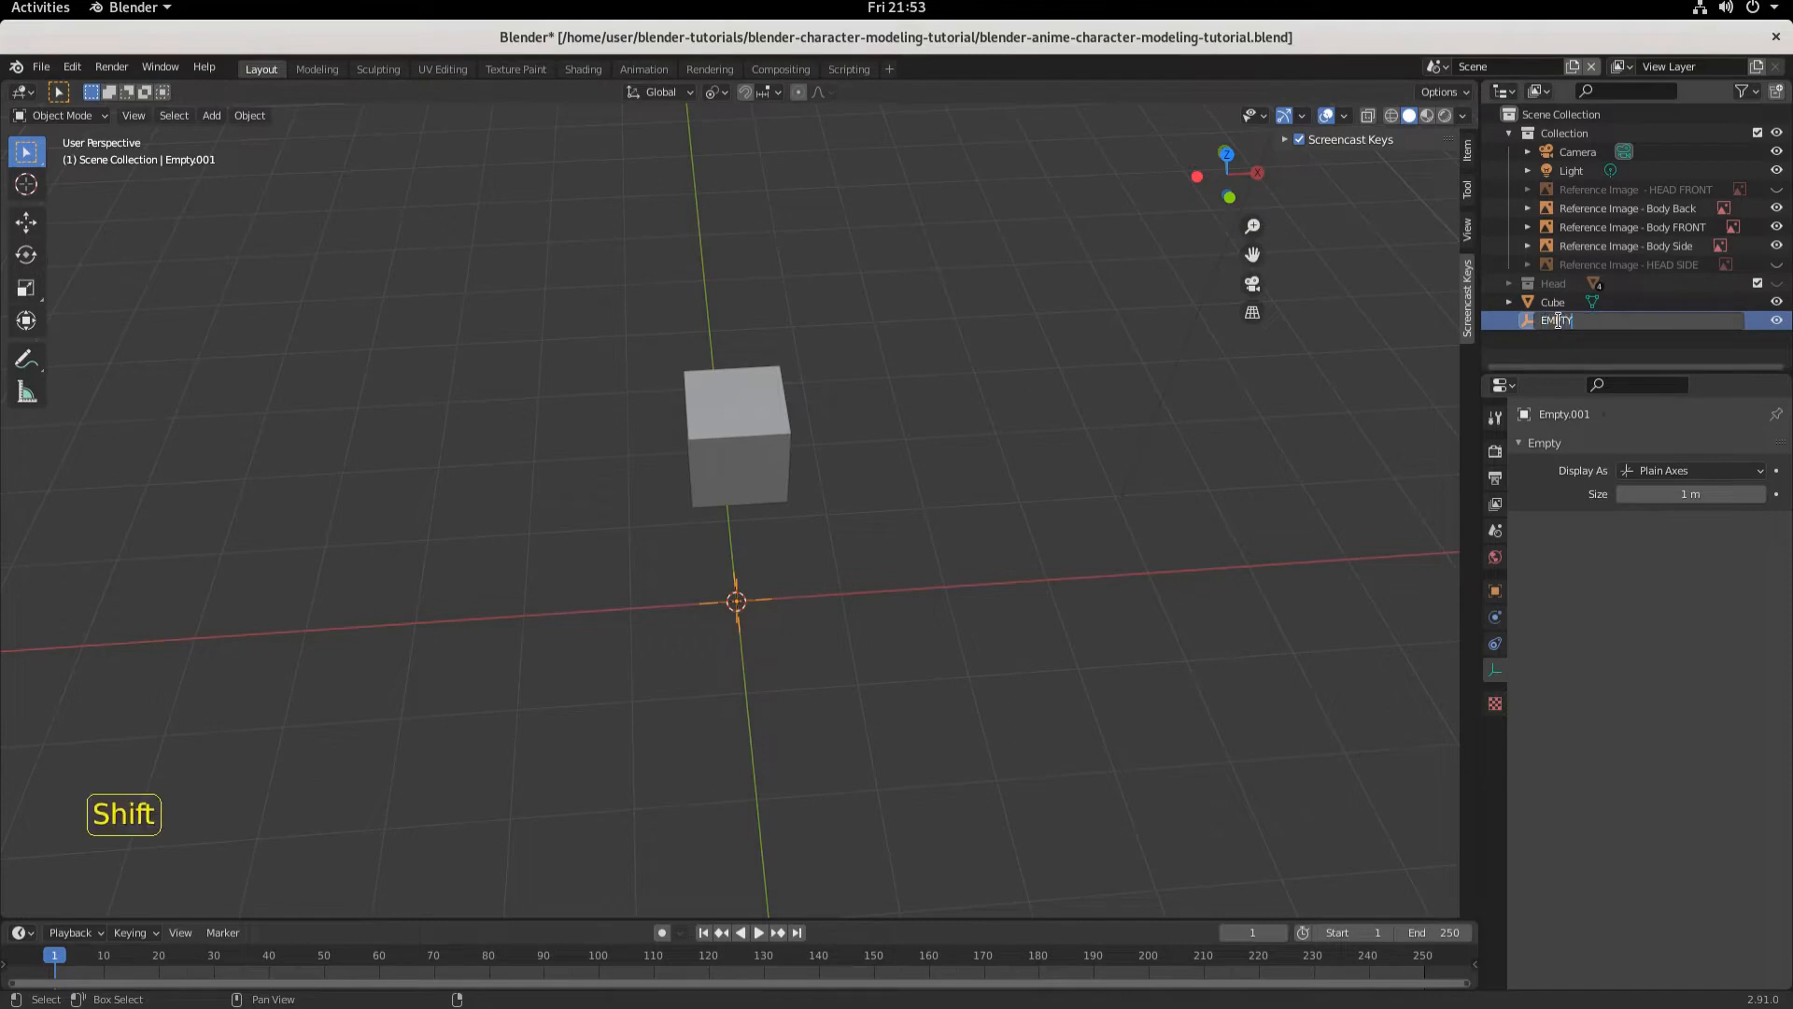
key(BackSpace)
key(BackSpace)
key(BackSpace)
key(BackSpace)
key(BackSpace)
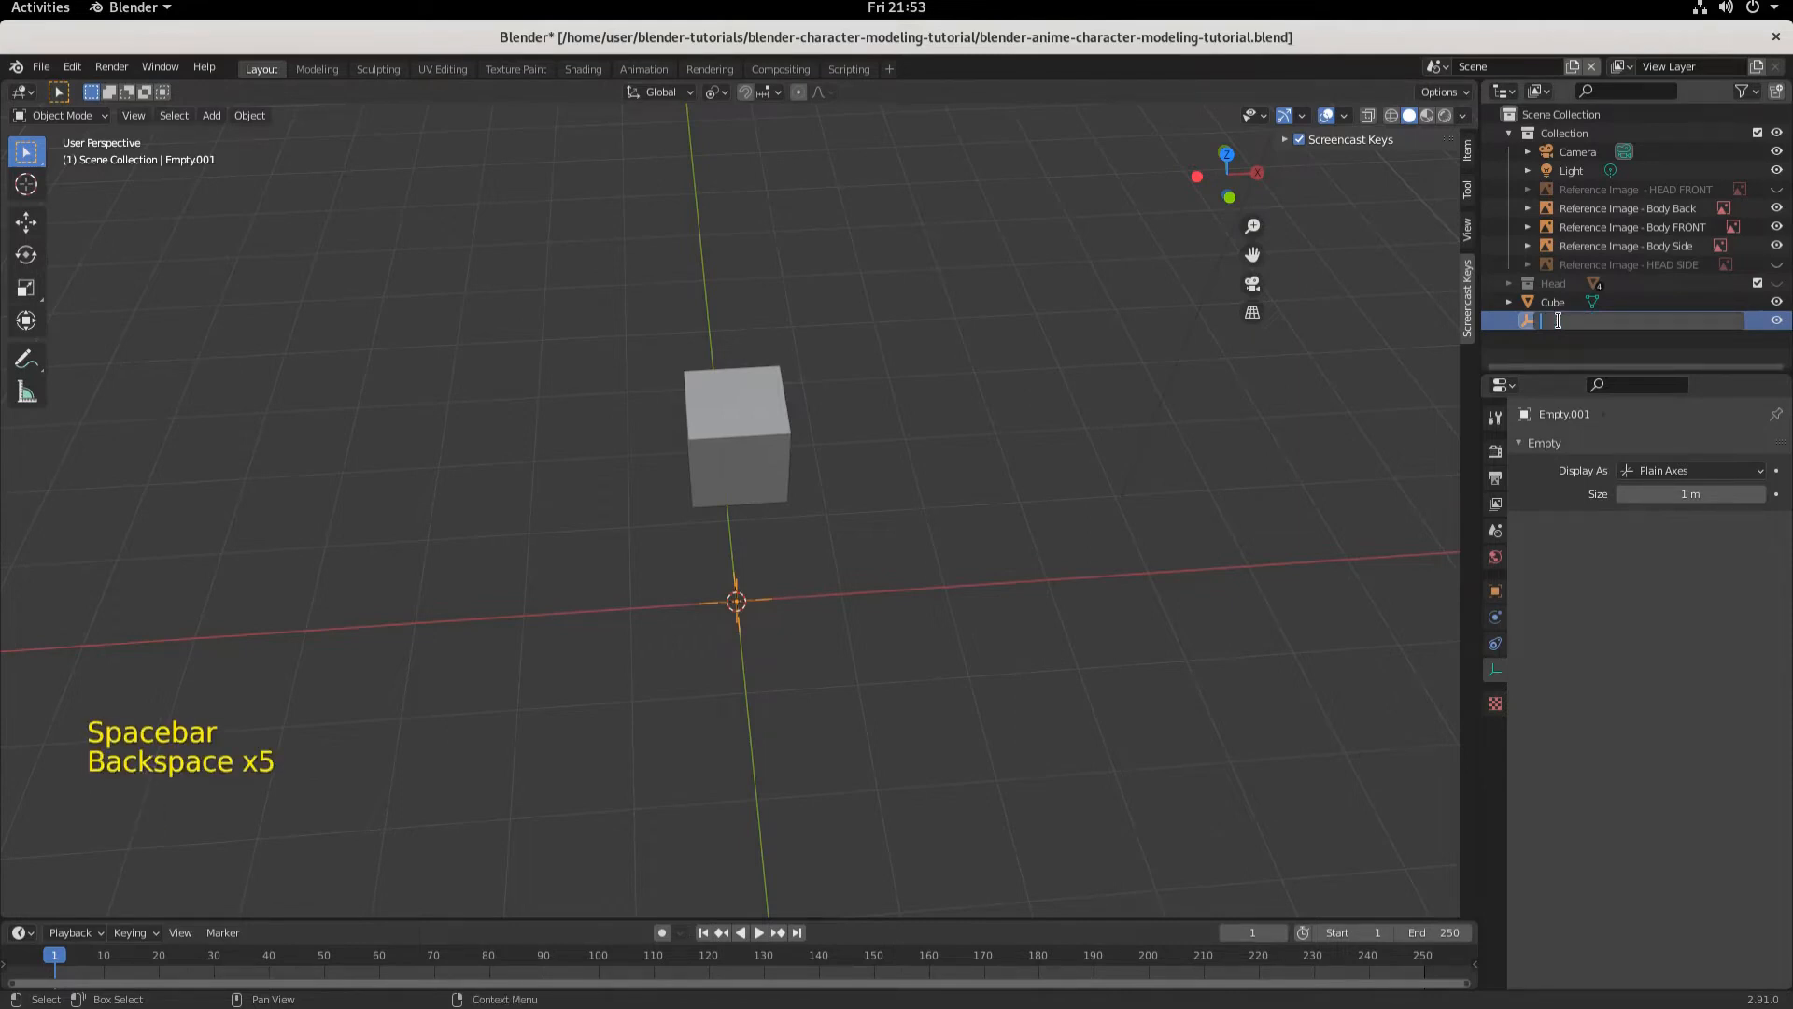
key(shift)
text(Empty - World Center)
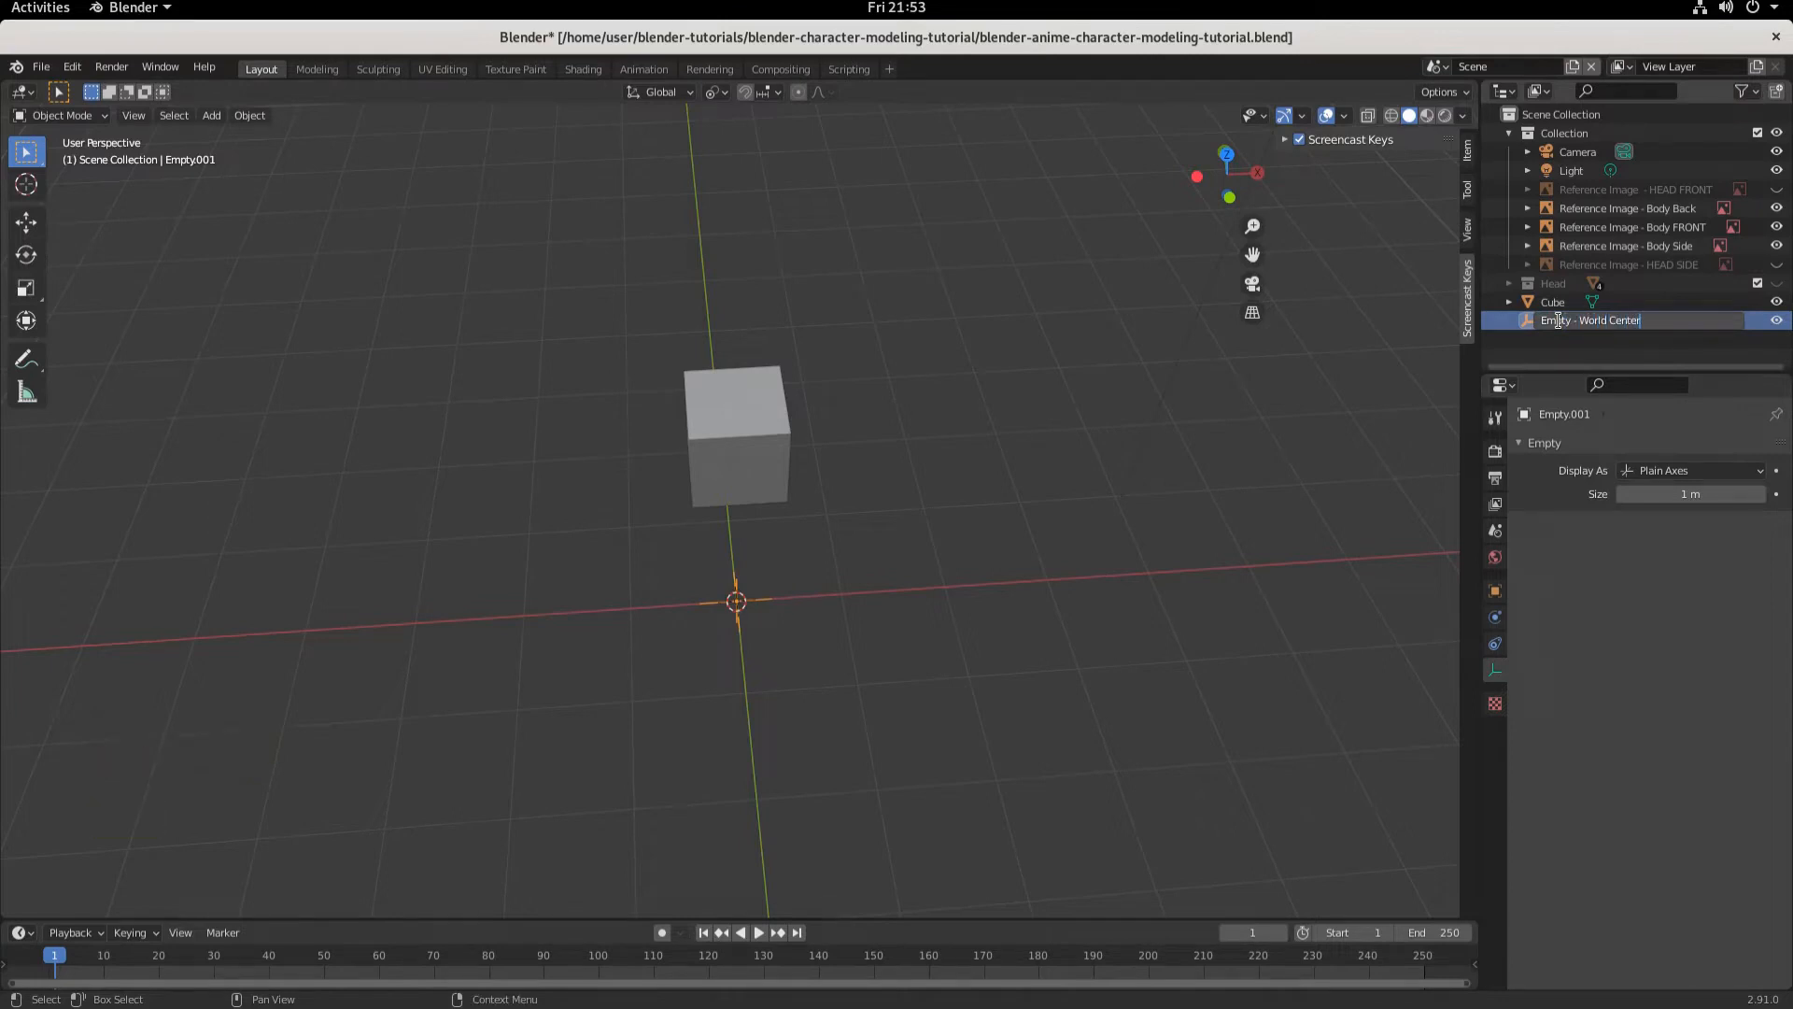
key(Return)
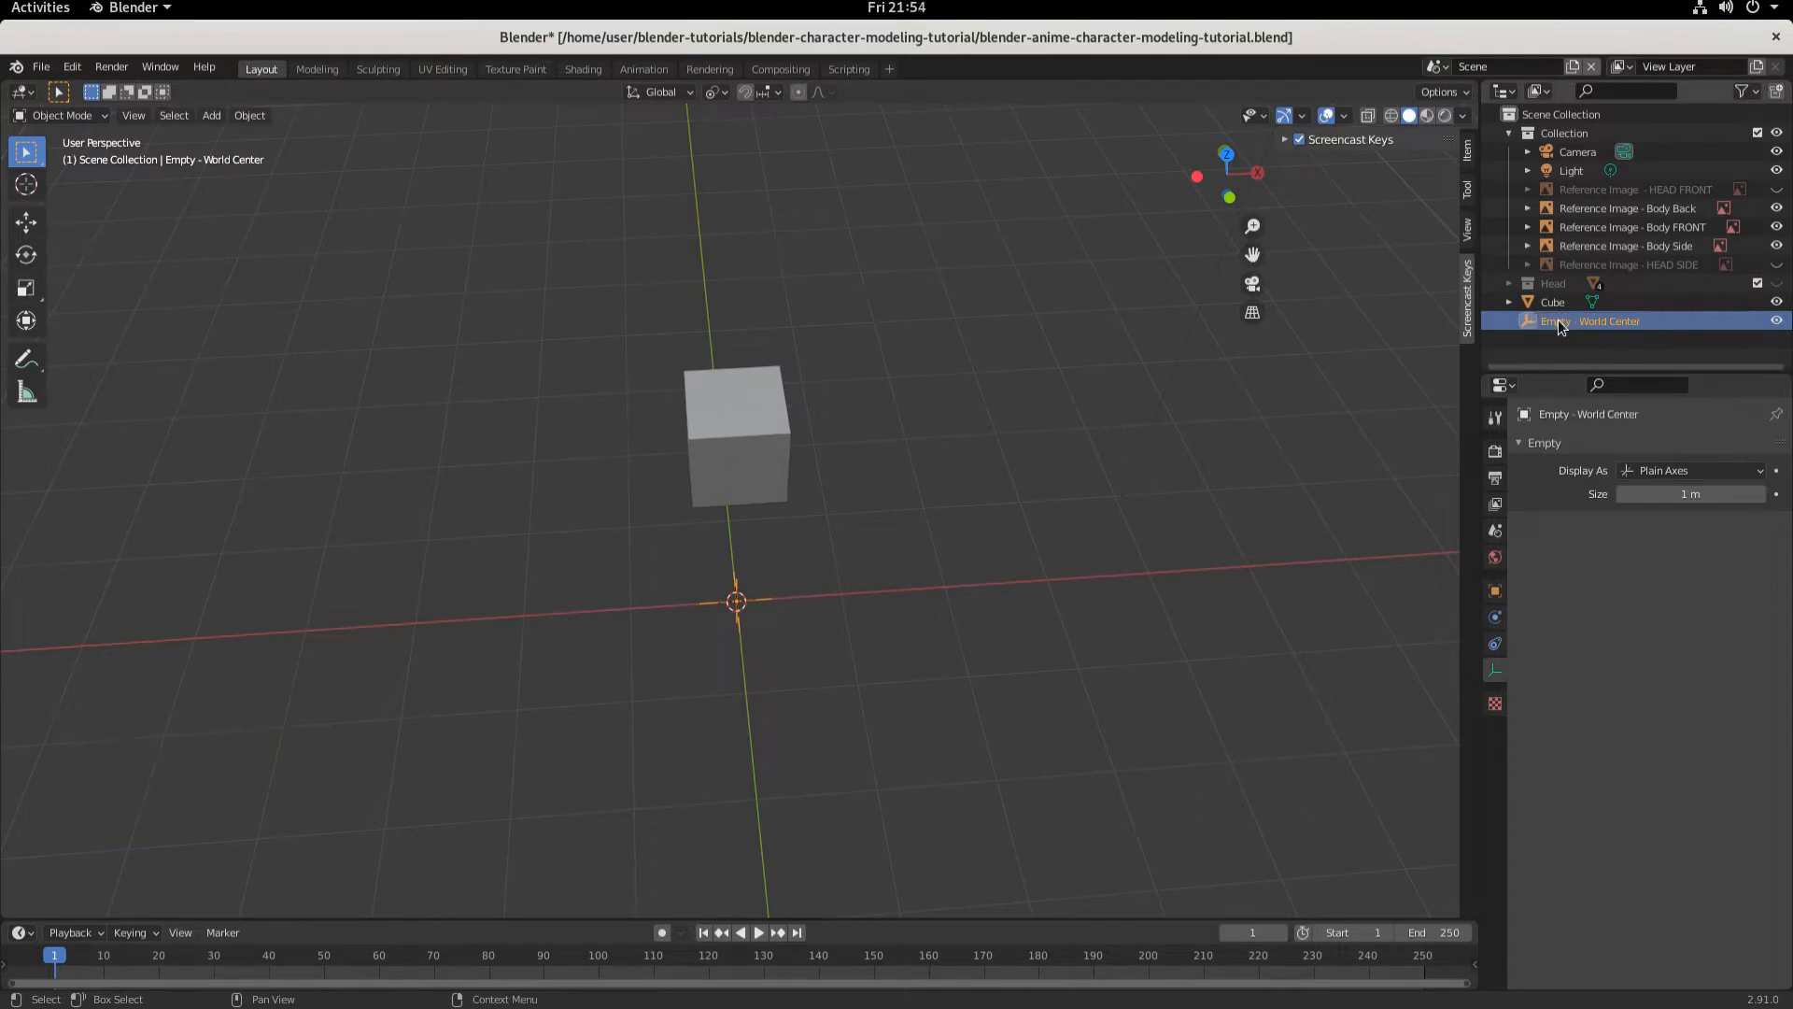
- In the front view, scale the torso cube uniformly to 0.5 so it matches the chest width
key(KP_1)
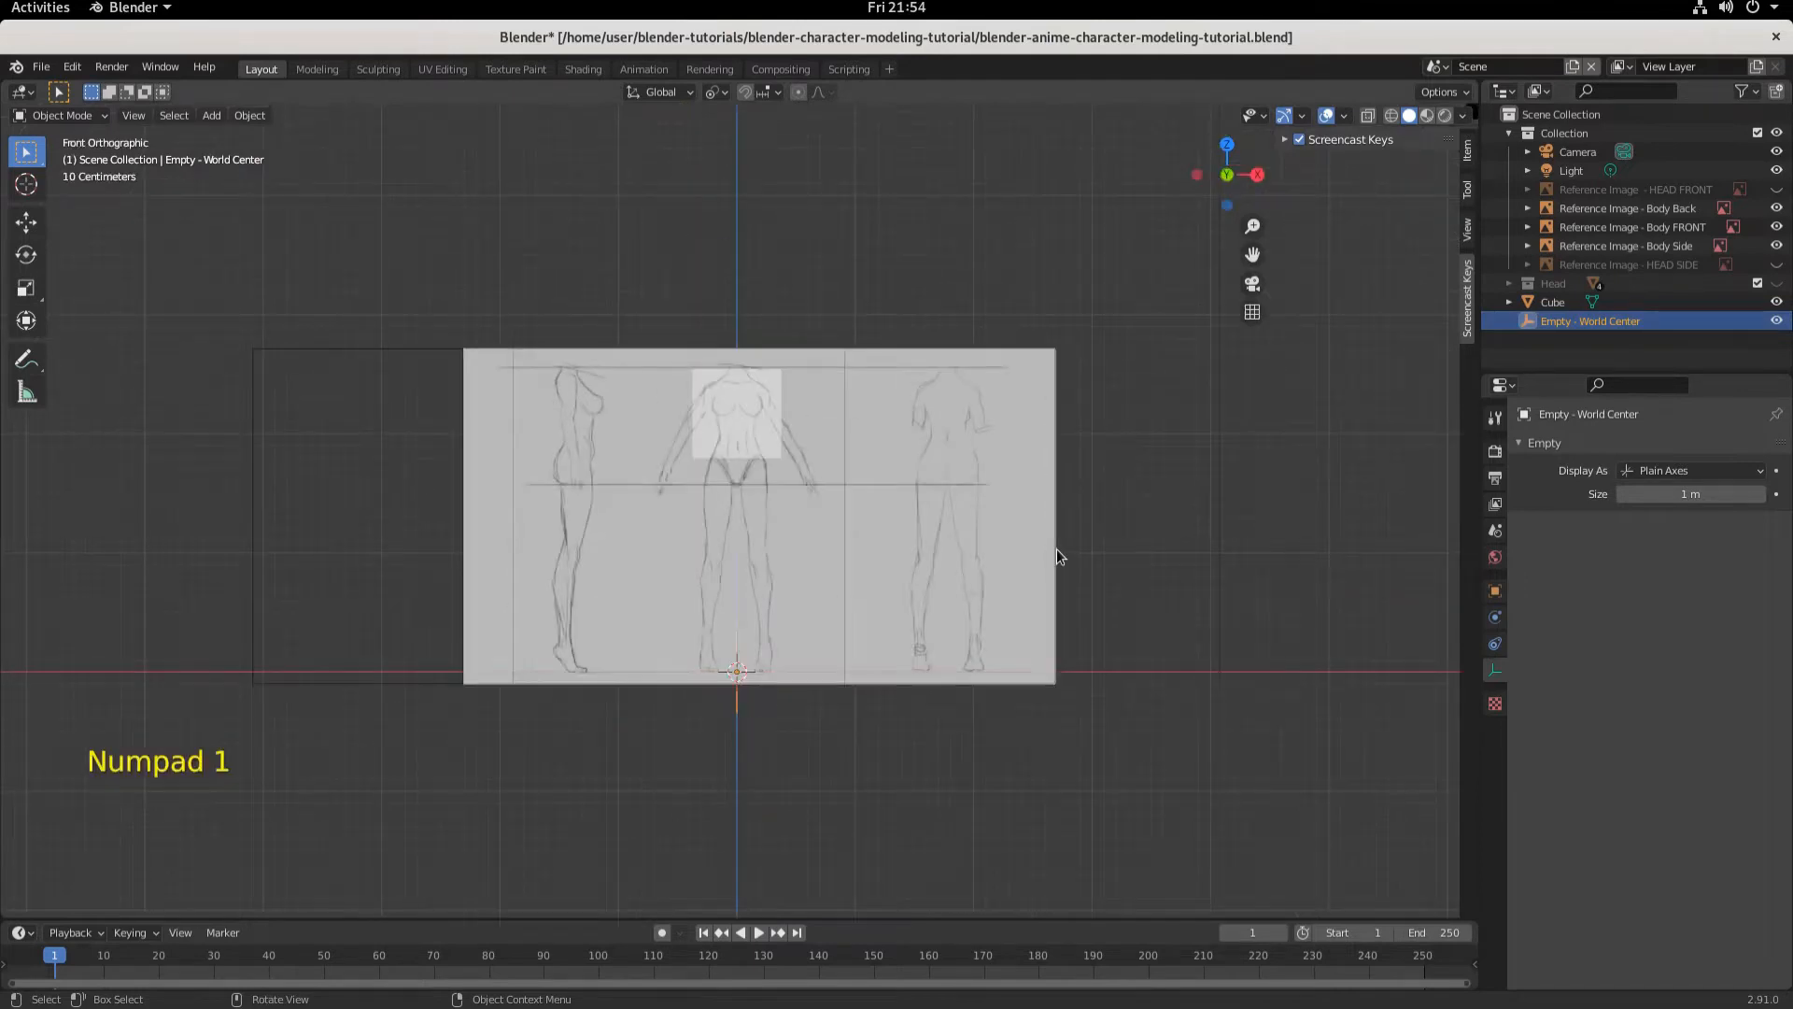
click(799, 295)
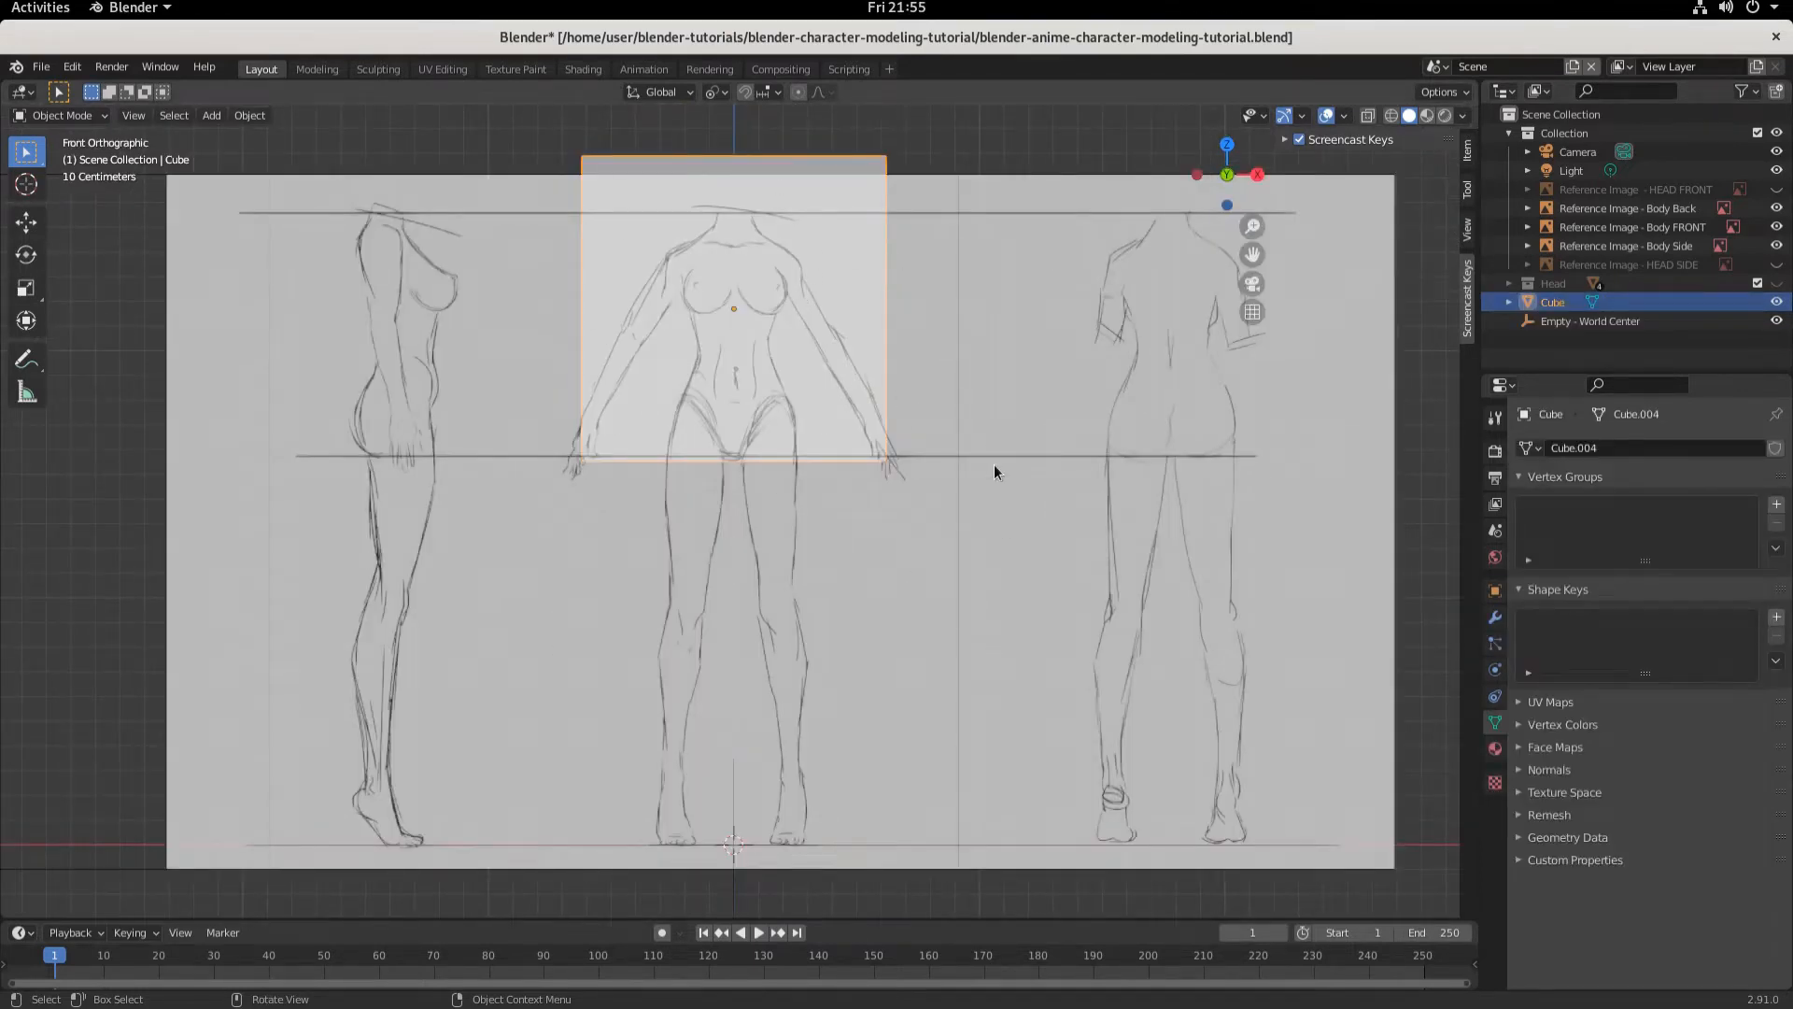
key(s)
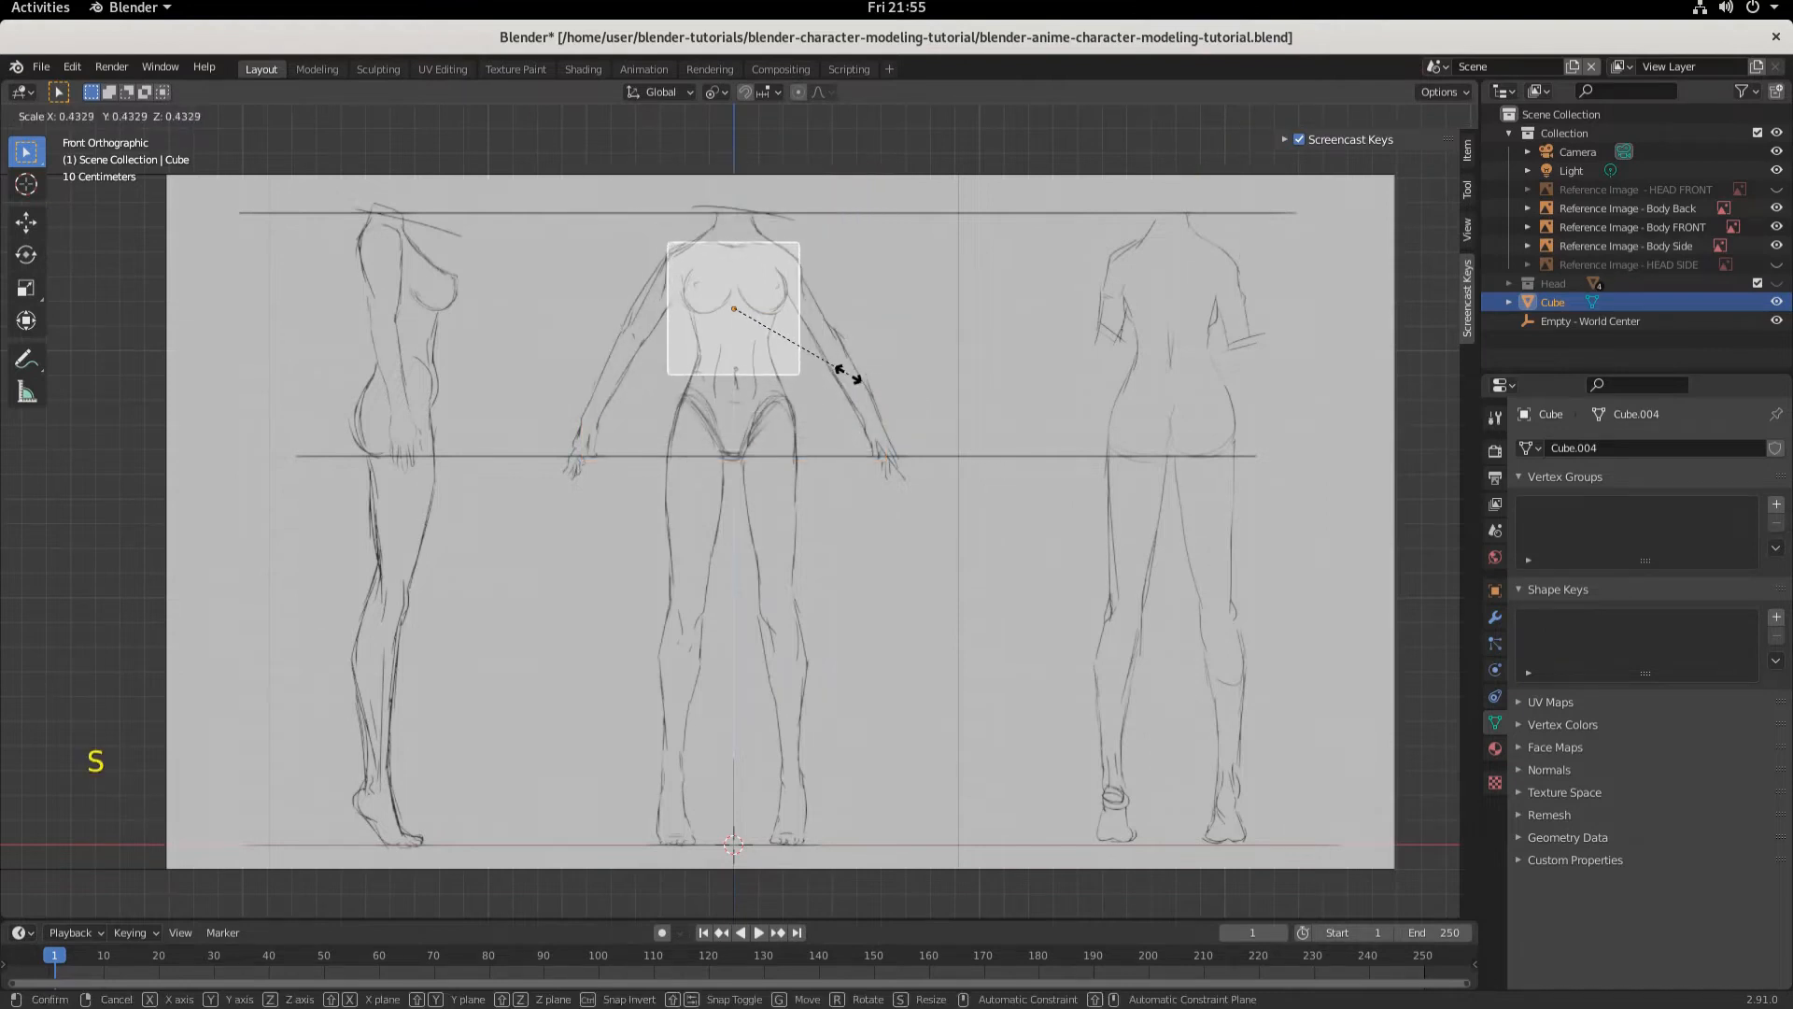
click(868, 378)
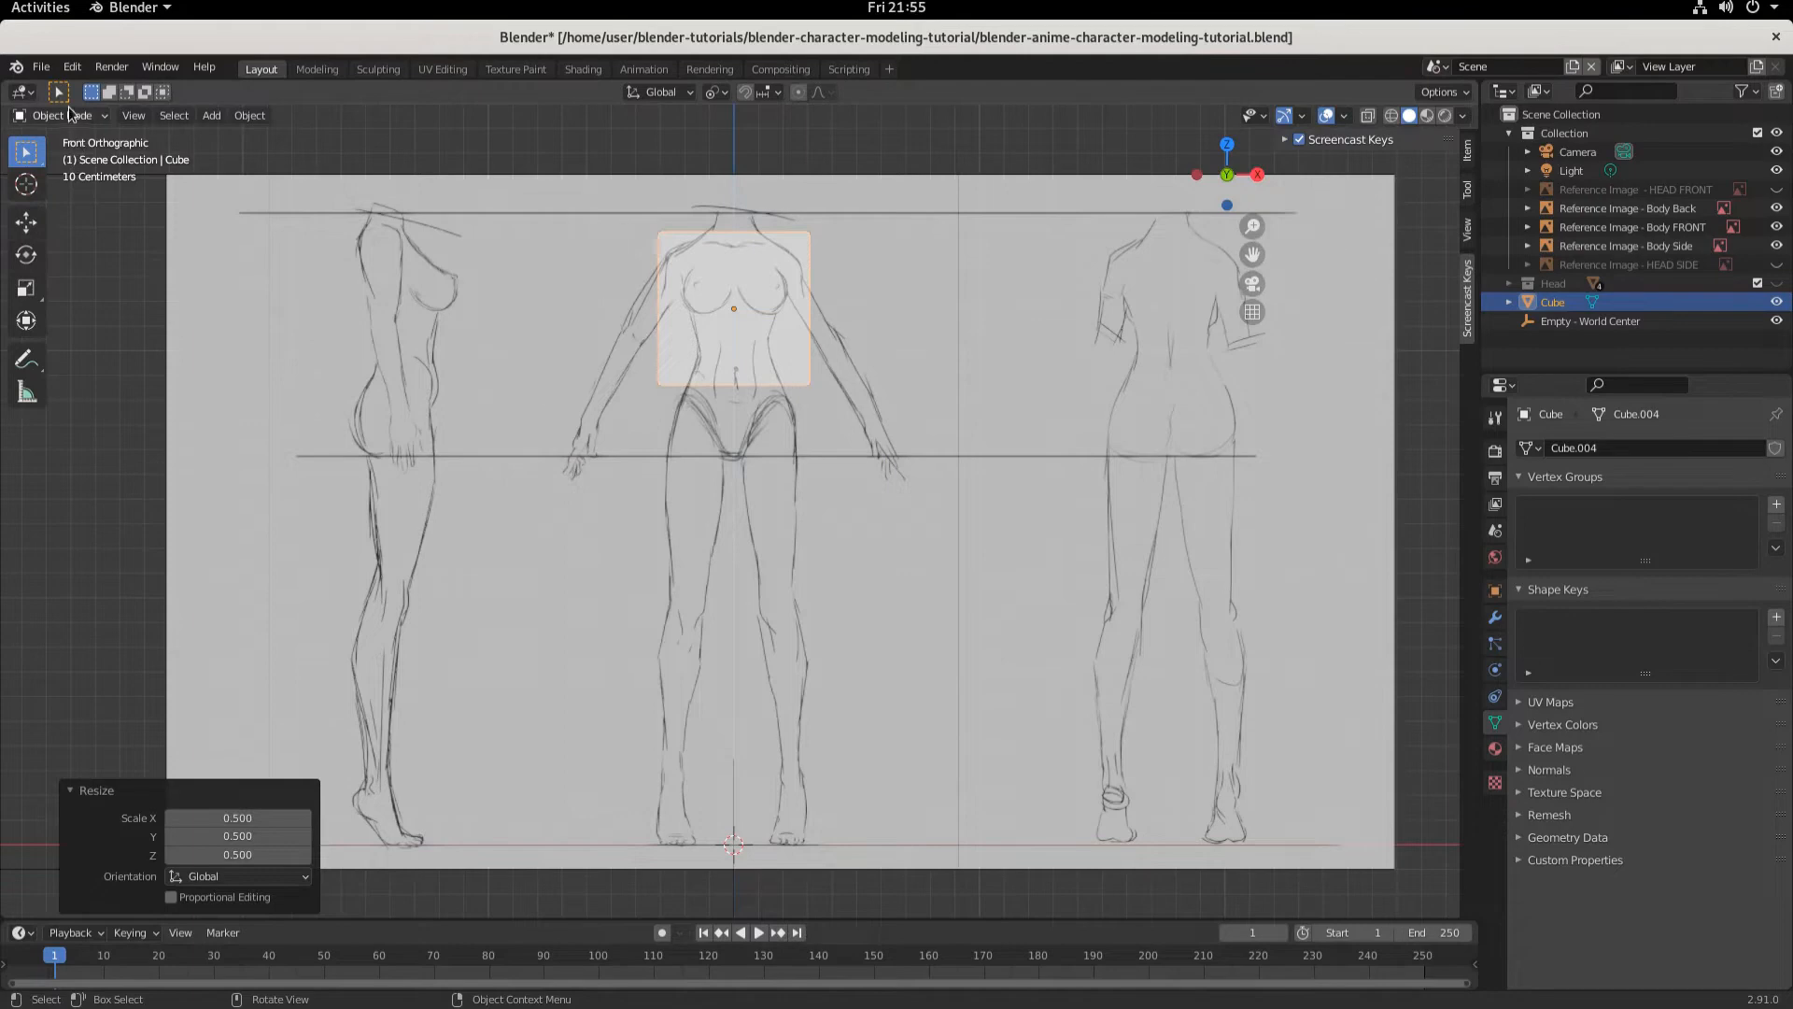
- In Edit Mode, add one vertical loop cut through the exact centre of the cube
key(Tab)
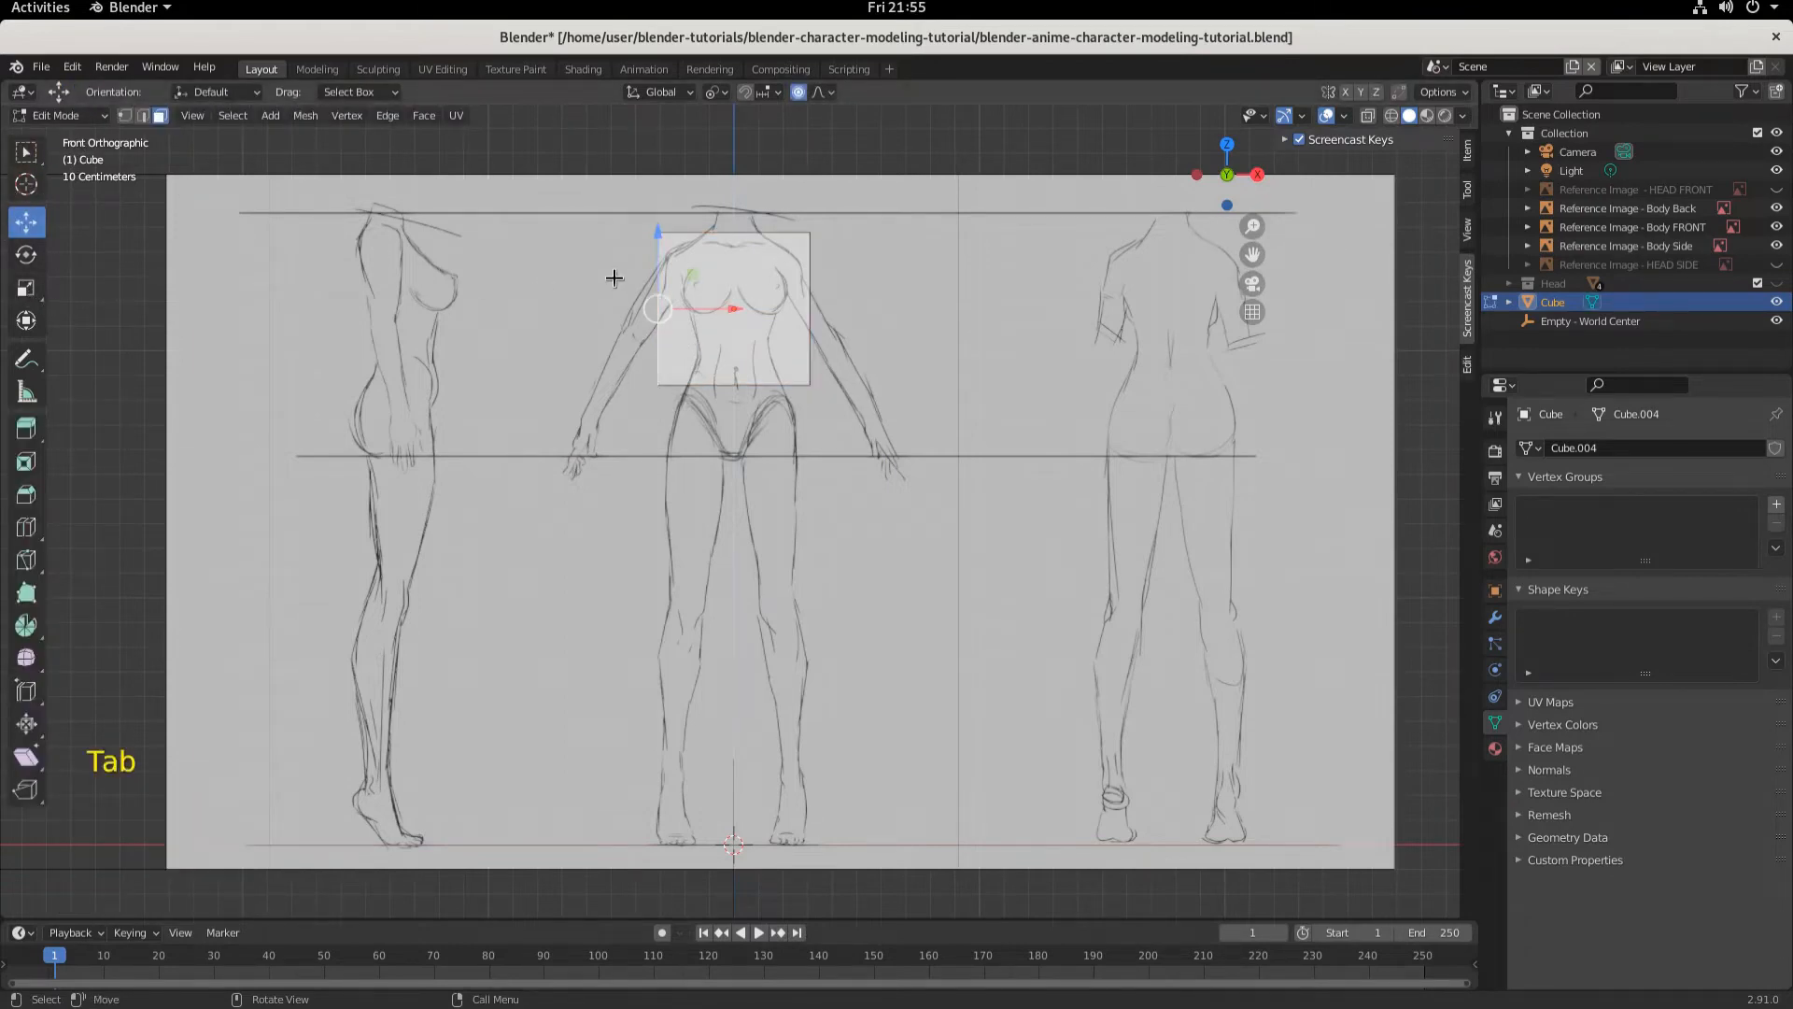
key(ctrl)
key(ctrl+r)
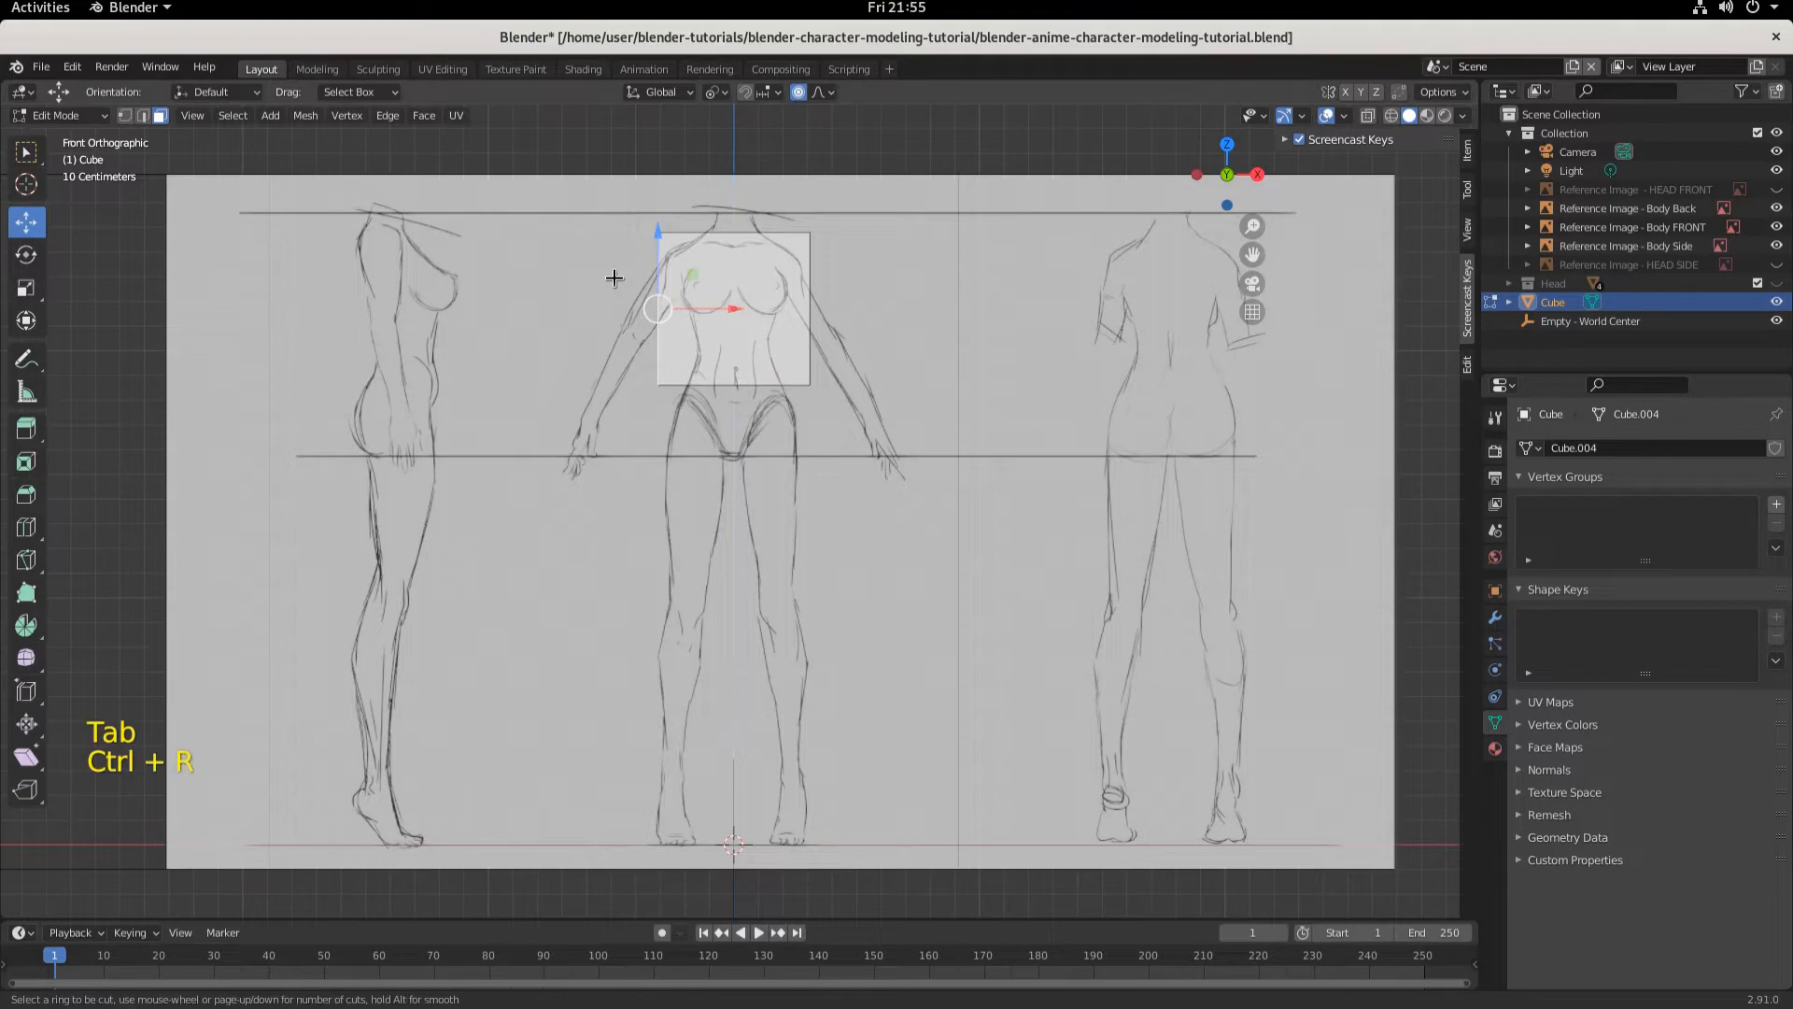
click(728, 251)
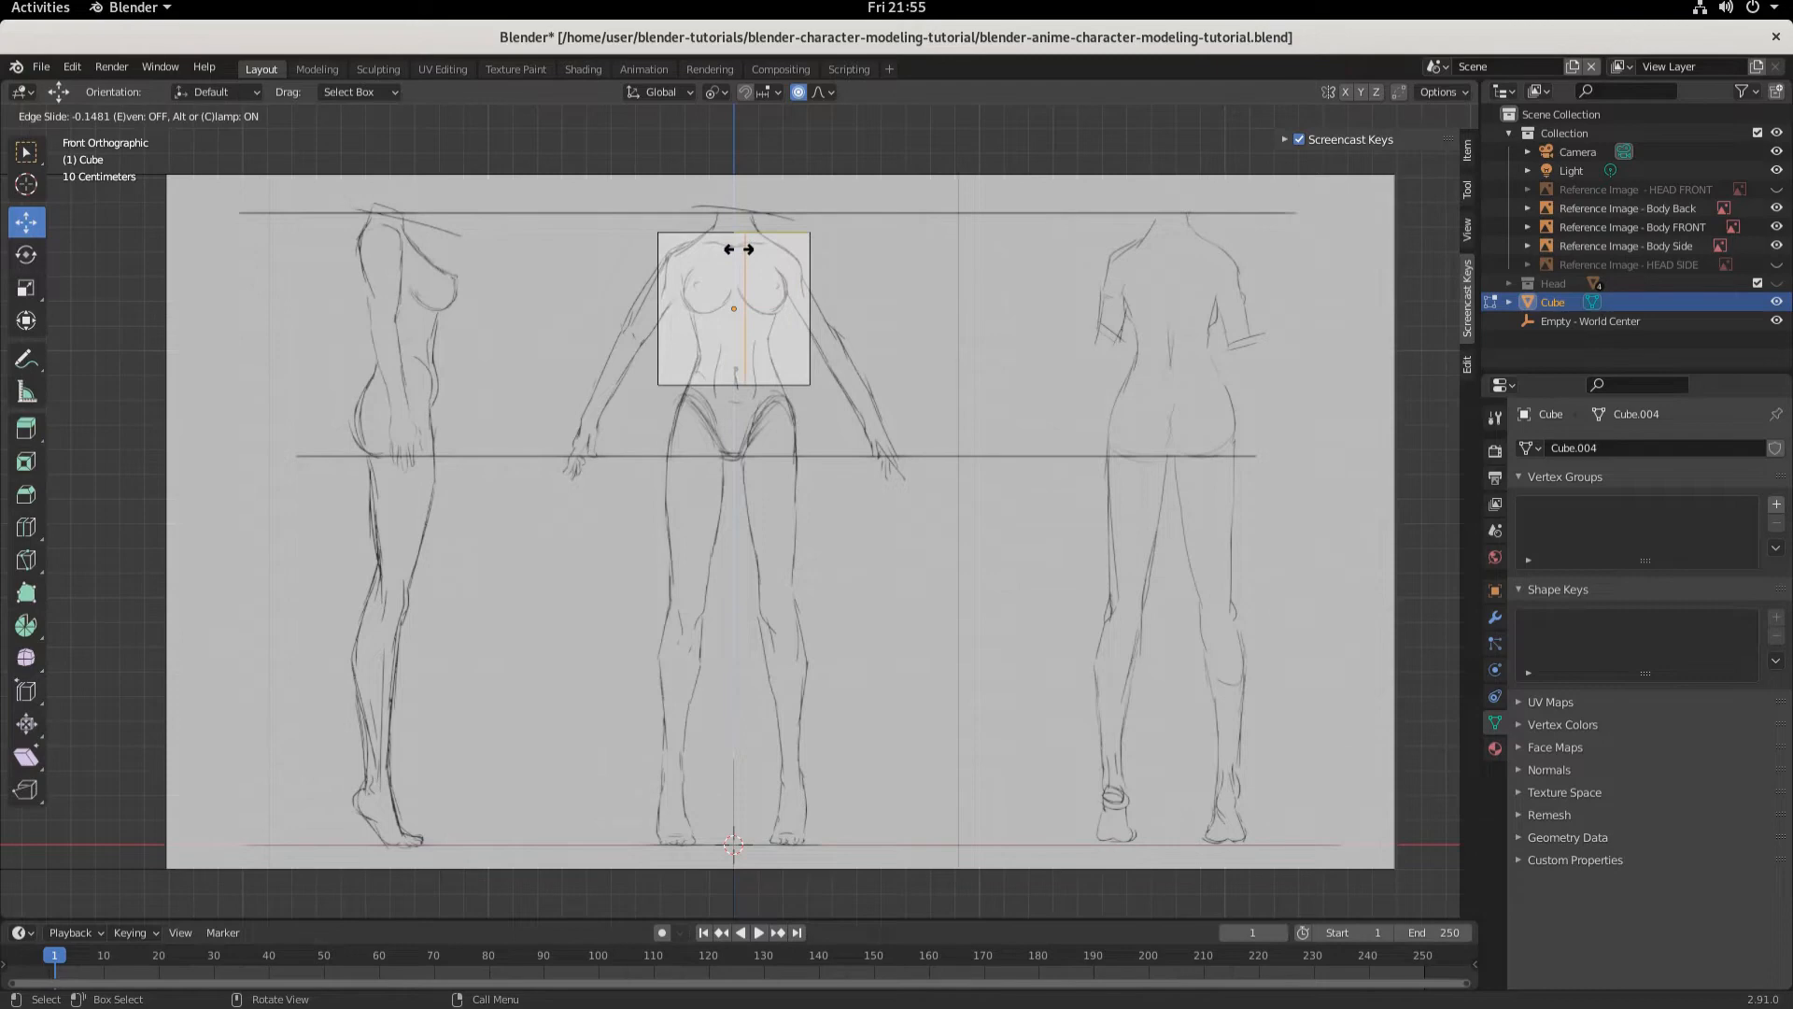
right_click(738, 250)
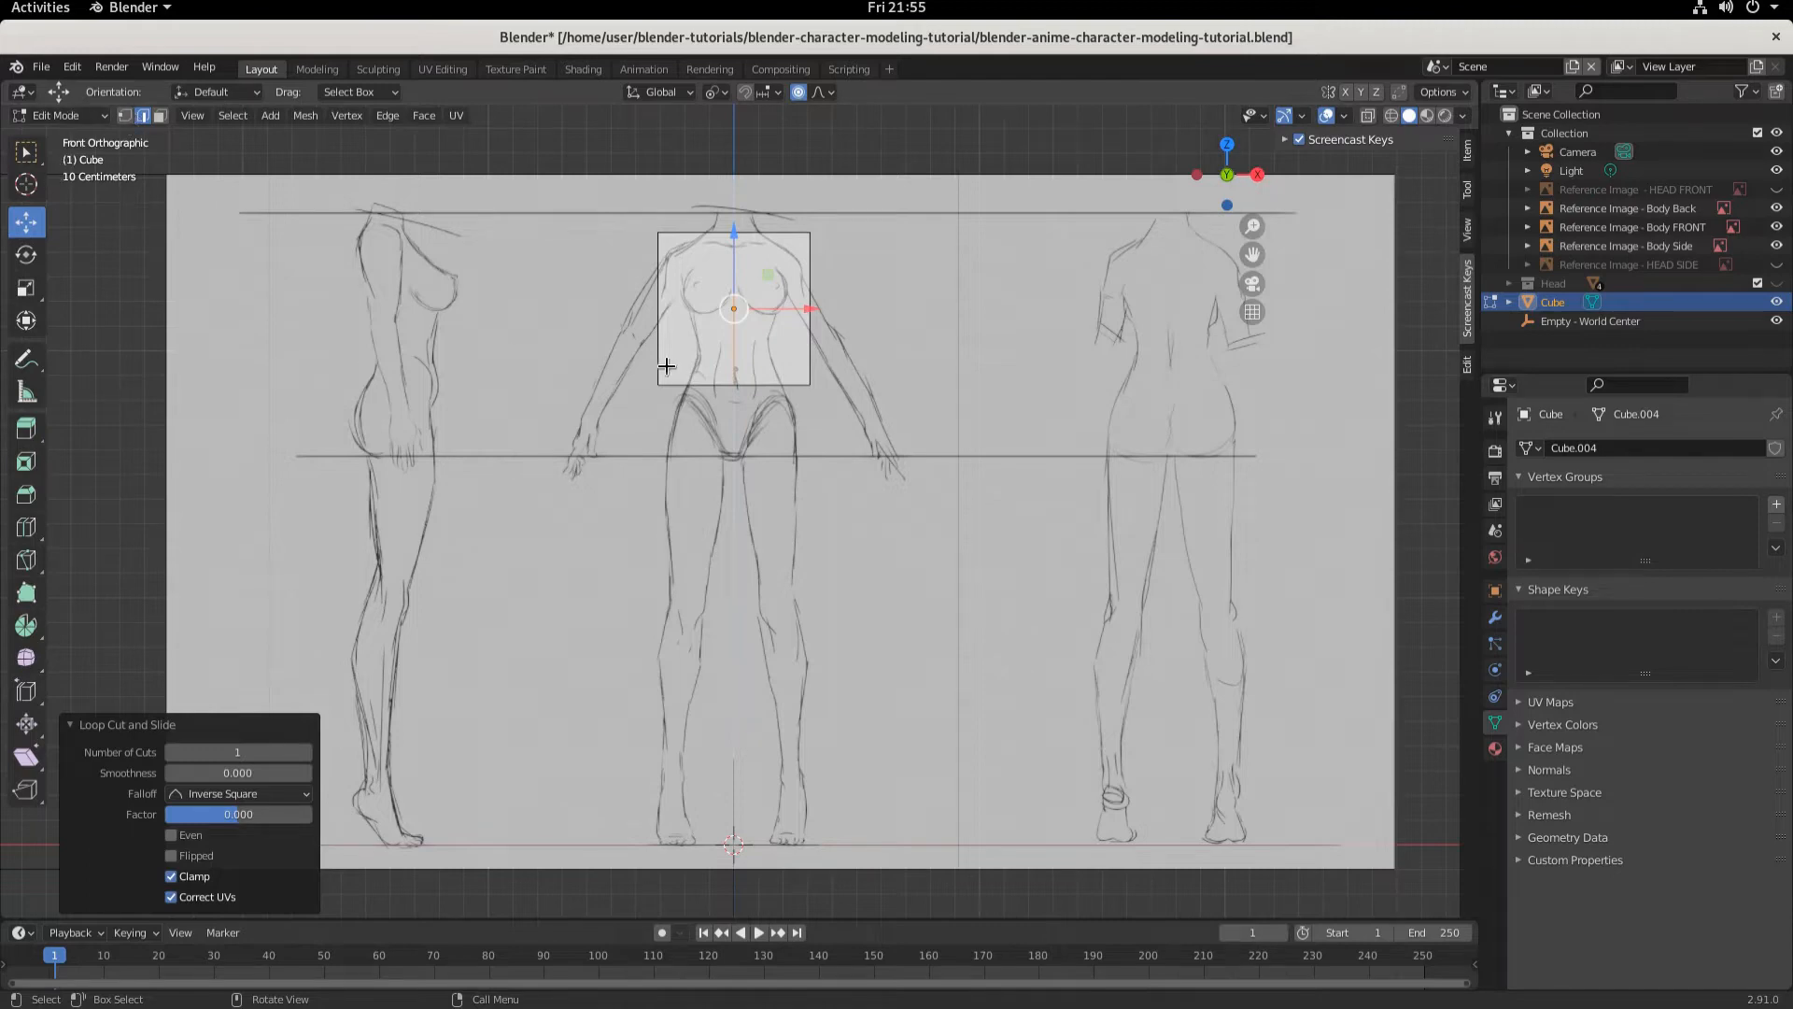
- Delete the cube's outer vertices on the negative X side using vertex selection in wireframe shading, and restore solid shading
mouse_move(667, 367)
middle_down()
mouse_move(706, 358)
mouse_move(701, 231)
middle_up()
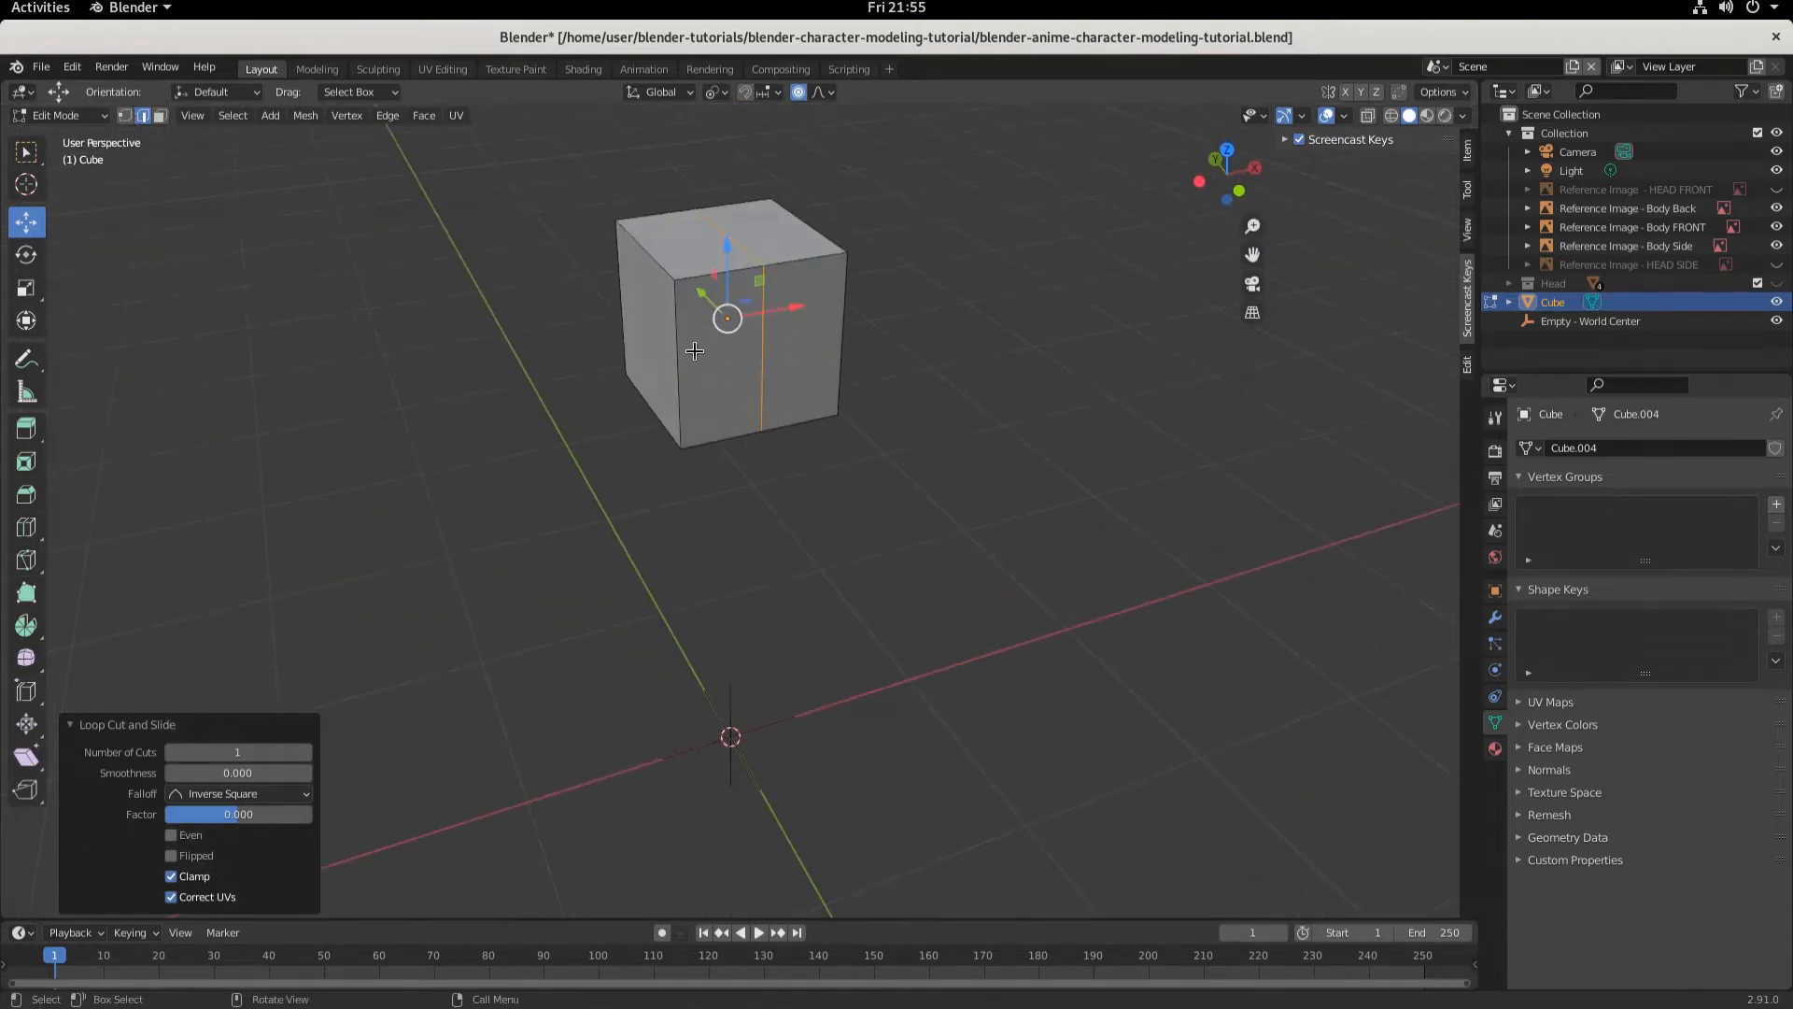
middle_drag(697, 351, 719, 342)
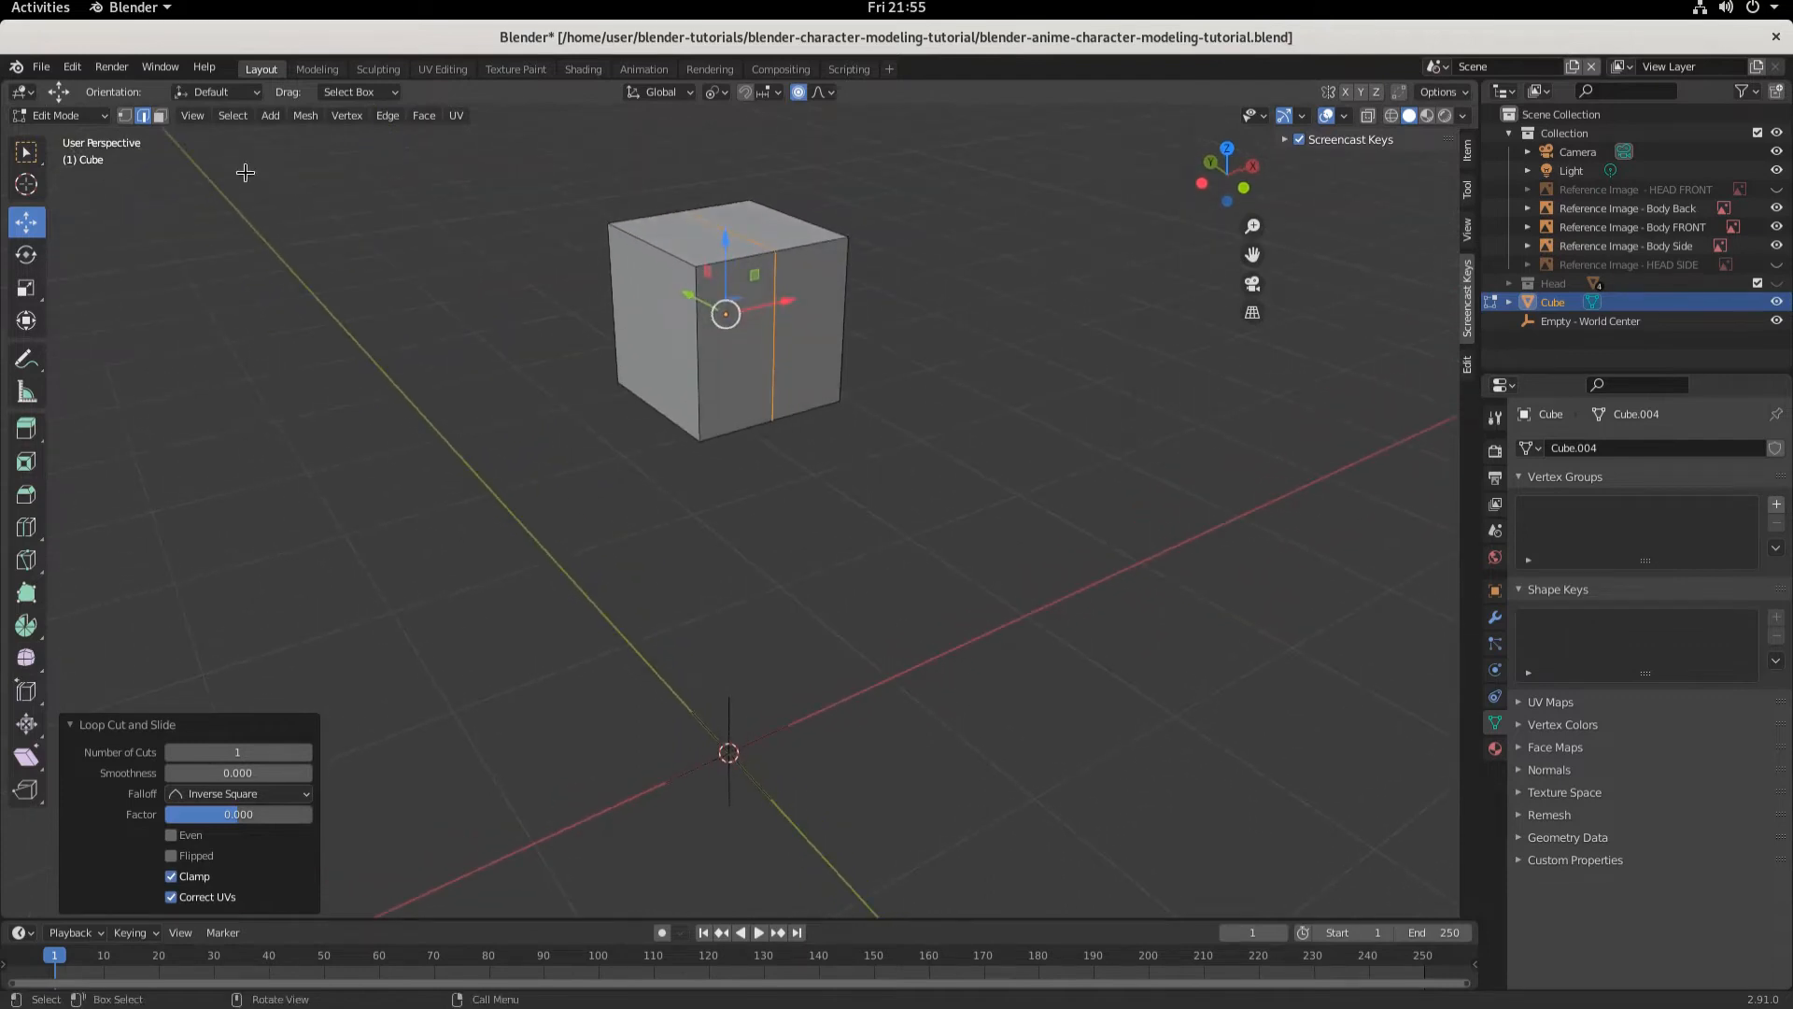
click(125, 116)
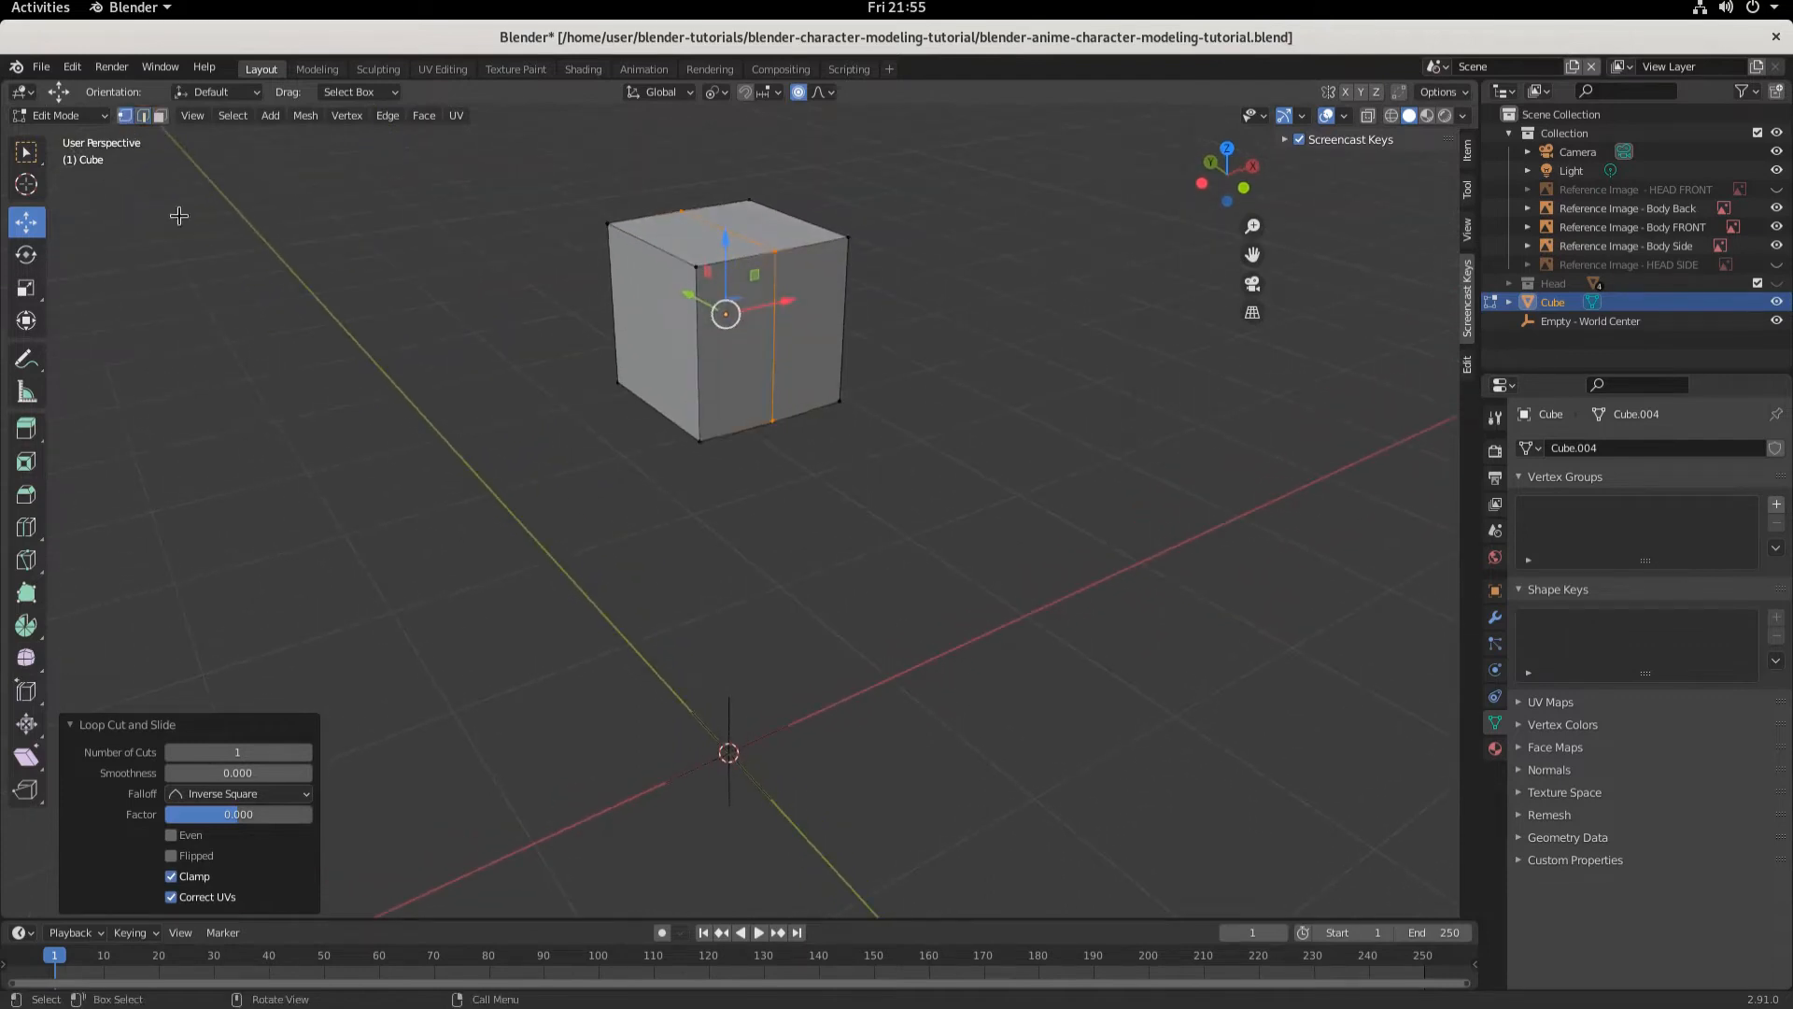
click(1391, 114)
middle_drag(1009, 461, 978, 443)
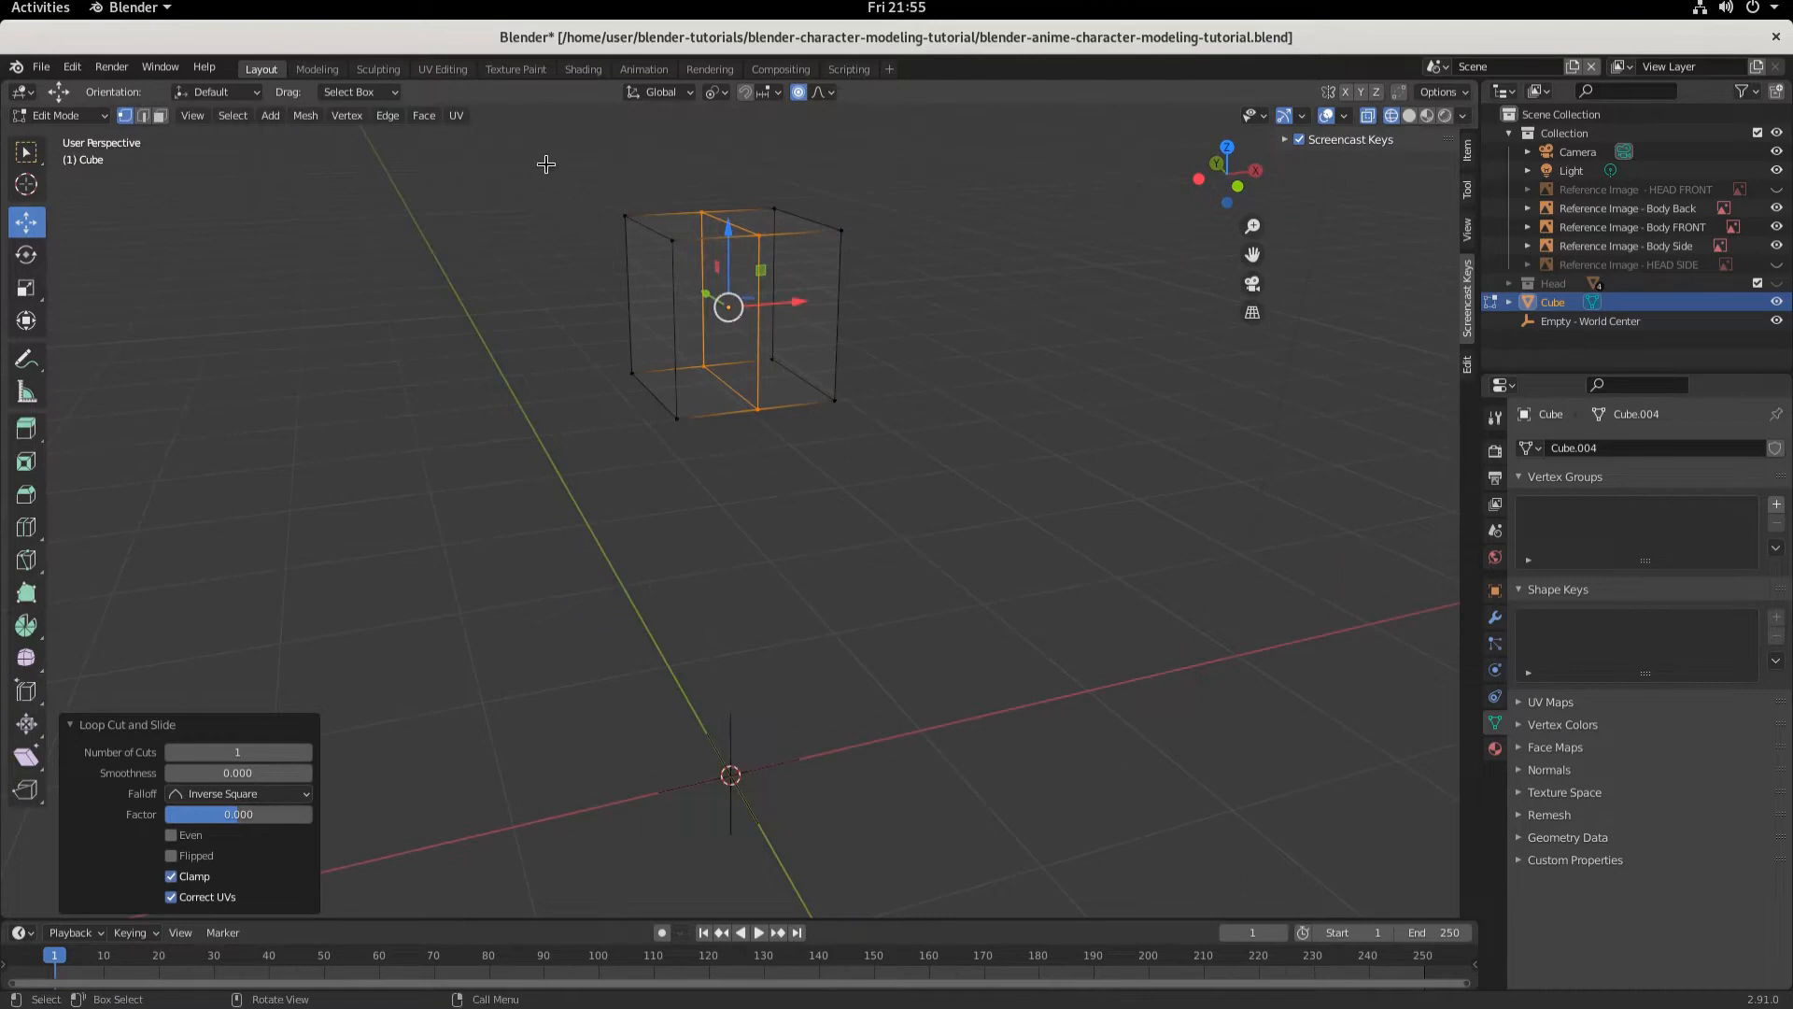
drag(544, 164, 686, 469)
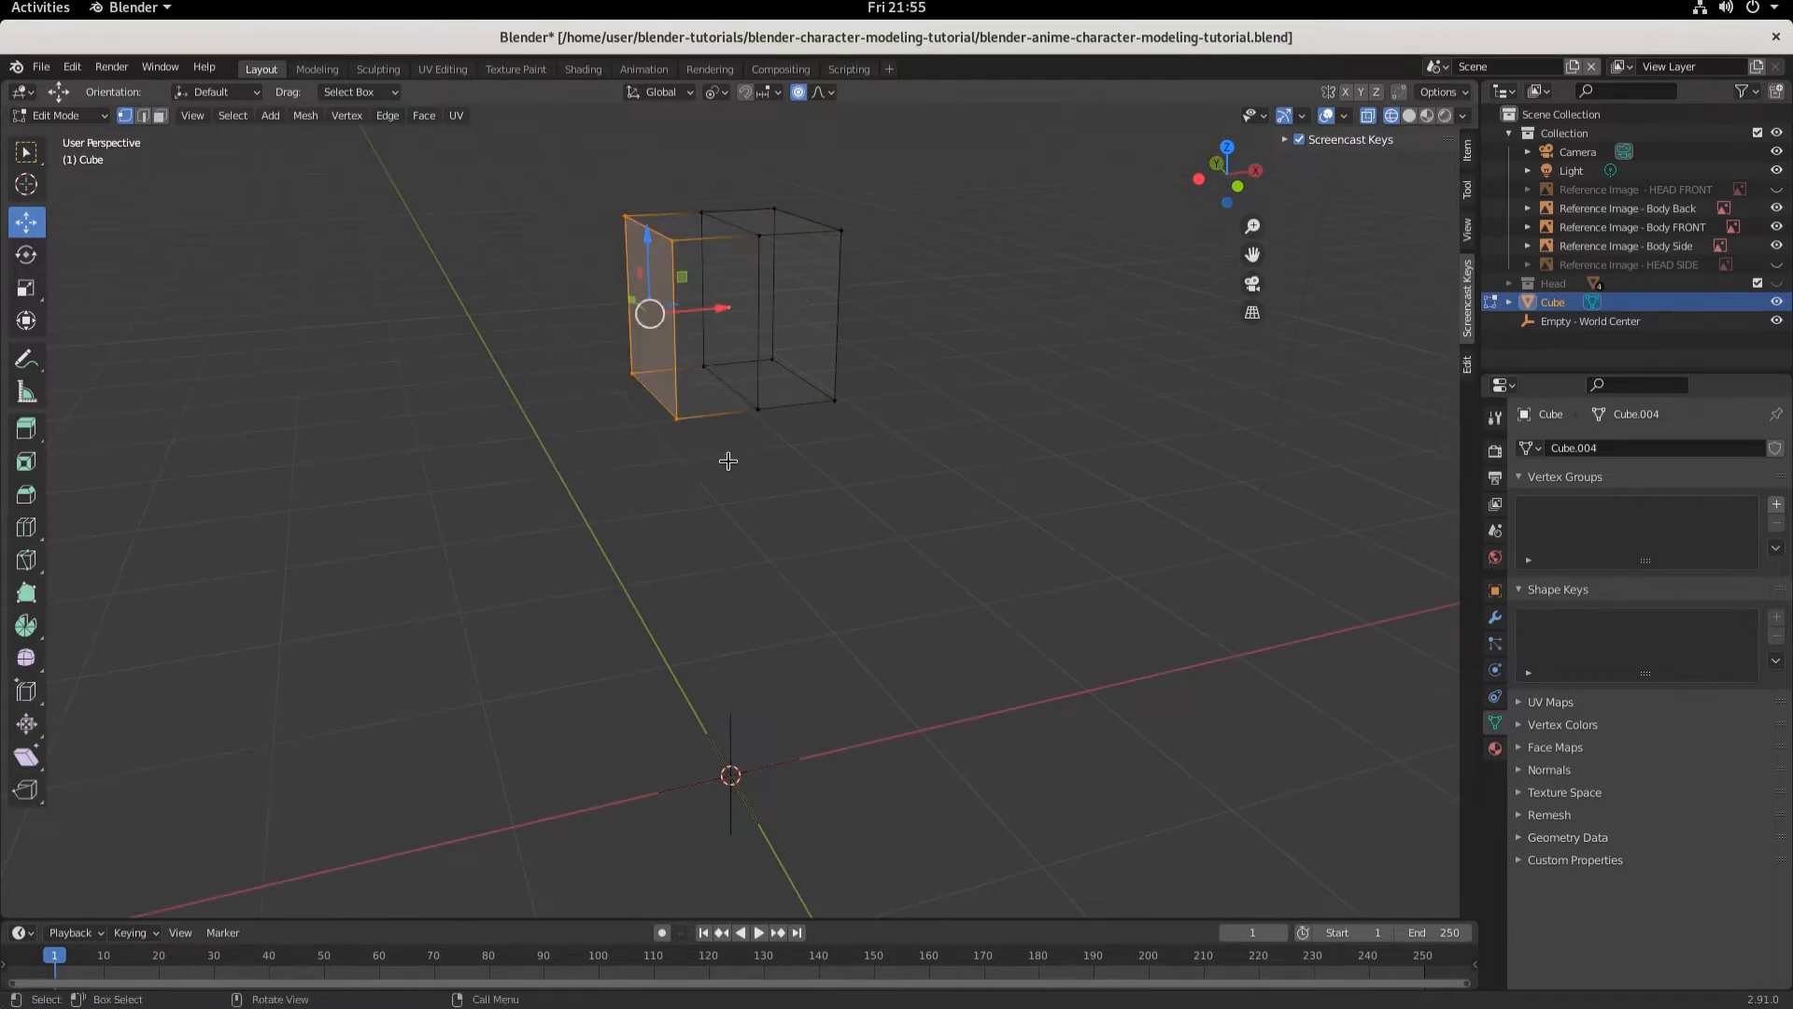
key(x)
click(729, 465)
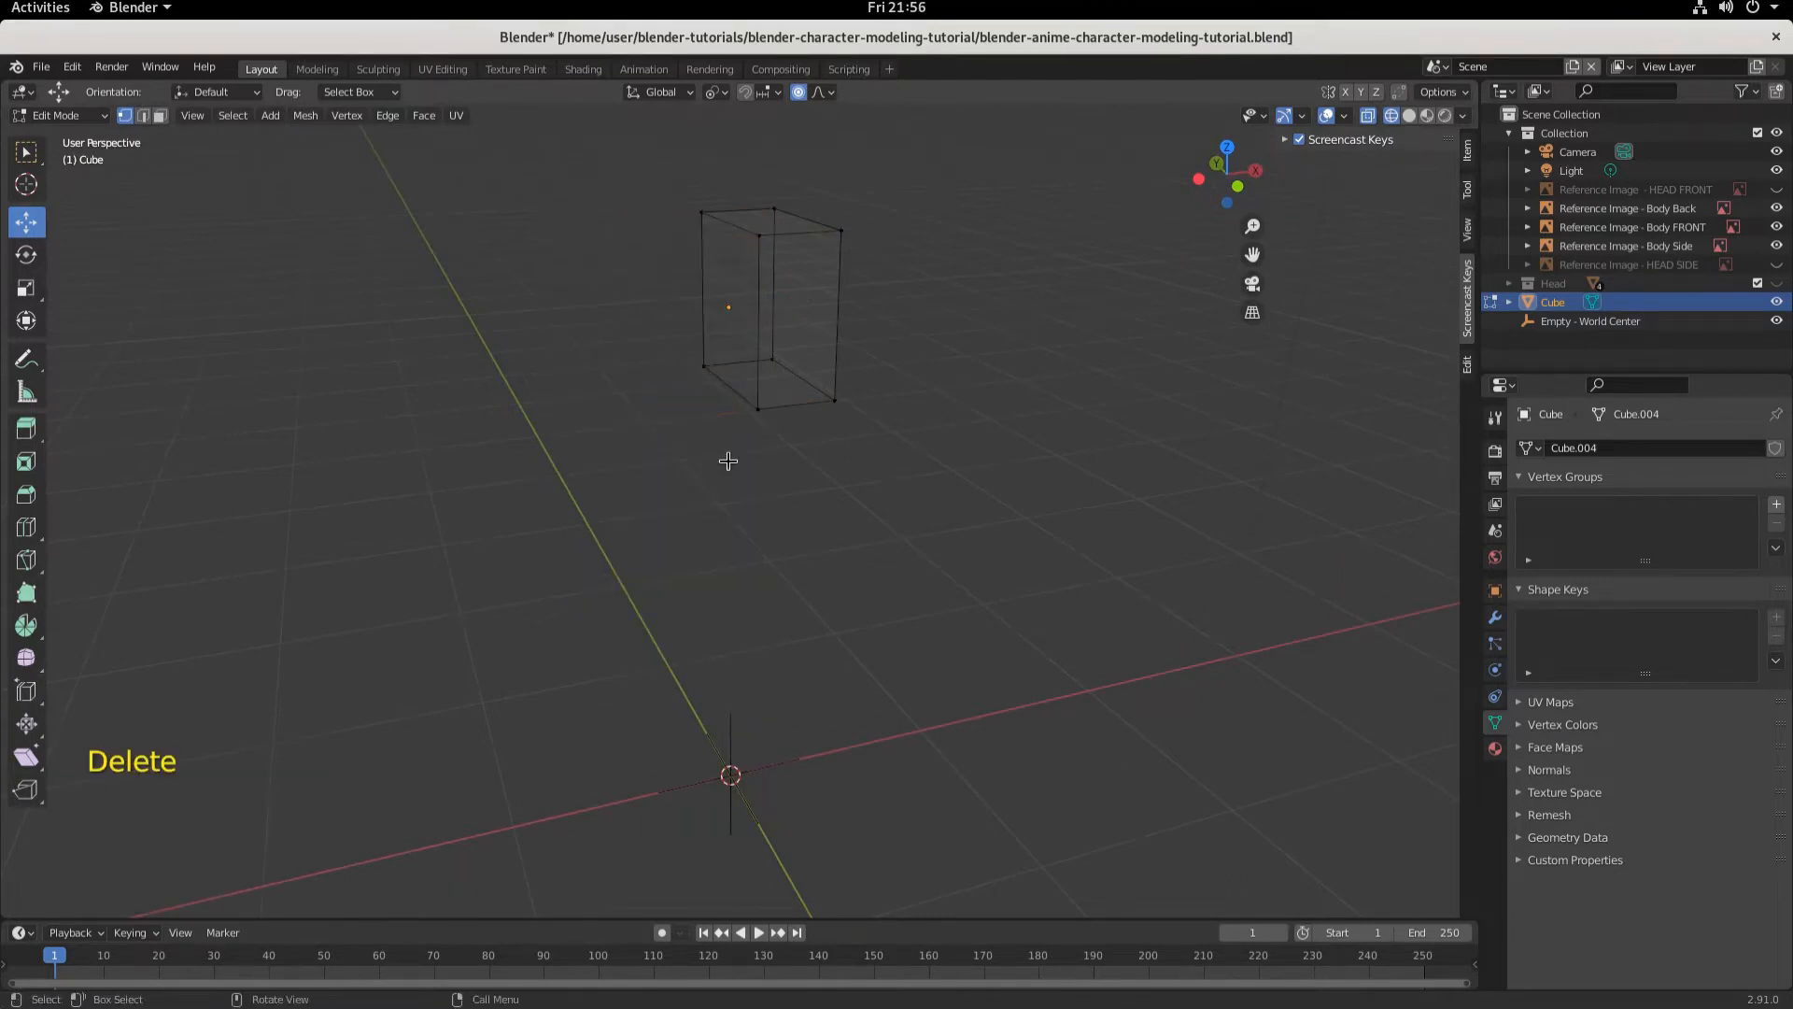
click(1410, 116)
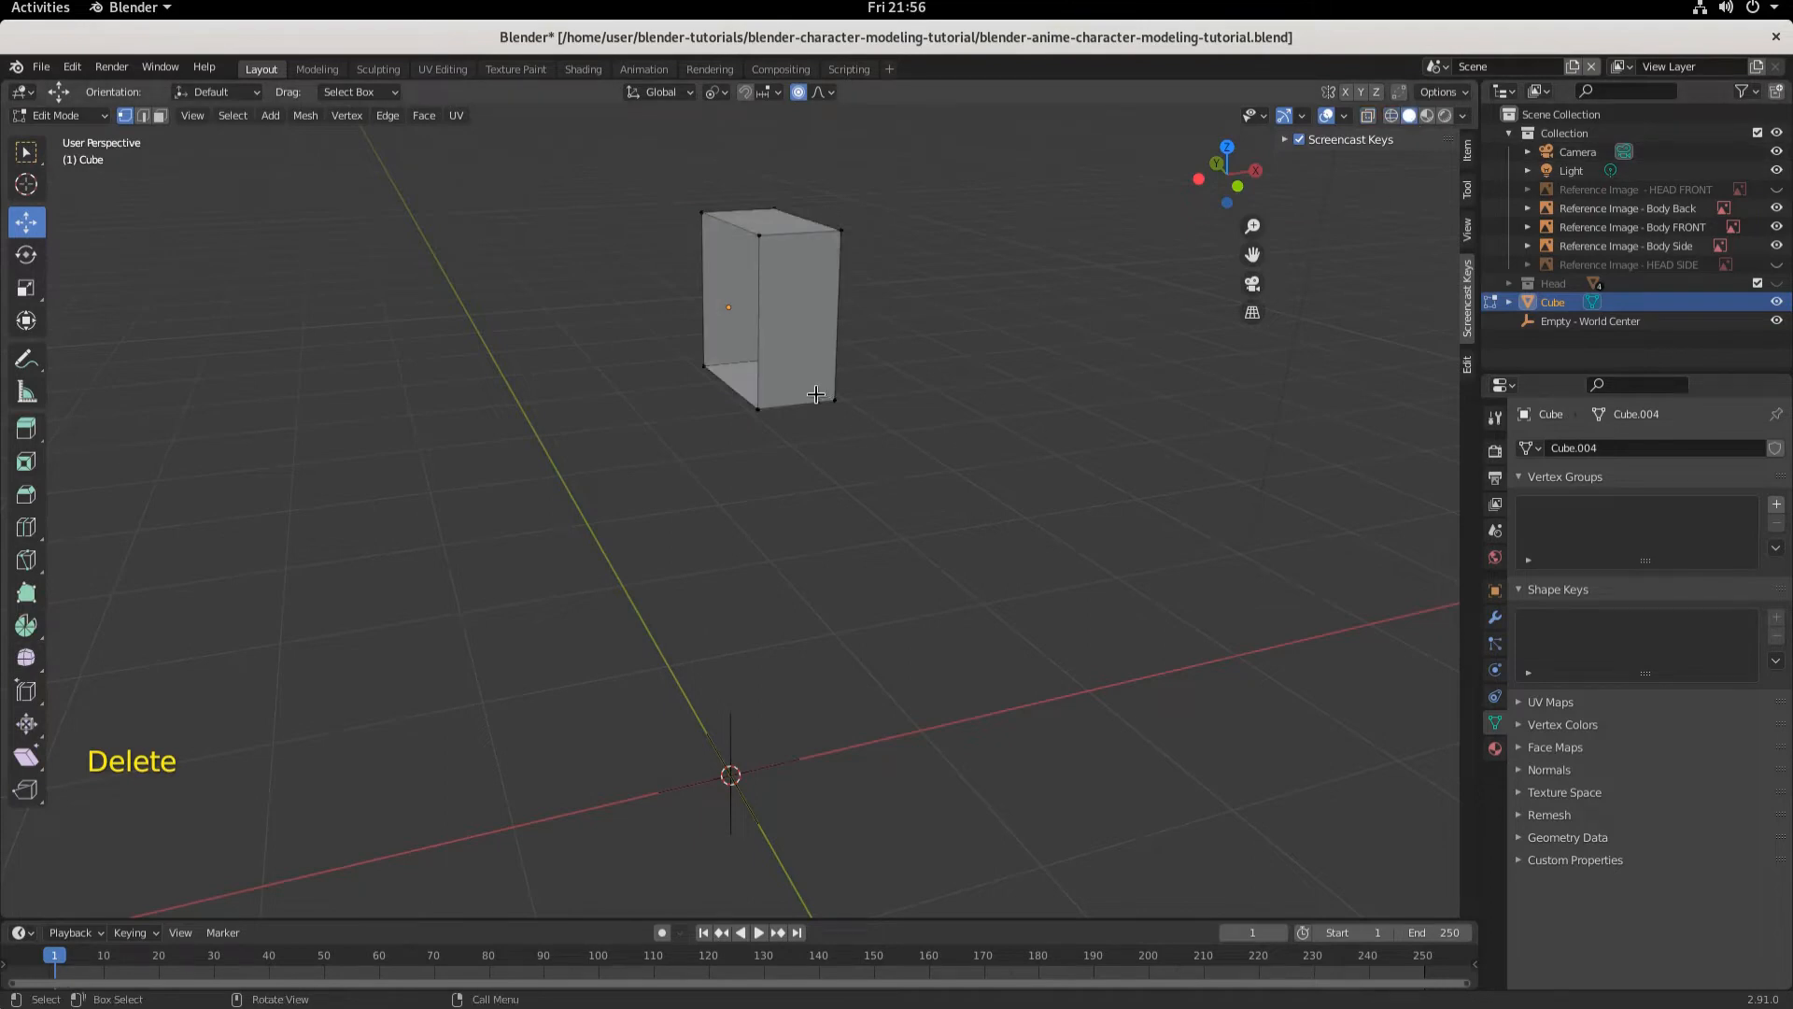
- In the front view, select the whole half torso mesh and add a Mirror modifier to it
mouse_move(820, 396)
middle_down()
mouse_move(973, 422)
mouse_move(903, 444)
mouse_move(745, 366)
mouse_move(628, 361)
mouse_move(841, 384)
mouse_move(829, 396)
middle_up()
key(KP_1)
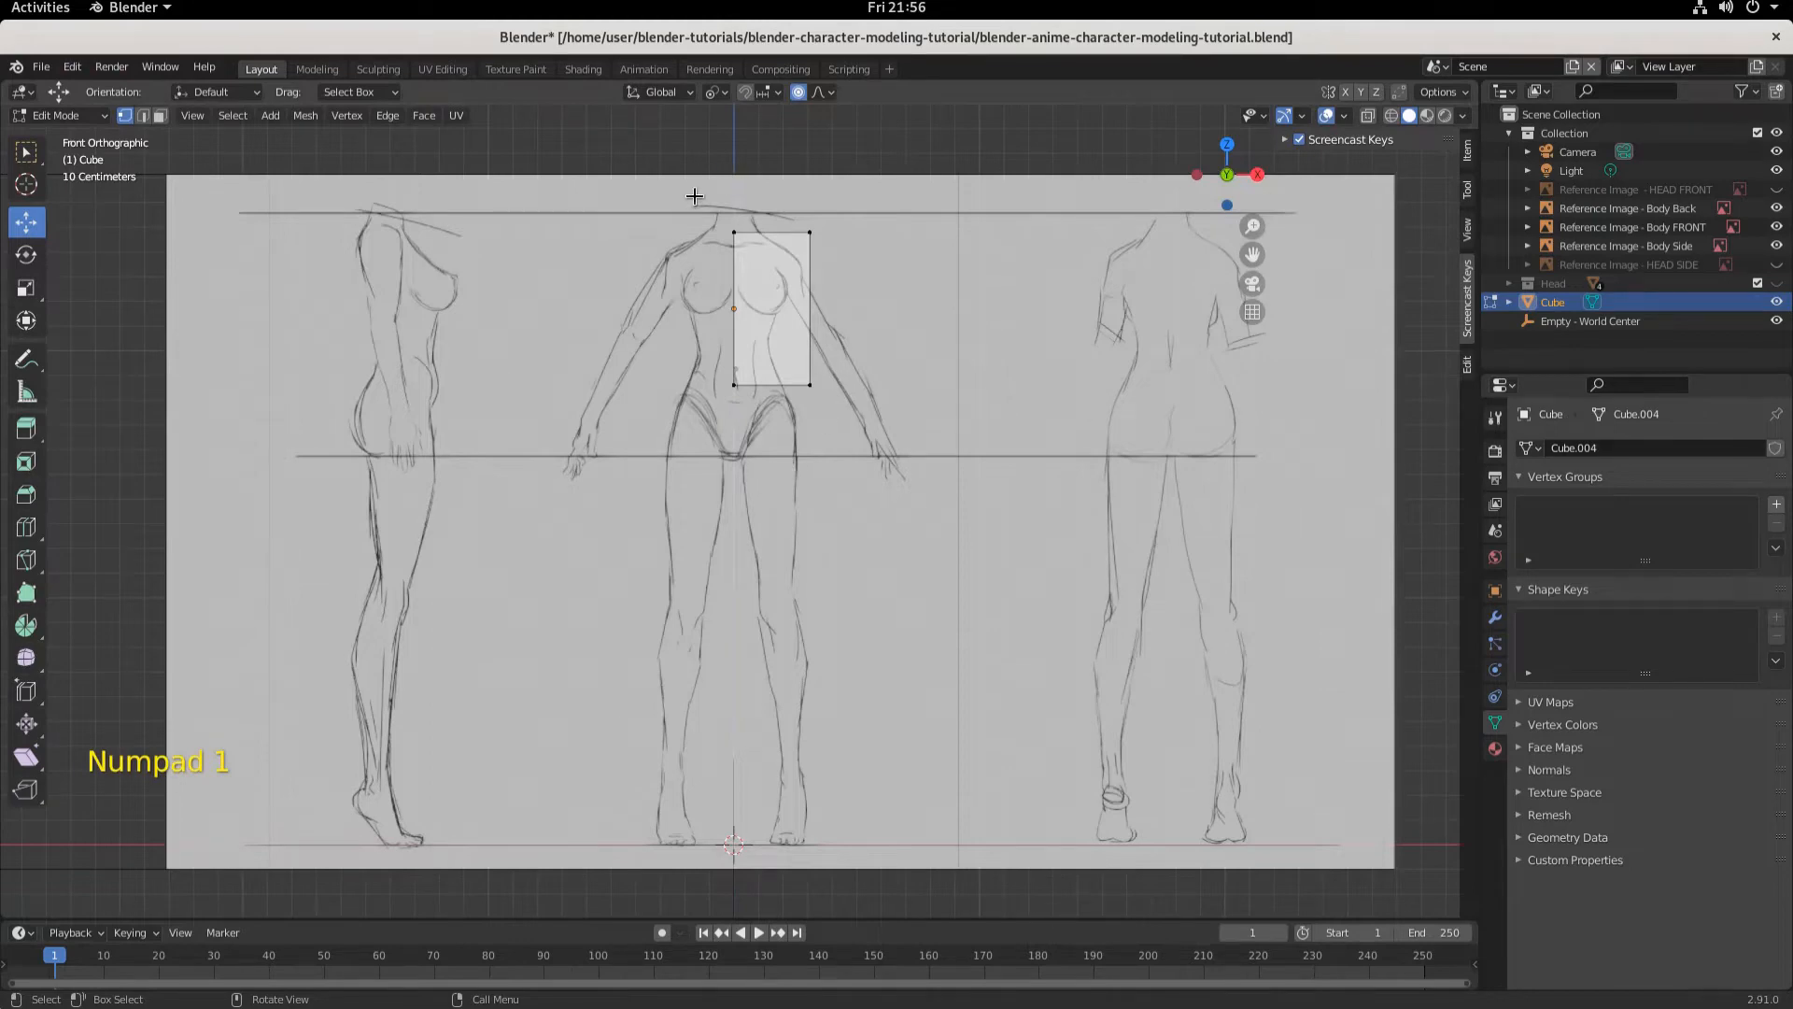
drag(698, 190, 1044, 572)
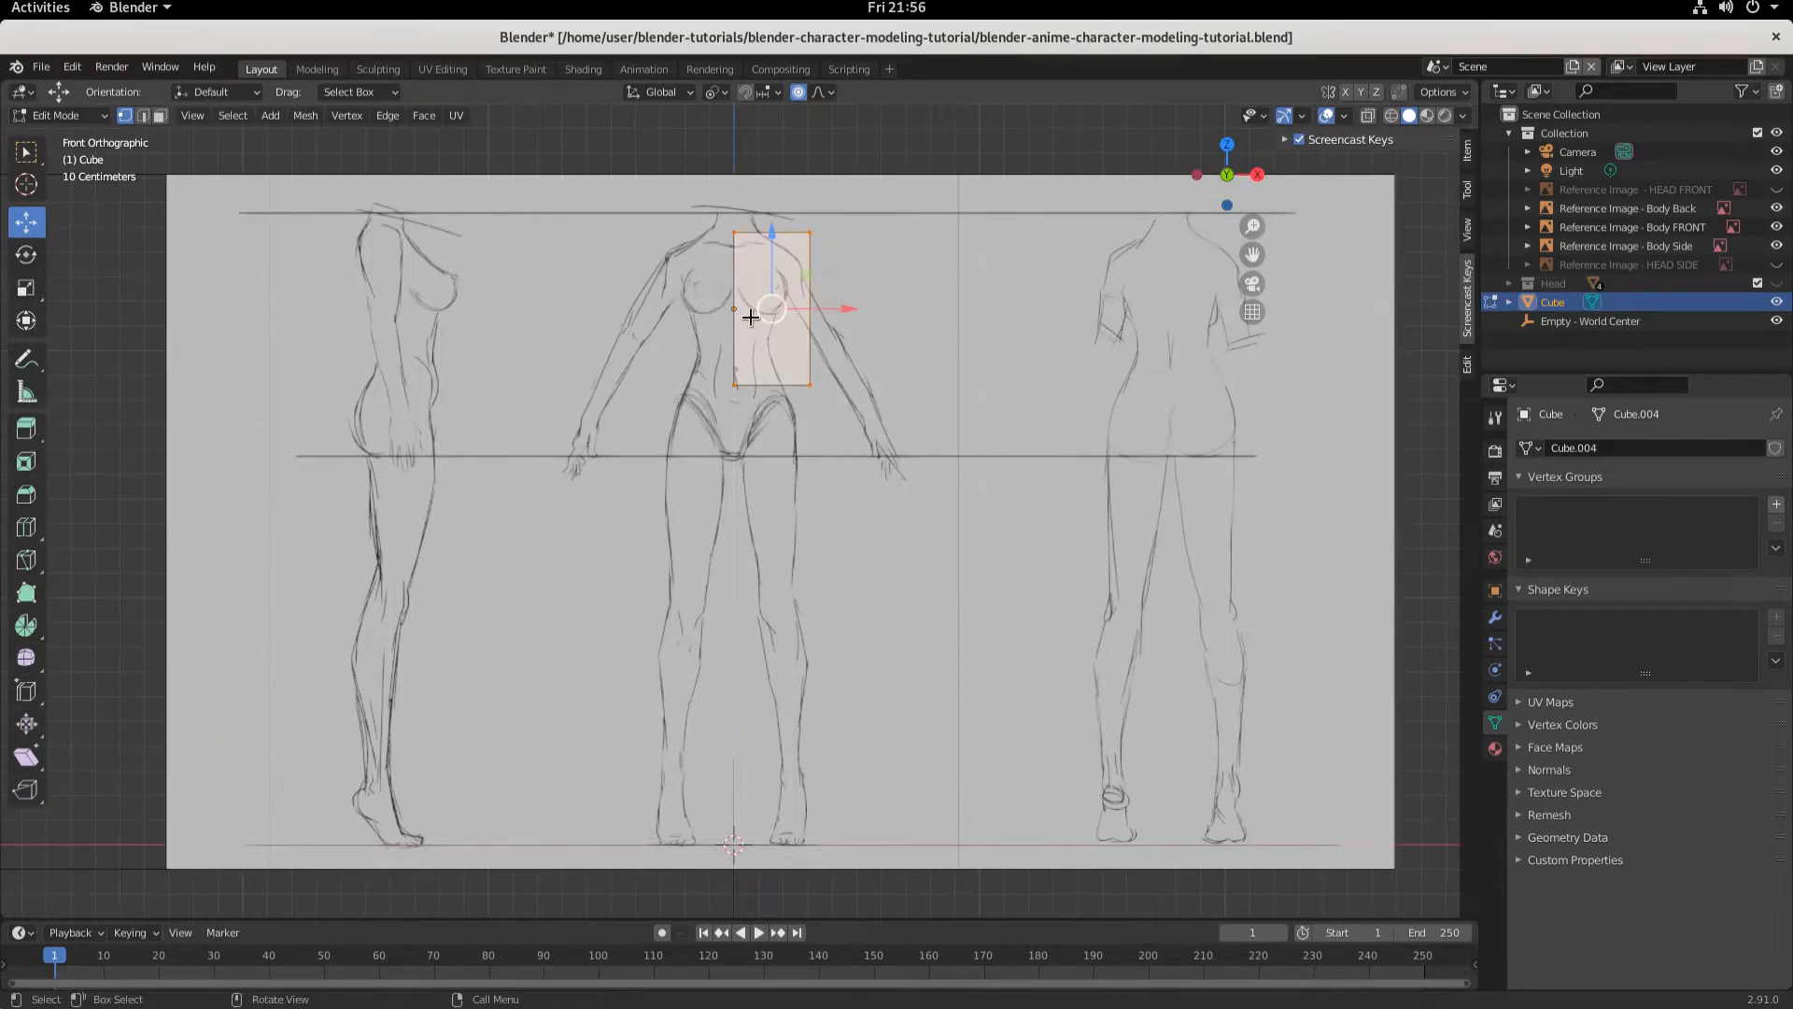
click(1495, 477)
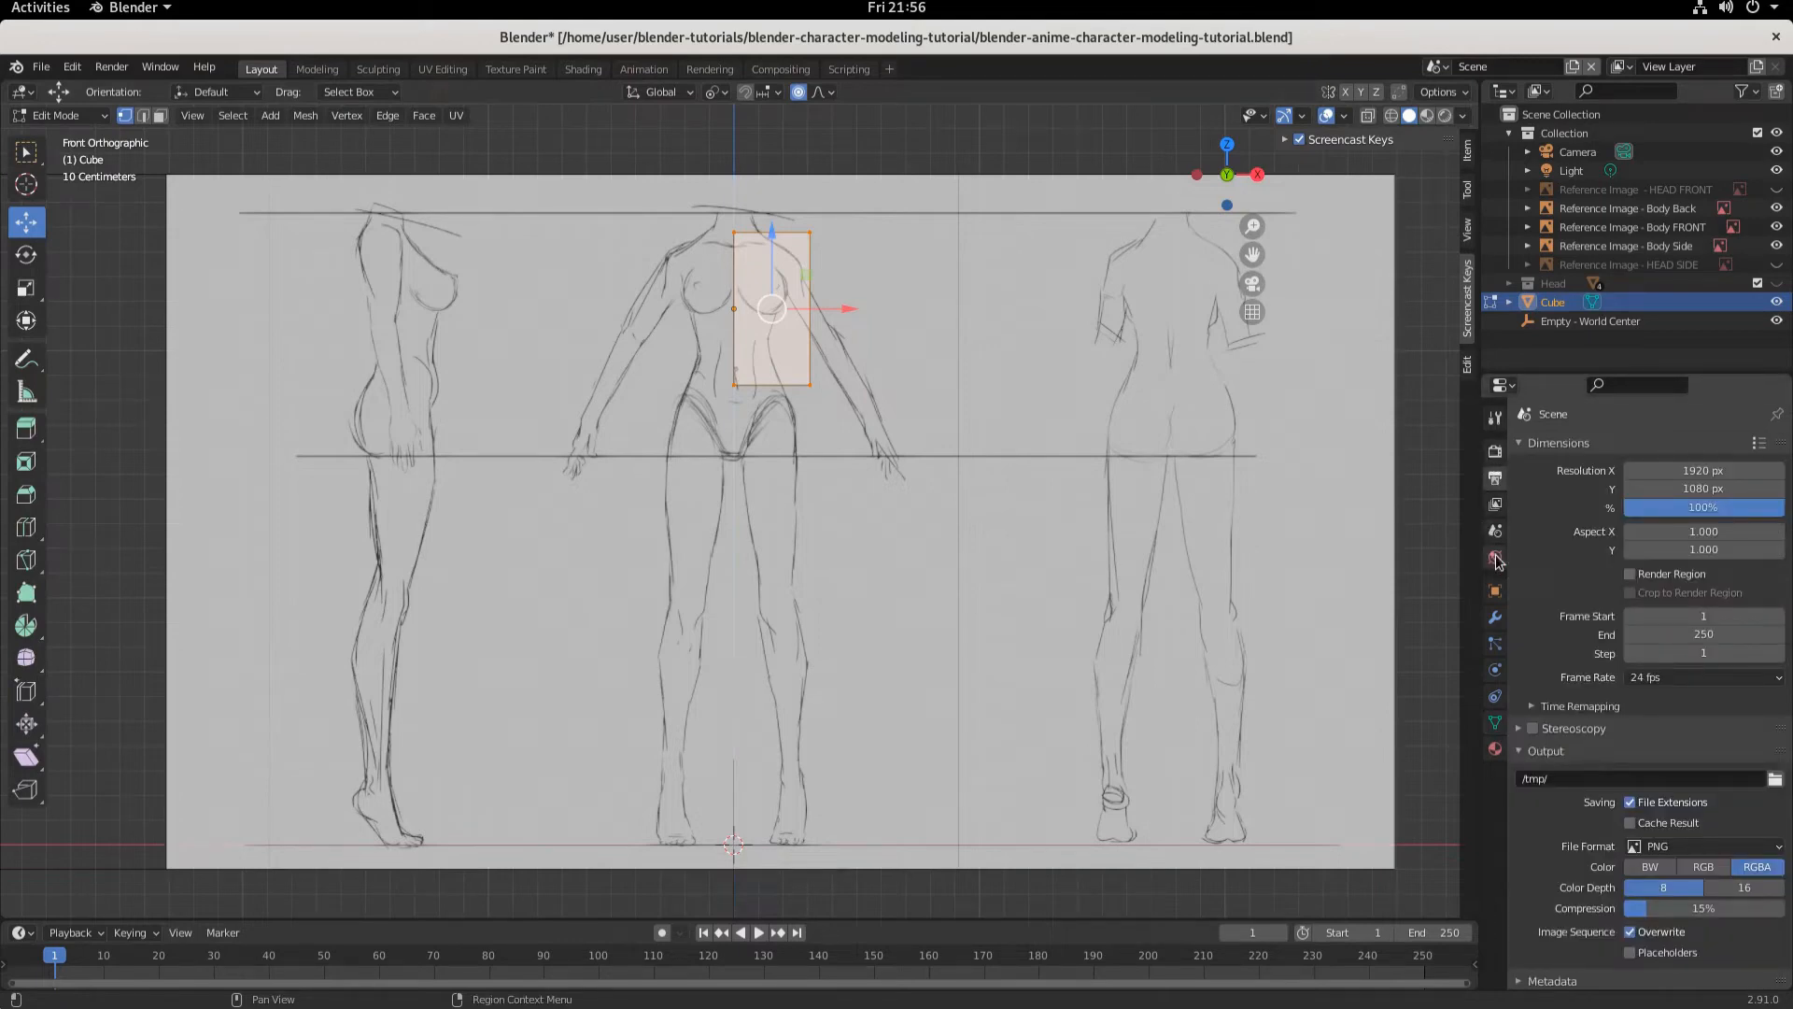
click(1495, 617)
click(1577, 450)
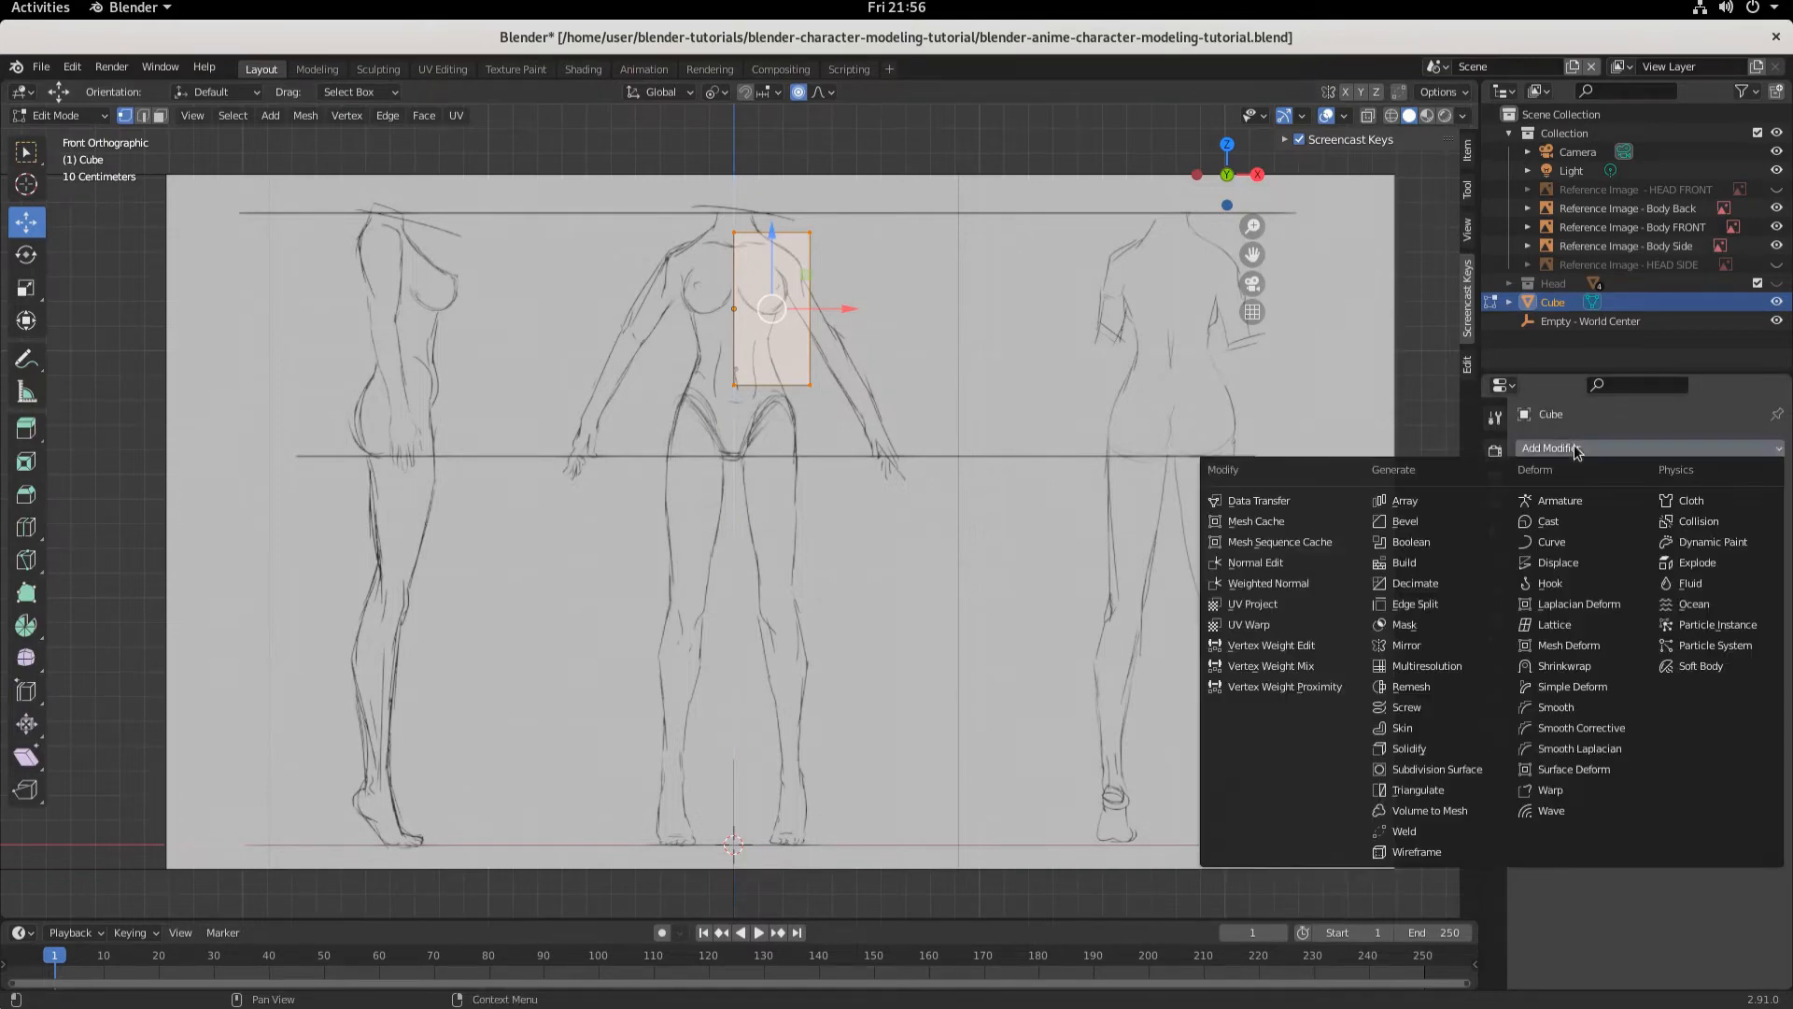
click(1413, 646)
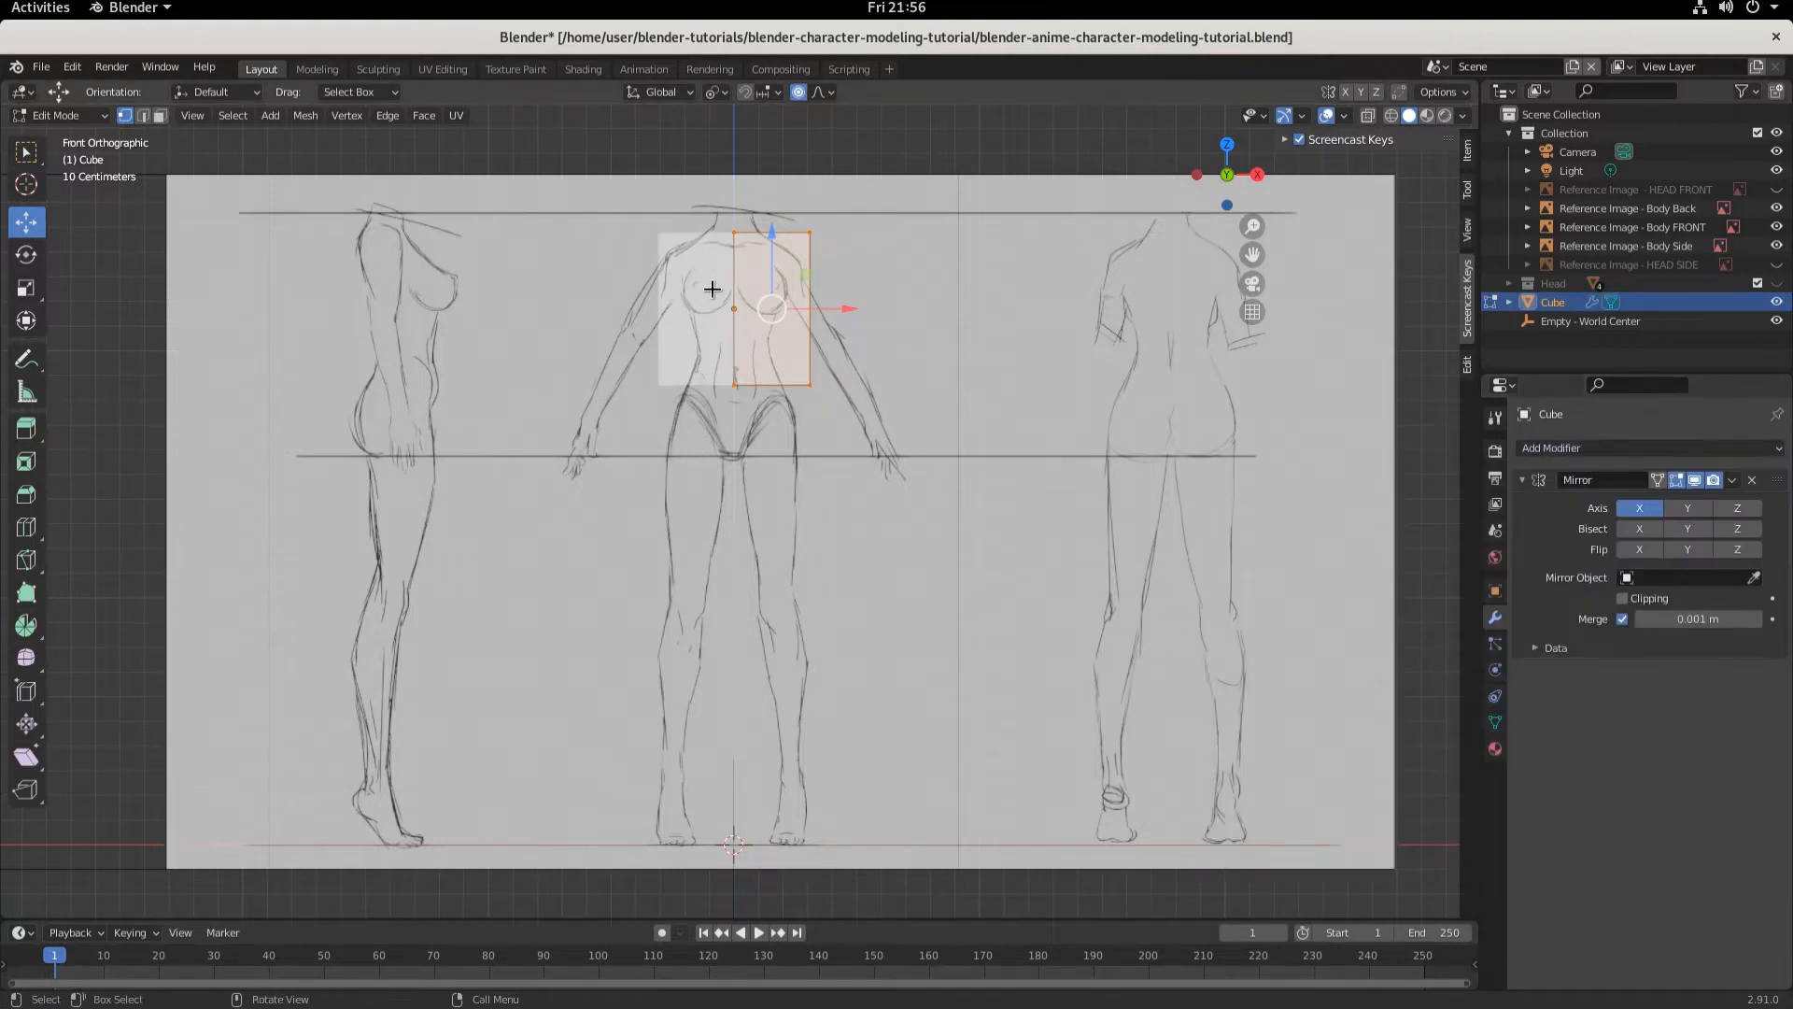
- Enable Clipping on the Mirror modifier and set its Mirror Object to Empty - World Center
click(1622, 599)
click(1755, 577)
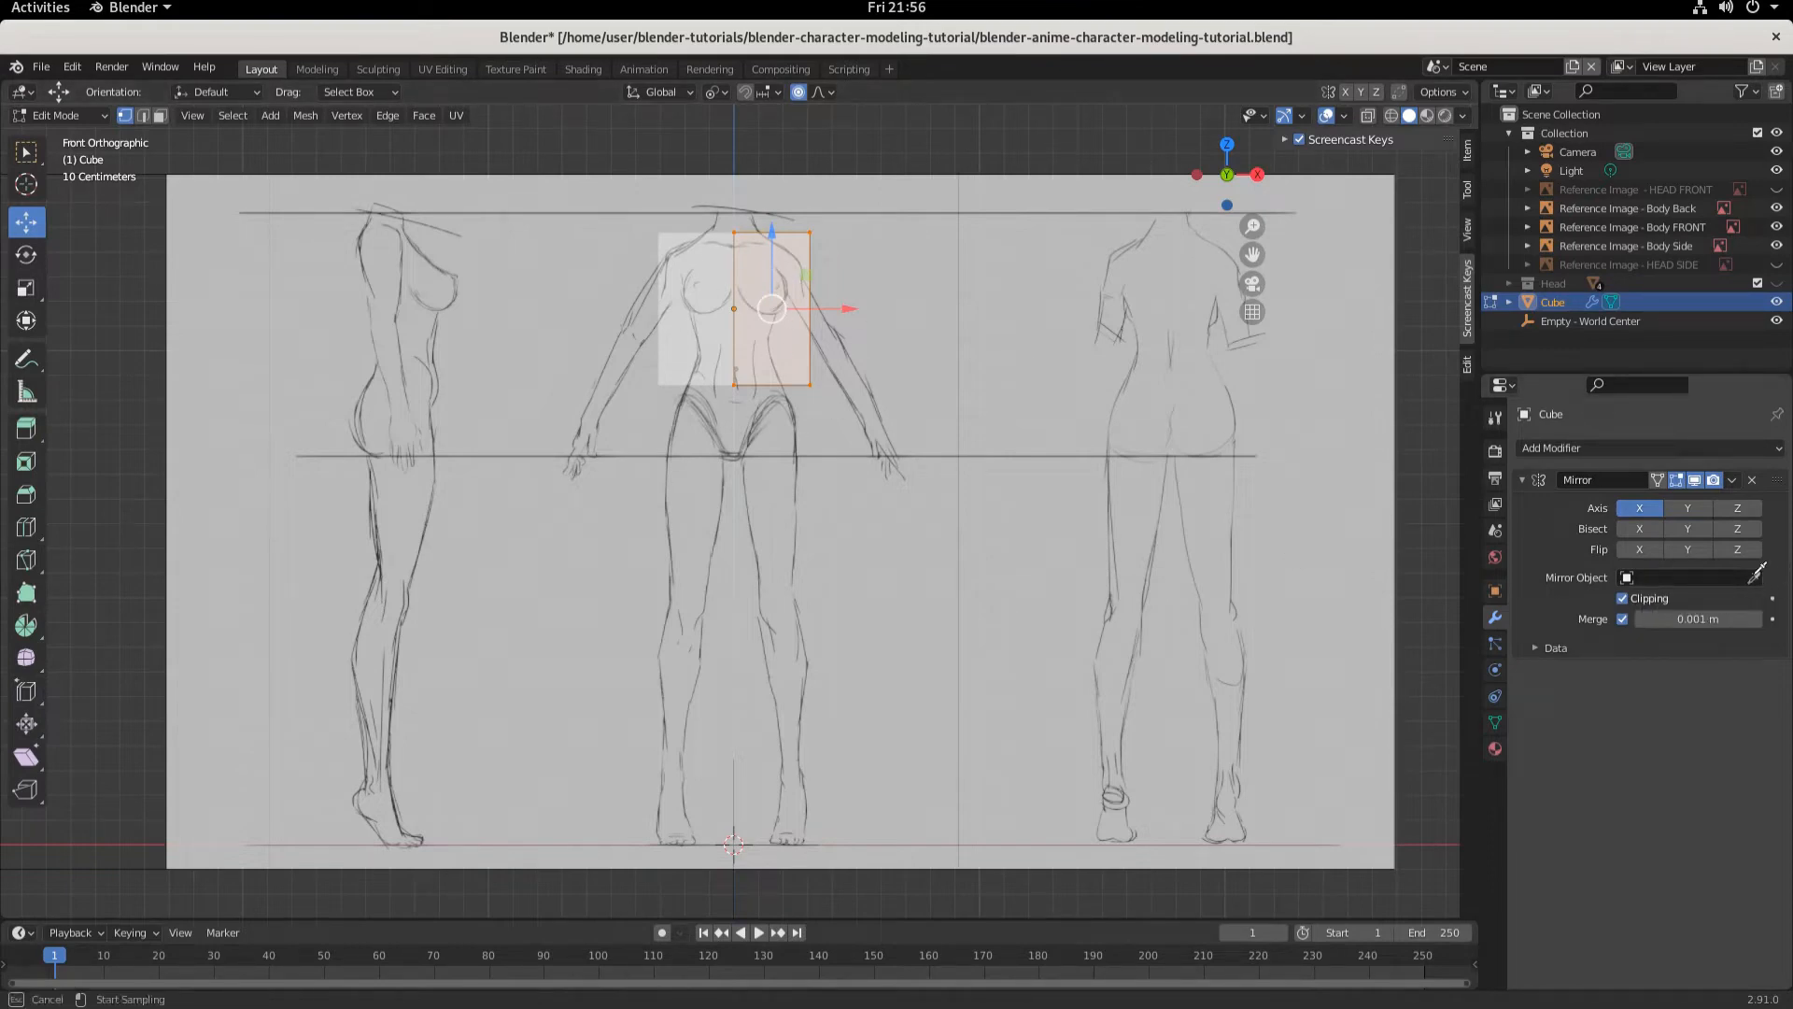
key(Escape)
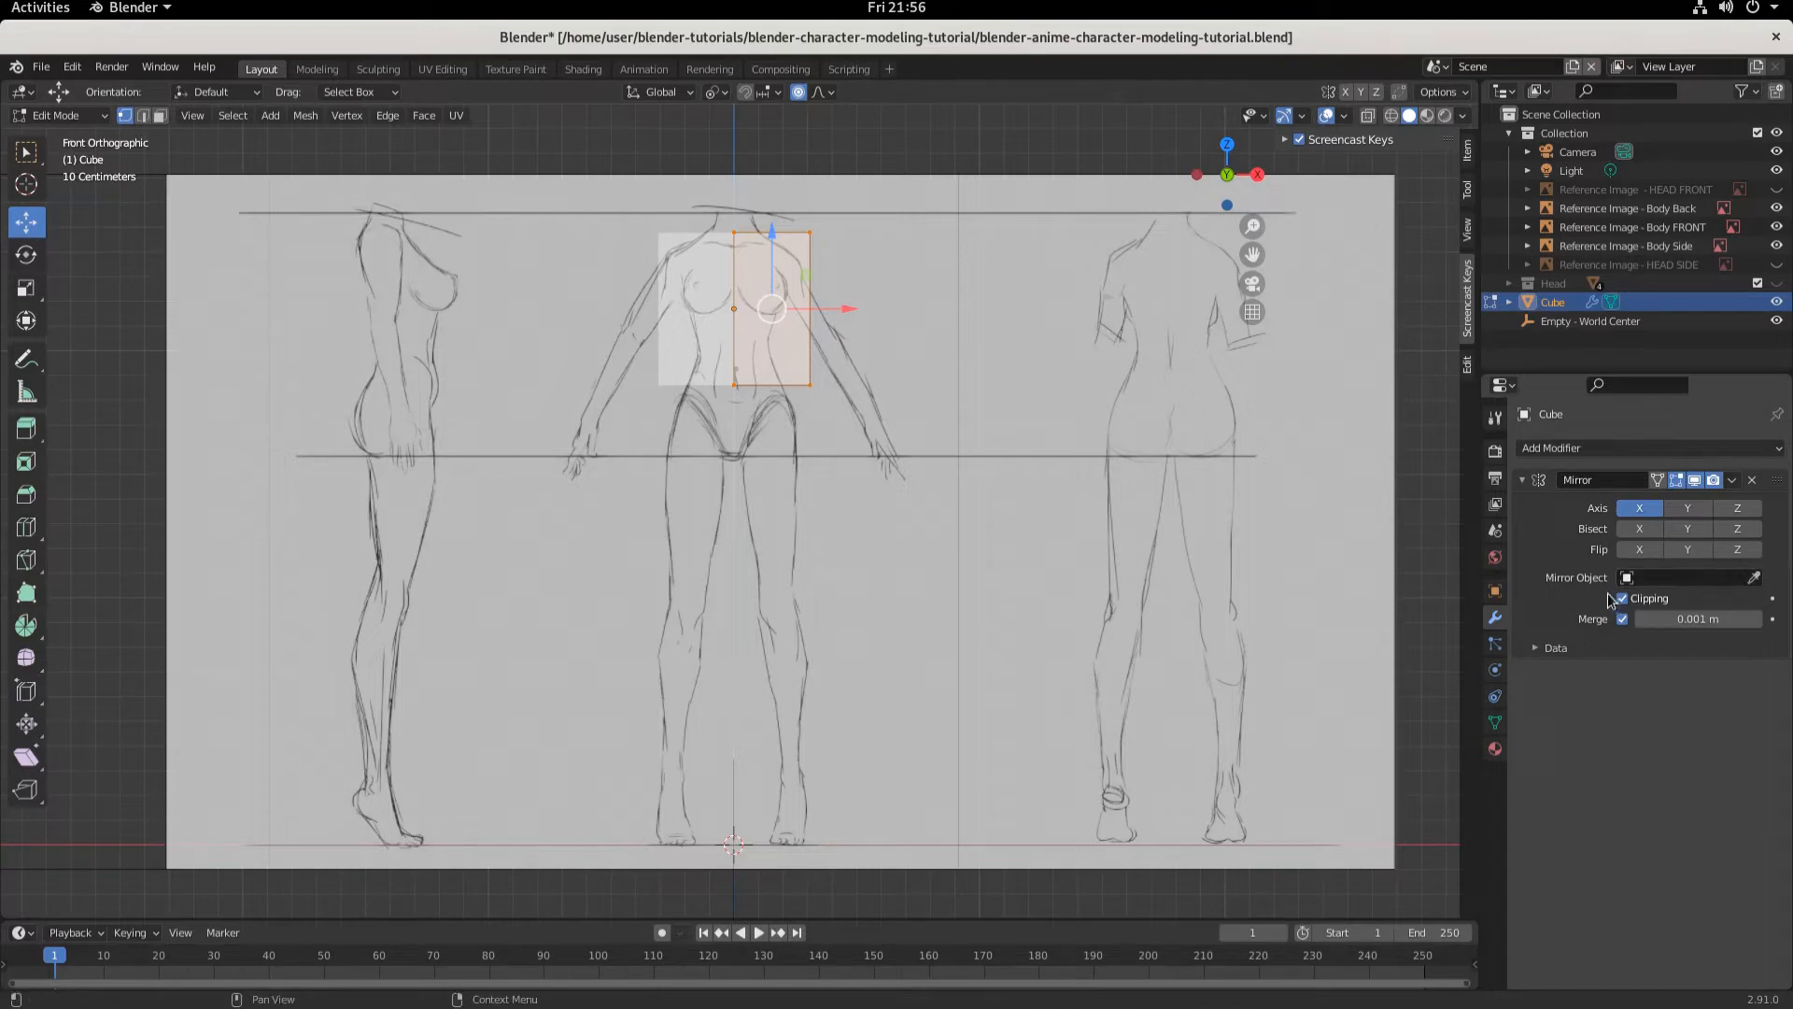
click(1628, 577)
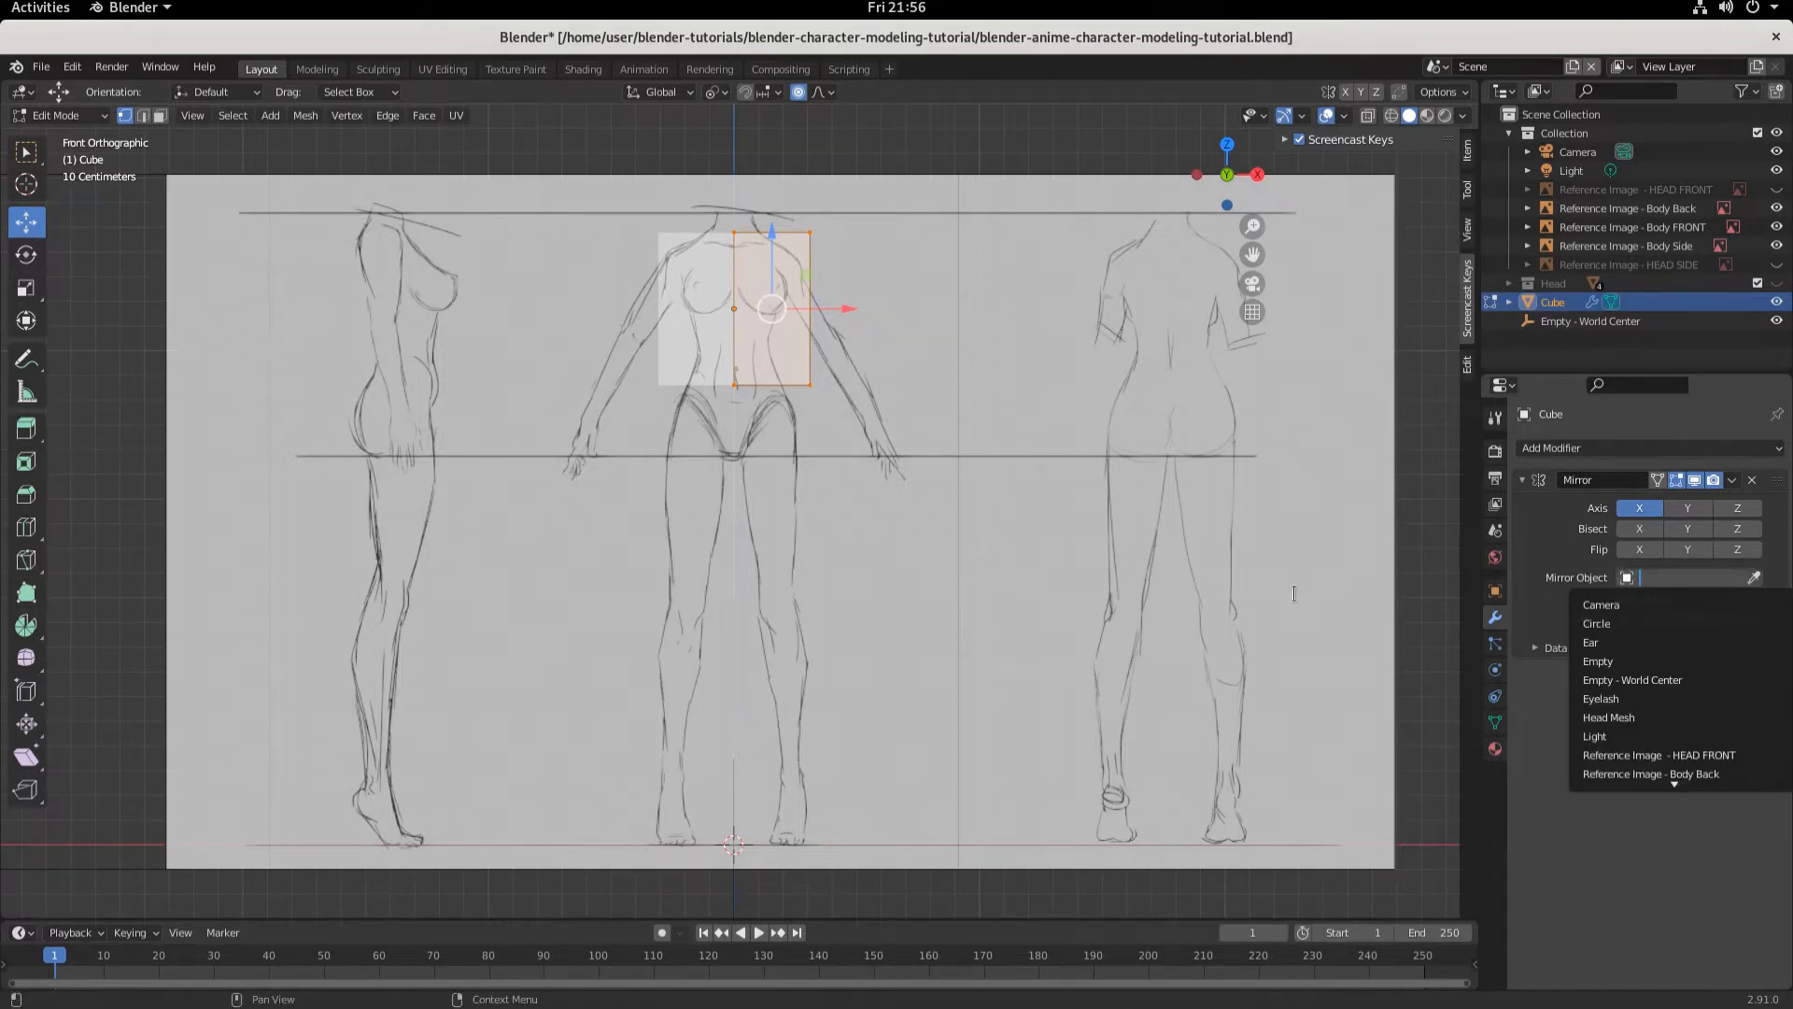
click(1672, 680)
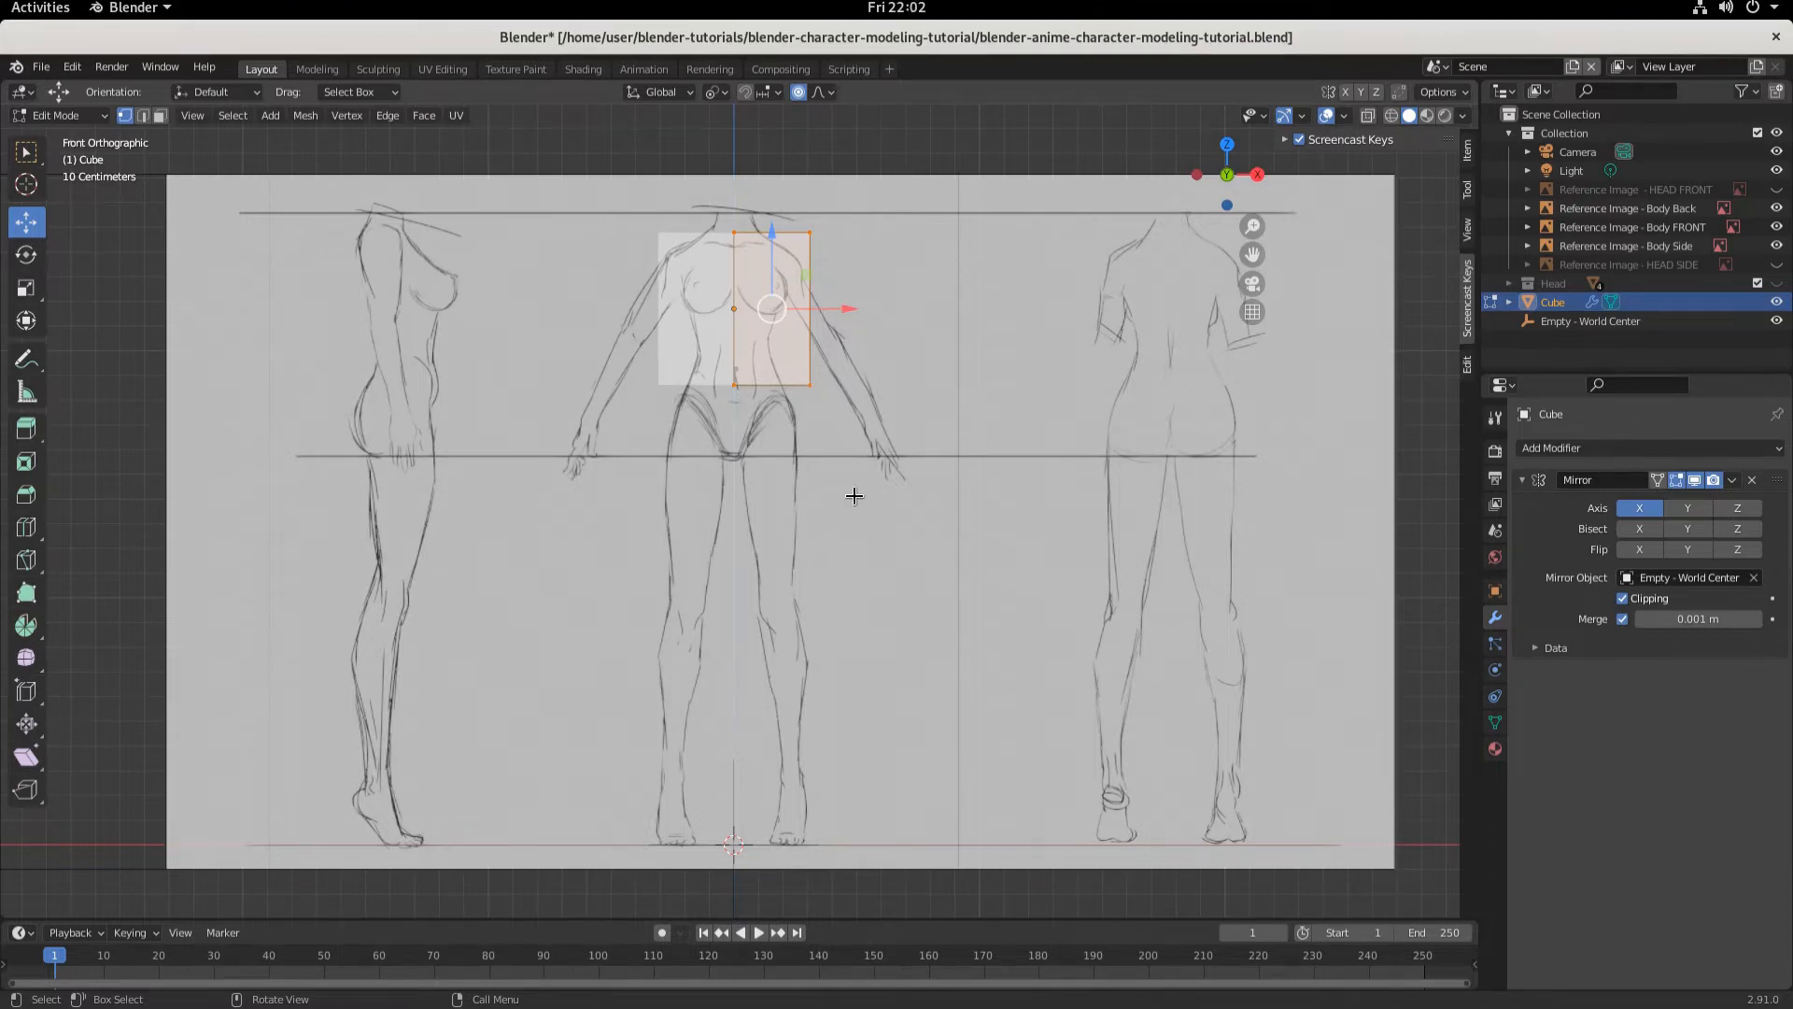
- Return to Object Mode, show the torso cube's transform values and apply its scale
shift+middle_drag(857, 500, 866, 598)
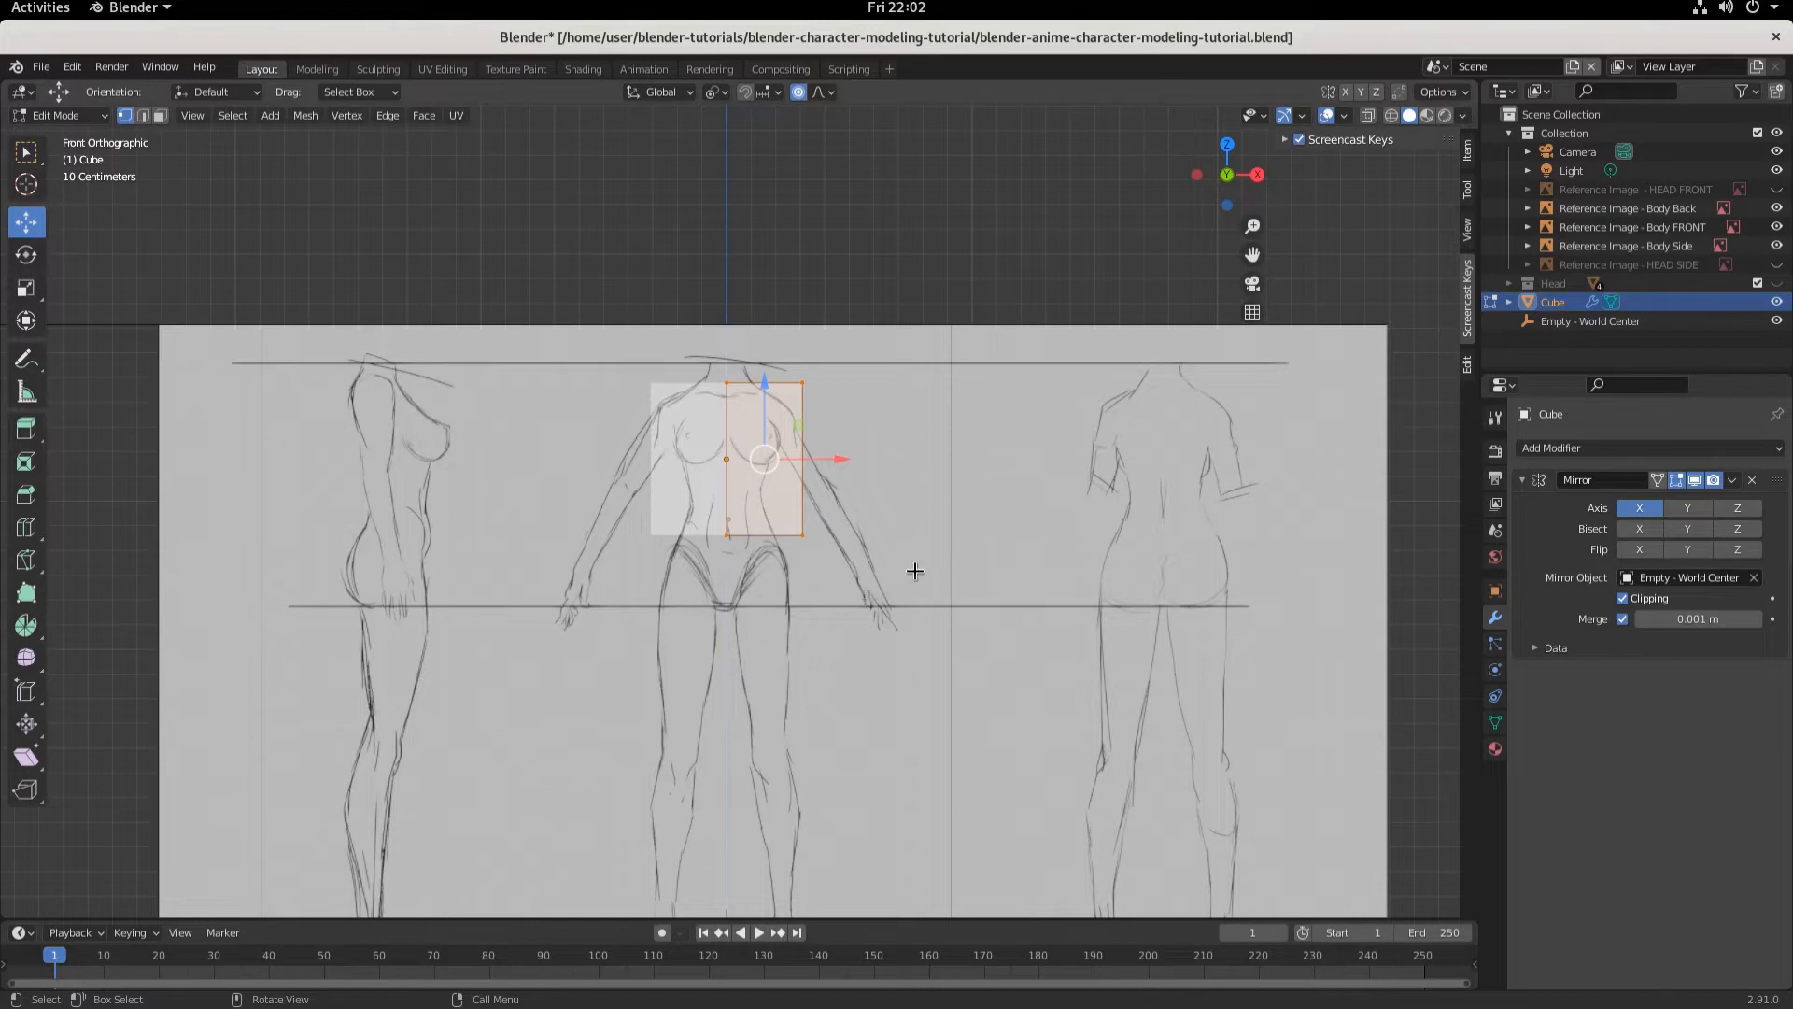
key(a)
scroll(949, 553, up, 2)
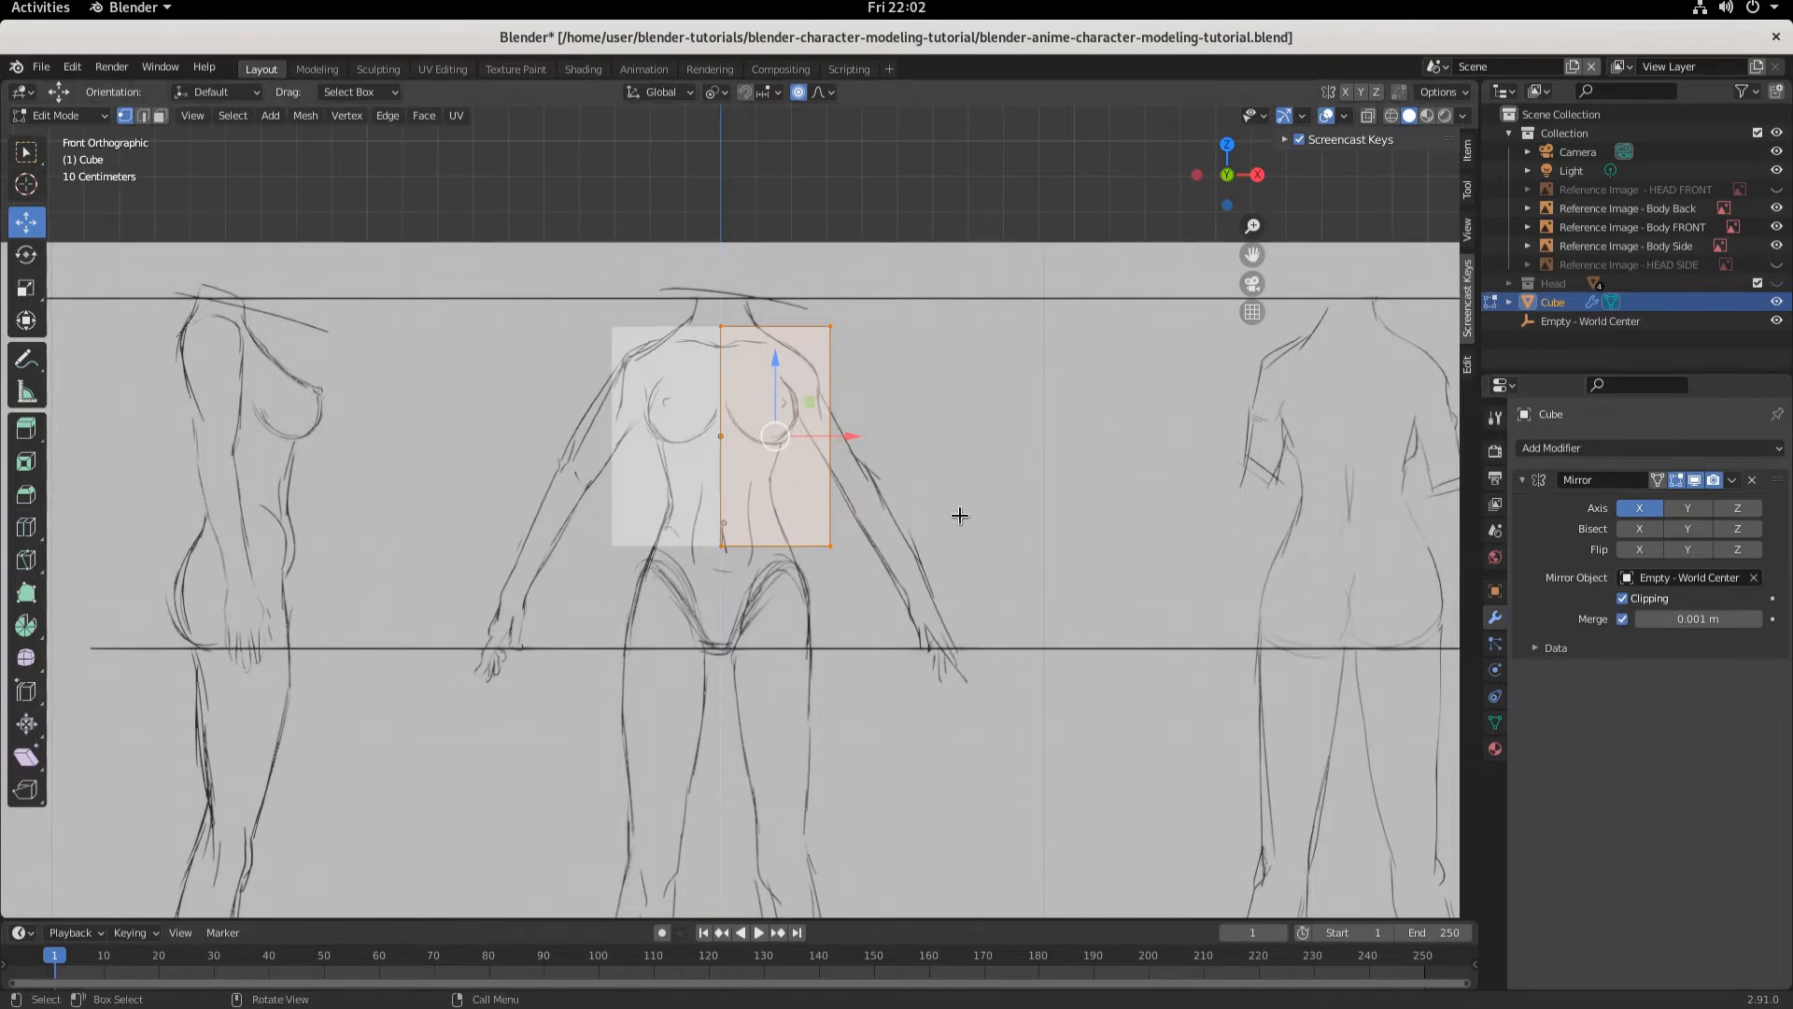
key(a)
key(Tab)
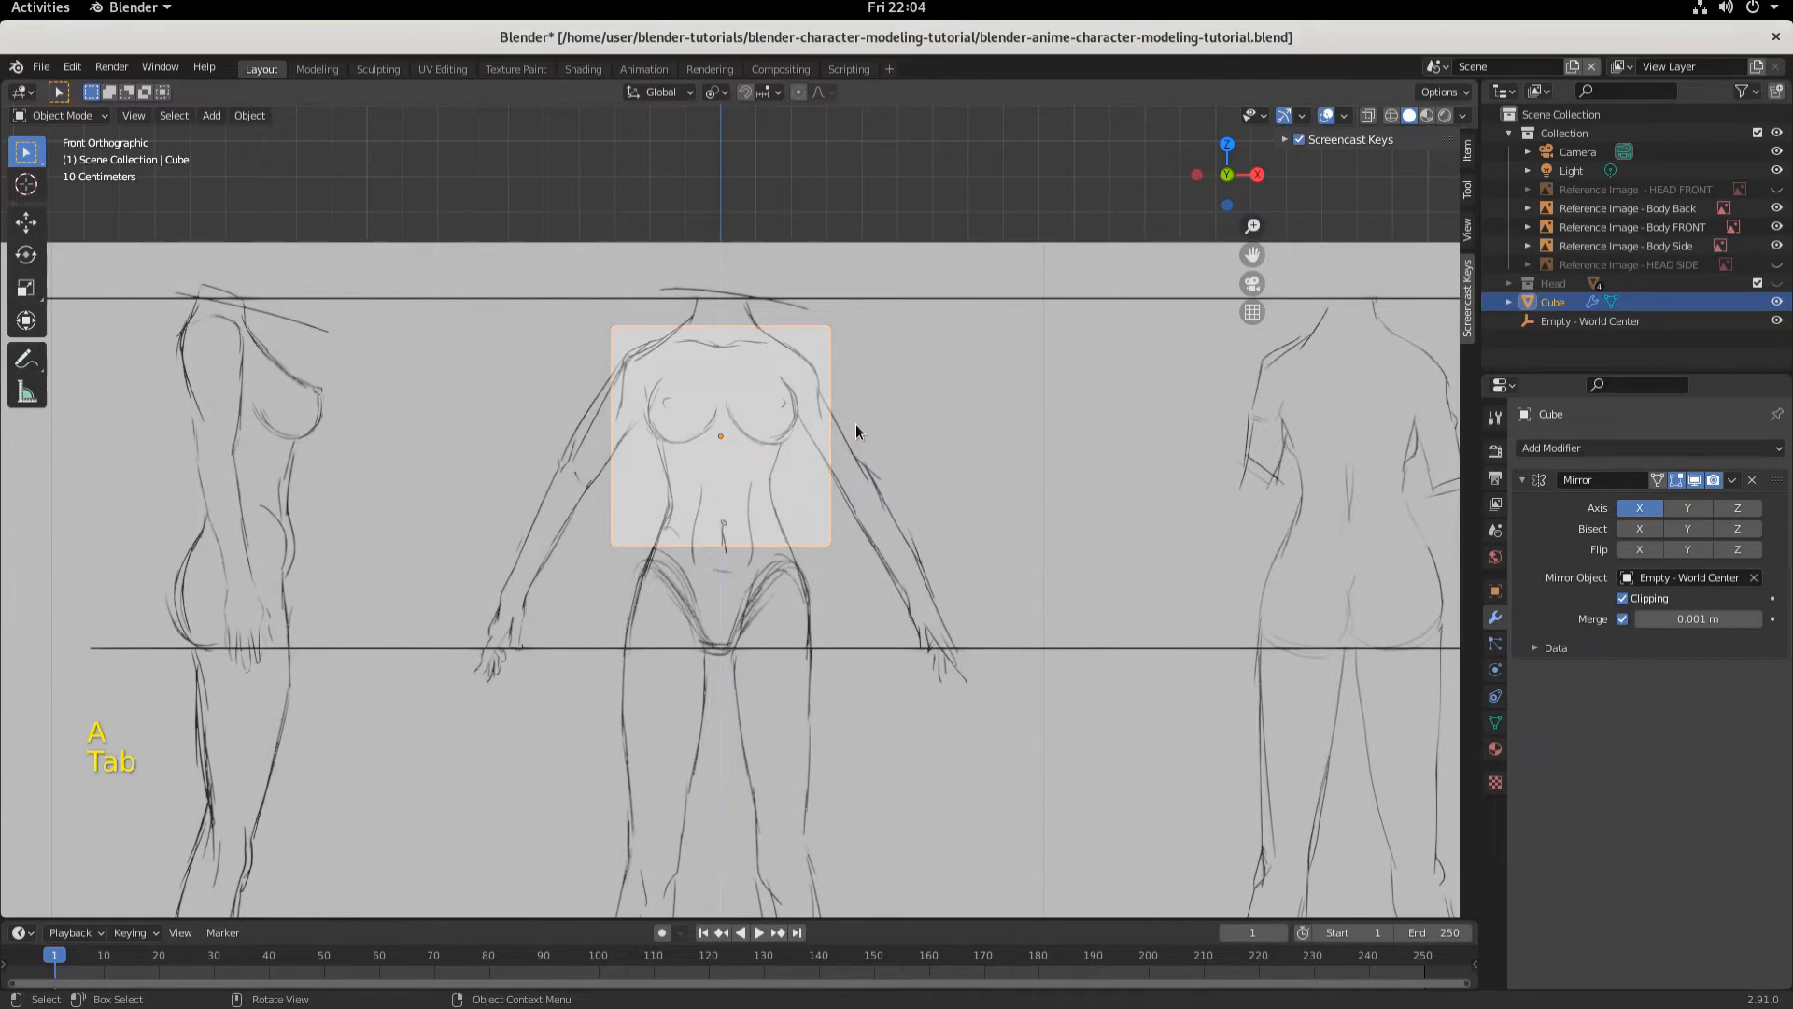
key(ctrl+a)
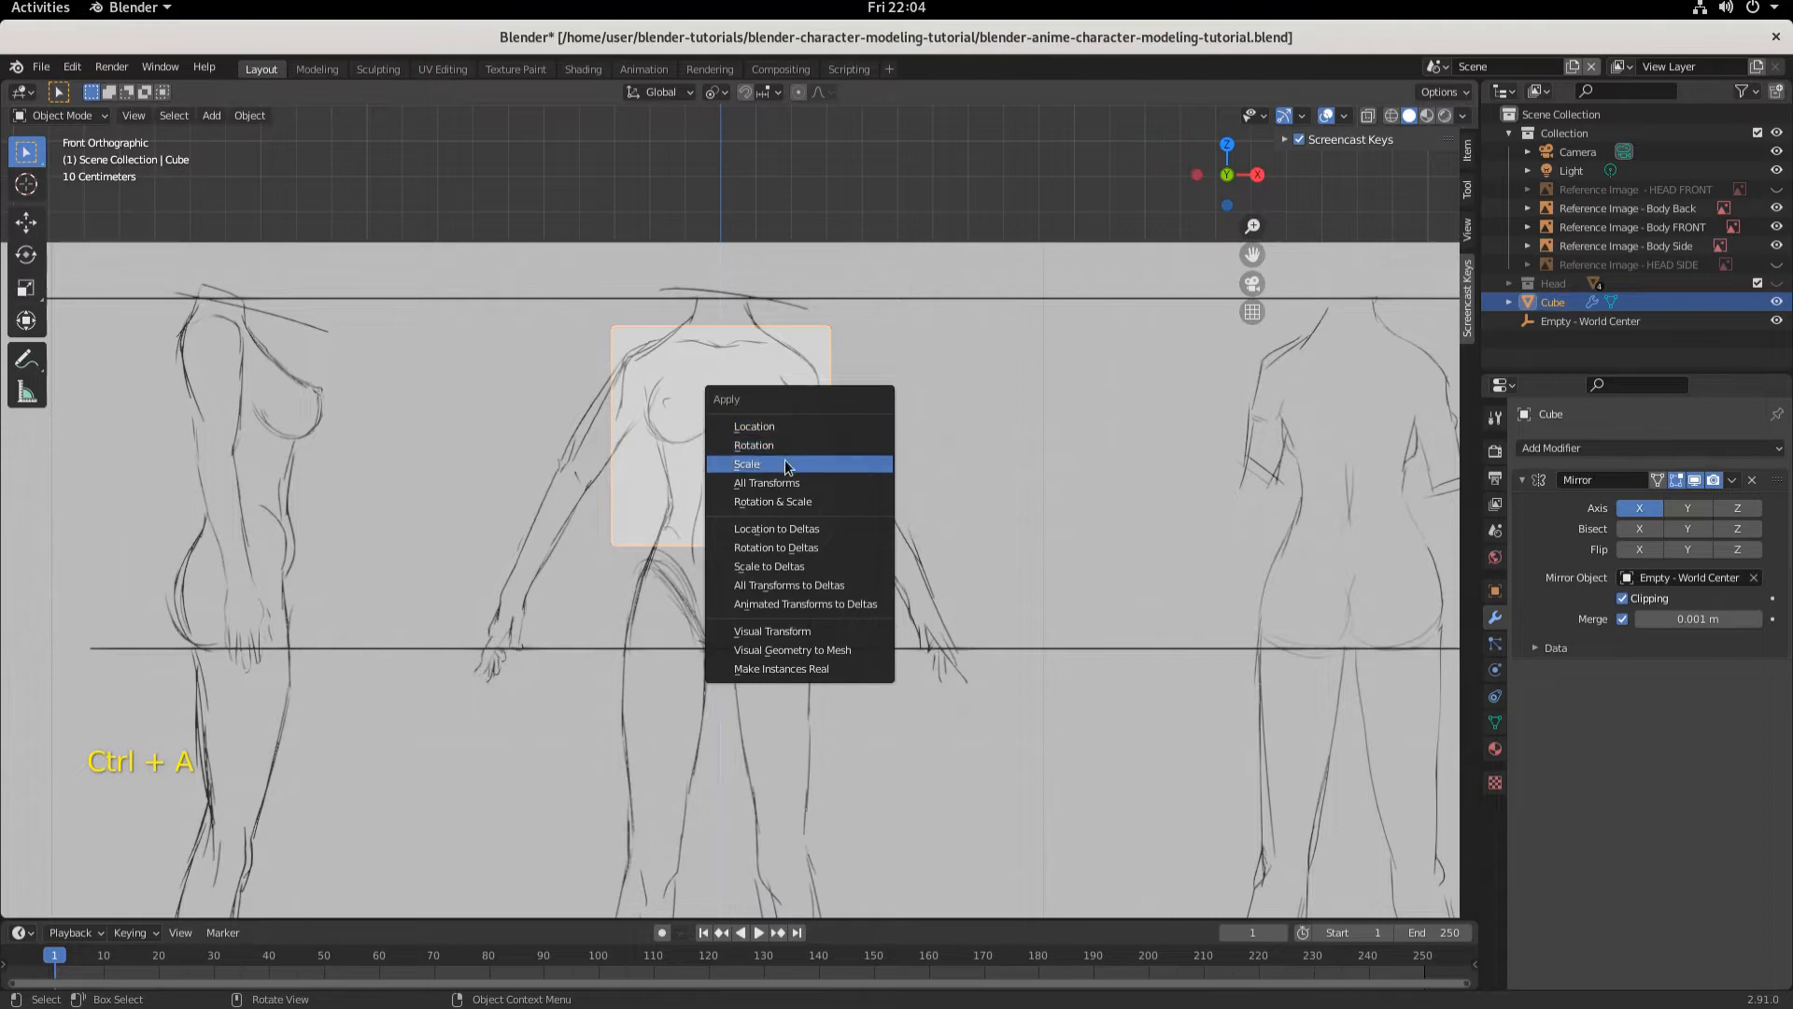
click(1467, 152)
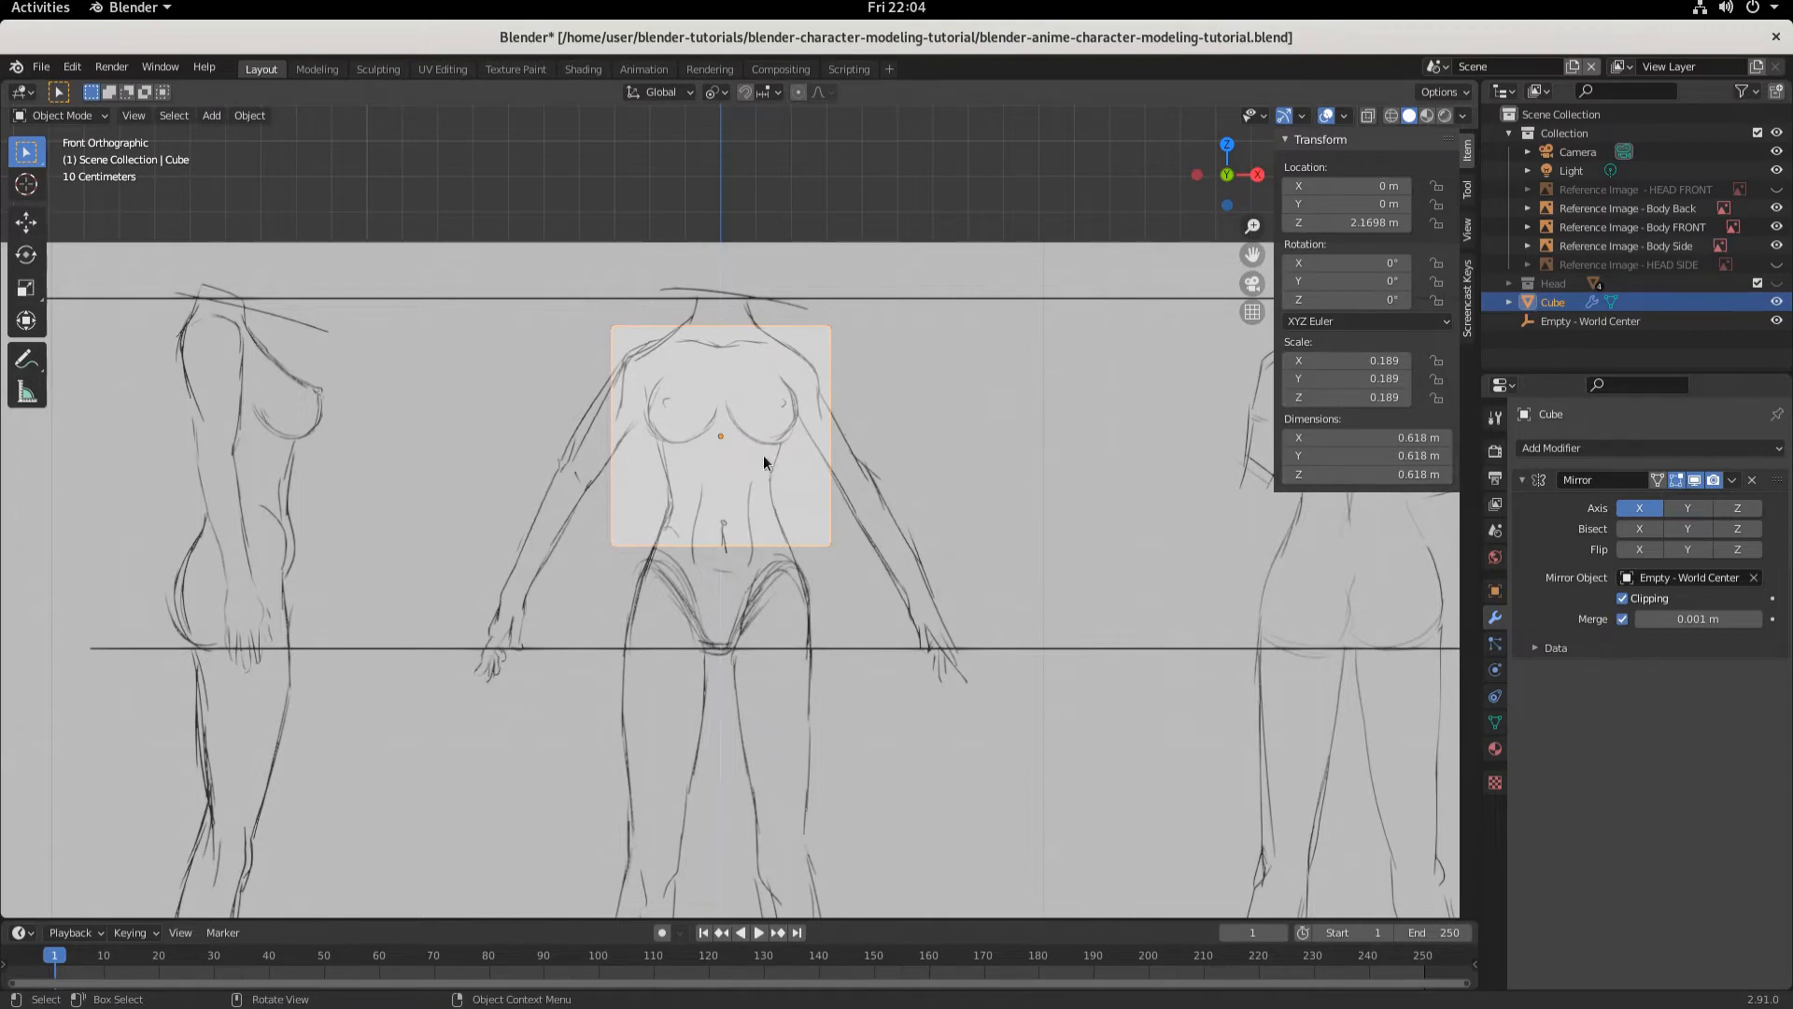
key(ctrl+a)
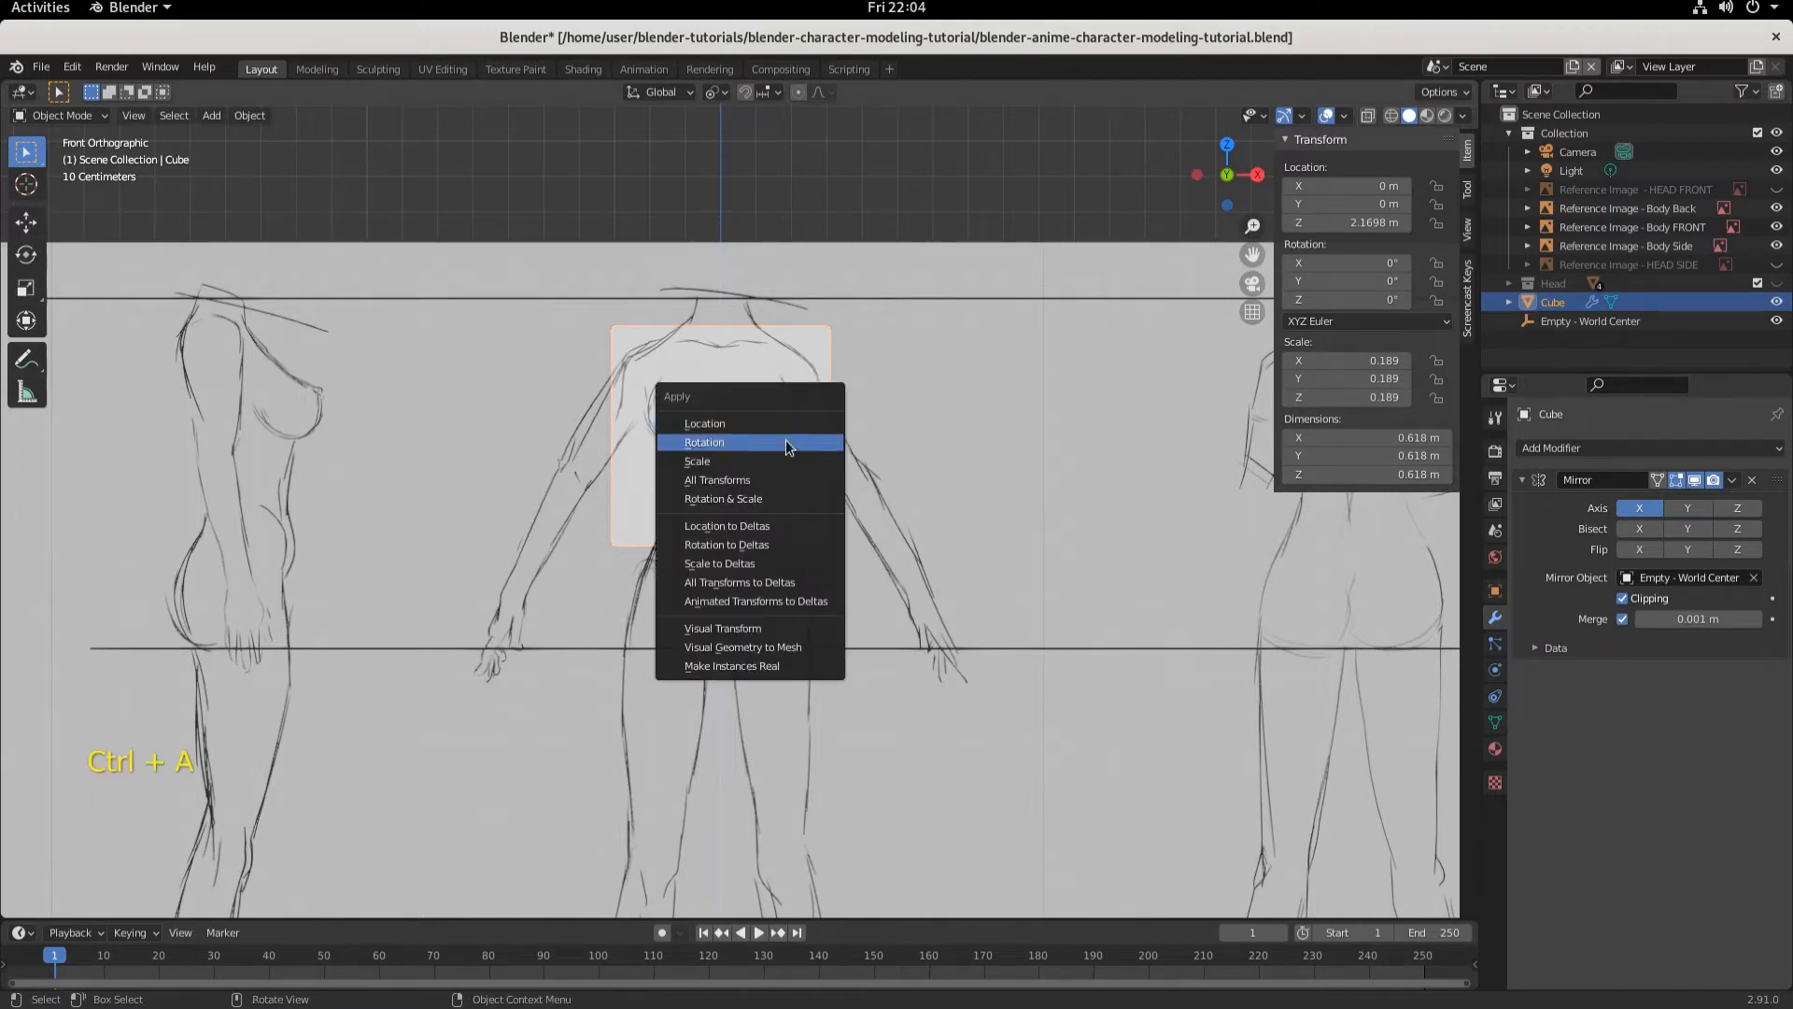
click(759, 462)
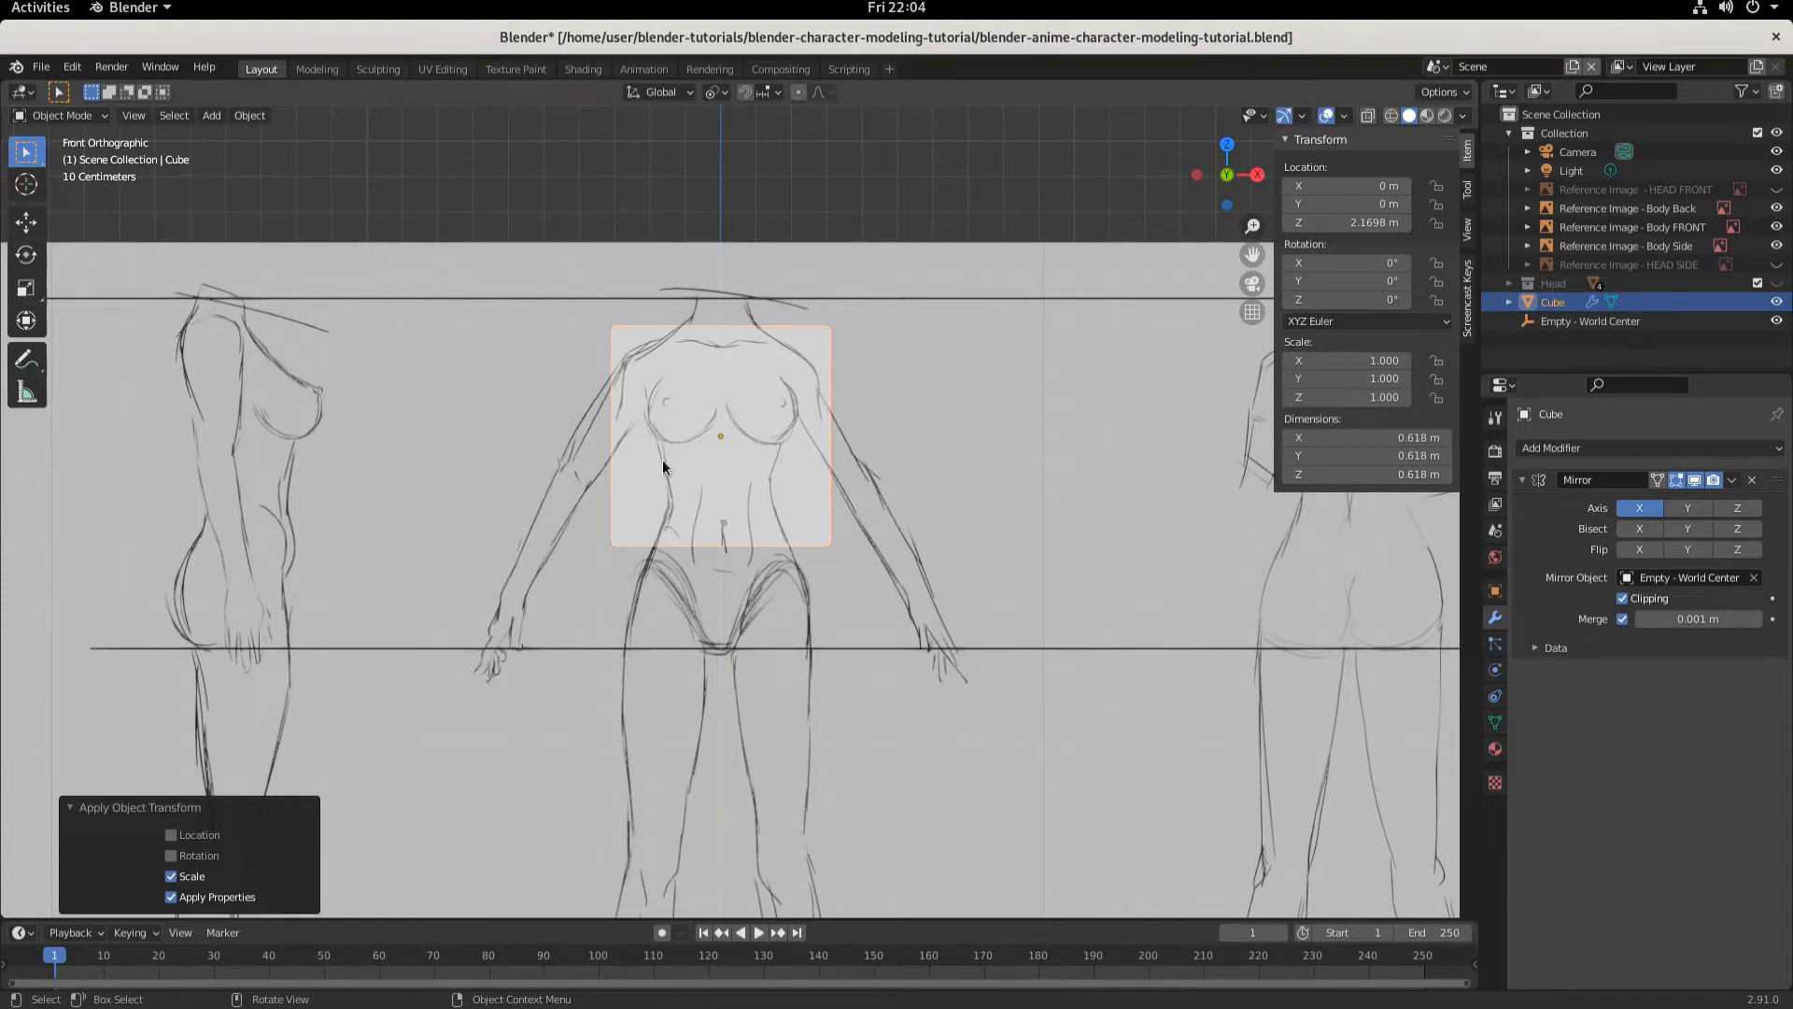
- Toggle the sidebar and toolbar visibility, leaving the sidebar hidden and the toolbar shown
click(749, 520)
click(764, 404)
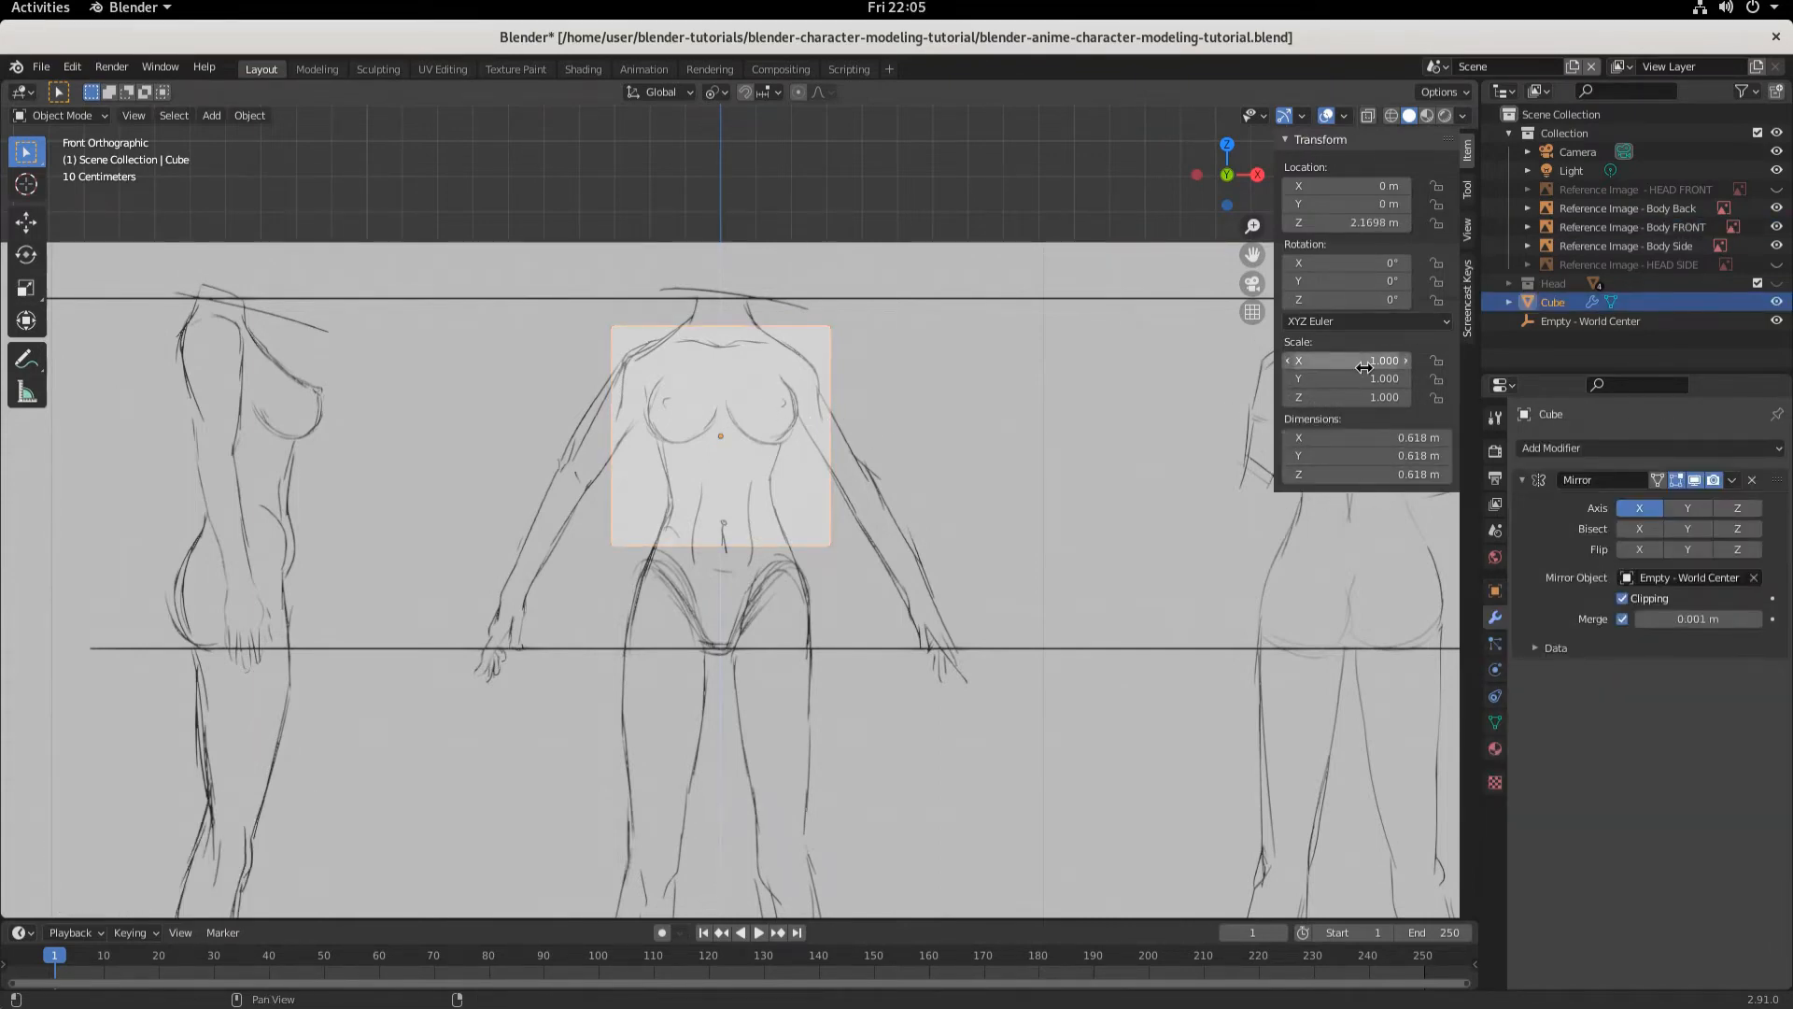
key(n)
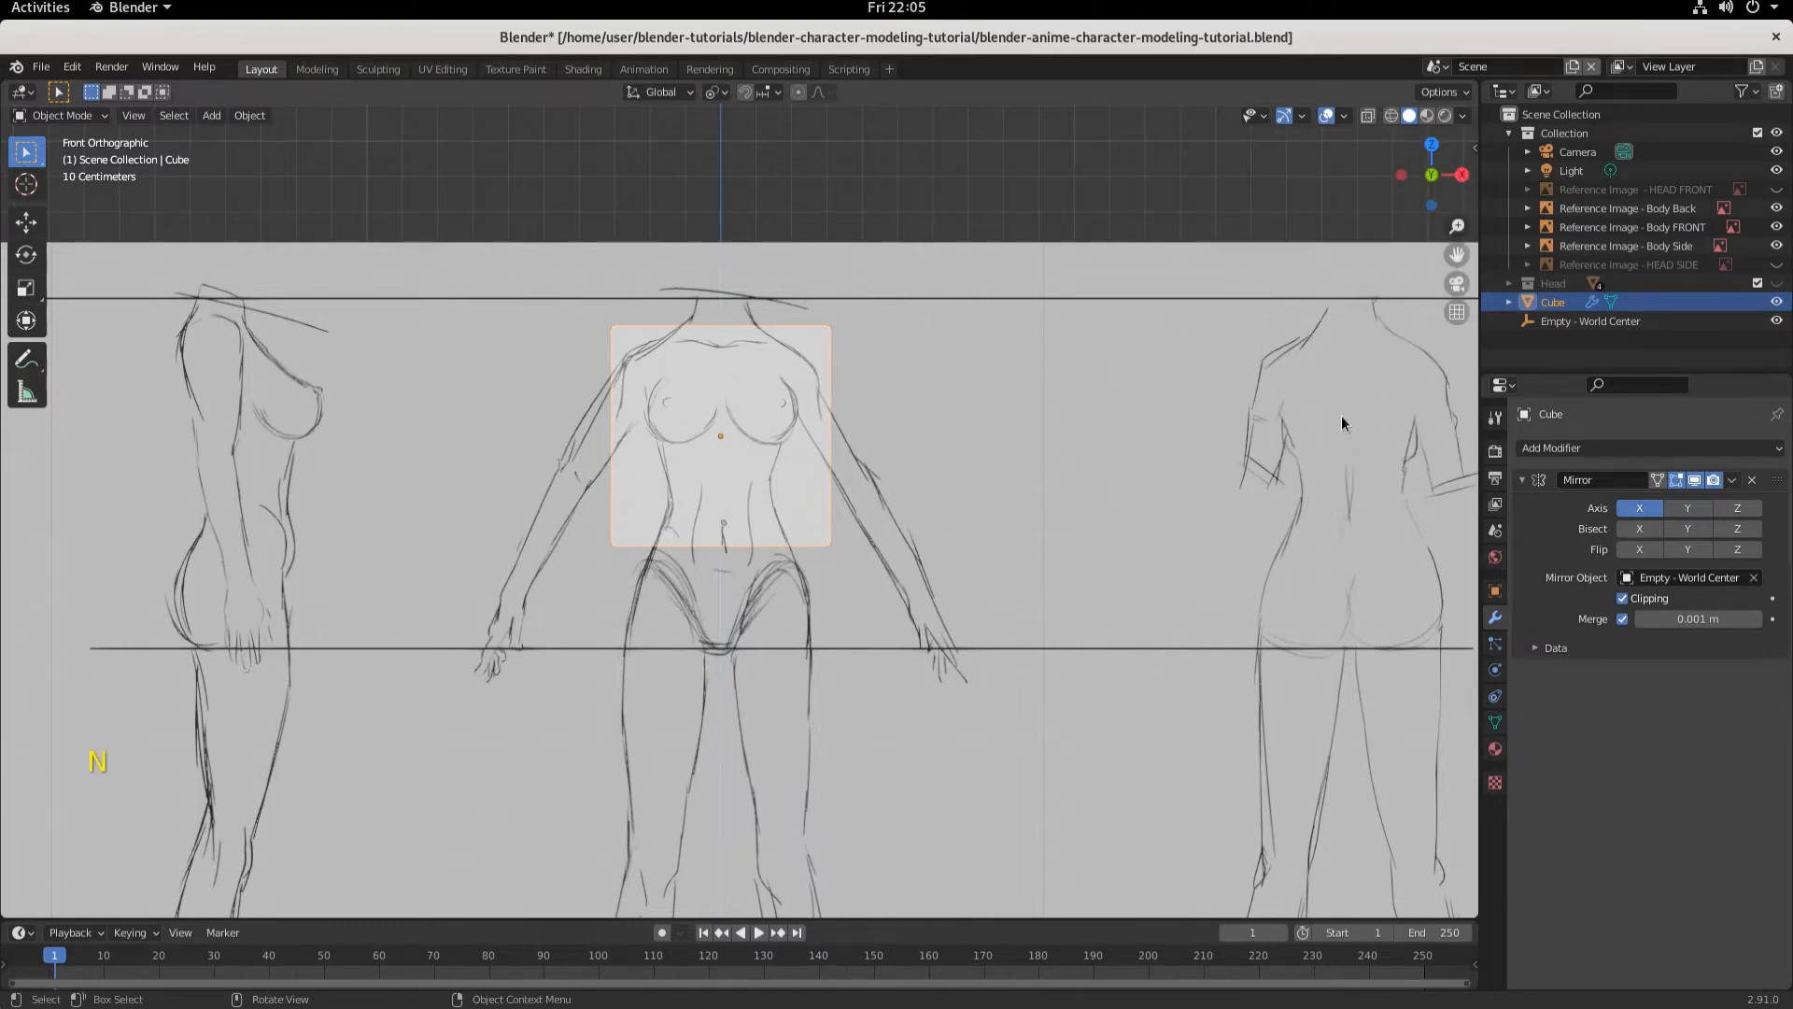
key(n)
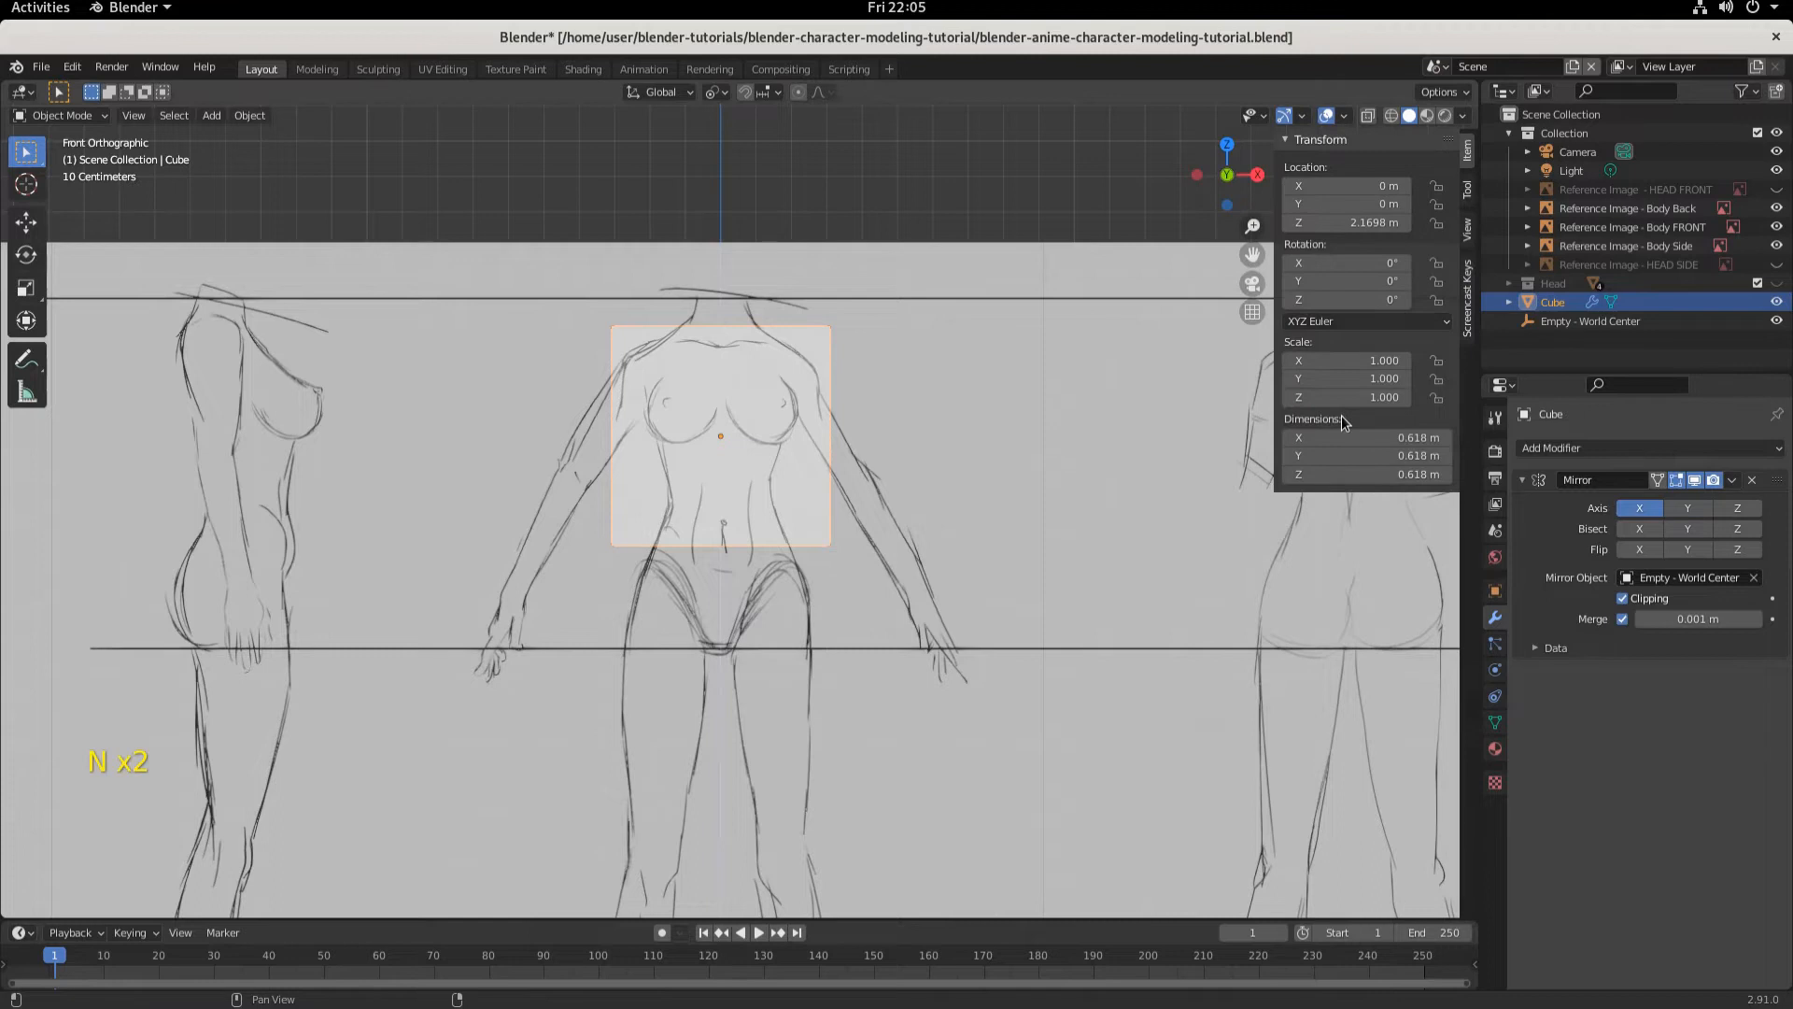
key(n)
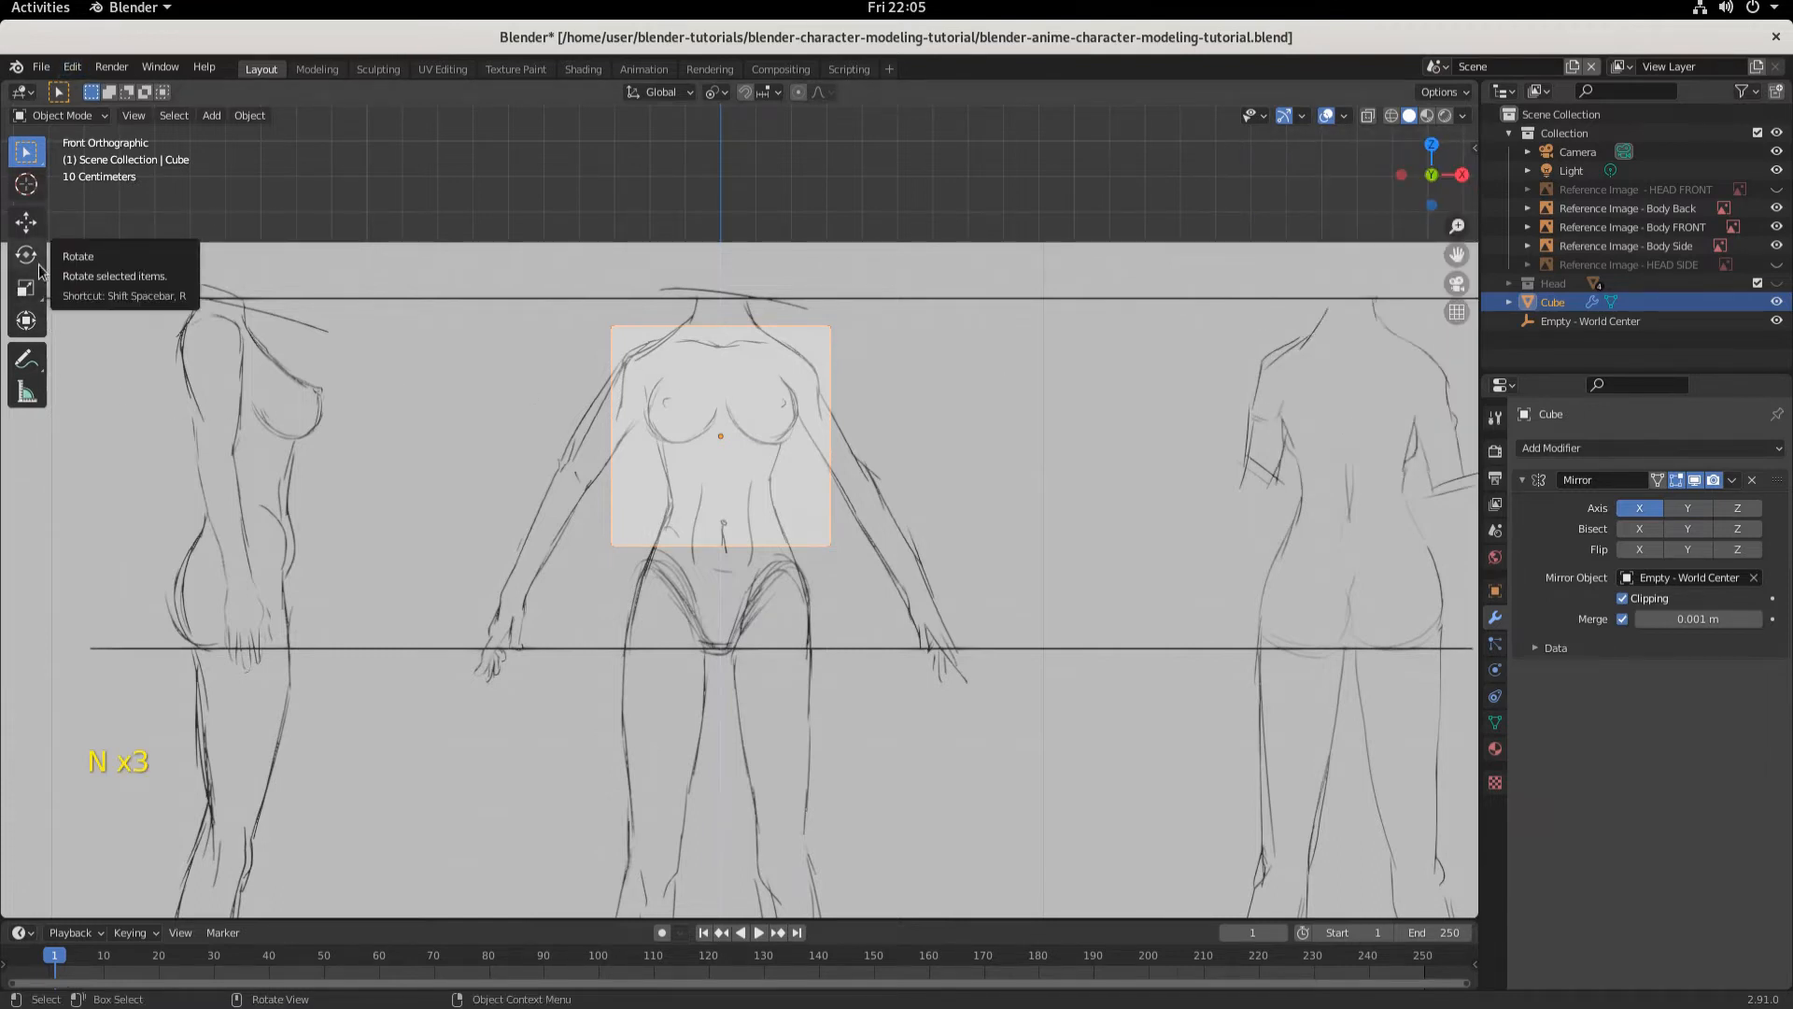
key(t)
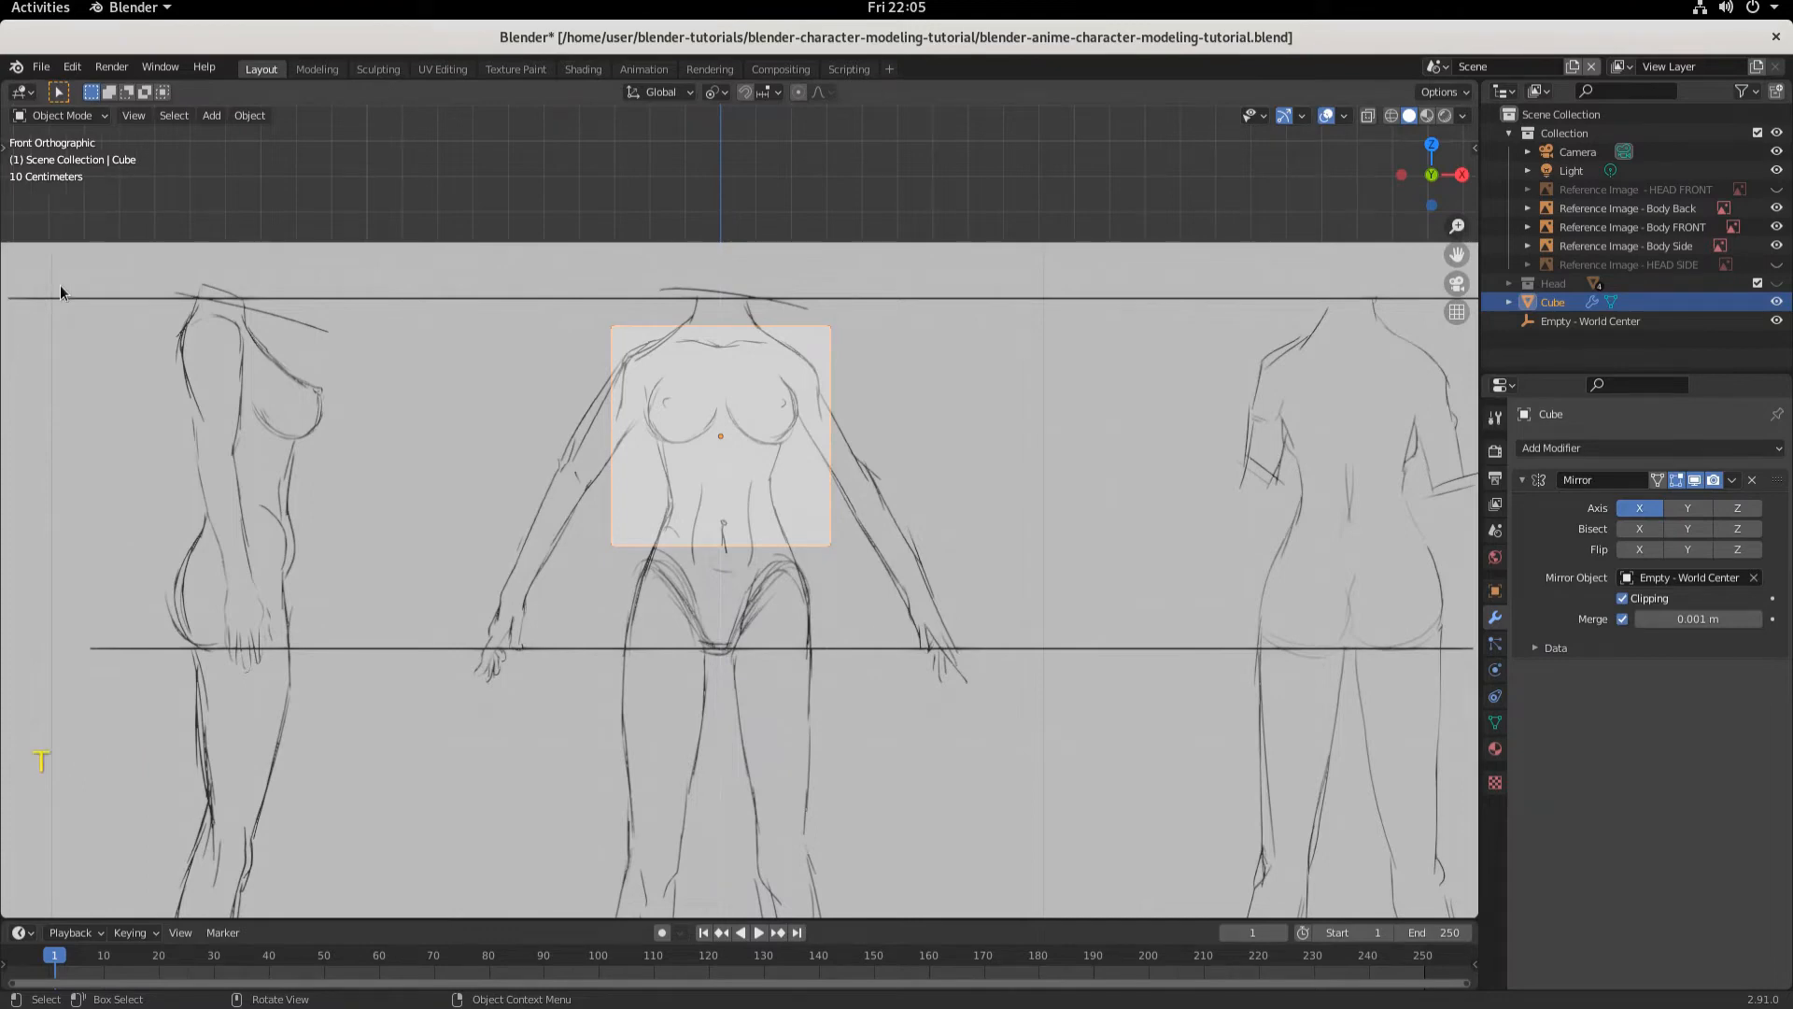
key(t)
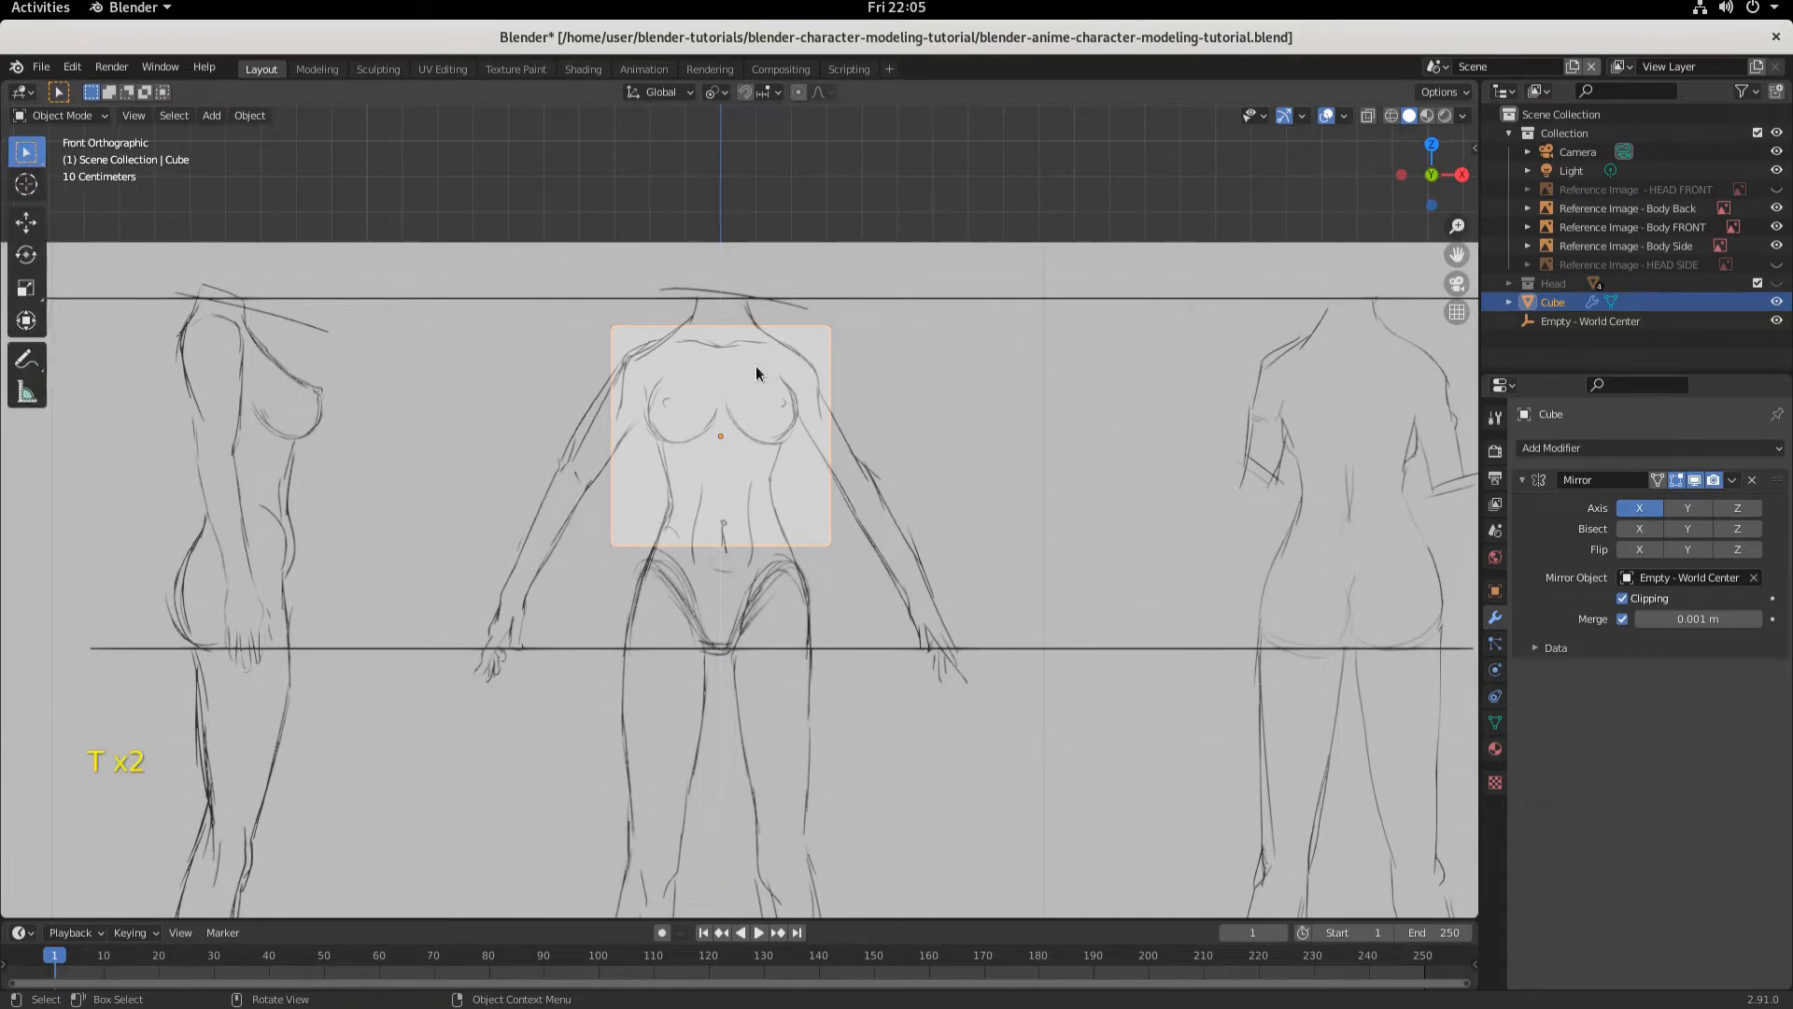
- Scale the mirrored torso cube uniformly to about 0.534 so it fits the rib cage width
scroll(766, 395, up, 3)
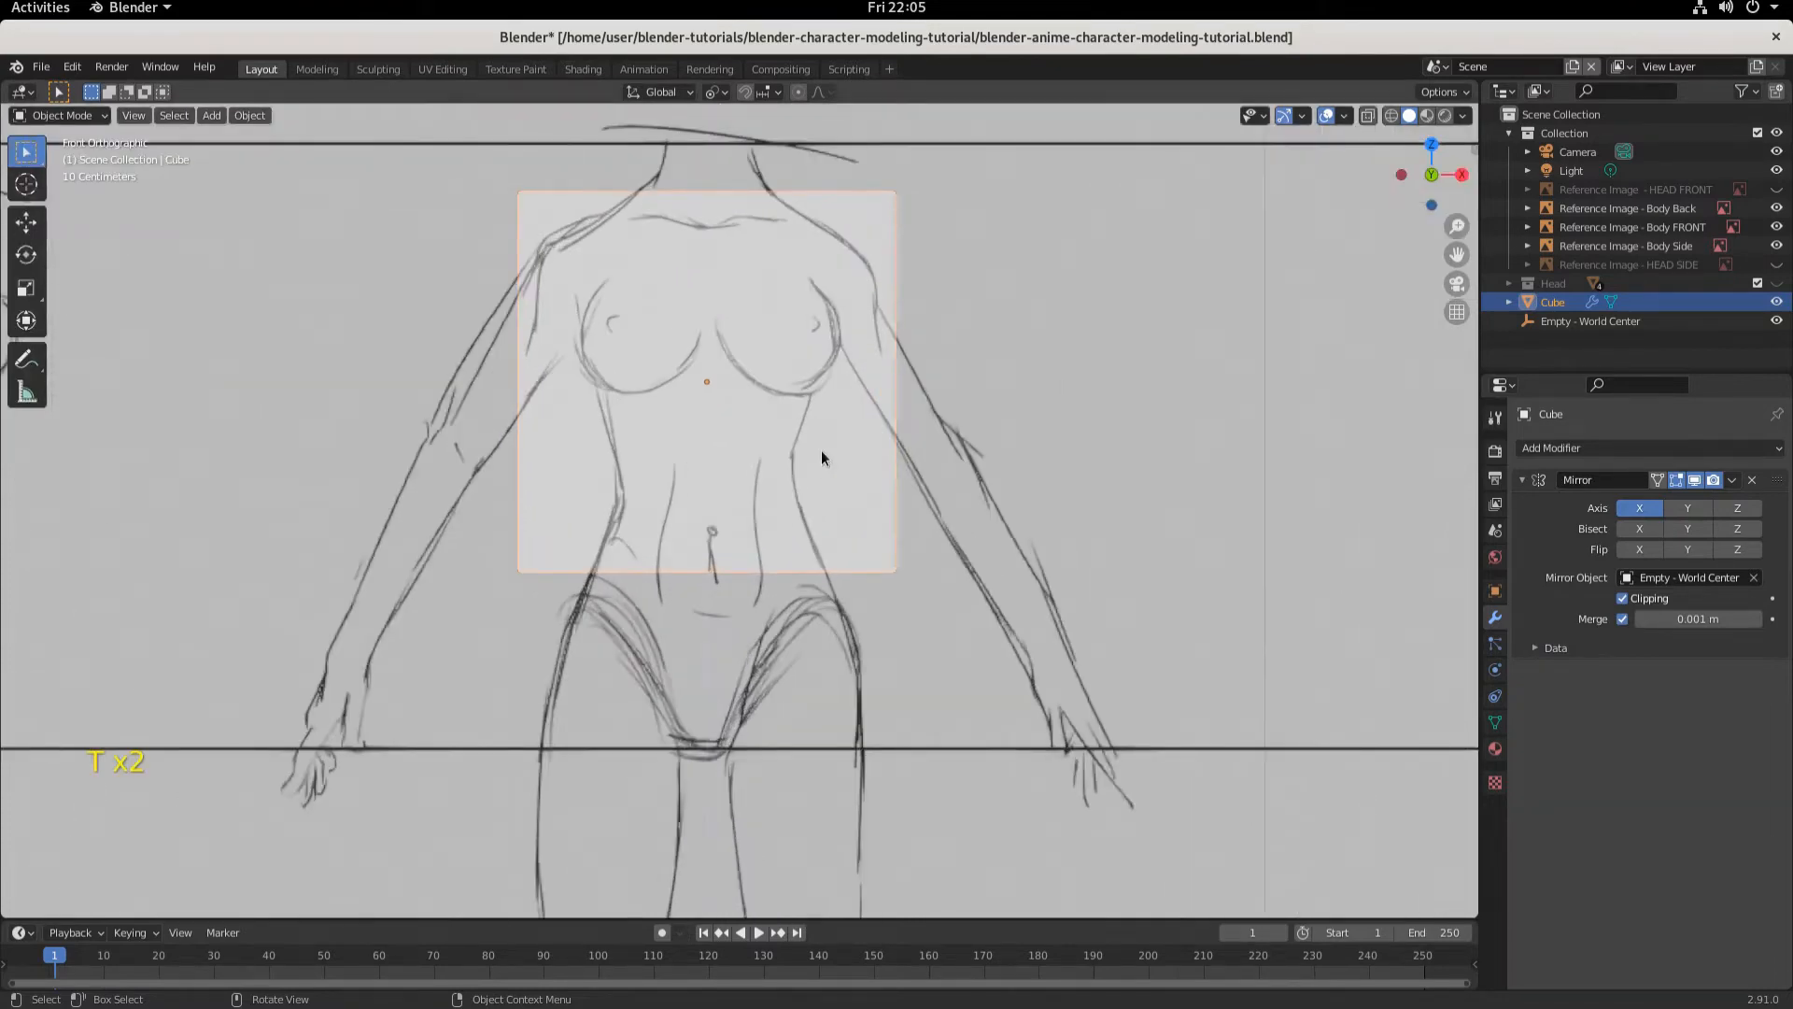
key(s)
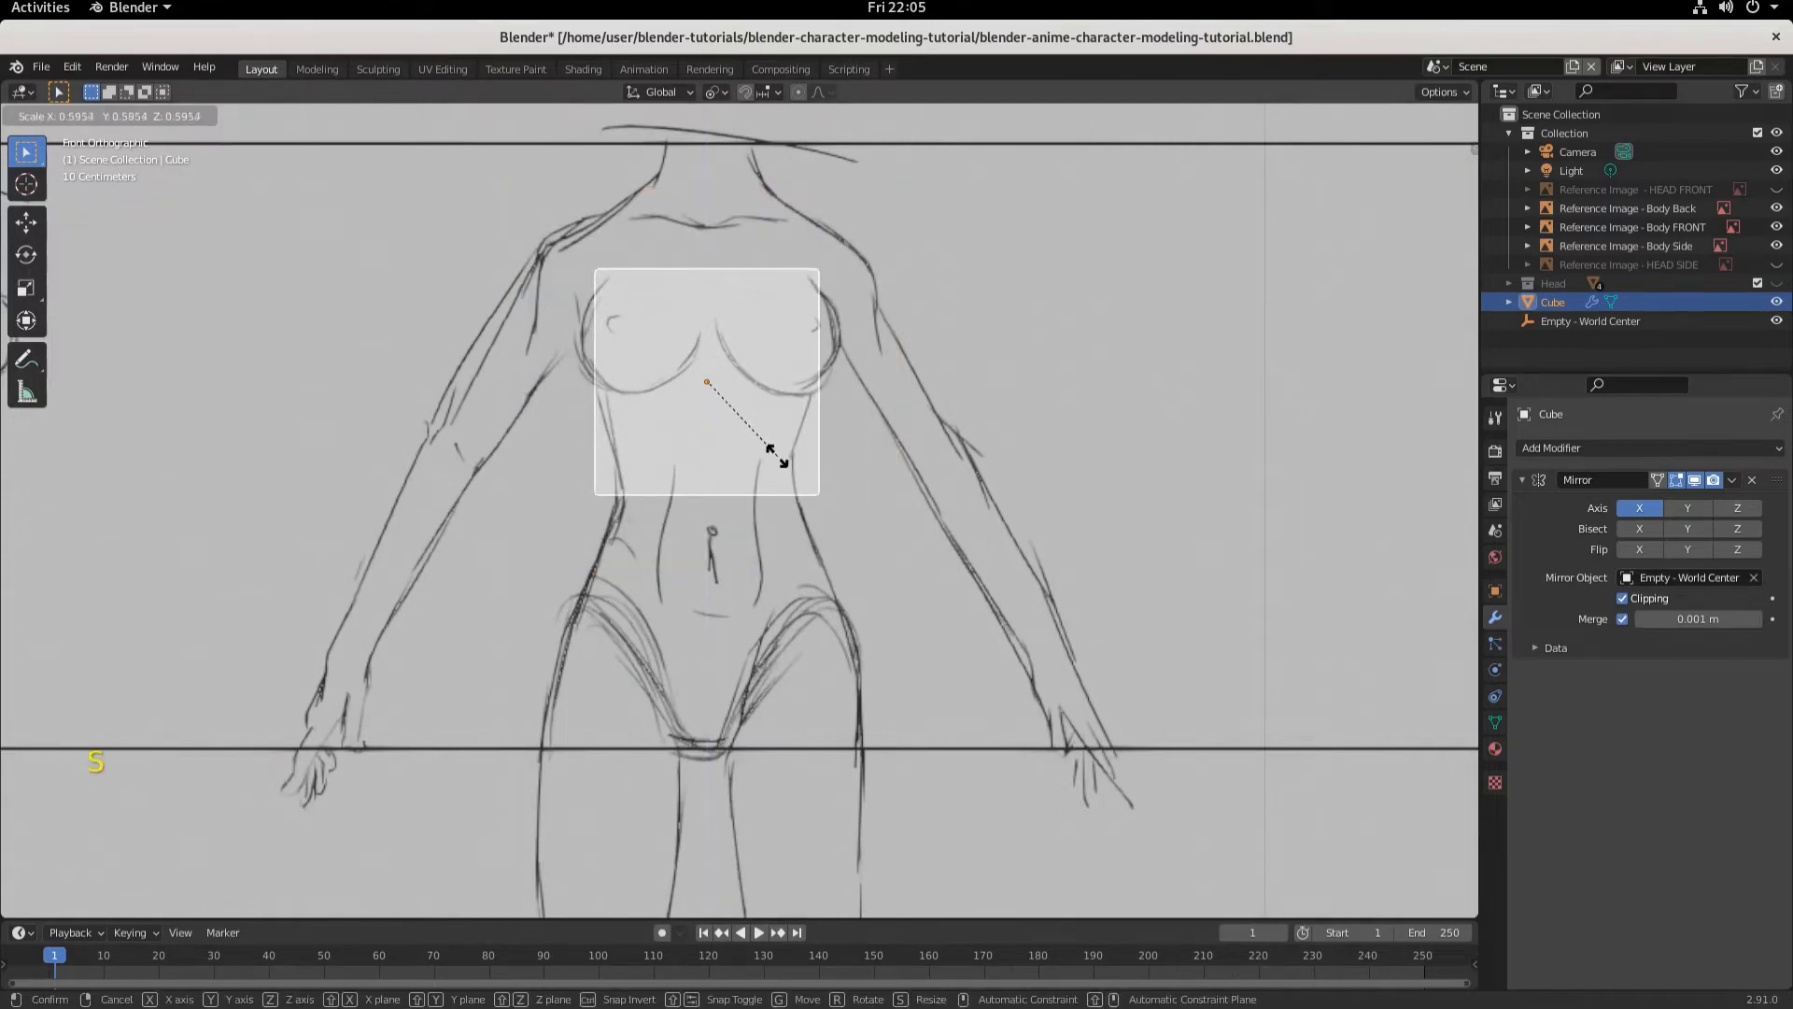
click(762, 454)
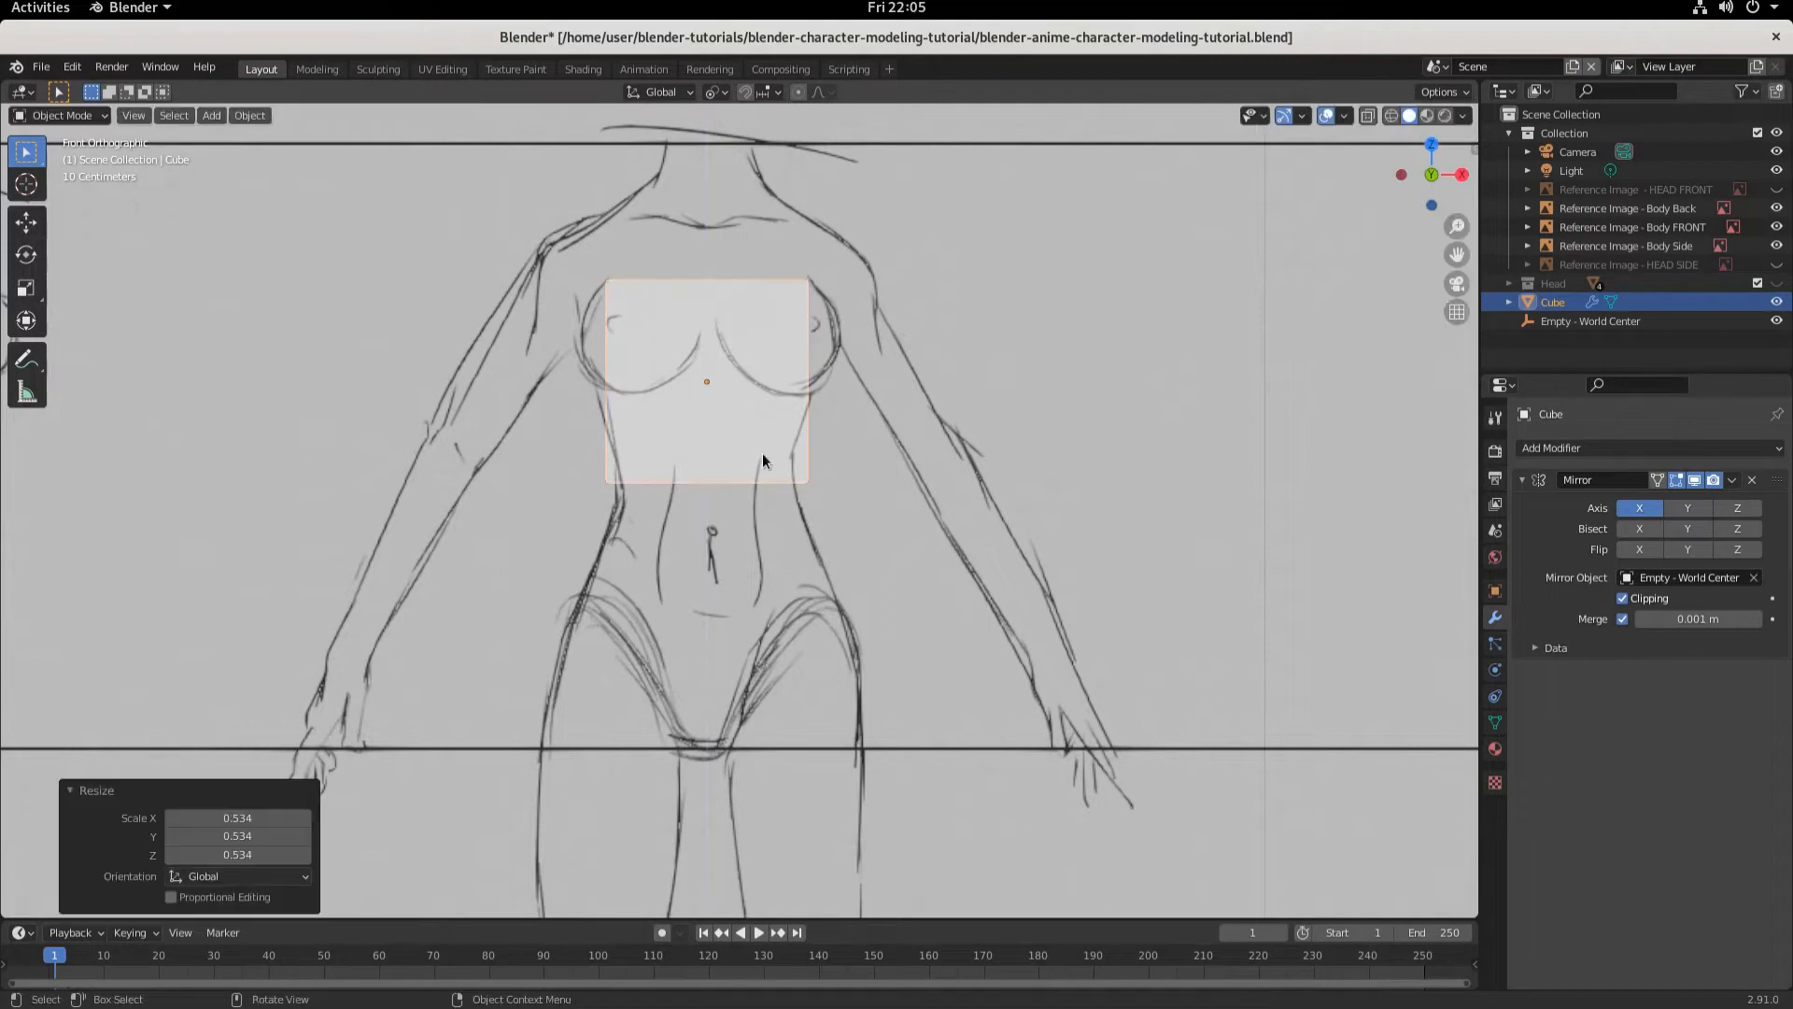
- In Edit Mode, turn off proportional editing and move the whole torso mesh up about 0.092 m along Z to the collarbone line
key(Tab)
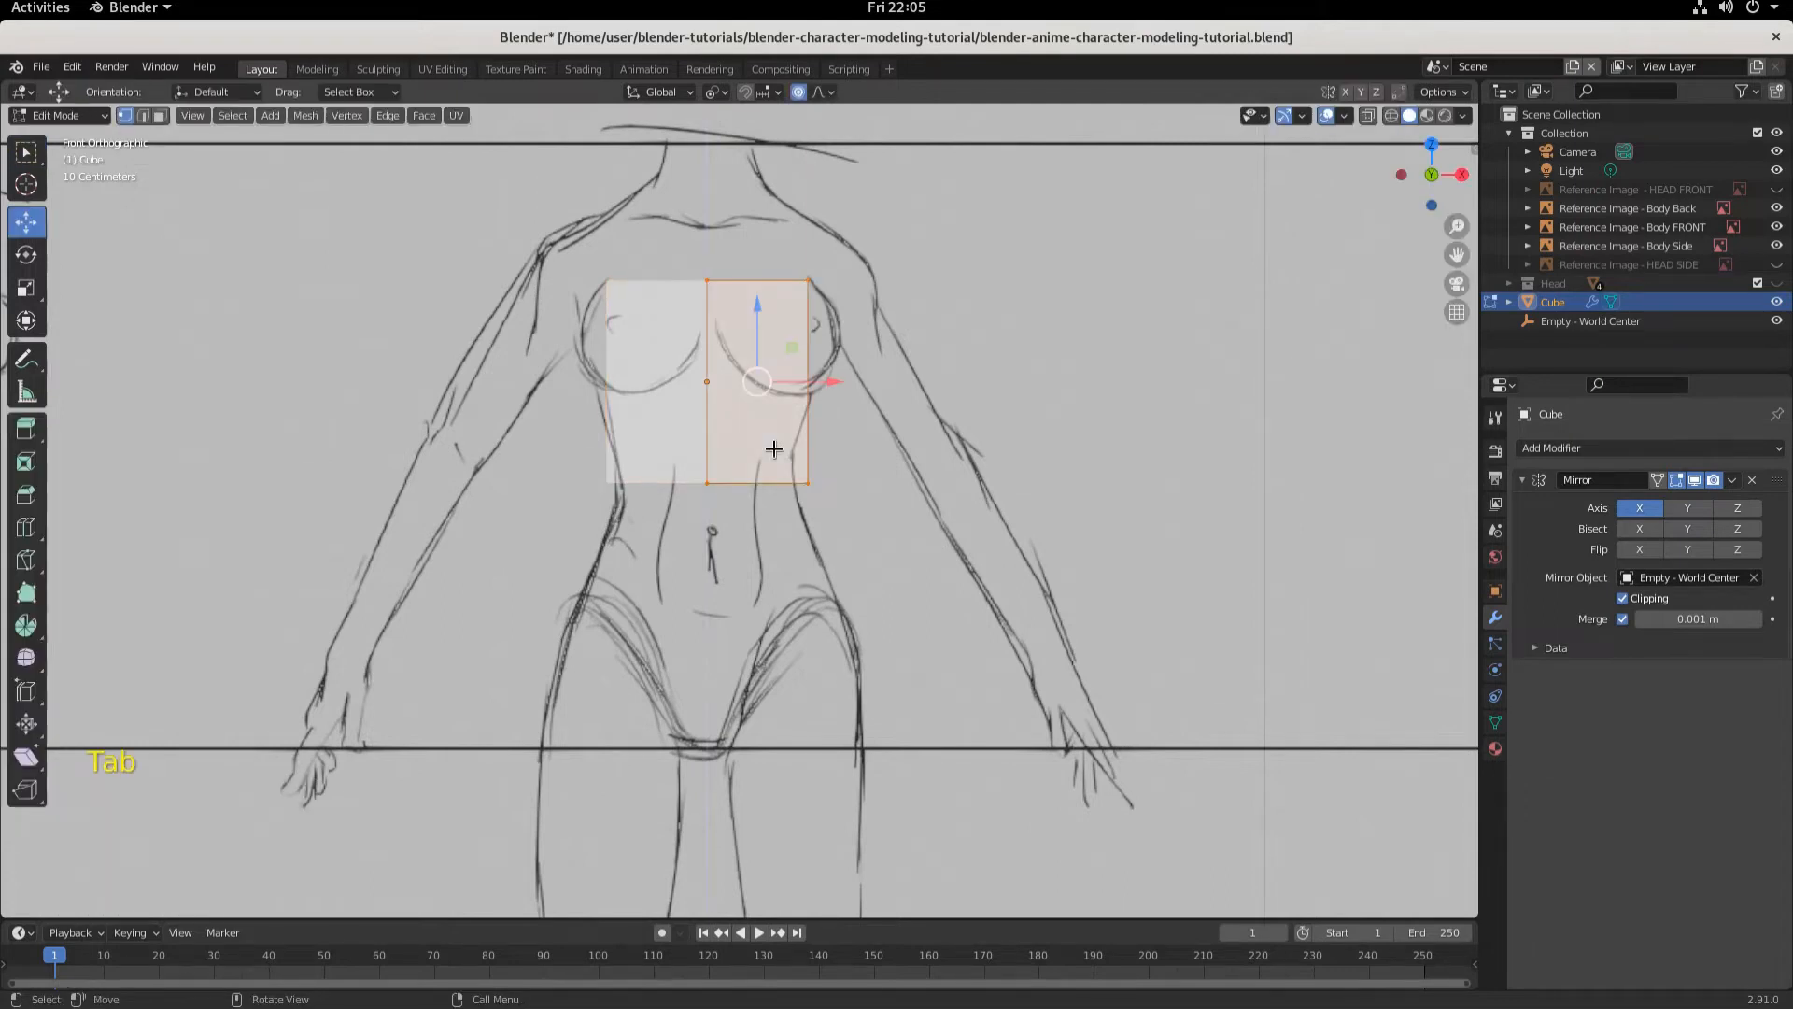
key(g)
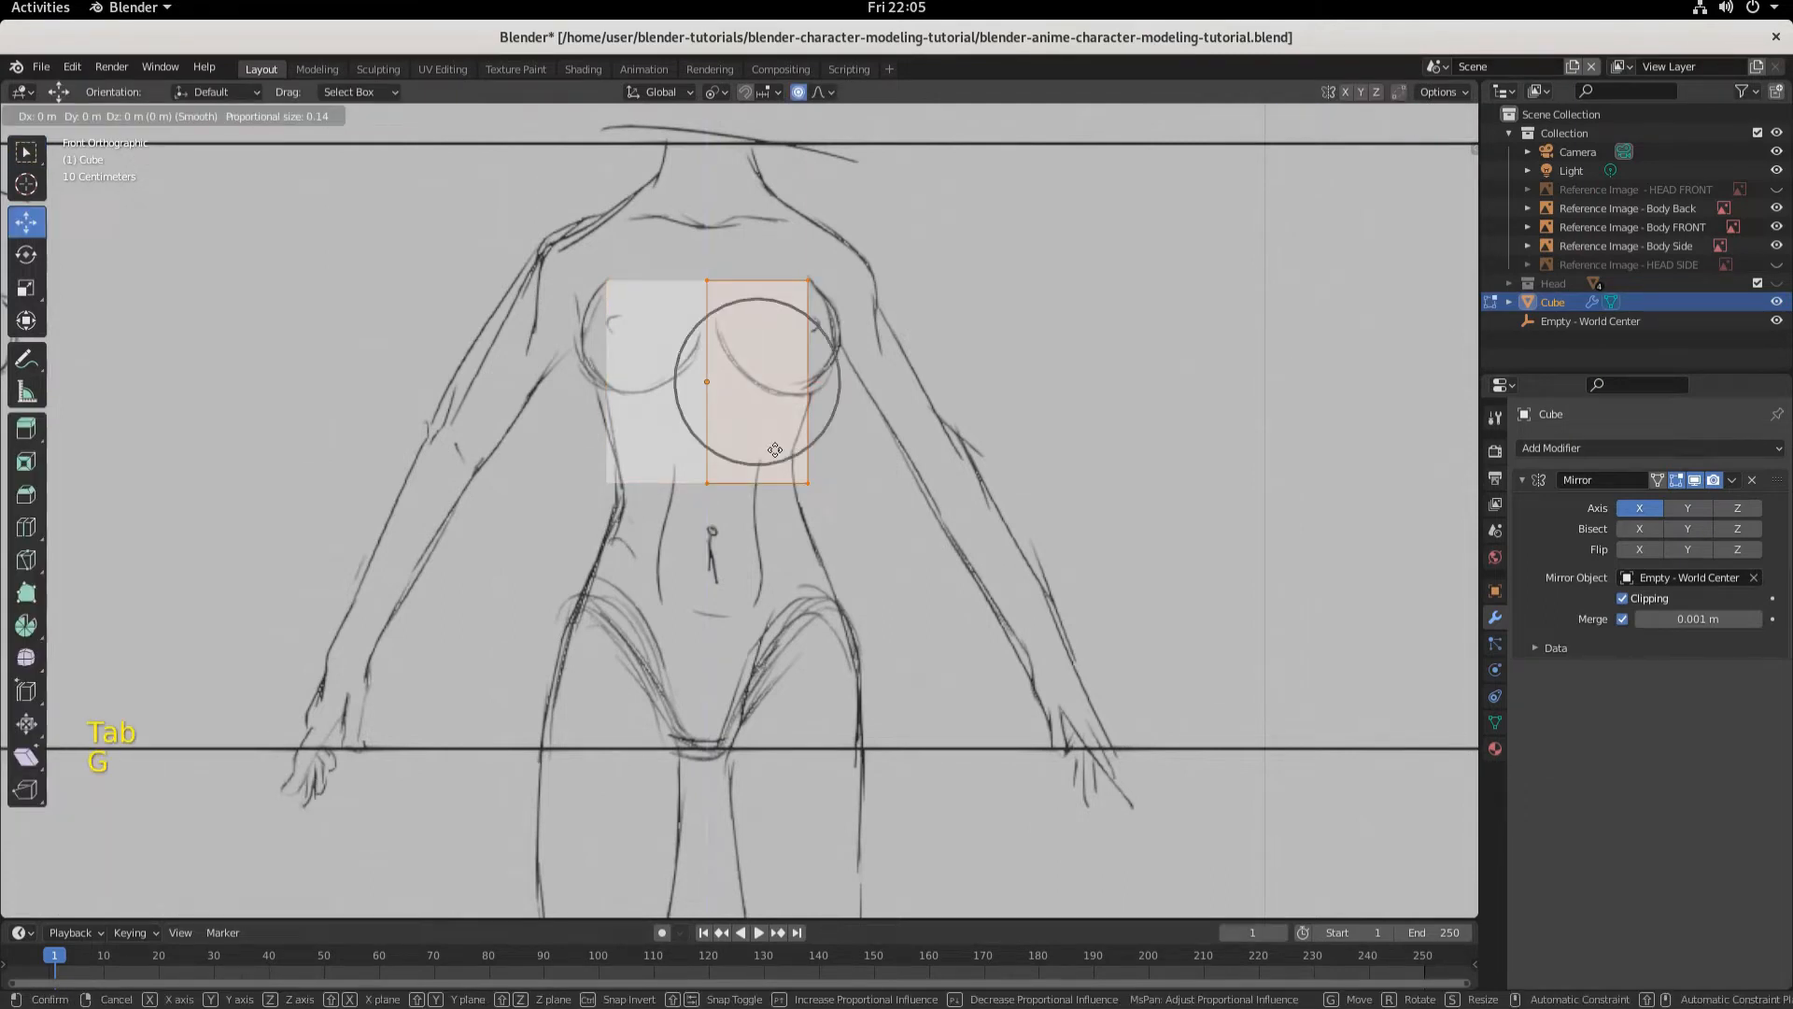
right_click(775, 449)
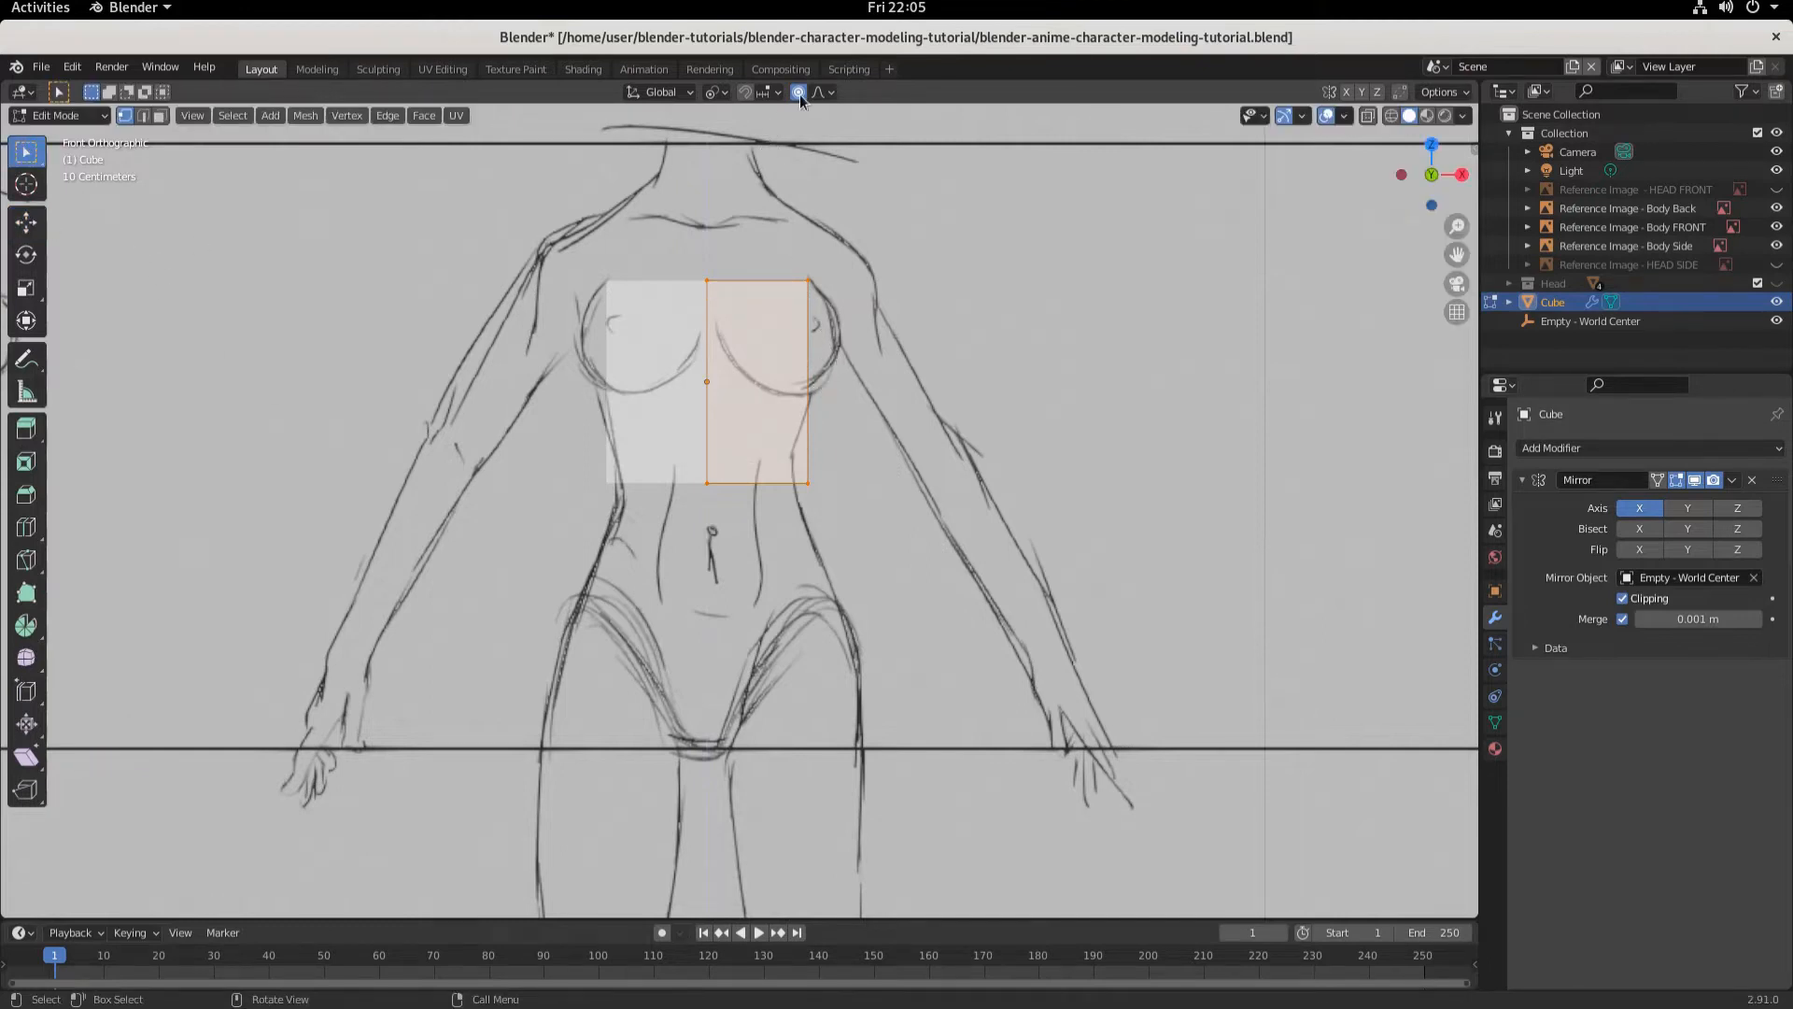
key(g)
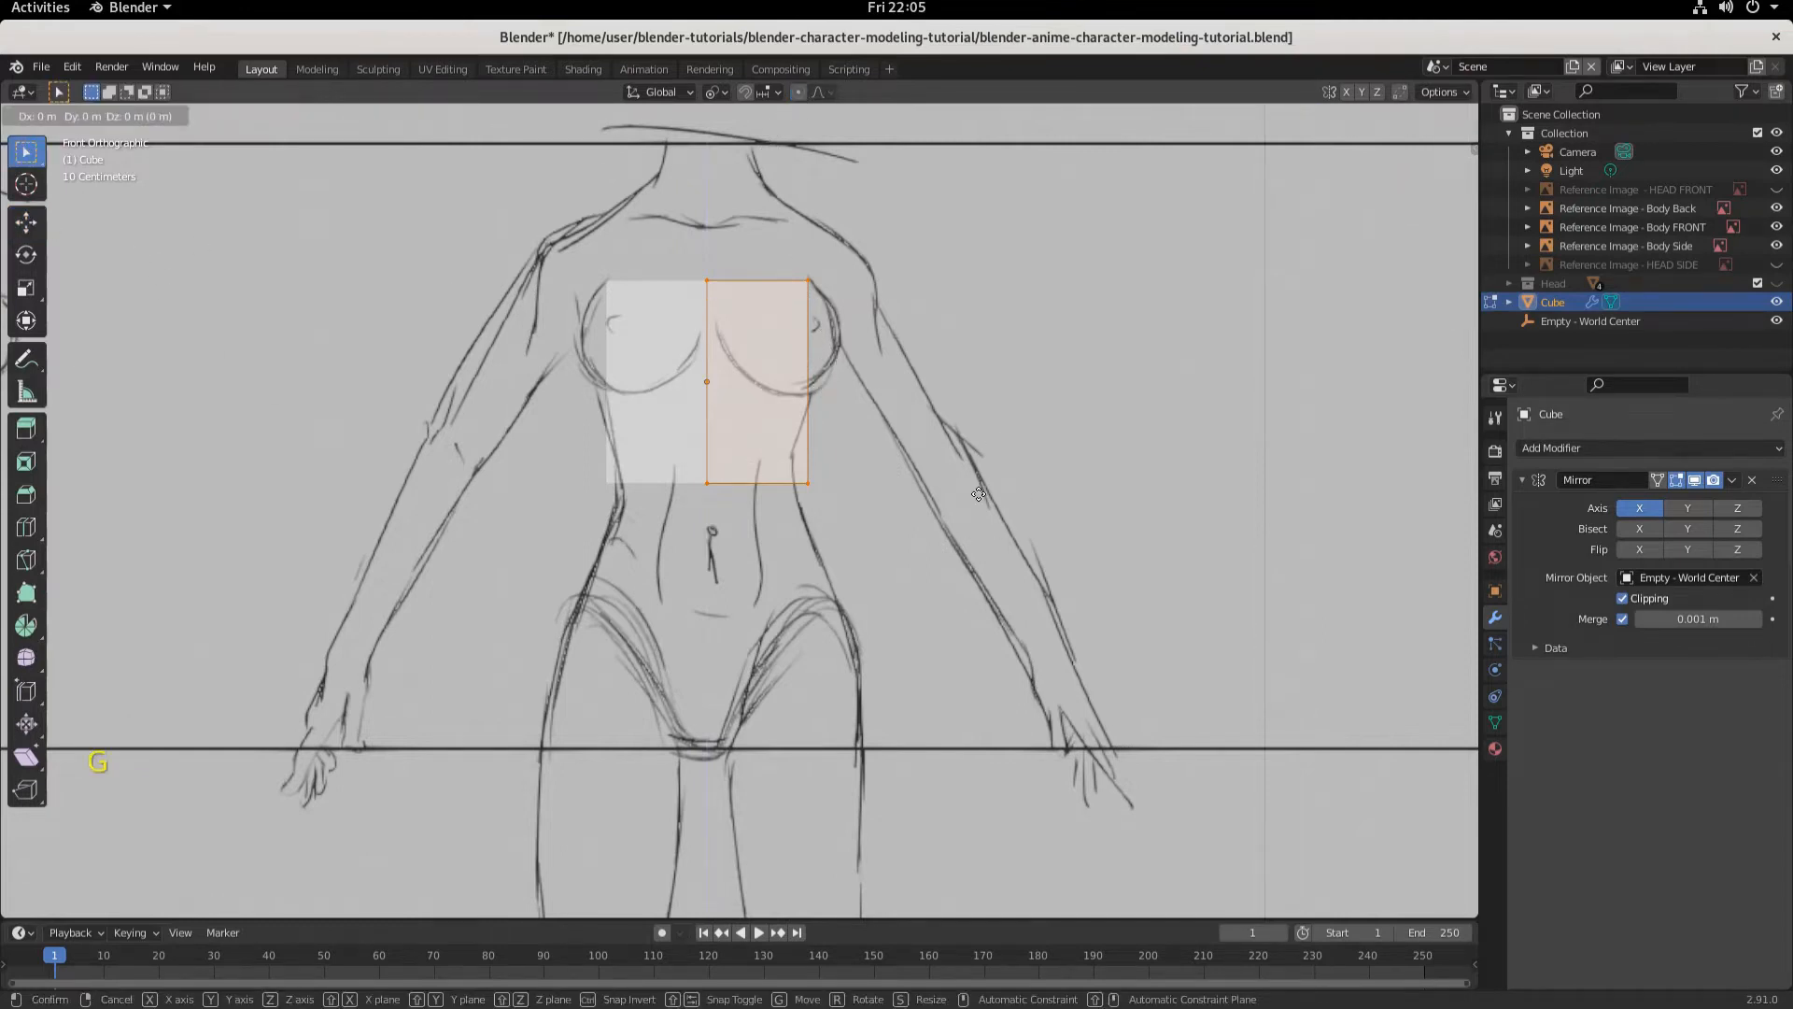
key(z)
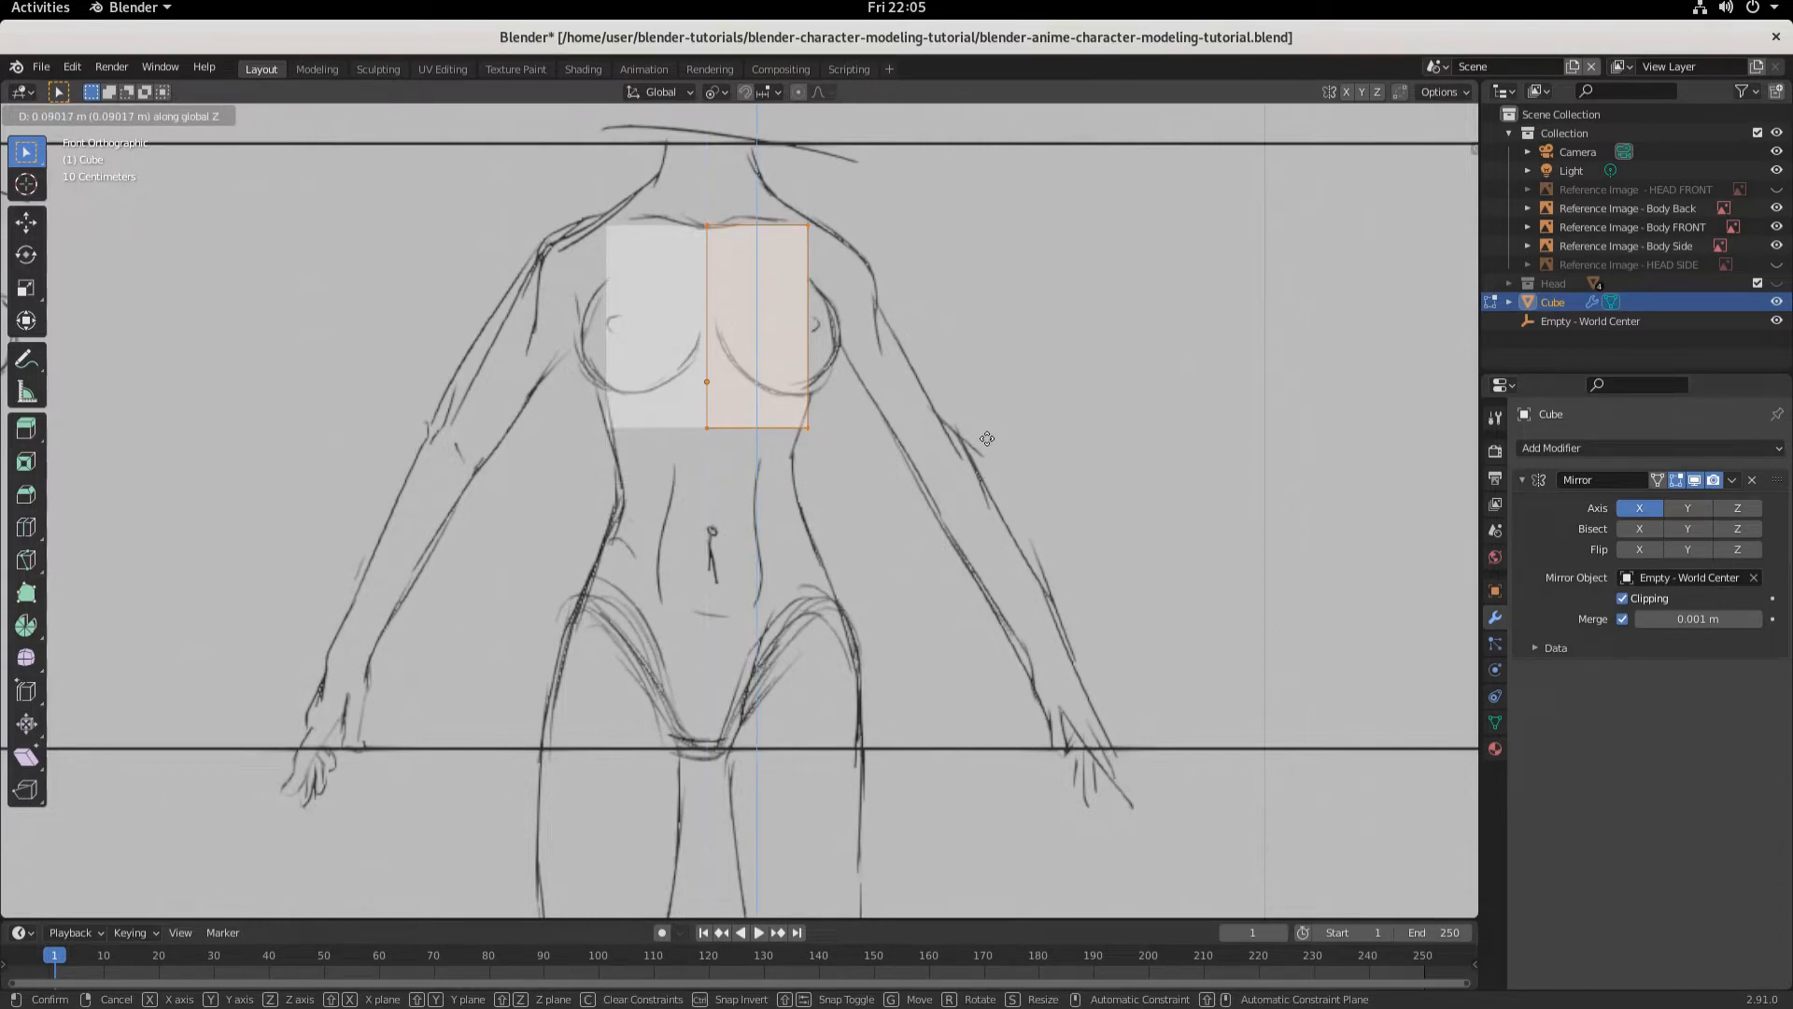
click(986, 438)
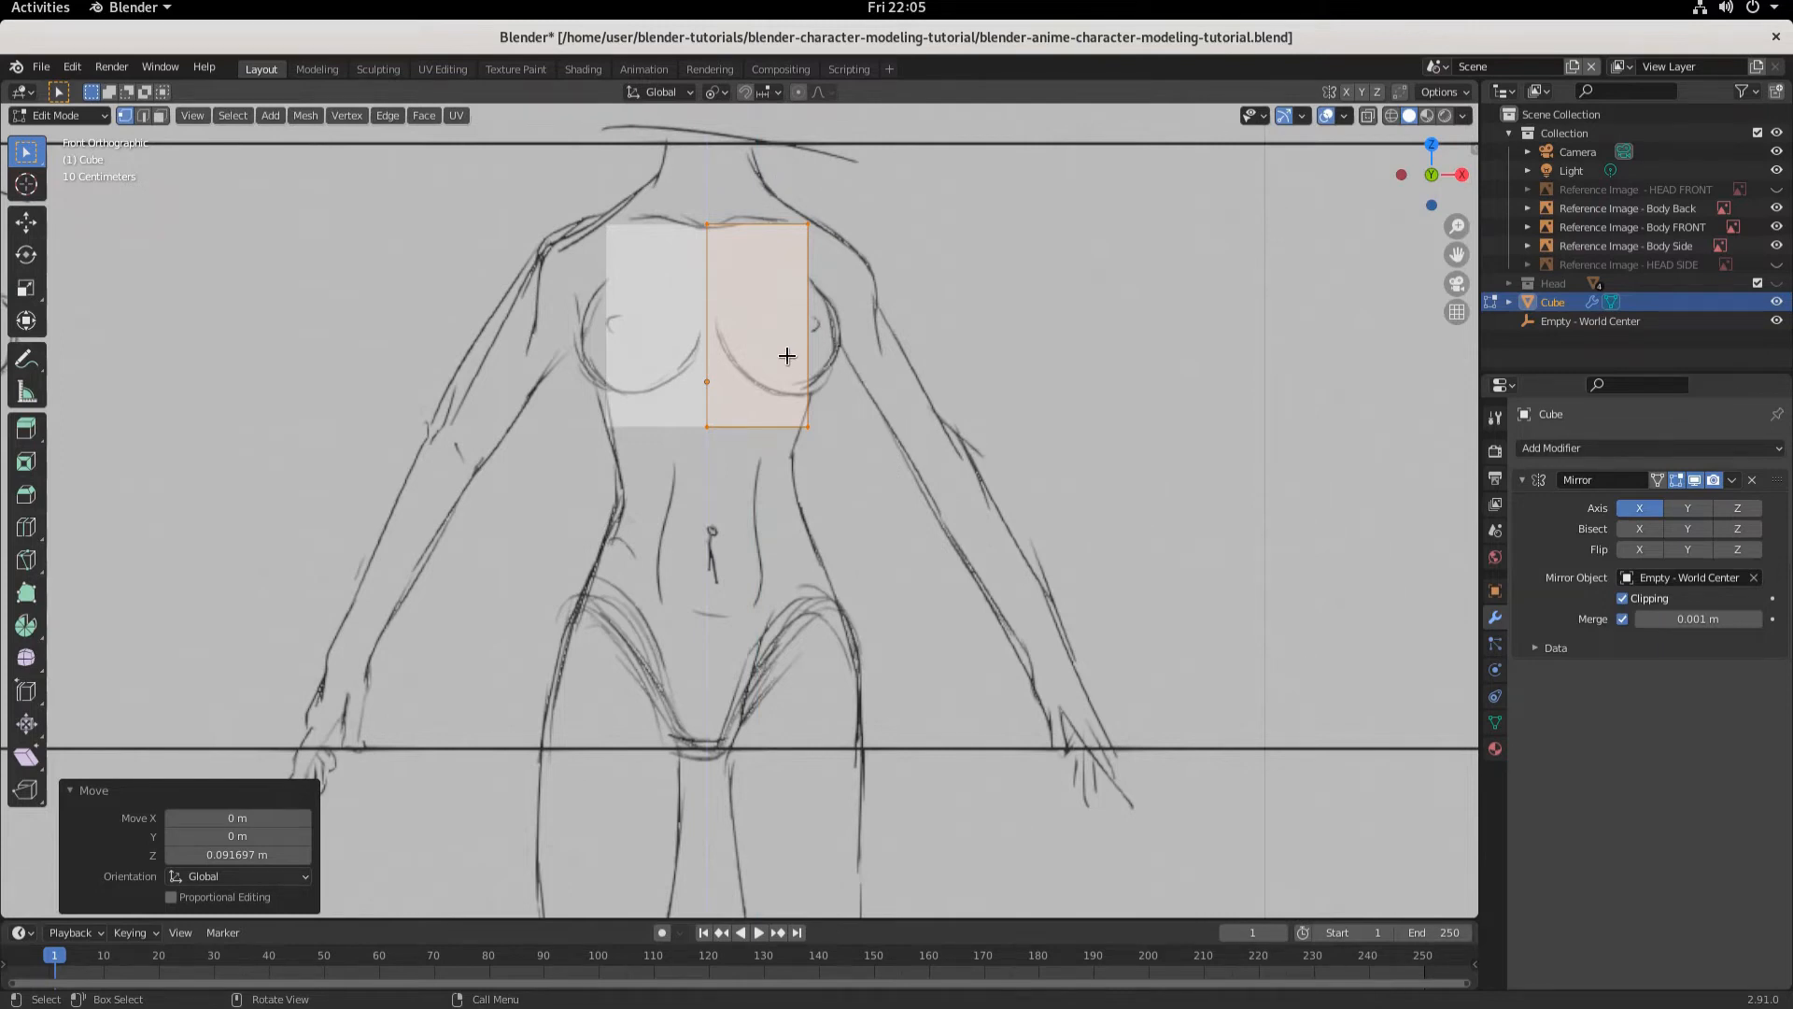
- In wireframe shading, raise the torso mesh's bottom vertices about 0.052 m along Z to the underside of the chest
drag(680, 404, 878, 460)
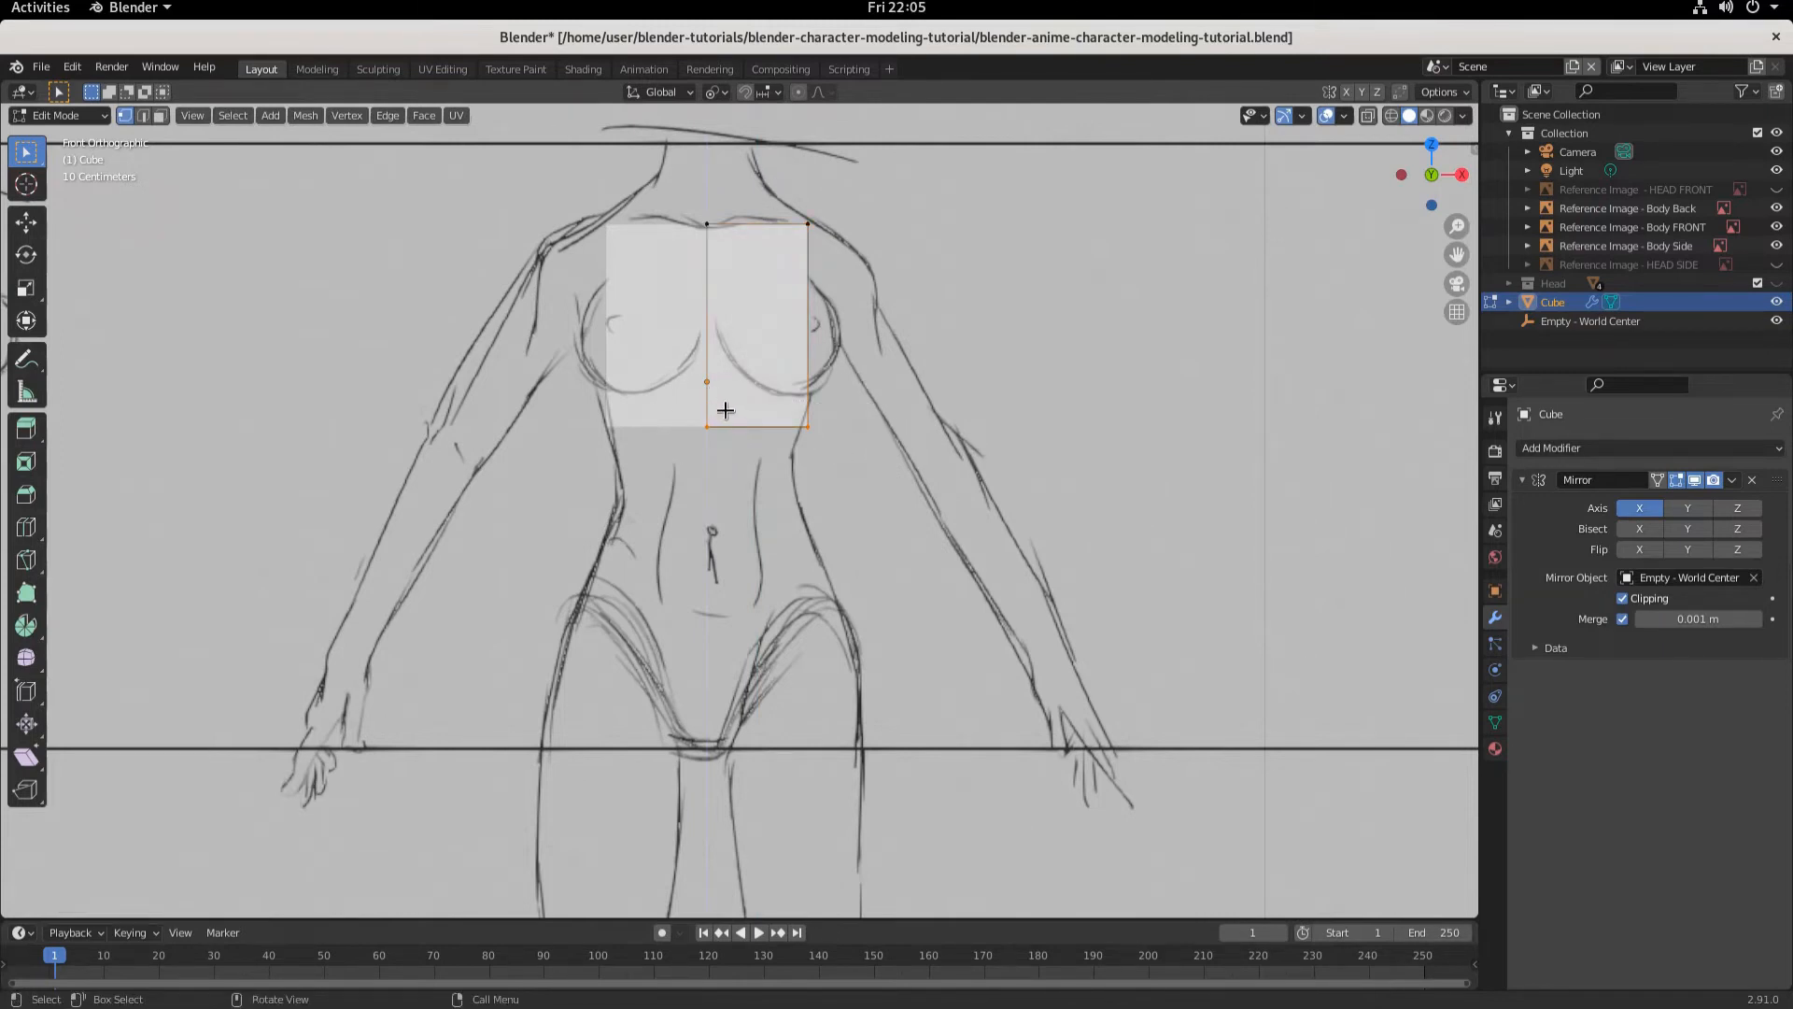
click(1392, 116)
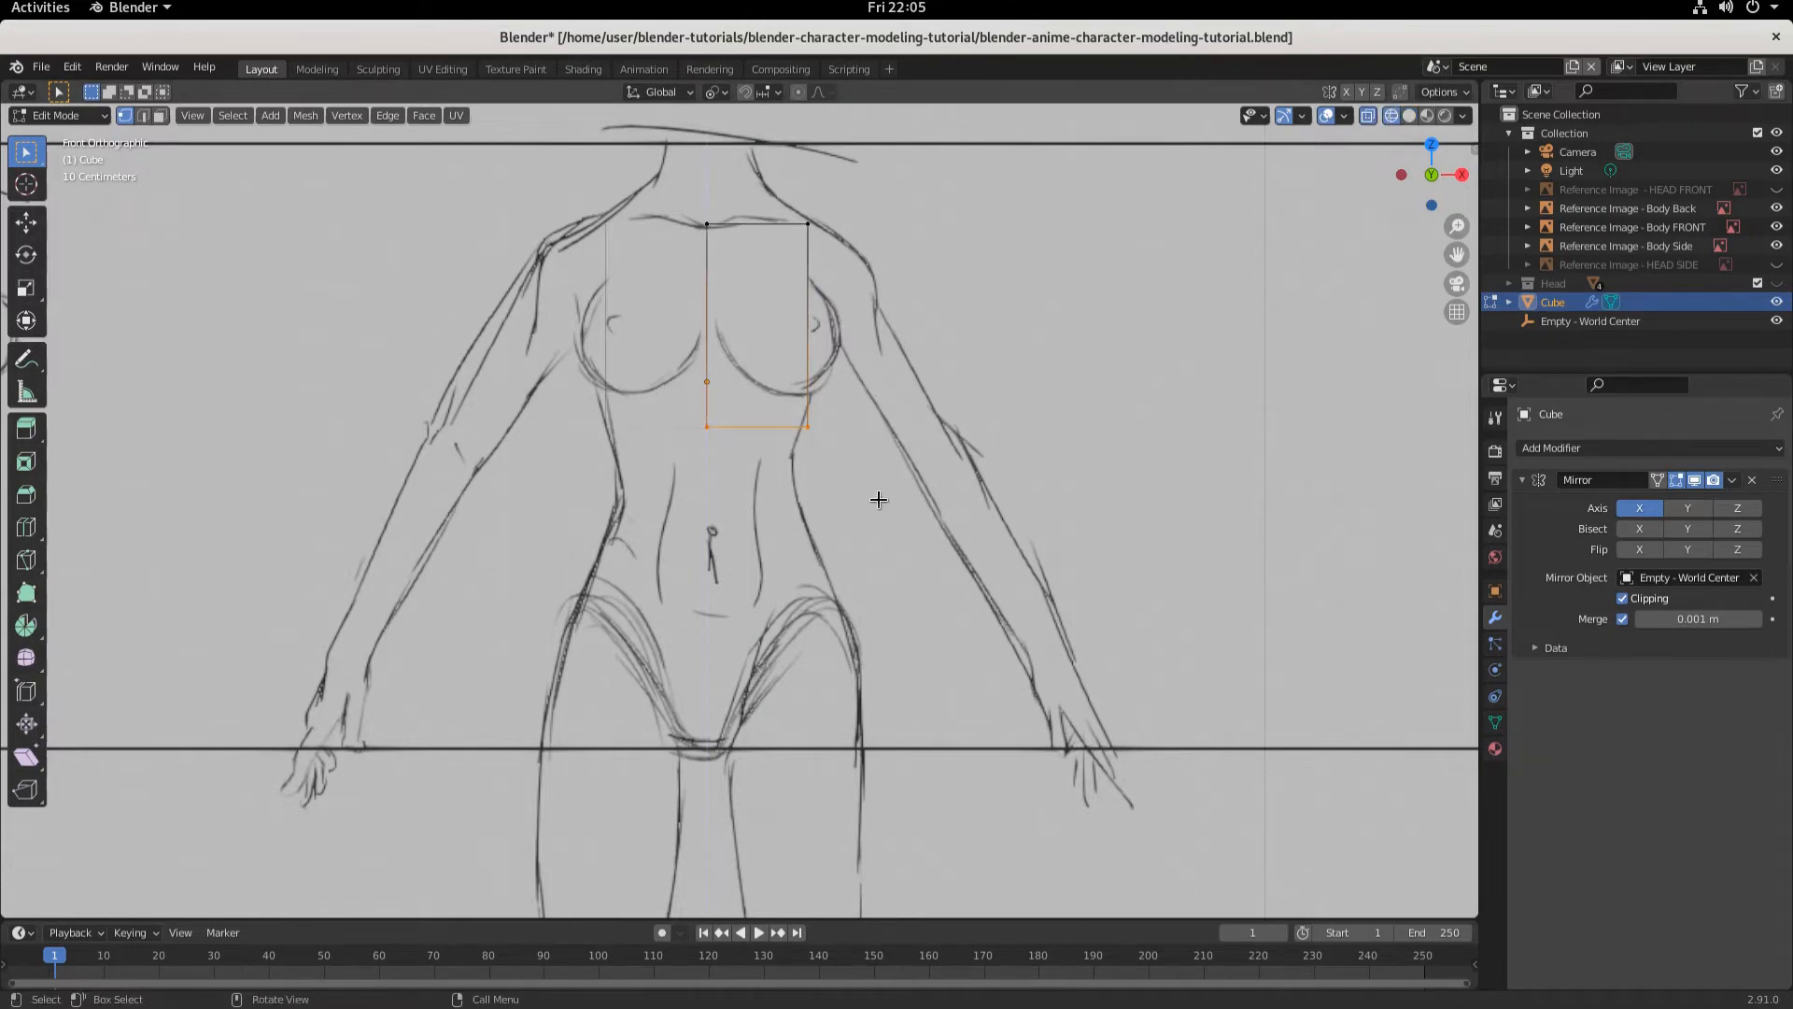
key(g)
key(z)
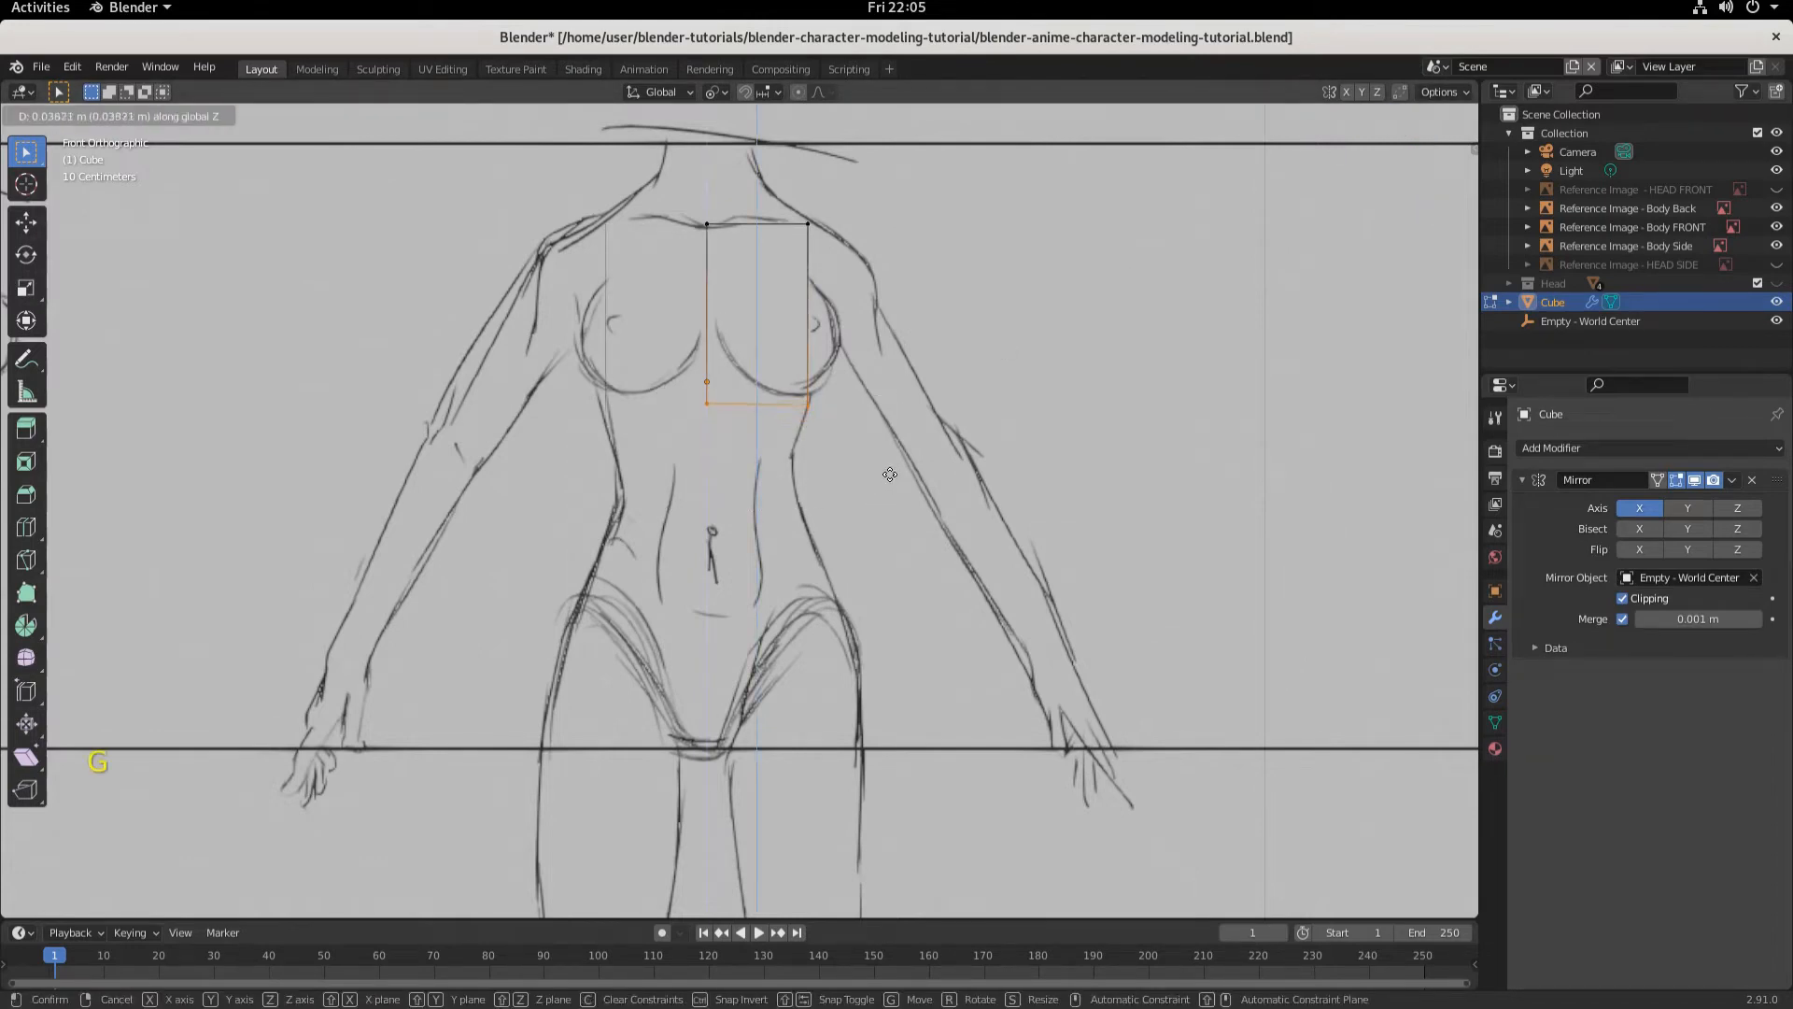
click(888, 467)
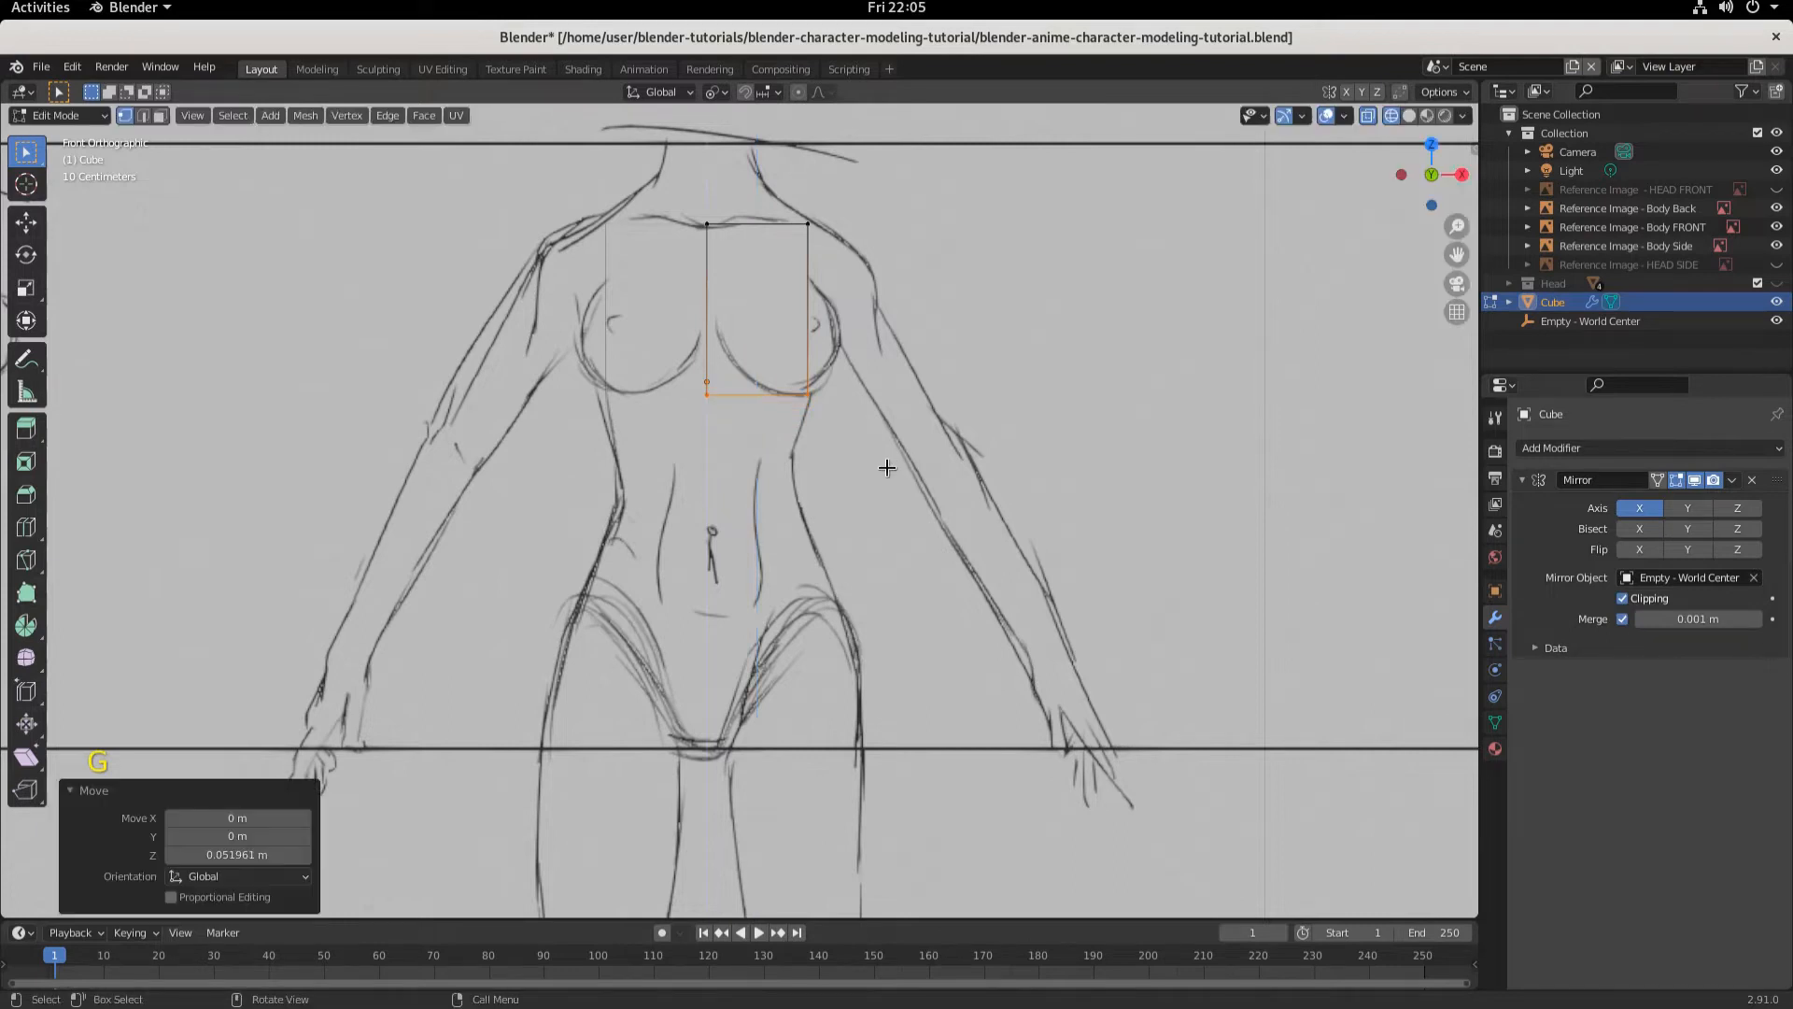
- In side view, move the torso mesh's top back vertices about 0.07 m up and 0.08 m forward to the upper back outline
key(KP_3)
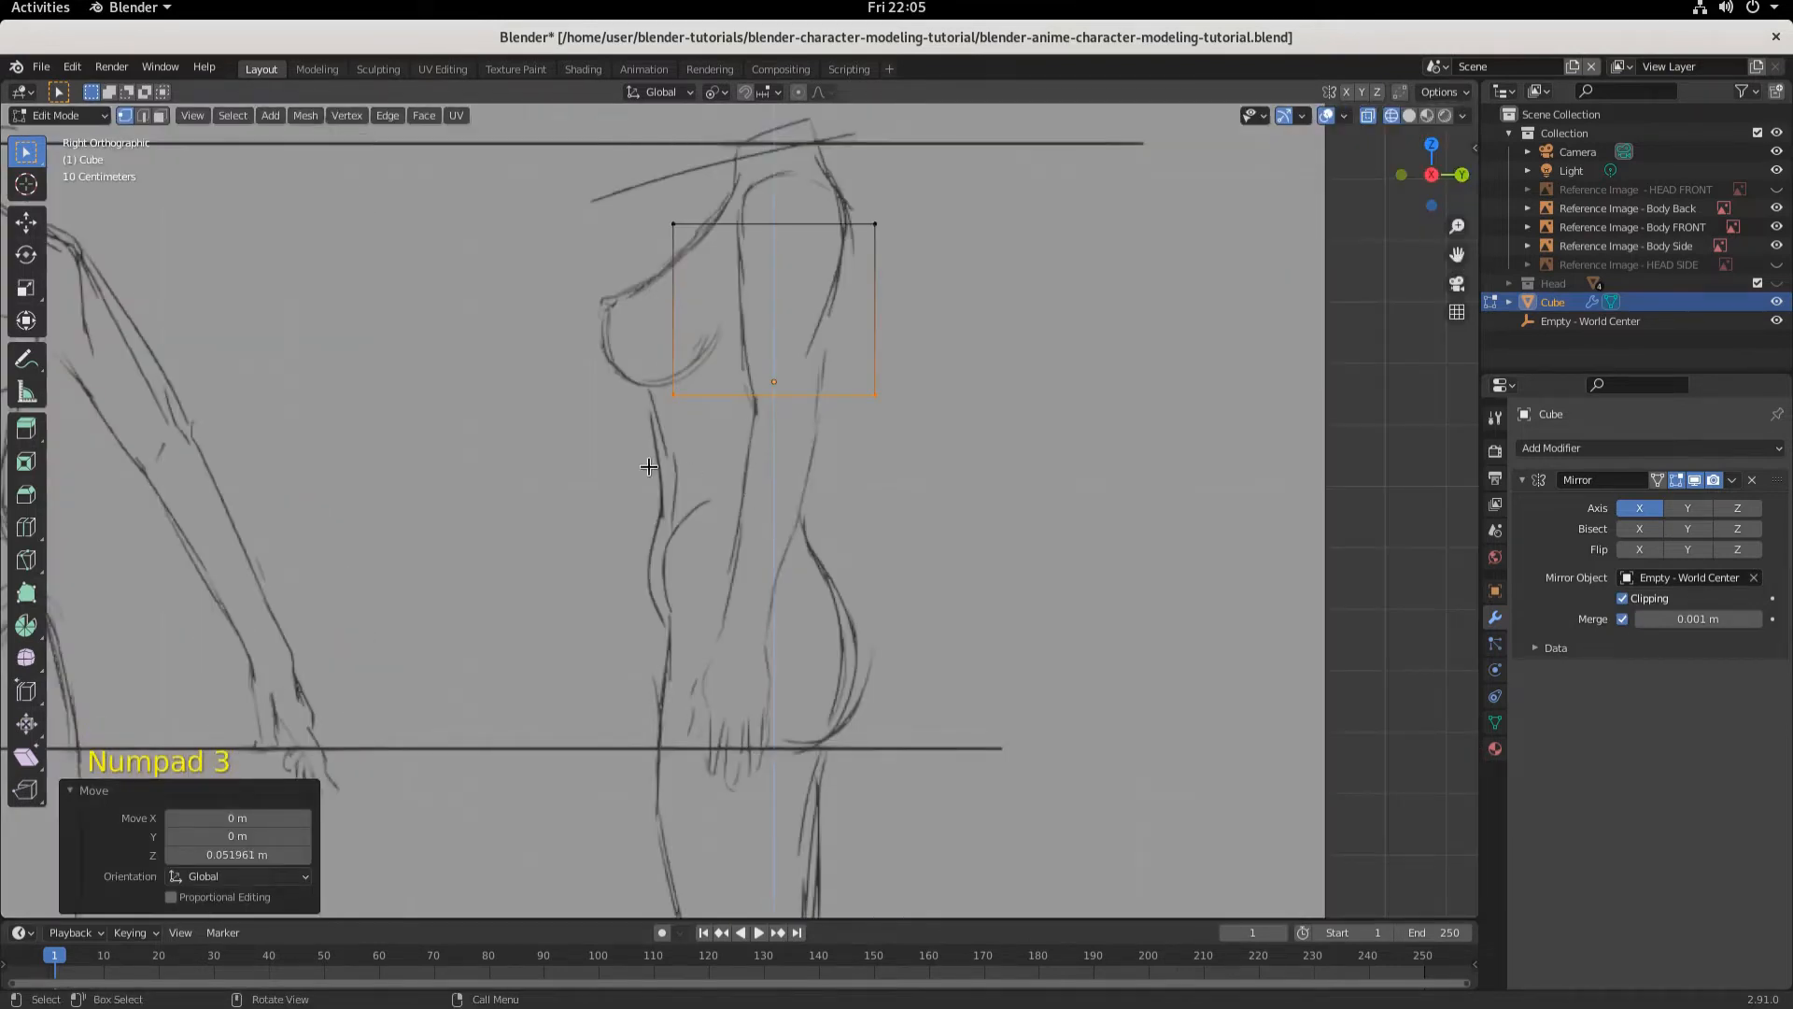
drag(624, 175, 902, 249)
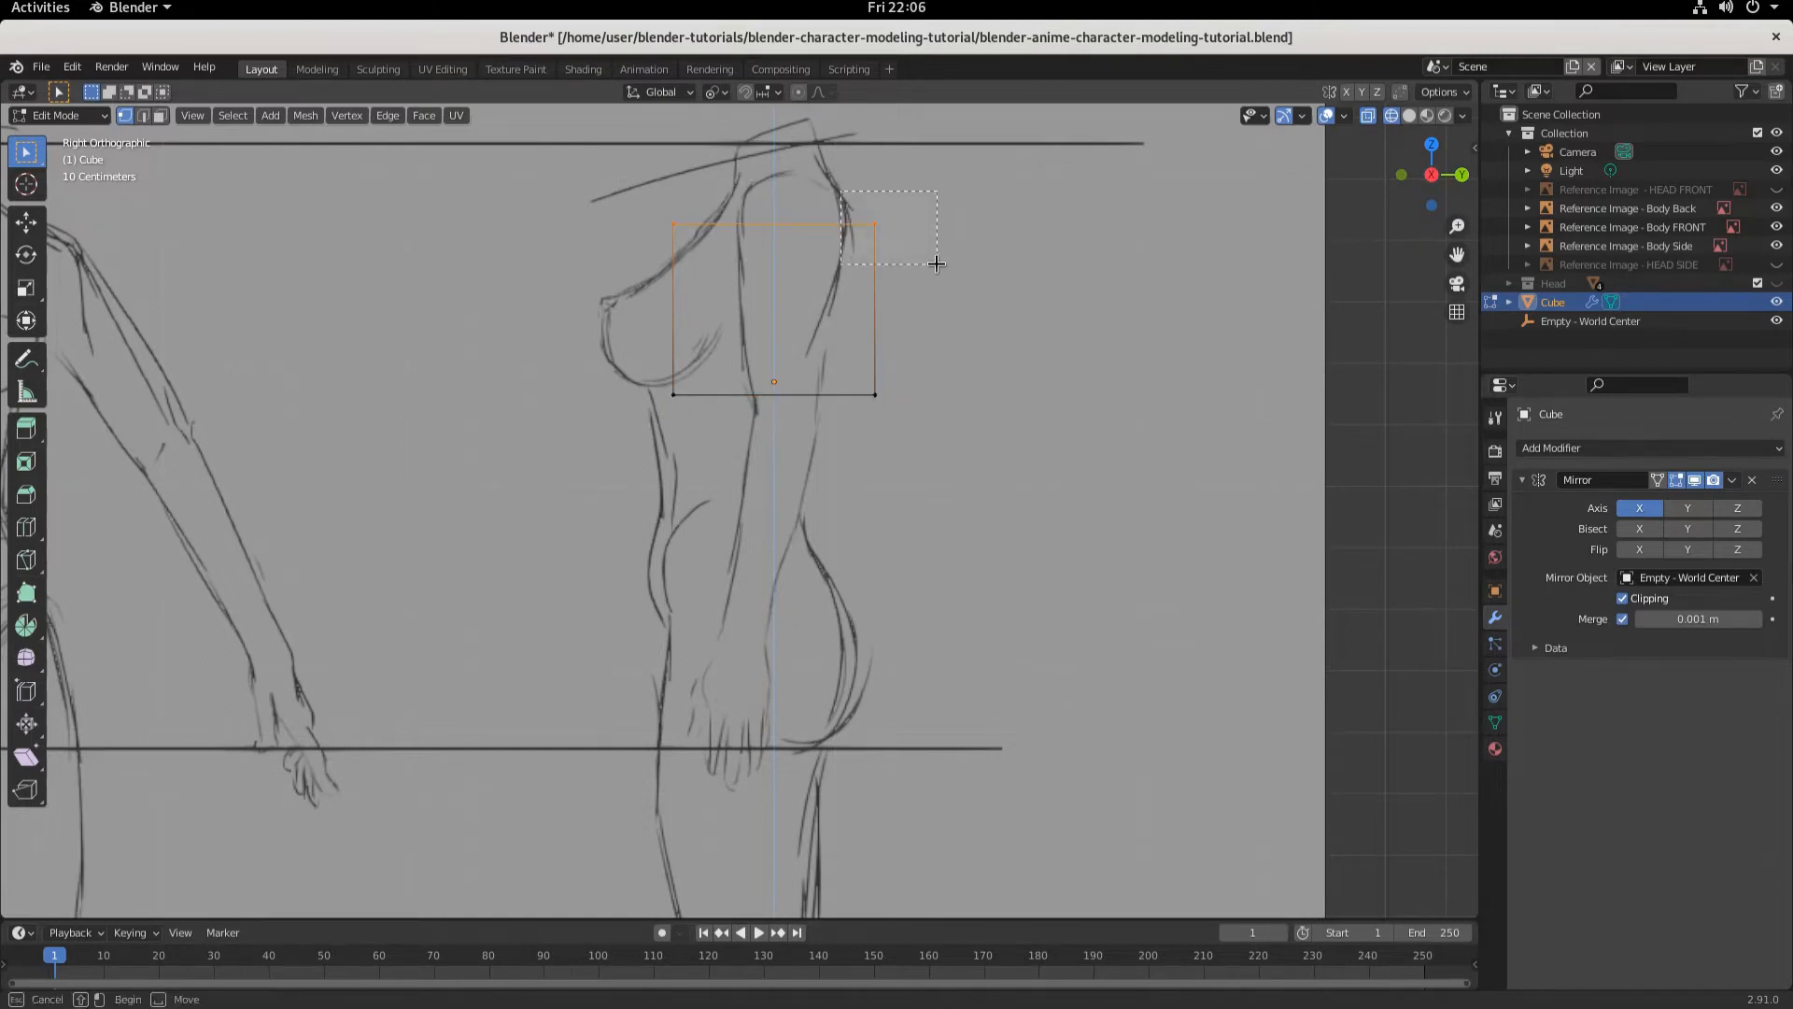
click(936, 264)
key(g)
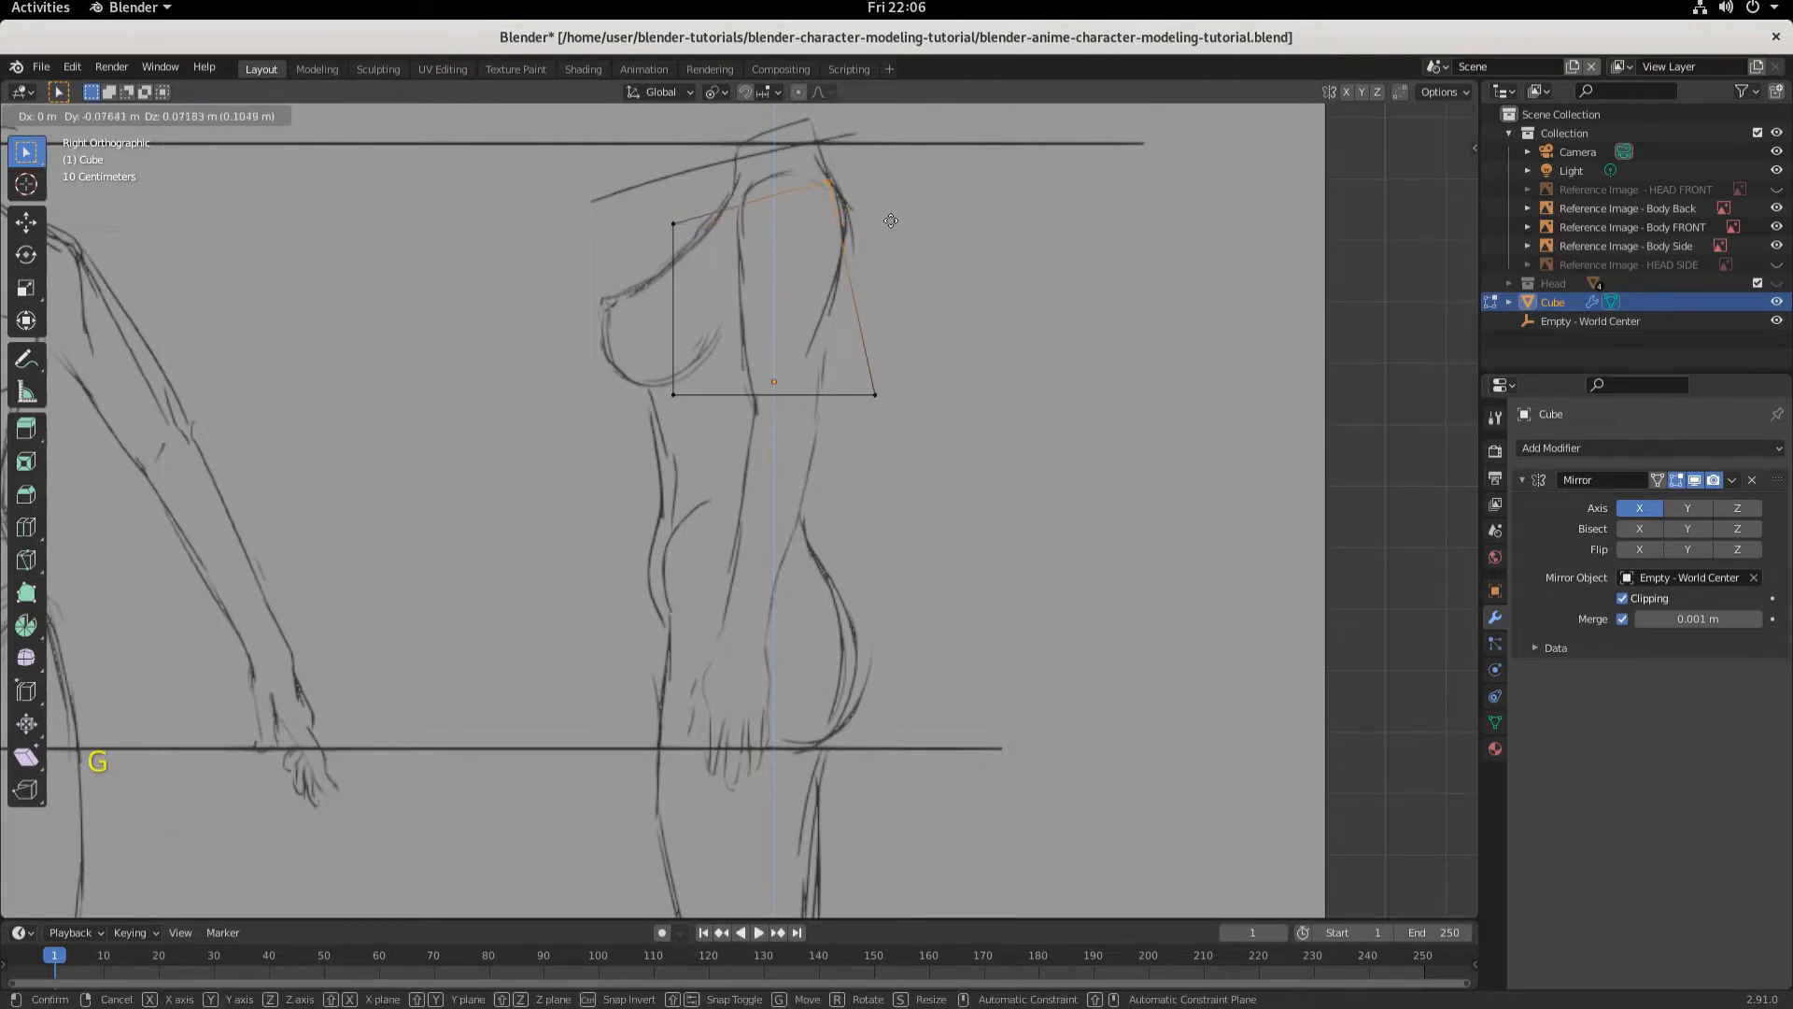
click(893, 218)
- Move the torso mesh's top front vertices backward onto the upper chest outline and activate the Move tool
mouse_move(622, 208)
mouse_down()
mouse_move(691, 222)
mouse_move(701, 268)
mouse_move(753, 227)
mouse_move(787, 227)
mouse_up()
key(shift+space)
key(g)
- Shift the bottom front vertices forward to the underbust outline and the bottom back vertices about 0.093 m forward along Y to the back outline
click(673, 394)
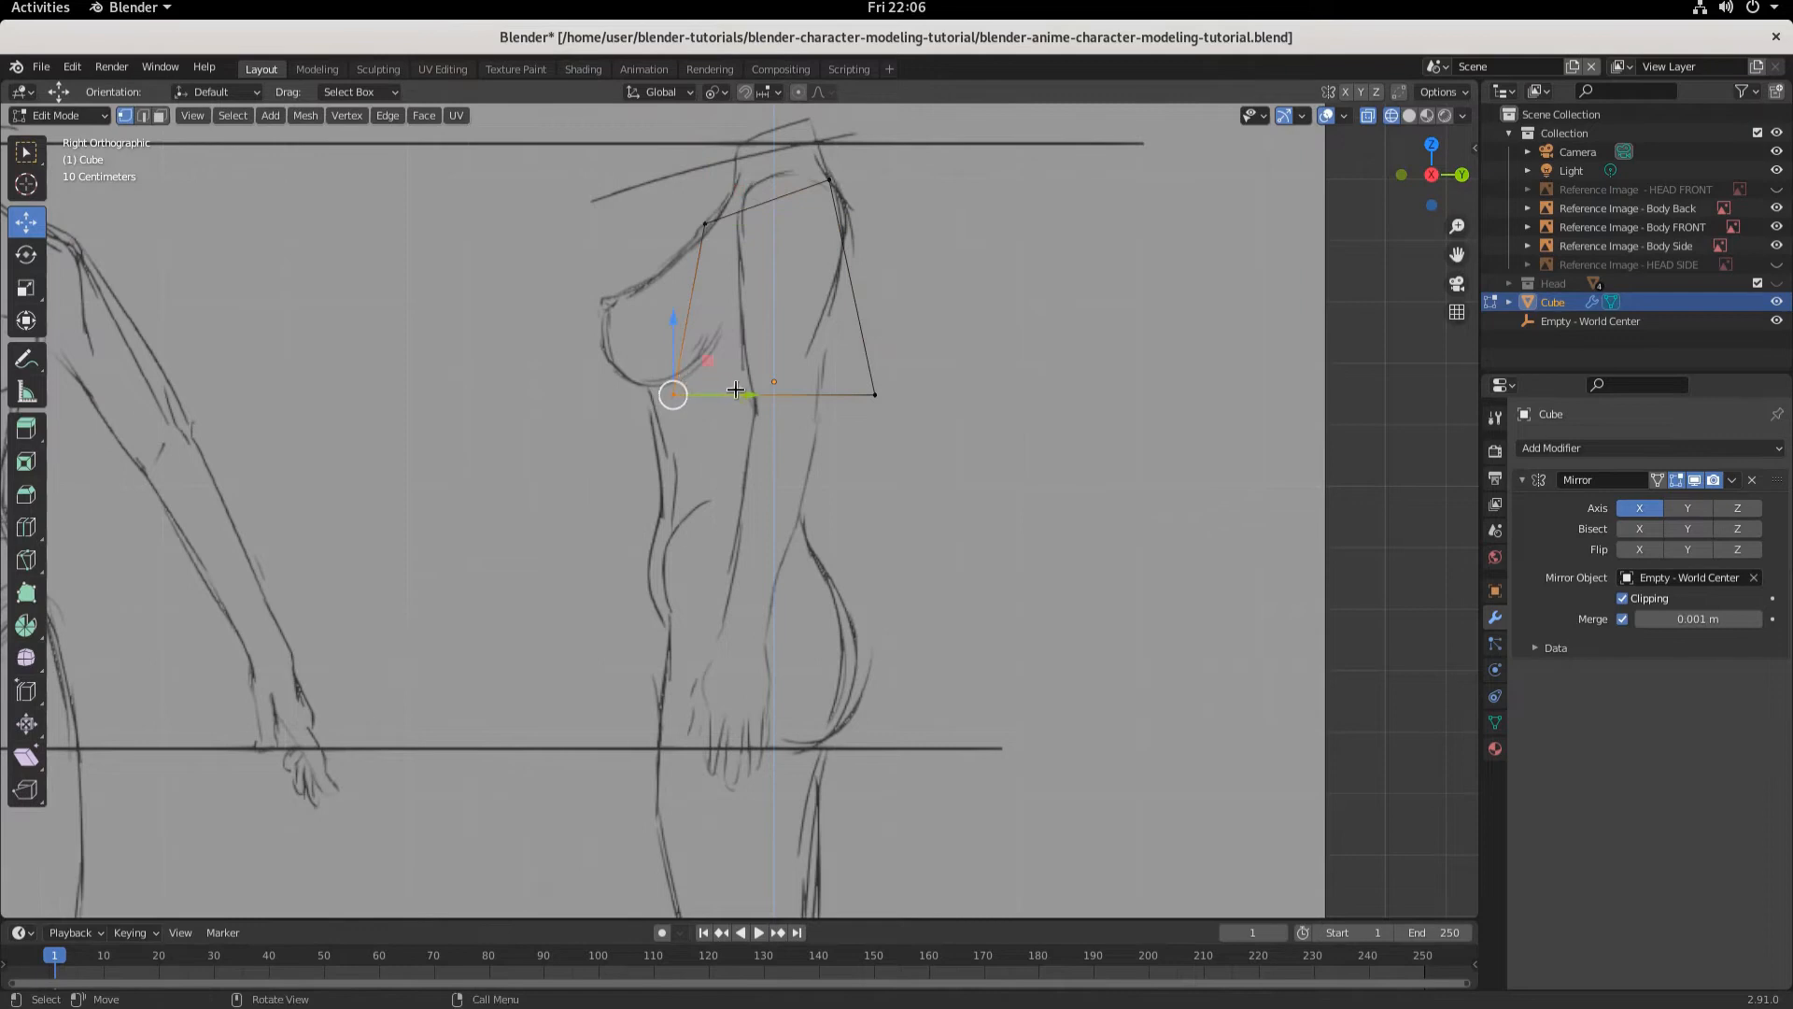
drag(753, 394, 965, 392)
key(g)
key(y)
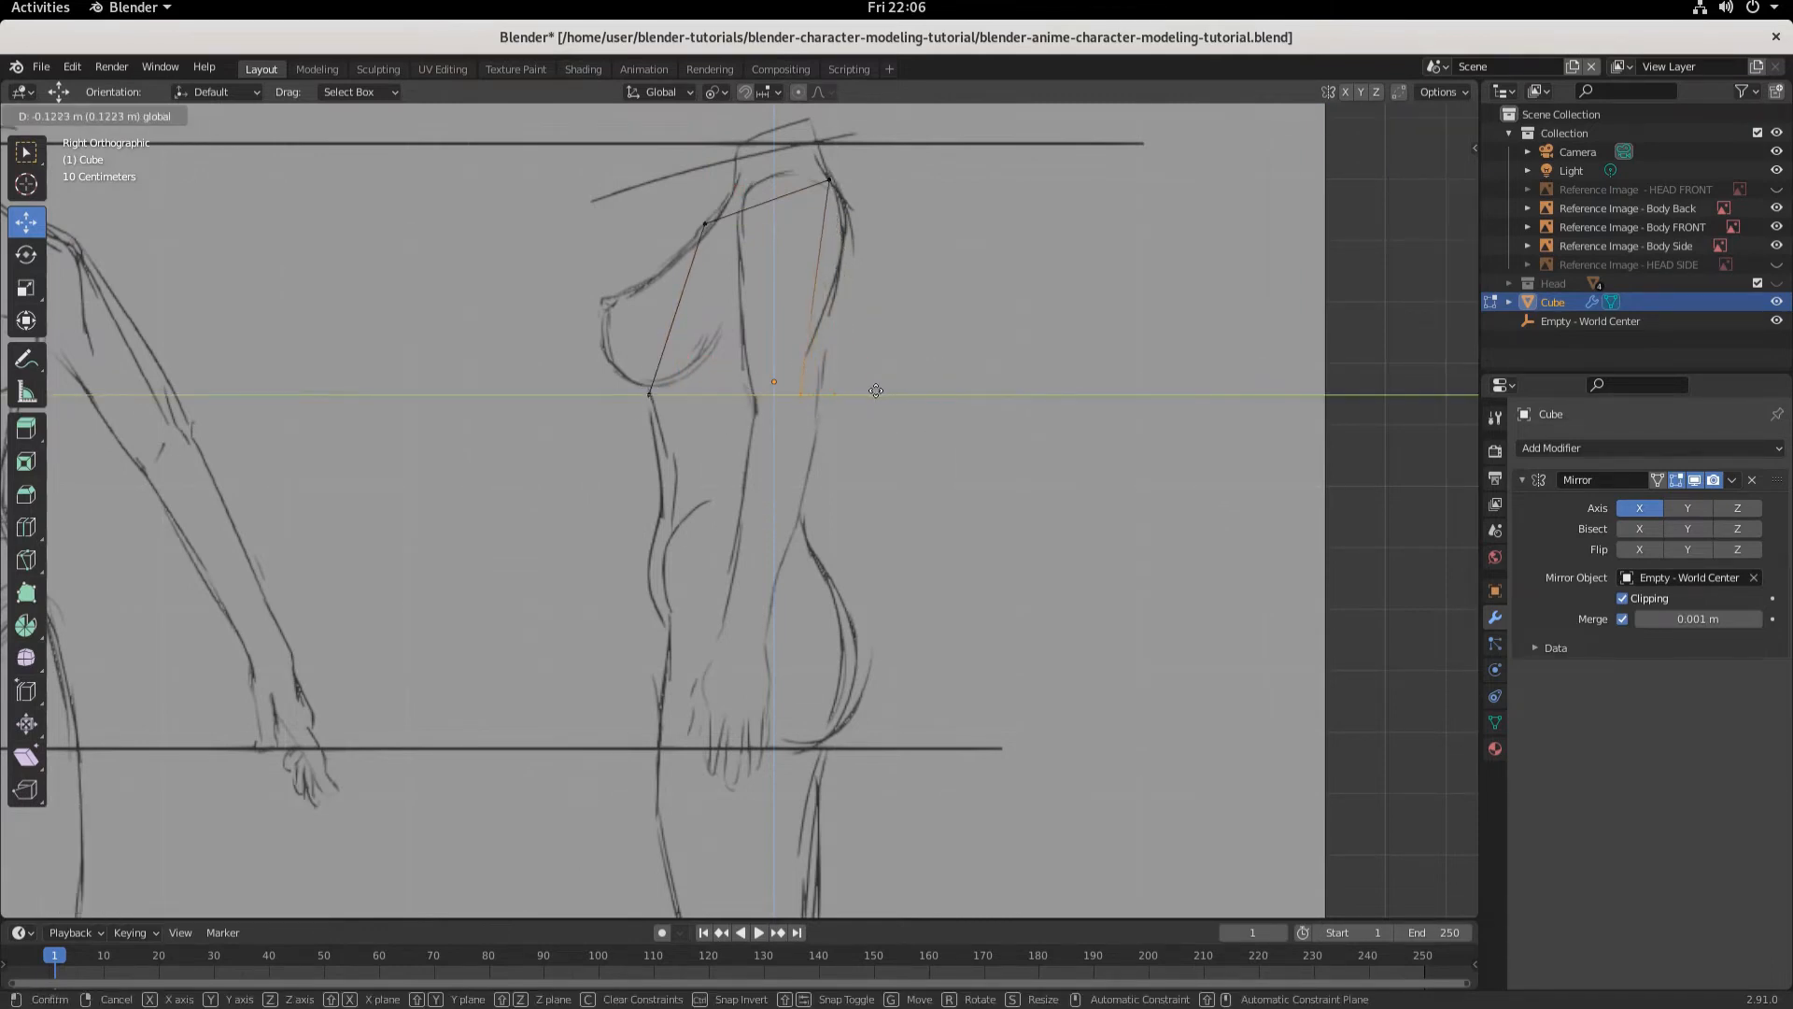
click(894, 386)
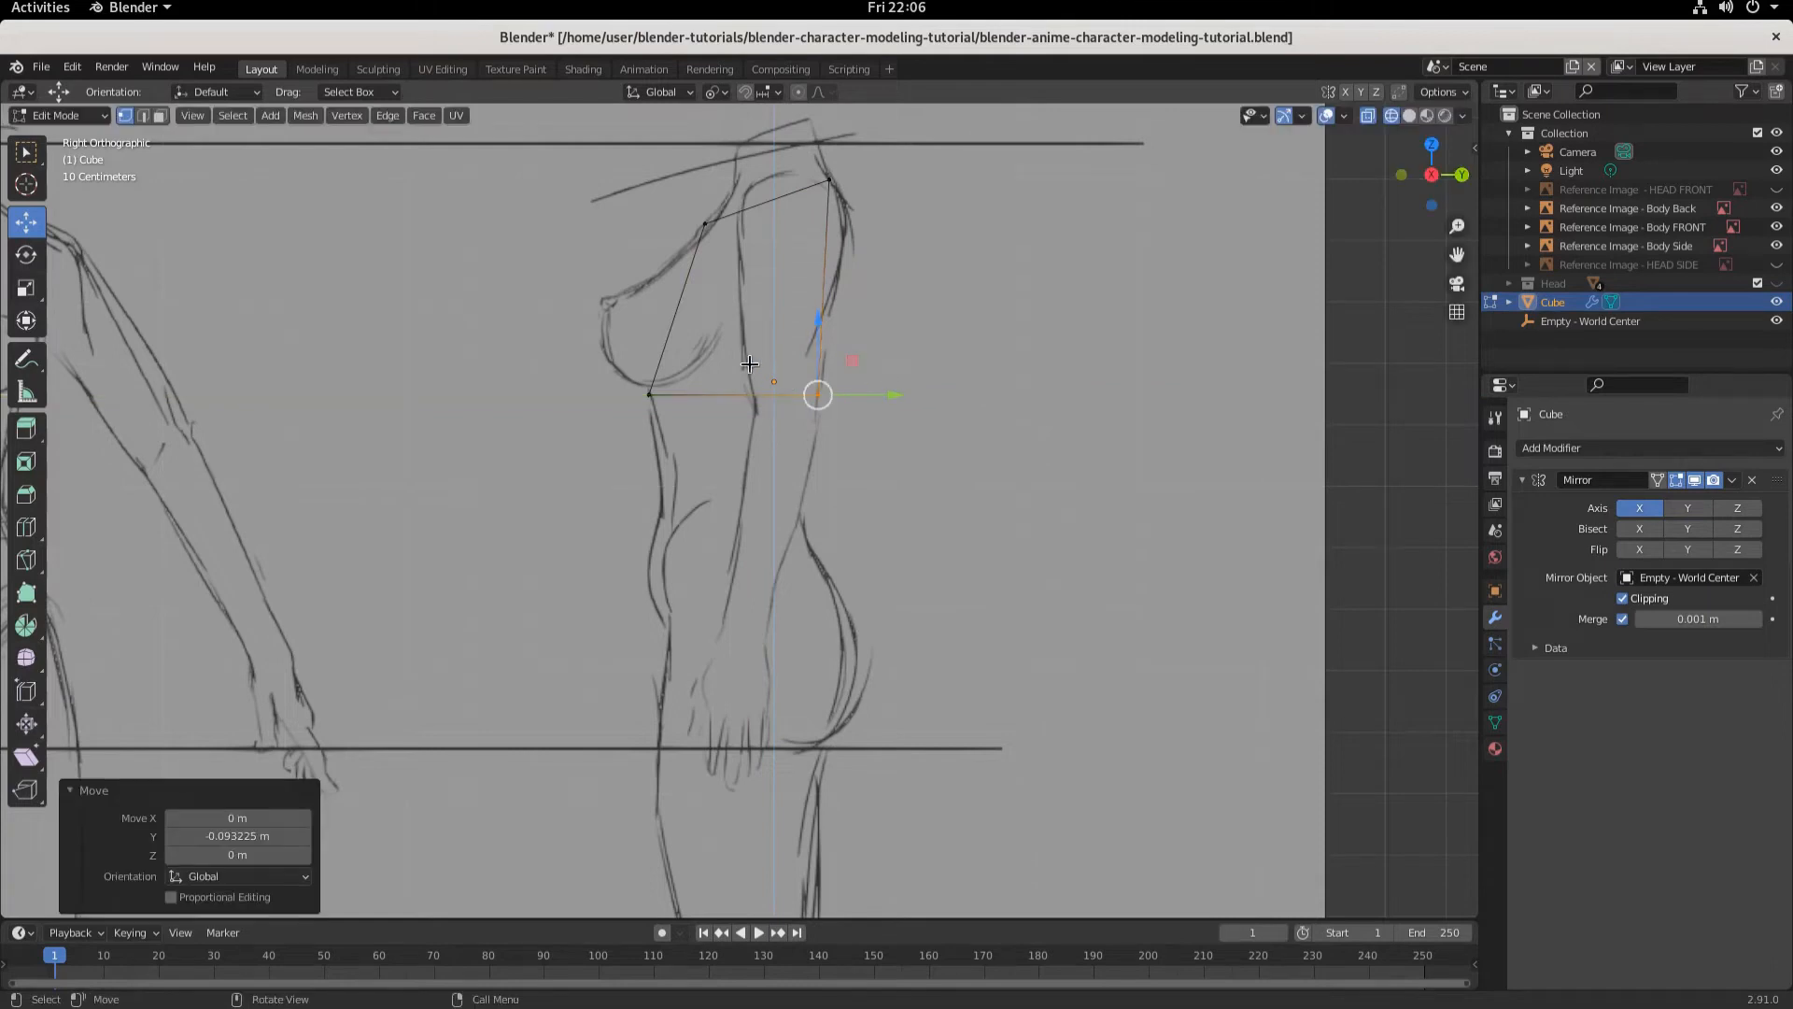
- Select the top vertices, switch to solid shading and examine the torso block's shape in perspective
click(654, 397)
click(747, 401)
scroll(738, 392, up, 2)
shift+middle_drag(677, 376, 629, 687)
drag(593, 312, 975, 493)
click(1410, 115)
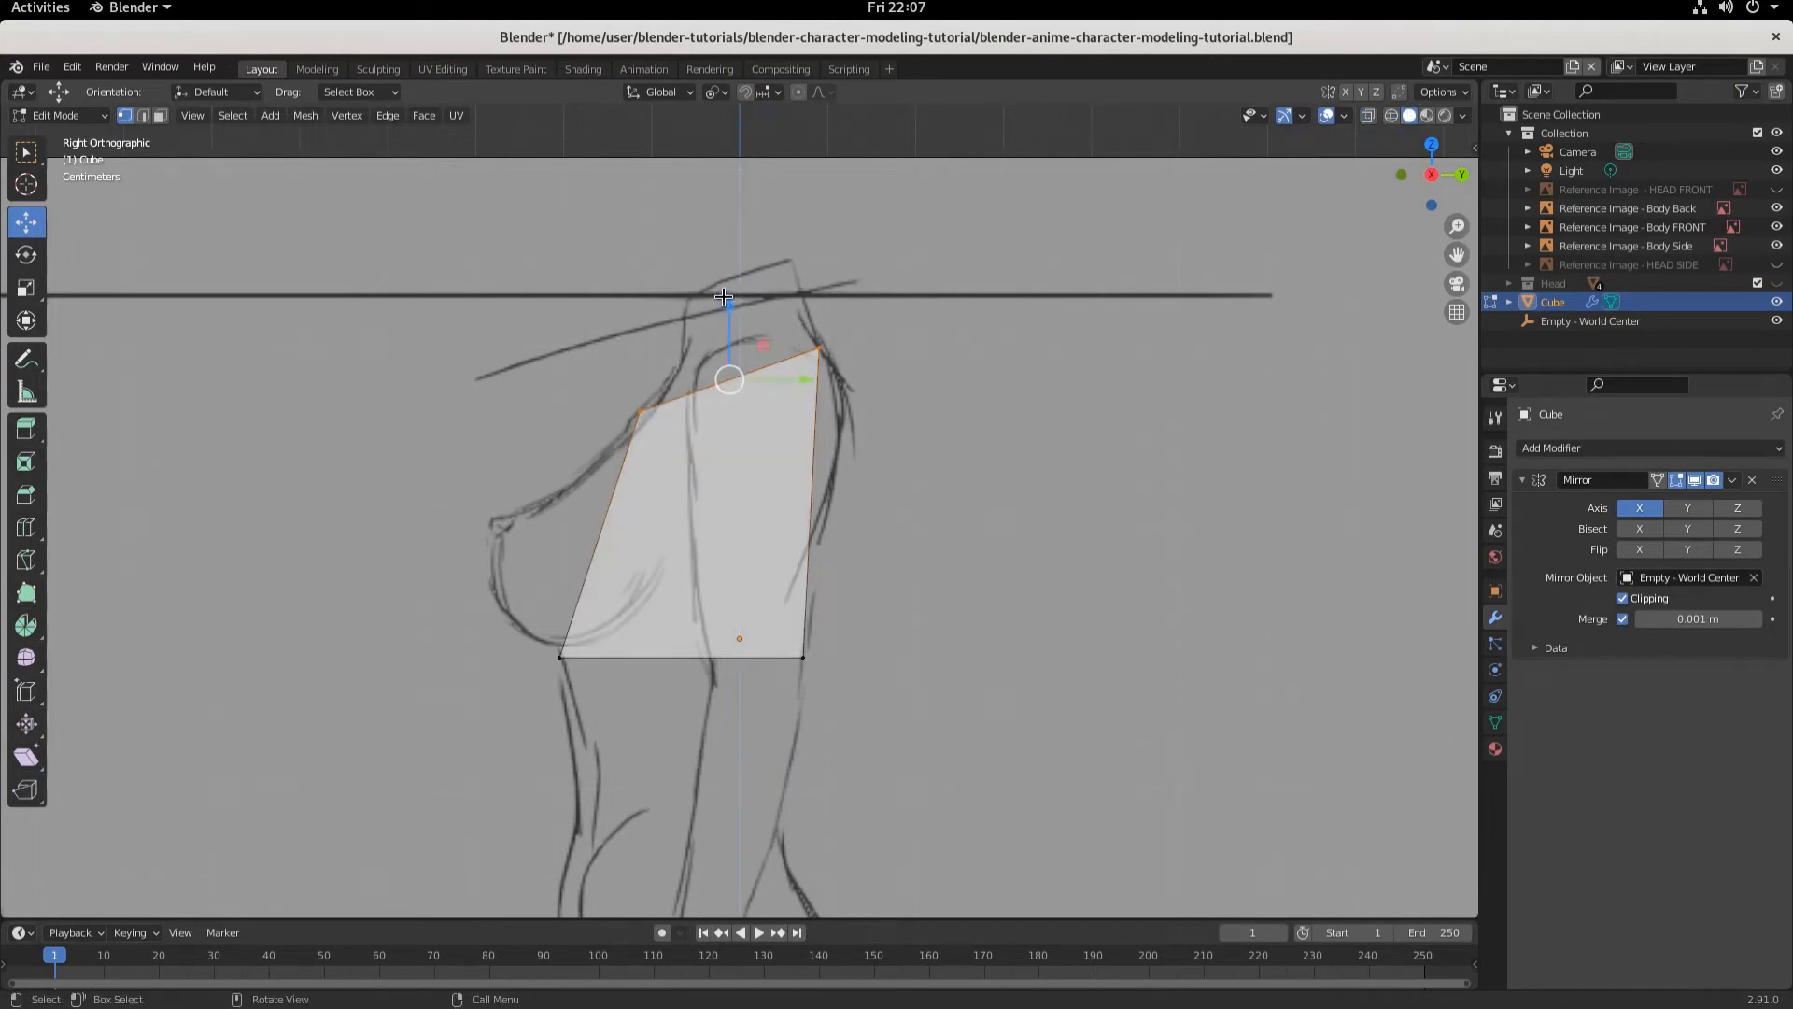
middle_drag(928, 546, 1018, 577)
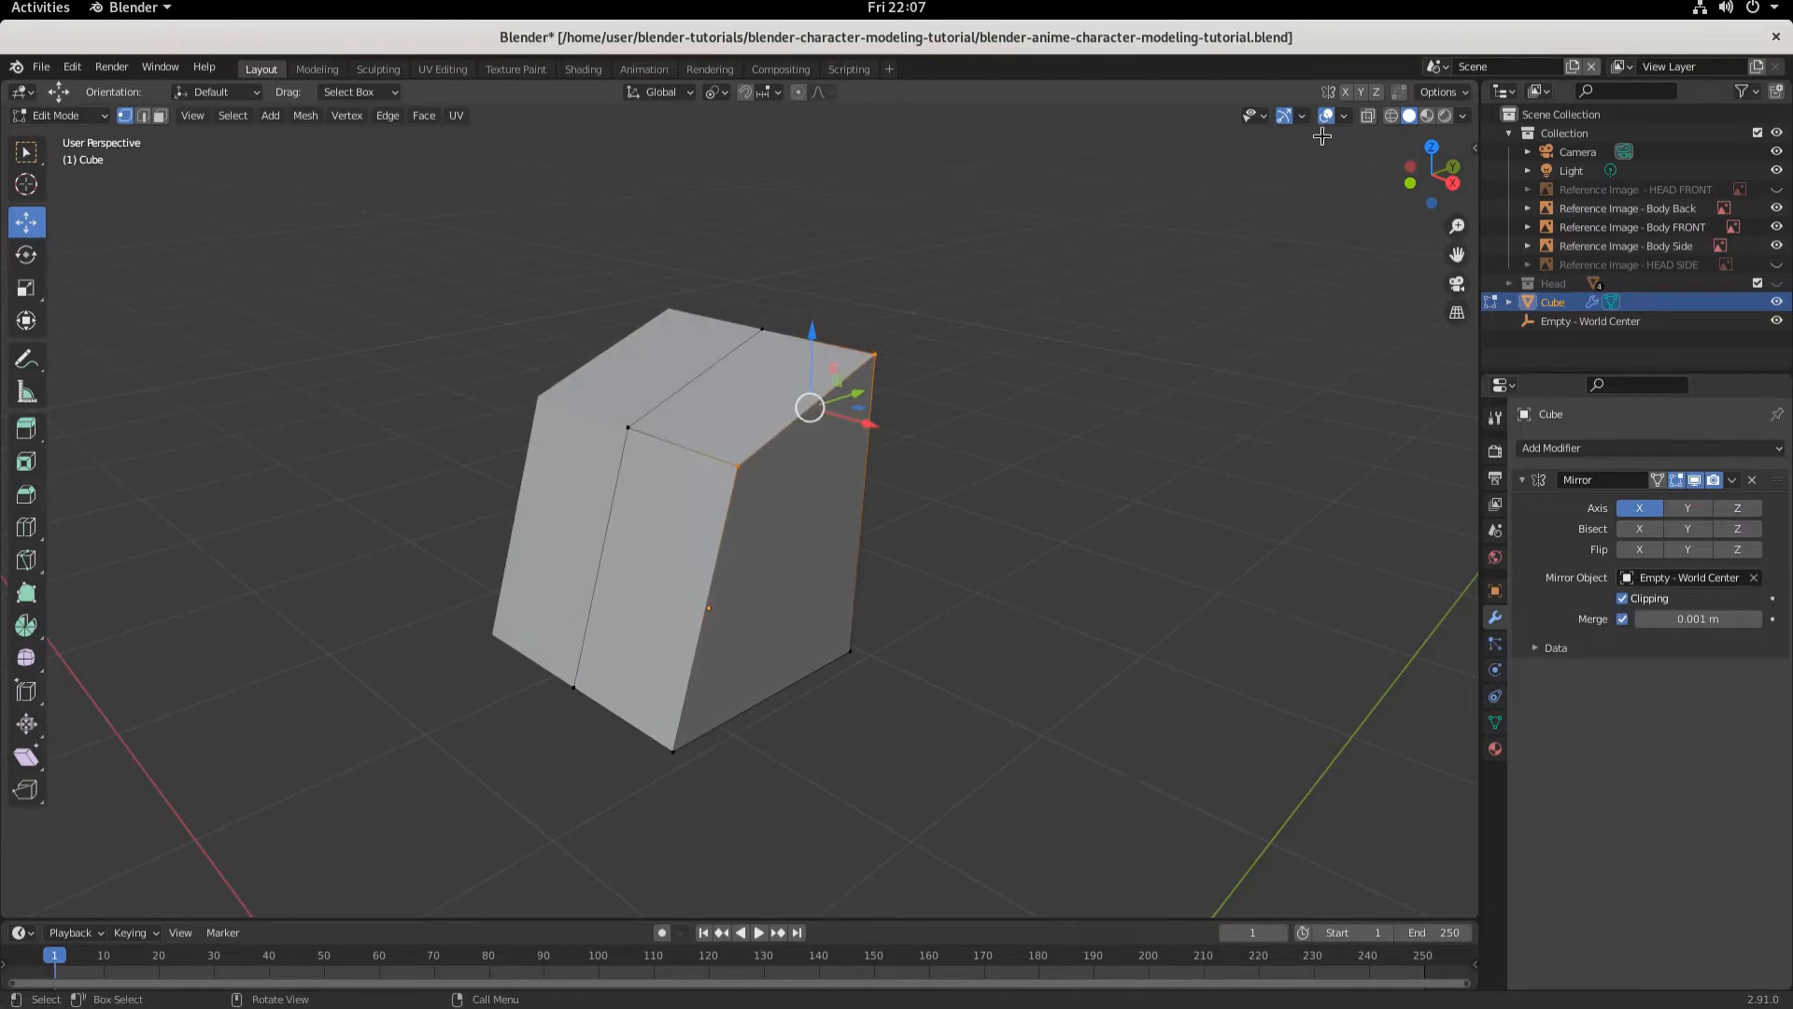
- With X-ray enabled, select all top vertices and raise them about 0.054 m along Z toward the neck line in side view
click(1368, 115)
drag(580, 277, 1077, 475)
key(KP_3)
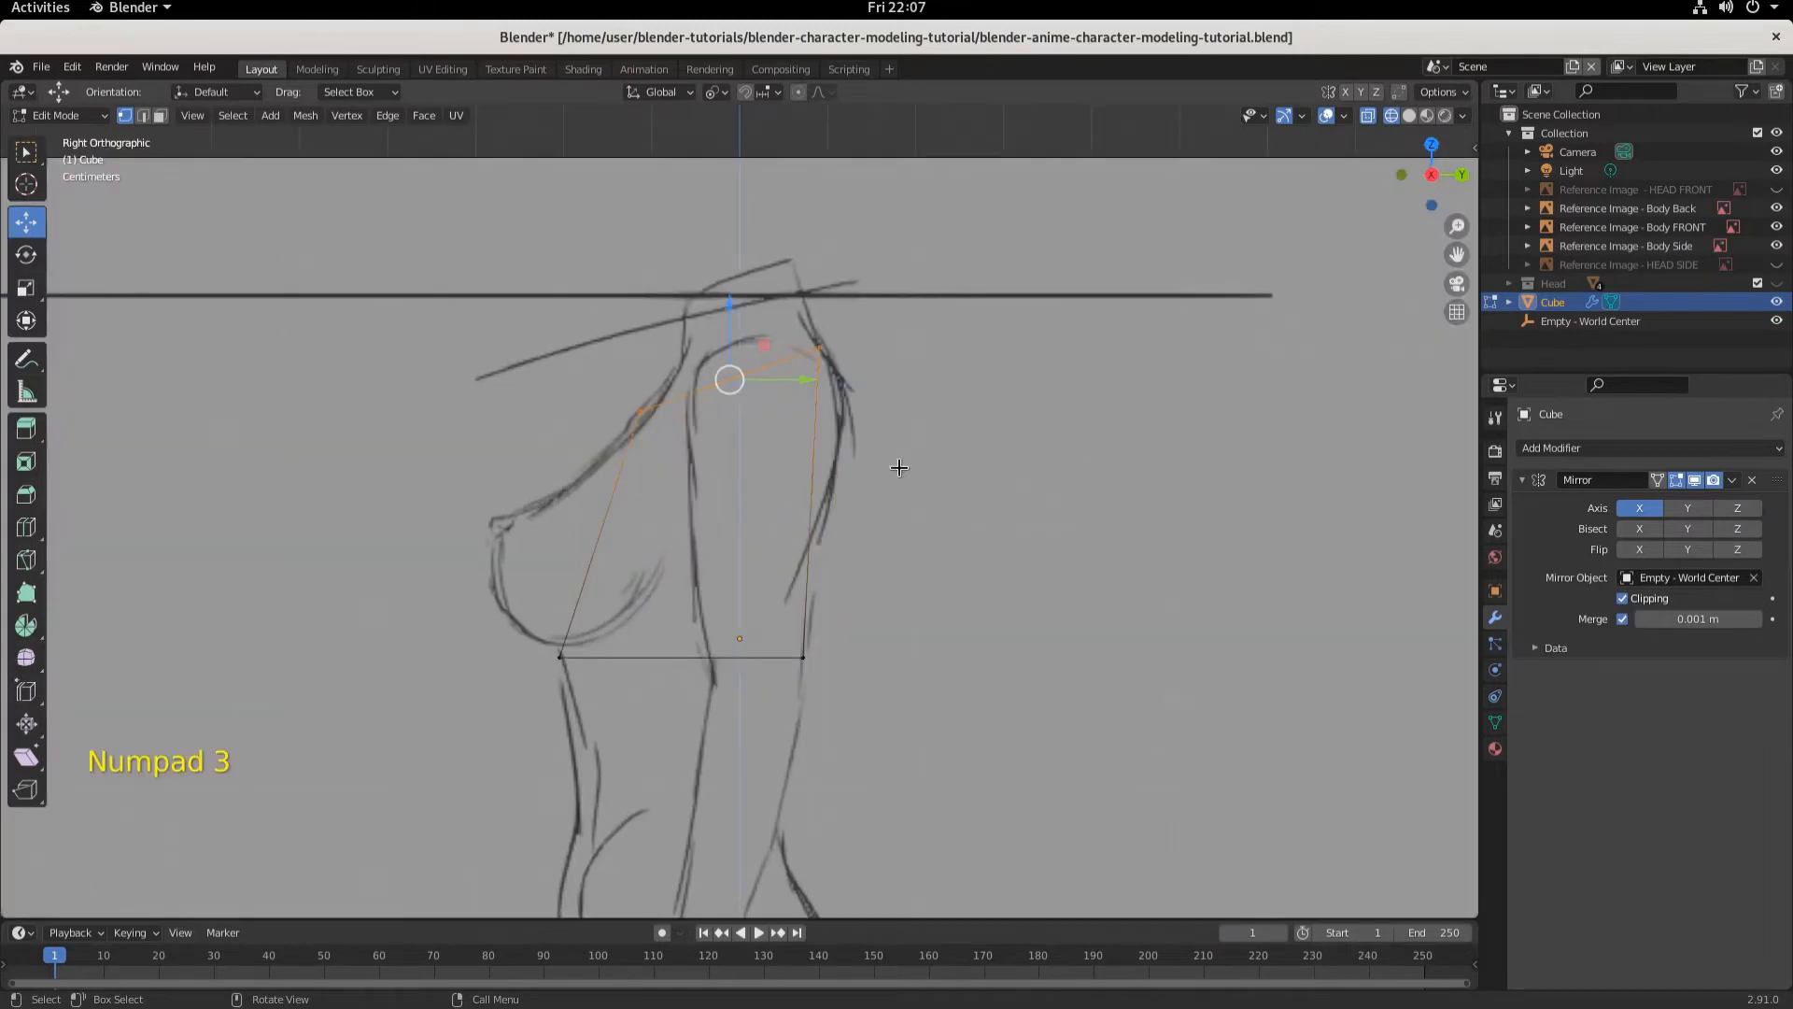
drag(727, 308, 736, 264)
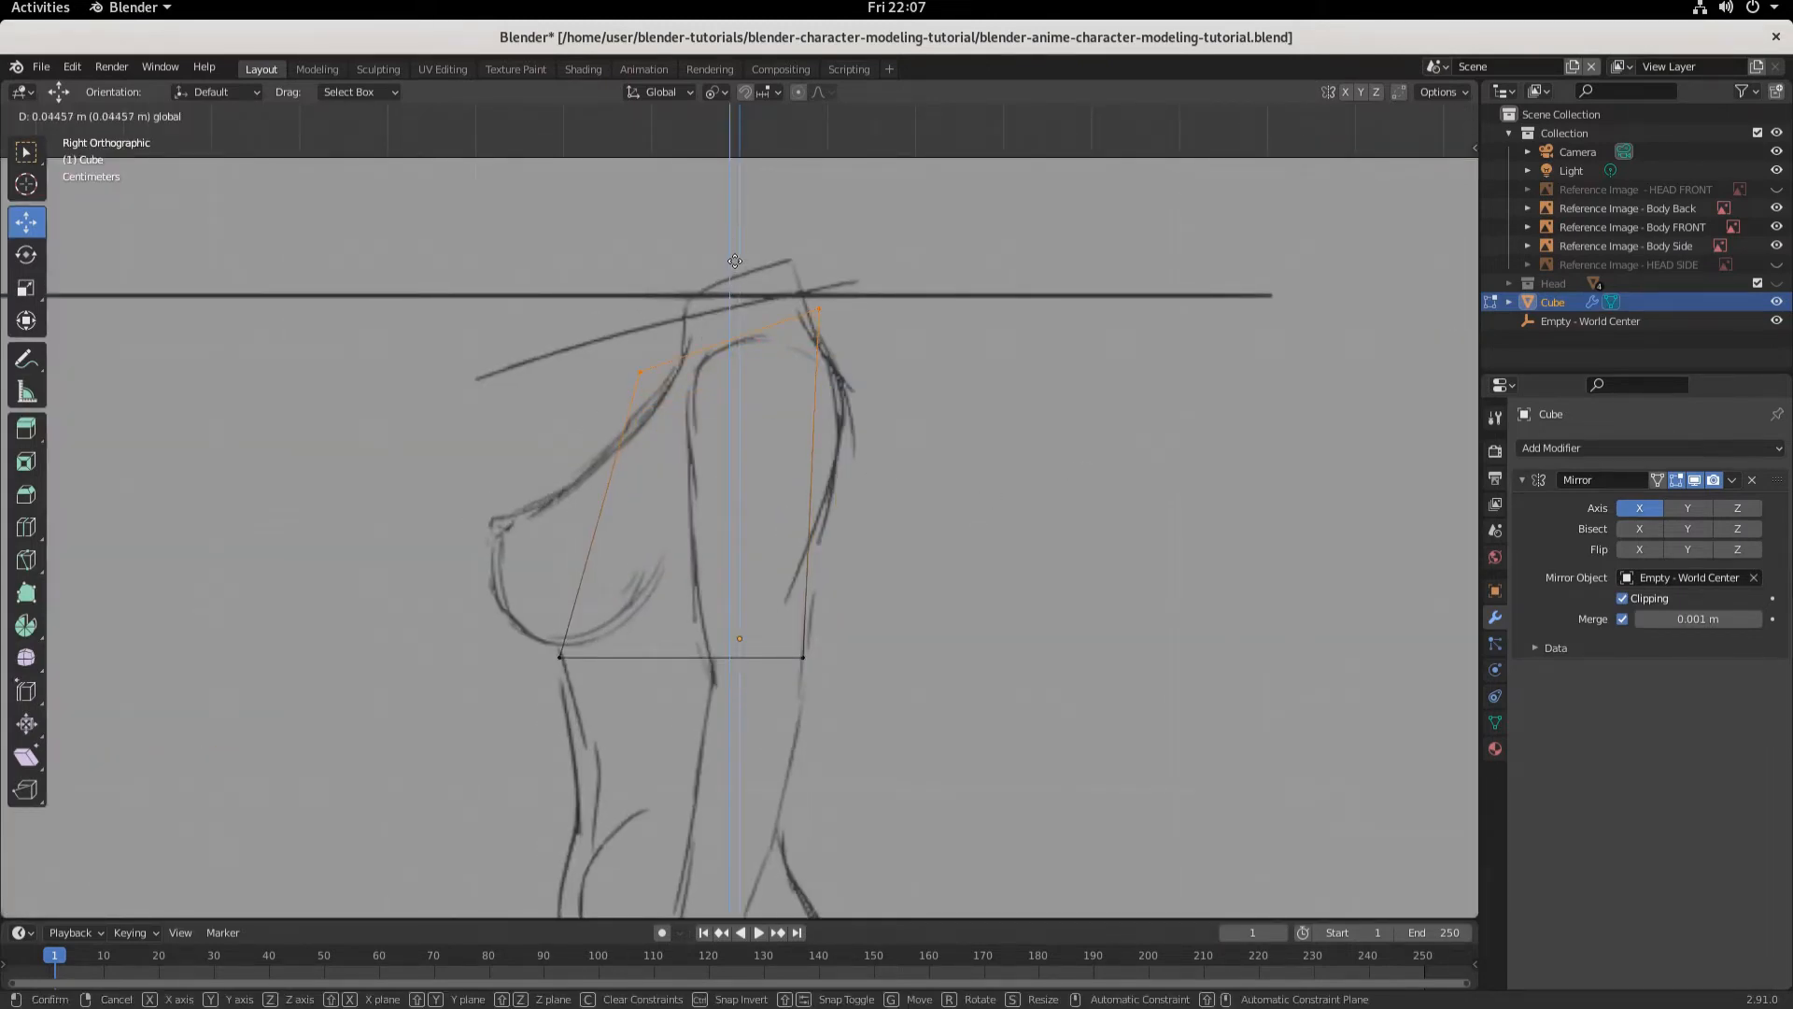
drag(735, 264, 735, 256)
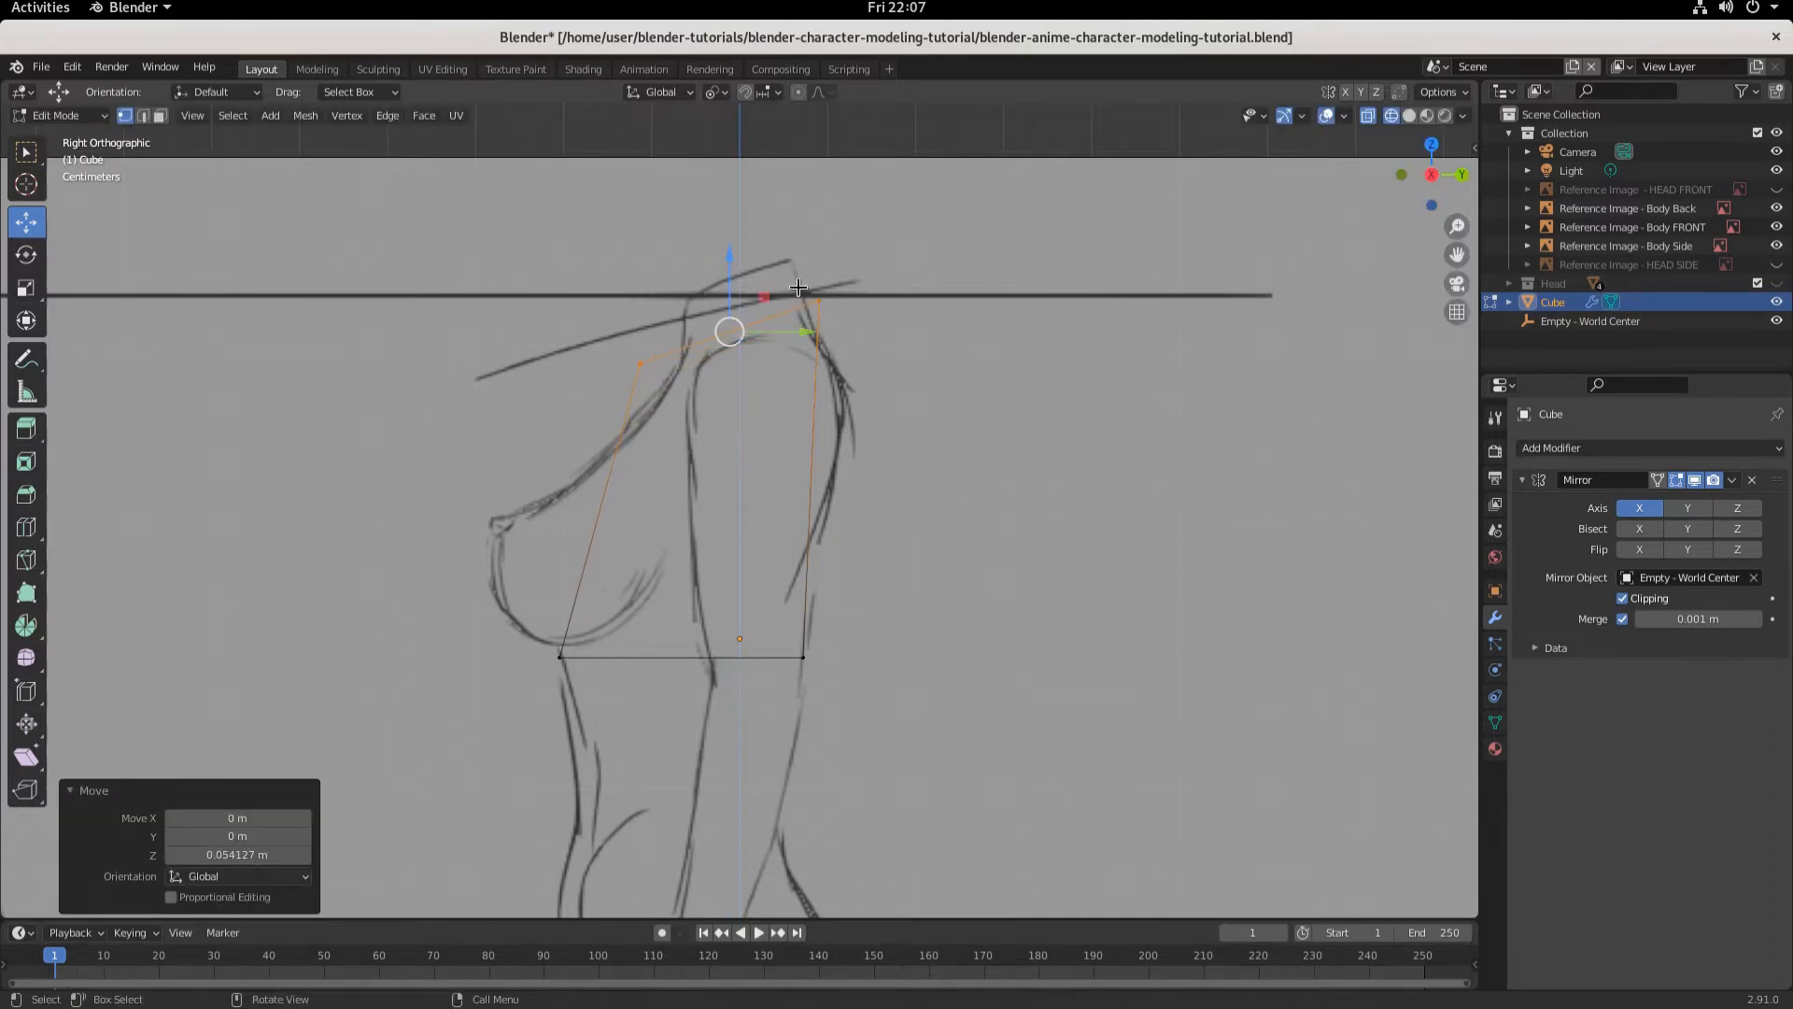
- Move the top back vertices forward along Y to the nape outline and the top front vertices about 0.037 m backward to the neck base
click(817, 299)
drag(883, 302, 809, 300)
click(640, 363)
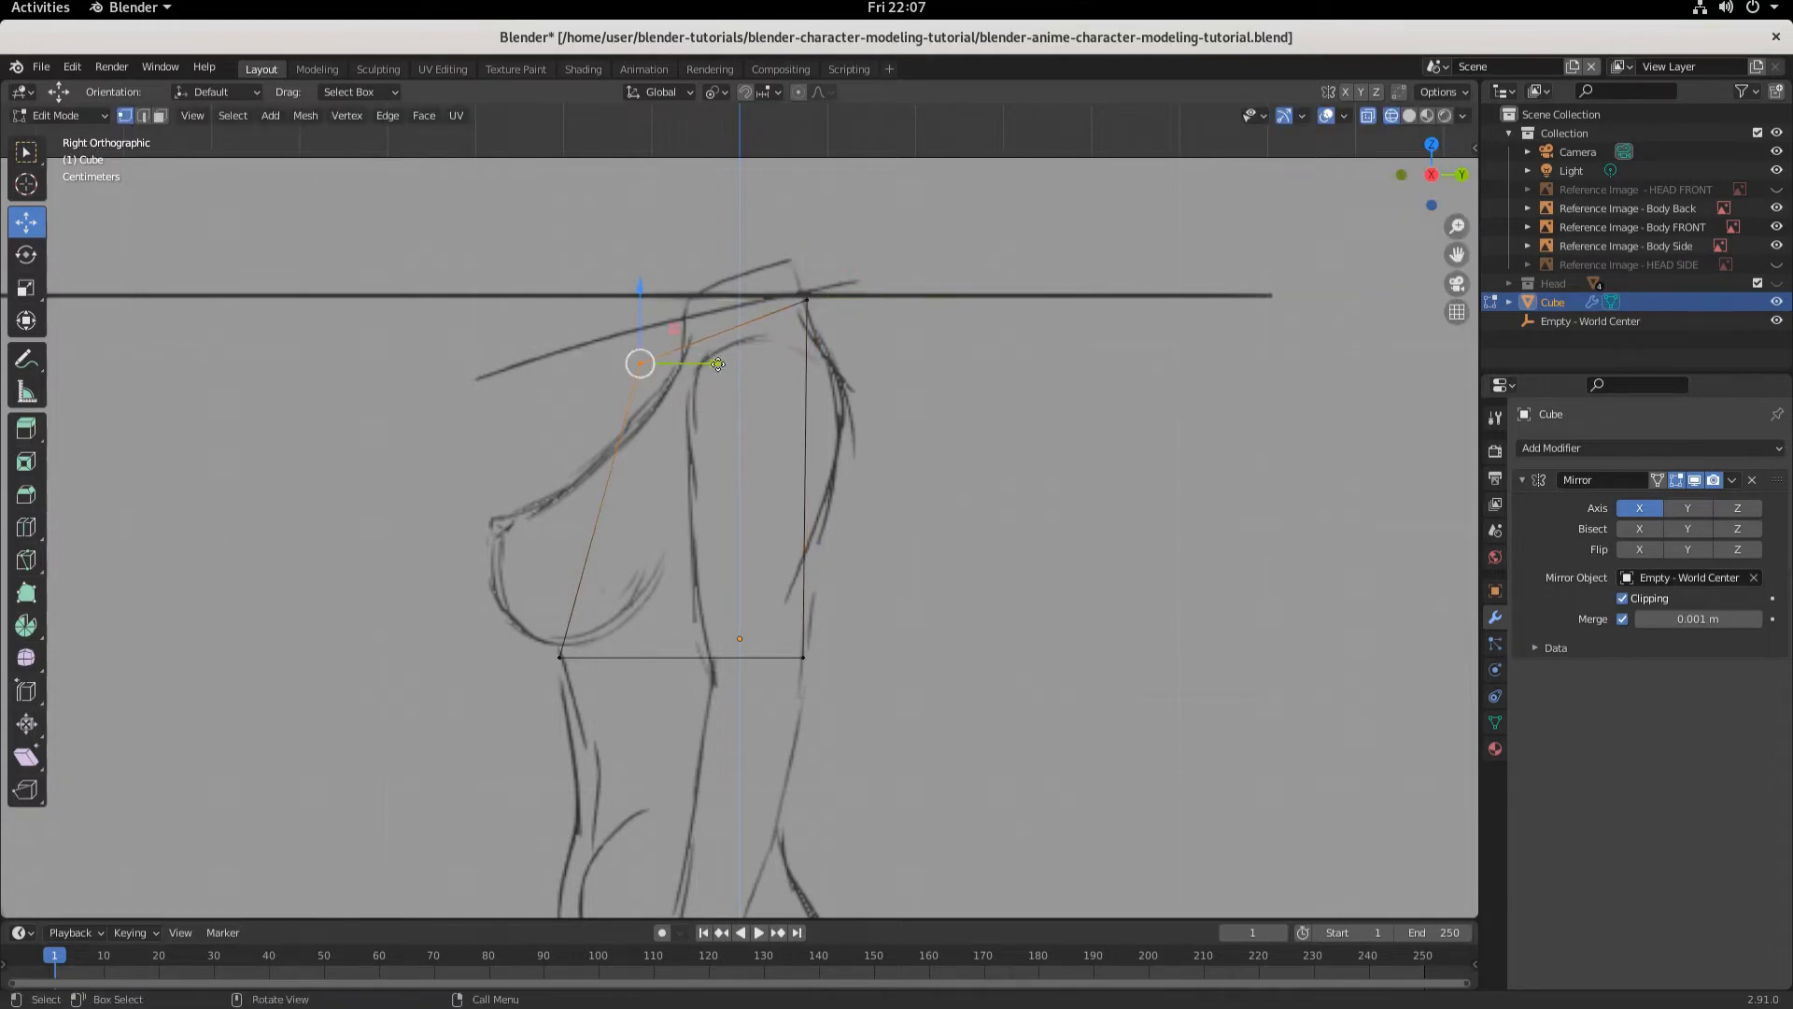
drag(718, 364, 750, 363)
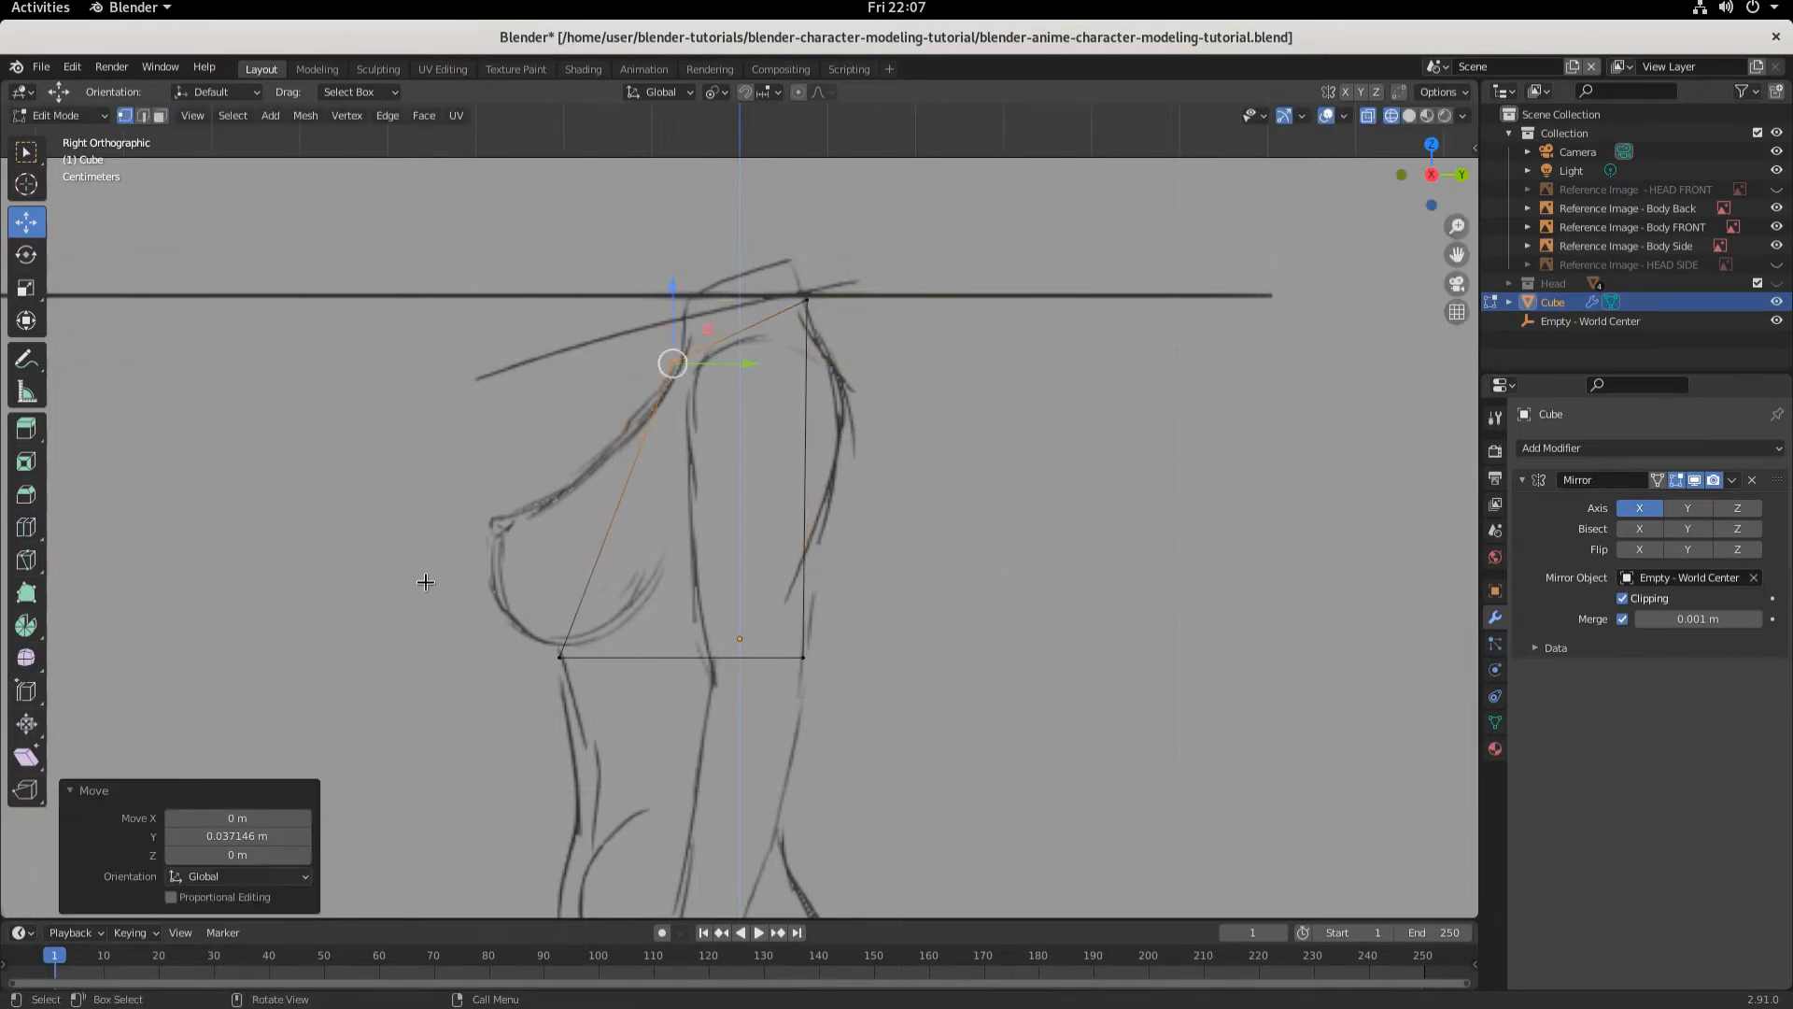
- Raise the bottom vertices about 0.11 m along Z to nipple height and move the bottom back vertices about 0.019 m backward along Y
drag(431, 570, 984, 752)
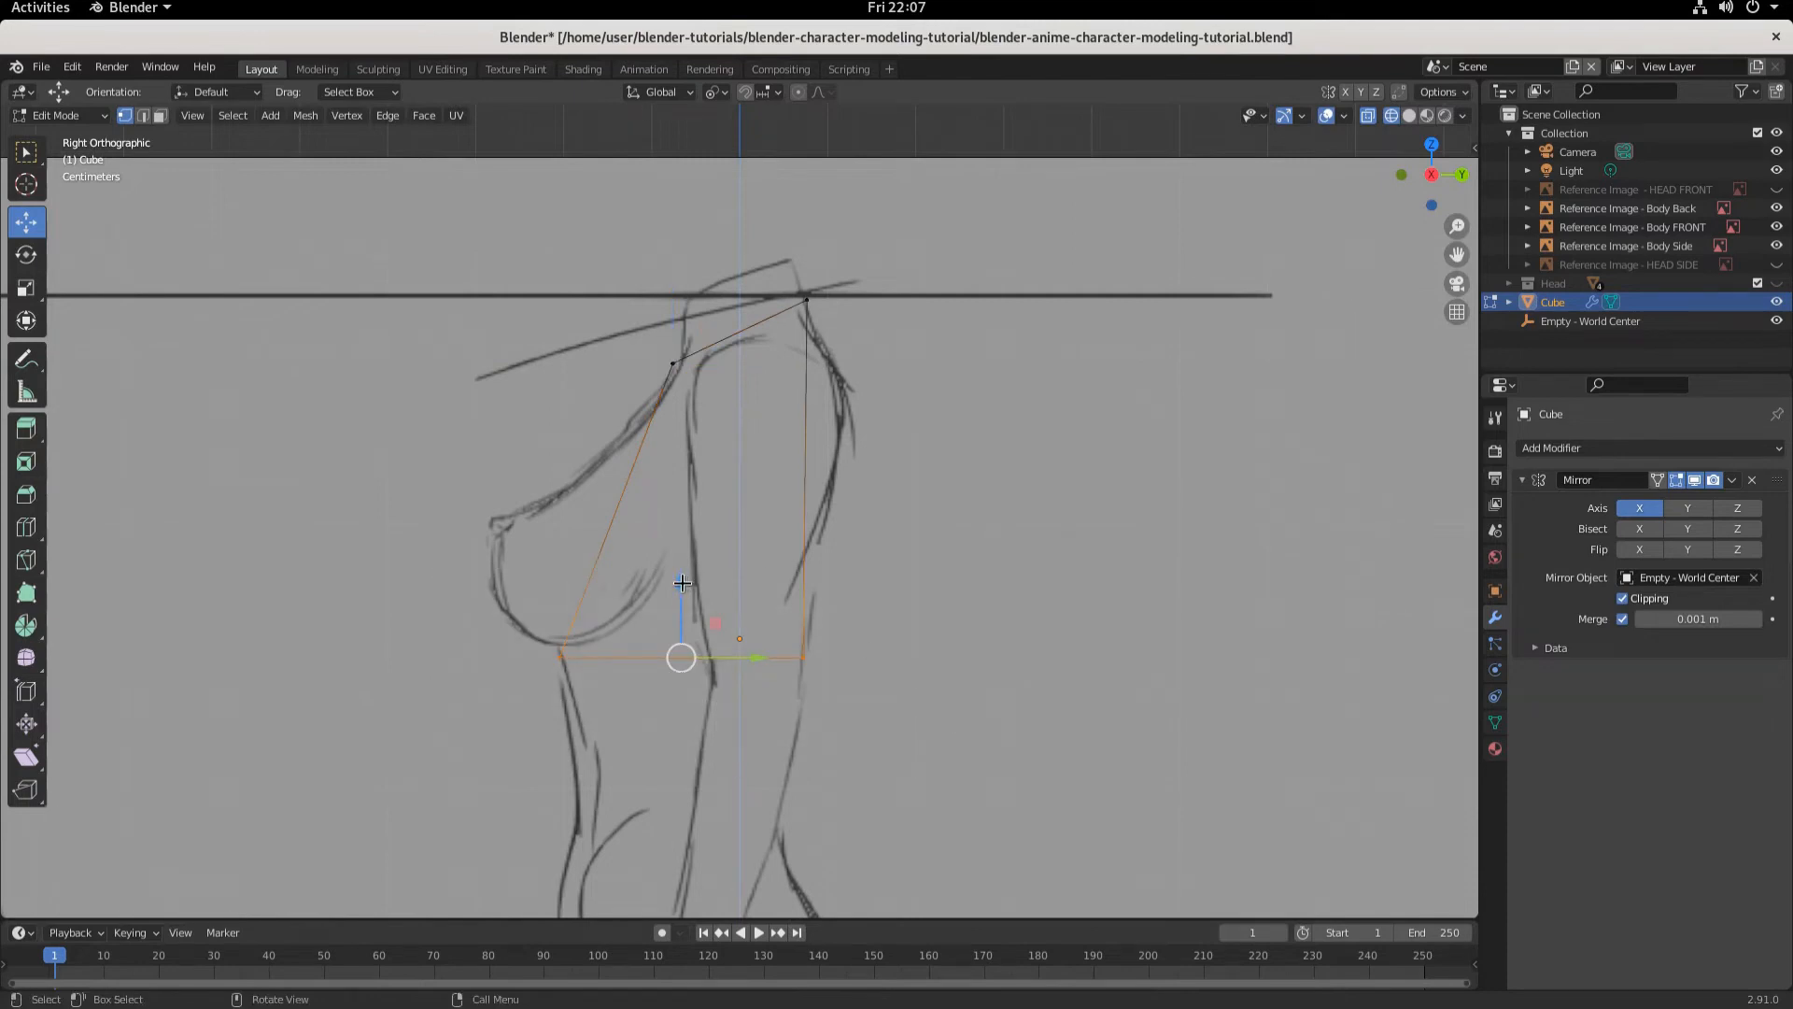
drag(682, 582, 697, 473)
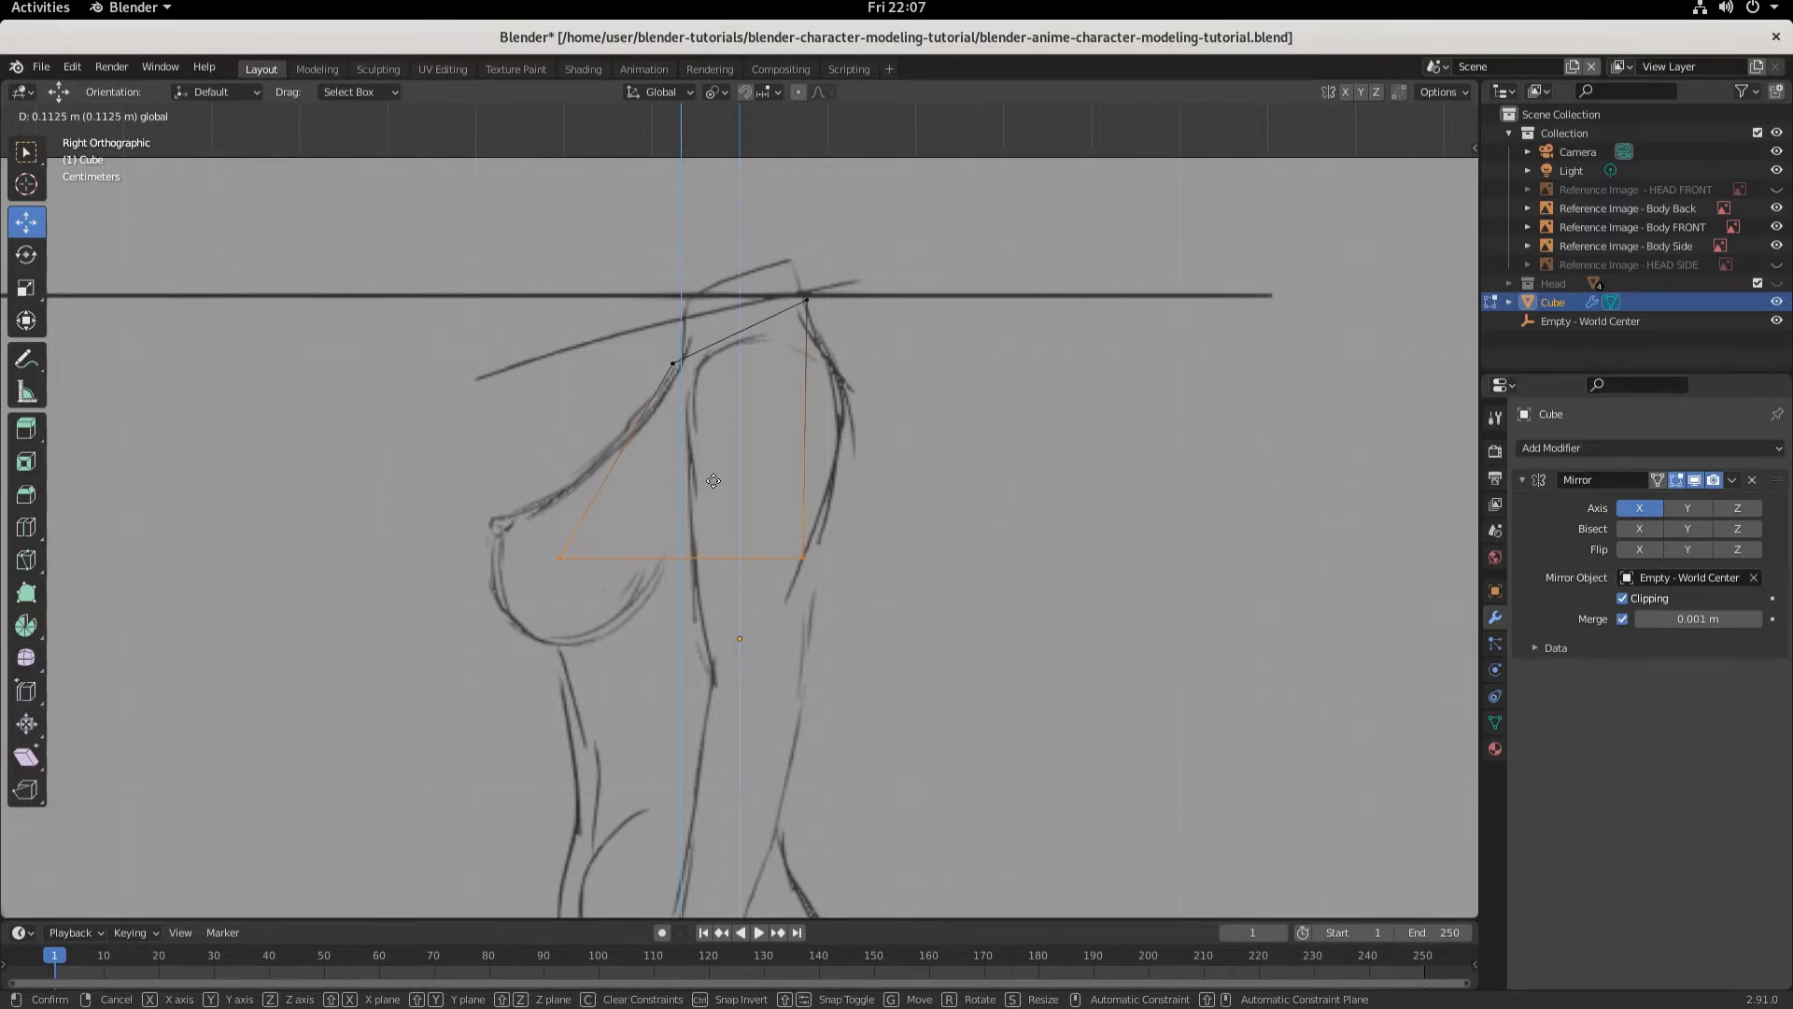
drag(713, 481, 714, 481)
click(811, 563)
drag(881, 559, 901, 561)
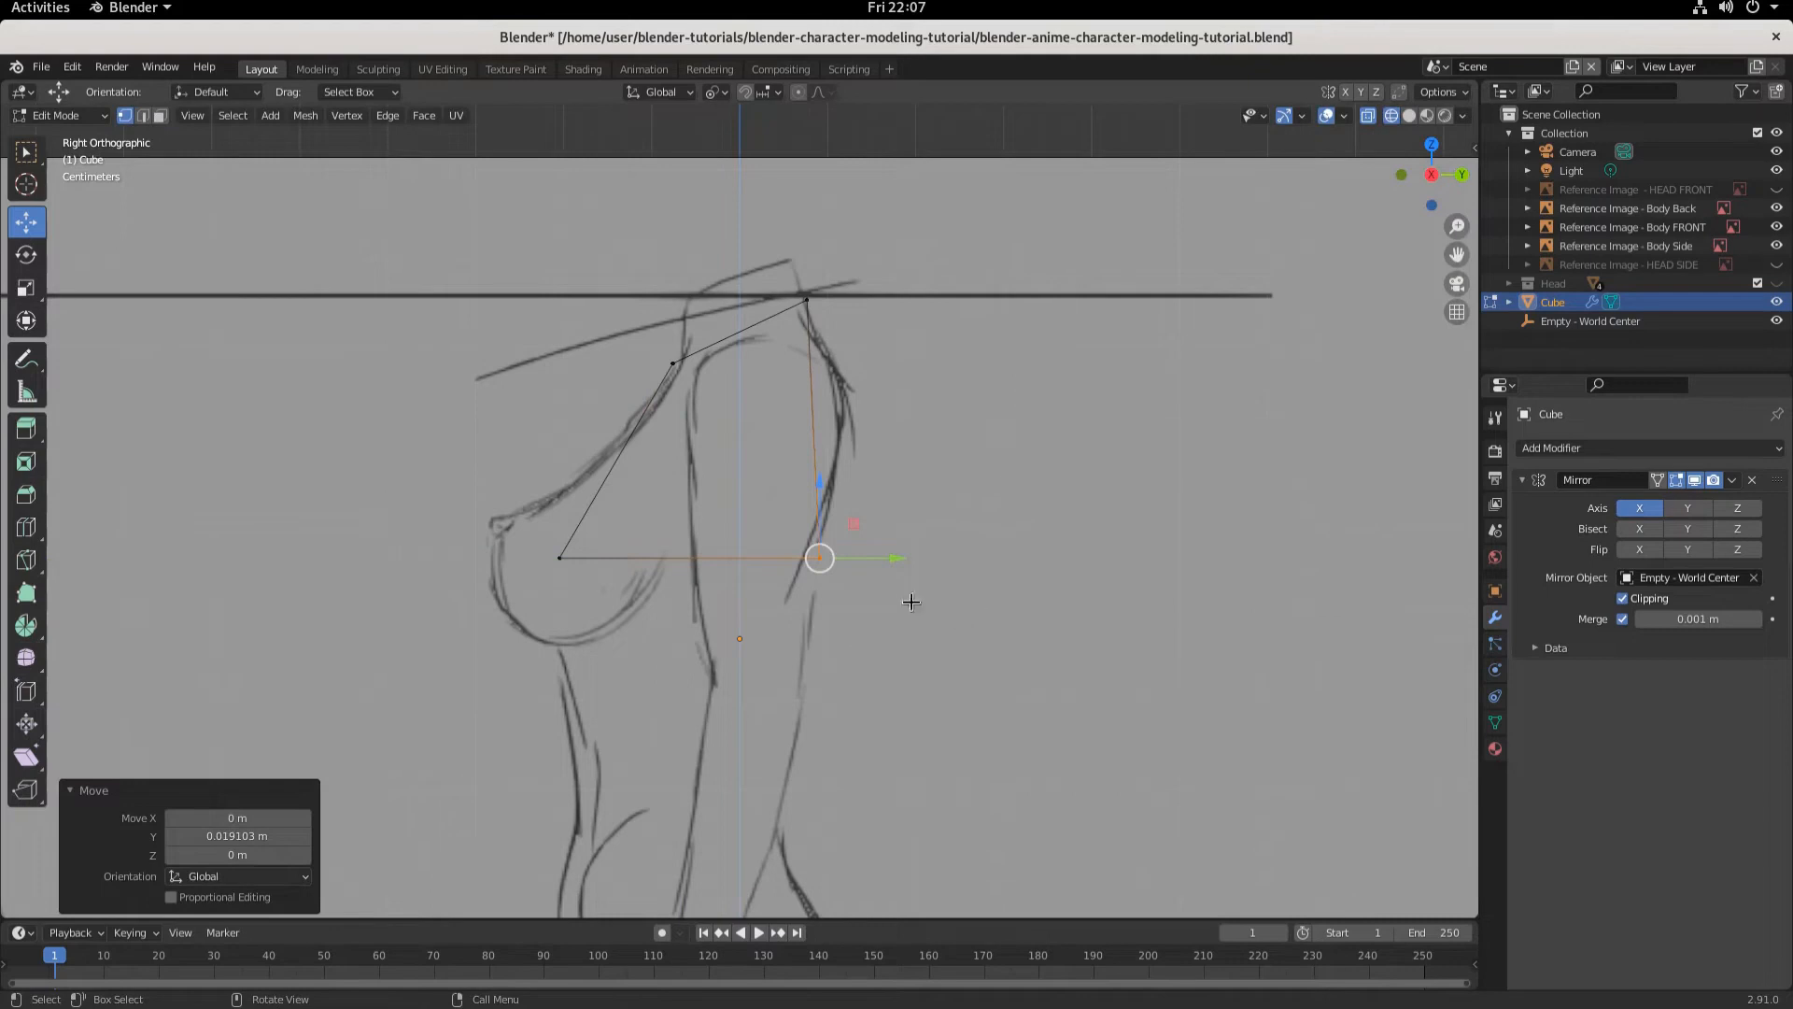
- In front view, move the torso's outer top vertices slightly inward along X
key(KP_1)
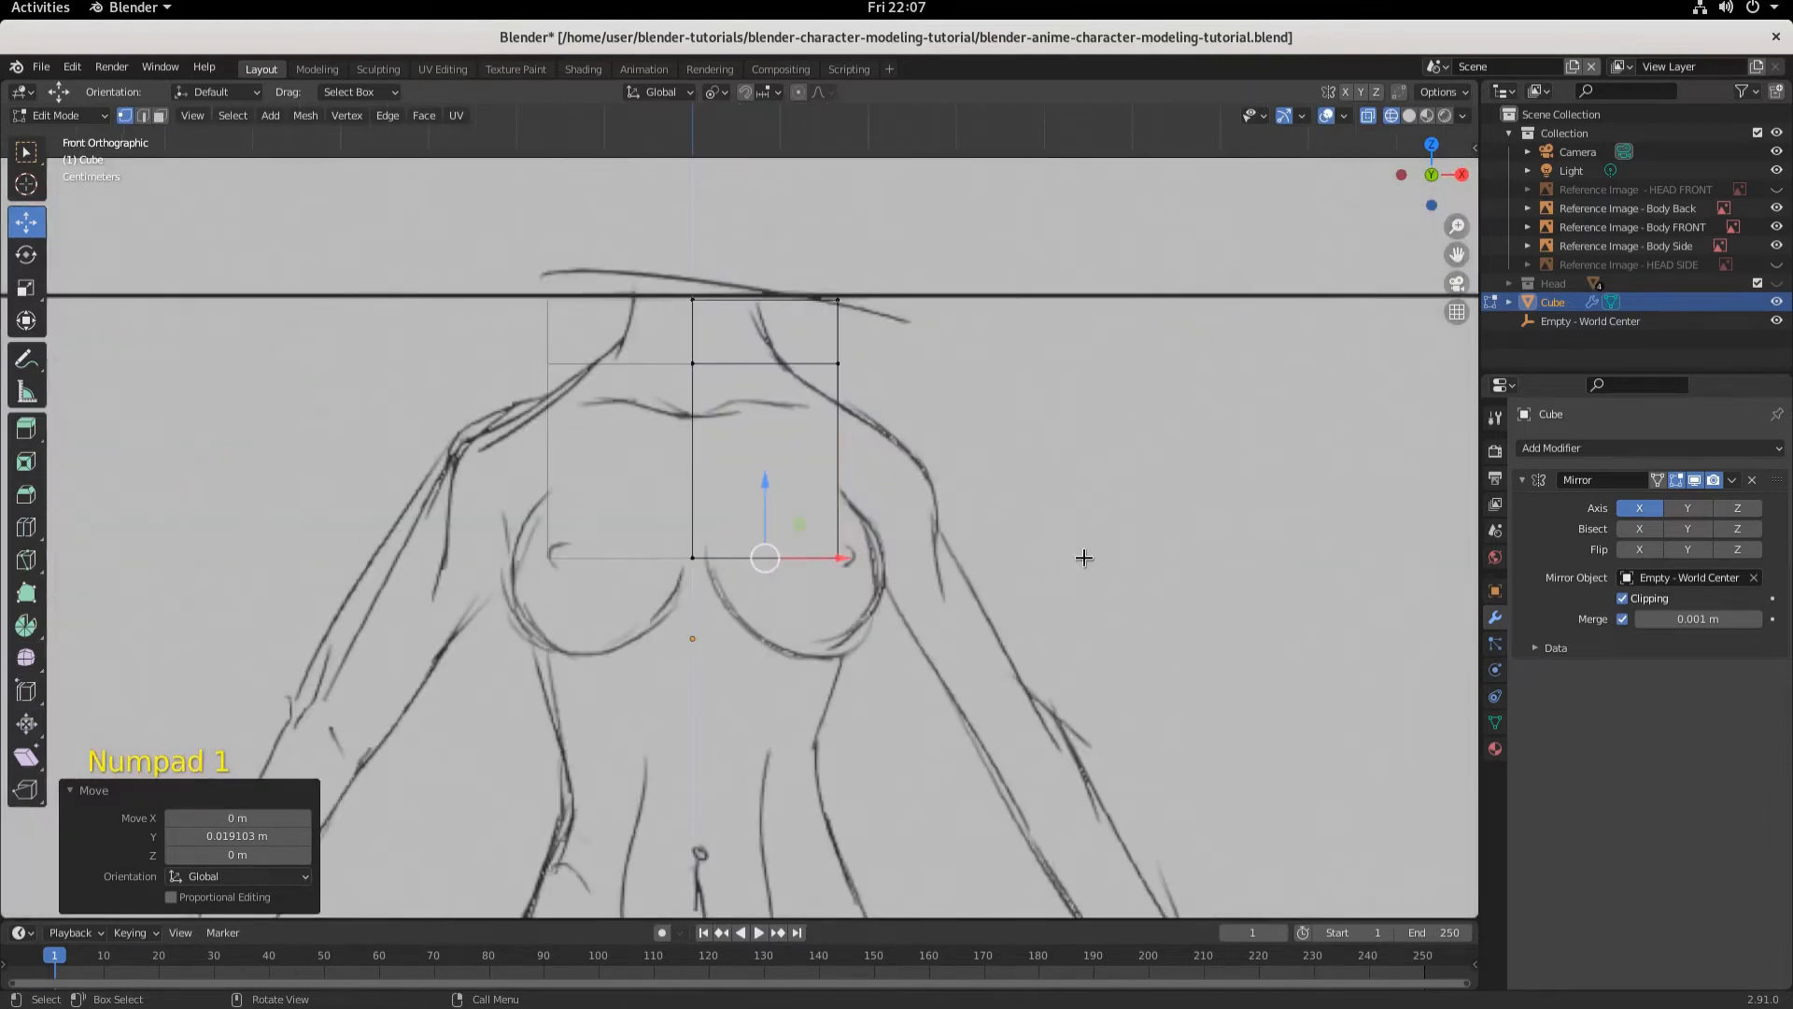
drag(810, 288, 1013, 397)
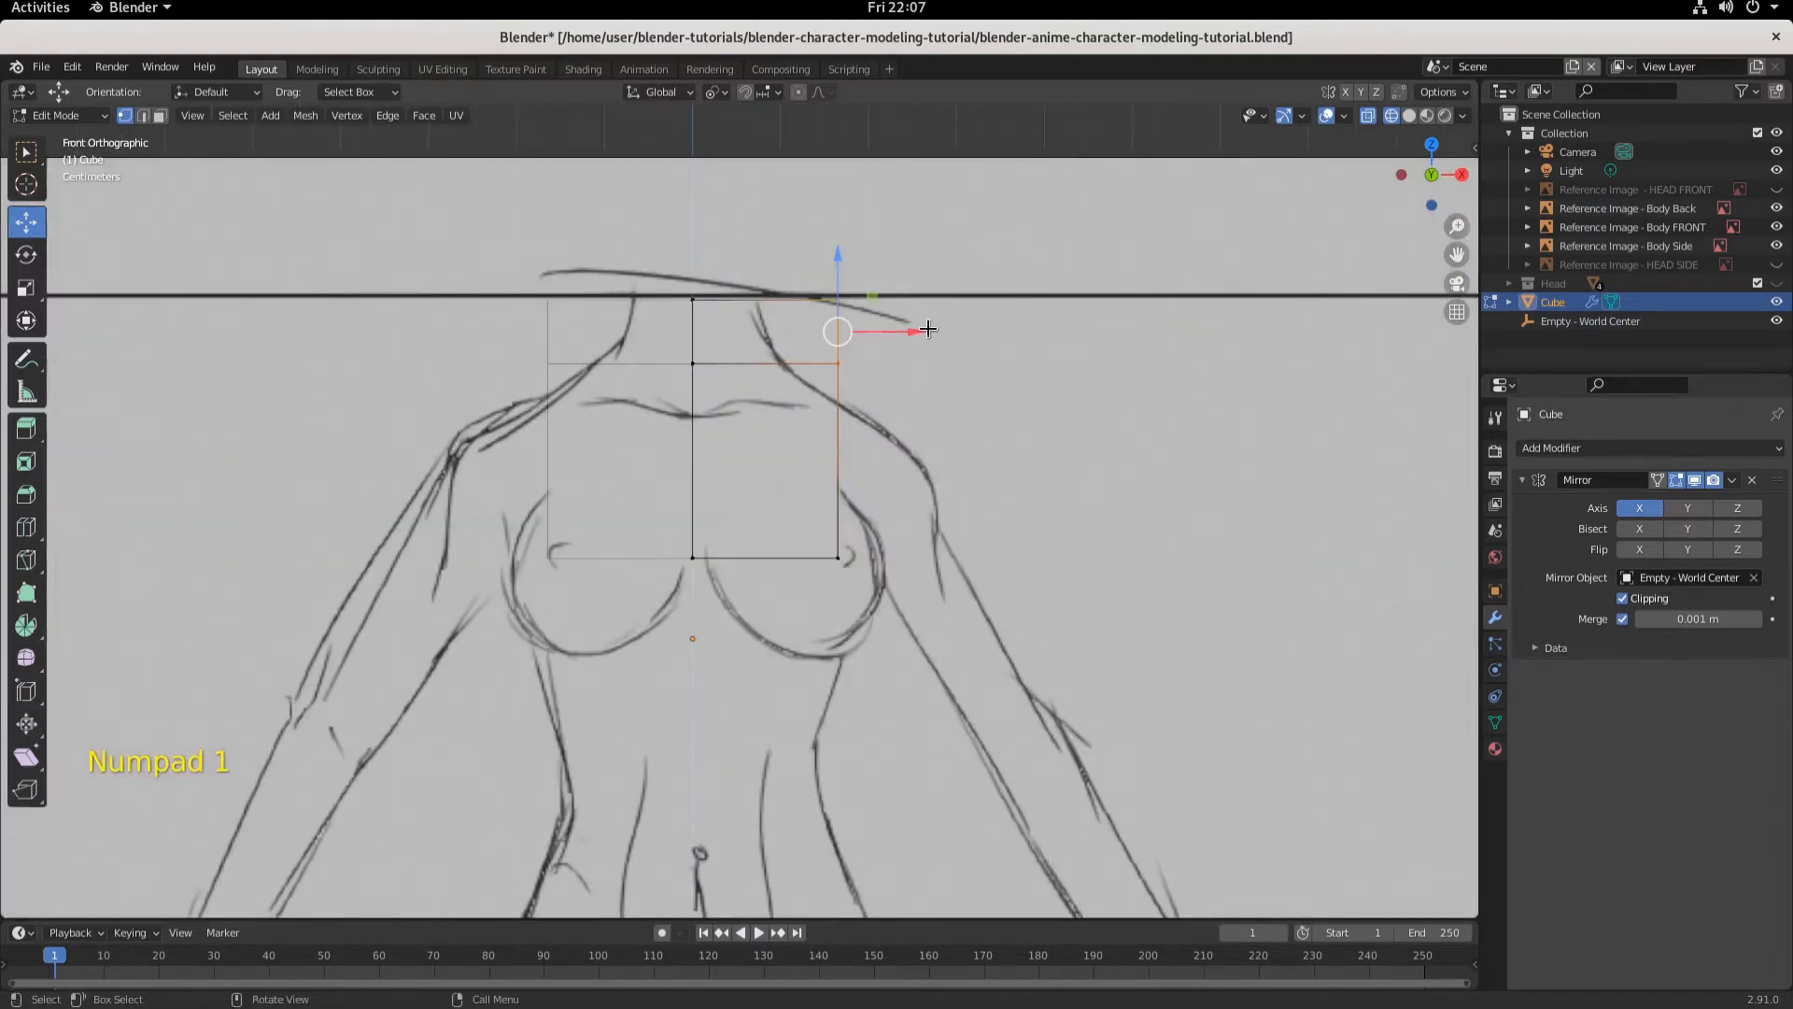
mouse_move(912, 332)
mouse_down()
mouse_move(832, 339)
mouse_move(894, 361)
mouse_up()
click(741, 474)
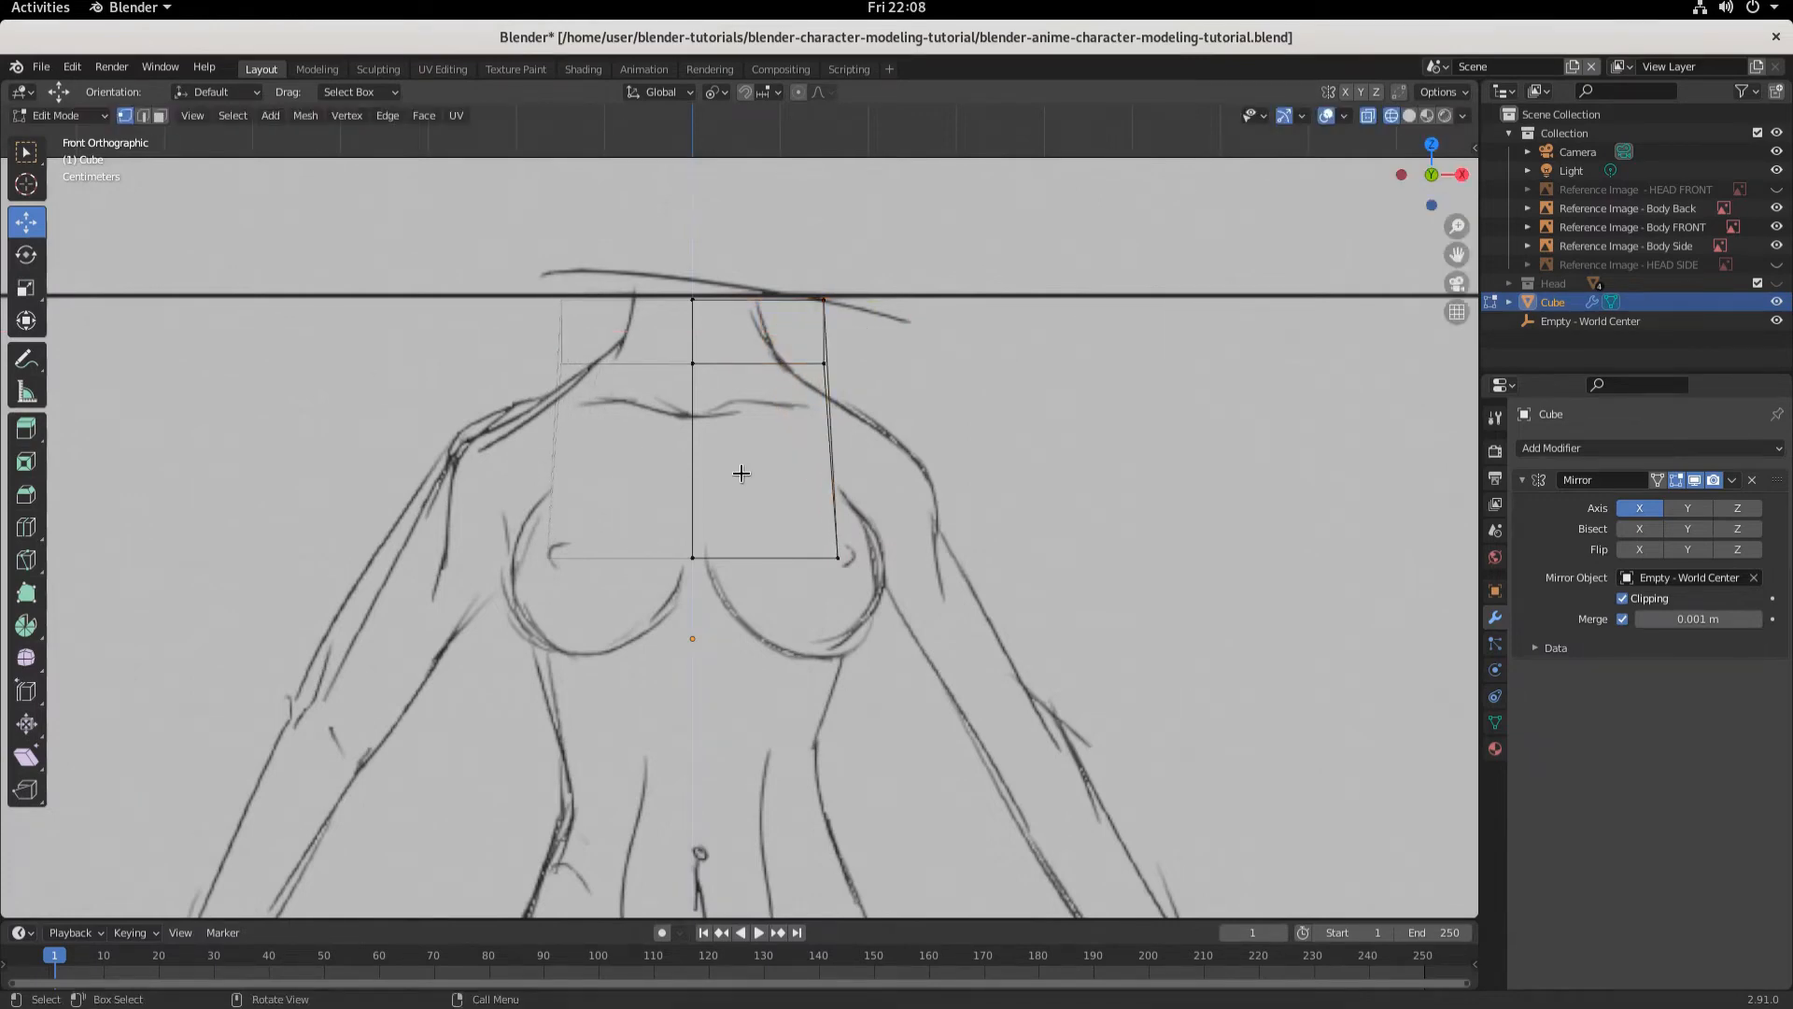
- Add one vertical loop cut near the centre line with slide factor about 0.757, and move it about 0.003 m further inward along X
key(ctrl+r)
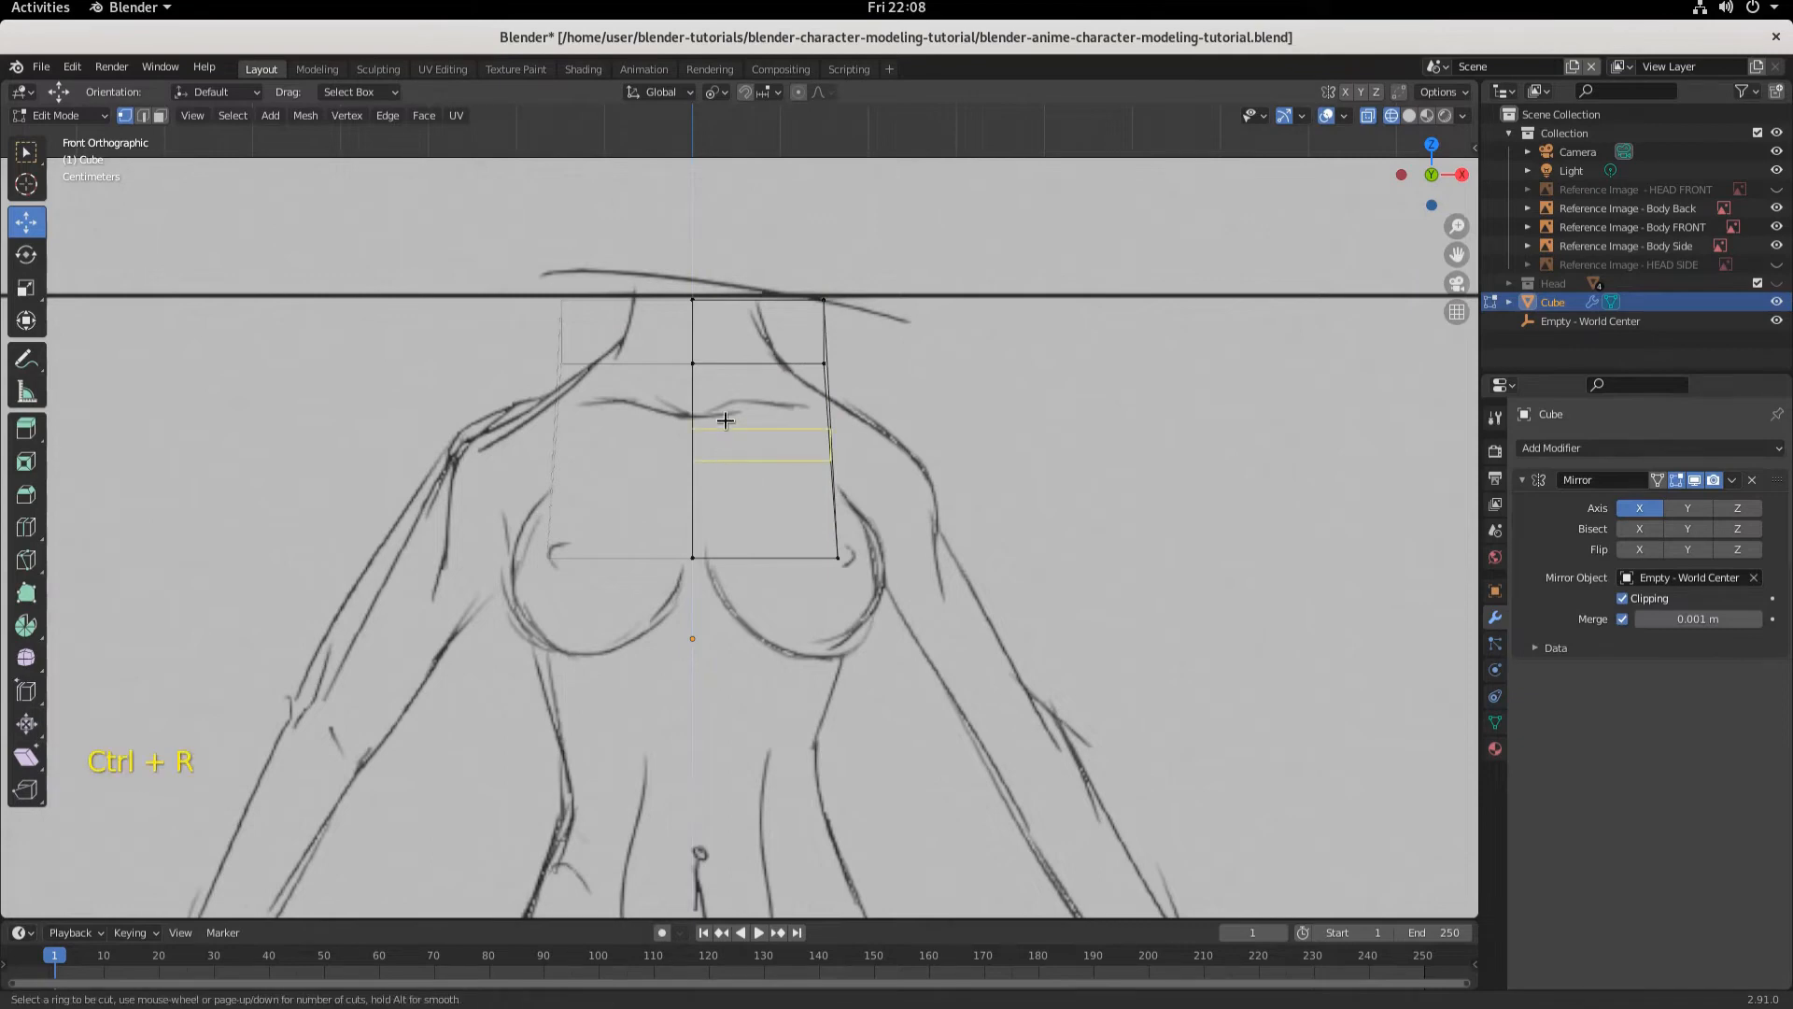
click(719, 376)
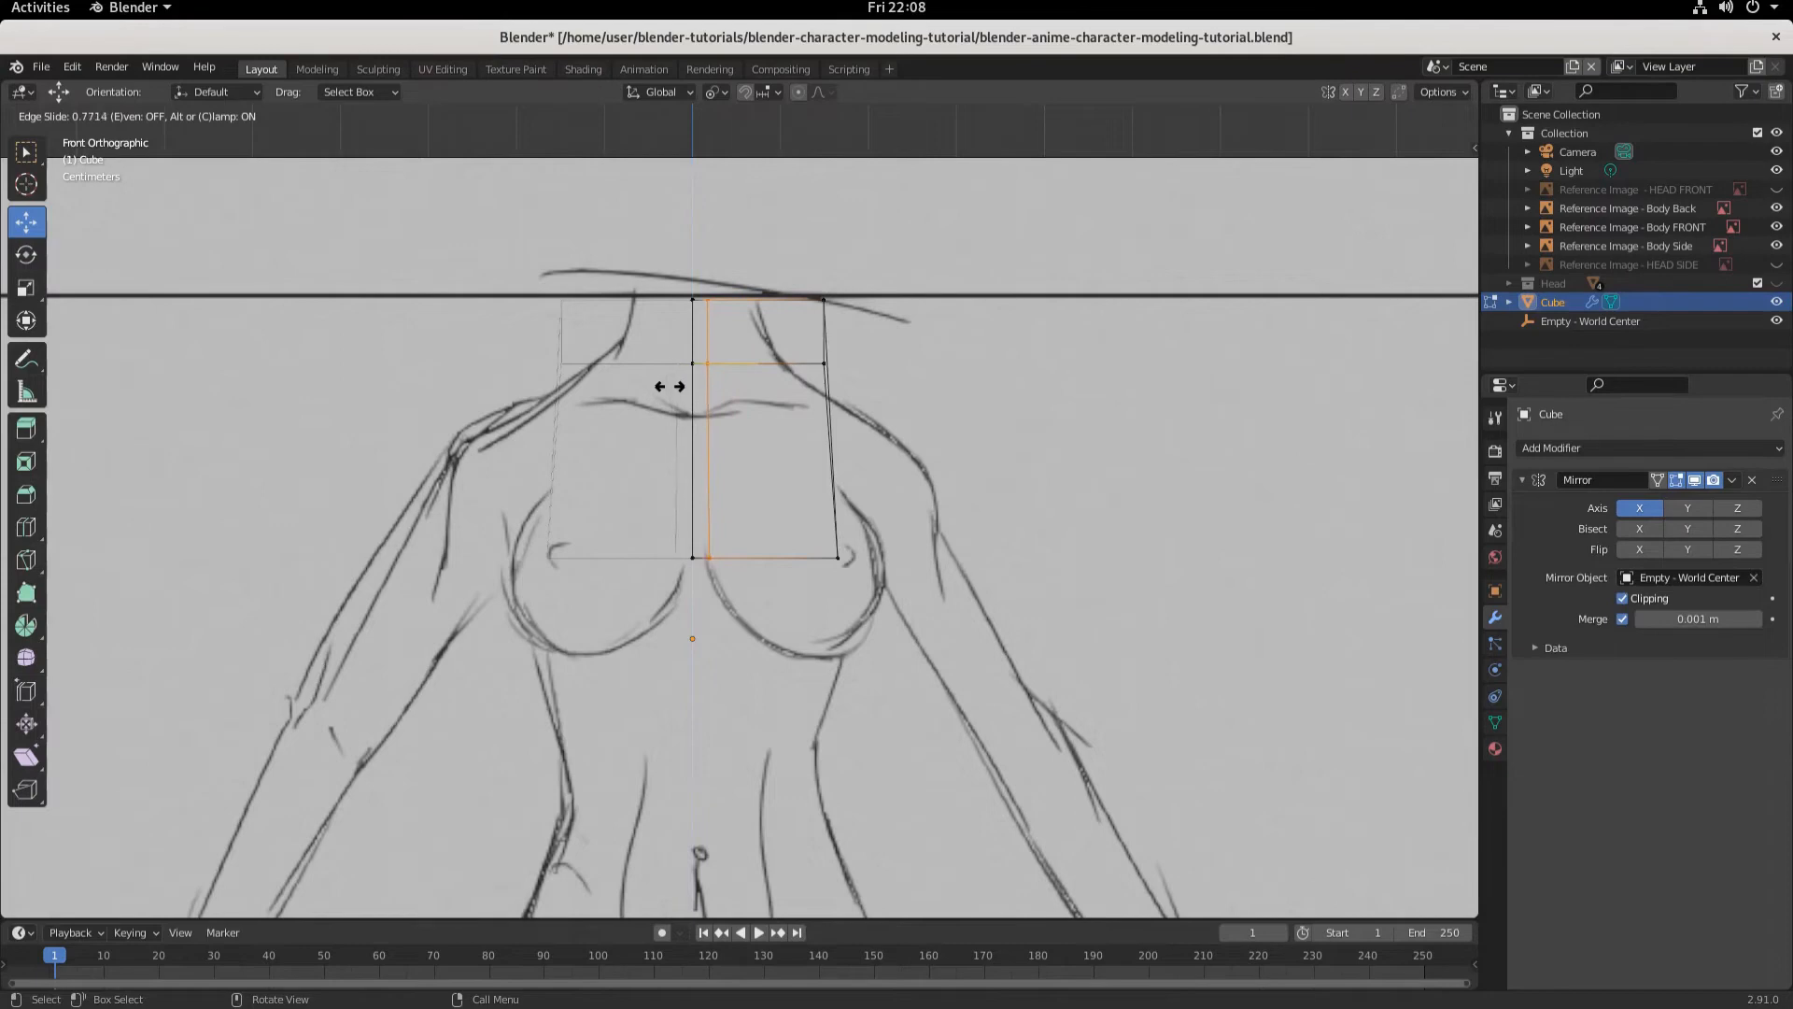
click(668, 387)
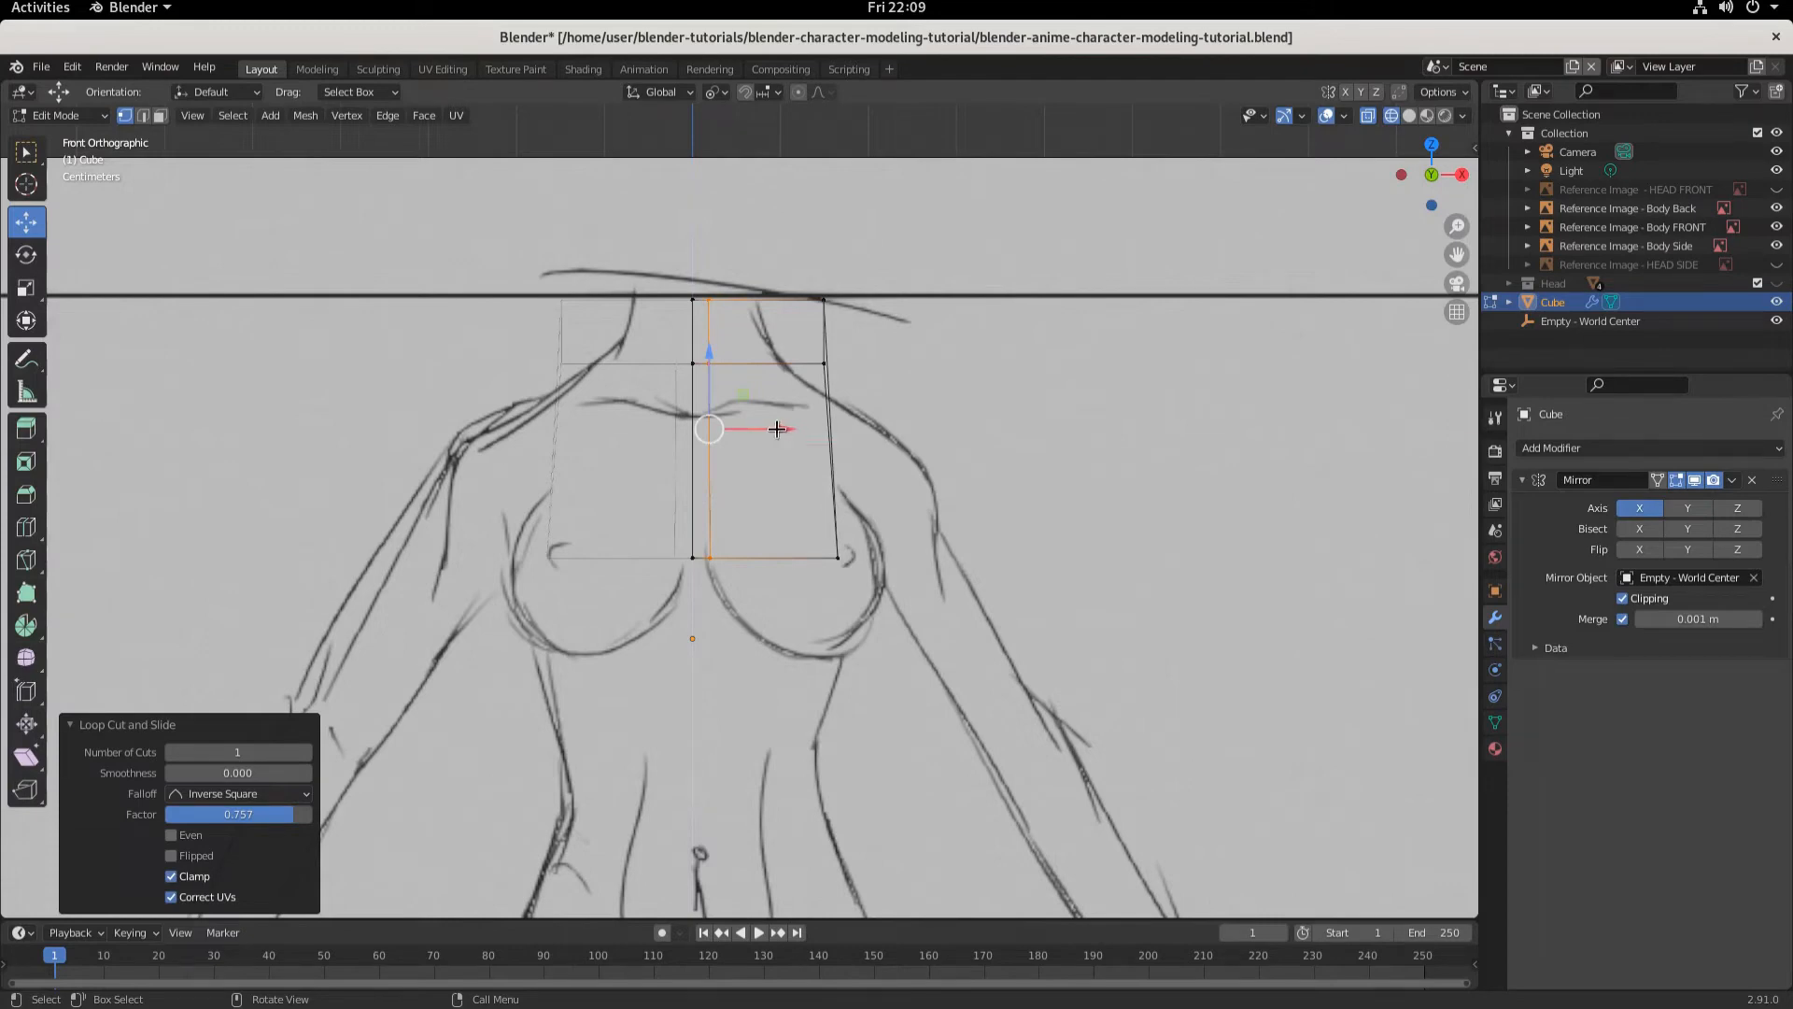
drag(781, 429, 774, 430)
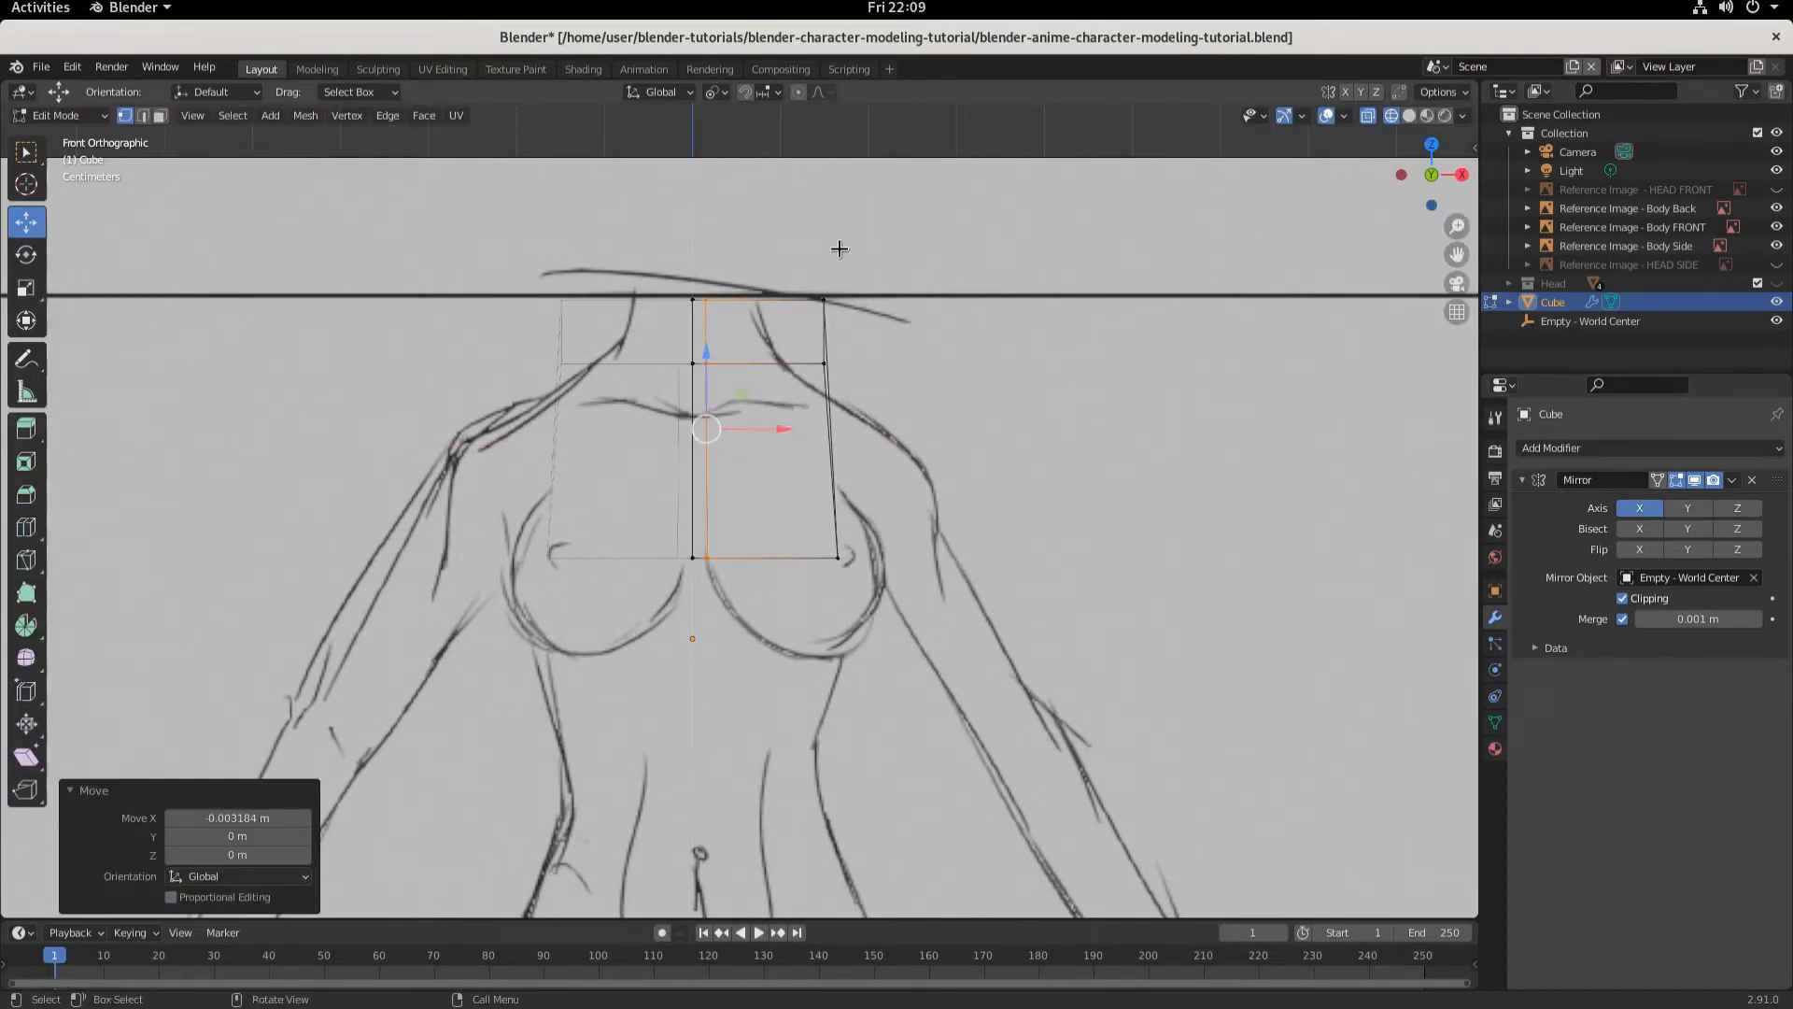
- Select the torso's outer top vertices and move them about 0.007 m outward along X
click(142, 114)
click(831, 331)
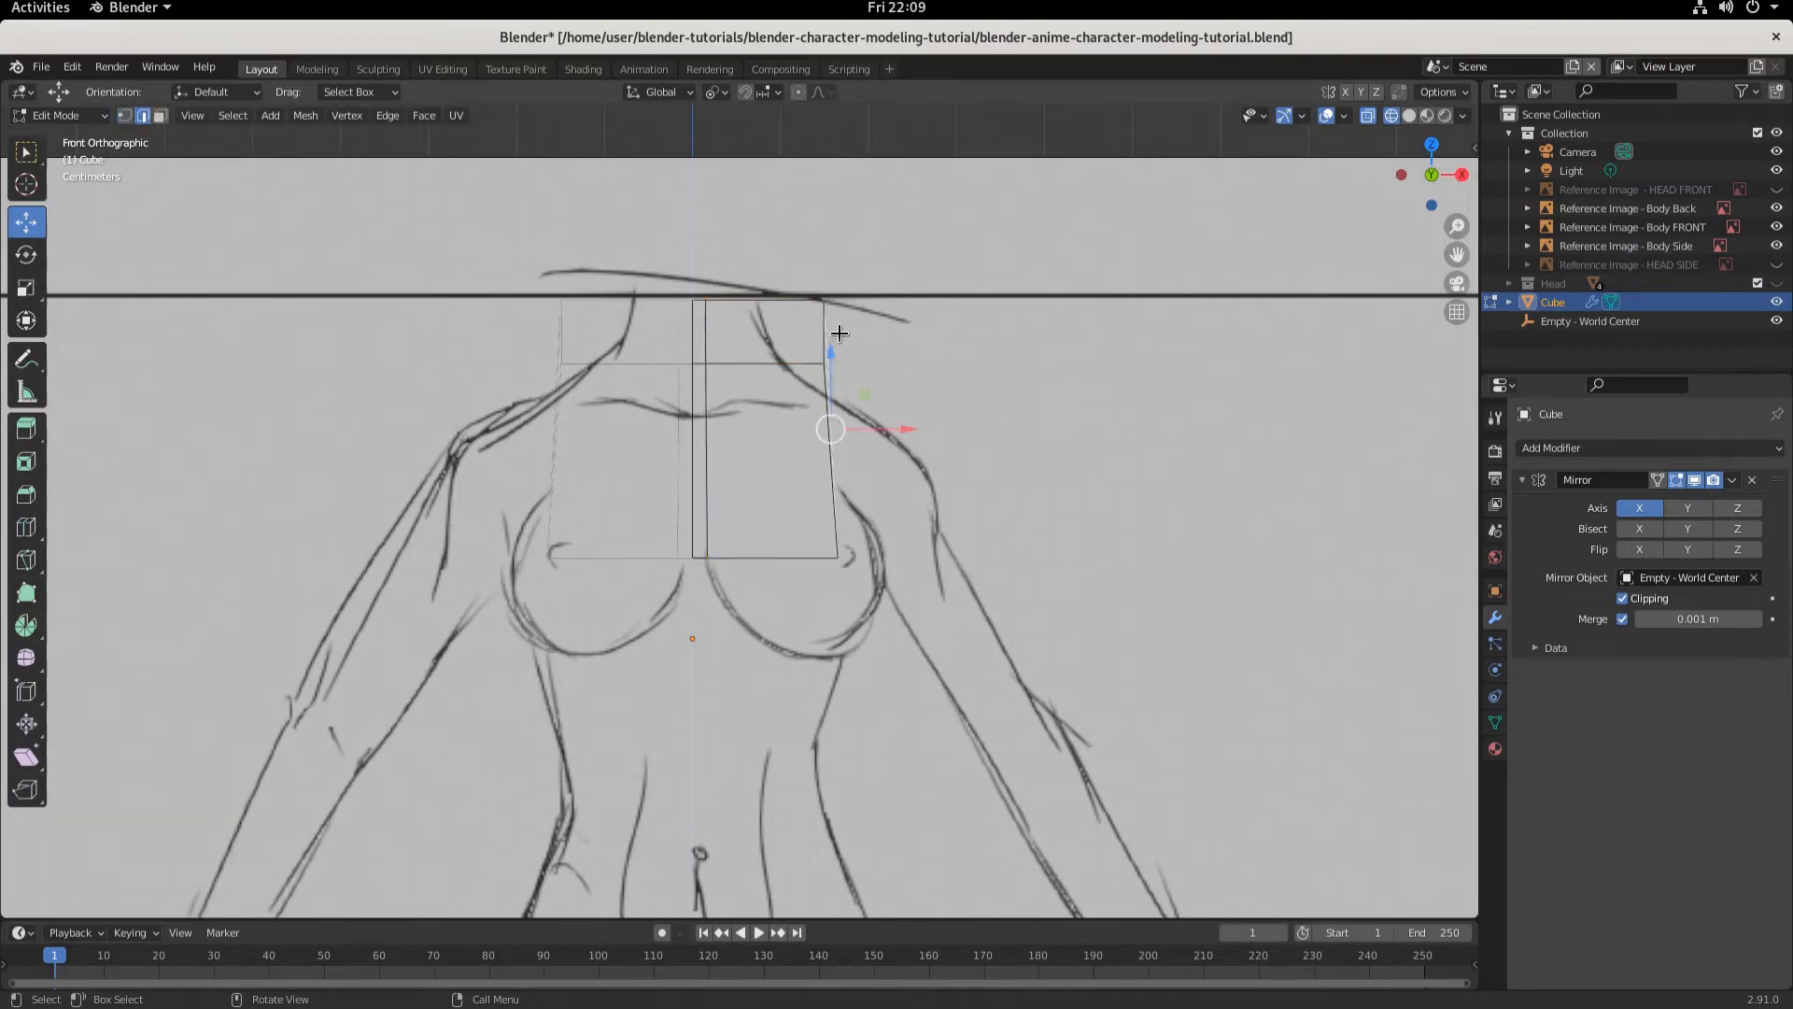
click(814, 329)
middle_drag(1136, 527, 647, 439)
click(125, 116)
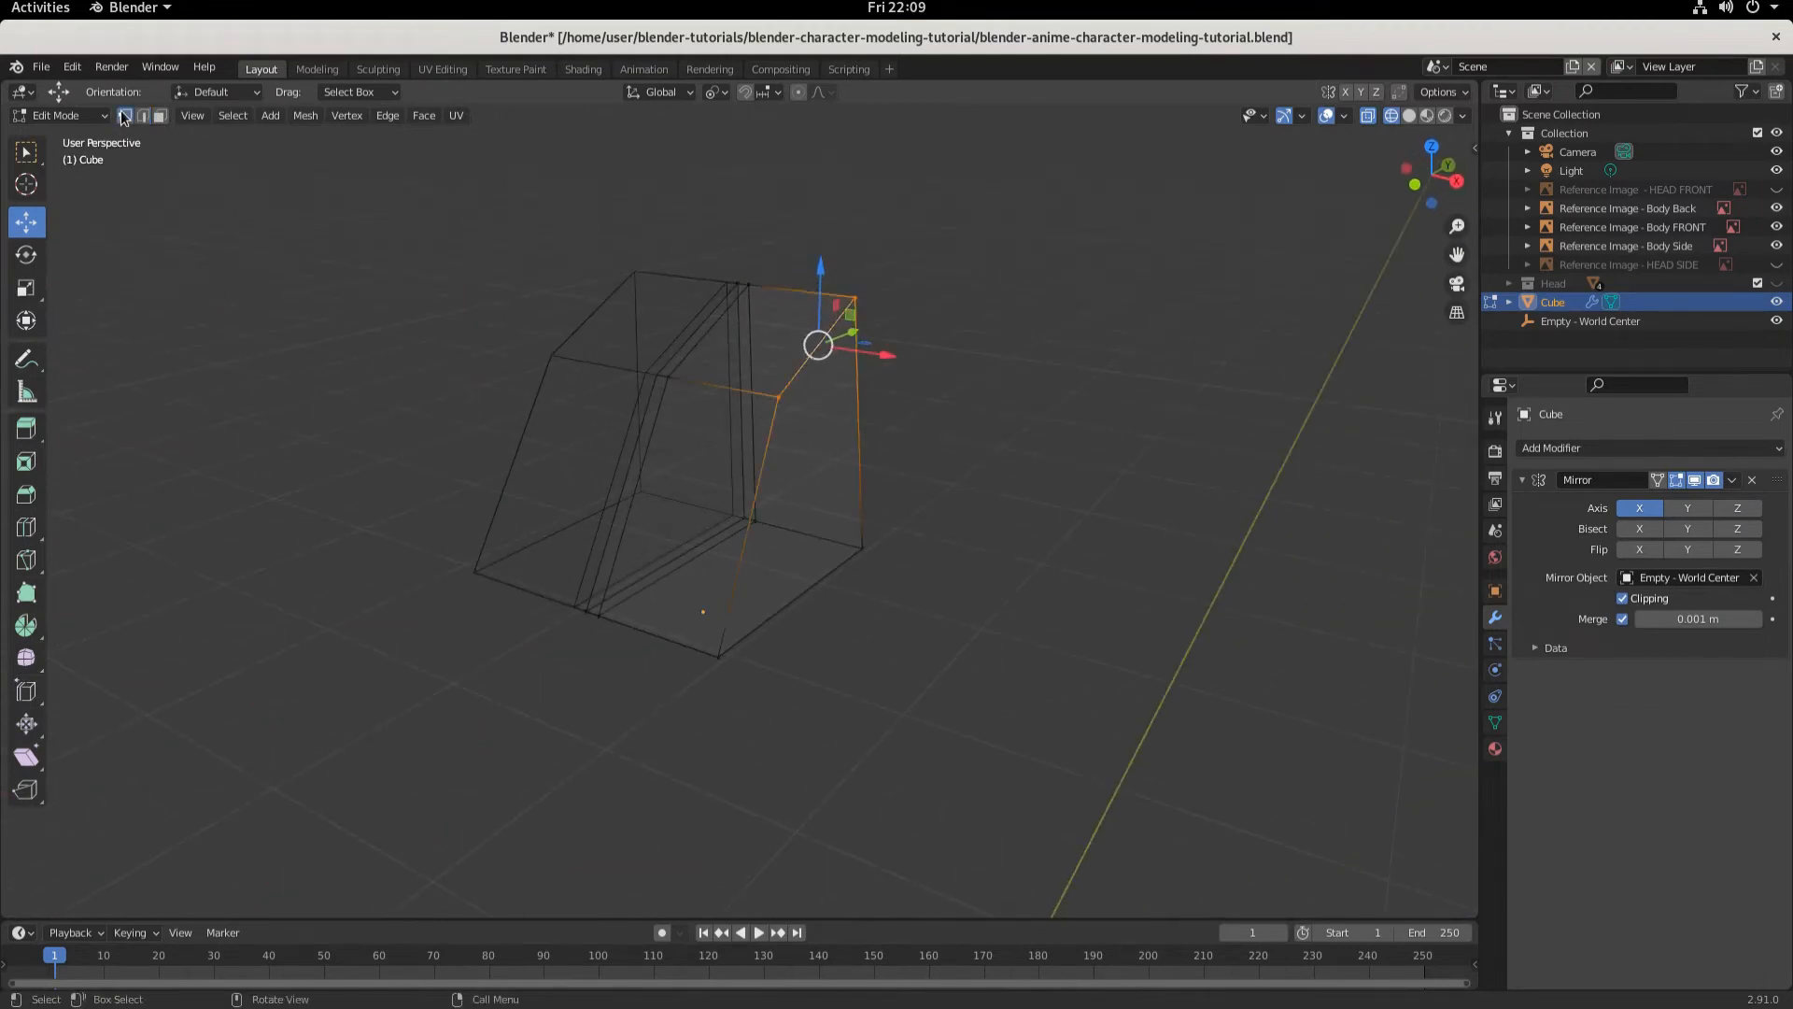
middle_drag(1016, 645, 1007, 572)
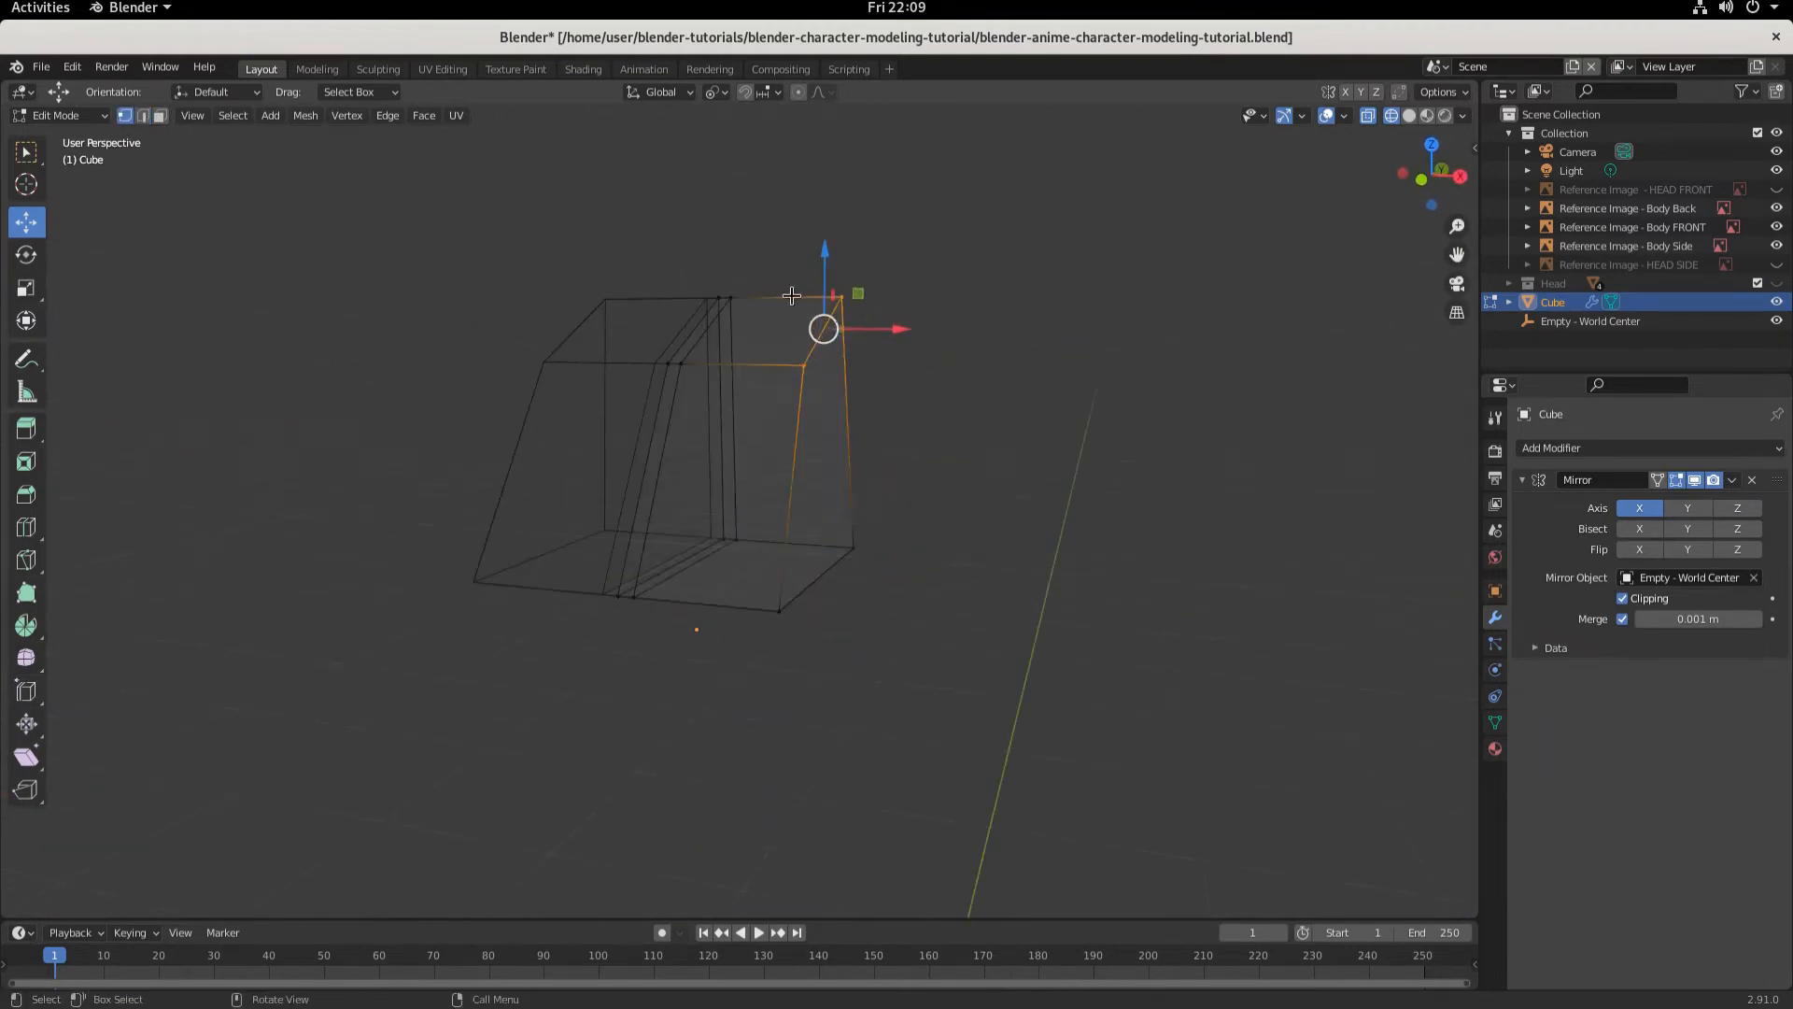
drag(774, 234, 955, 412)
drag(911, 342, 918, 342)
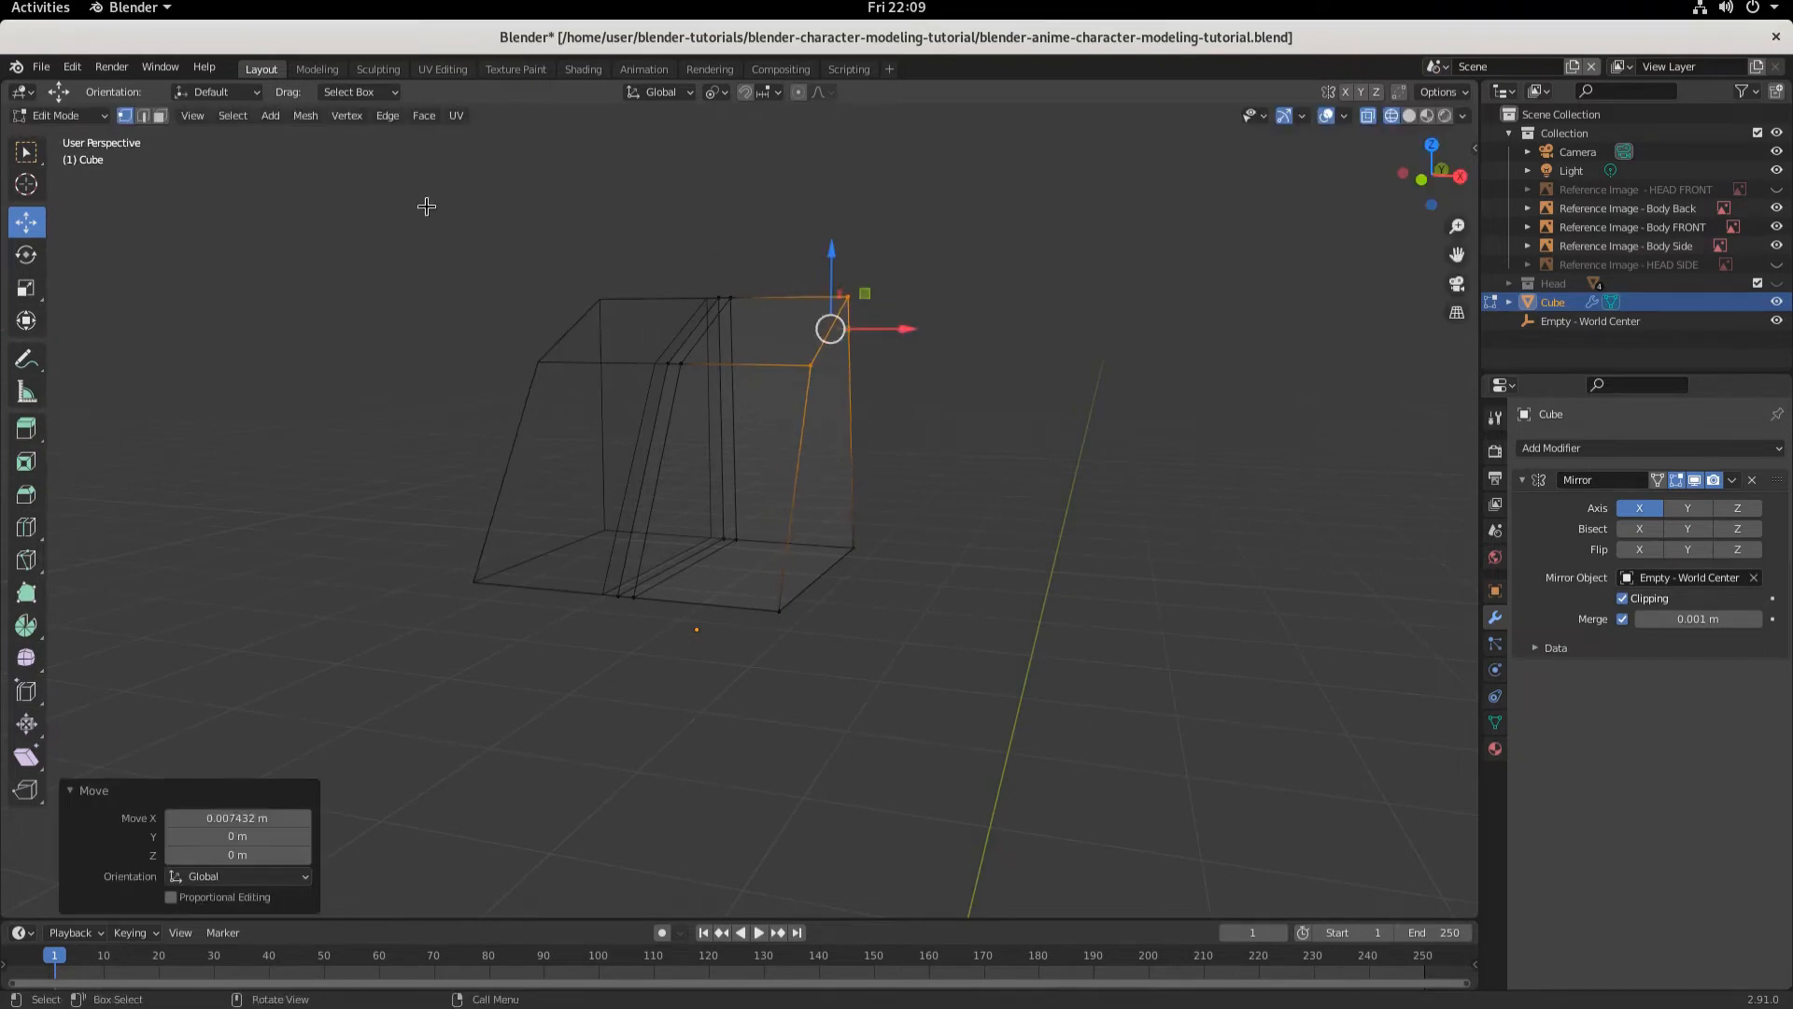
- In edge select mode, move the outer top edge about 0.075 m inward along X to the neck outline
click(142, 116)
drag(909, 328, 827, 312)
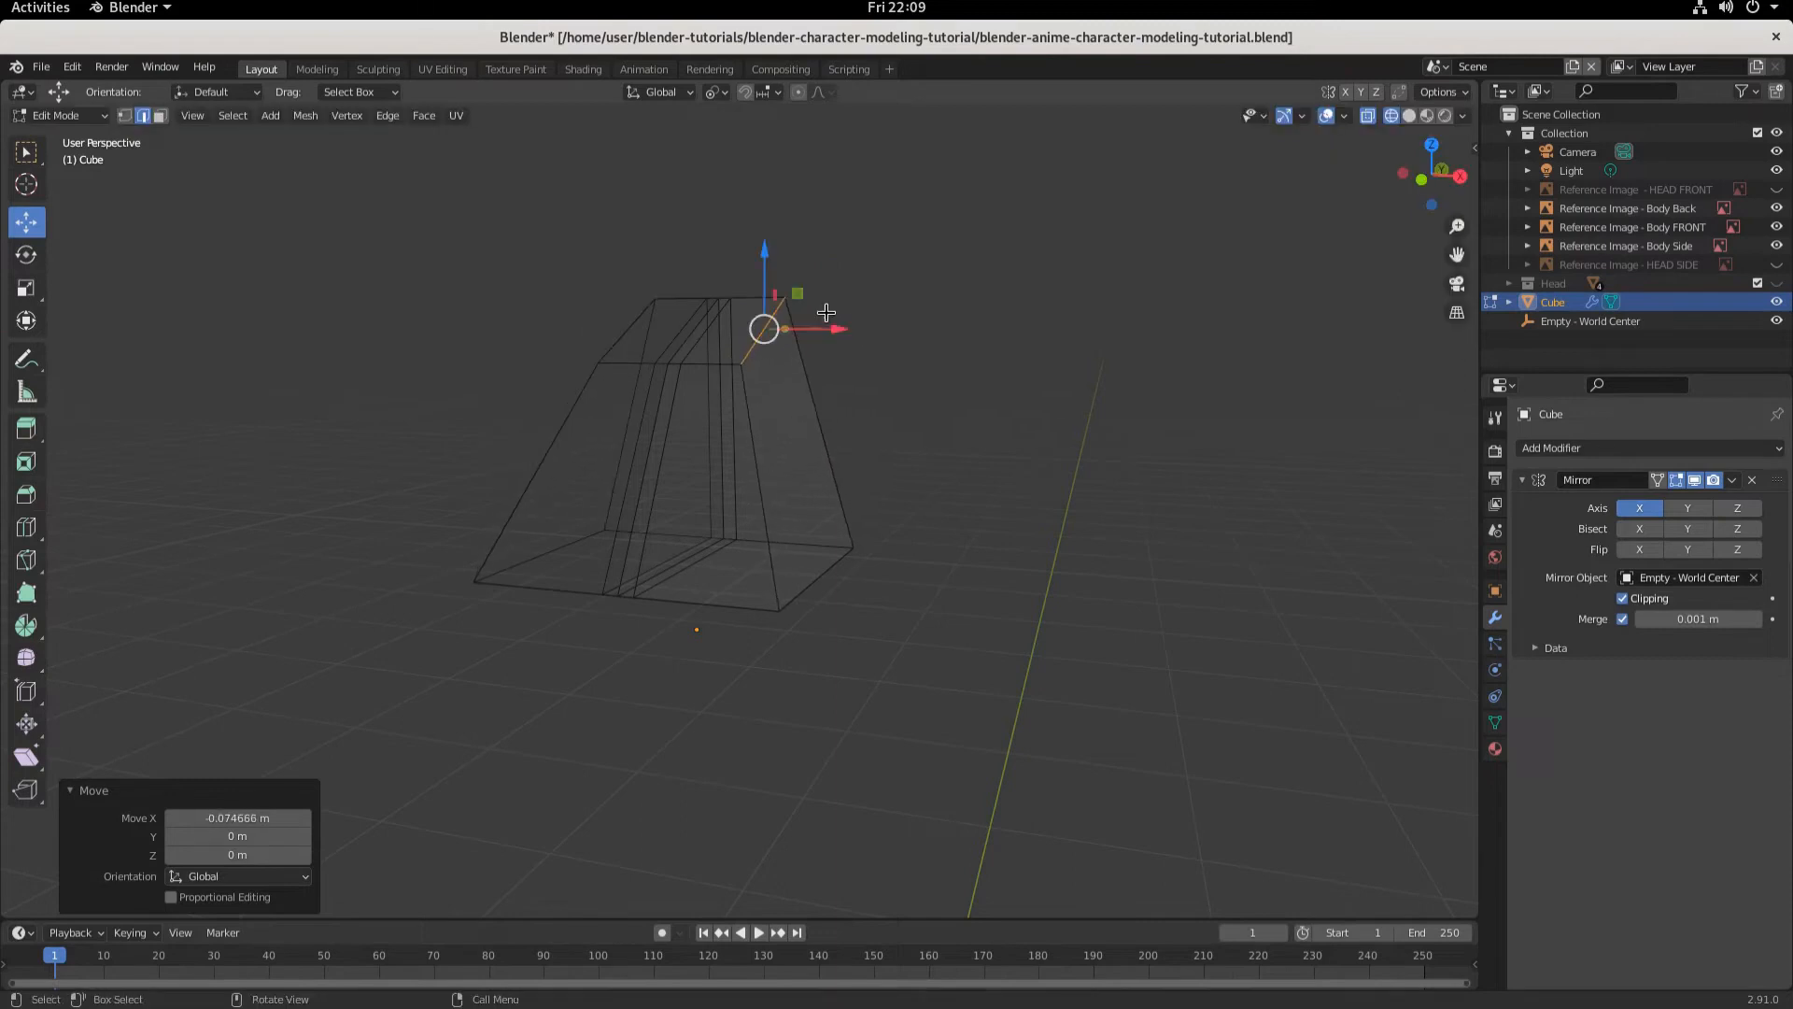
key(KP_1)
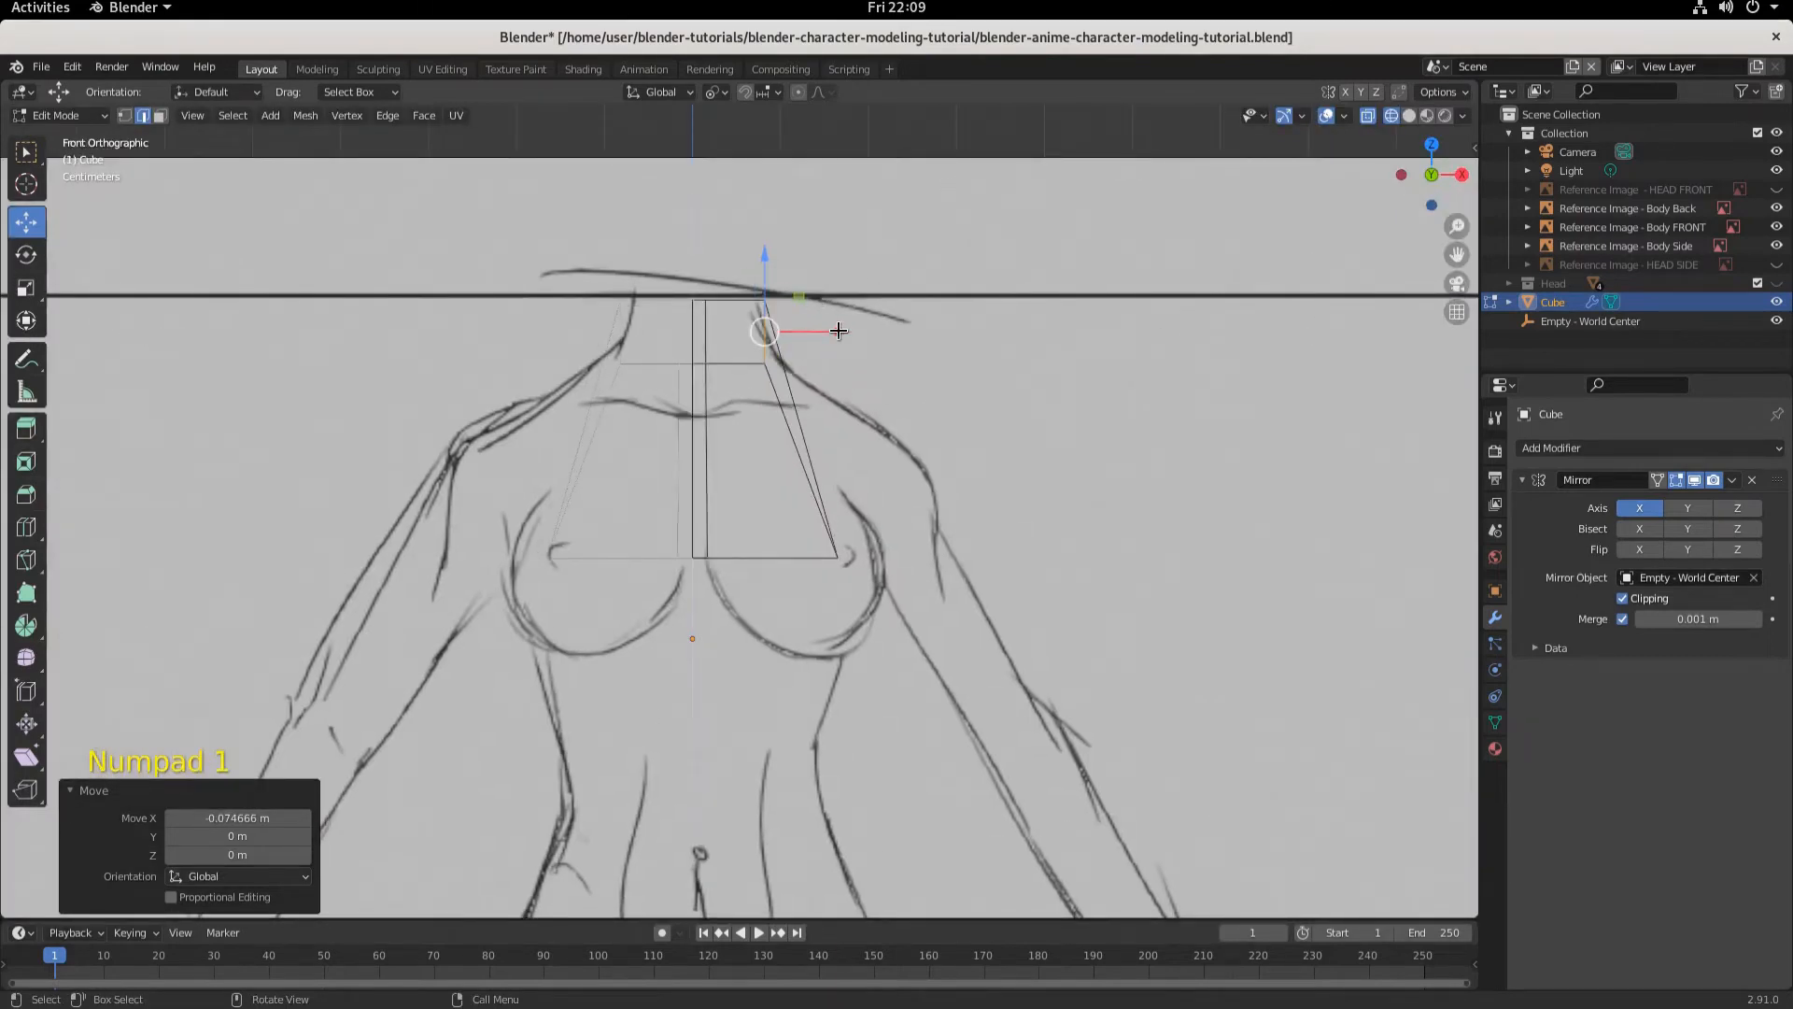
- Move the outer top edge outward along X and lower it by about 0.077 m and 0.056 m until its upper end meets the shoulder outline
drag(838, 331, 962, 490)
drag(890, 274, 890, 347)
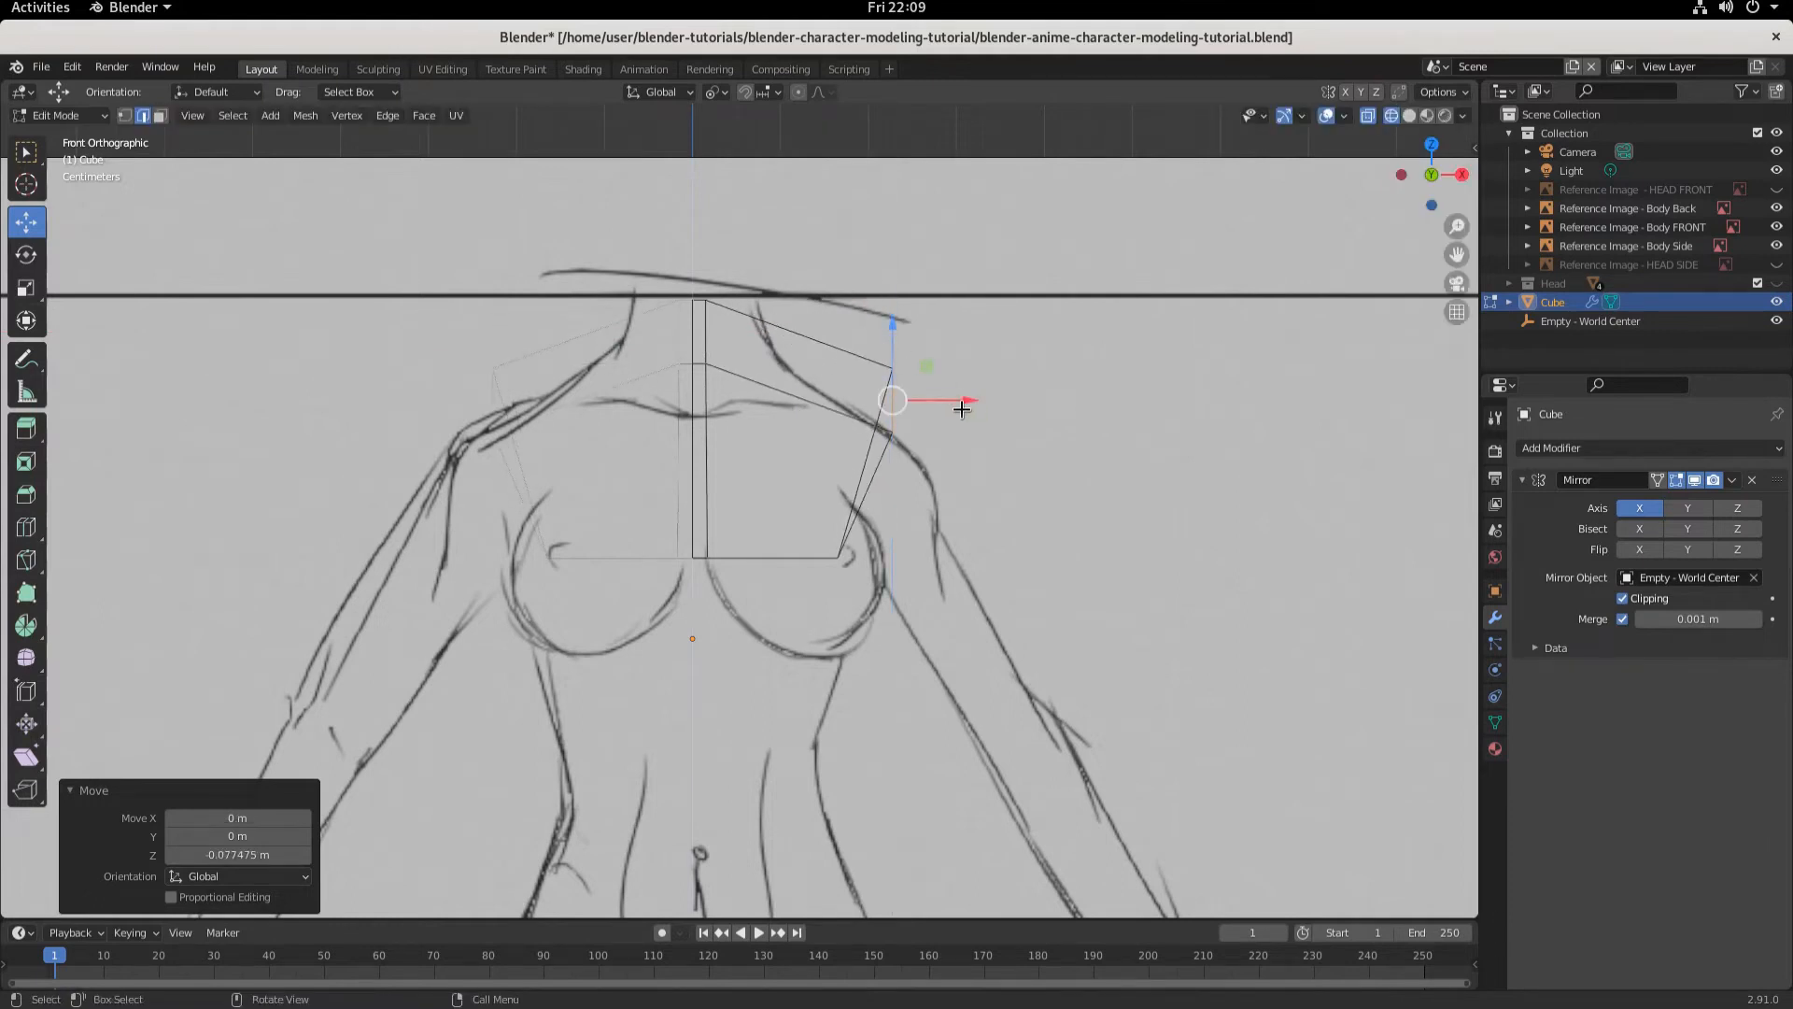
drag(962, 409, 900, 413)
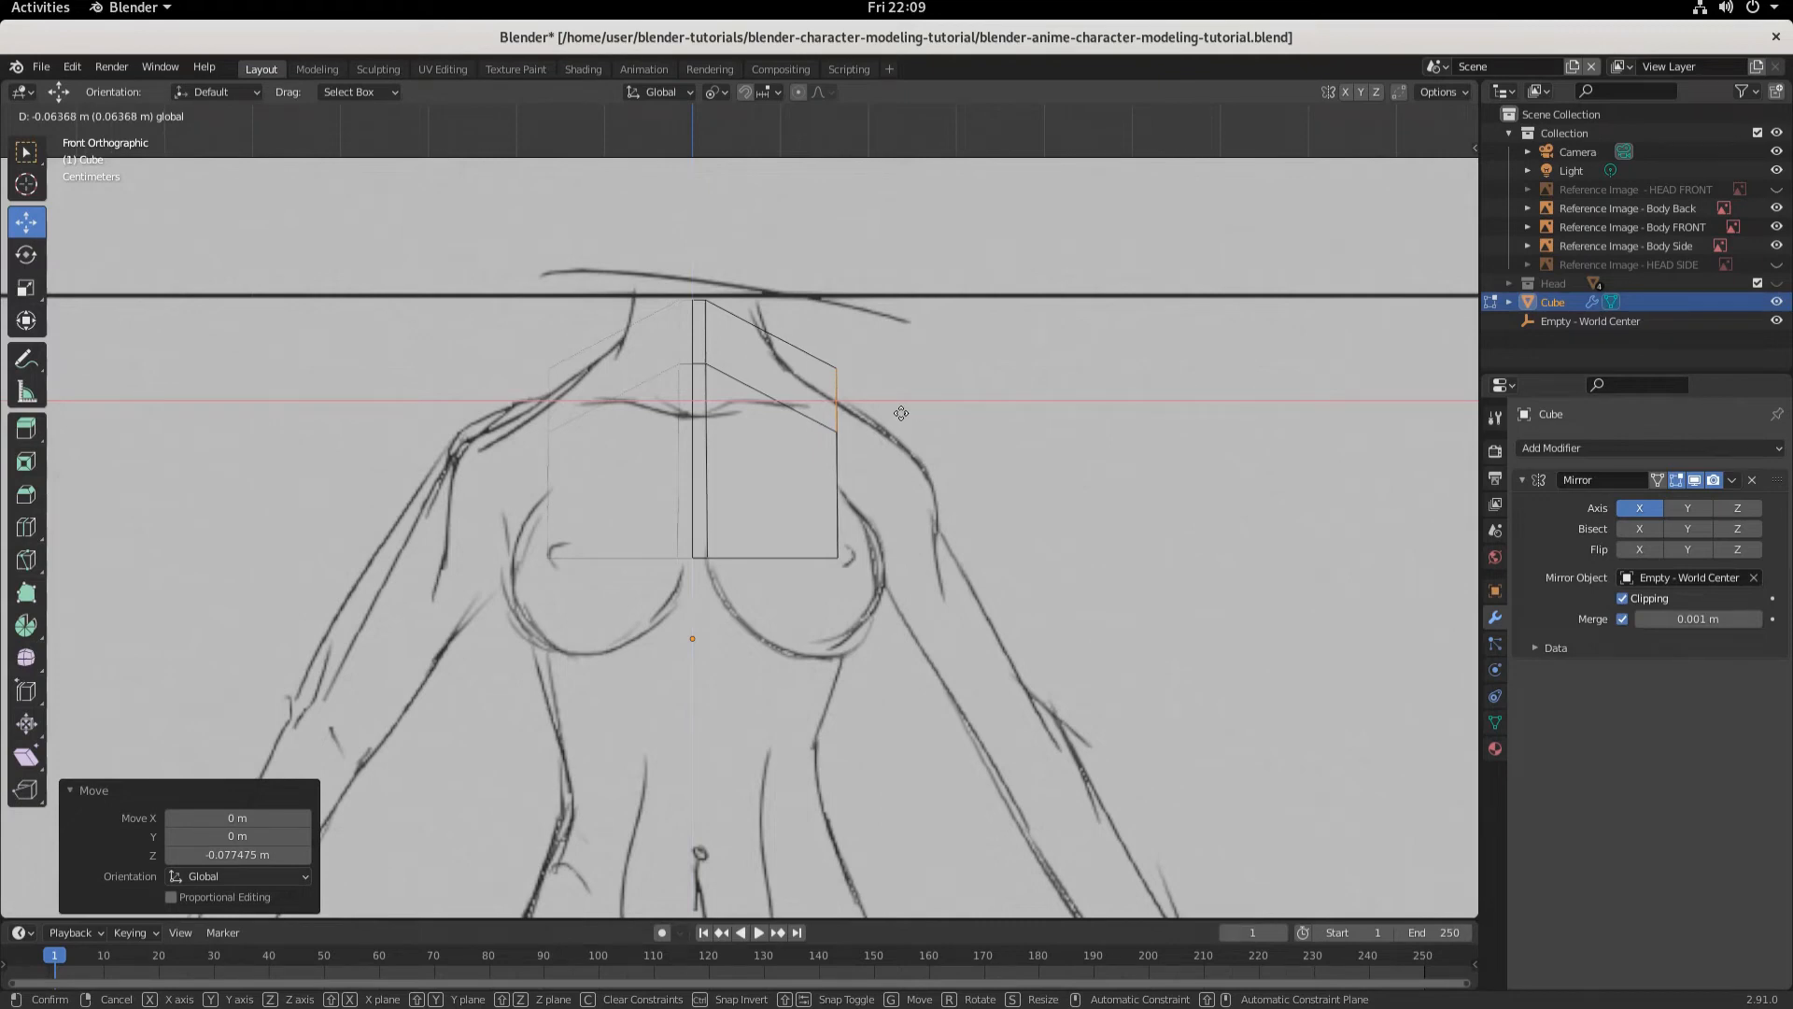
drag(901, 413, 930, 481)
drag(868, 324, 876, 382)
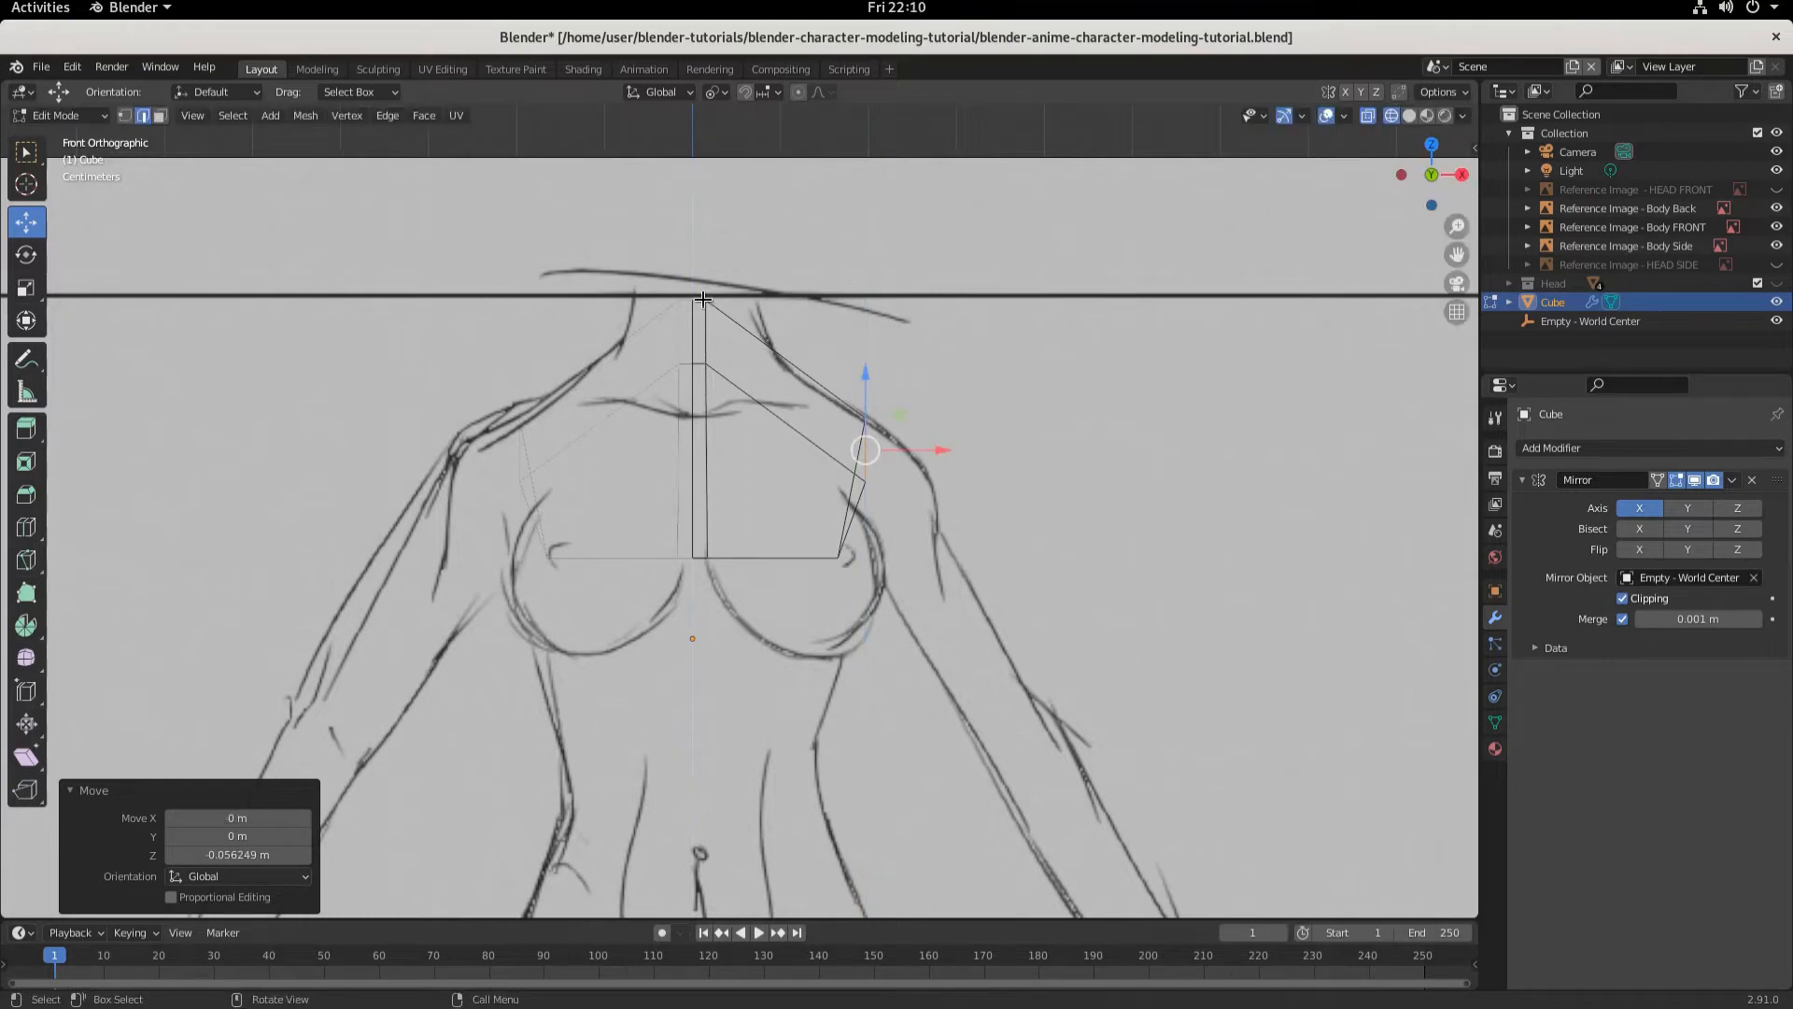
- Lower the short top back edge at the centre about 0.054 m along Z and widen it about 0.069 m along X to the neck outline
click(698, 299)
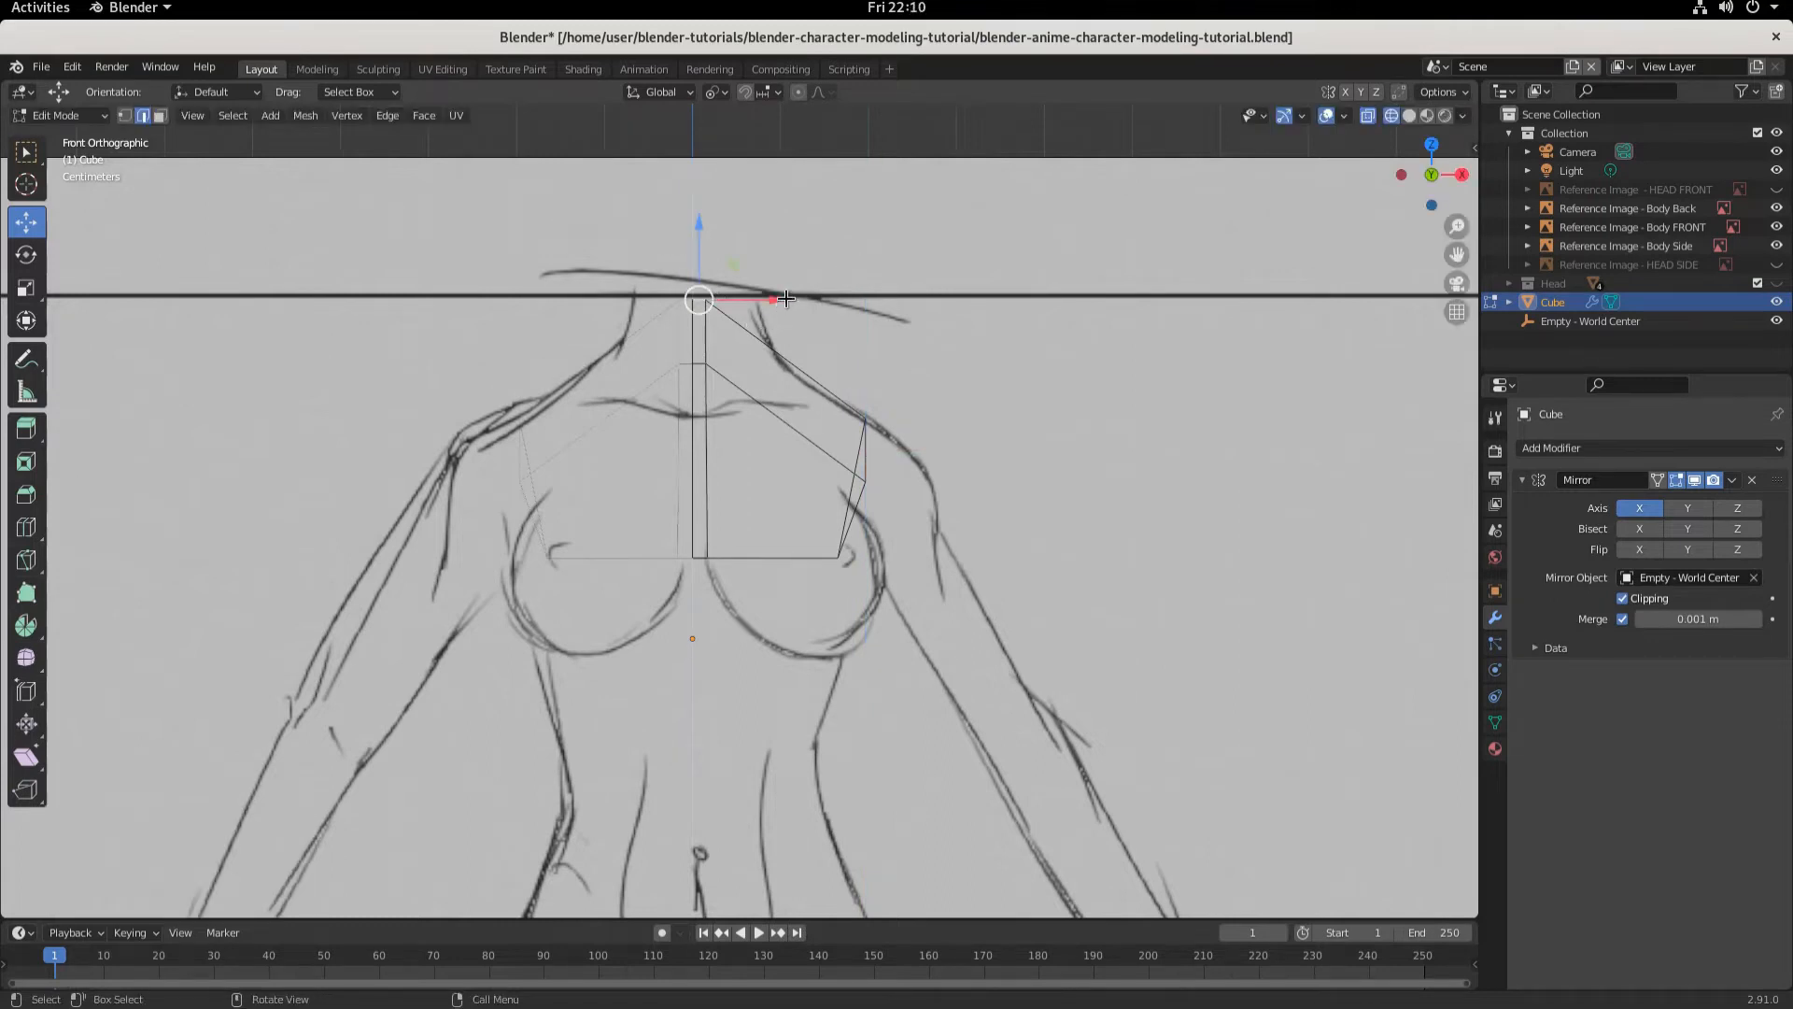
drag(699, 228, 702, 277)
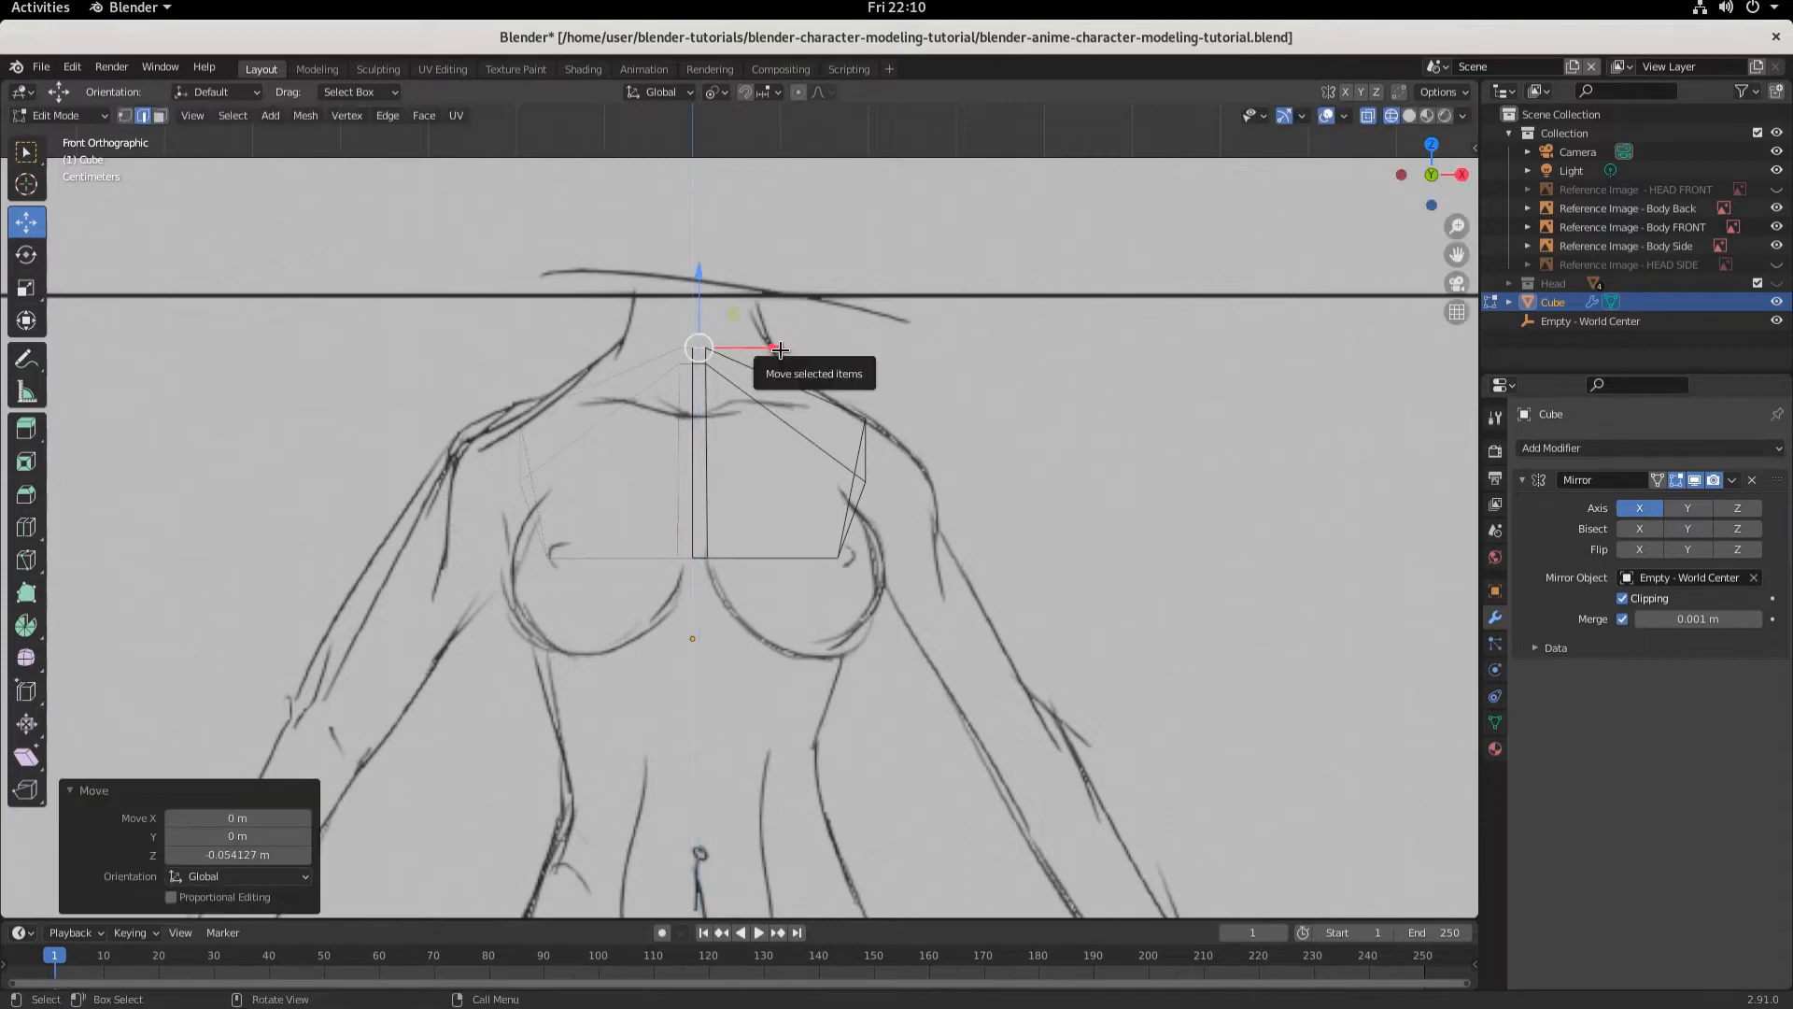
drag(791, 353, 846, 372)
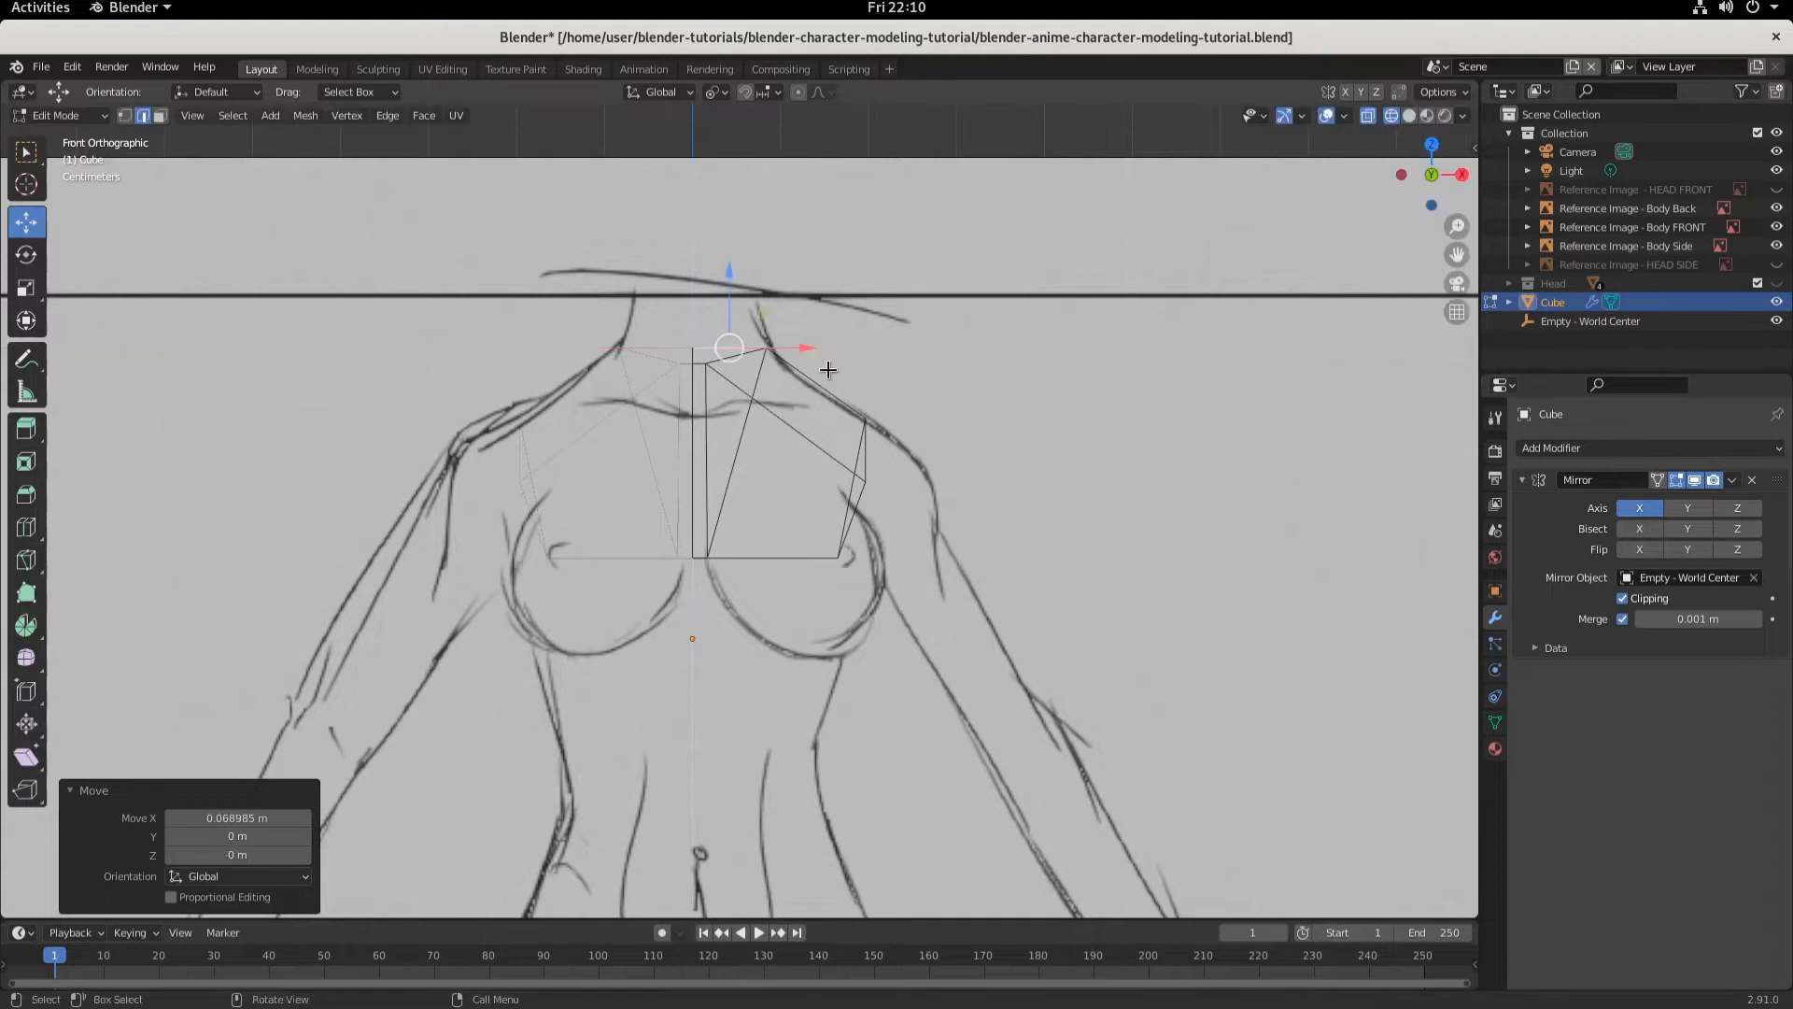
- Lower the short front edge at the centre to the collarbone line and the top back edge about 0.025 m along Z
click(698, 366)
drag(703, 296, 711, 346)
click(723, 342)
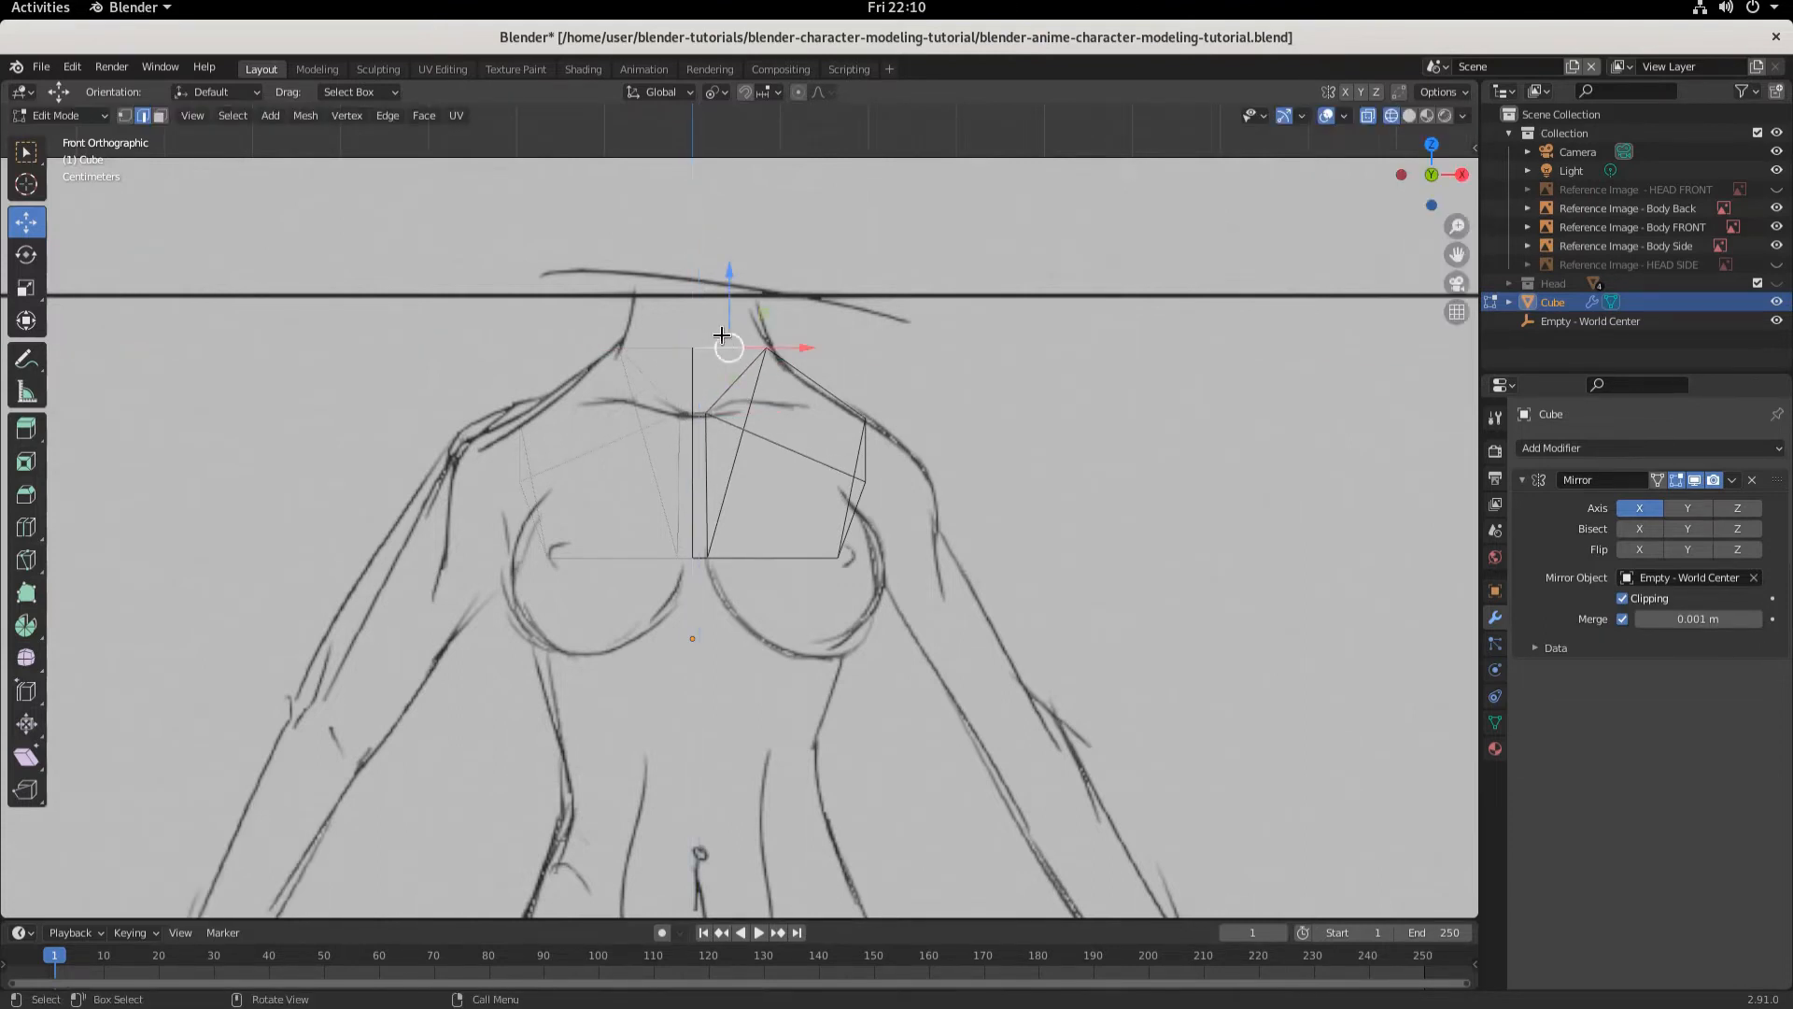
drag(737, 277, 738, 301)
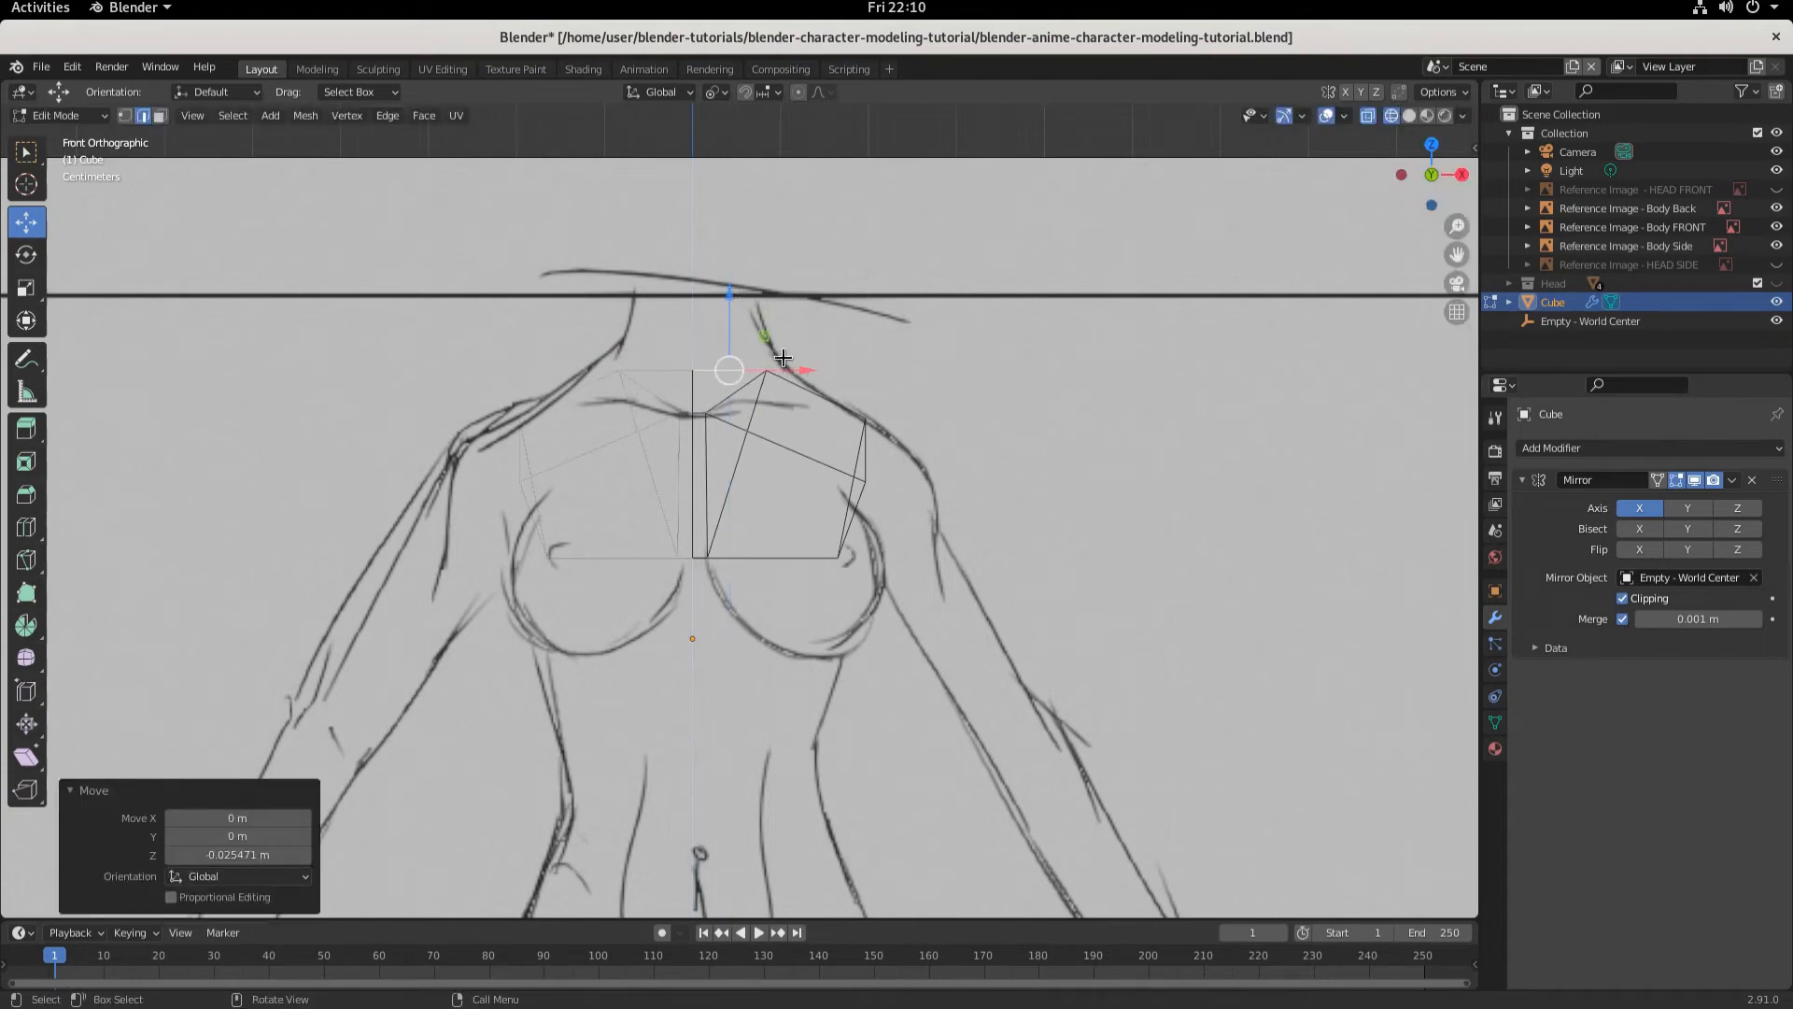
- Move the neck's sloping side edge about 0.003 m and the top back edge about 0.008 m outward along X
click(736, 384)
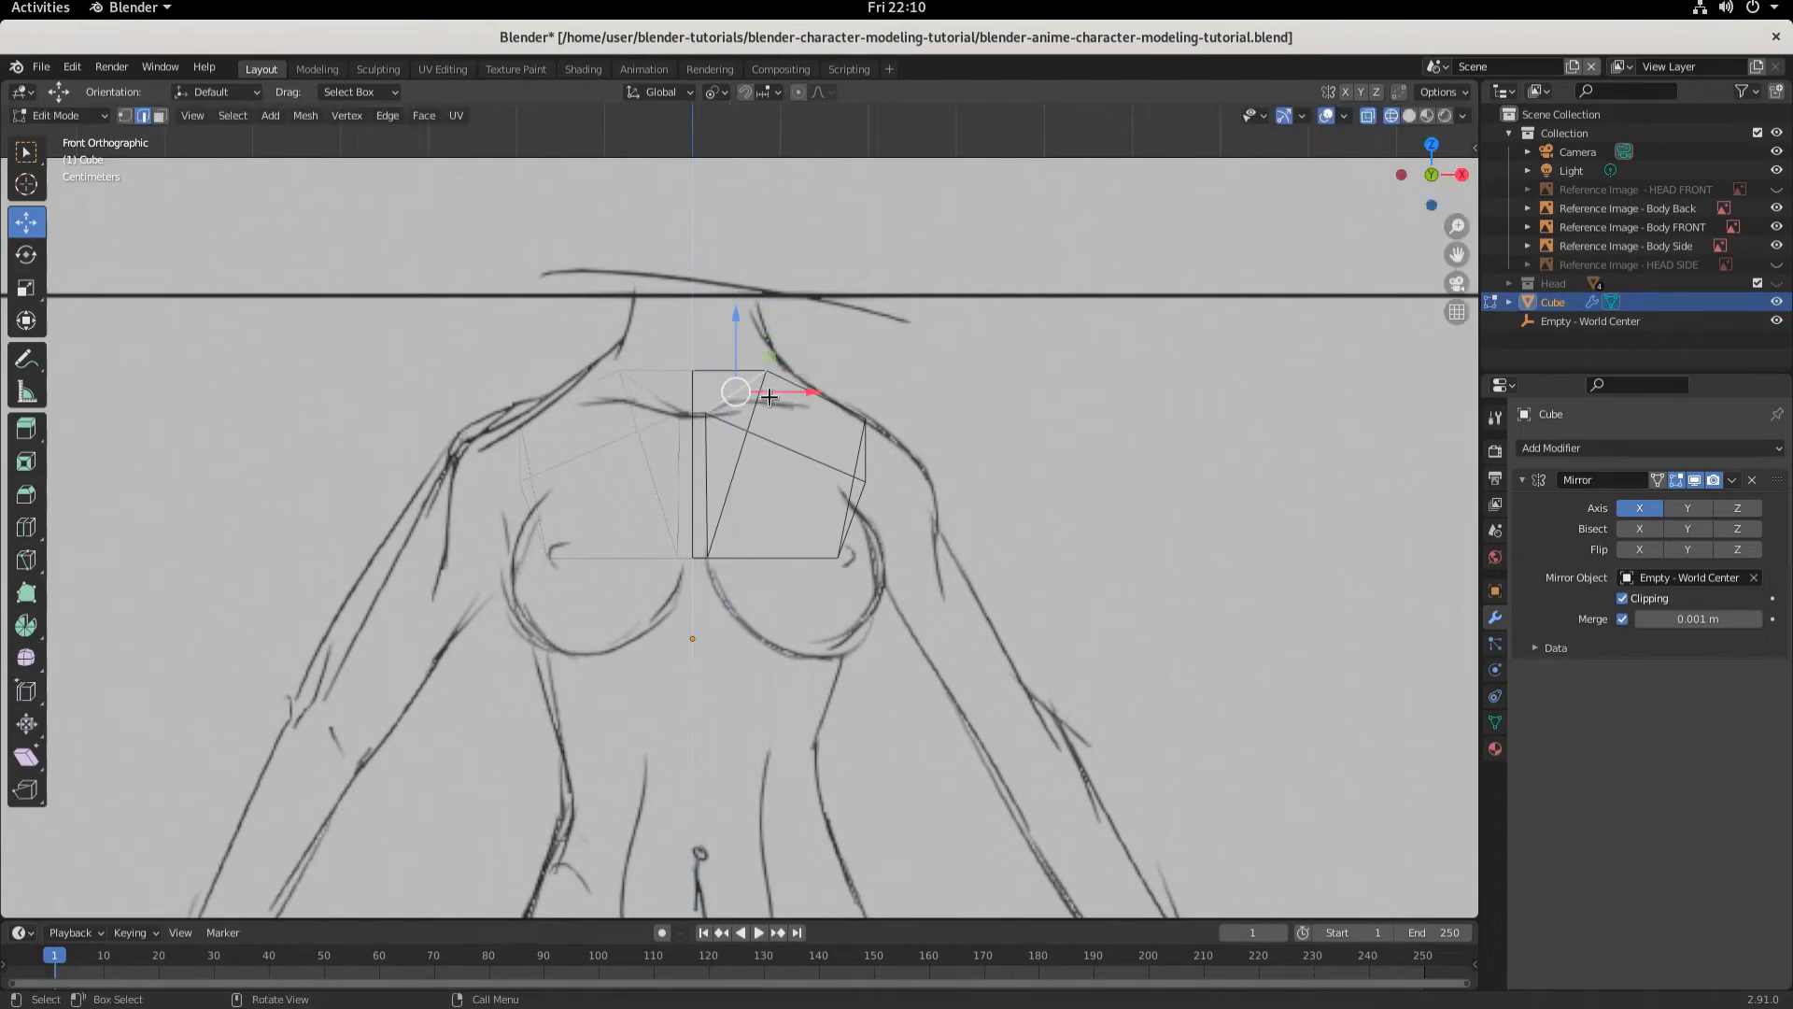
drag(805, 392, 809, 392)
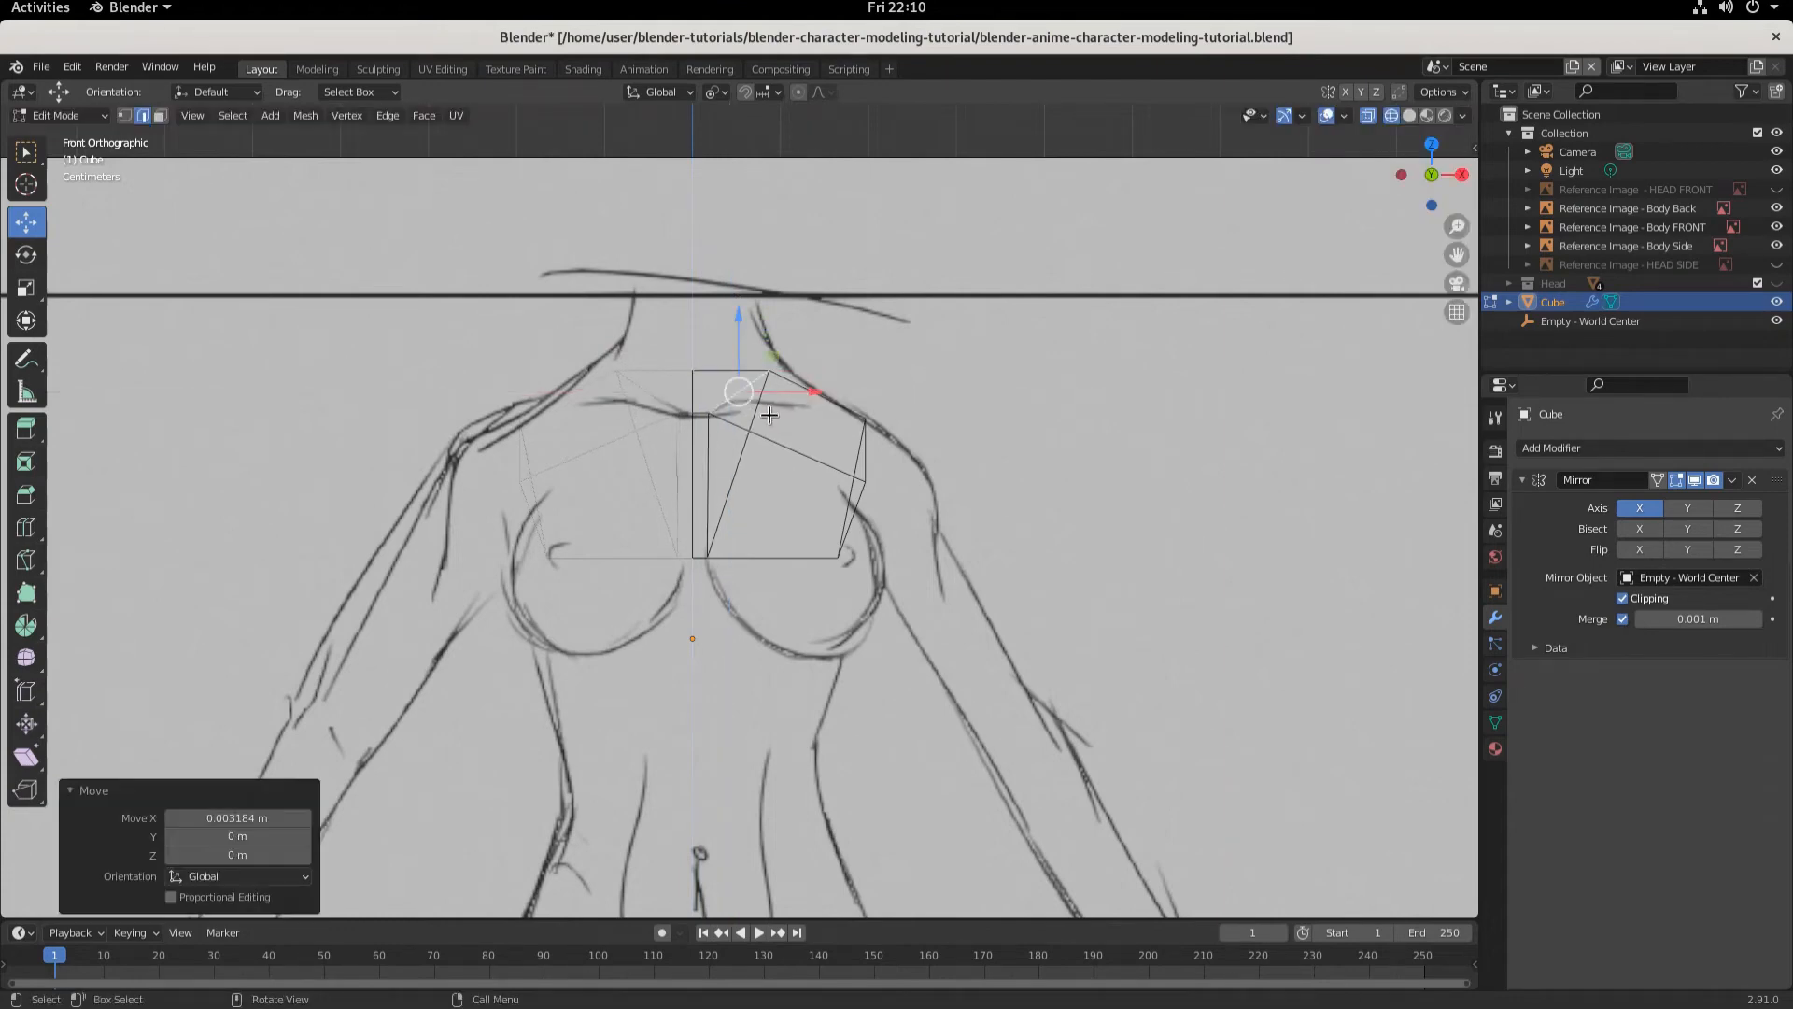
click(723, 371)
drag(804, 369, 815, 369)
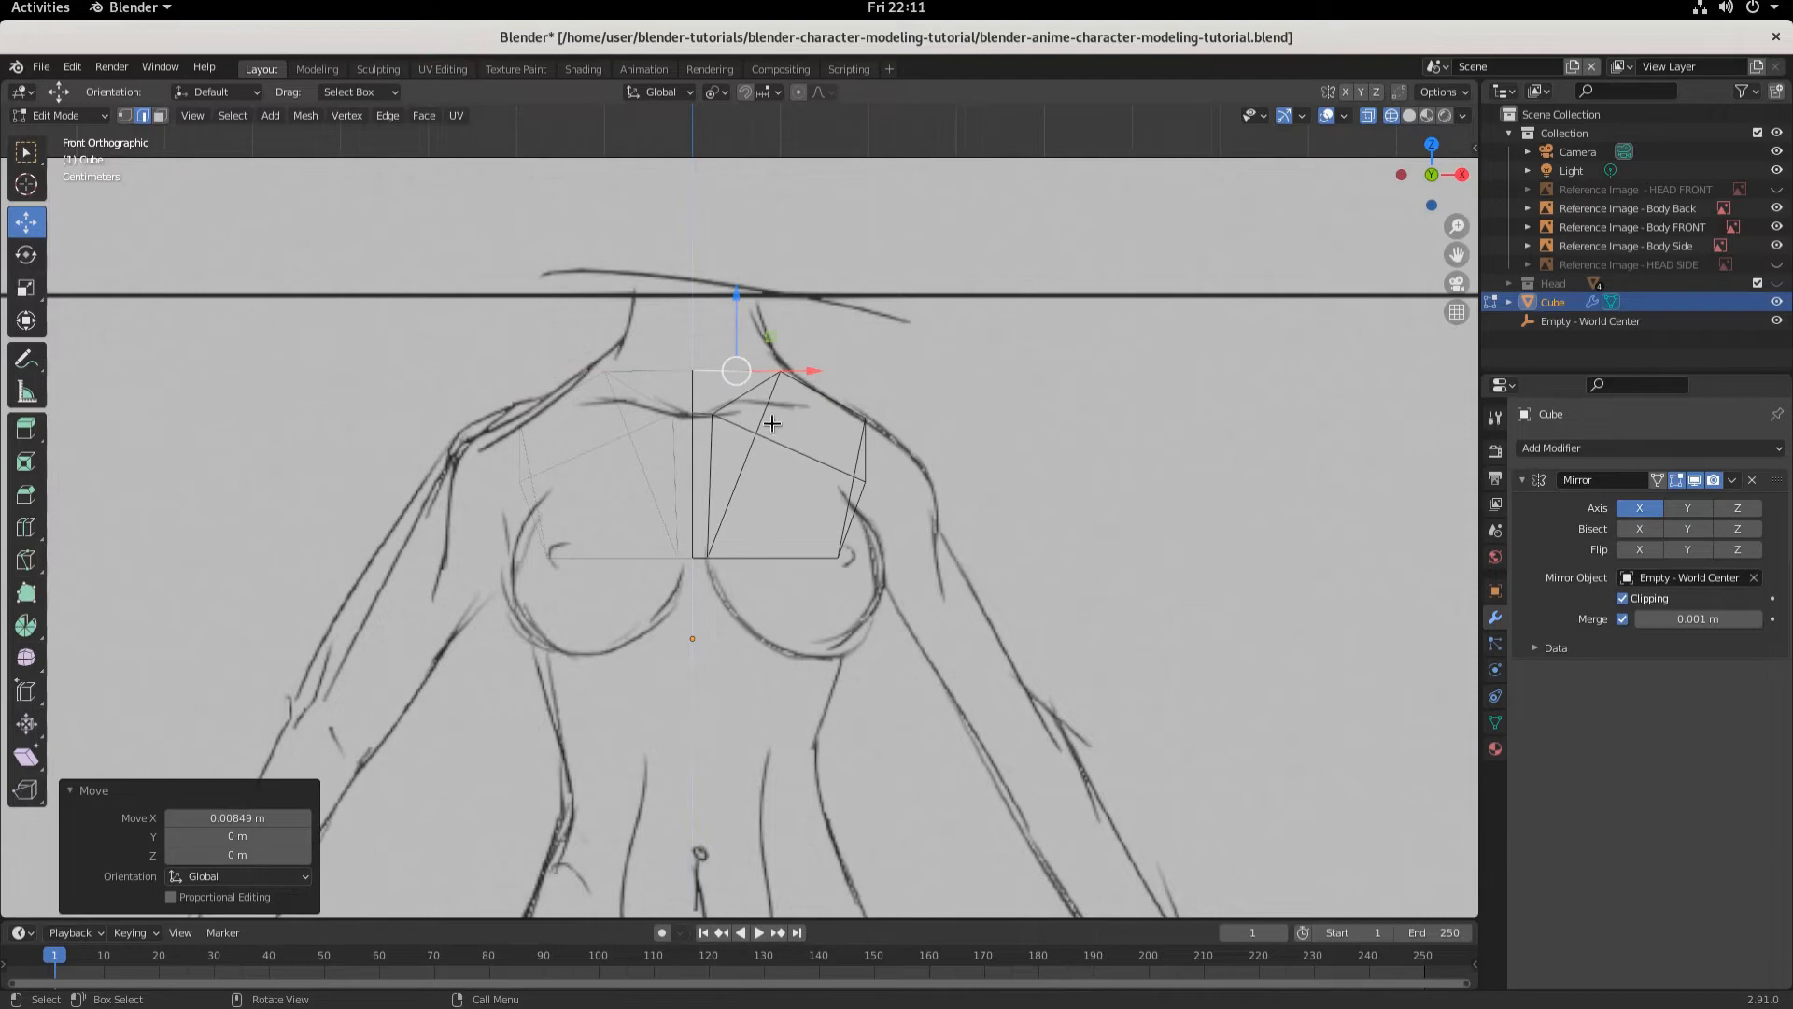
- Move the short front neck edge about 0.003 m inward along X and save the file
click(736, 427)
click(709, 415)
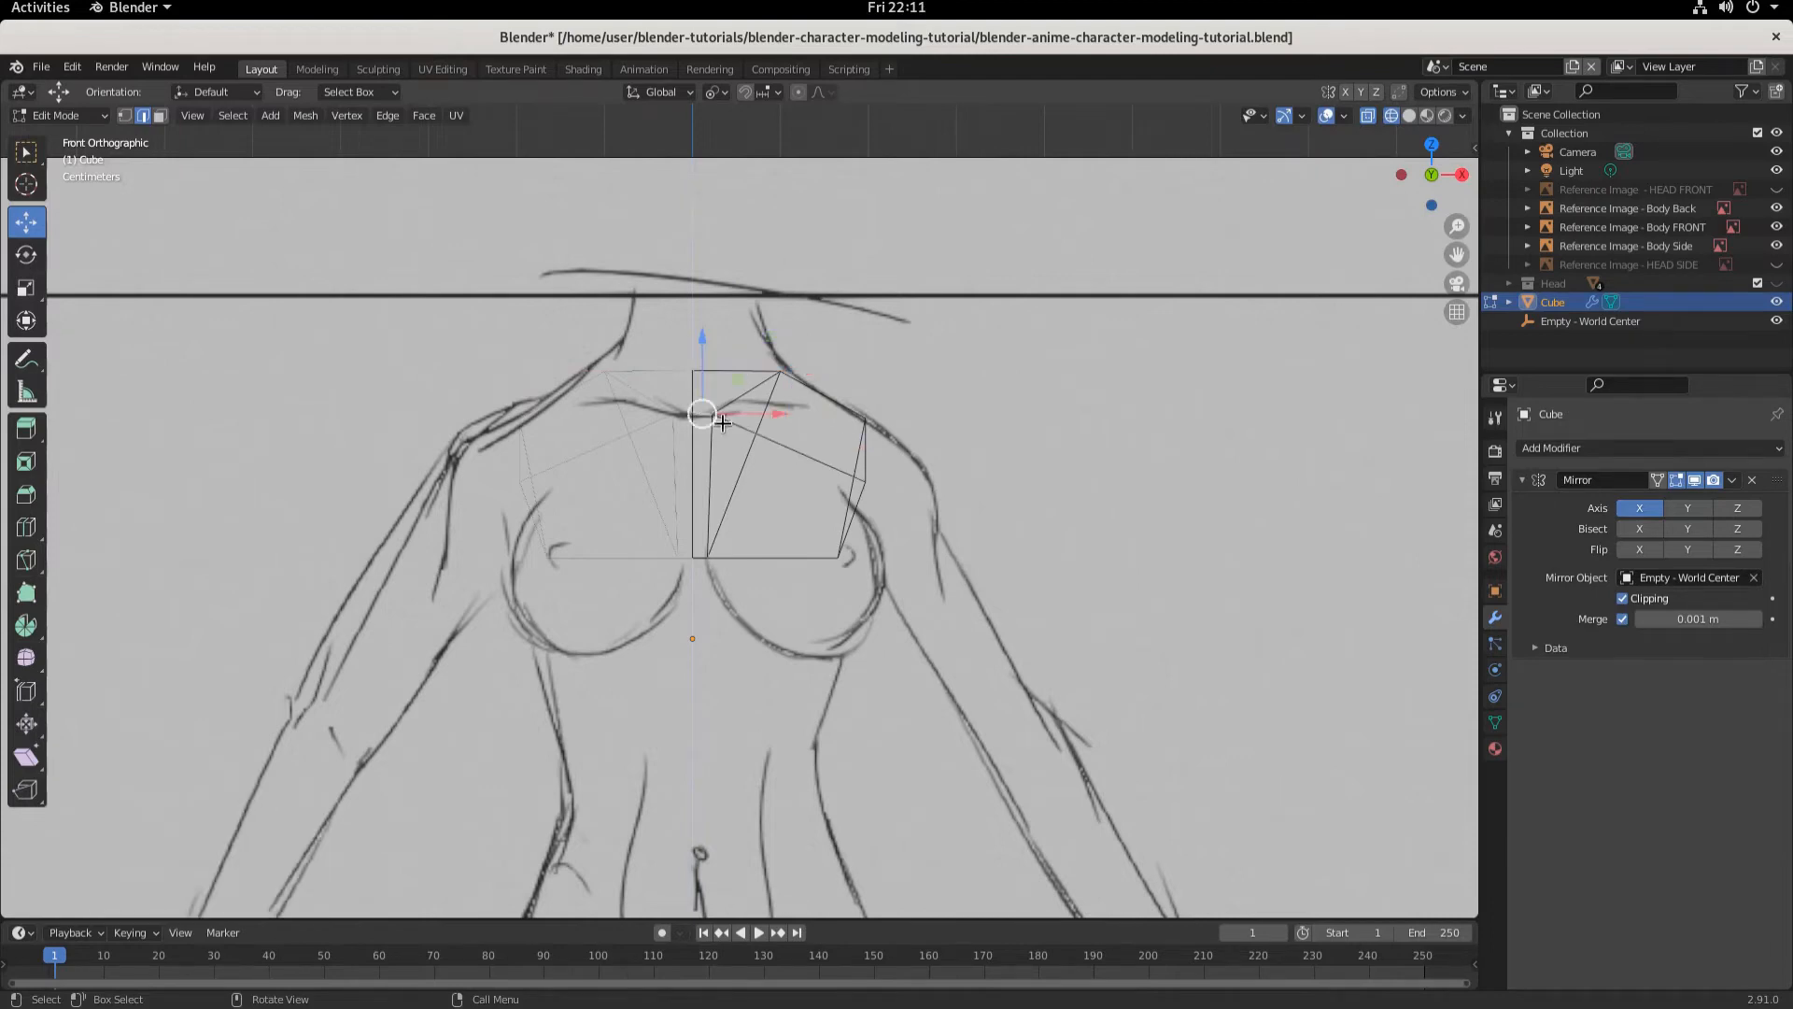
drag(772, 415, 778, 406)
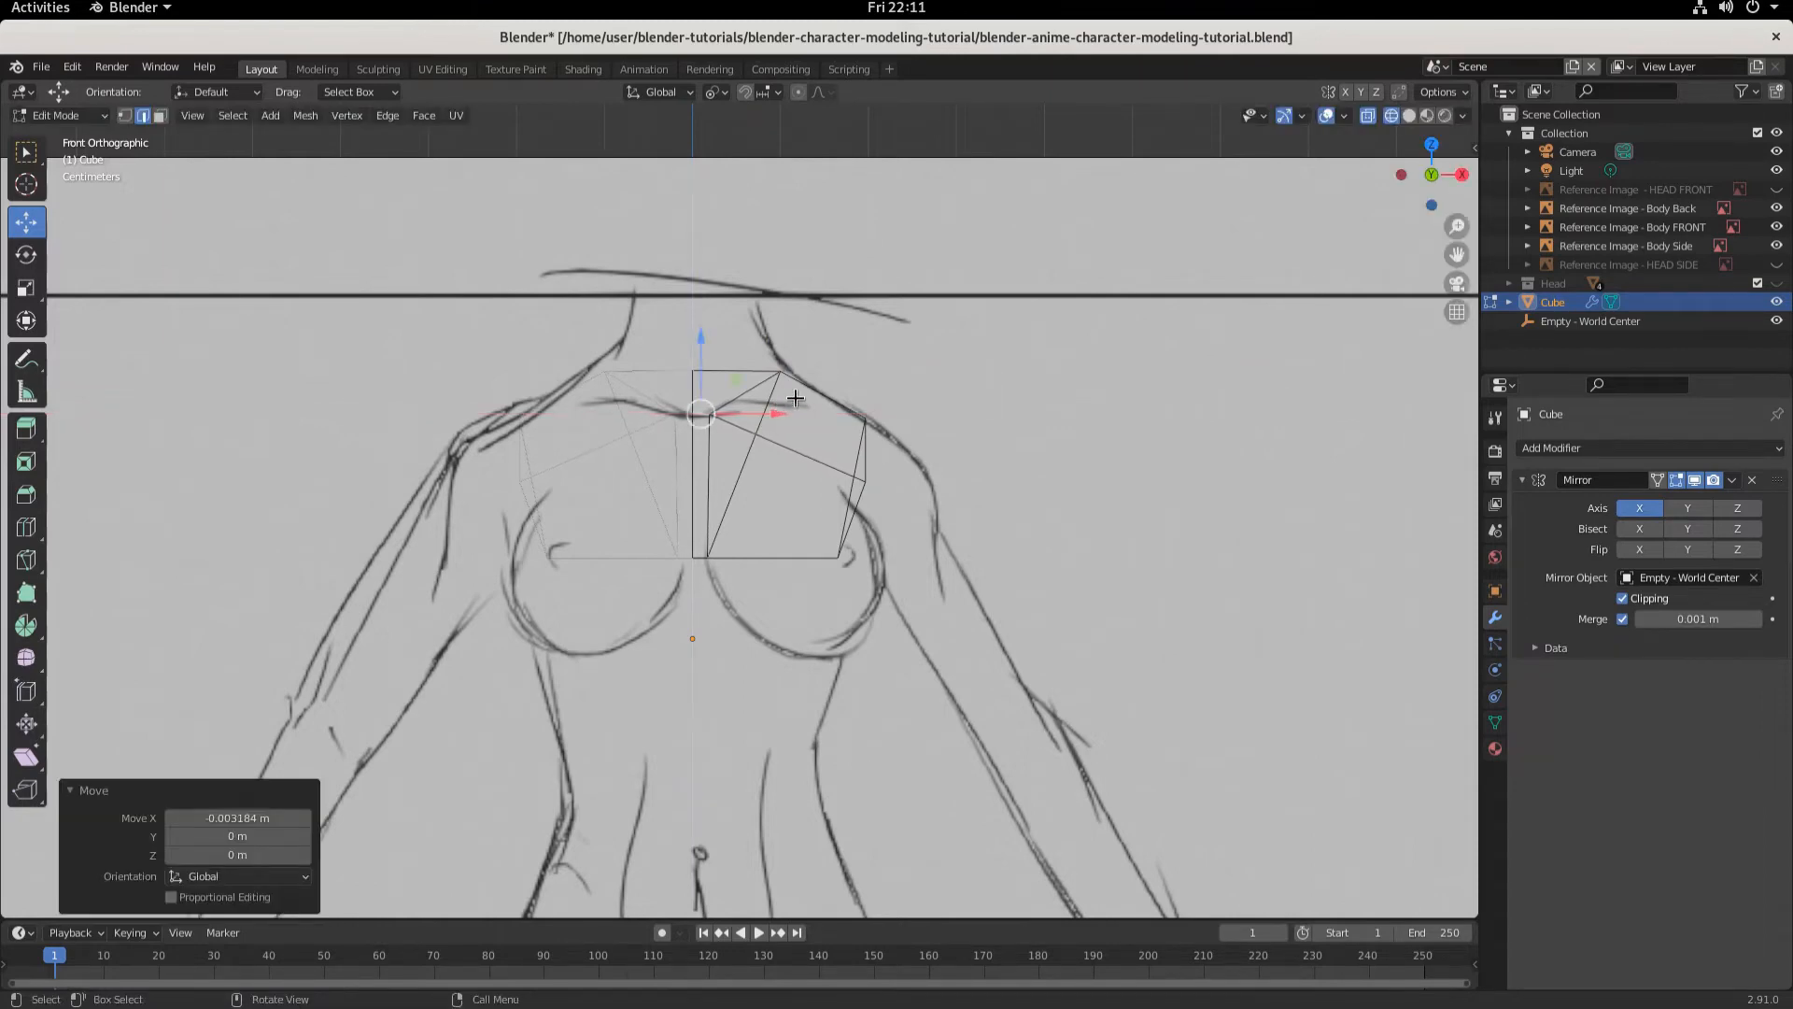
key(ctrl+s)
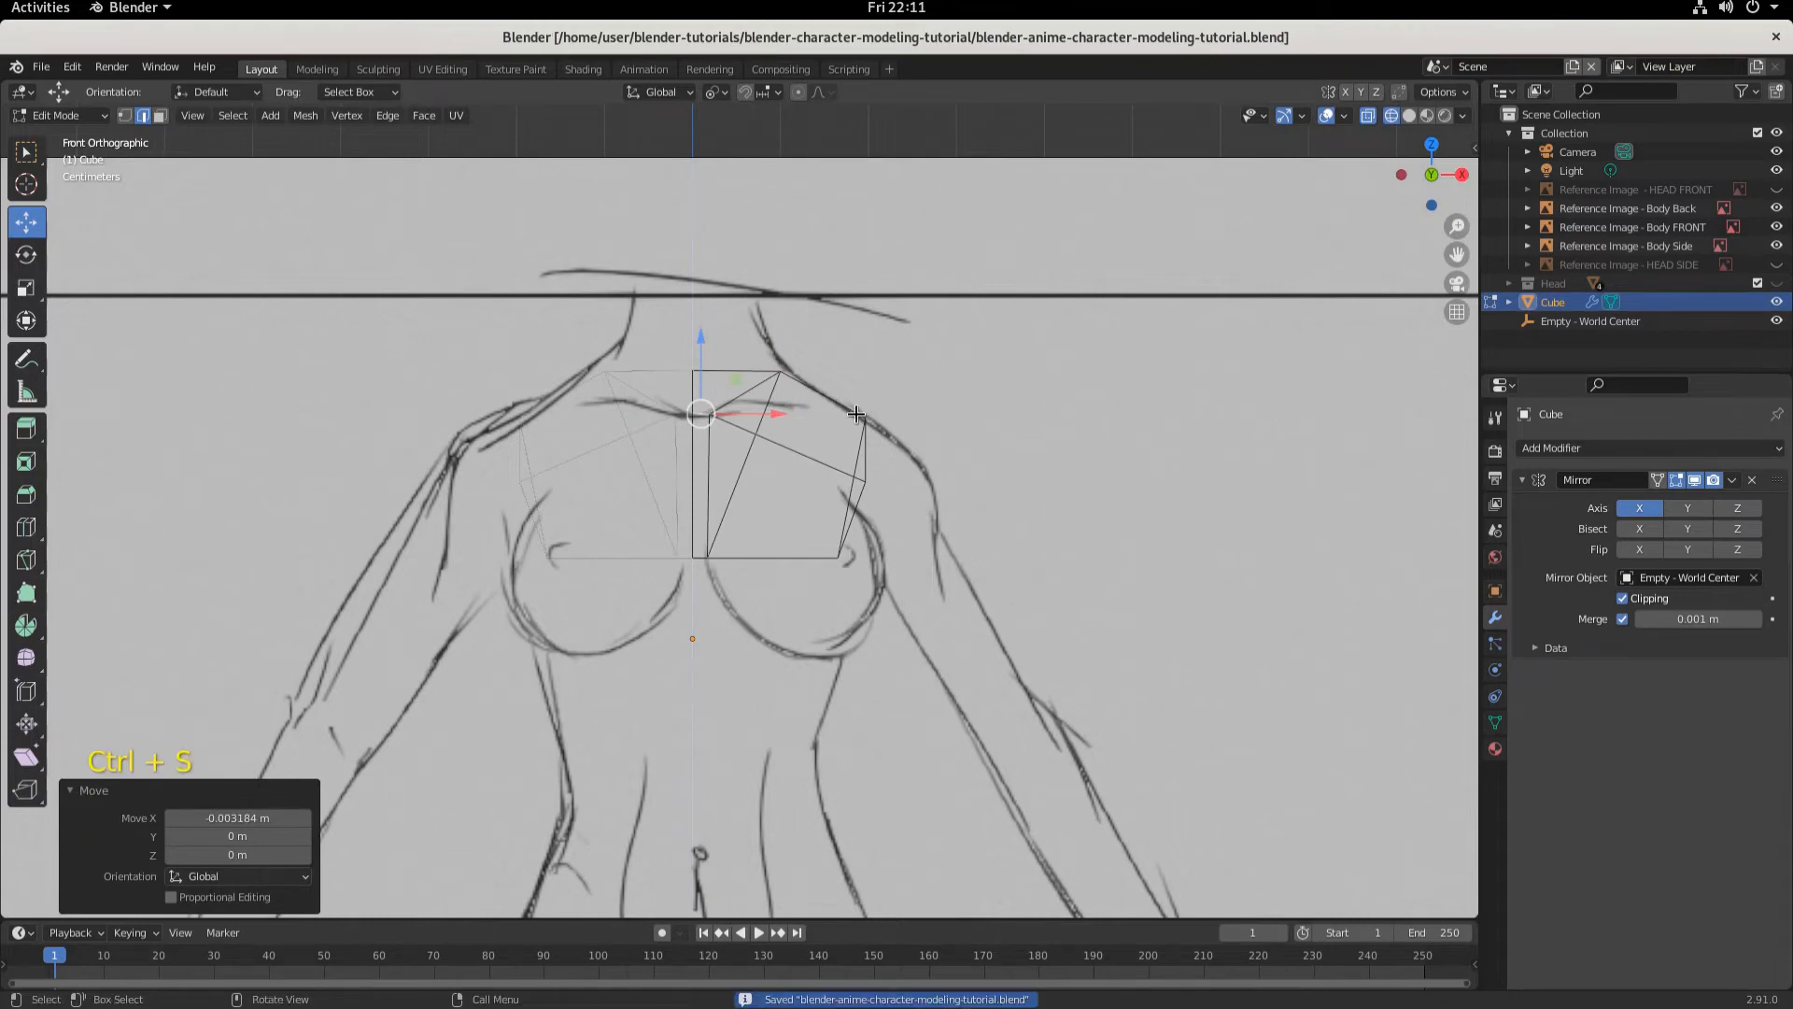
- Switch to solid shading and move the torso's bottom front edge about 0.087 m forward along Y in the side view
key(alt+a)
scroll(809, 592, down, 1)
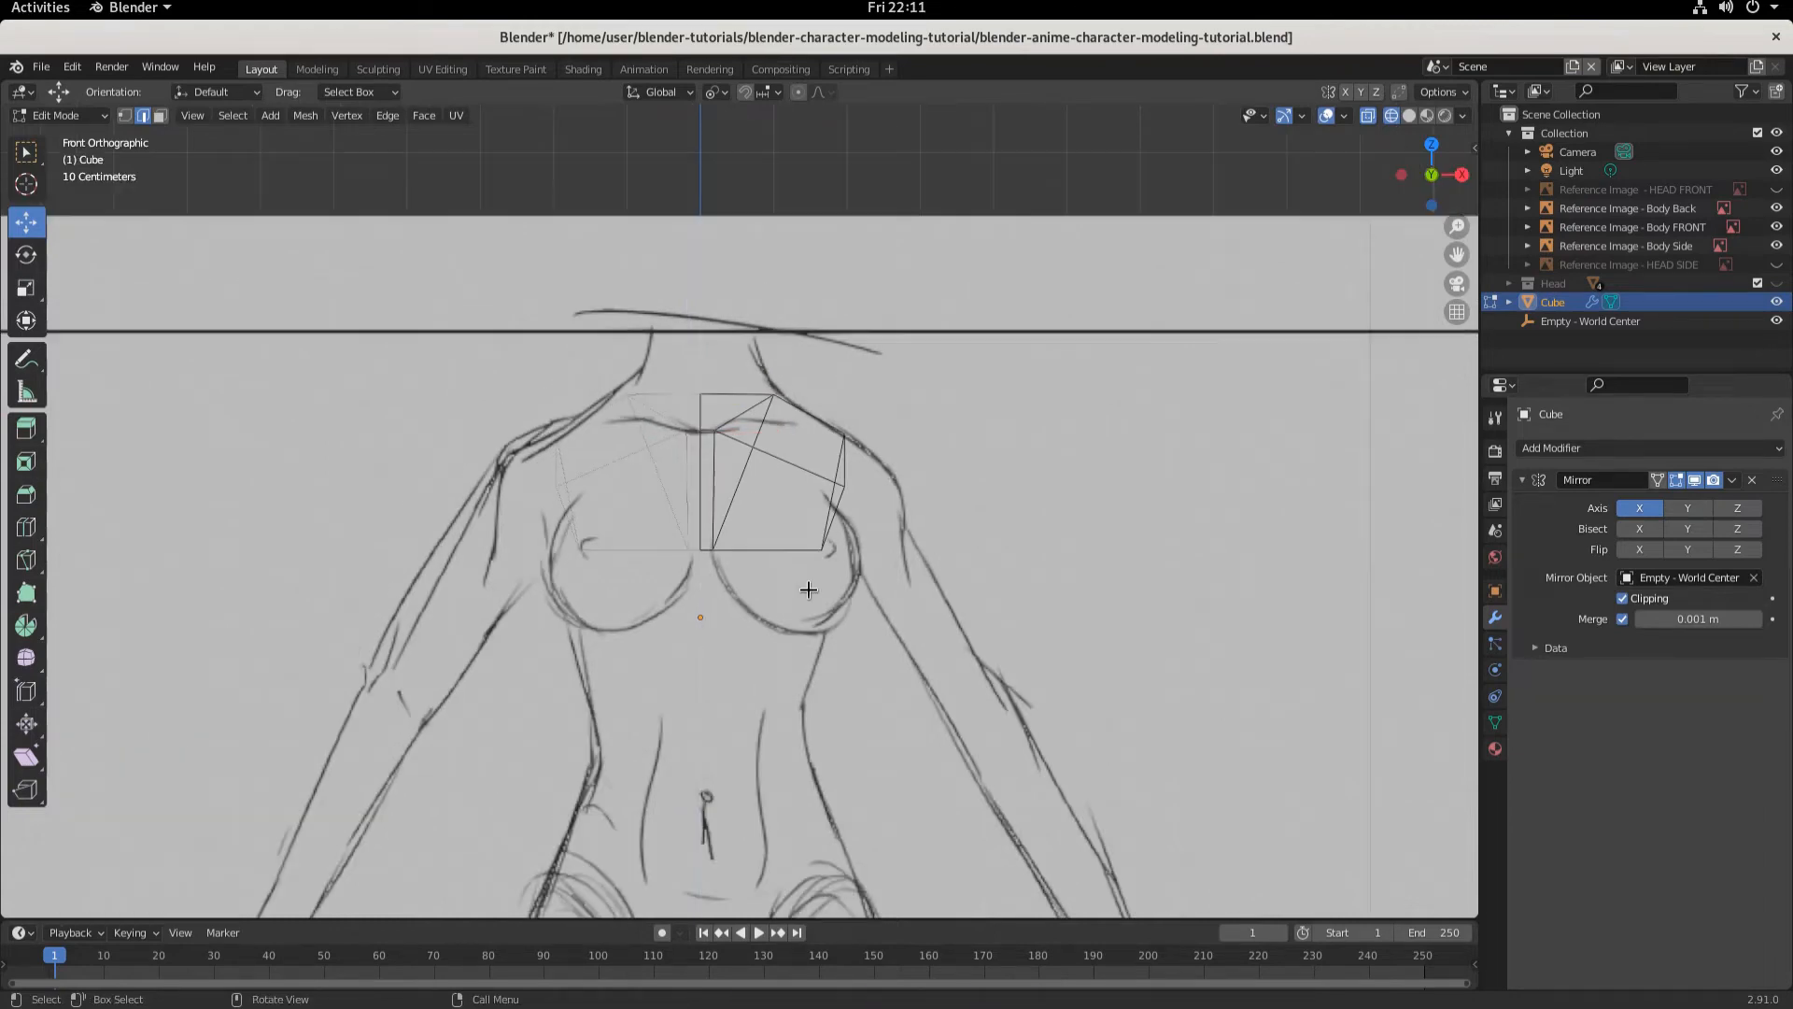
mouse_move(822, 602)
middle_down()
mouse_move(801, 610)
mouse_move(845, 605)
middle_up()
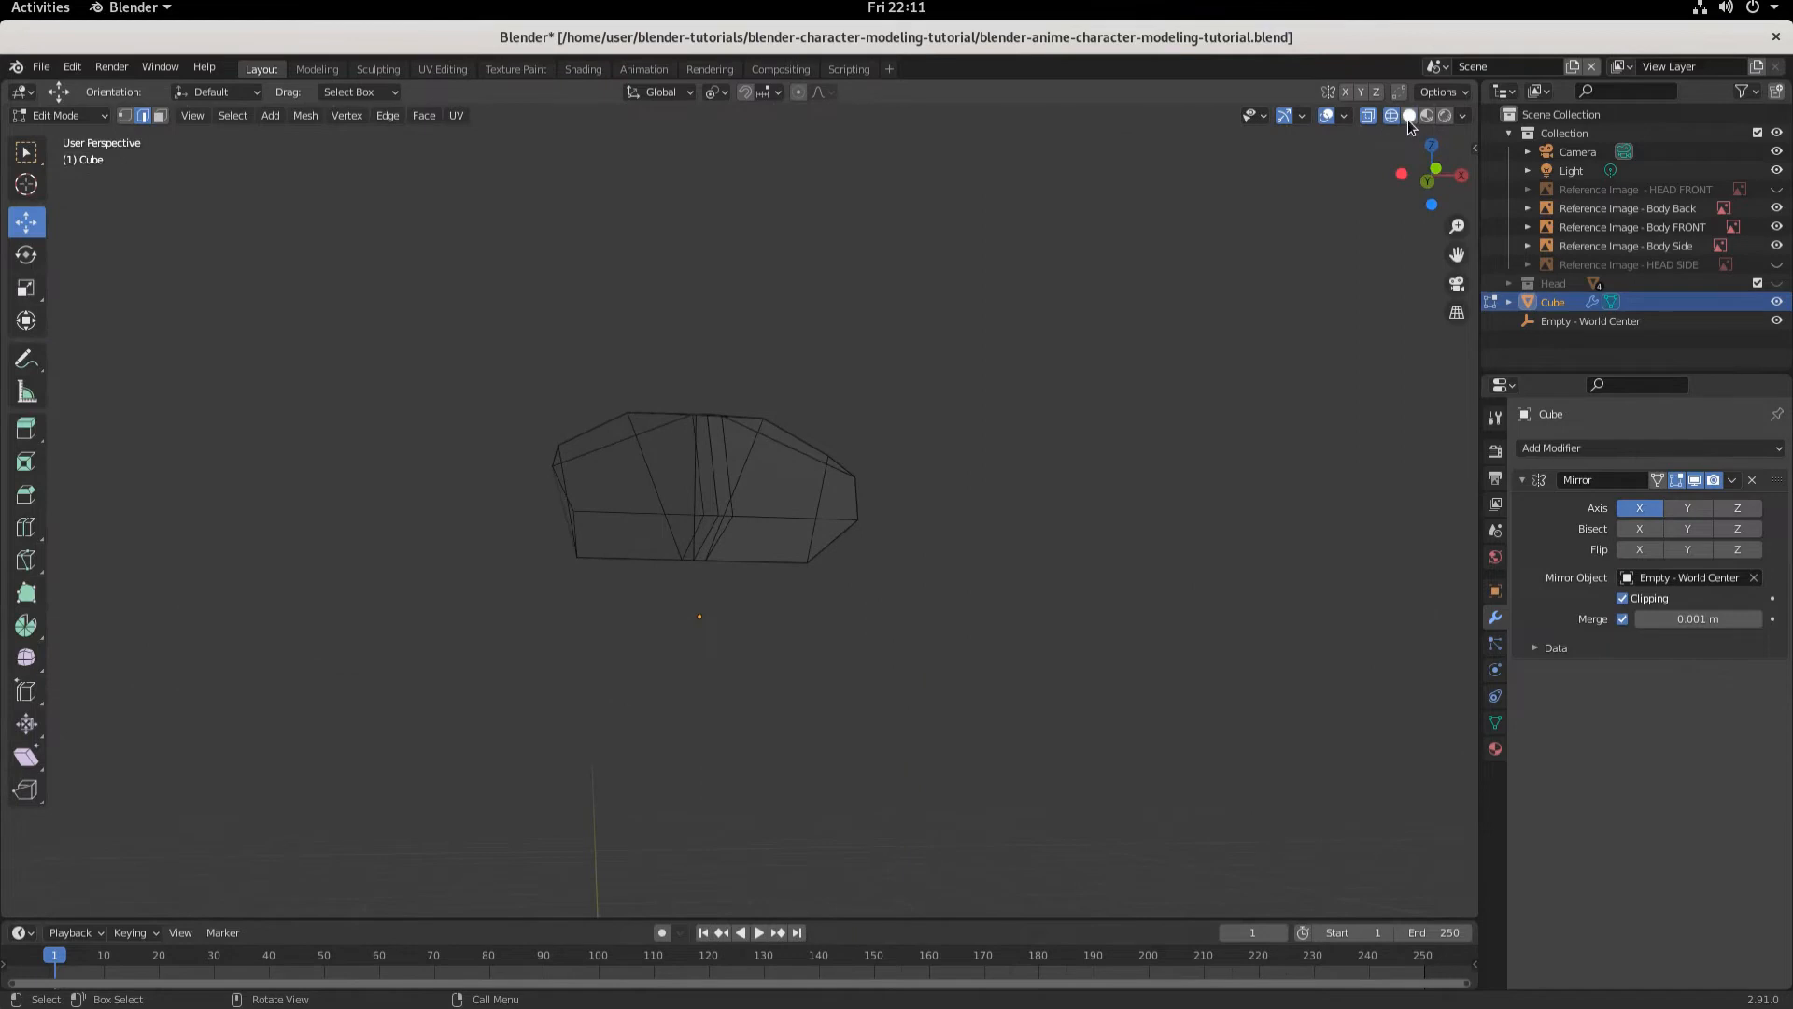
click(1409, 115)
mouse_move(1061, 485)
middle_down()
mouse_move(860, 589)
mouse_move(743, 586)
mouse_move(731, 560)
middle_up()
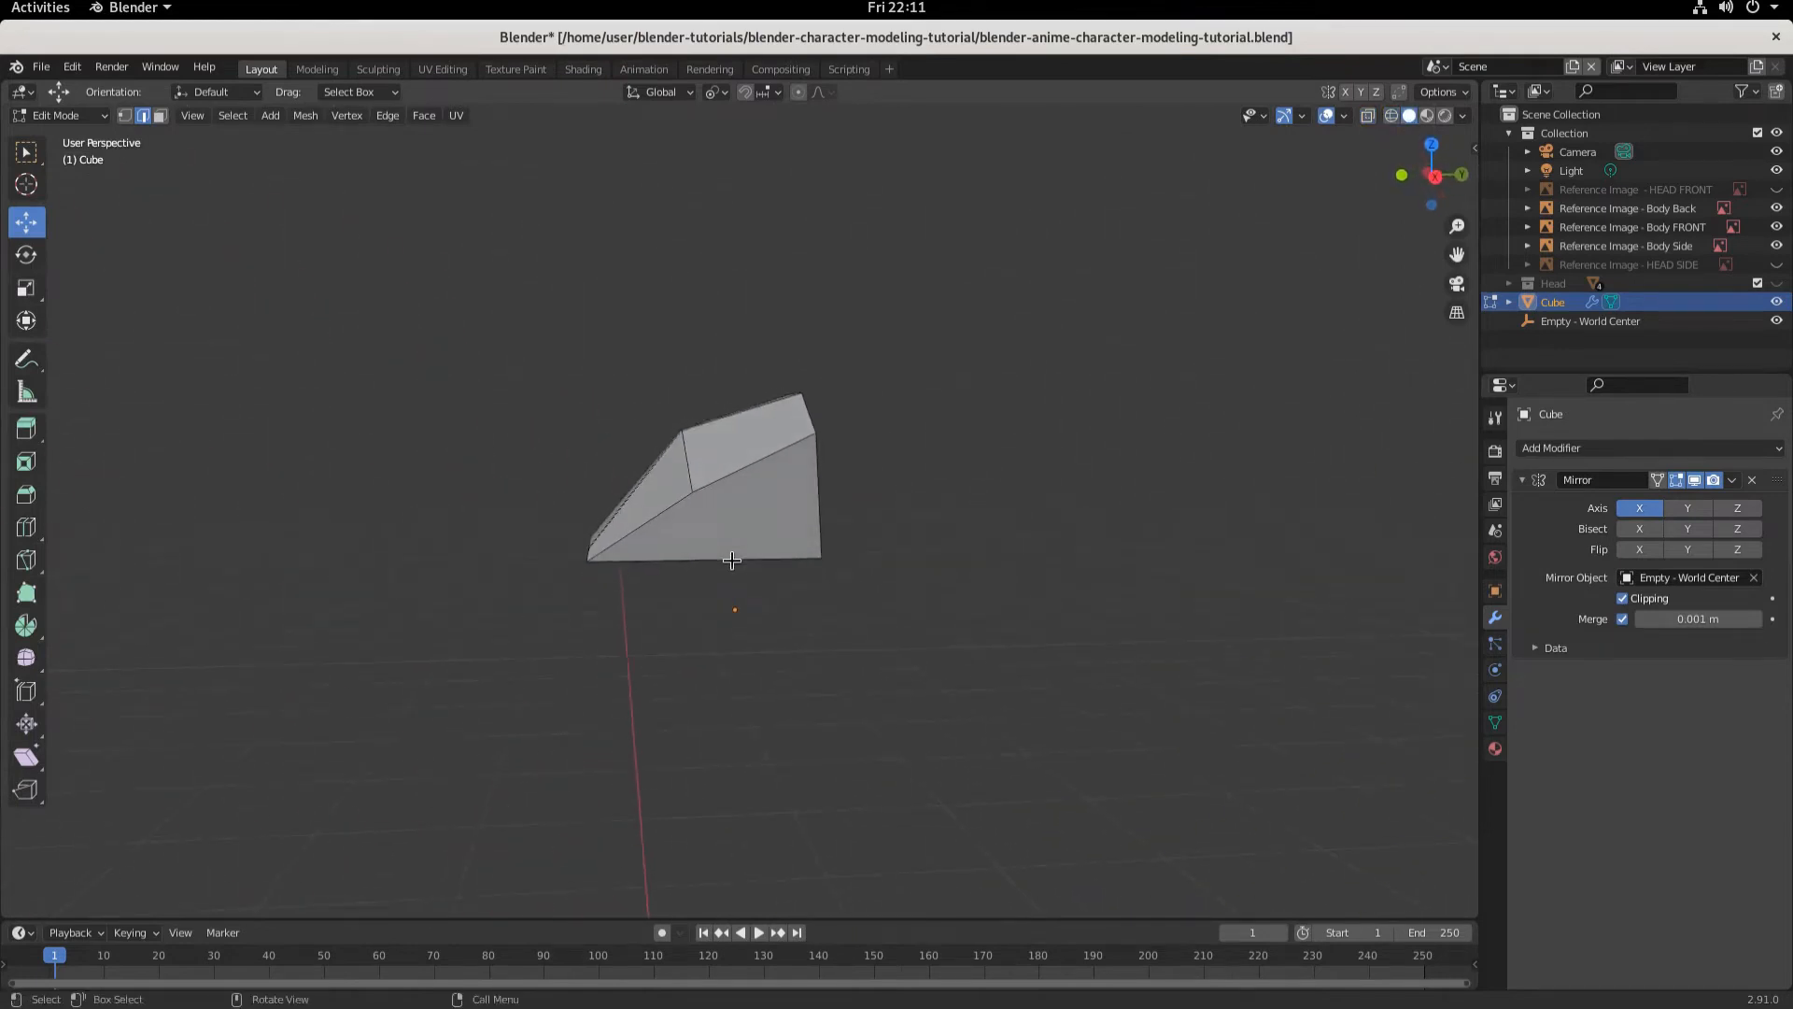
key(KP_3)
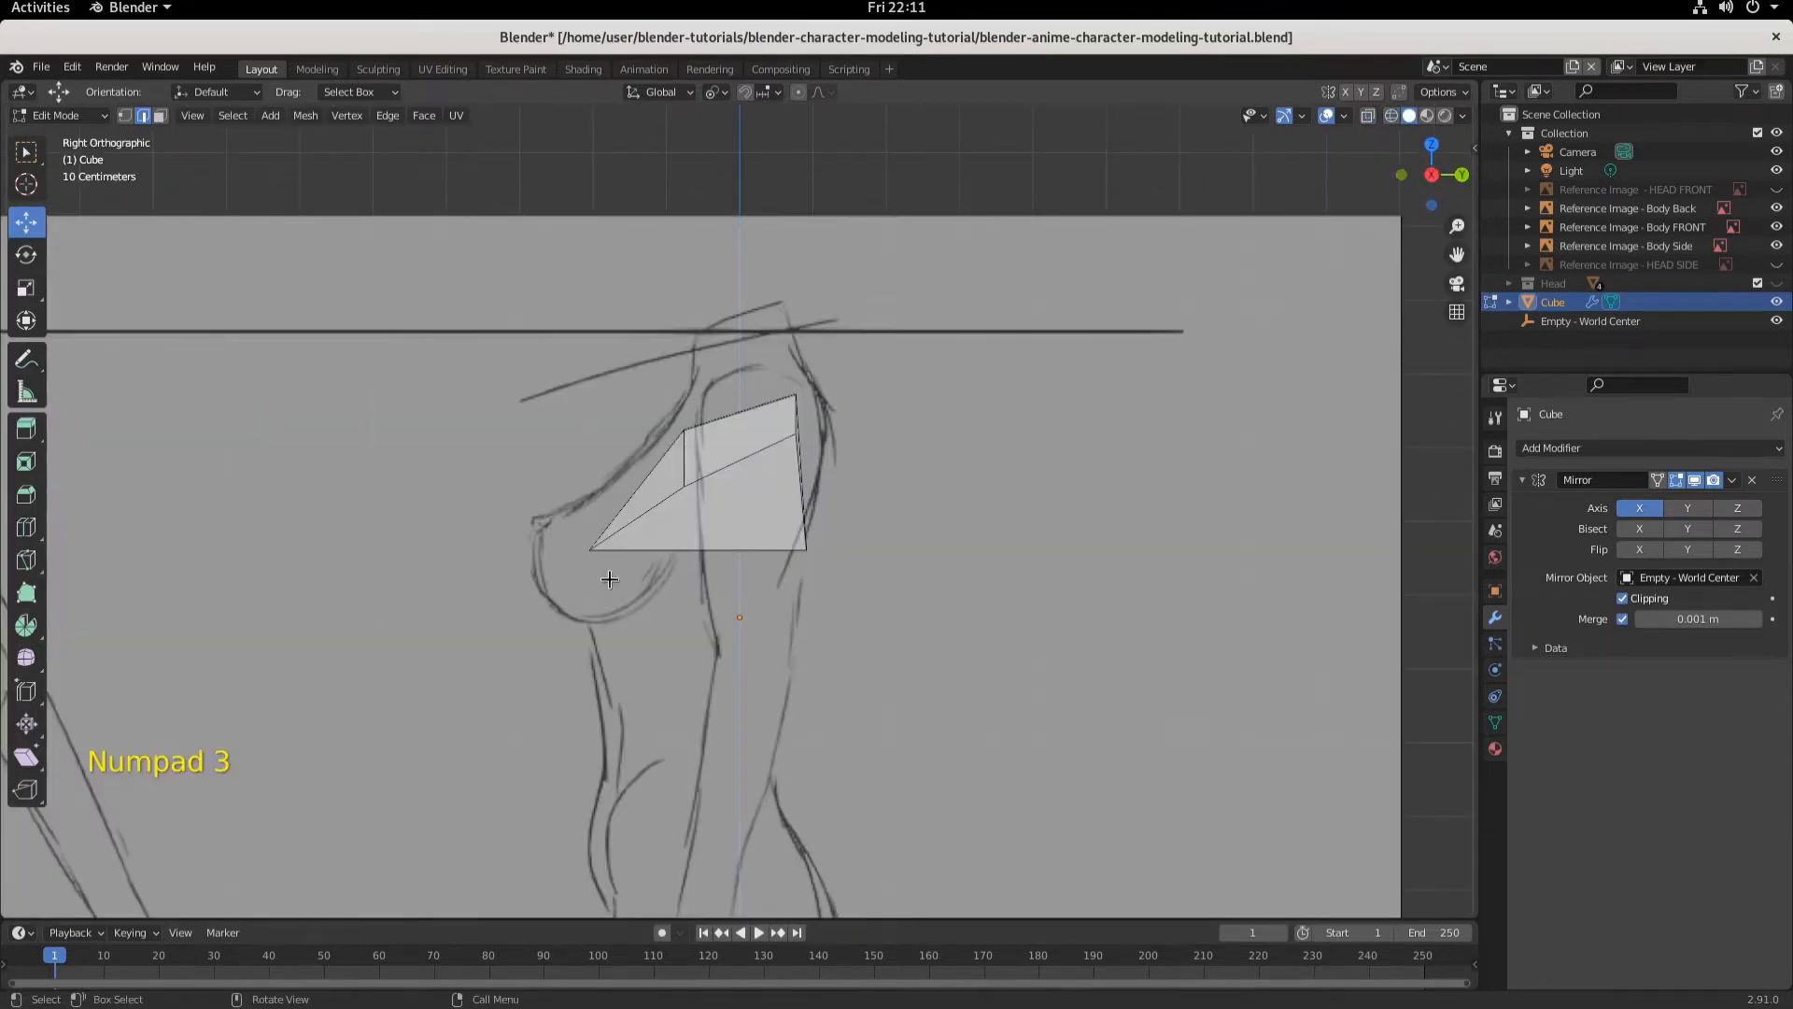
middle_drag(523, 505, 704, 567)
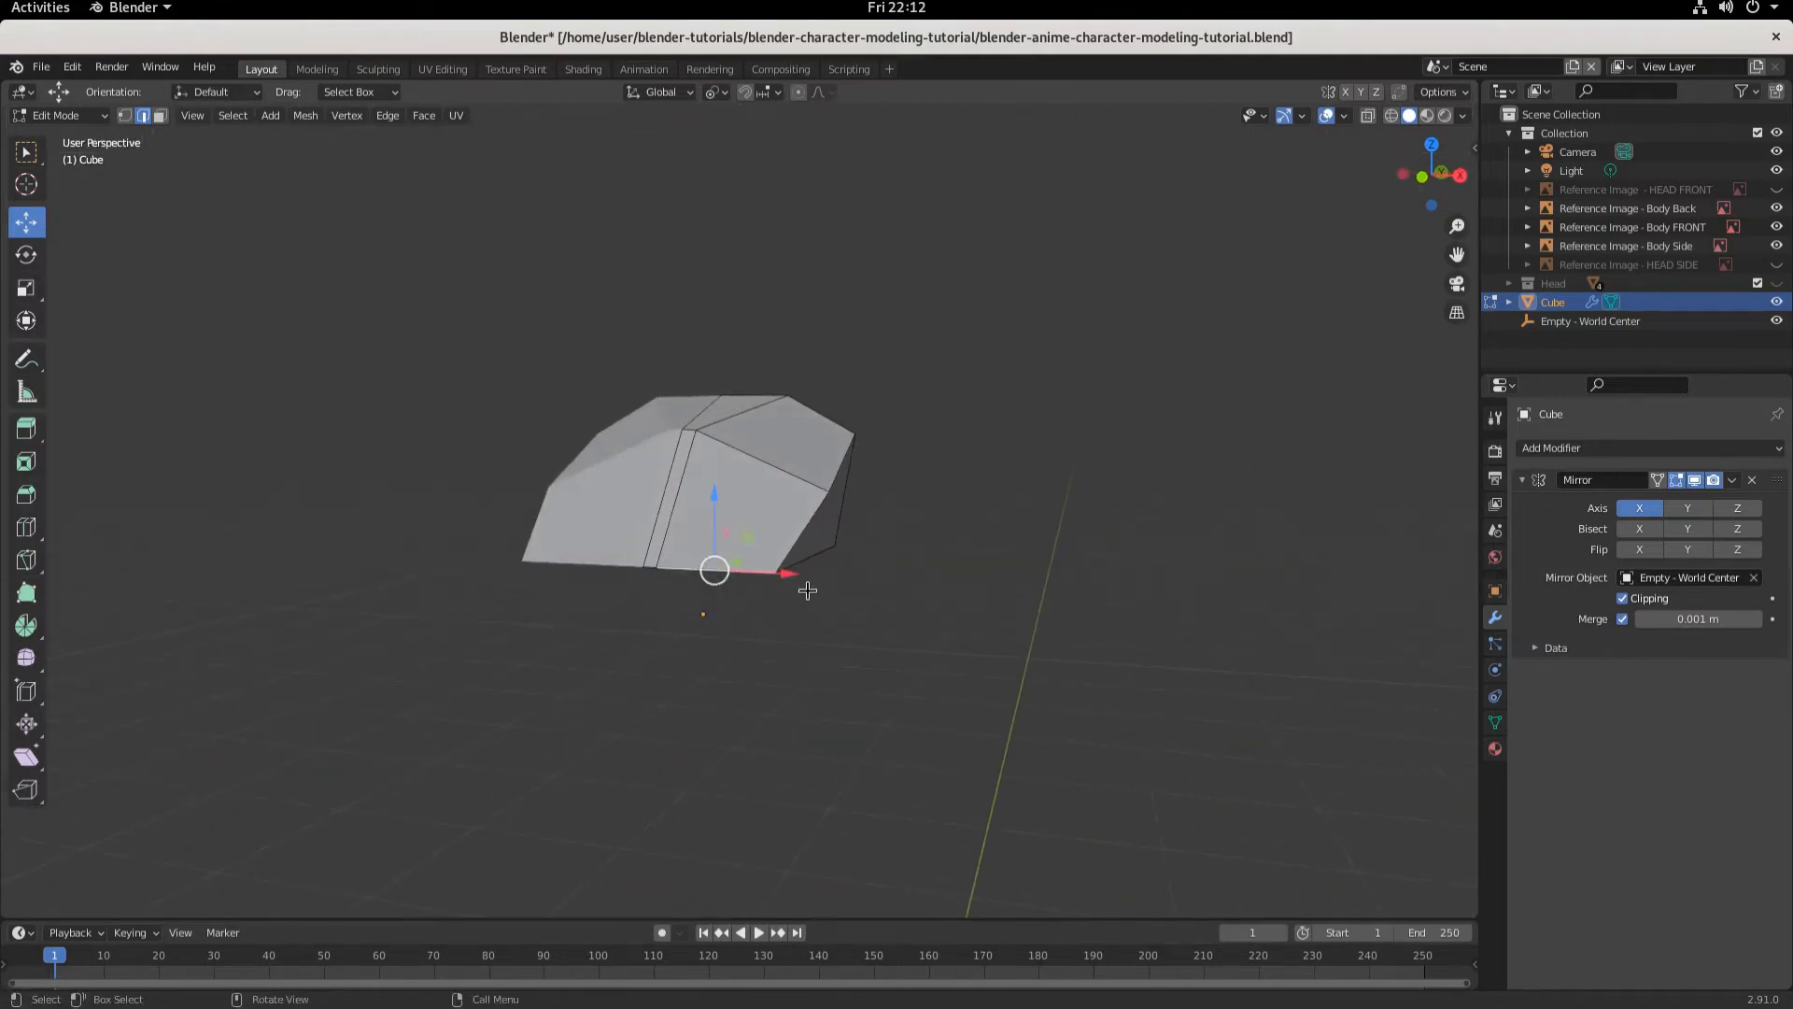
key(KP_3)
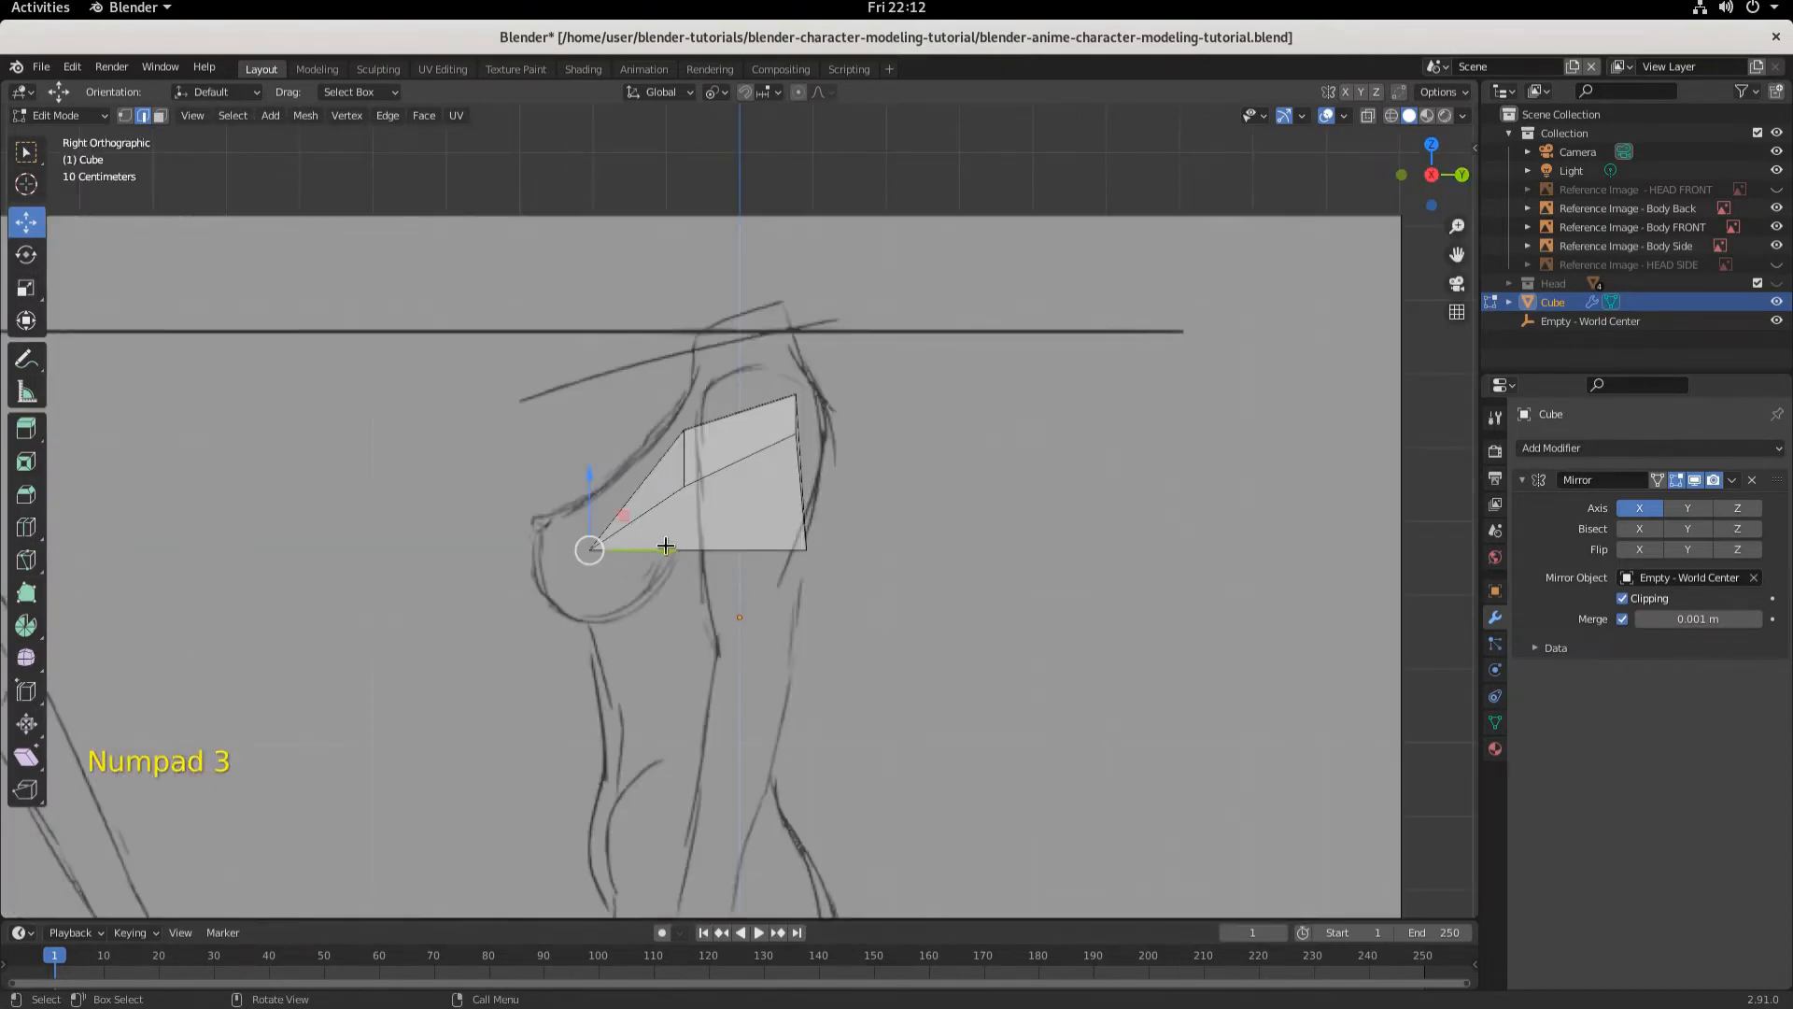
drag(665, 545, 606, 556)
middle_drag(606, 556, 738, 484)
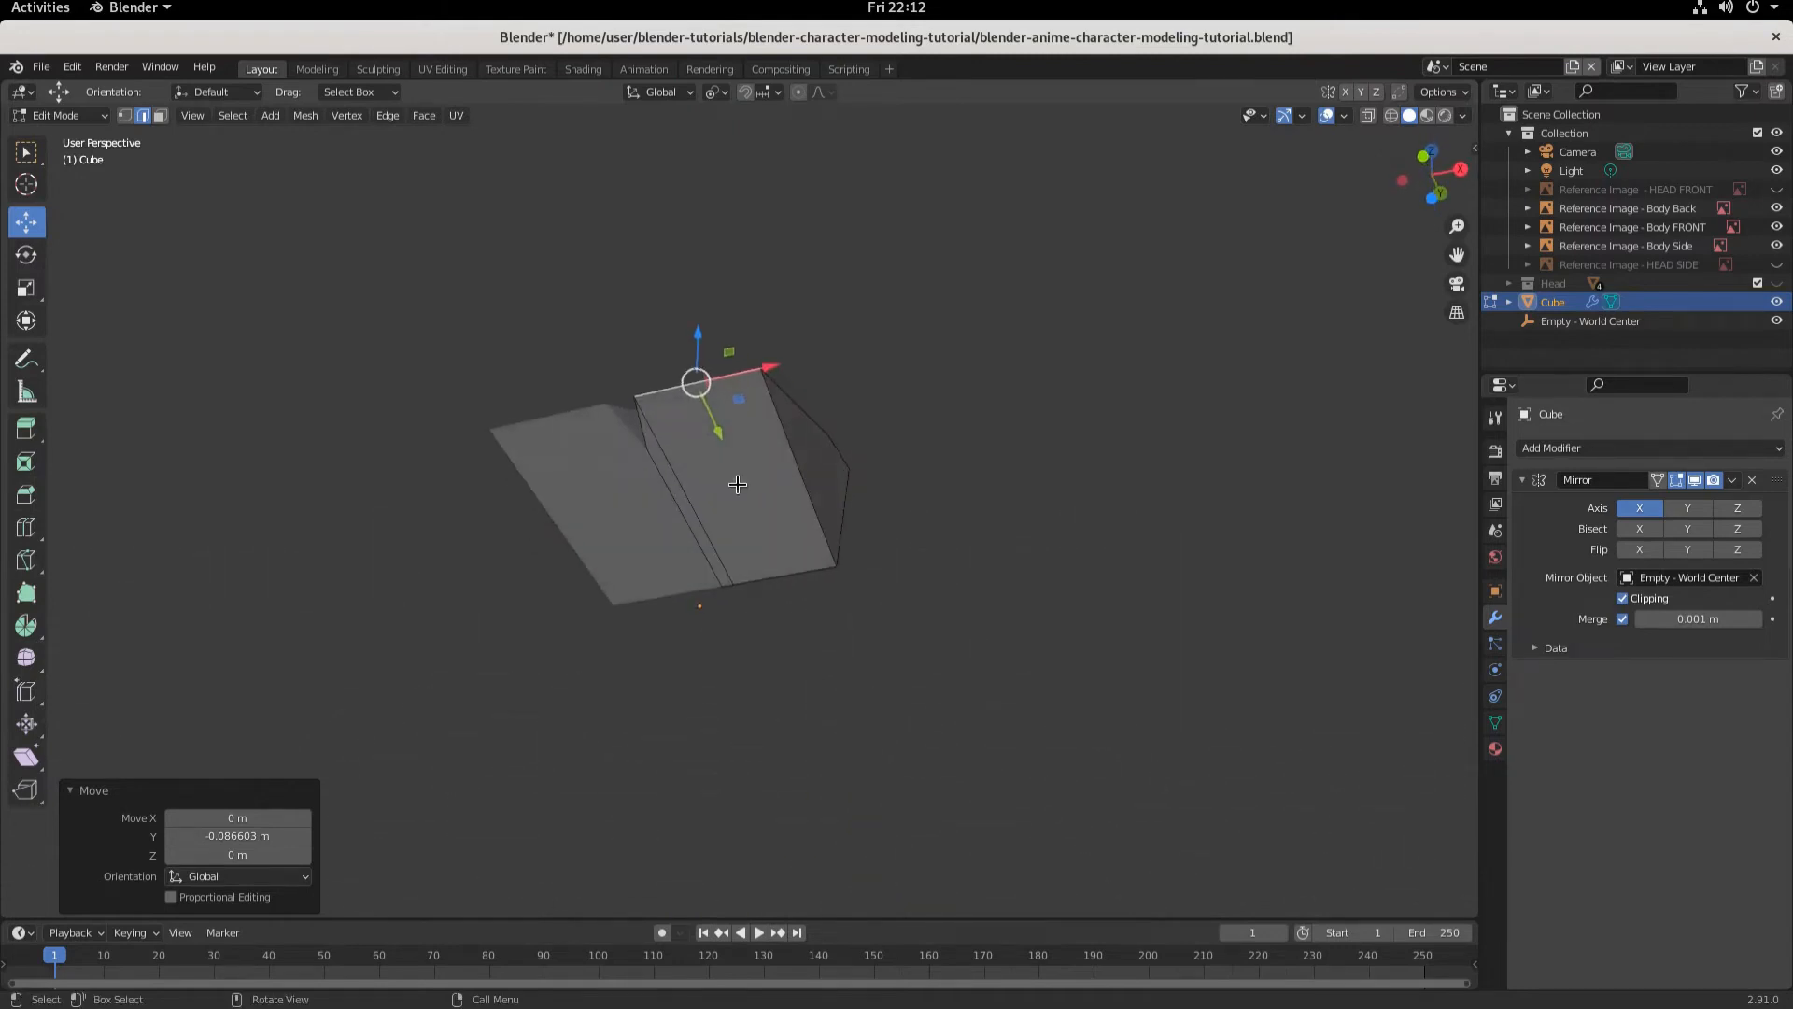
- Raise the torso's two bottom faces about 0.009 m along Z, then extrude them down to the waist just above the navel
click(691, 500)
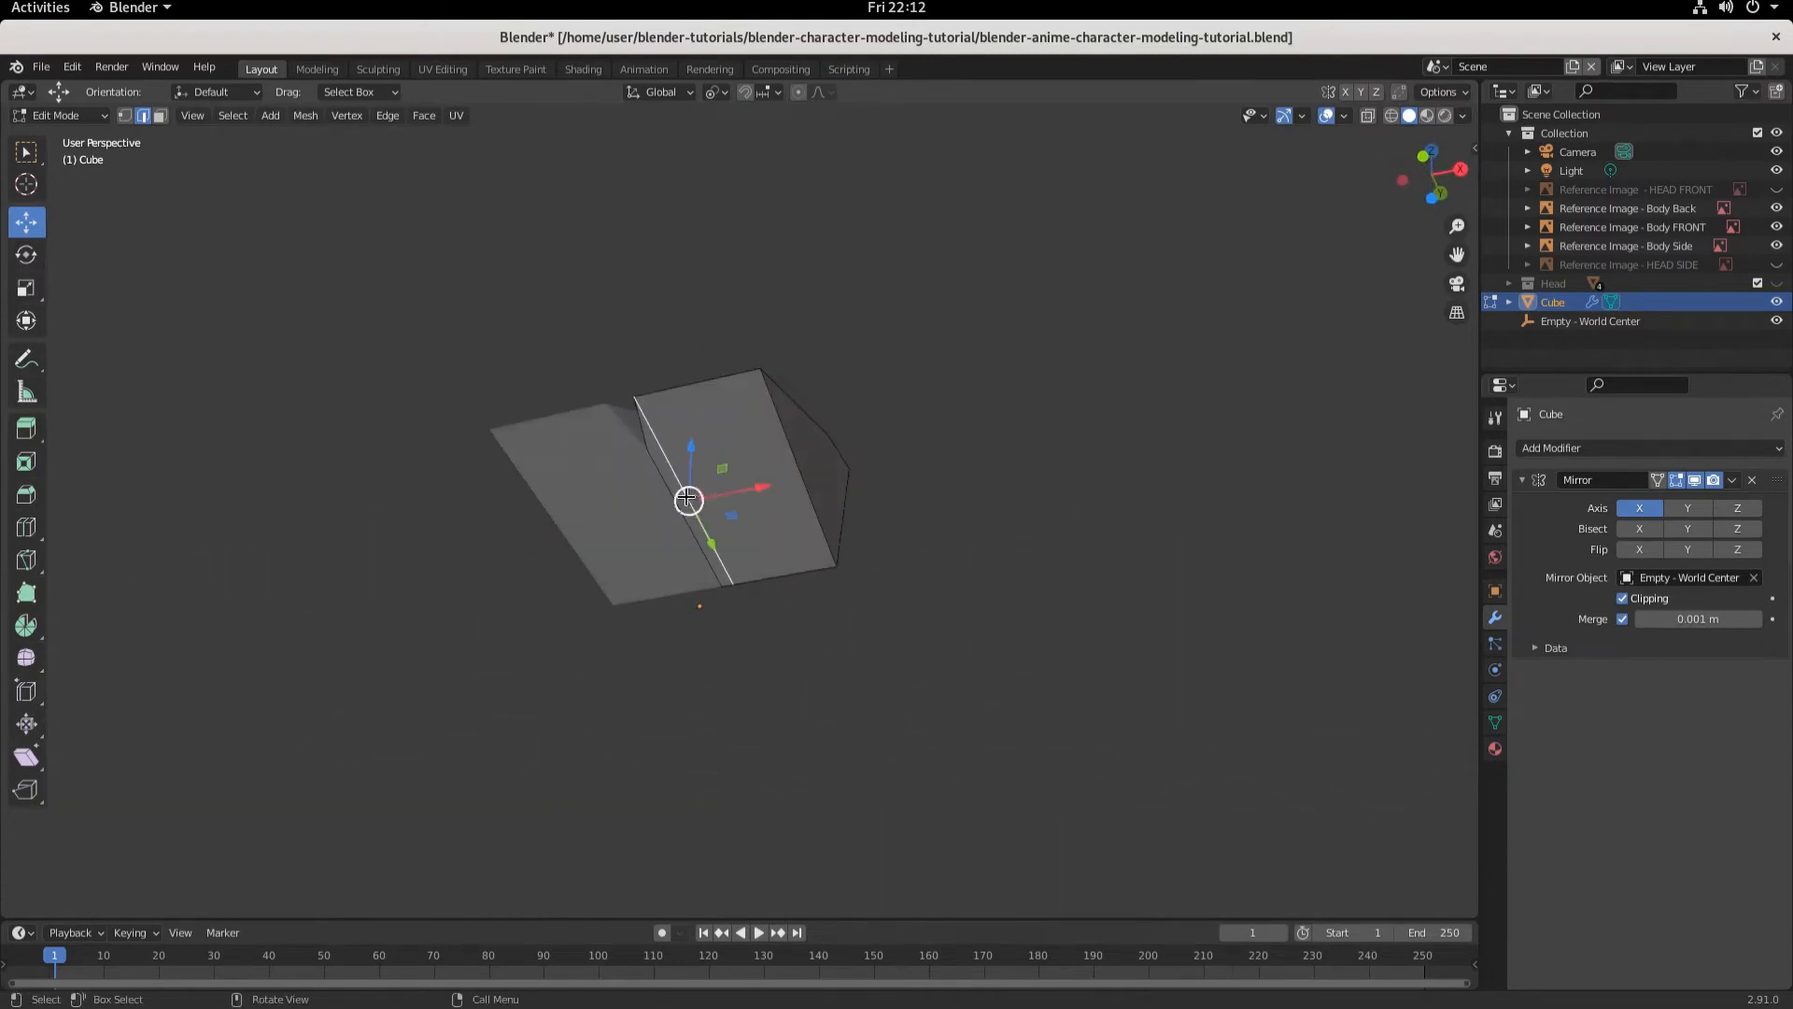
click(160, 115)
click(712, 427)
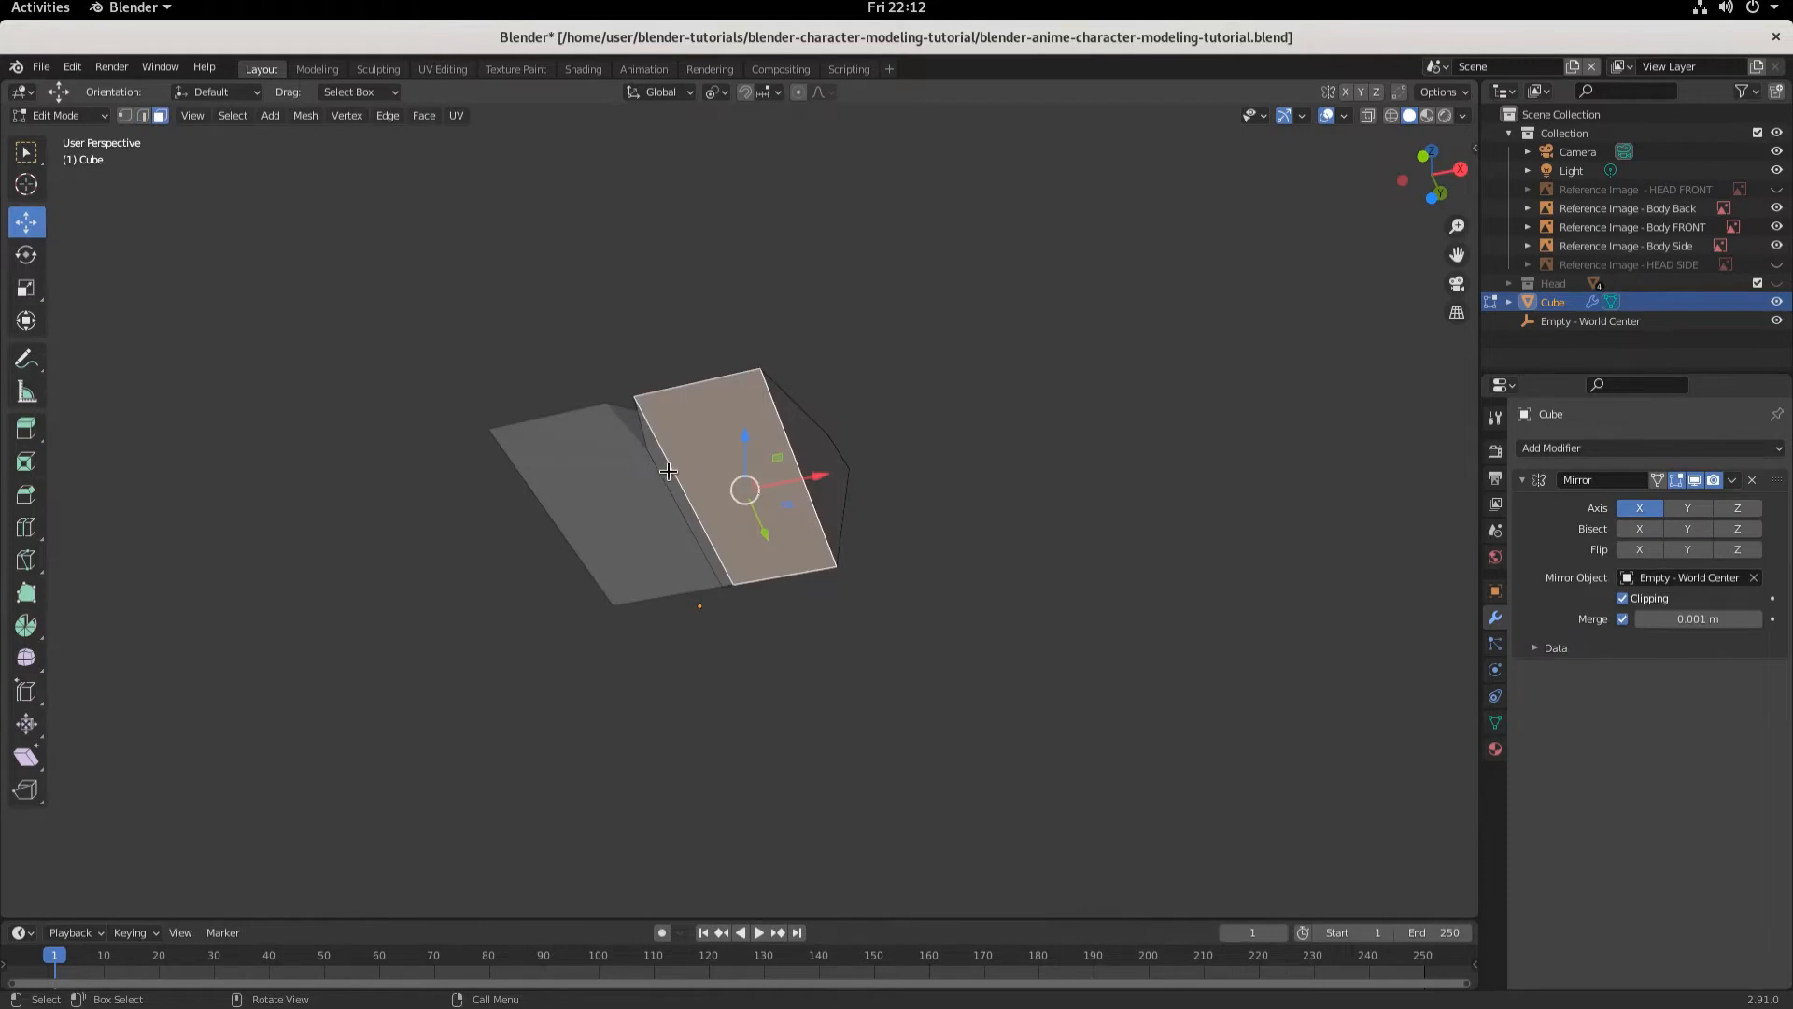
shift+click(671, 474)
middle_drag(811, 657, 809, 841)
key(KP_1)
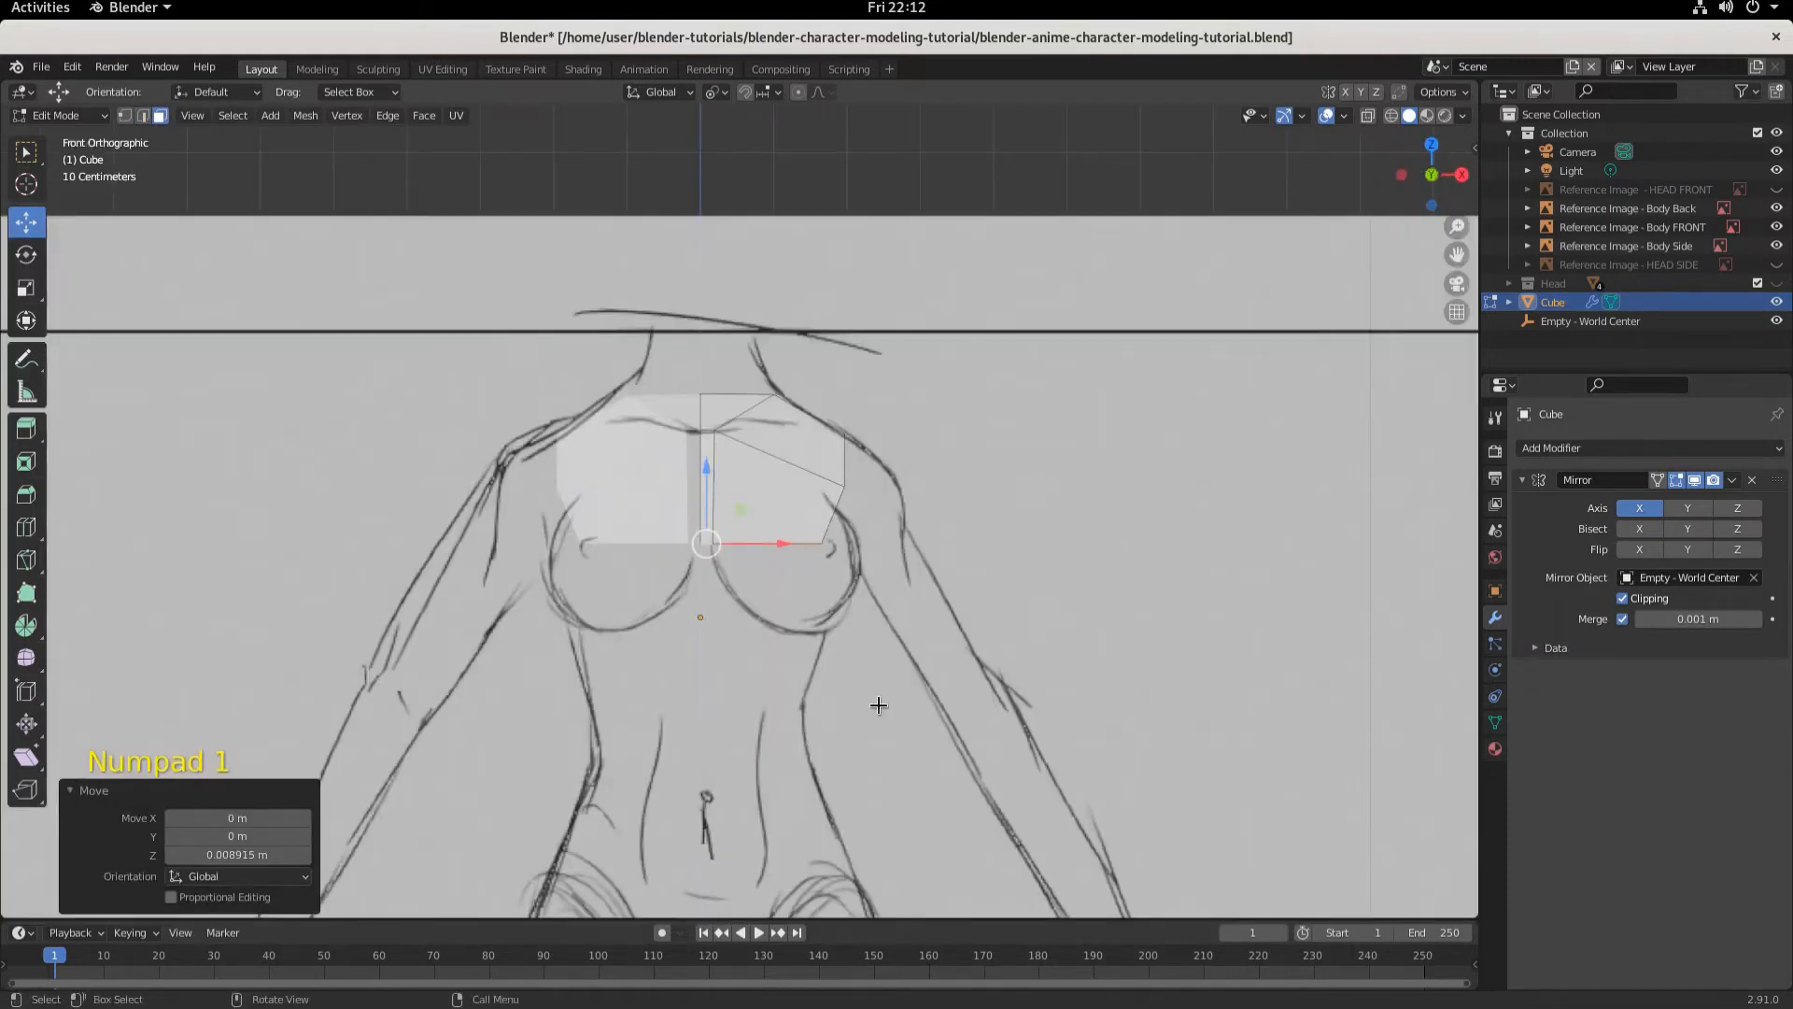
key(e)
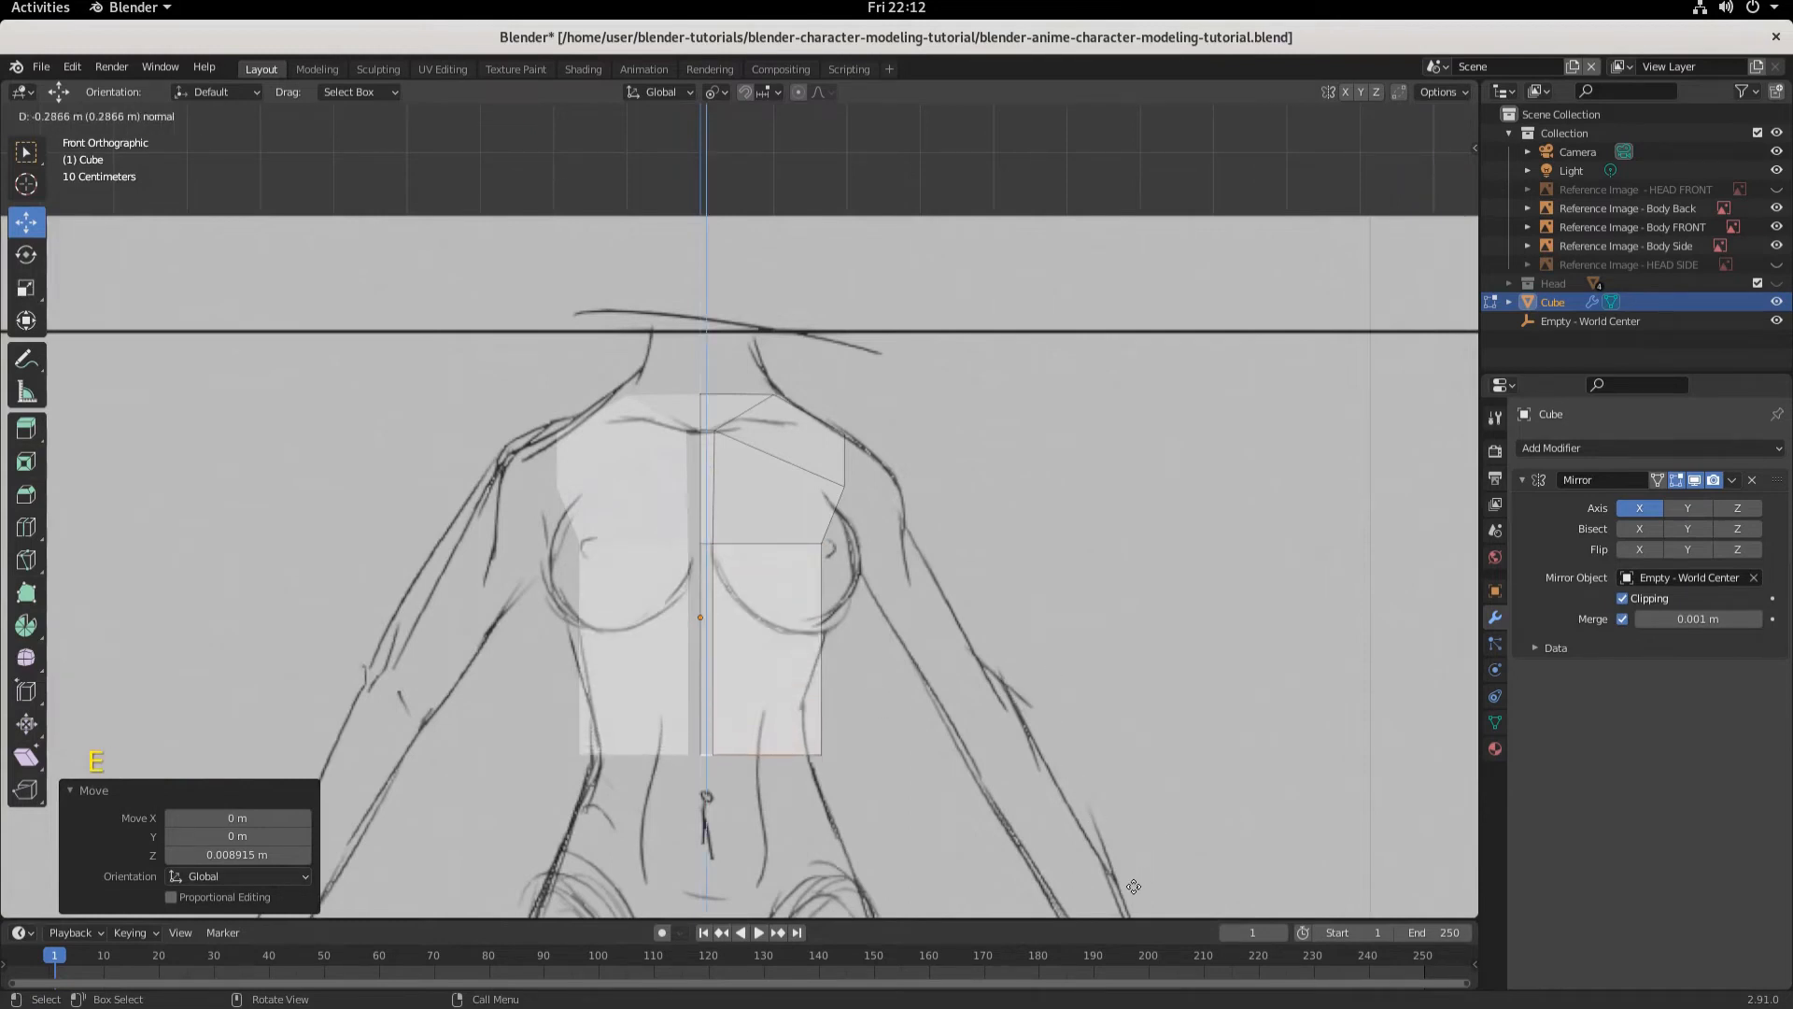
click(1084, 122)
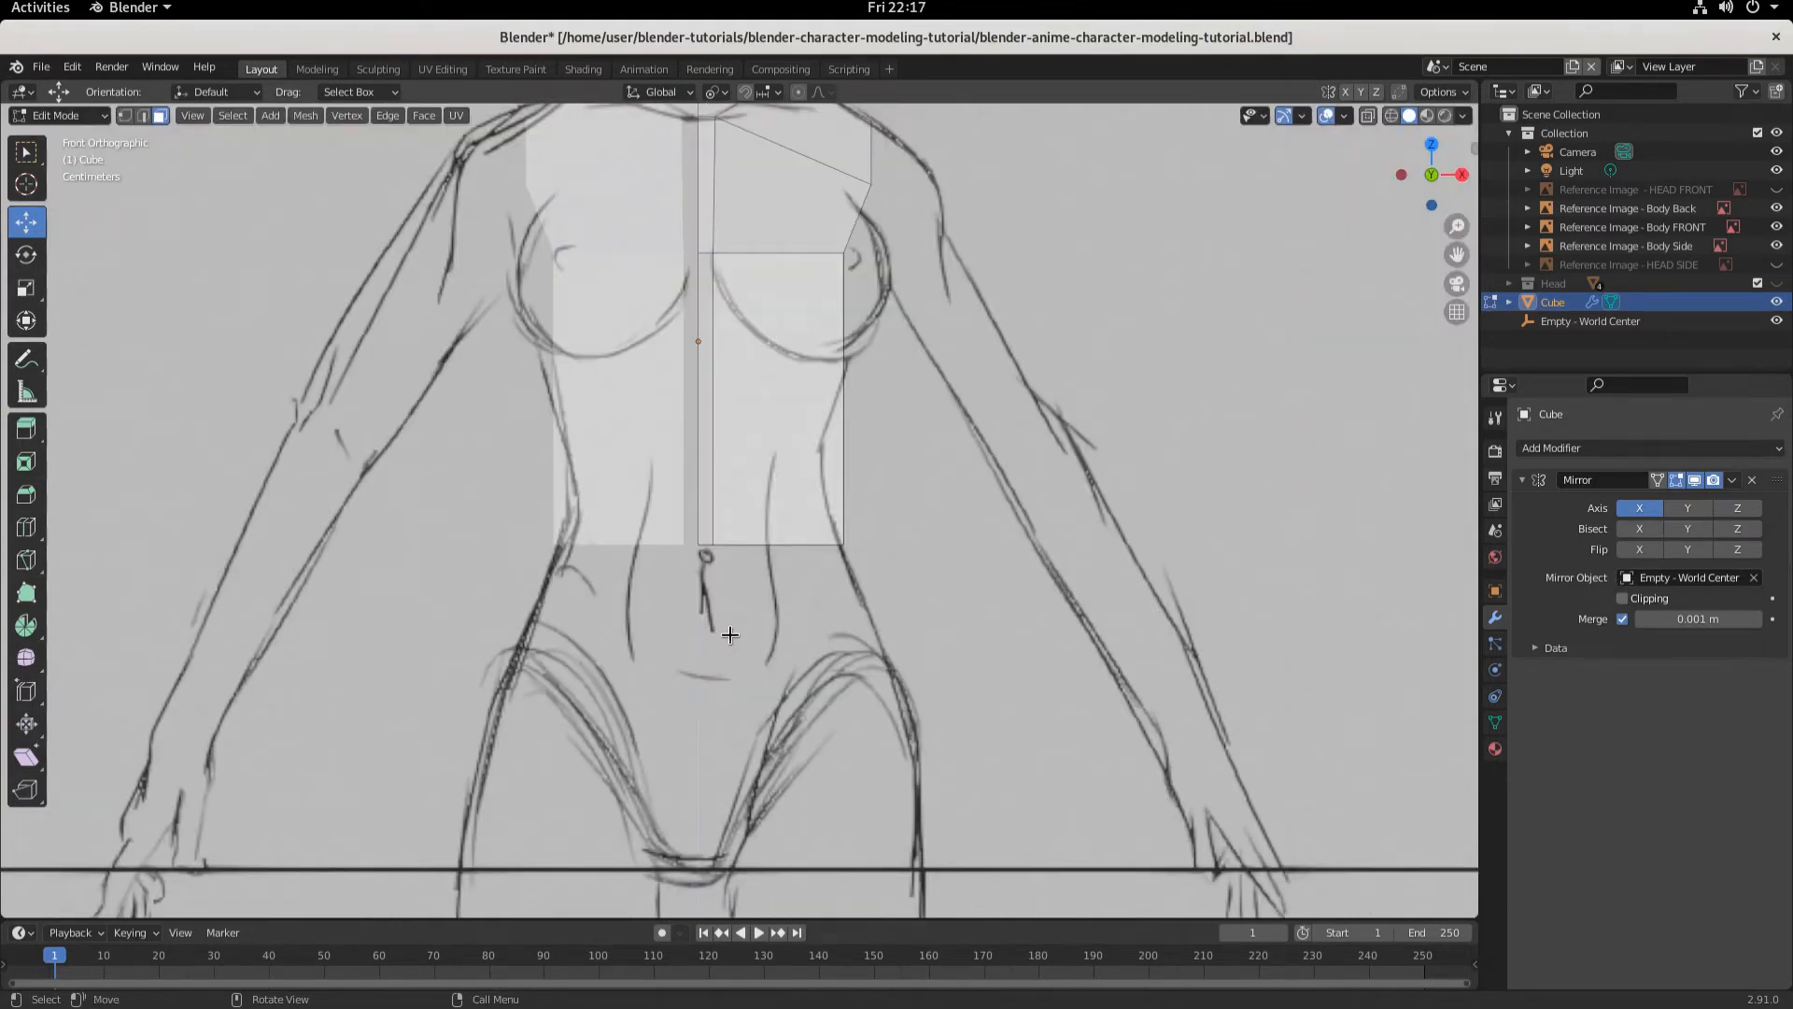
- In wireframe and vertex select mode, select all waist vertices and extrude them about 0.348 m down towards the crotch
scroll(730, 635, up, 1)
key(alt+a)
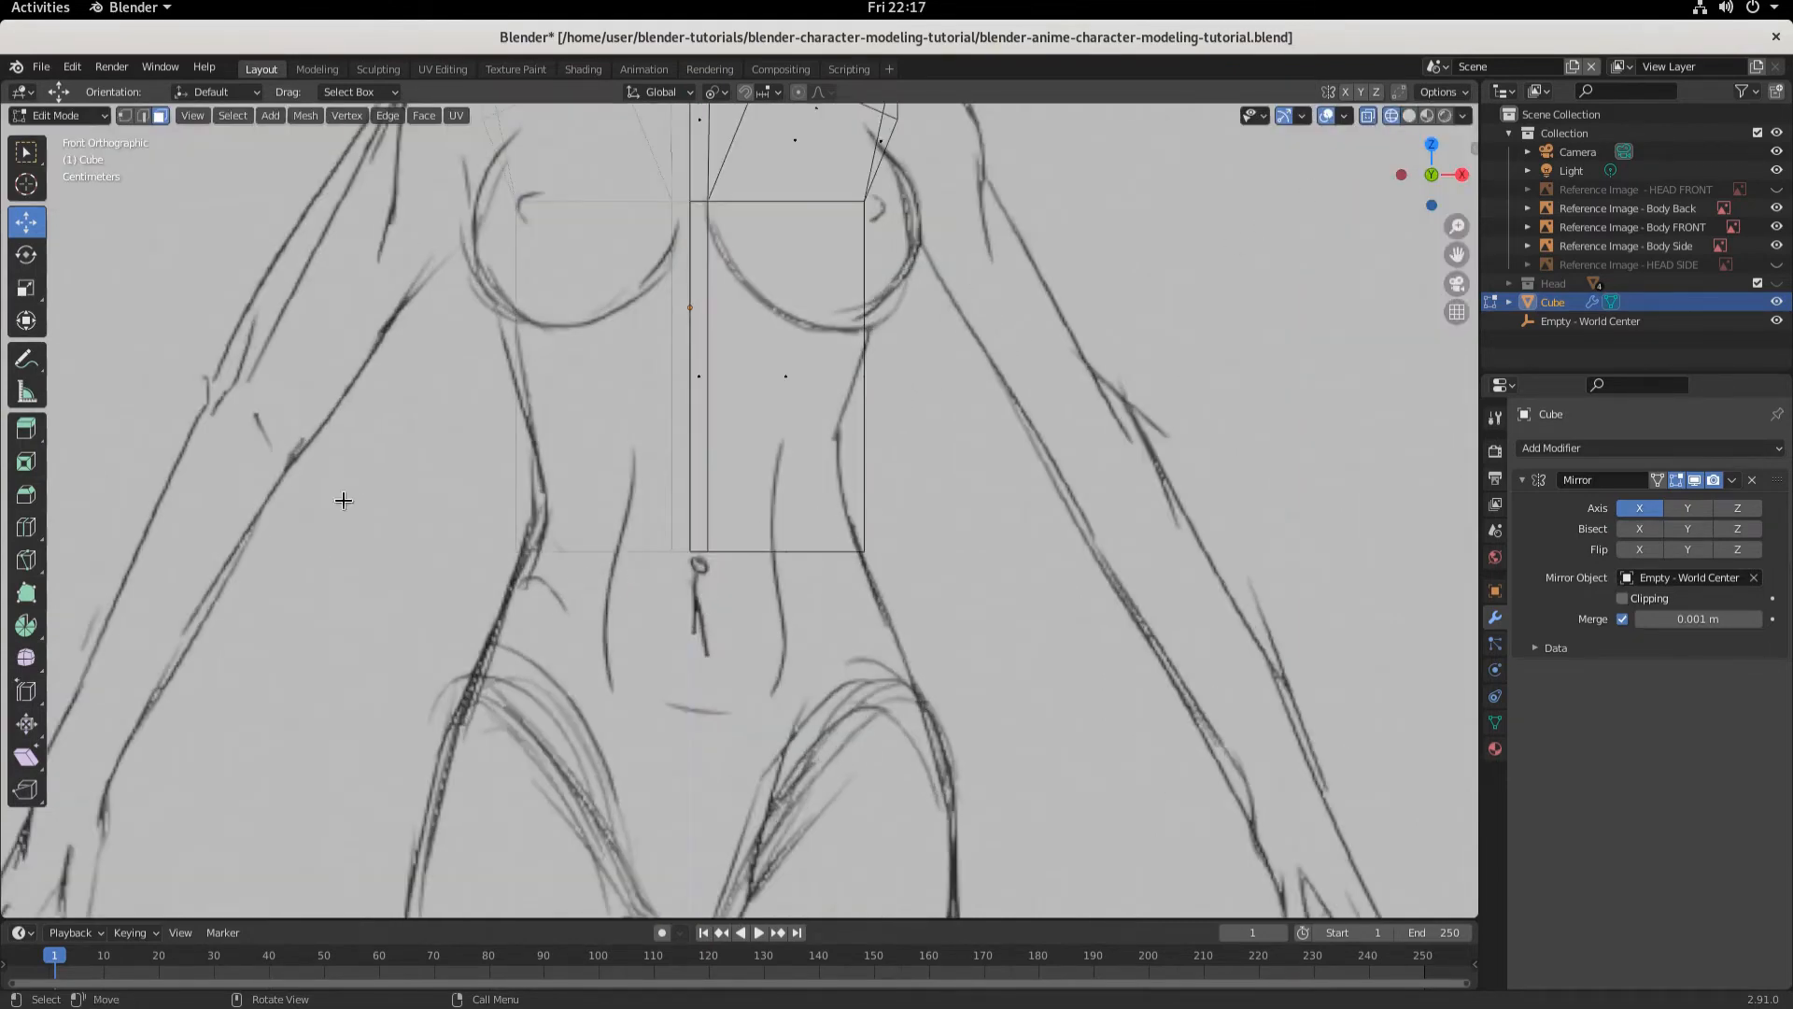
key(1)
drag(641, 485, 1079, 659)
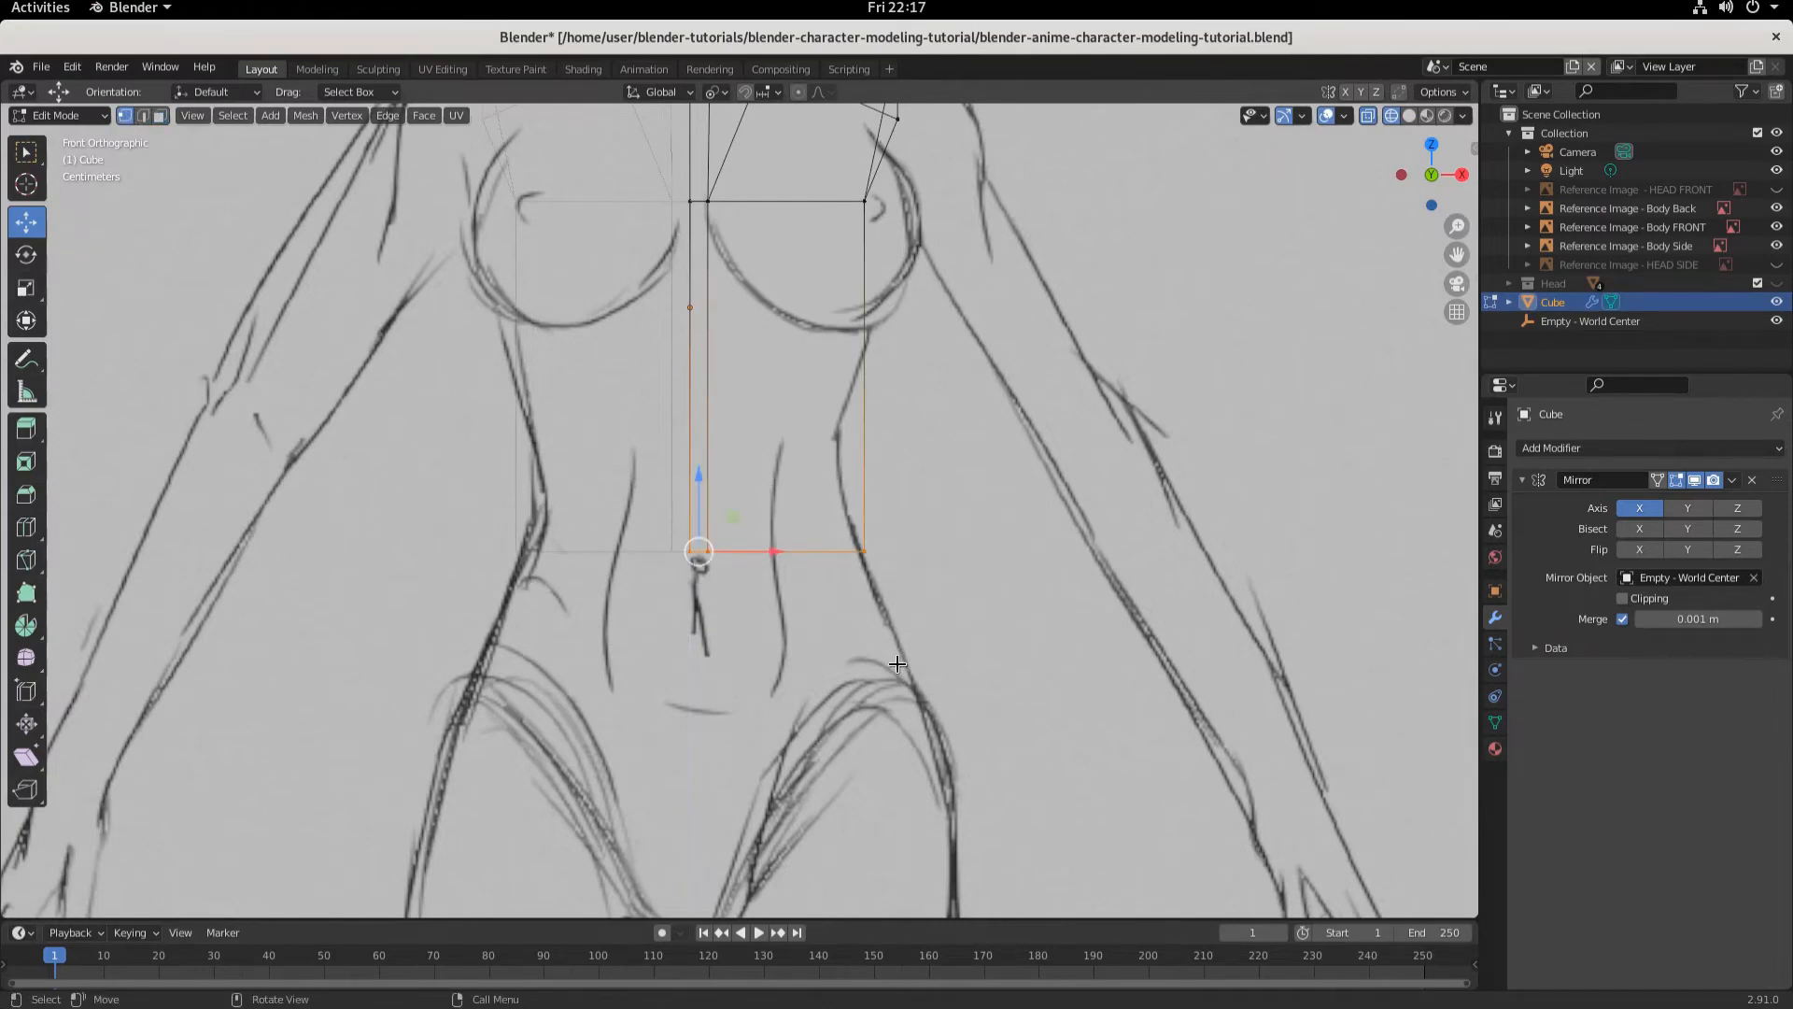
key(e)
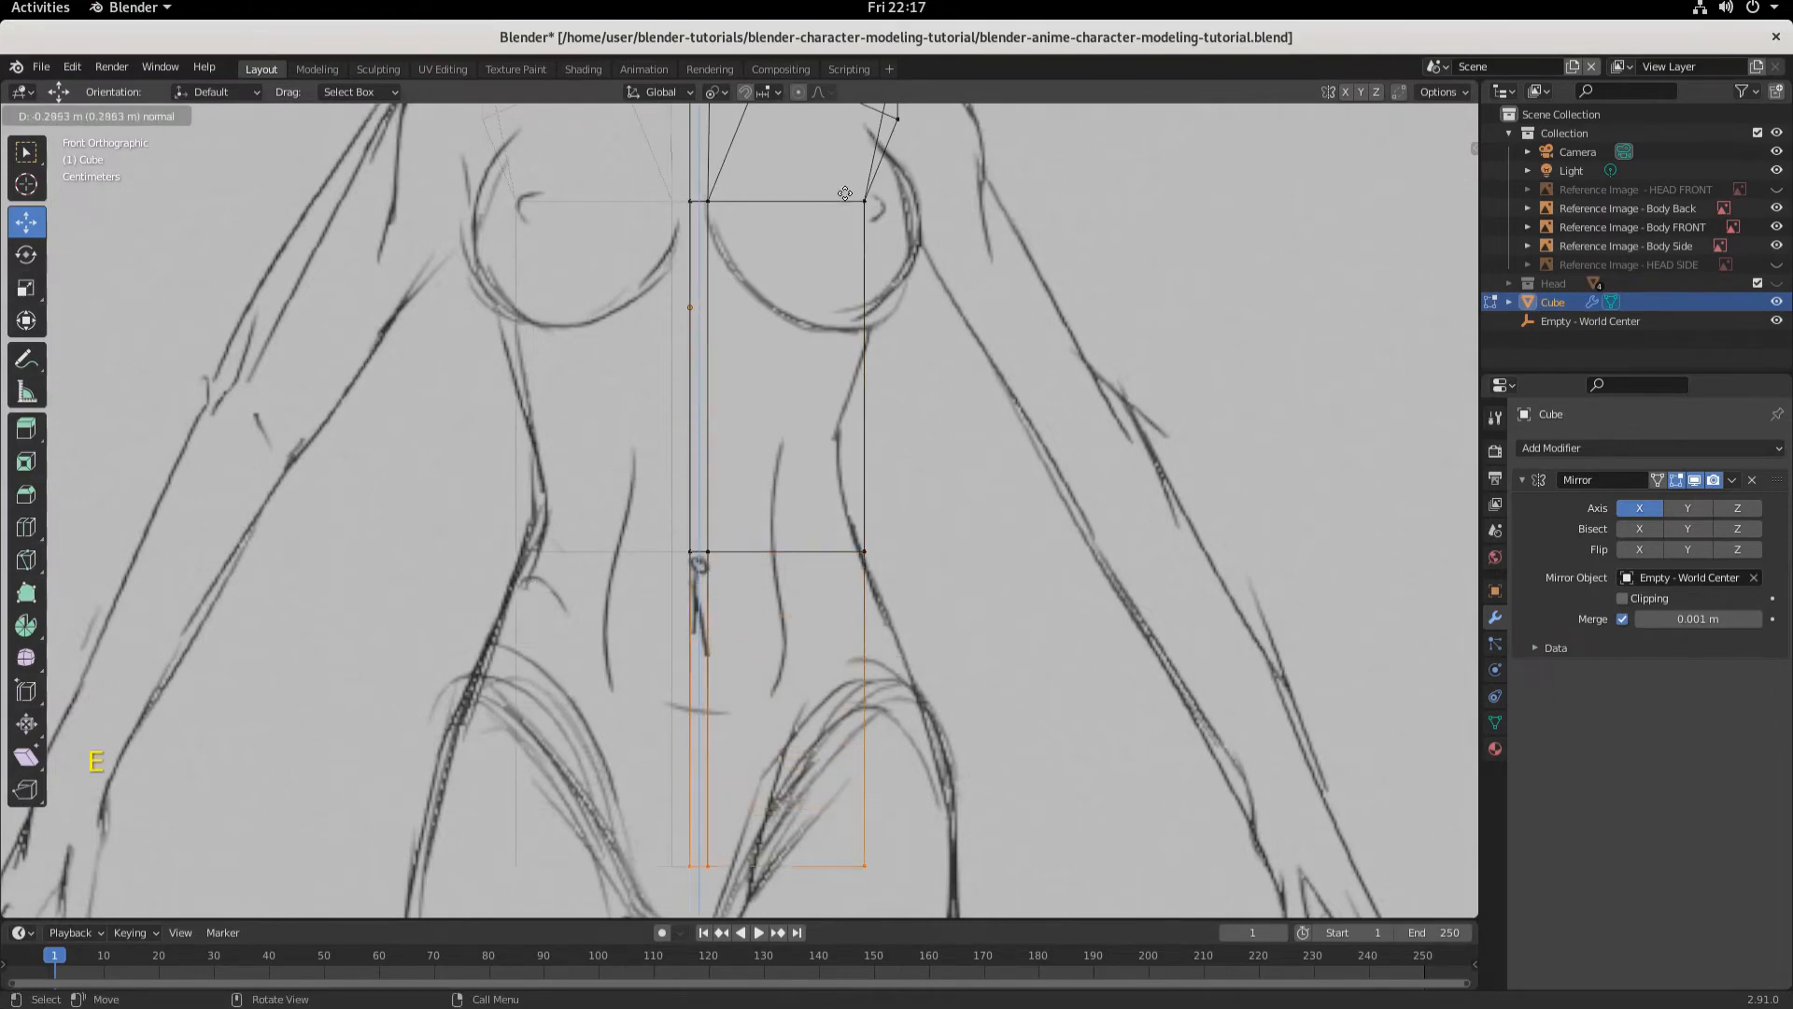
click(1027, 411)
- Select the inner bottom vertices near the centre and lower them about 0.019 m along Z to the crotch line
scroll(994, 535, down, 2)
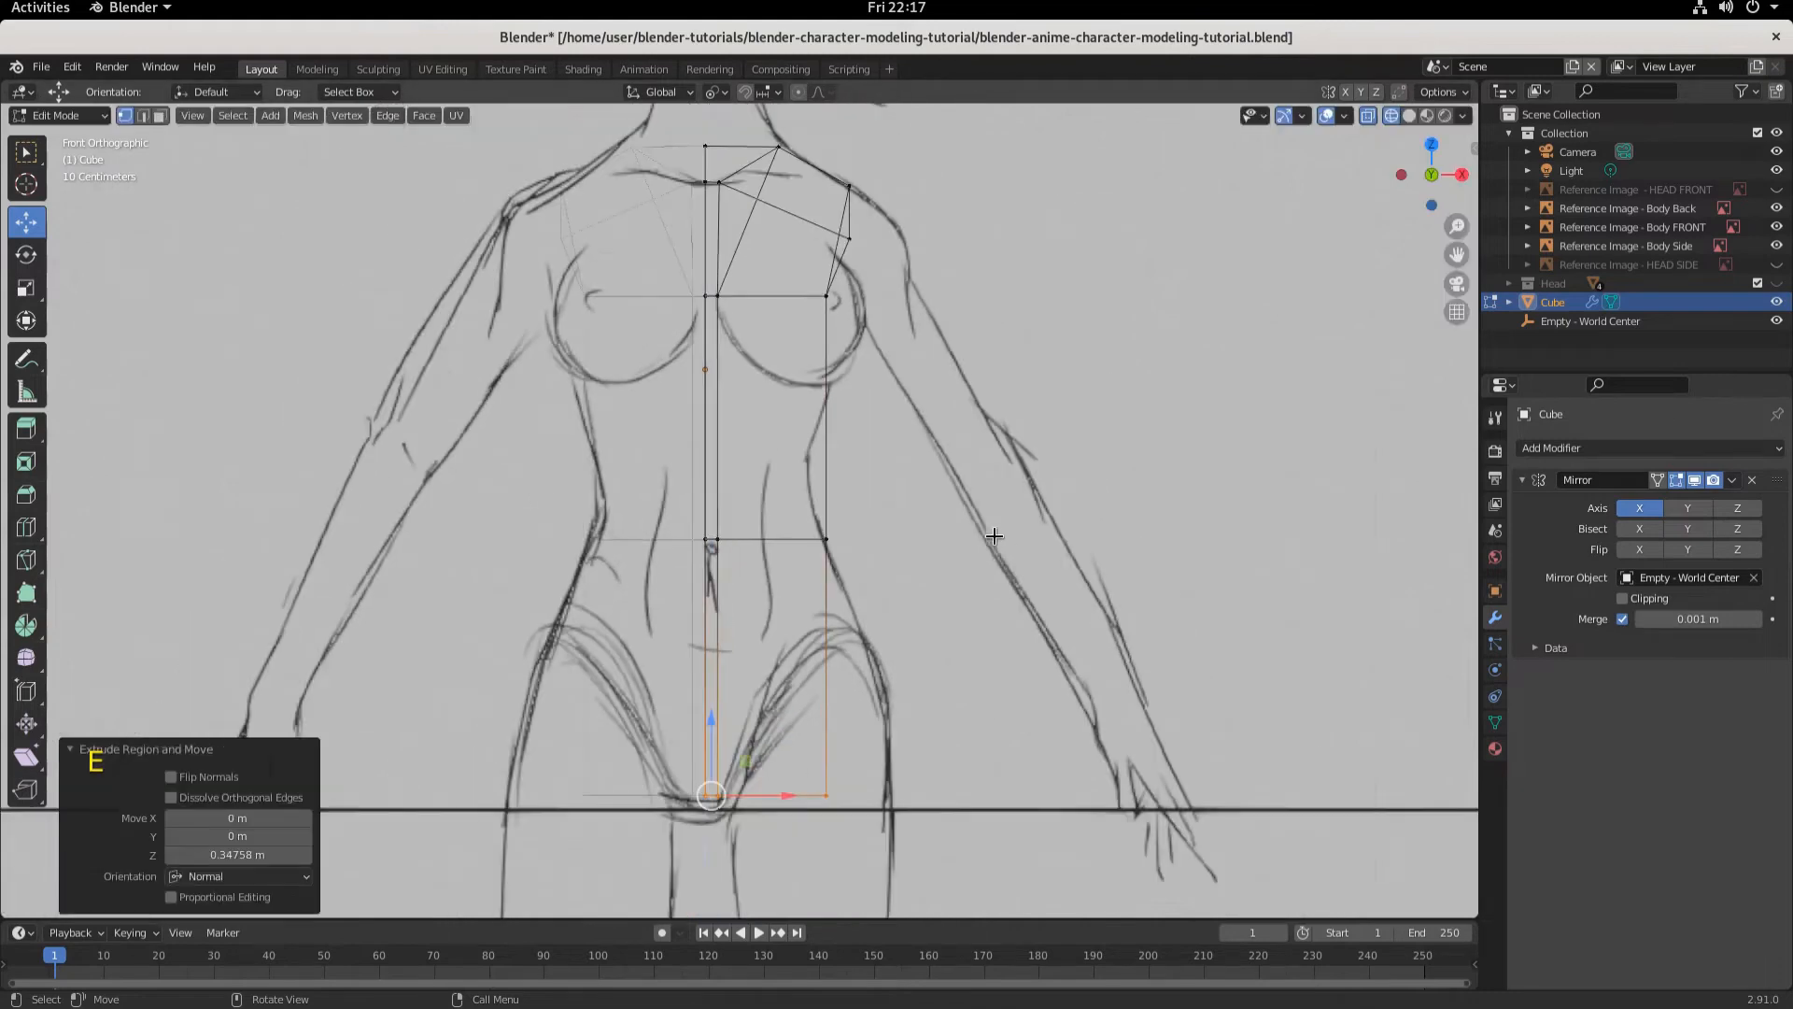
shift+middle_drag(874, 775, 897, 573)
scroll(862, 598, up, 4)
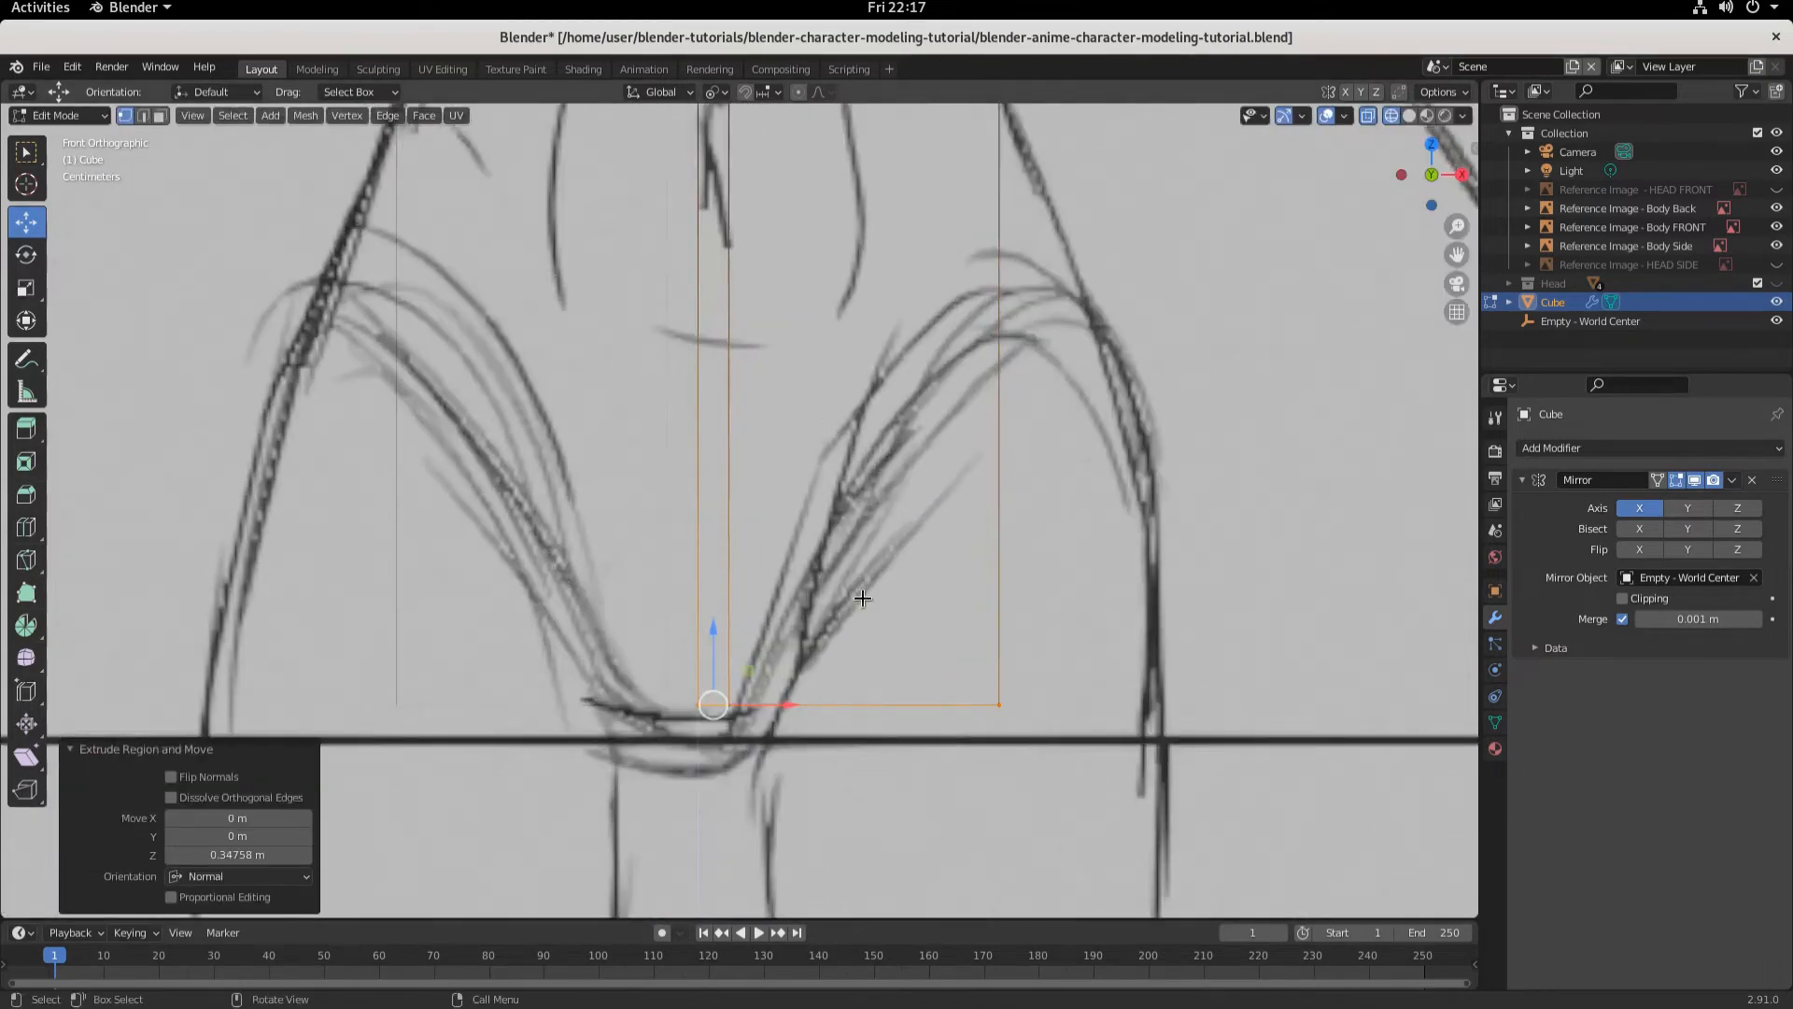
drag(667, 676, 743, 734)
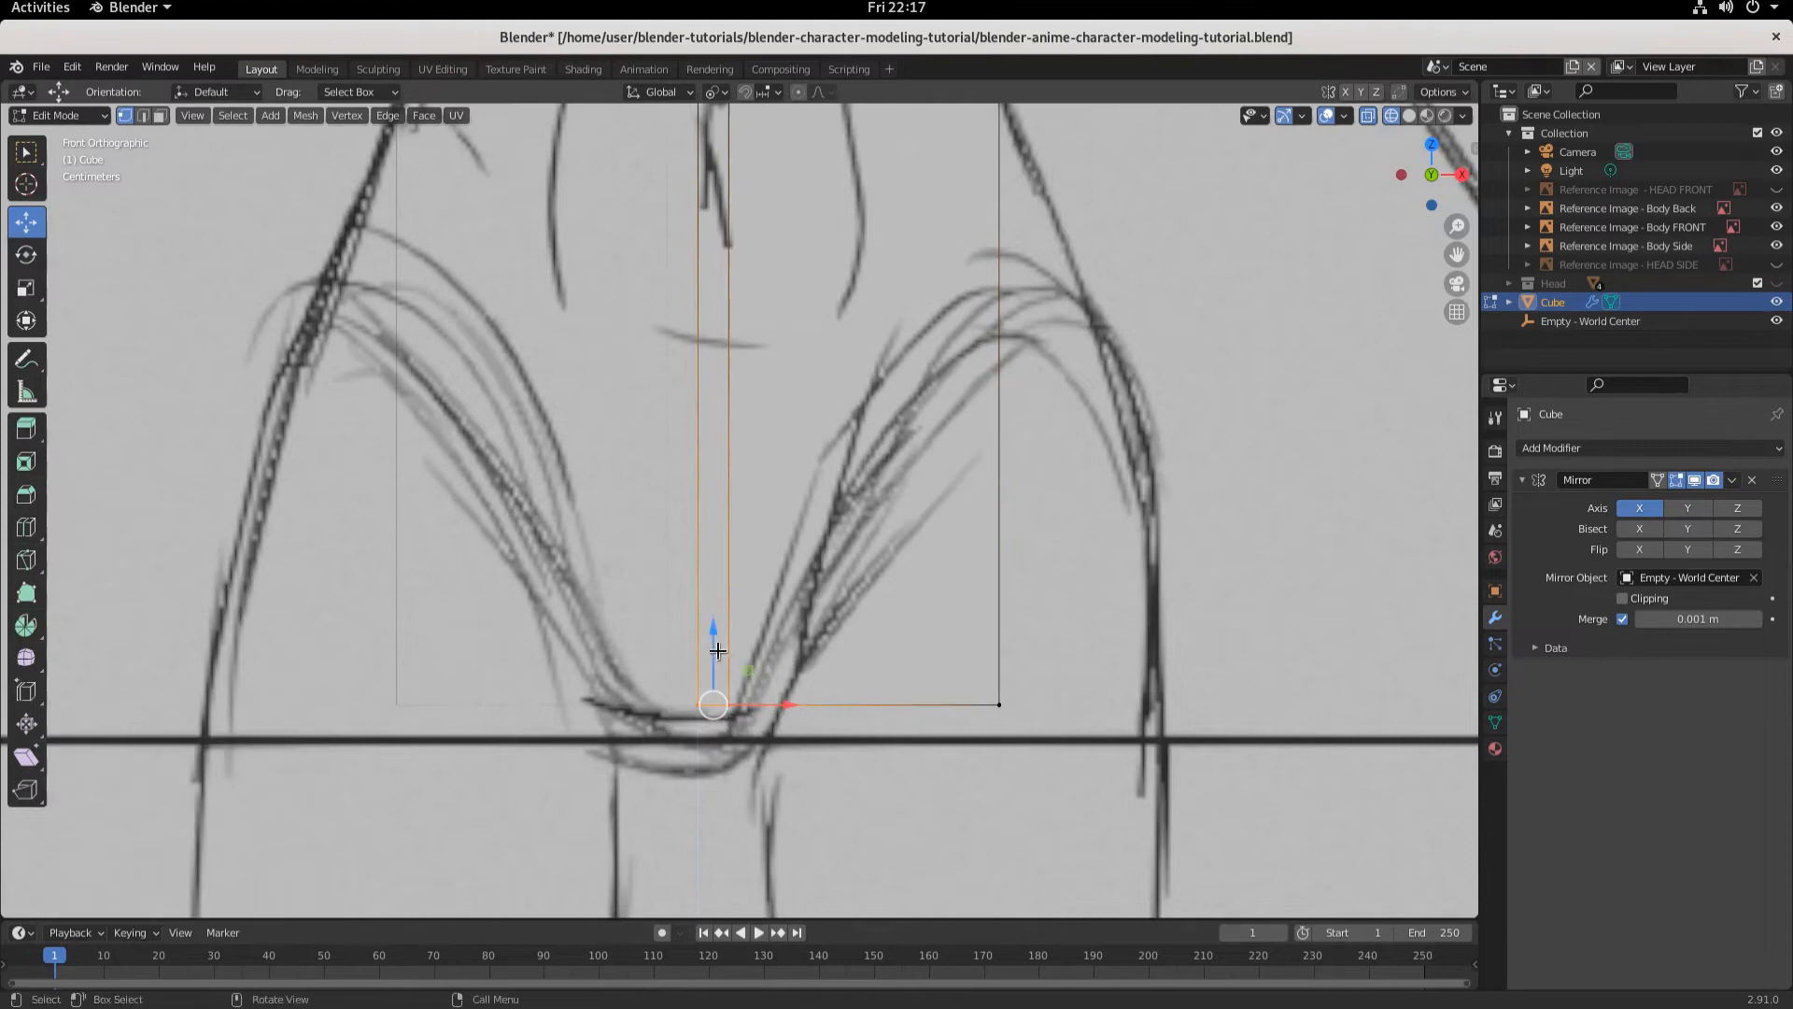
mouse_move(716, 635)
mouse_down()
mouse_move(713, 686)
mouse_move(710, 661)
mouse_up()
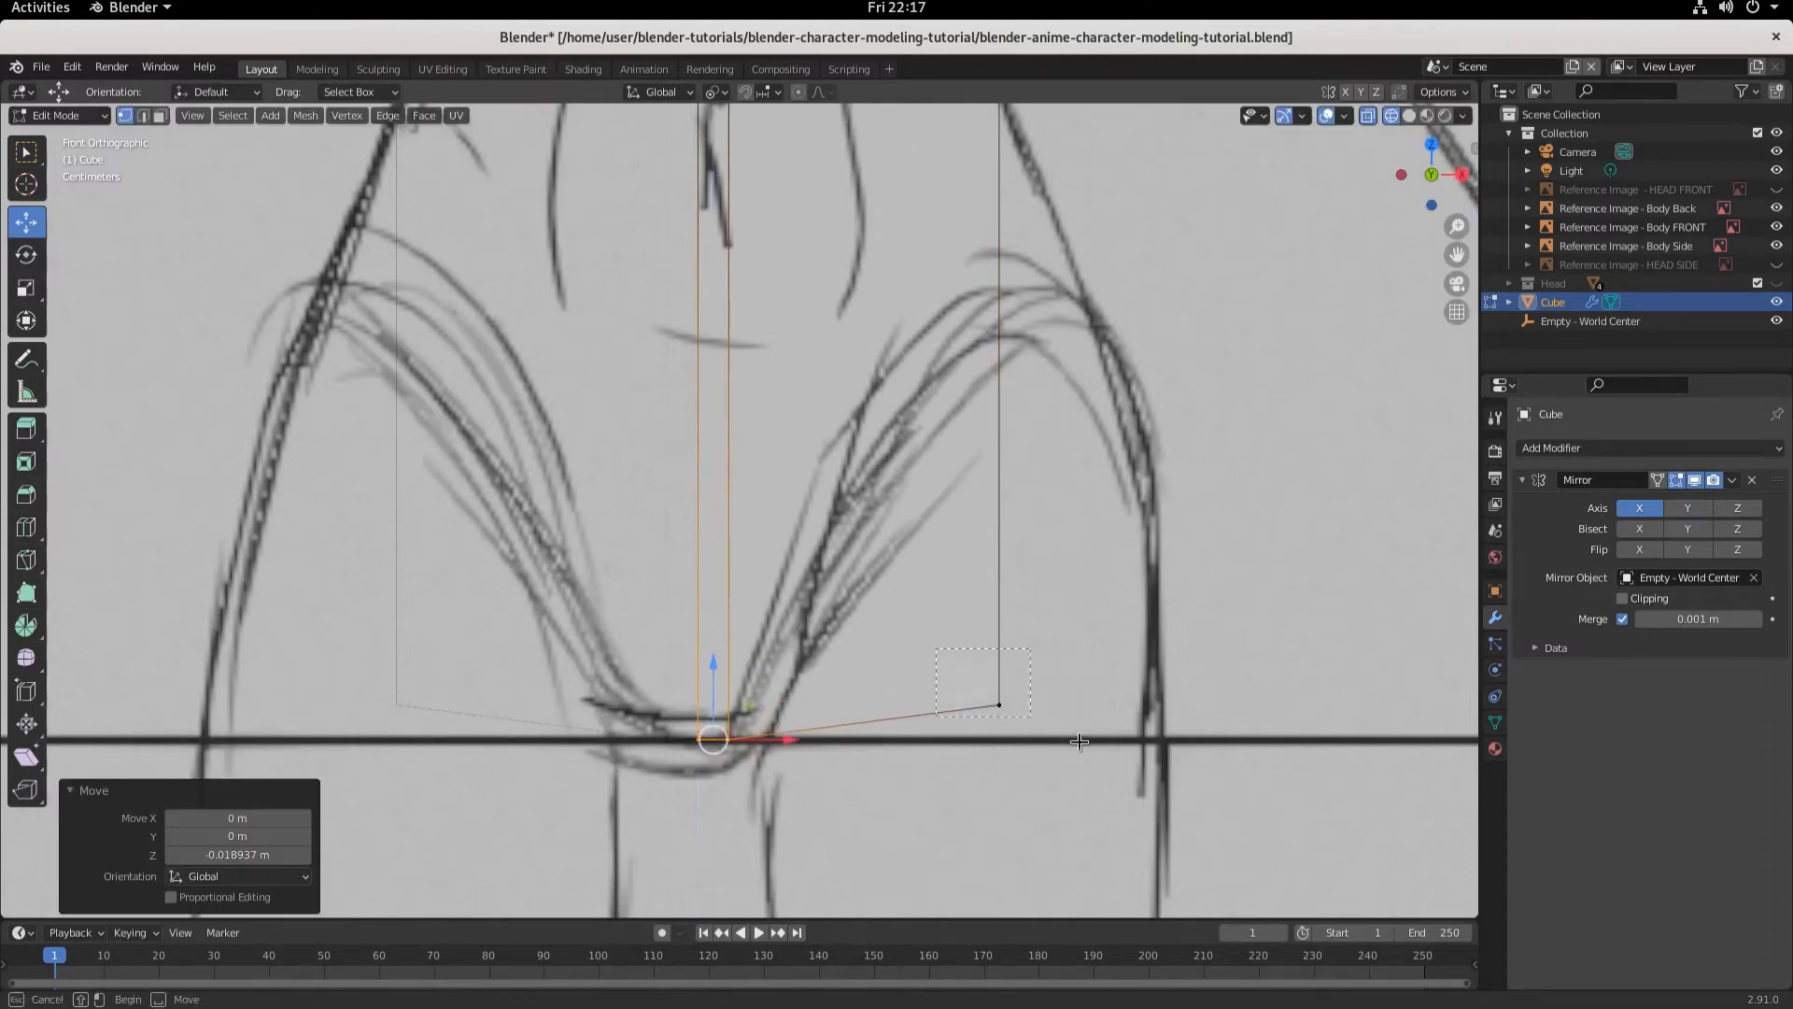
- Move the outer bottom vertices about 0.046 m outward along X and 0.228 m up along Z to the hip outline
click(999, 704)
scroll(1103, 726, down, 1)
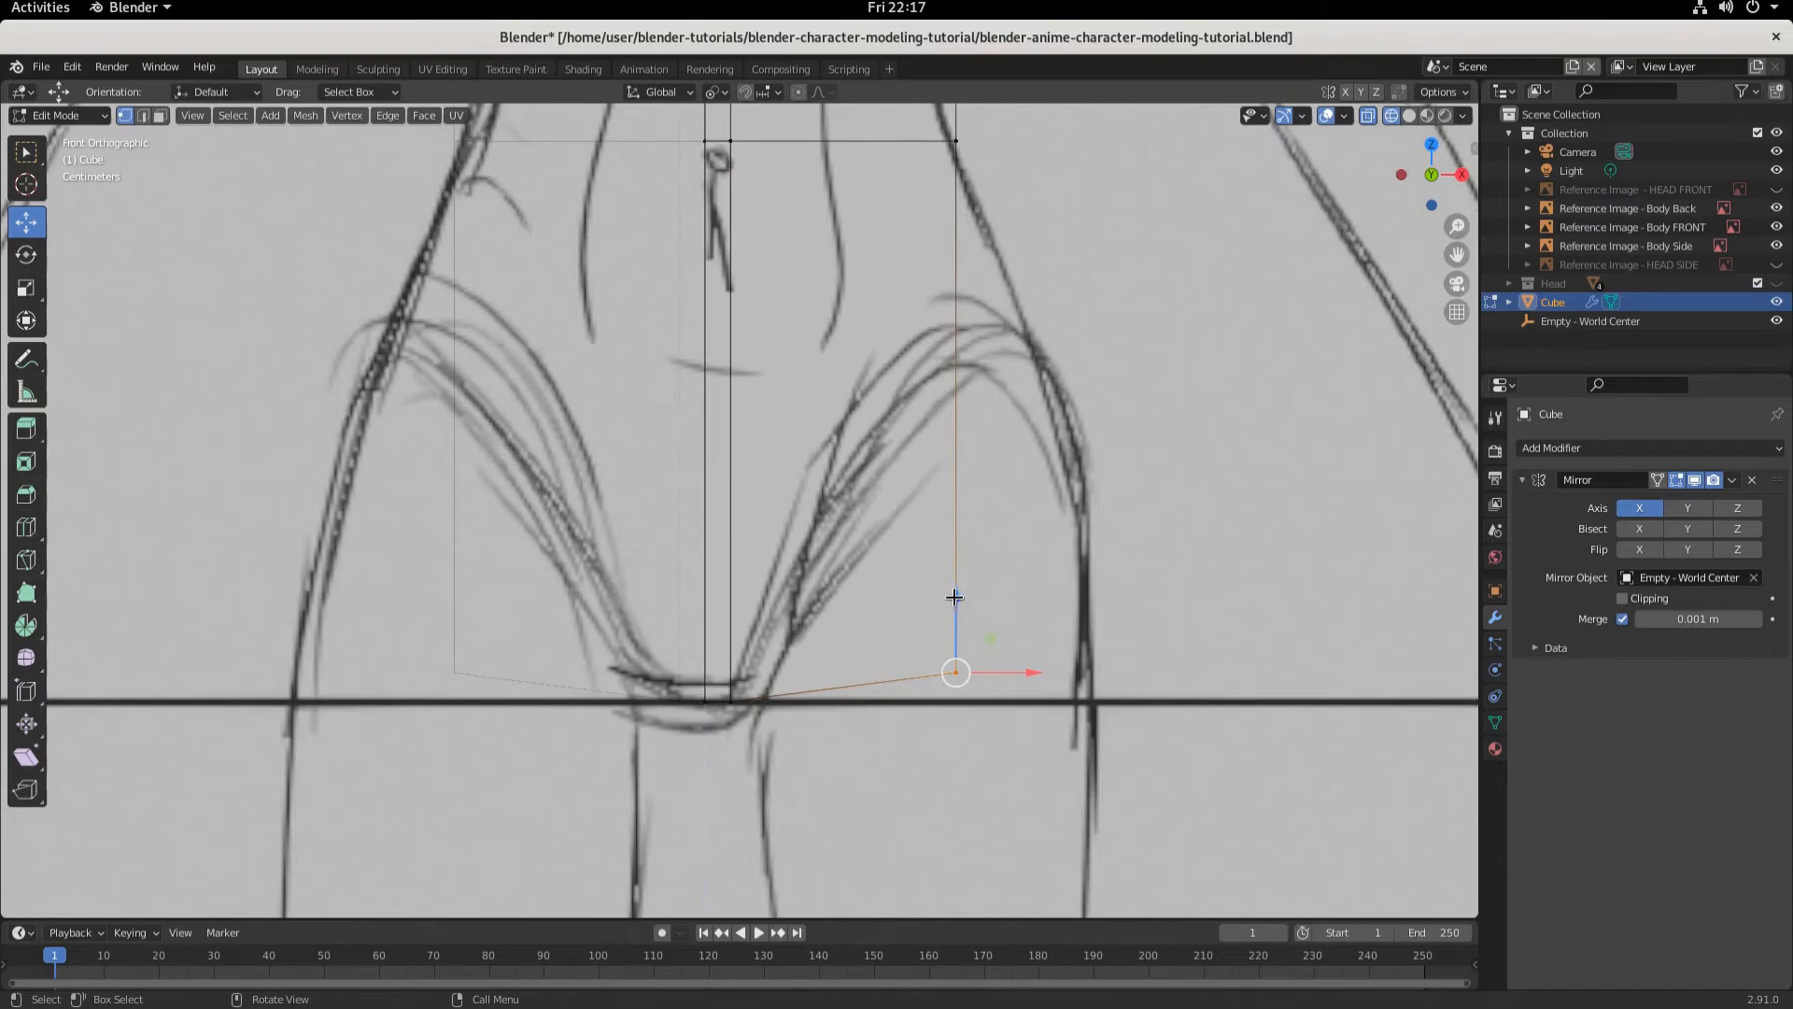
key(g)
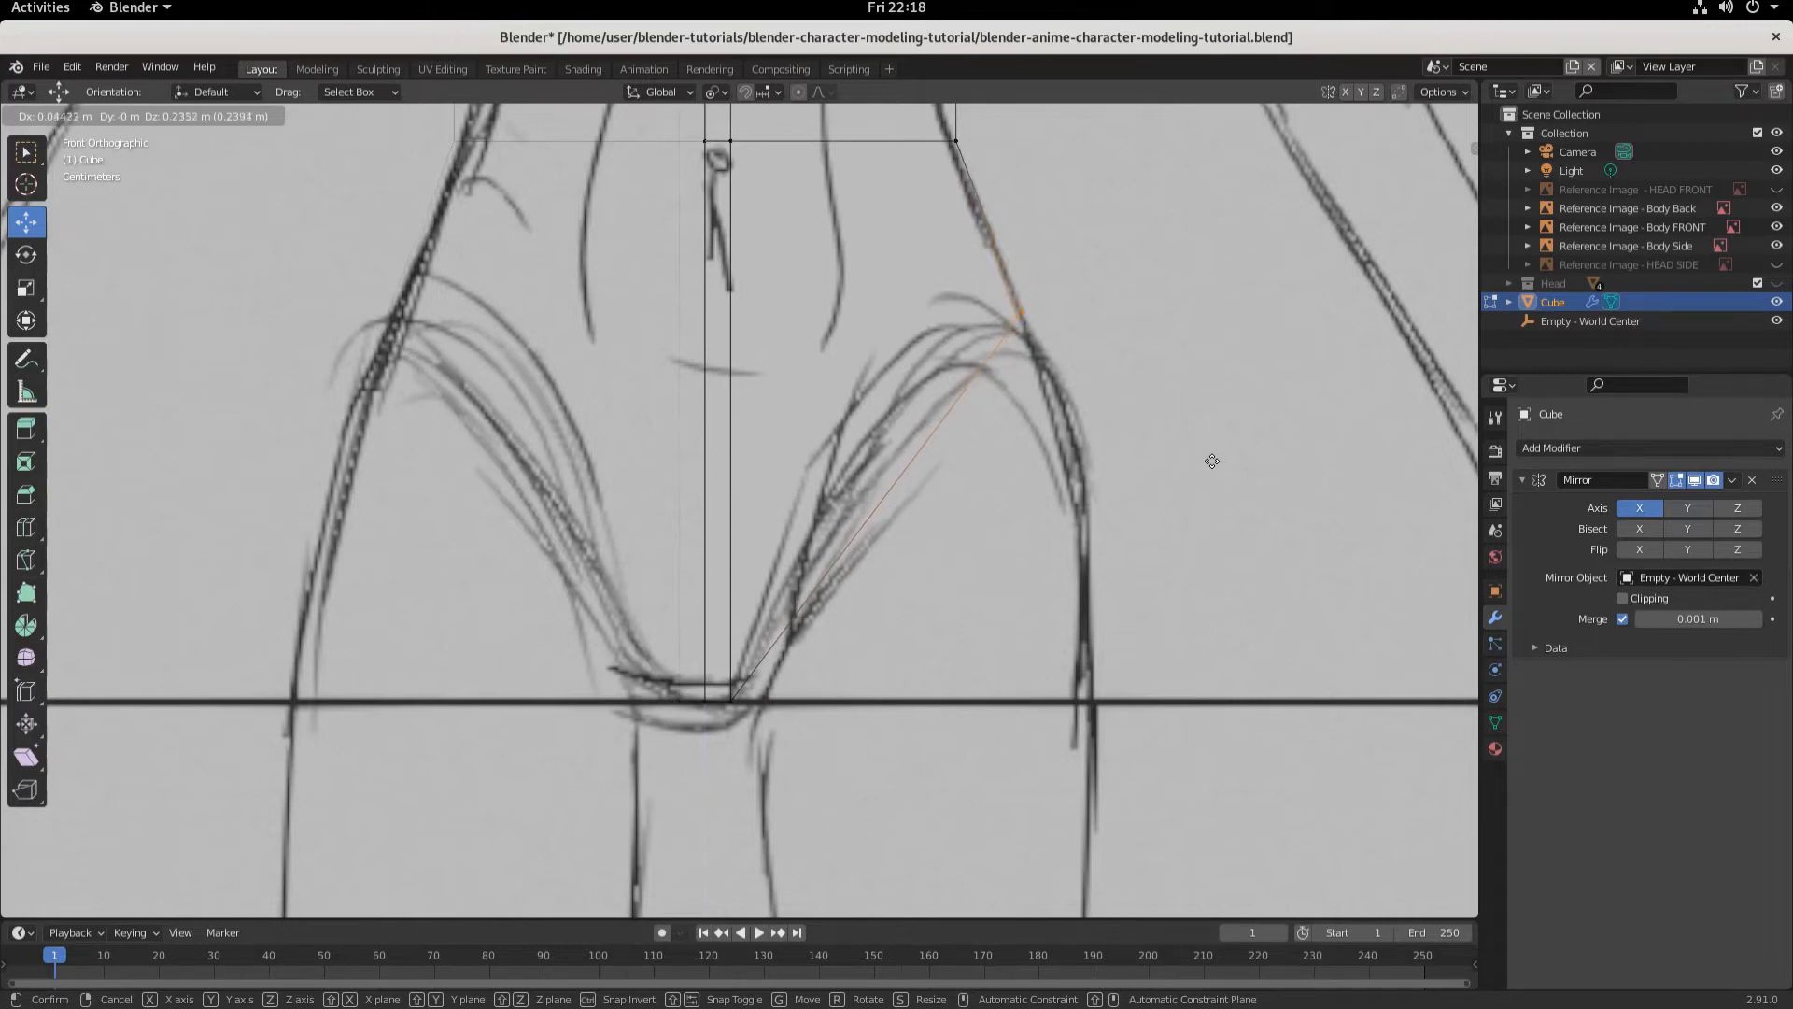
click(1214, 471)
- In the side view, move the back waist vertices about 0.044 m forward along Y to the lower back outline
scroll(841, 448, down, 5)
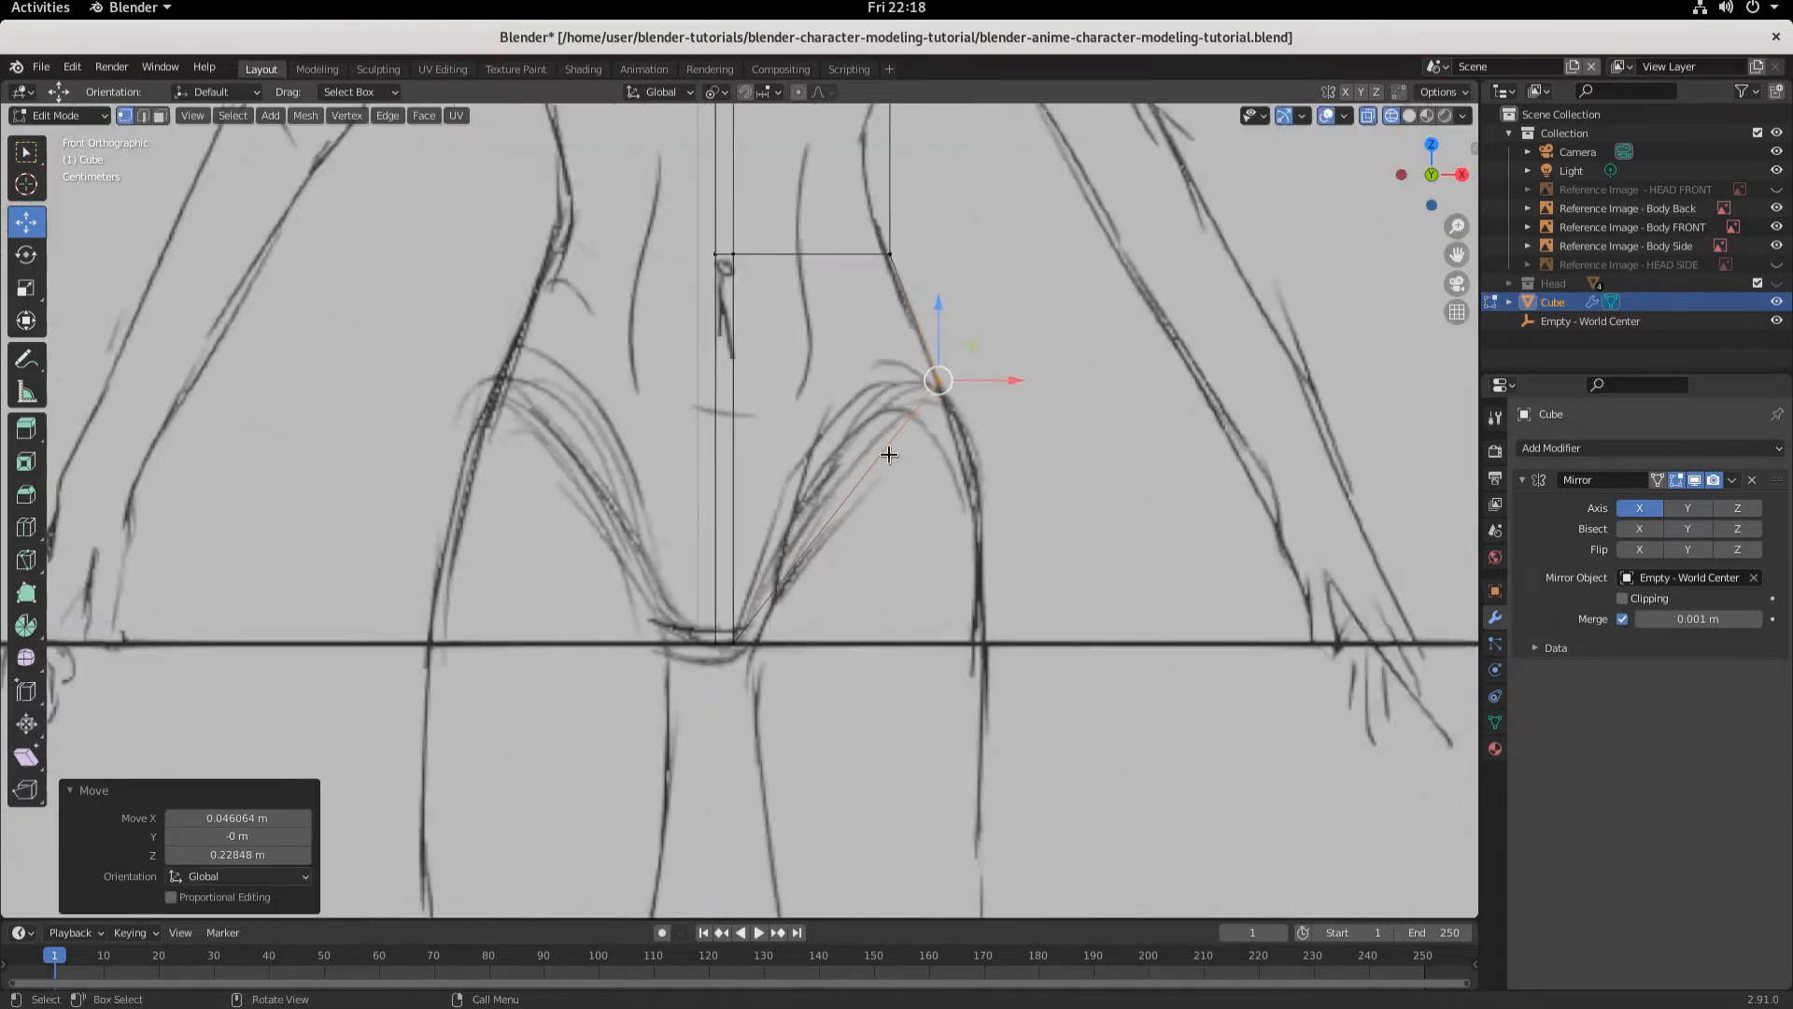
key(KP_3)
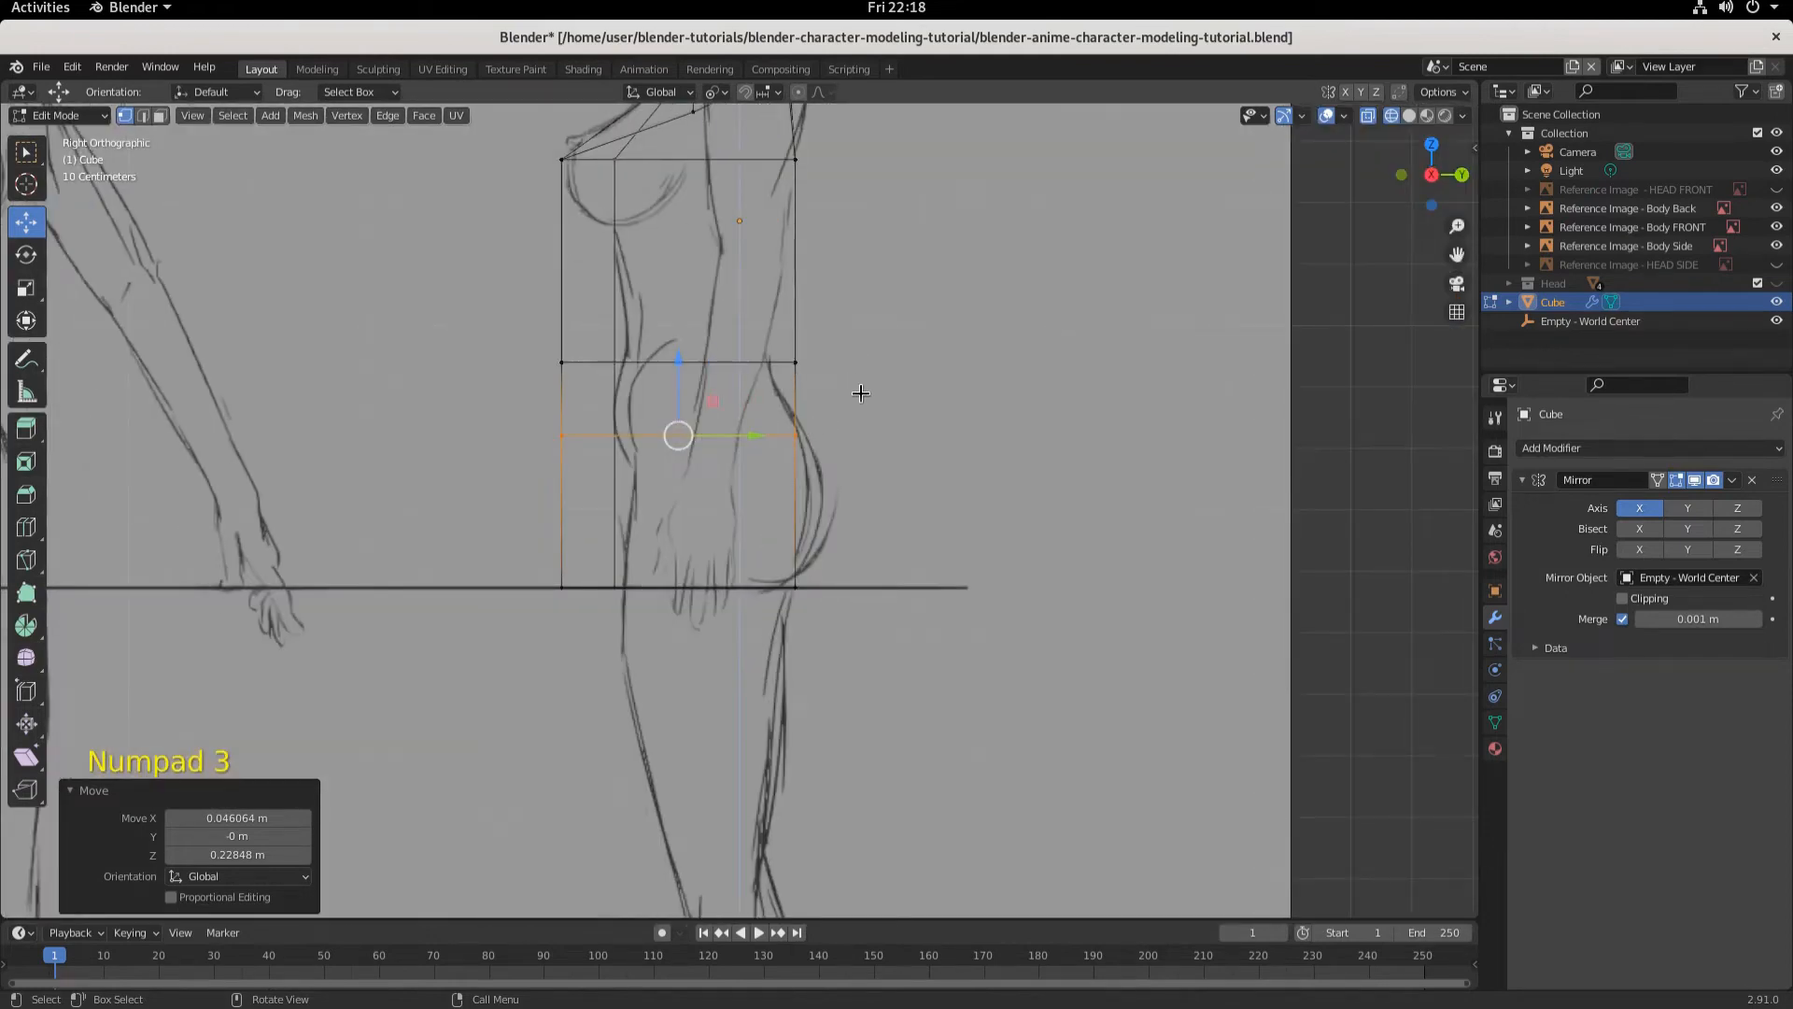
scroll(897, 469, up, 2)
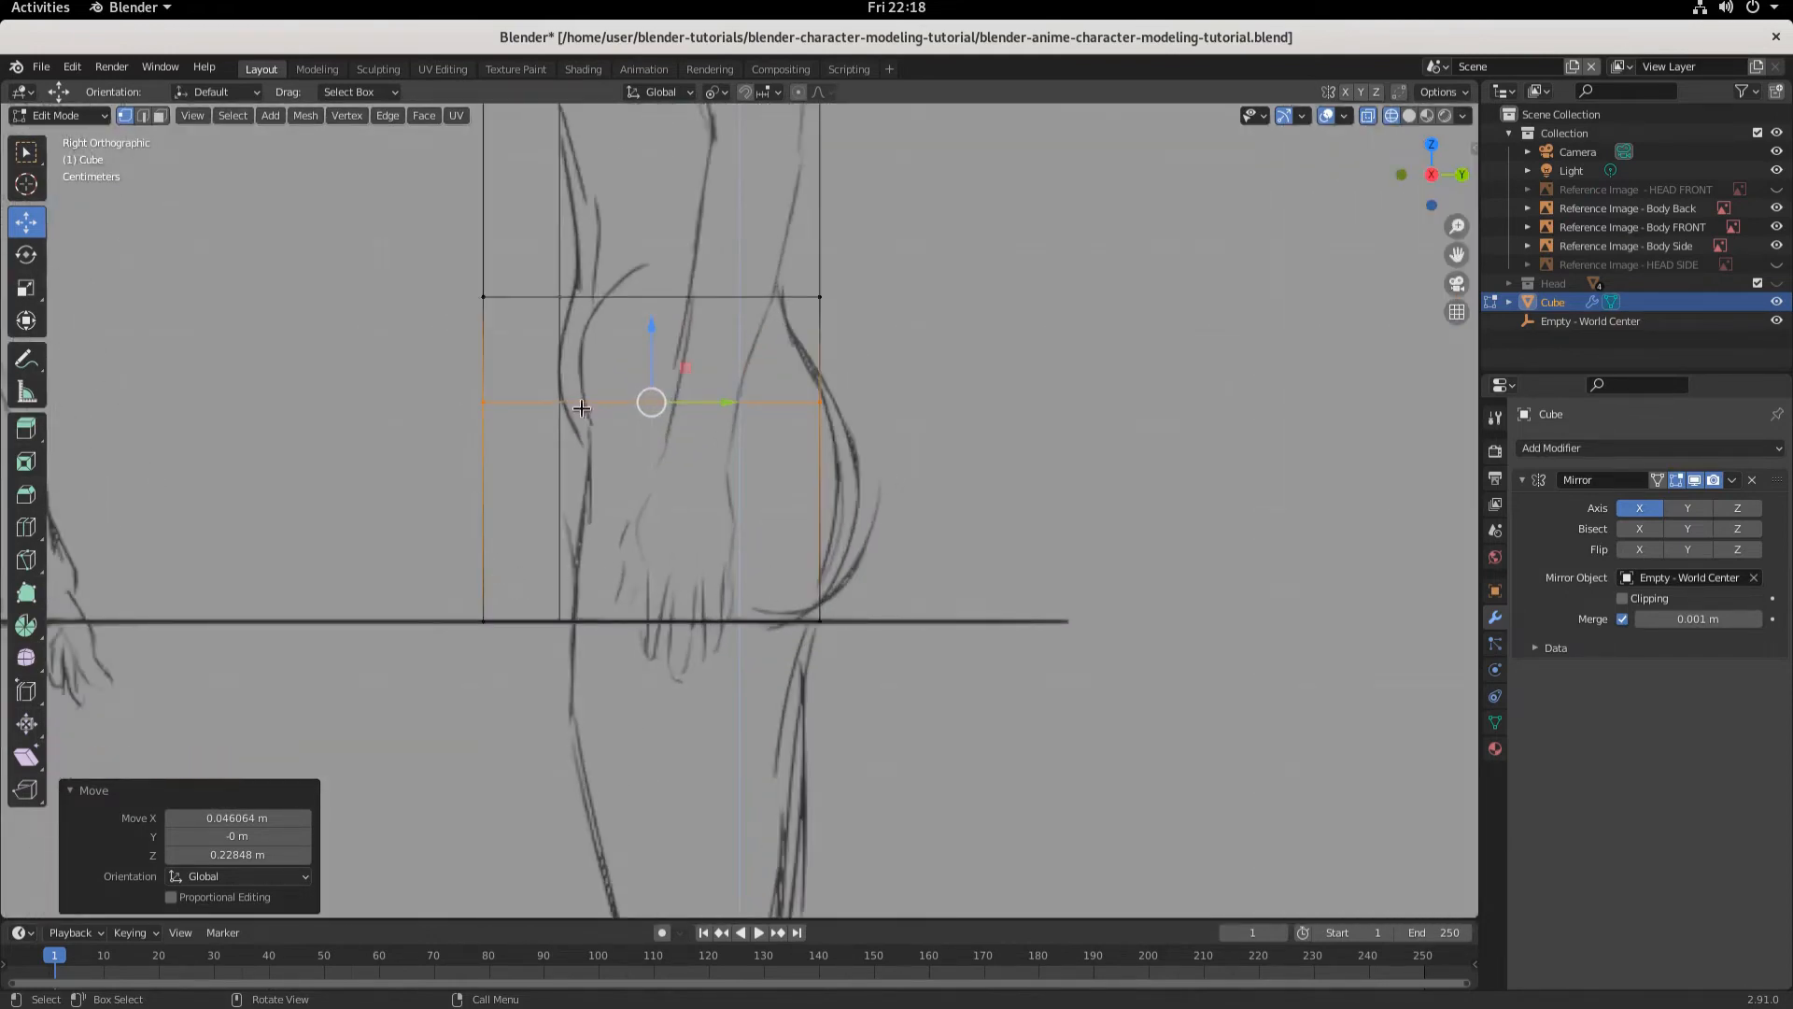
scroll(673, 374, down, 3)
scroll(737, 307, up, 4)
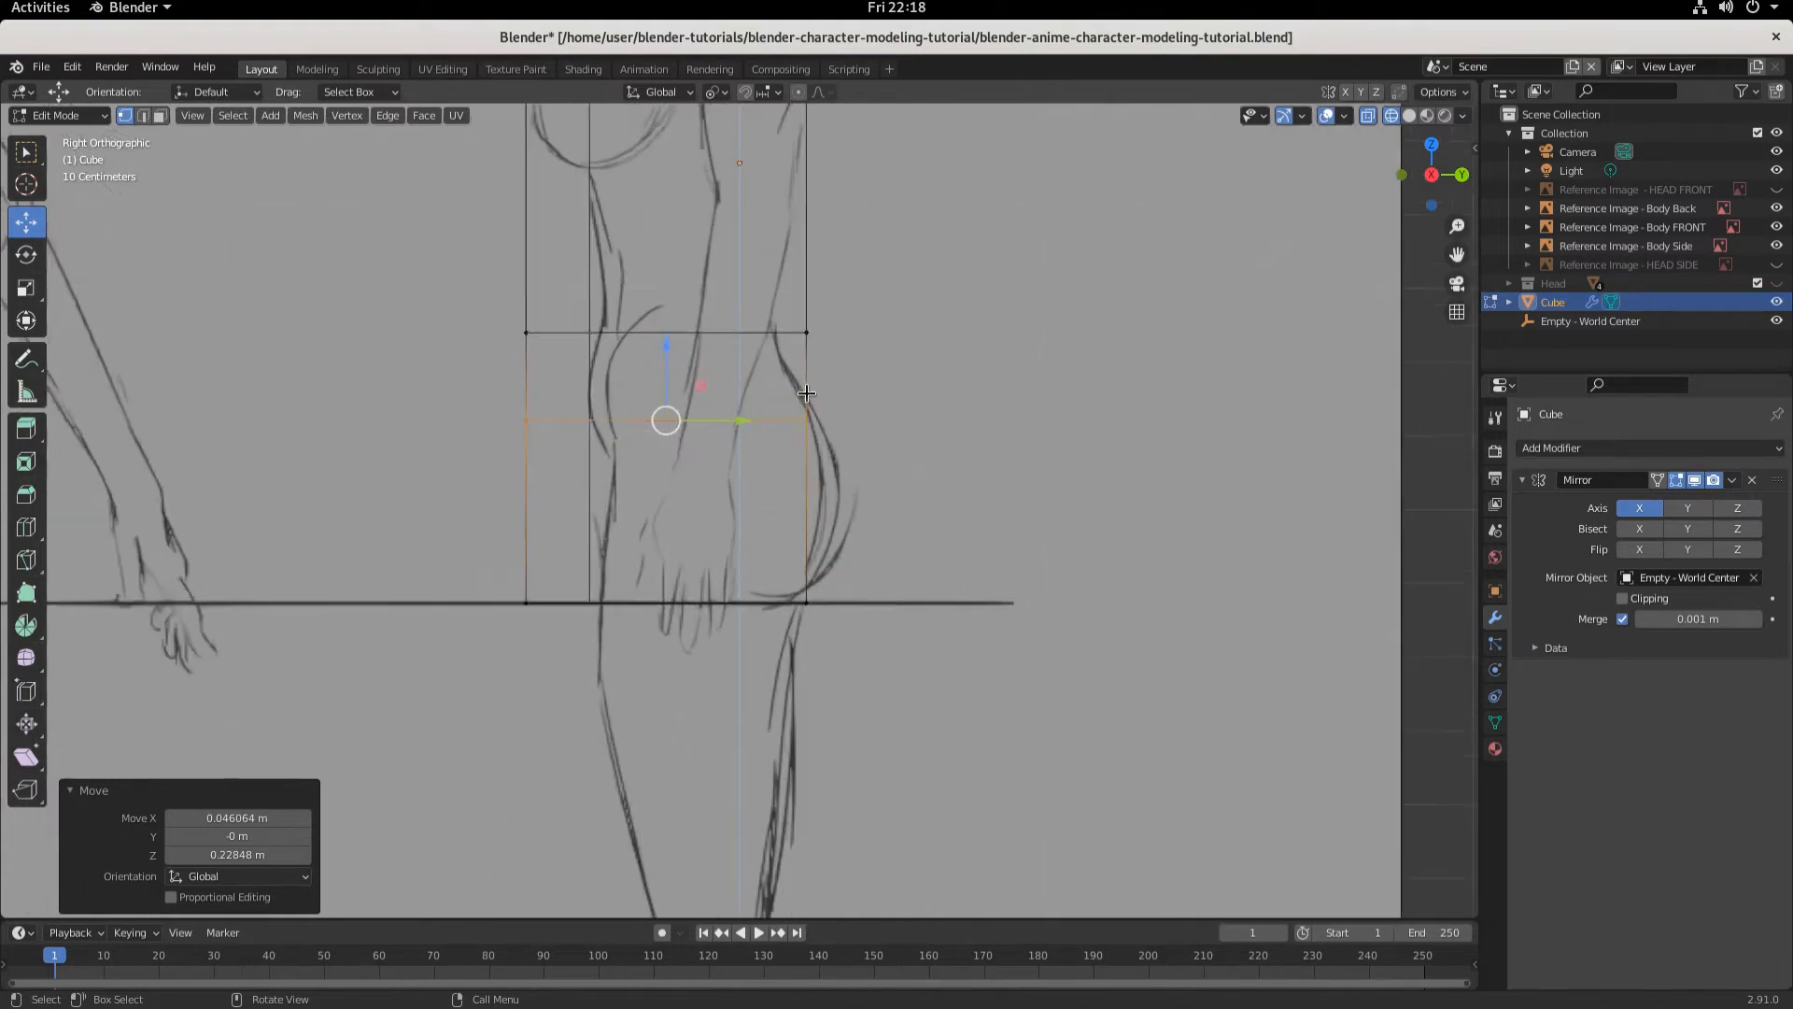
shift+middle_drag(800, 400, 911, 595)
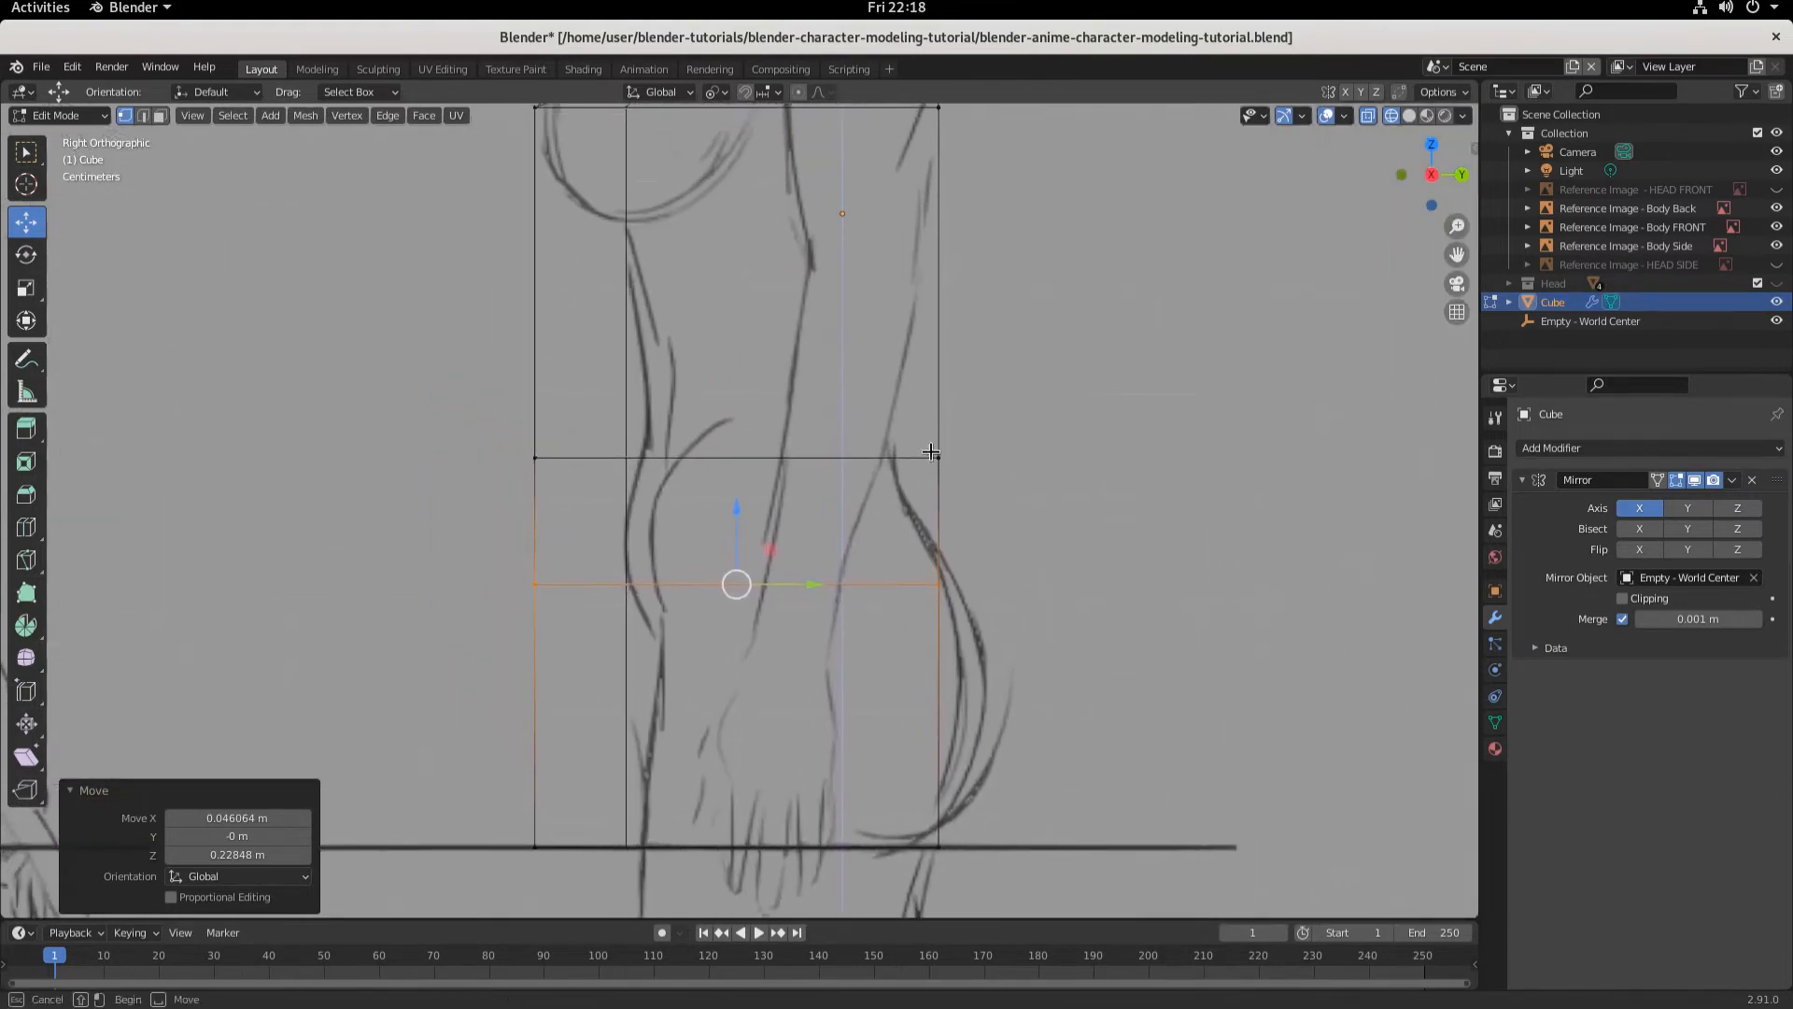
click(1004, 500)
drag(1011, 462, 963, 446)
middle_drag(997, 671, 774, 666)
key(KP_3)
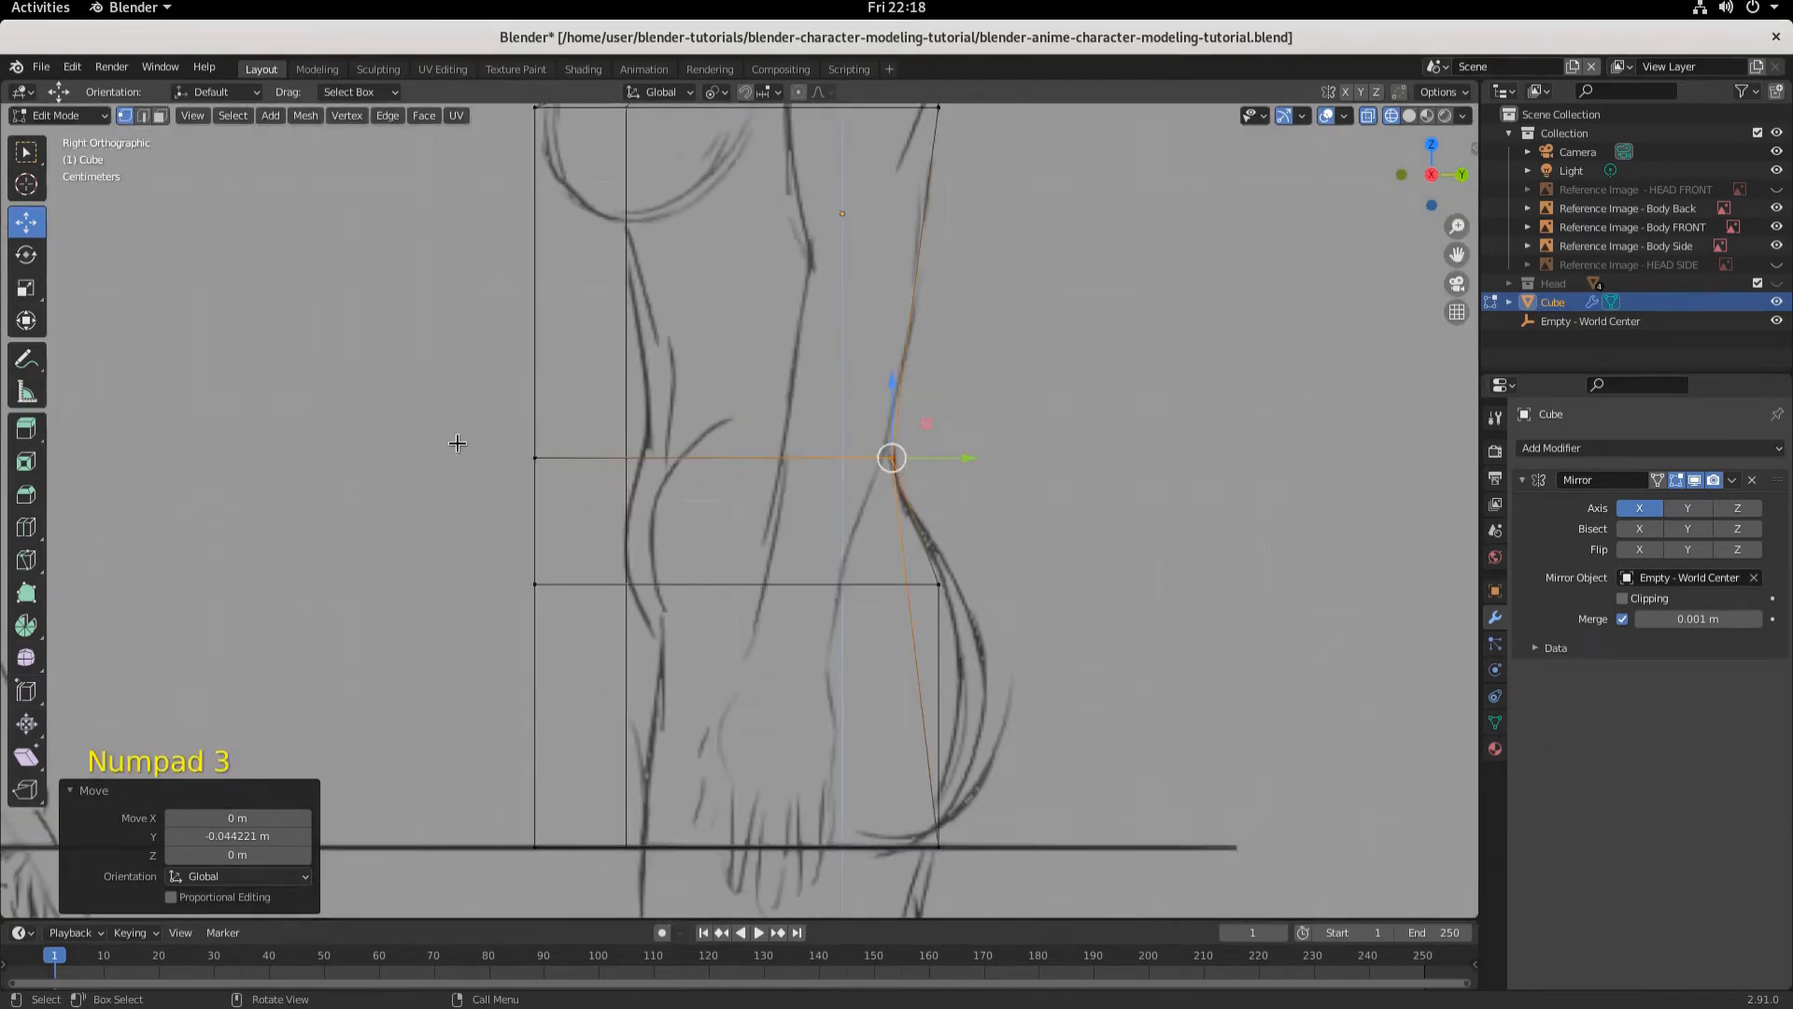
- In the side view, select the front vertices from waist to crotch and move them about 0.108 m back along Y to the belly outline
scroll(560, 426, down, 2)
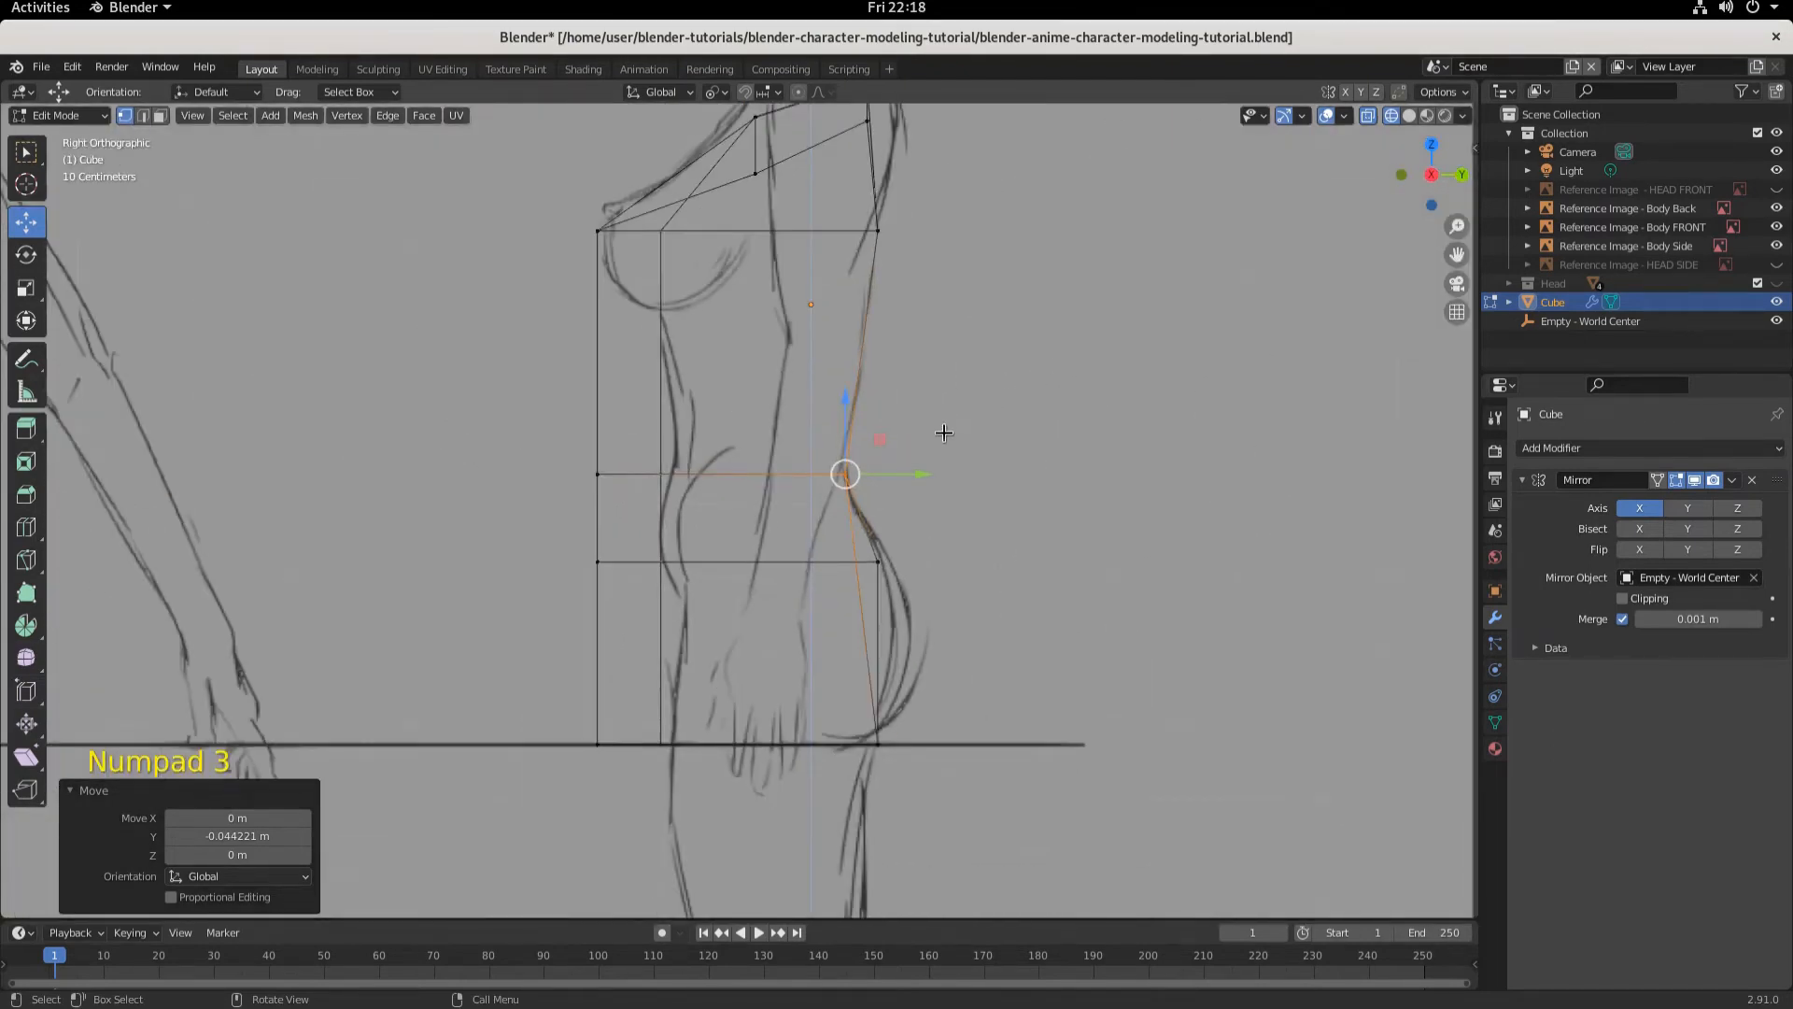
drag(494, 418, 724, 808)
drag(704, 610, 787, 621)
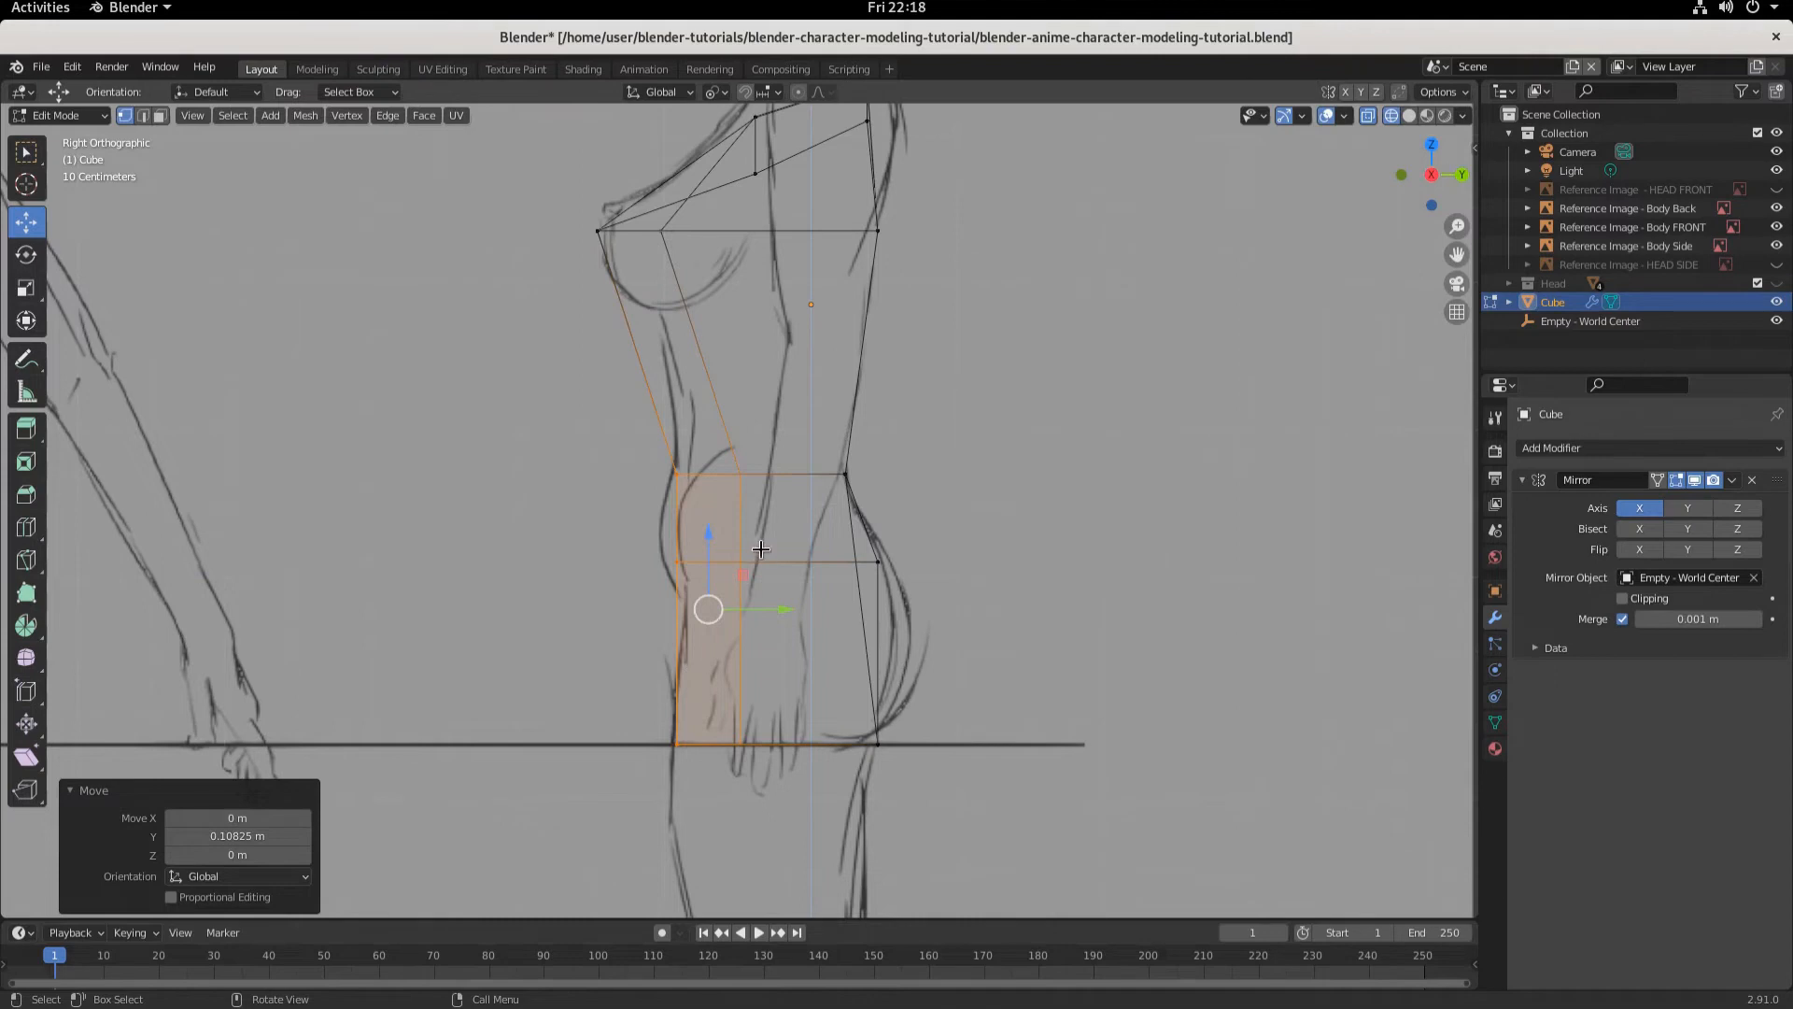
key(alt+z)
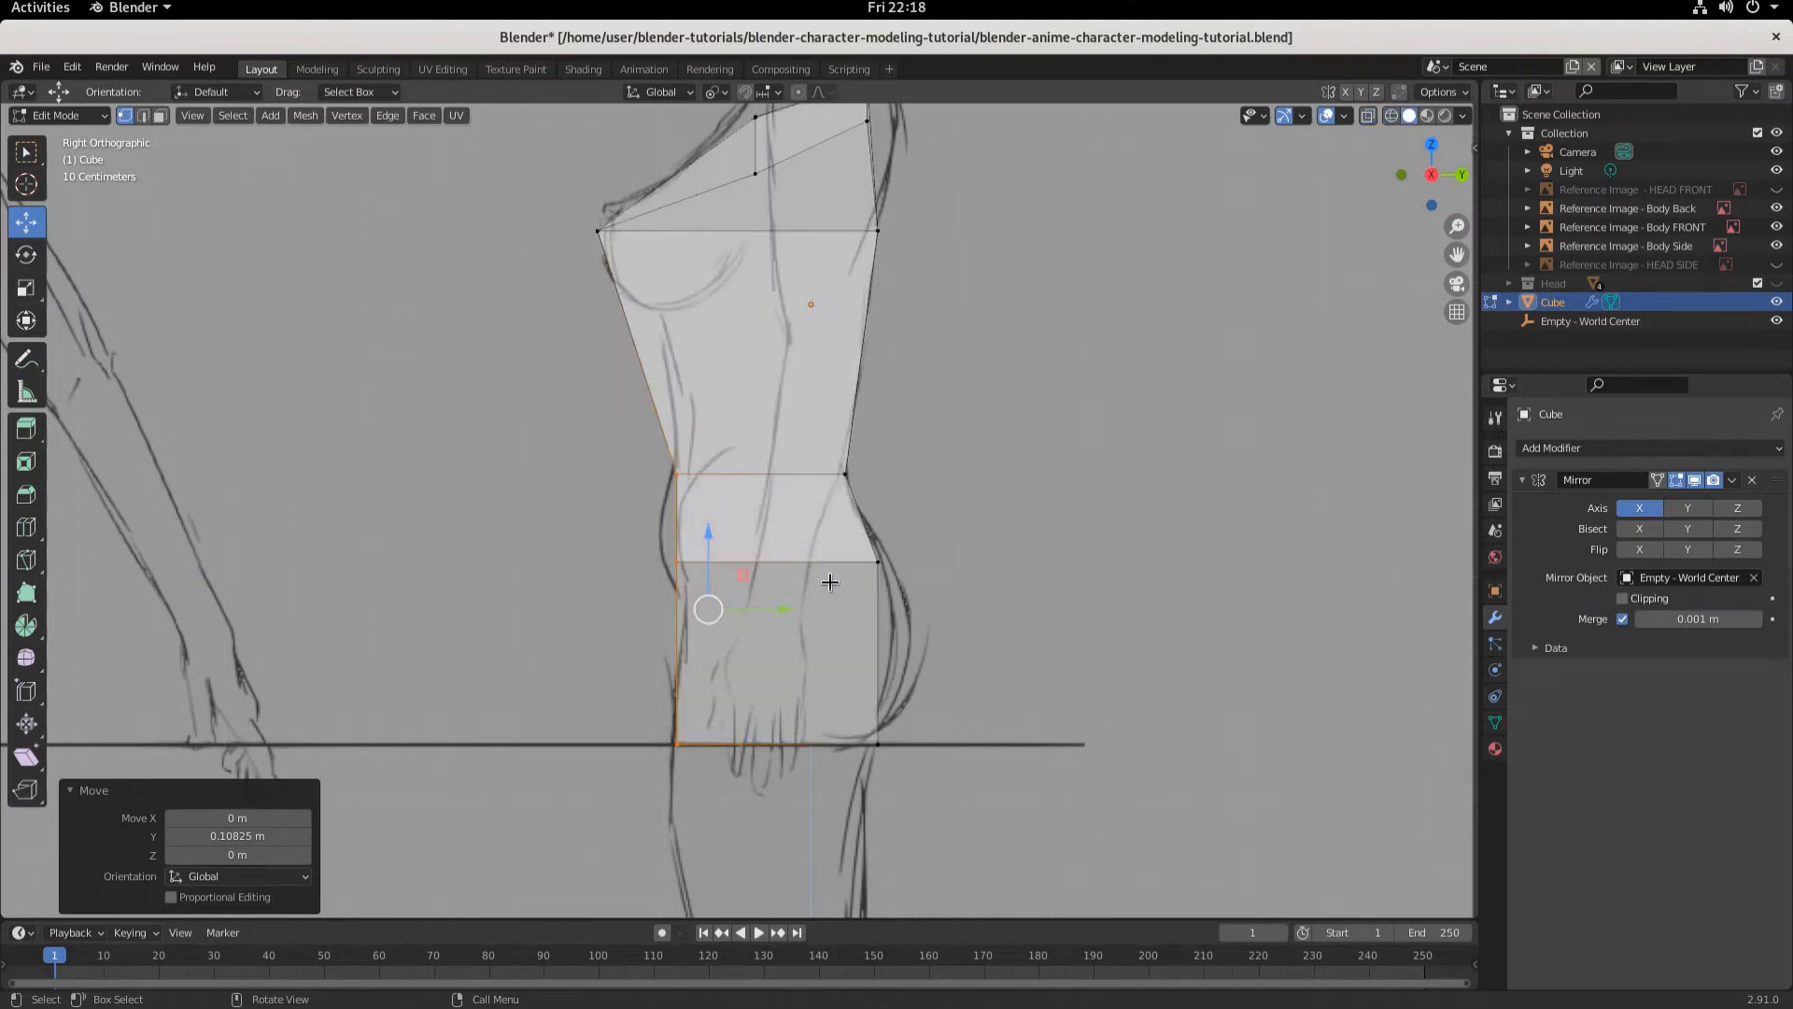
middle_drag(841, 660, 1005, 645)
- In the wireframe side view, move the back chest-level vertices slightly forward along Y to the back outline
key(KP_1)
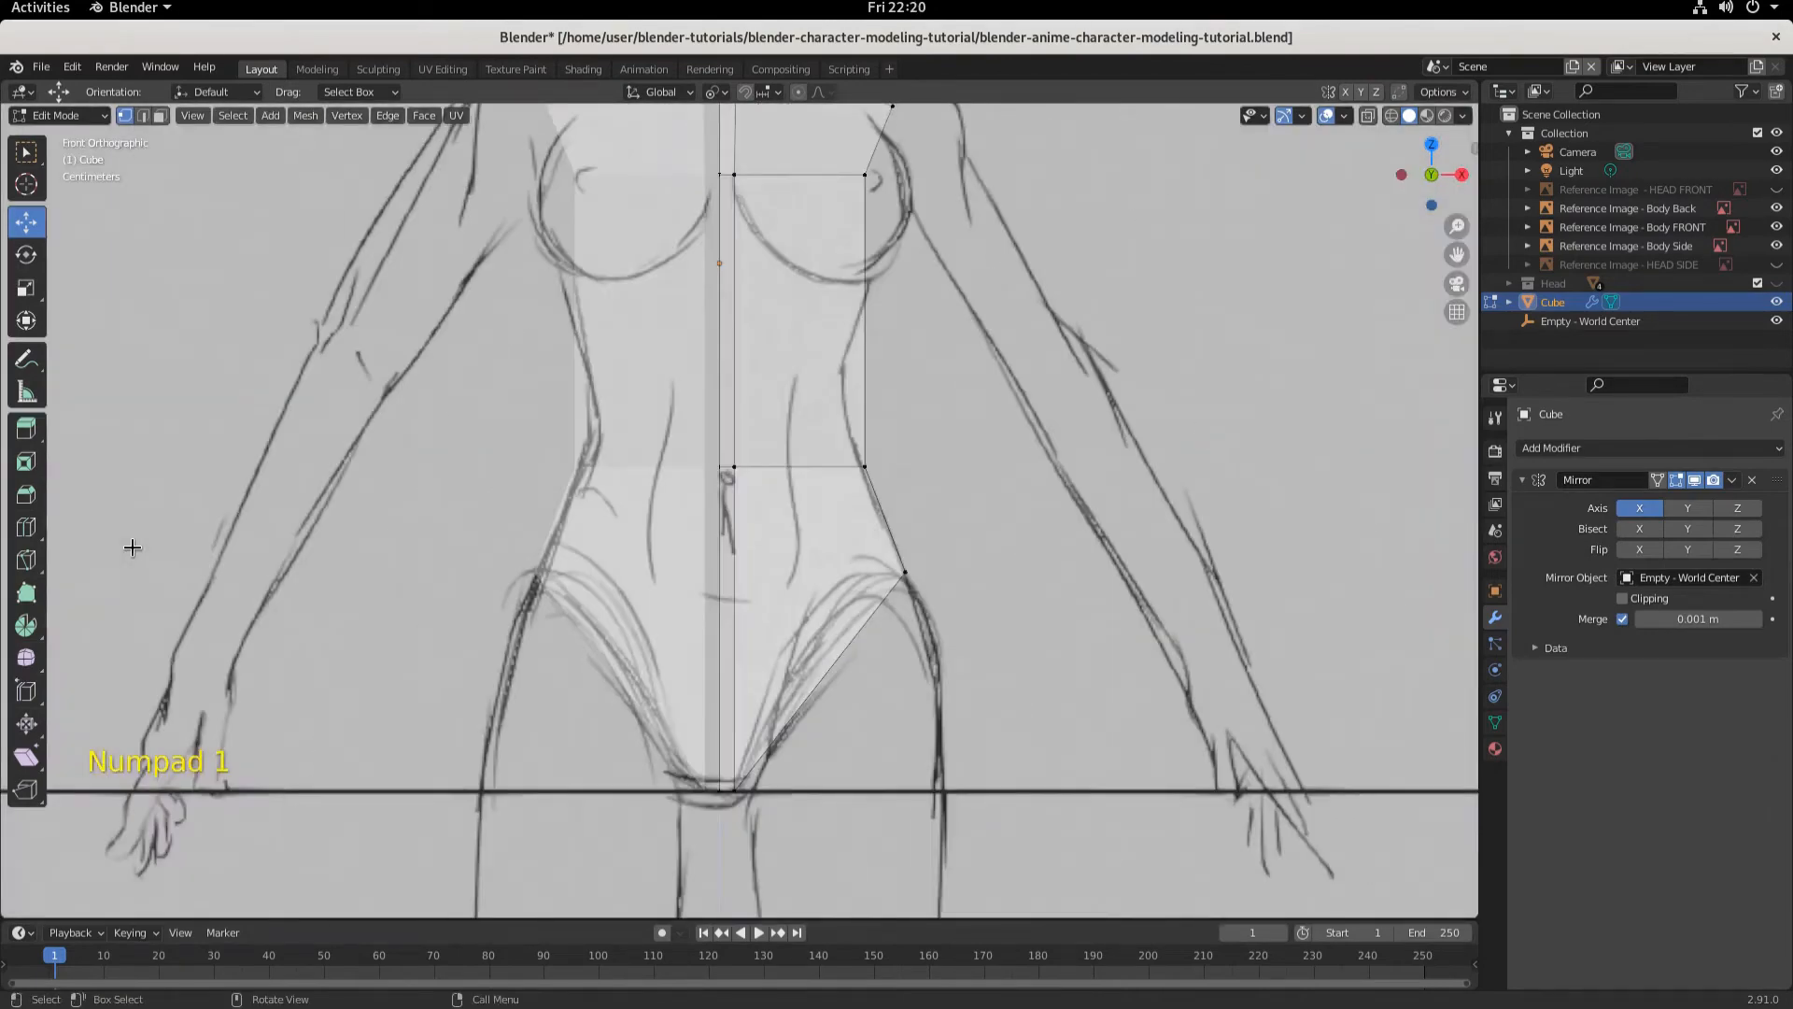
scroll(815, 495, down, 3)
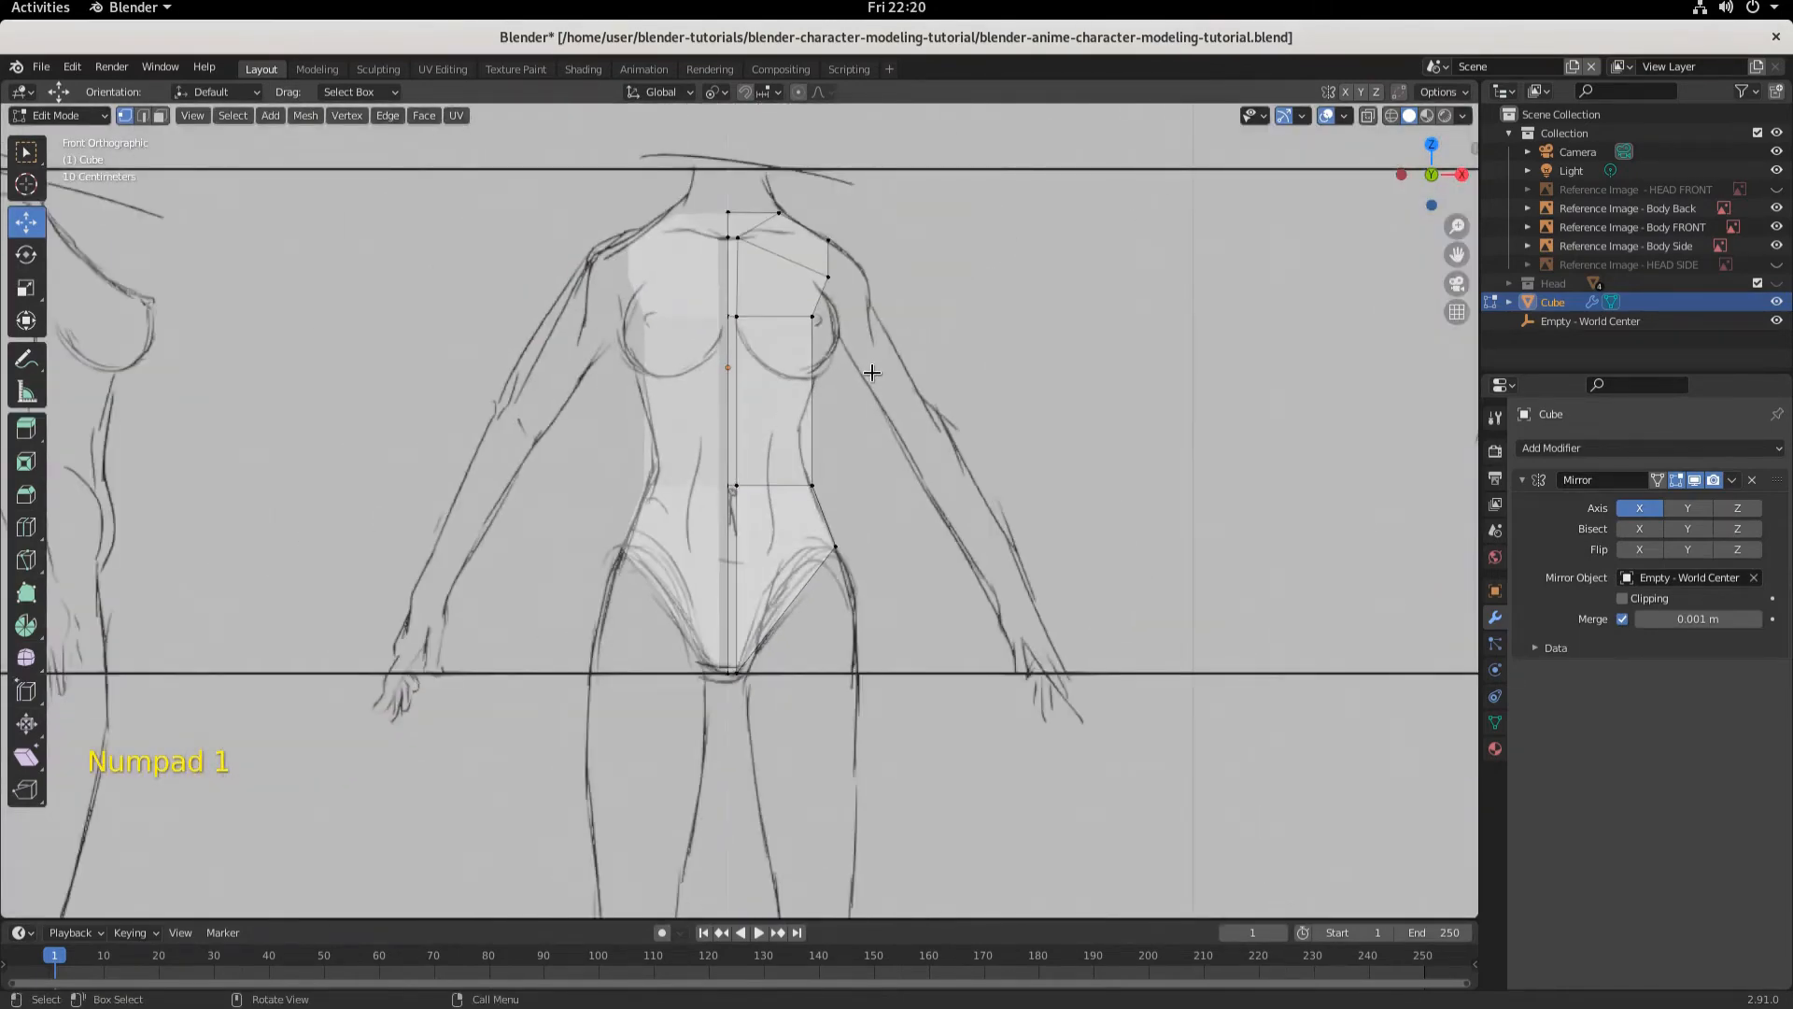
key(KP_3)
scroll(912, 385, up, 3)
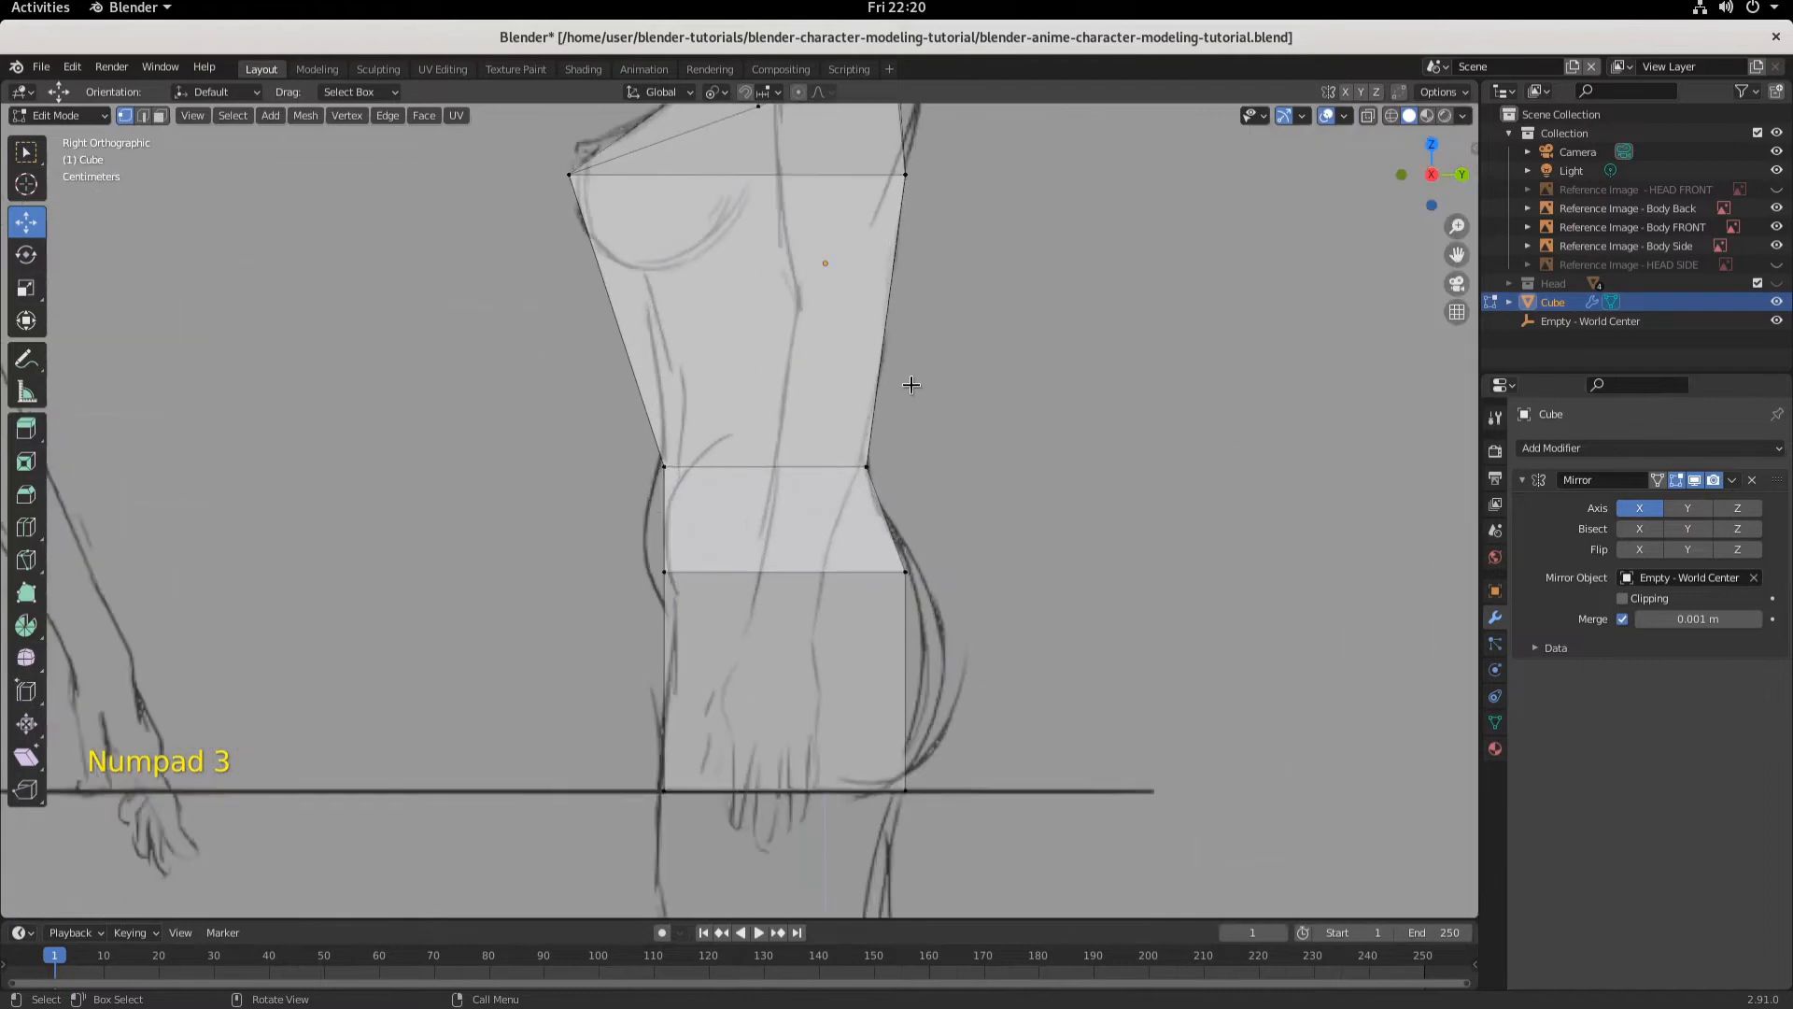
shift+middle_drag(914, 383, 827, 564)
click(1392, 116)
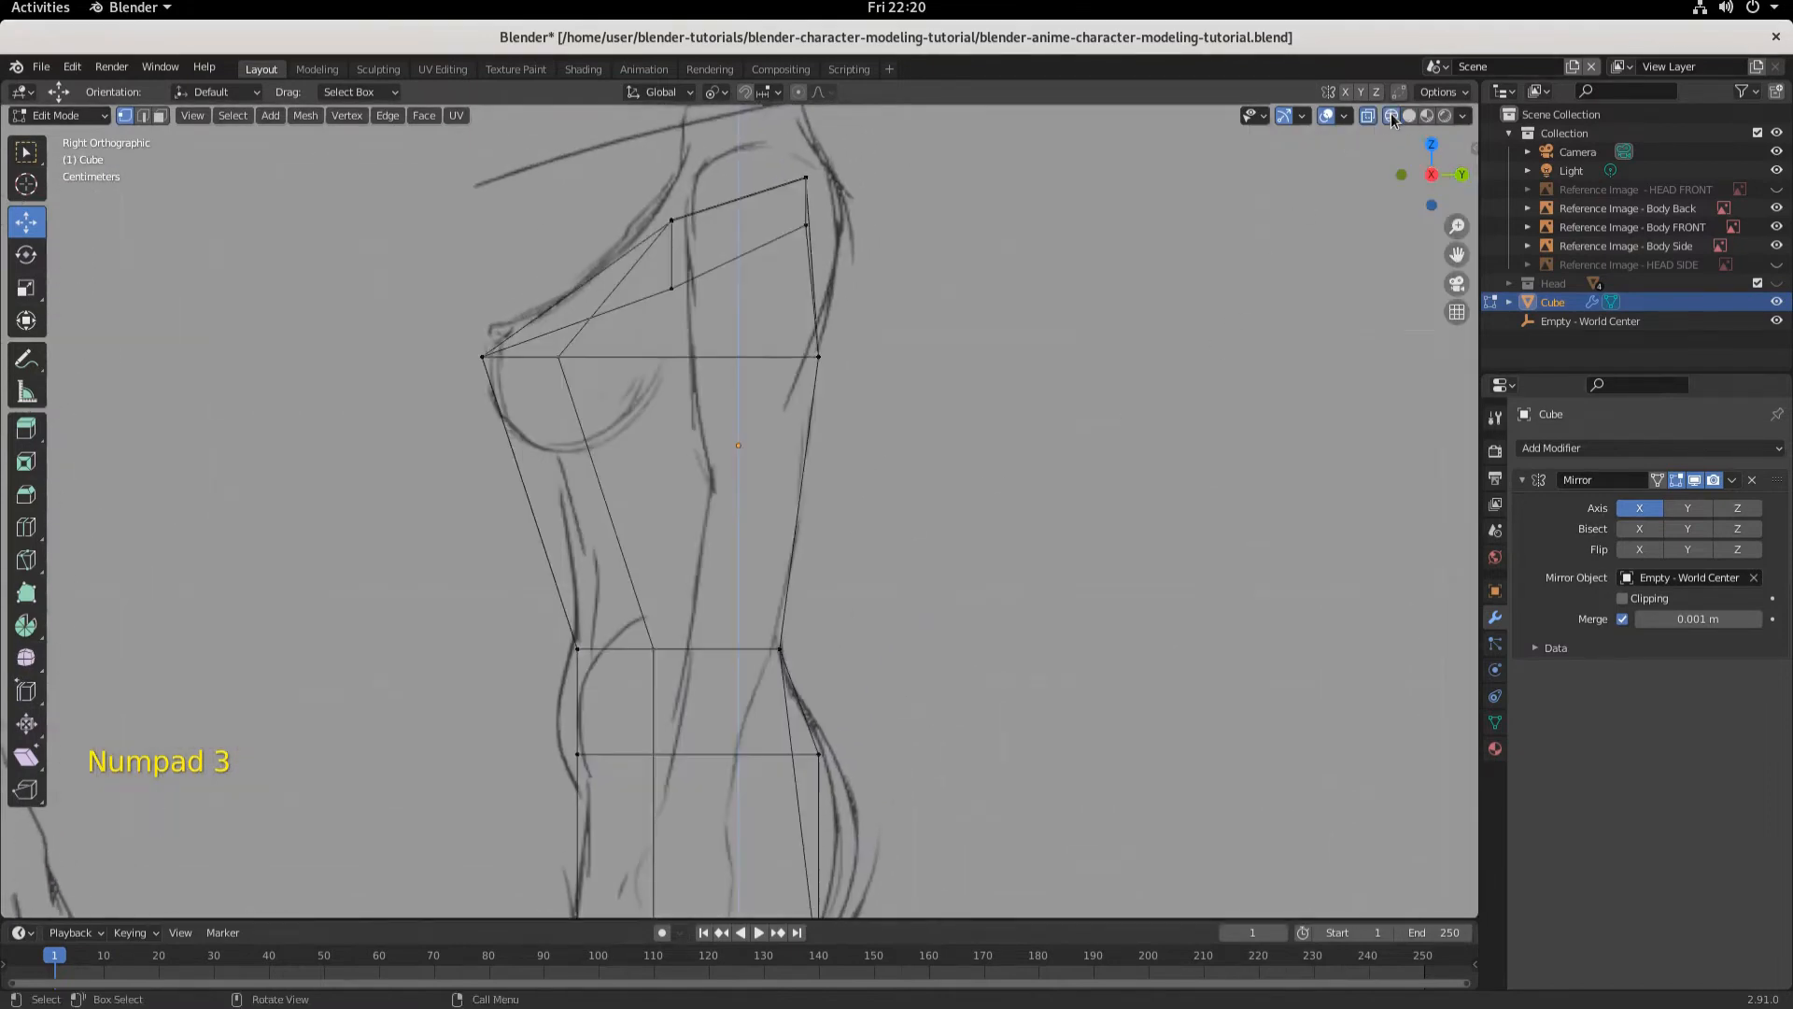
click(819, 356)
key(g)
key(y)
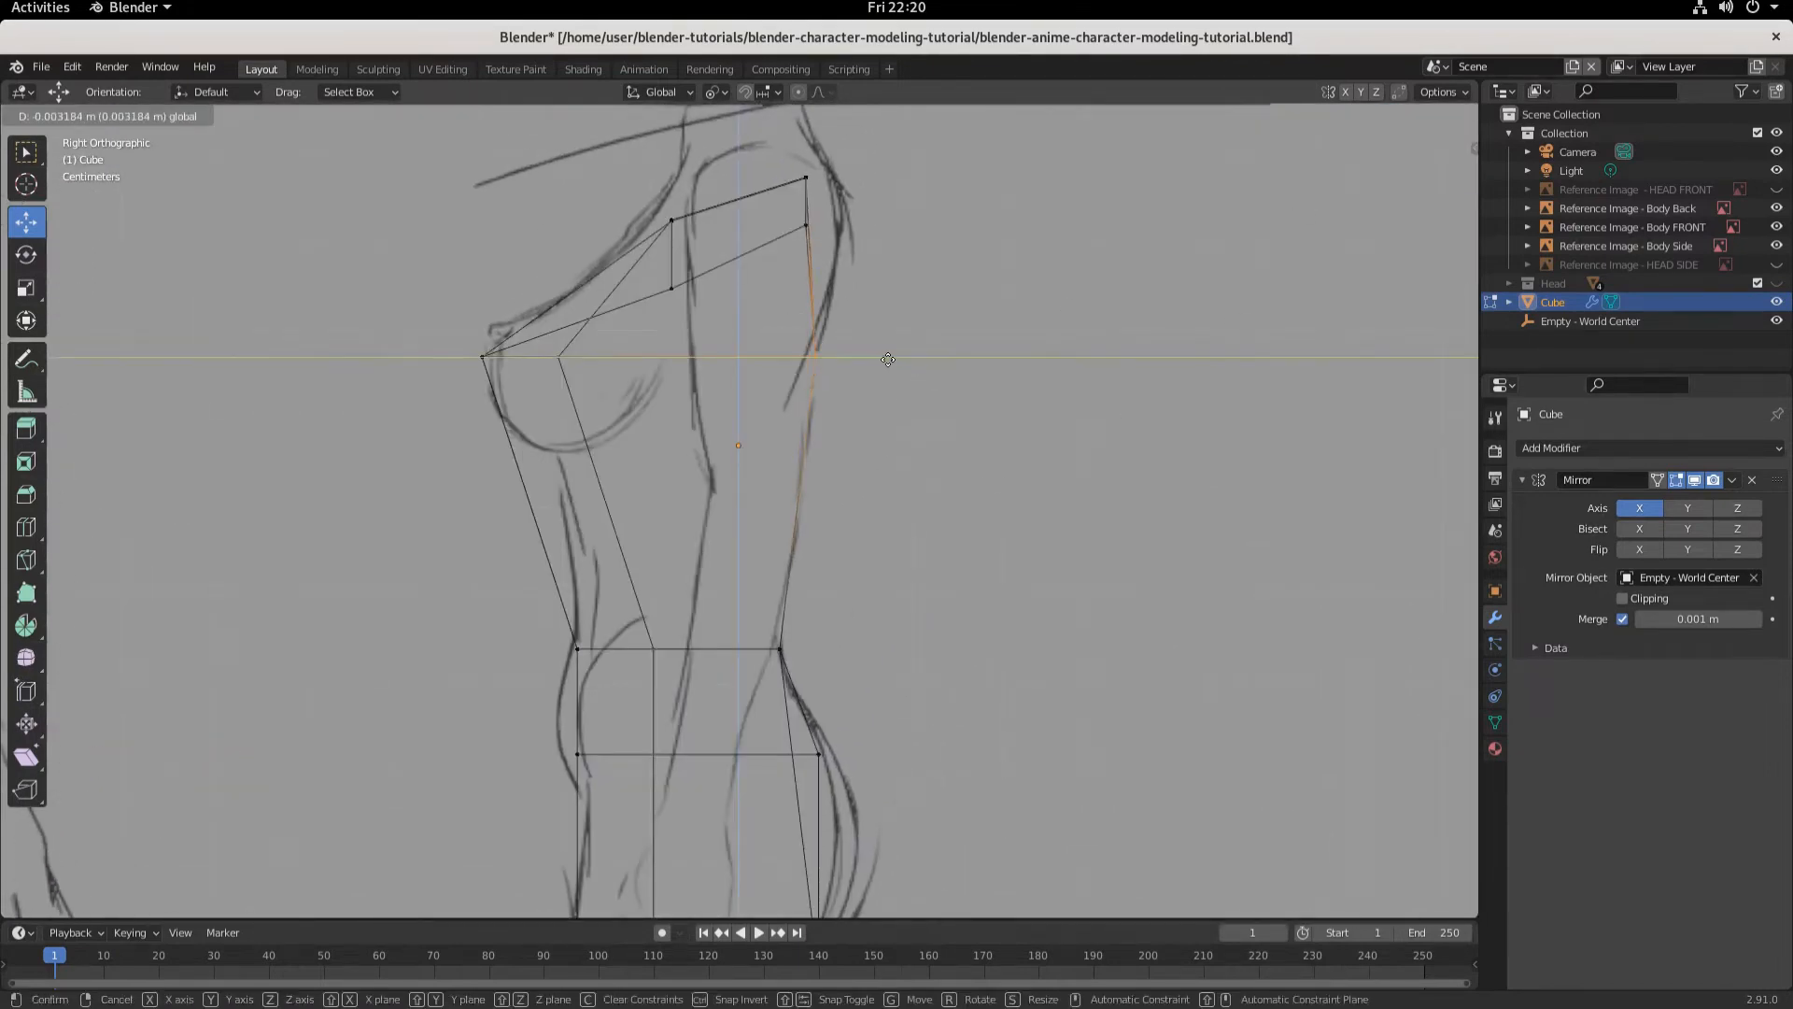
click(881, 361)
- Move the back waist vertices about 0.006 m forward and the back hip vertices about 0.019 m backward along Y
click(783, 648)
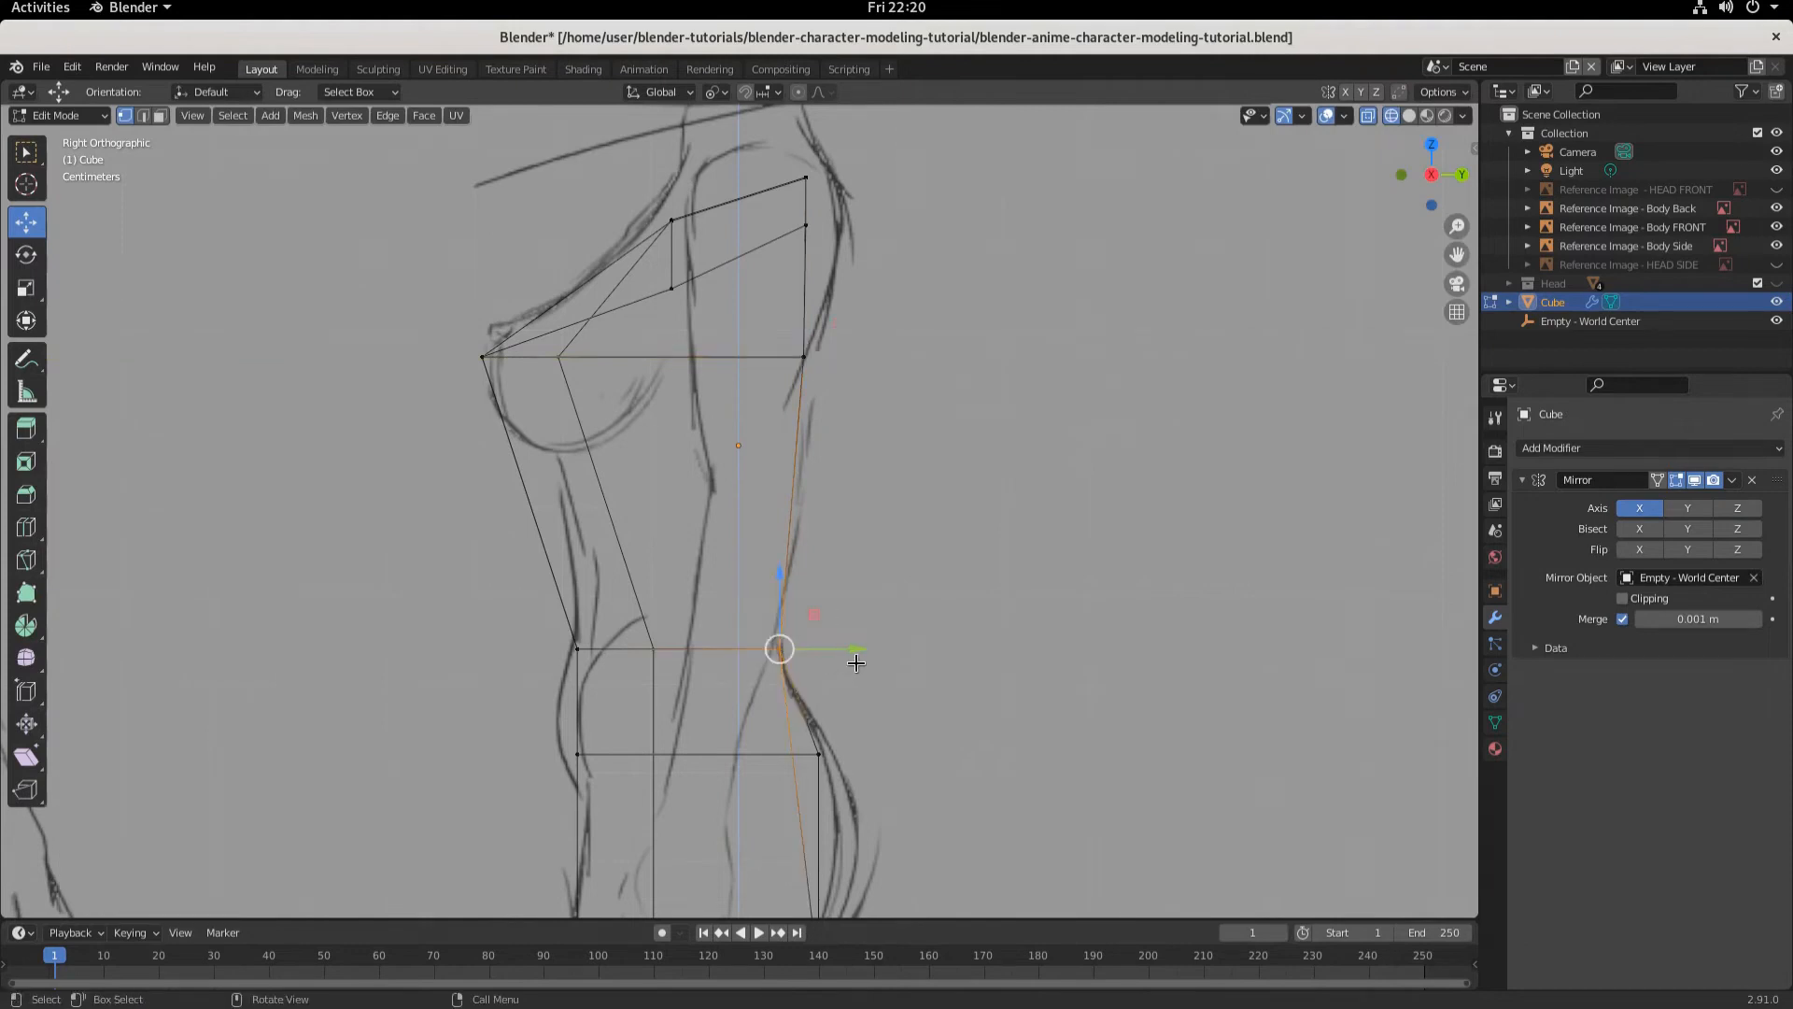
key(g)
key(y)
click(840, 655)
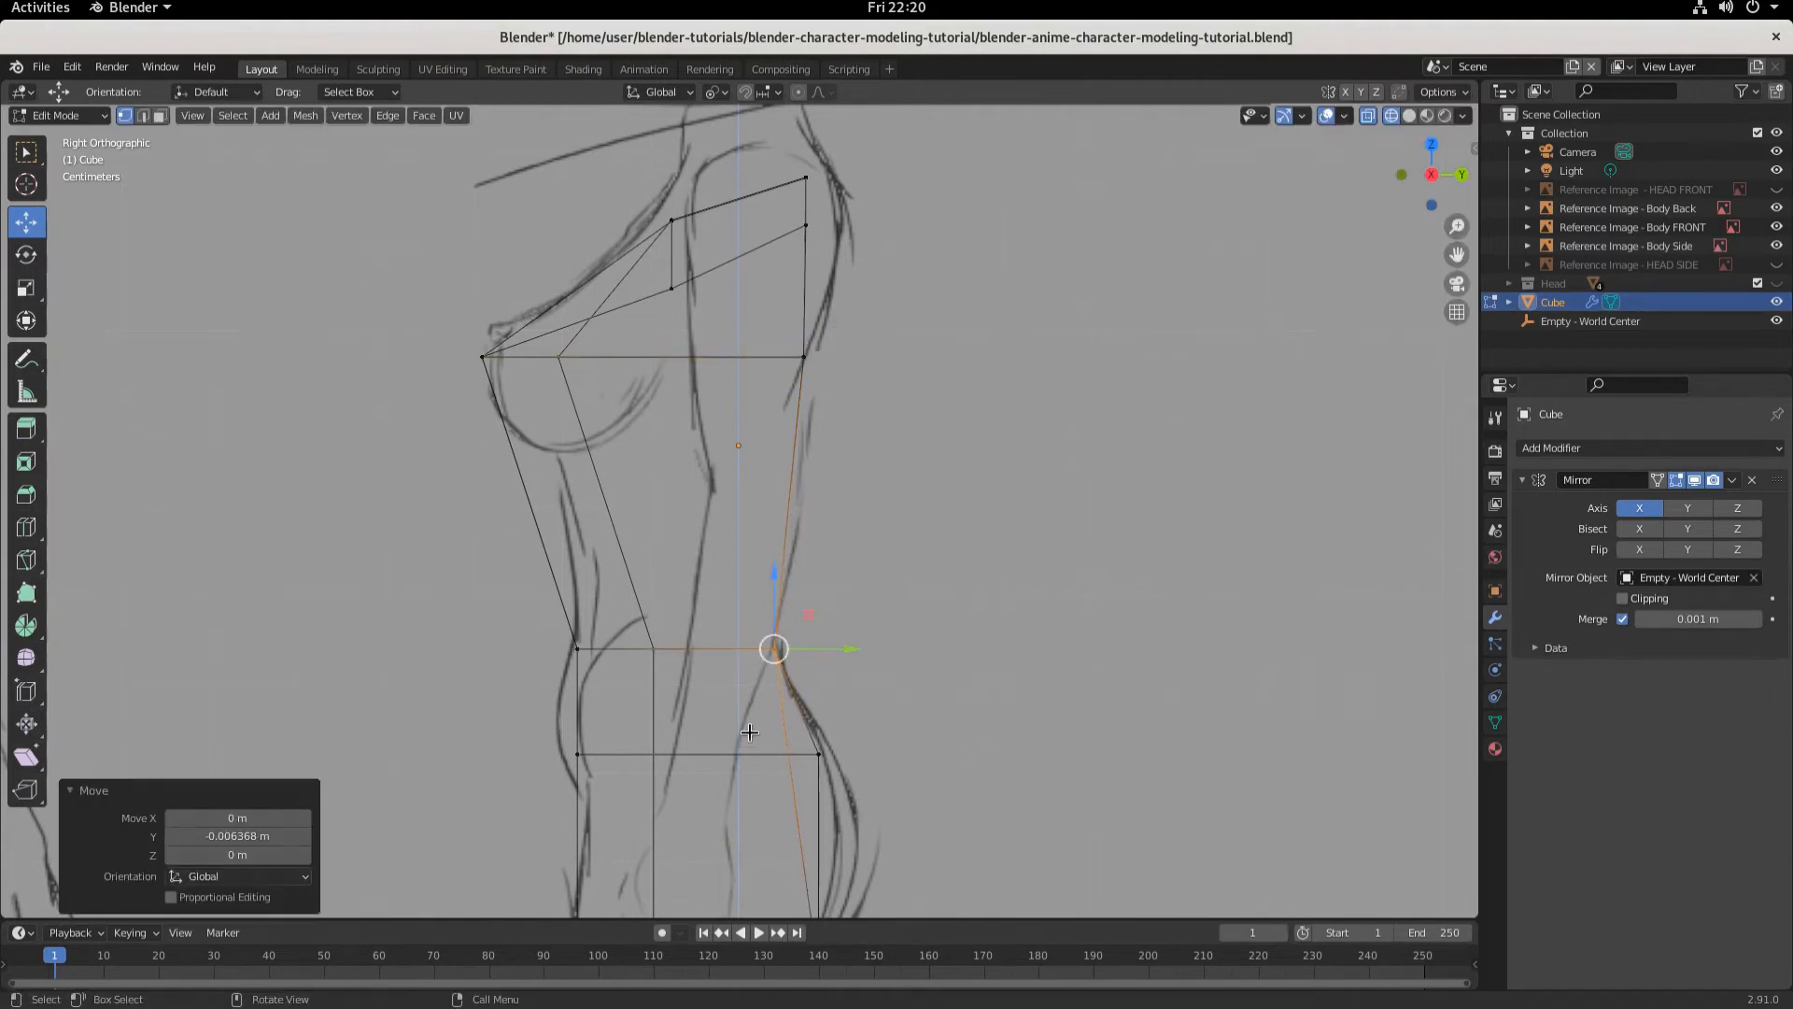
click(819, 754)
key(g)
key(y)
click(901, 760)
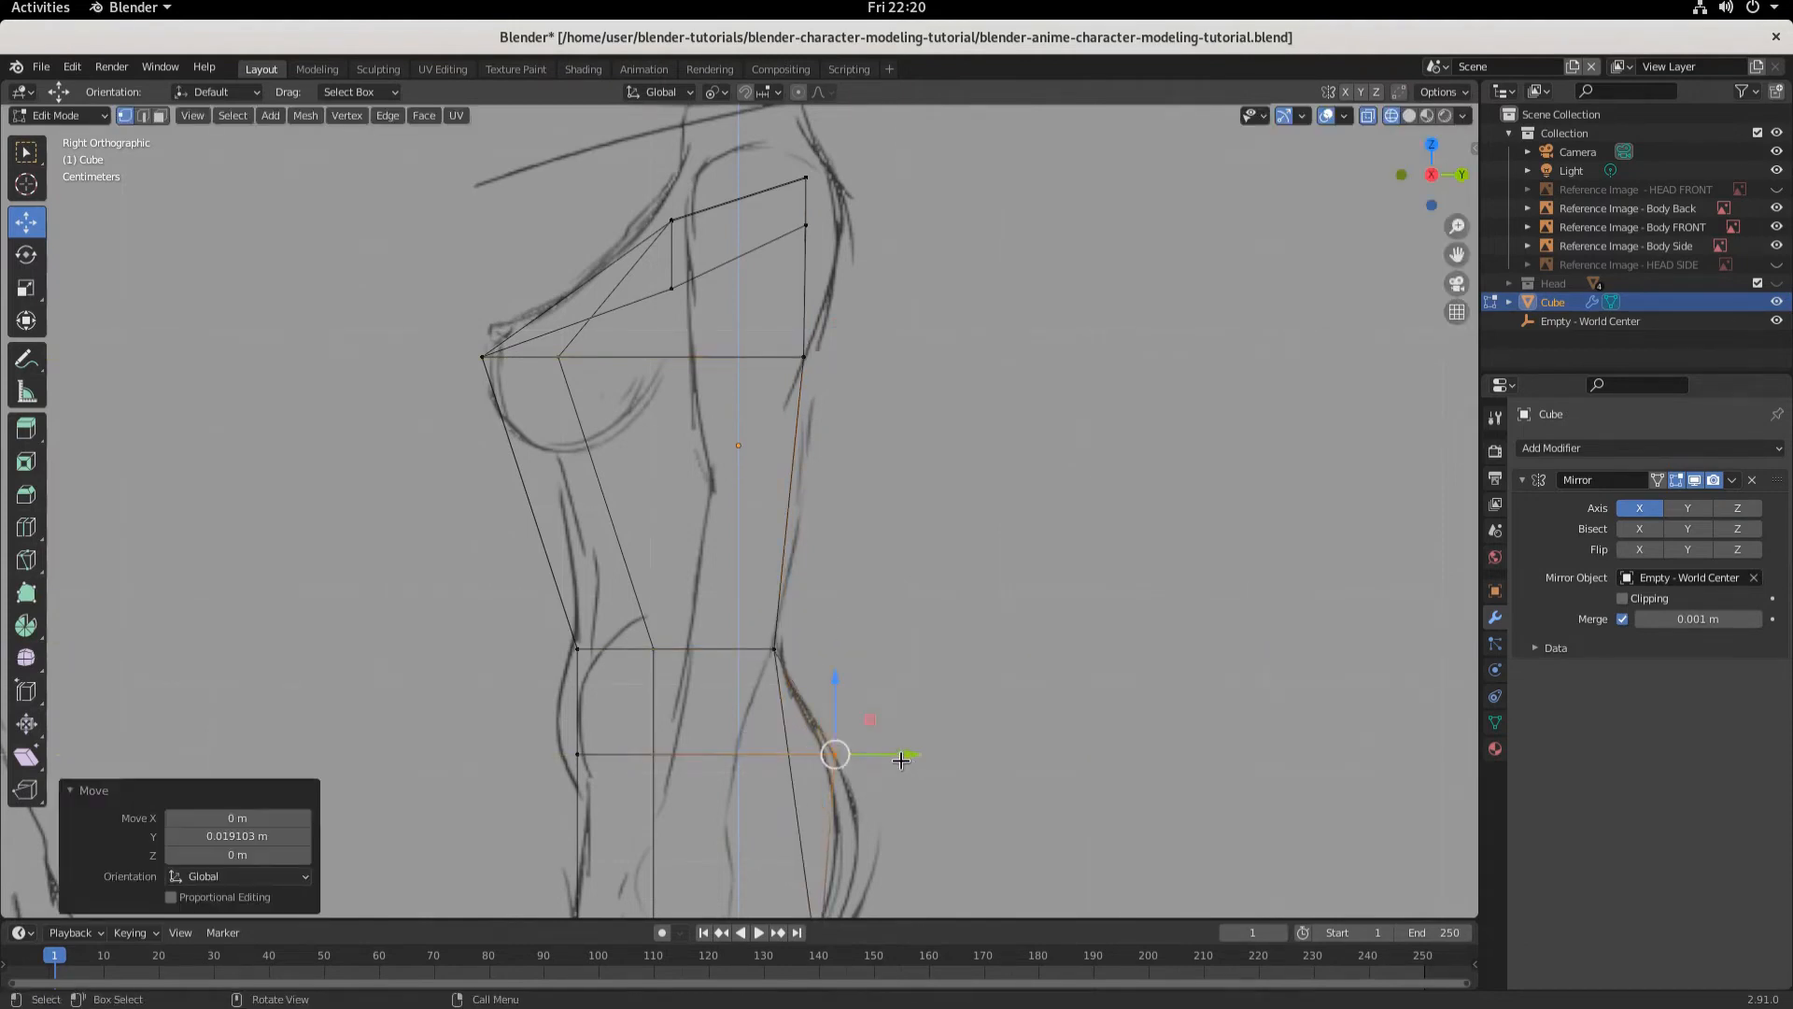
- Move the back crotch vertices about 0.014 m forward and the front crotch vertices about 0.026 m backward along Y
scroll(901, 760, down, 2)
click(868, 856)
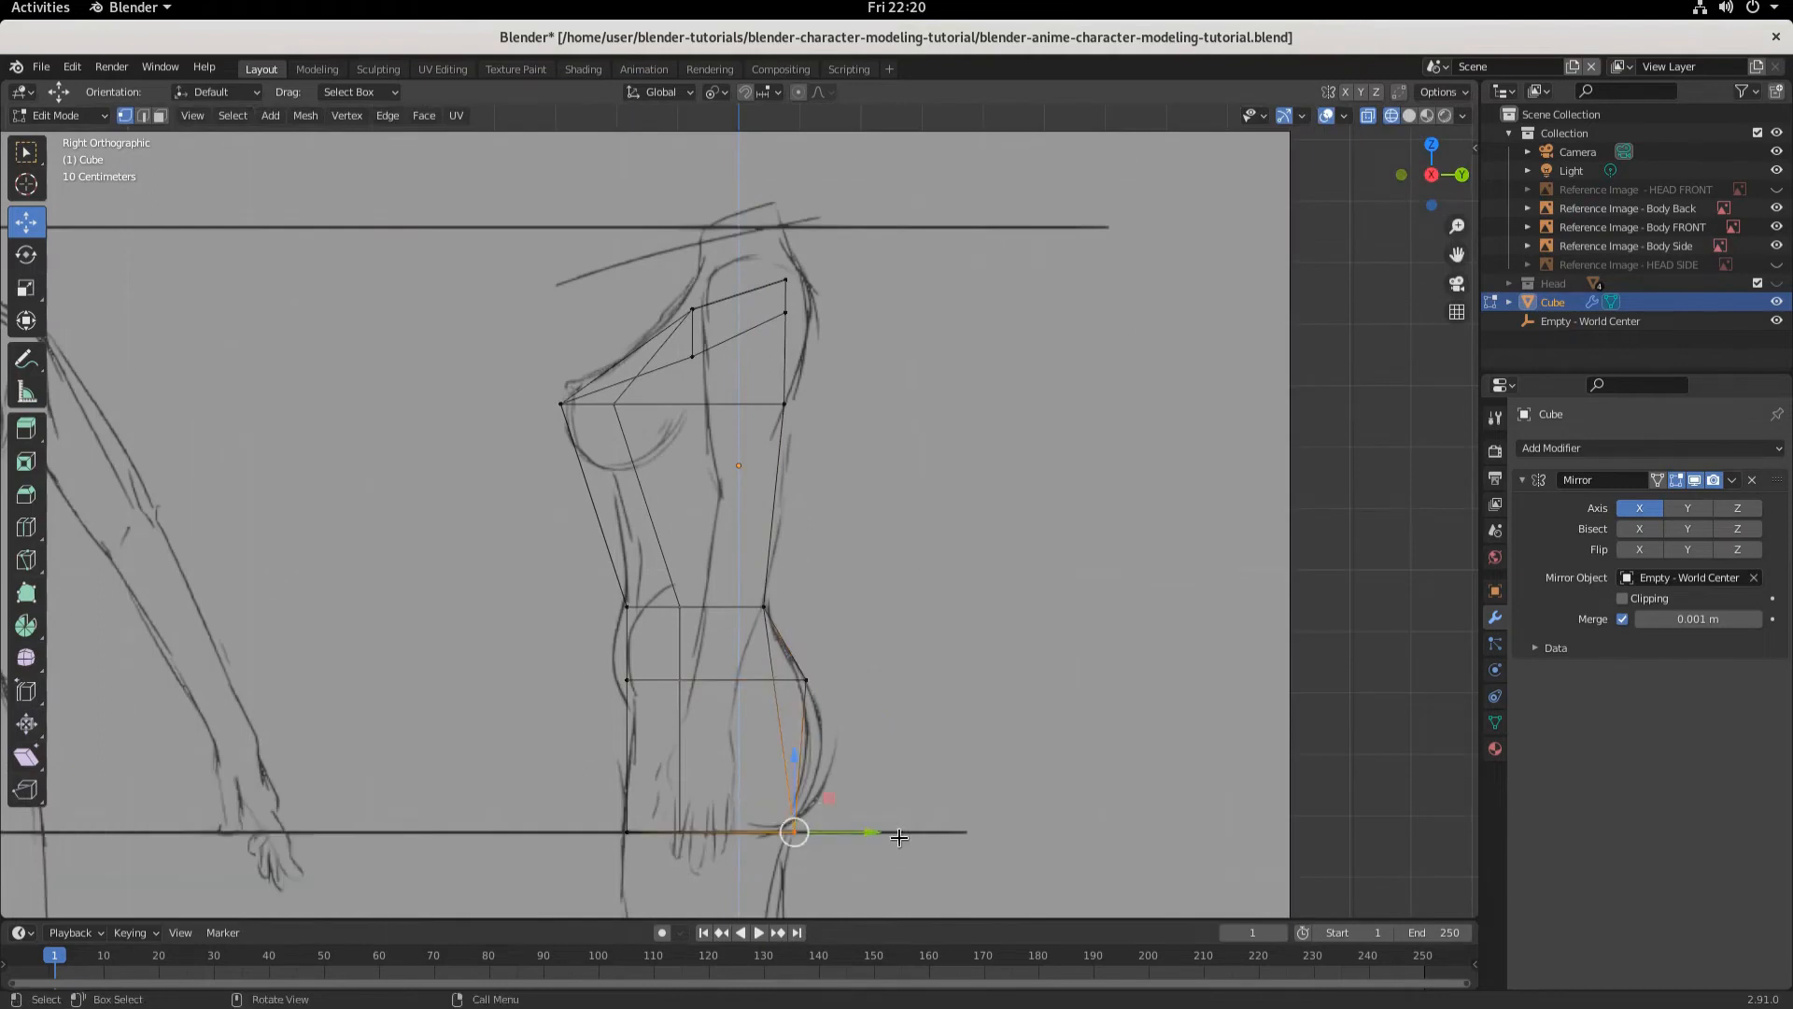
key(g)
key(y)
click(662, 817)
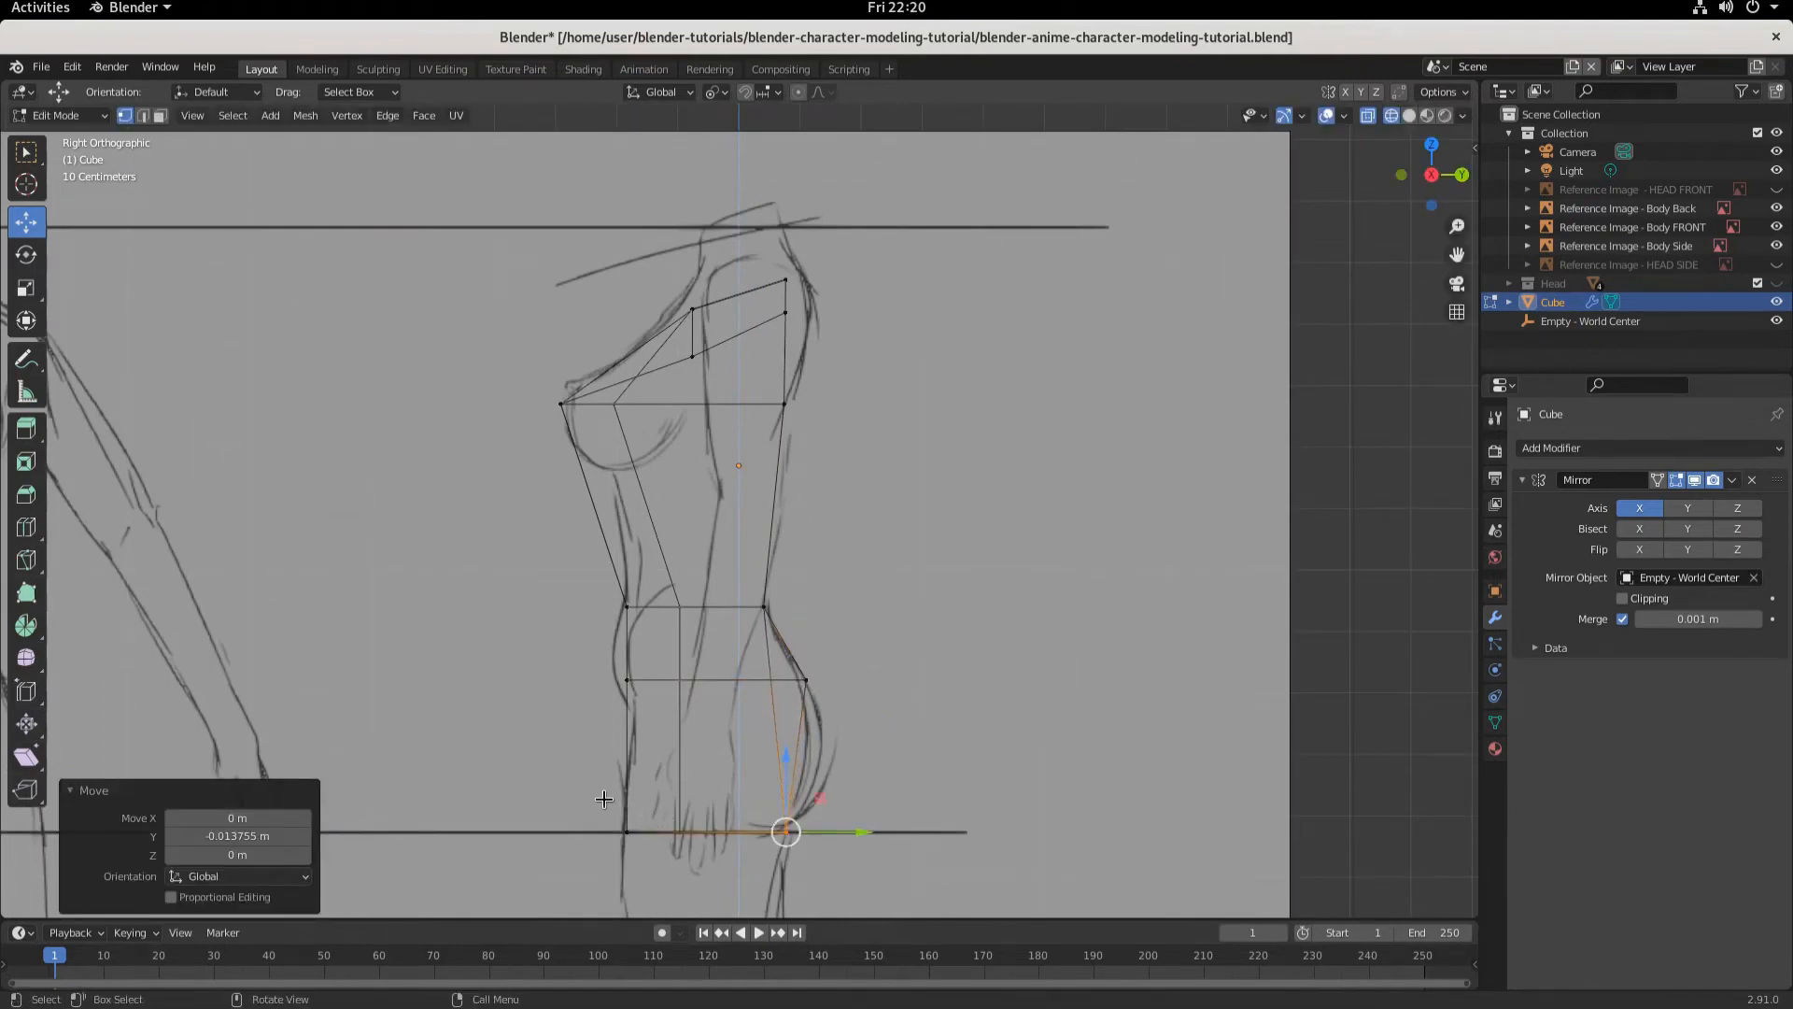
click(629, 829)
drag(704, 828, 719, 819)
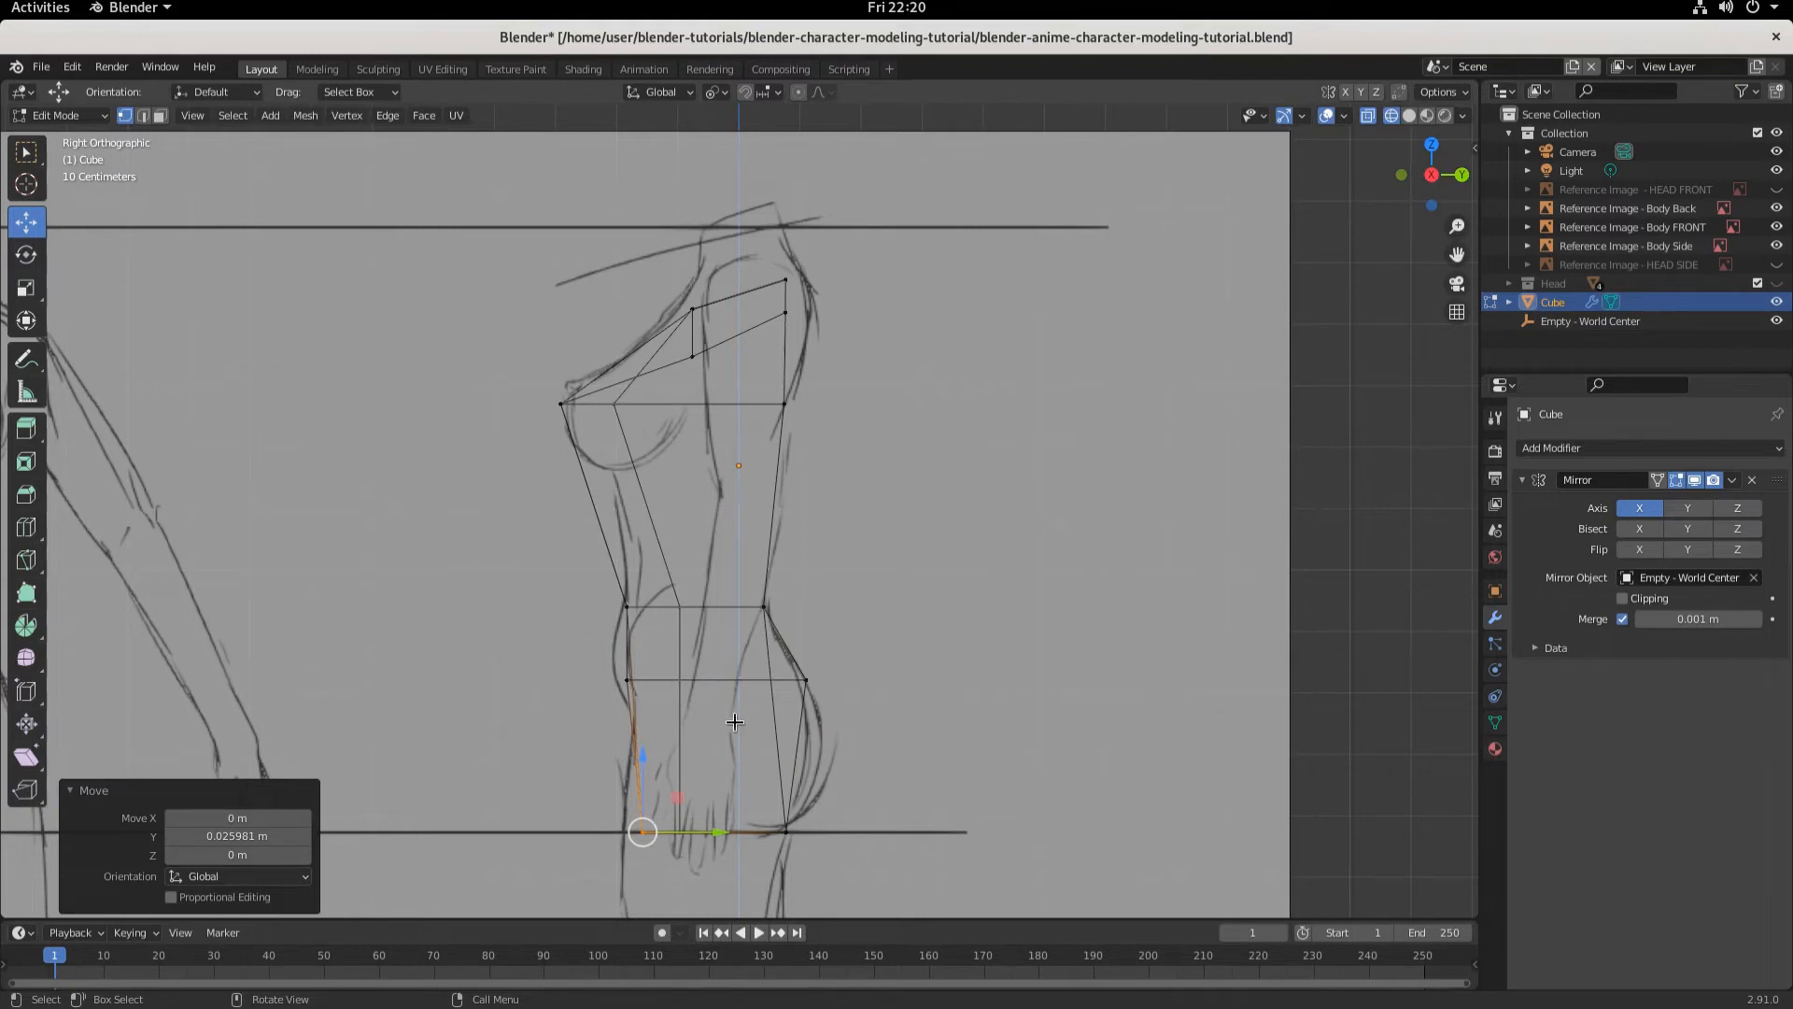
- Examine the torso's centre gap up close in solid and wireframe shading to locate the inner front vertices
click(1410, 116)
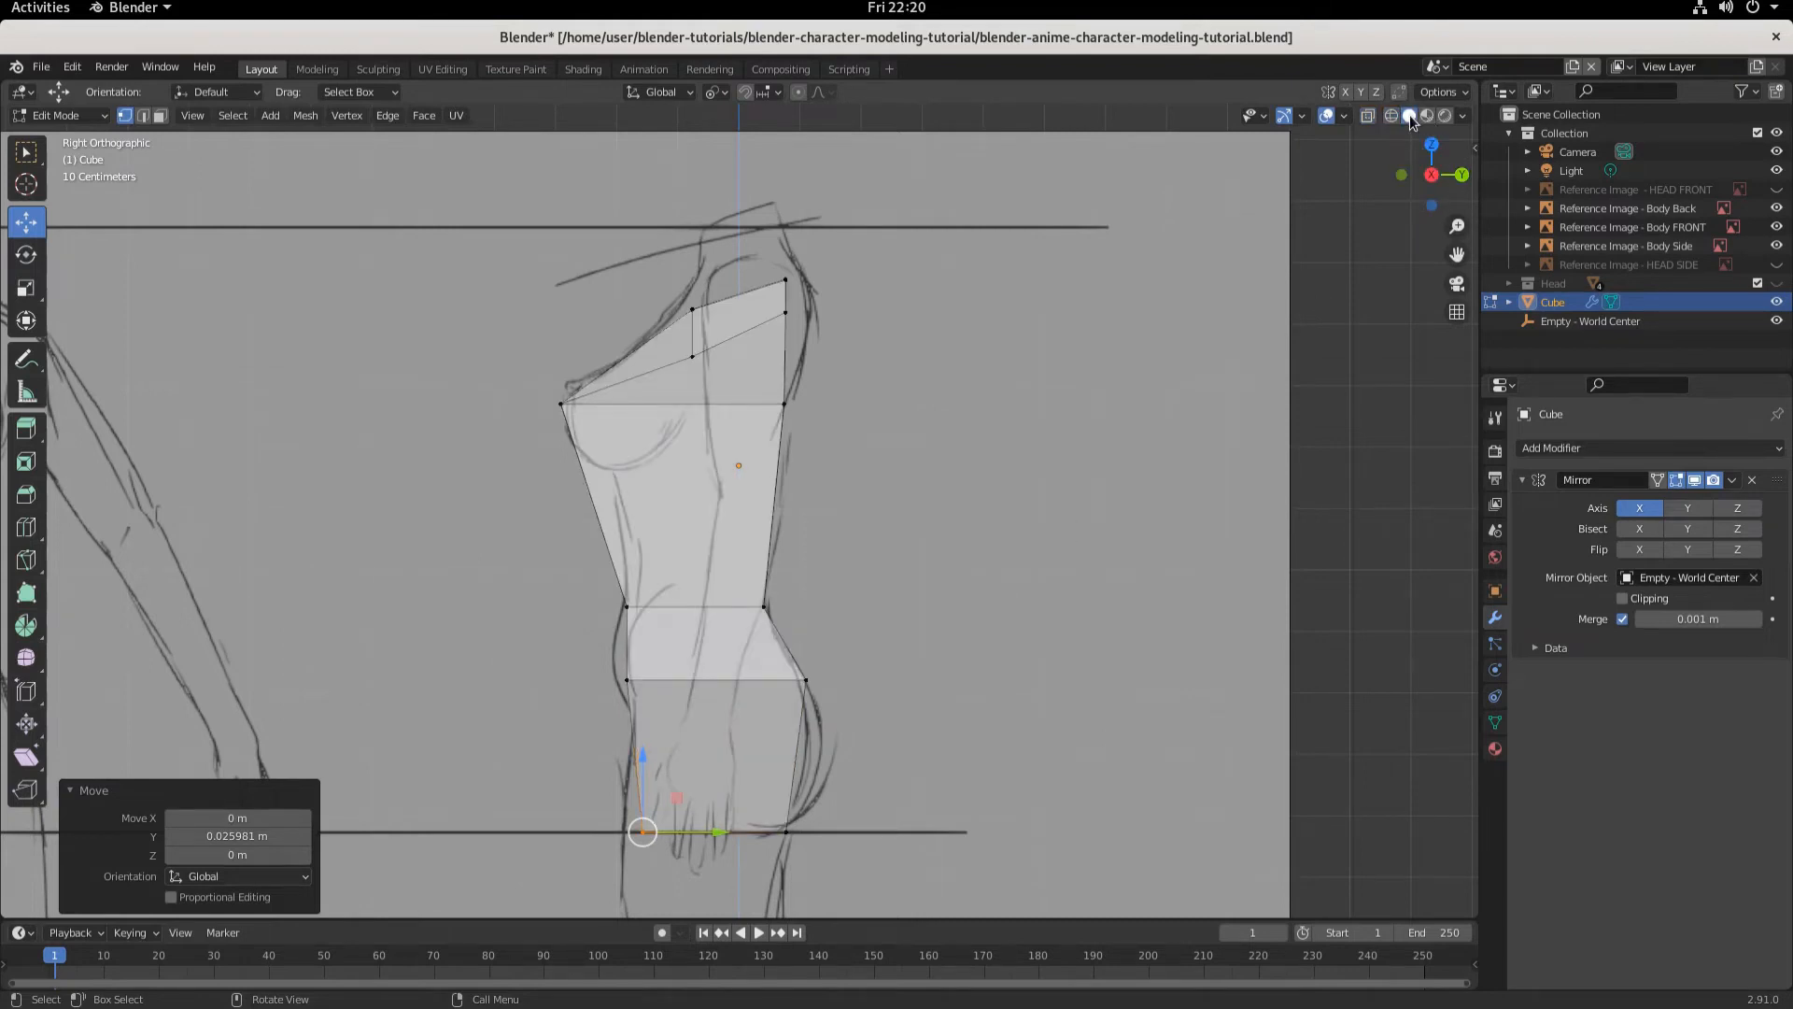
middle_drag(1054, 477, 1270, 472)
scroll(645, 574, up, 3)
scroll(794, 605, up, 3)
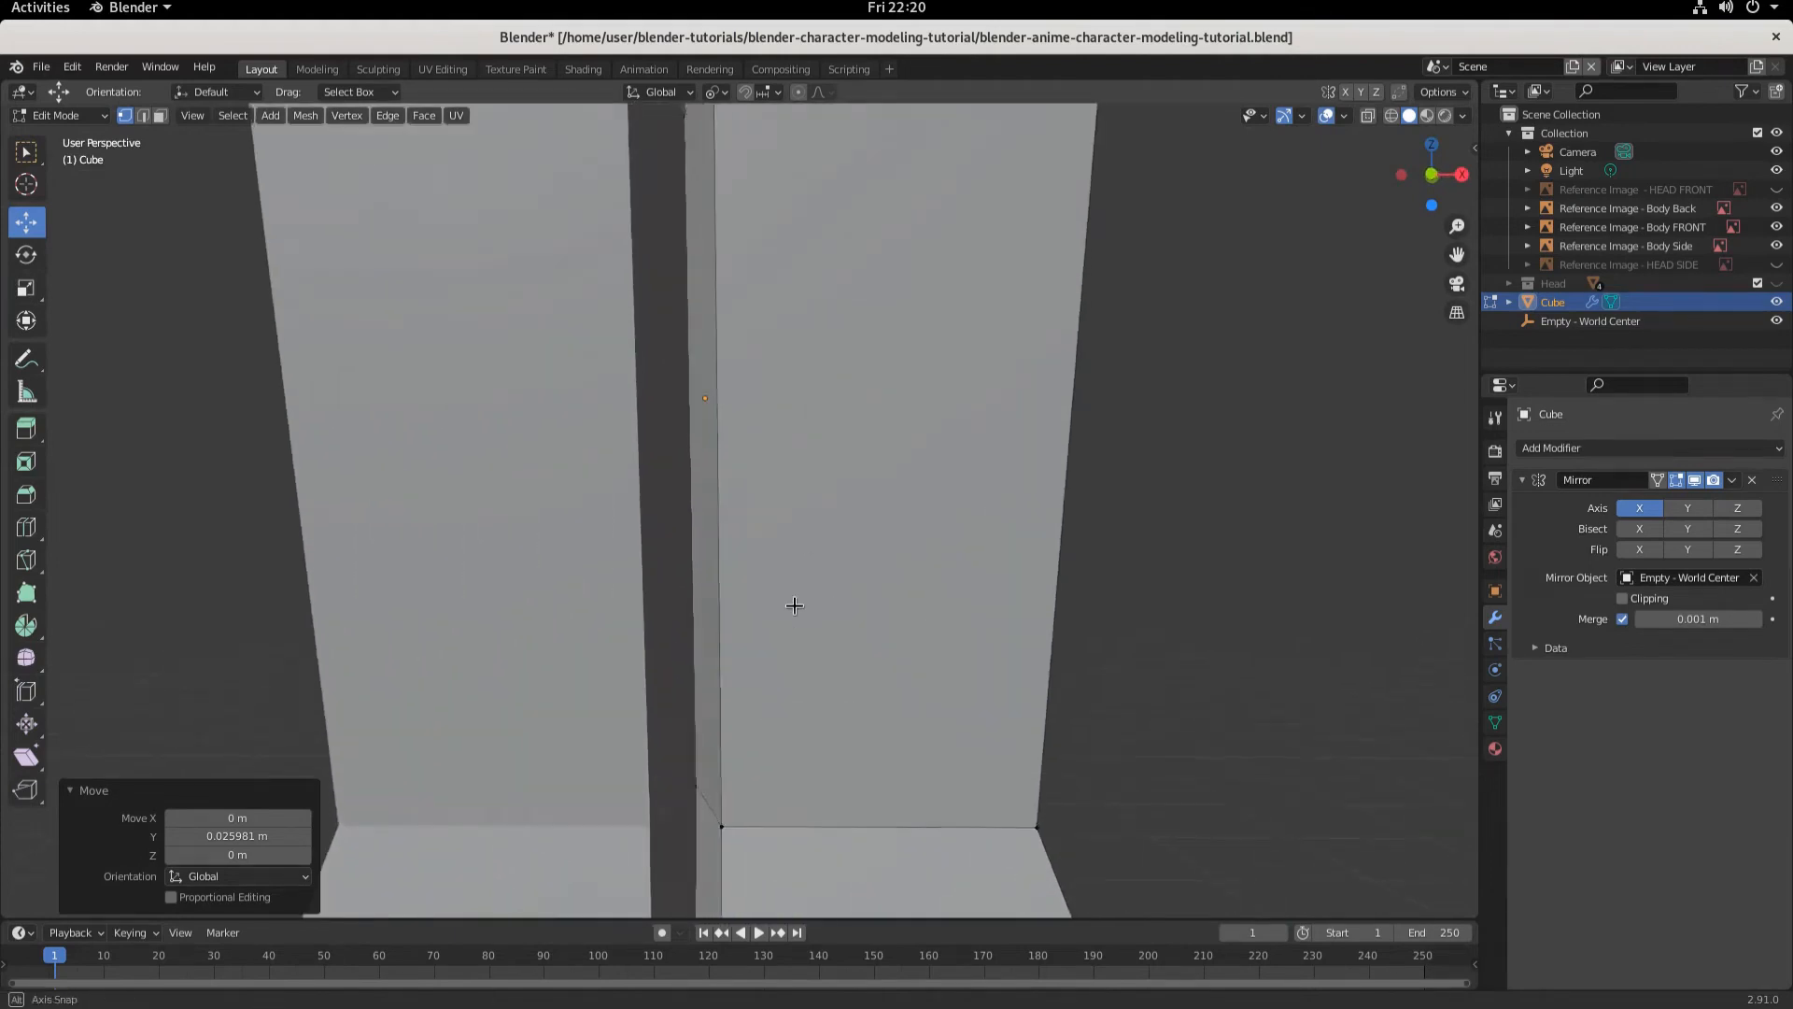
middle_drag(794, 605, 835, 594)
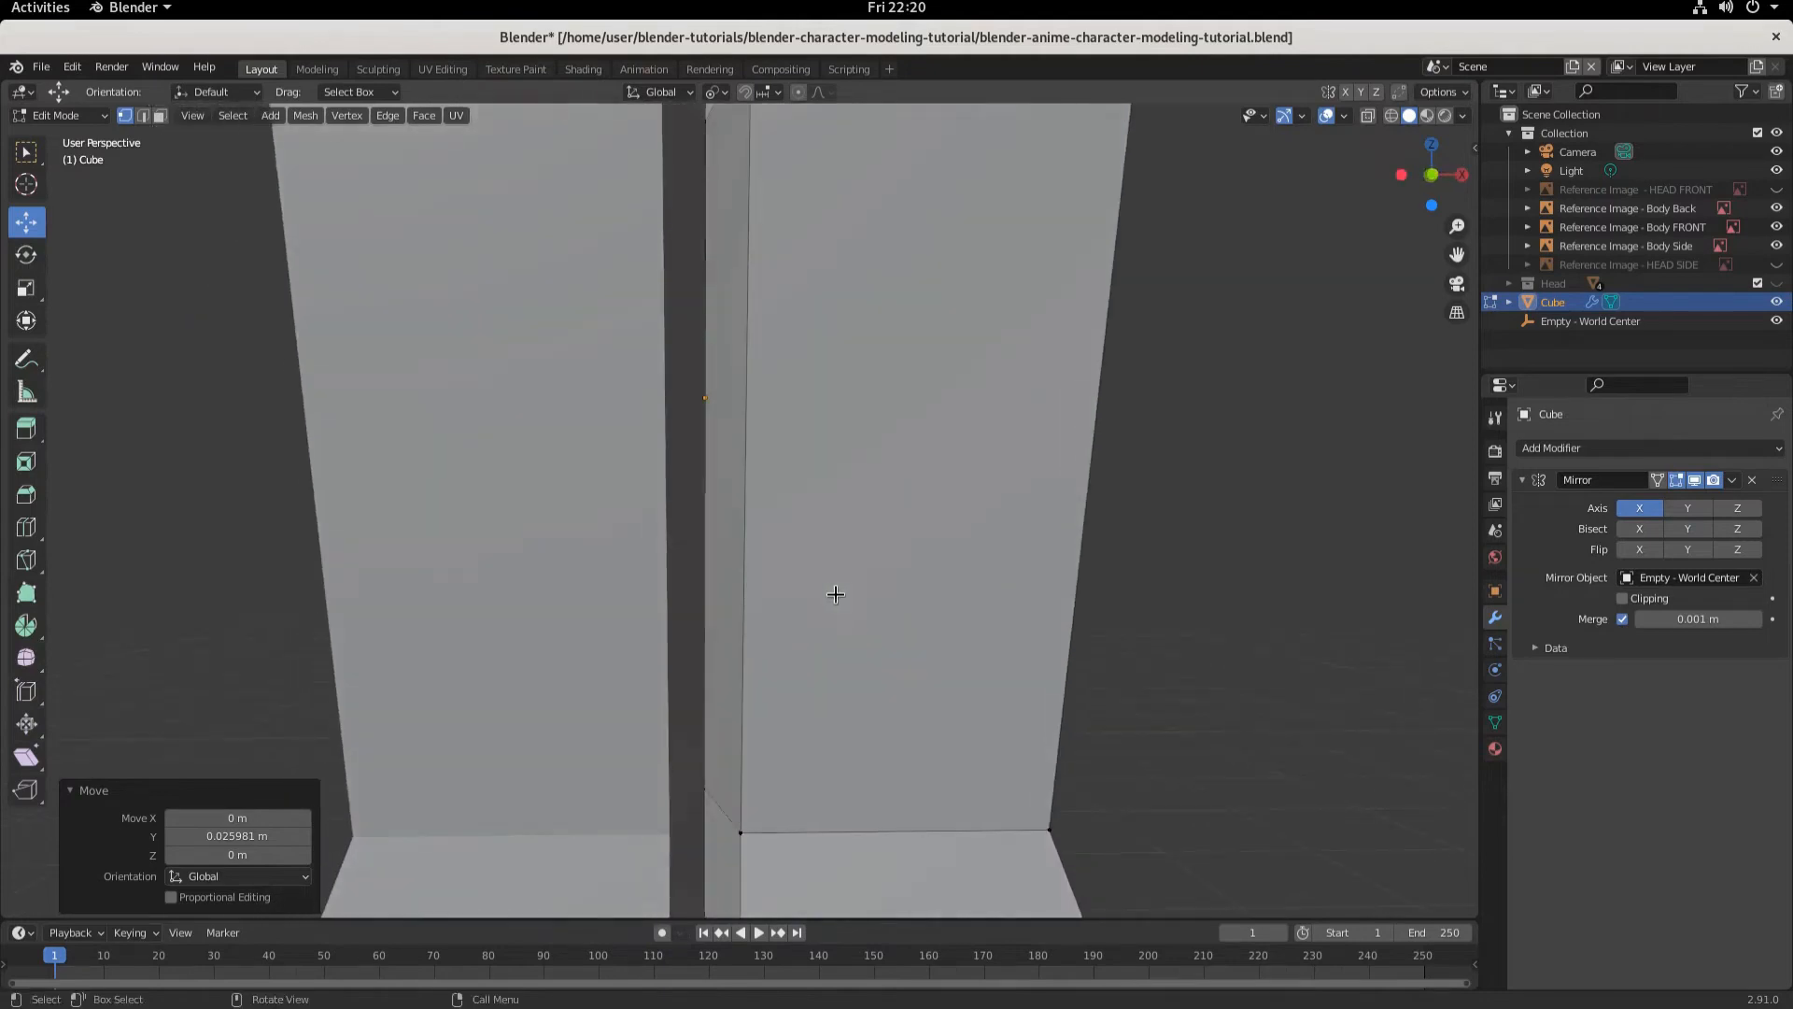
click(714, 443)
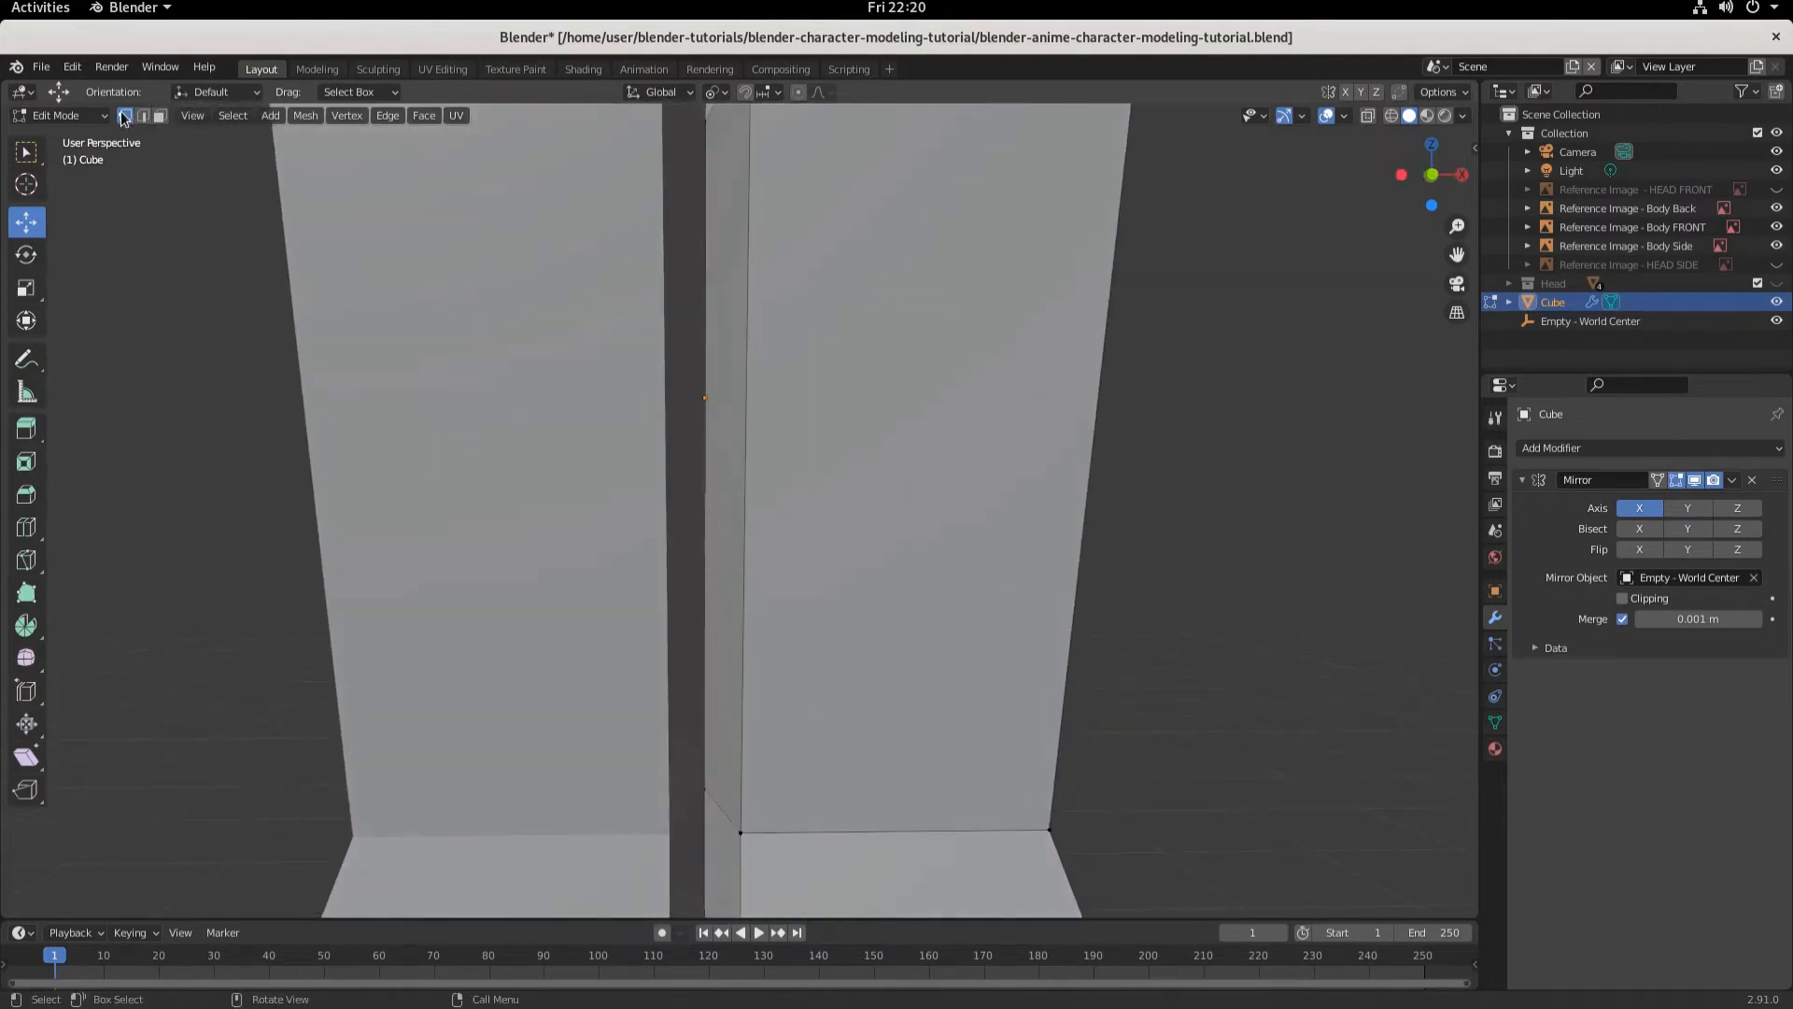
scroll(747, 521, down, 2)
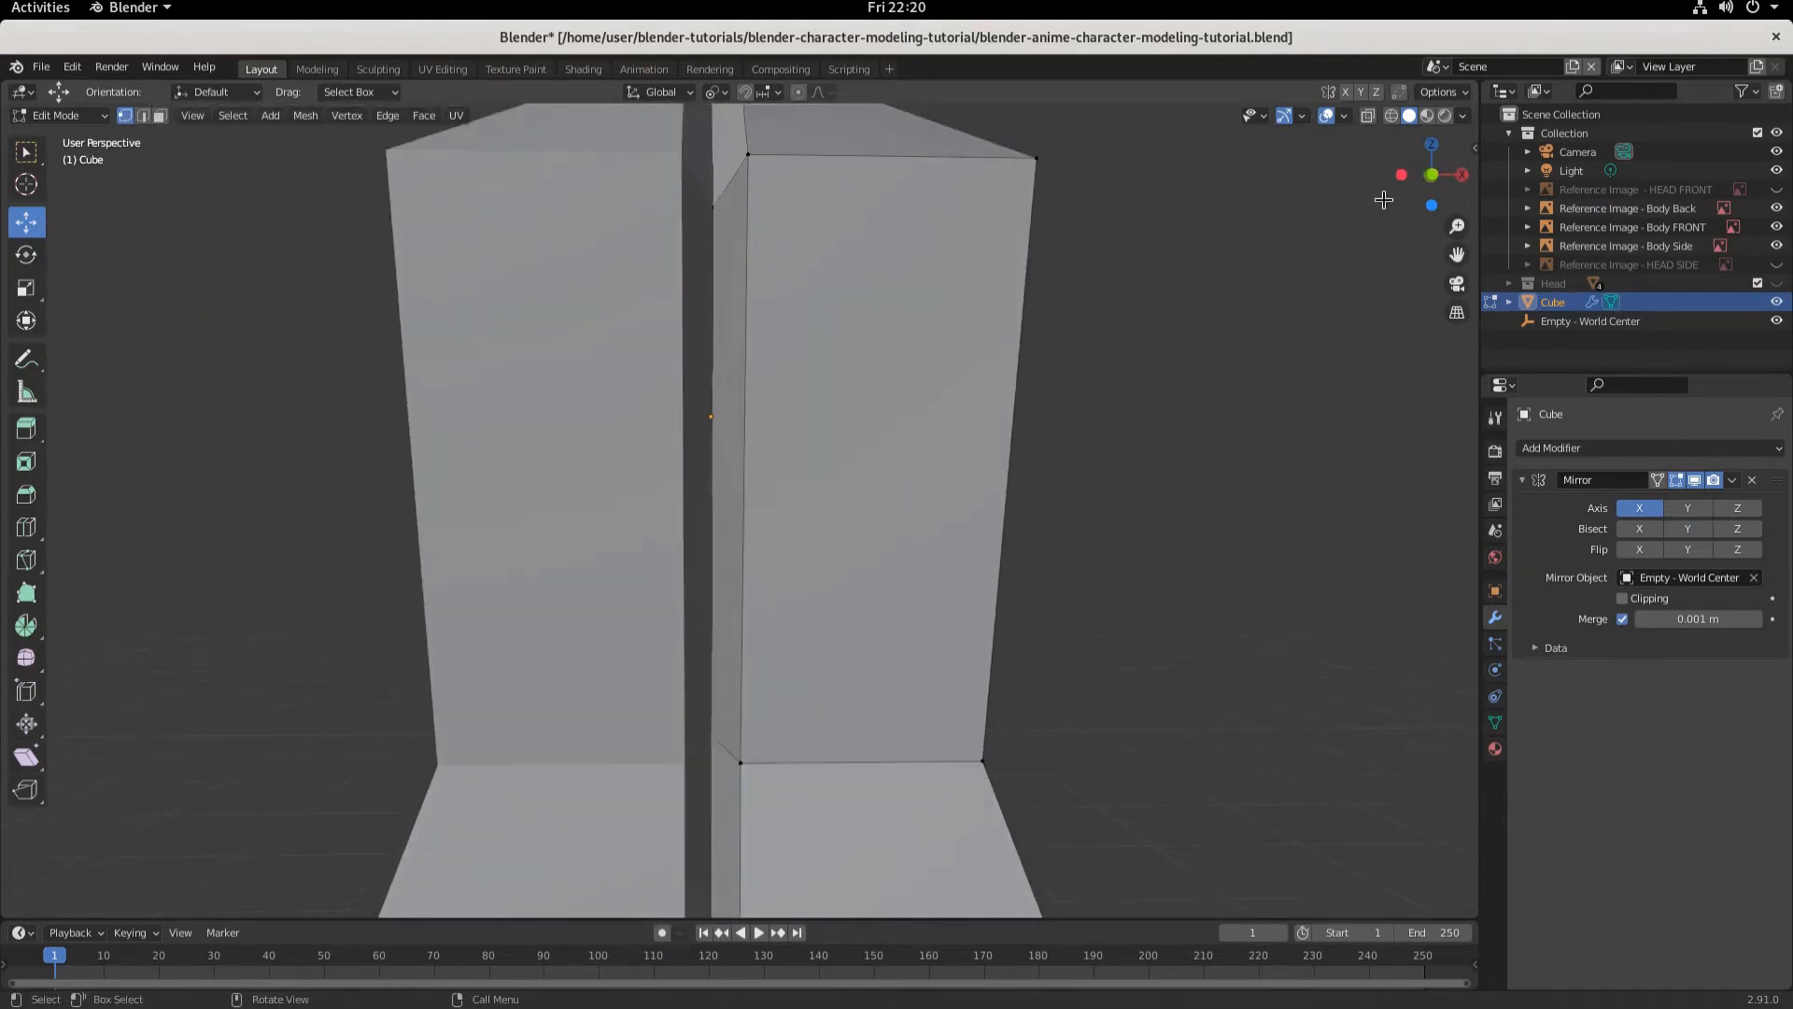
click(1391, 115)
mouse_move(981, 445)
middle_down()
mouse_move(757, 463)
mouse_move(949, 480)
mouse_move(929, 524)
mouse_move(953, 524)
middle_up()
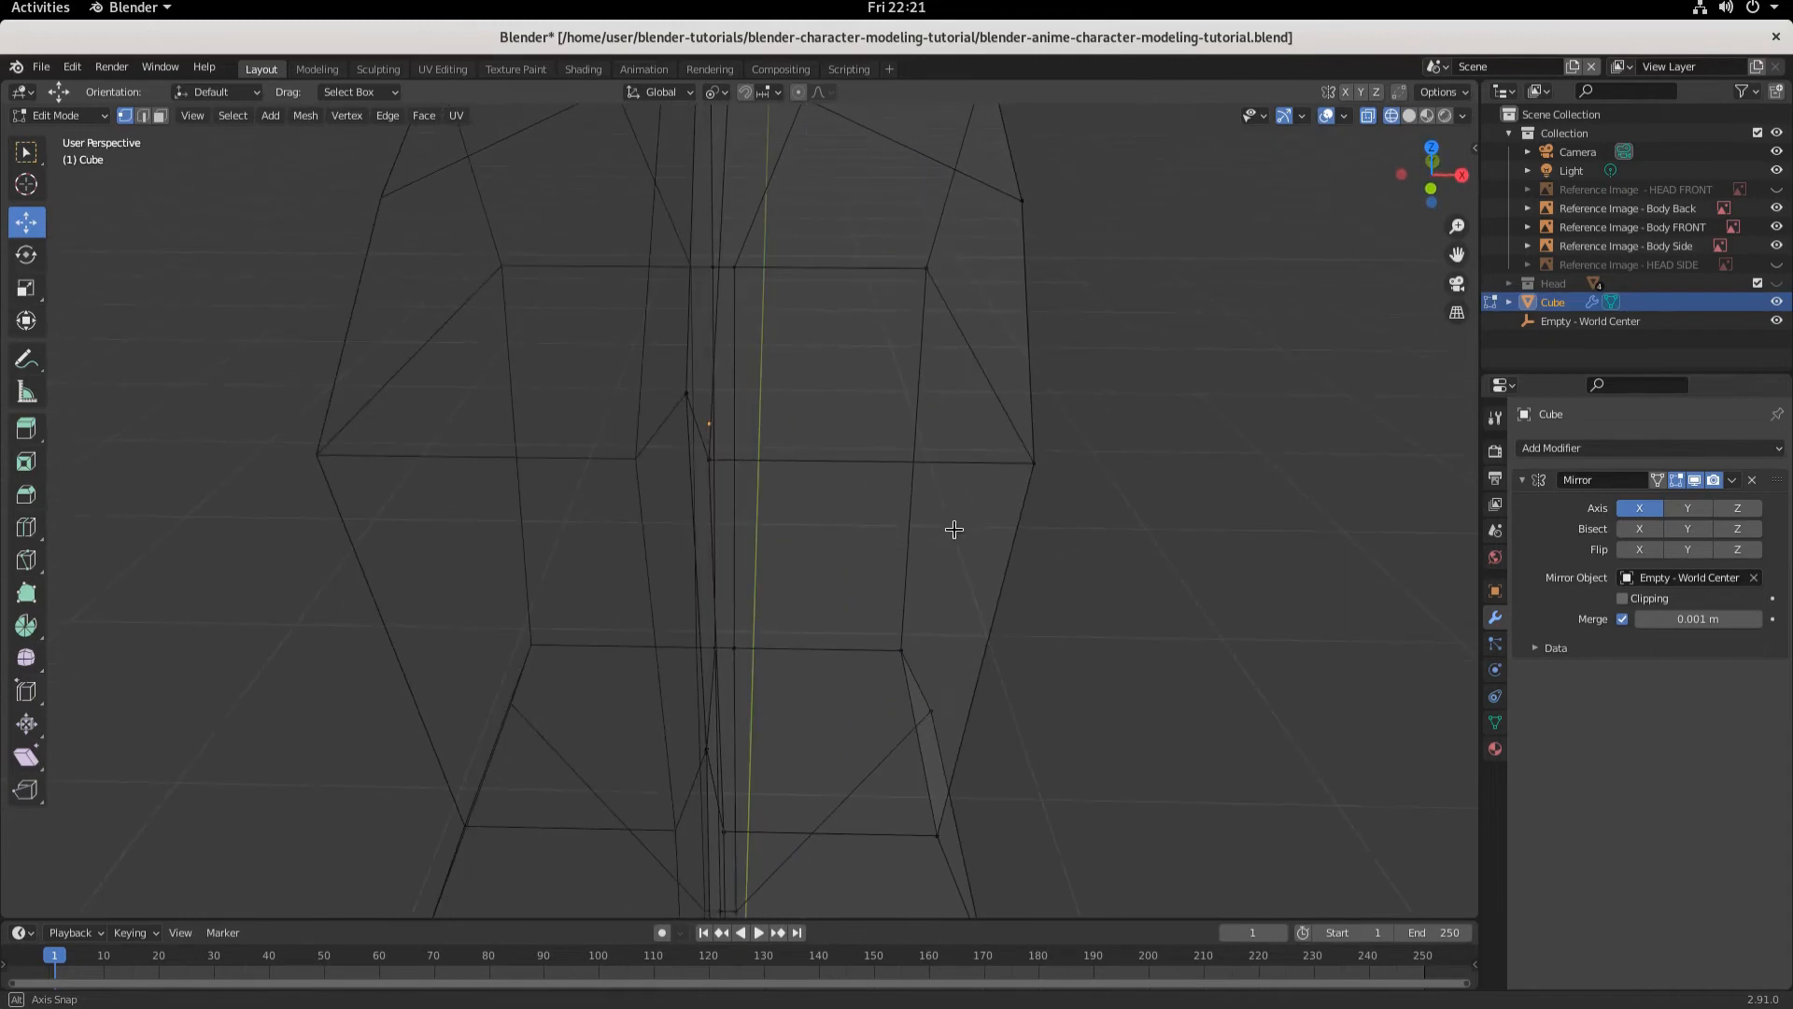
middle_drag(680, 424, 663, 498)
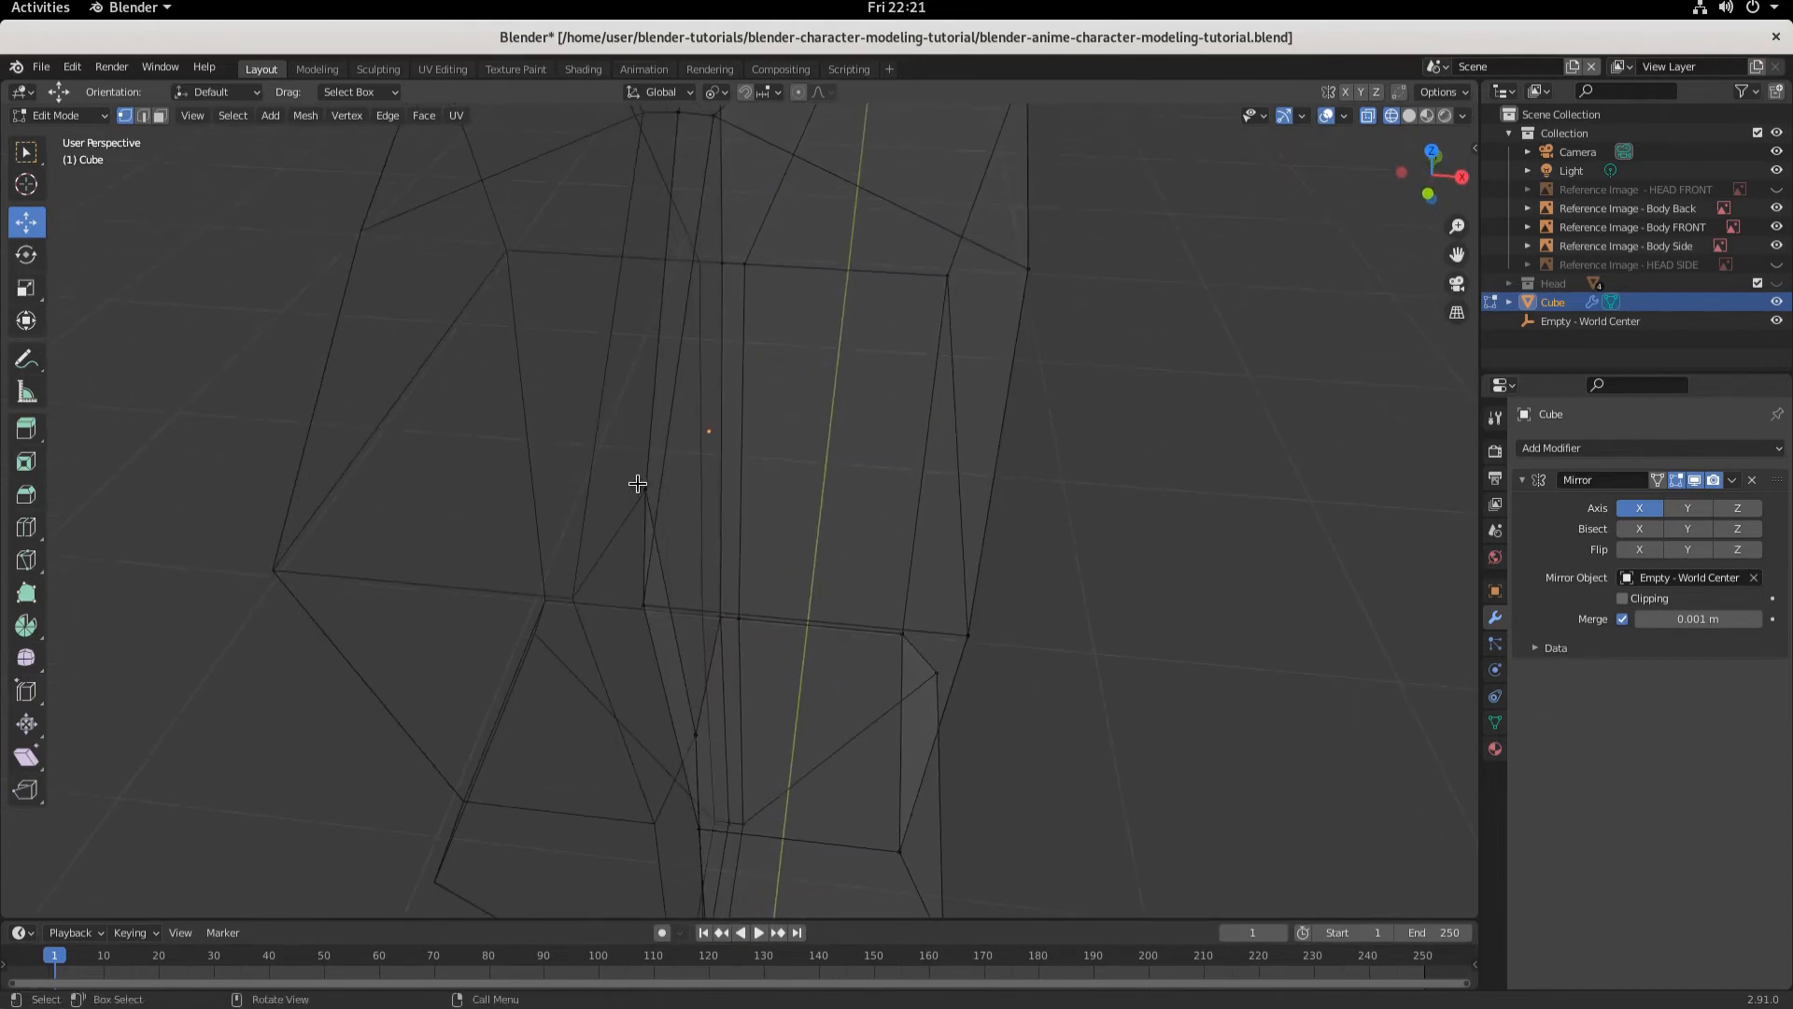
- Move the inner chest and waist vertices at the centre gap forward along Y, with the waist vertex about 0.018 m further
click(637, 483)
middle_drag(721, 628, 614, 696)
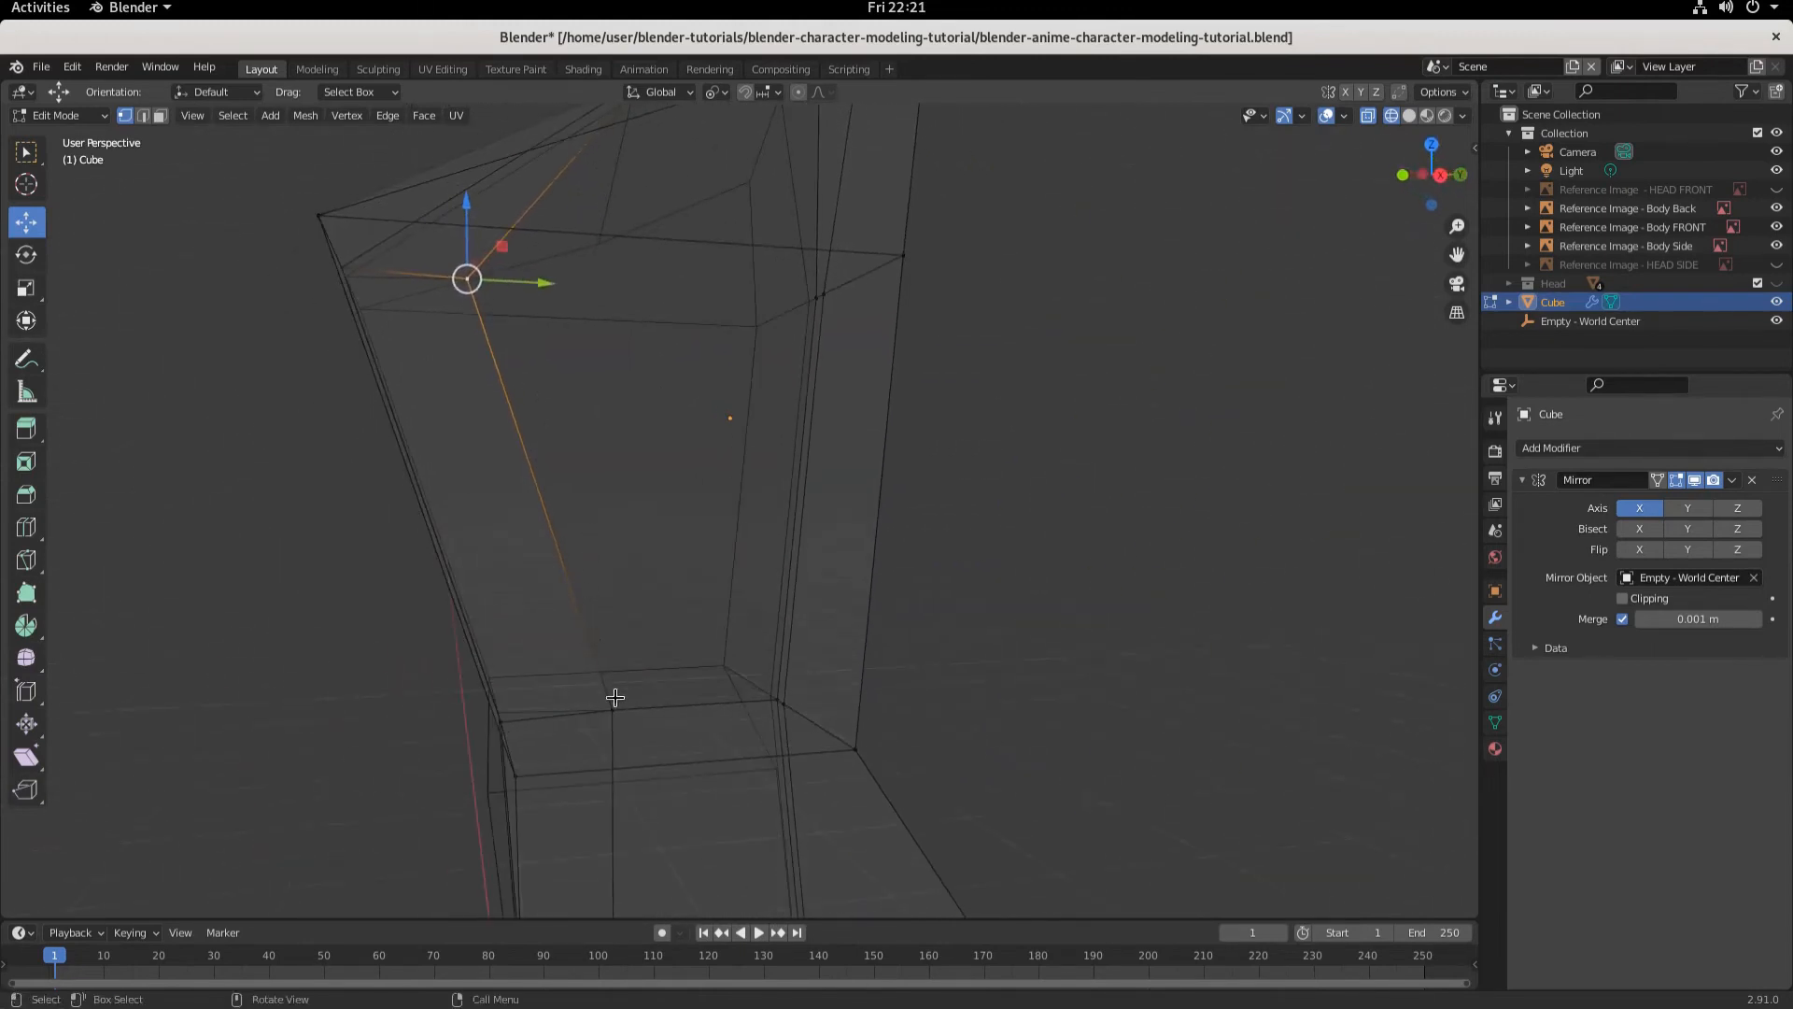
shift+click(616, 703)
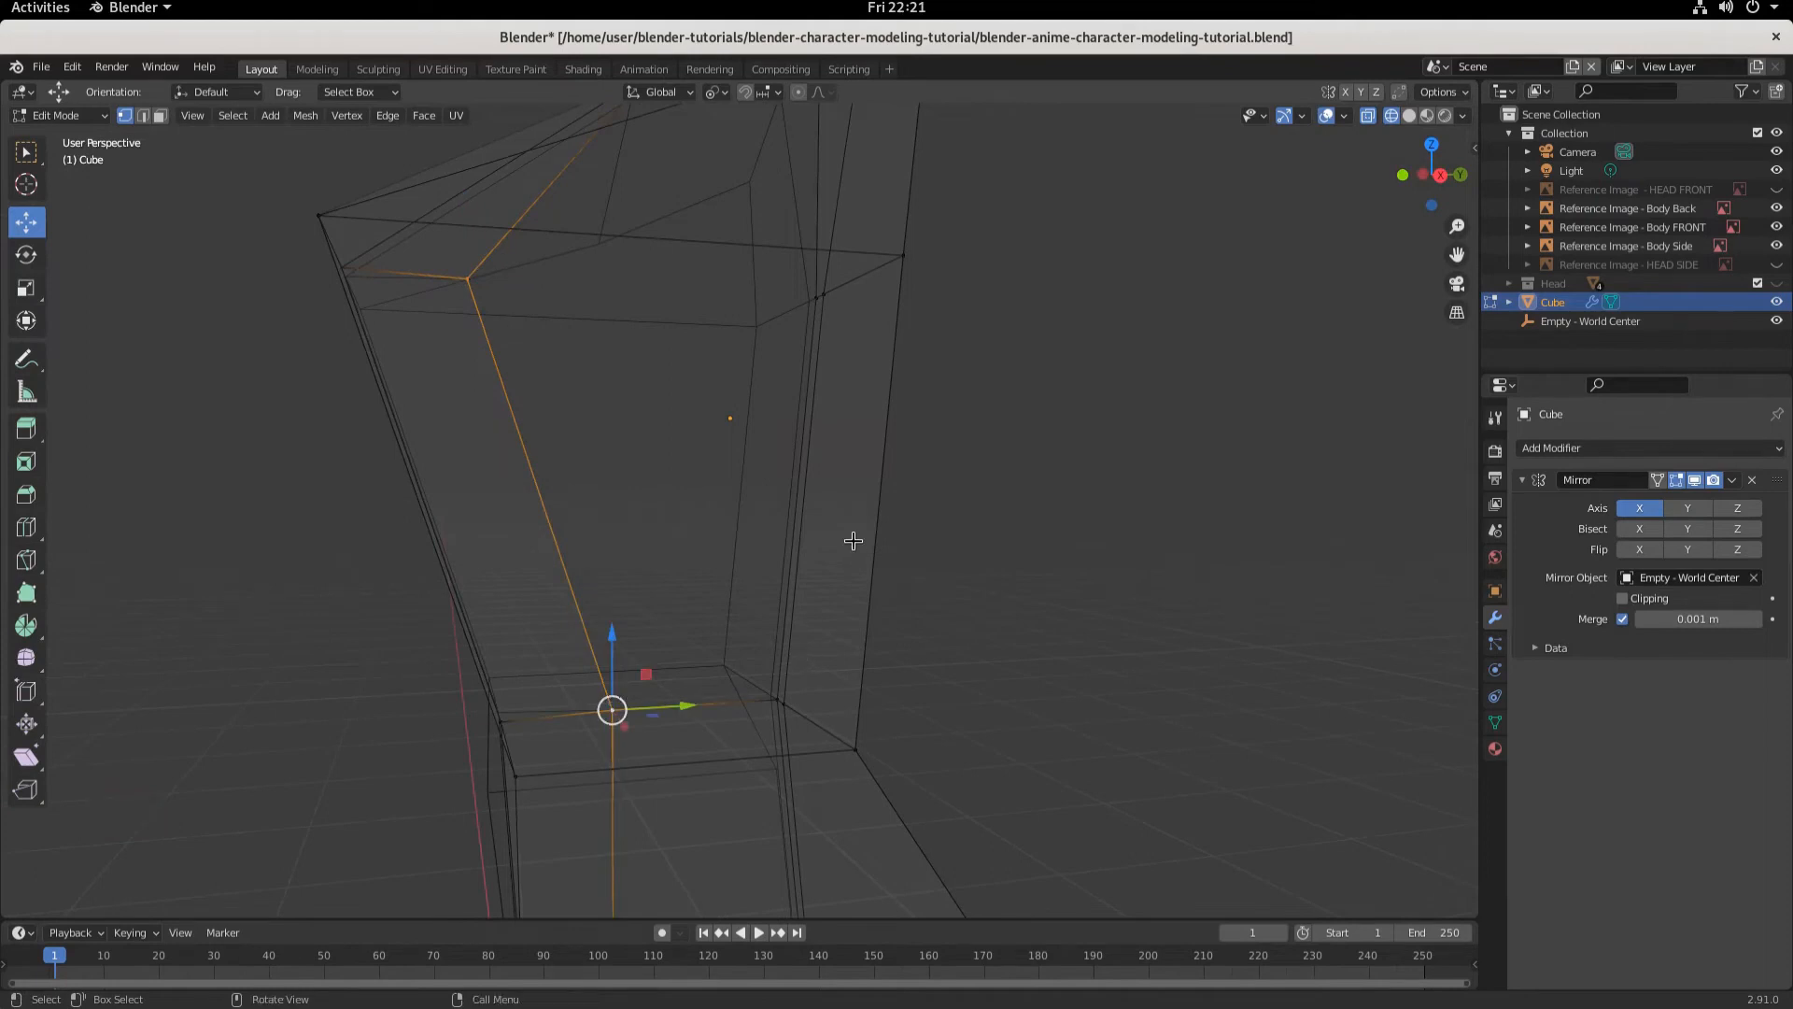
key(KP_3)
scroll(770, 561, down, 2)
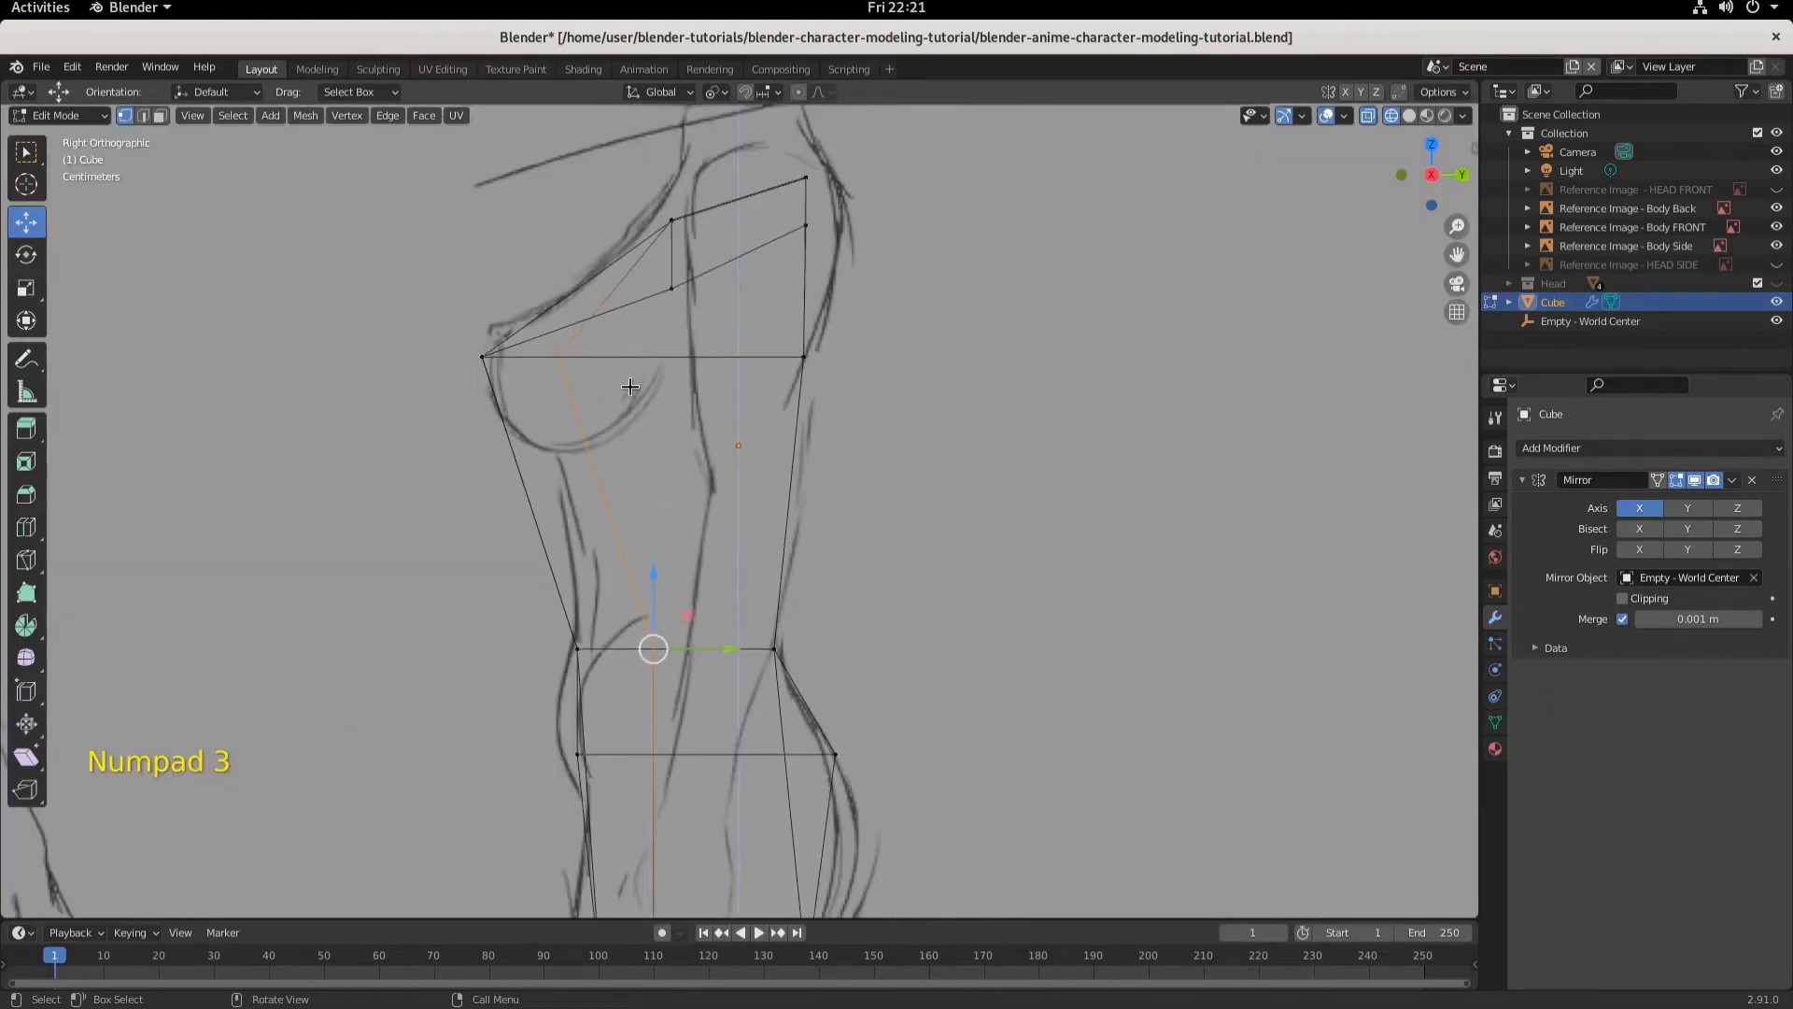
drag(730, 654, 665, 646)
click(616, 653)
scroll(677, 696, down, 2)
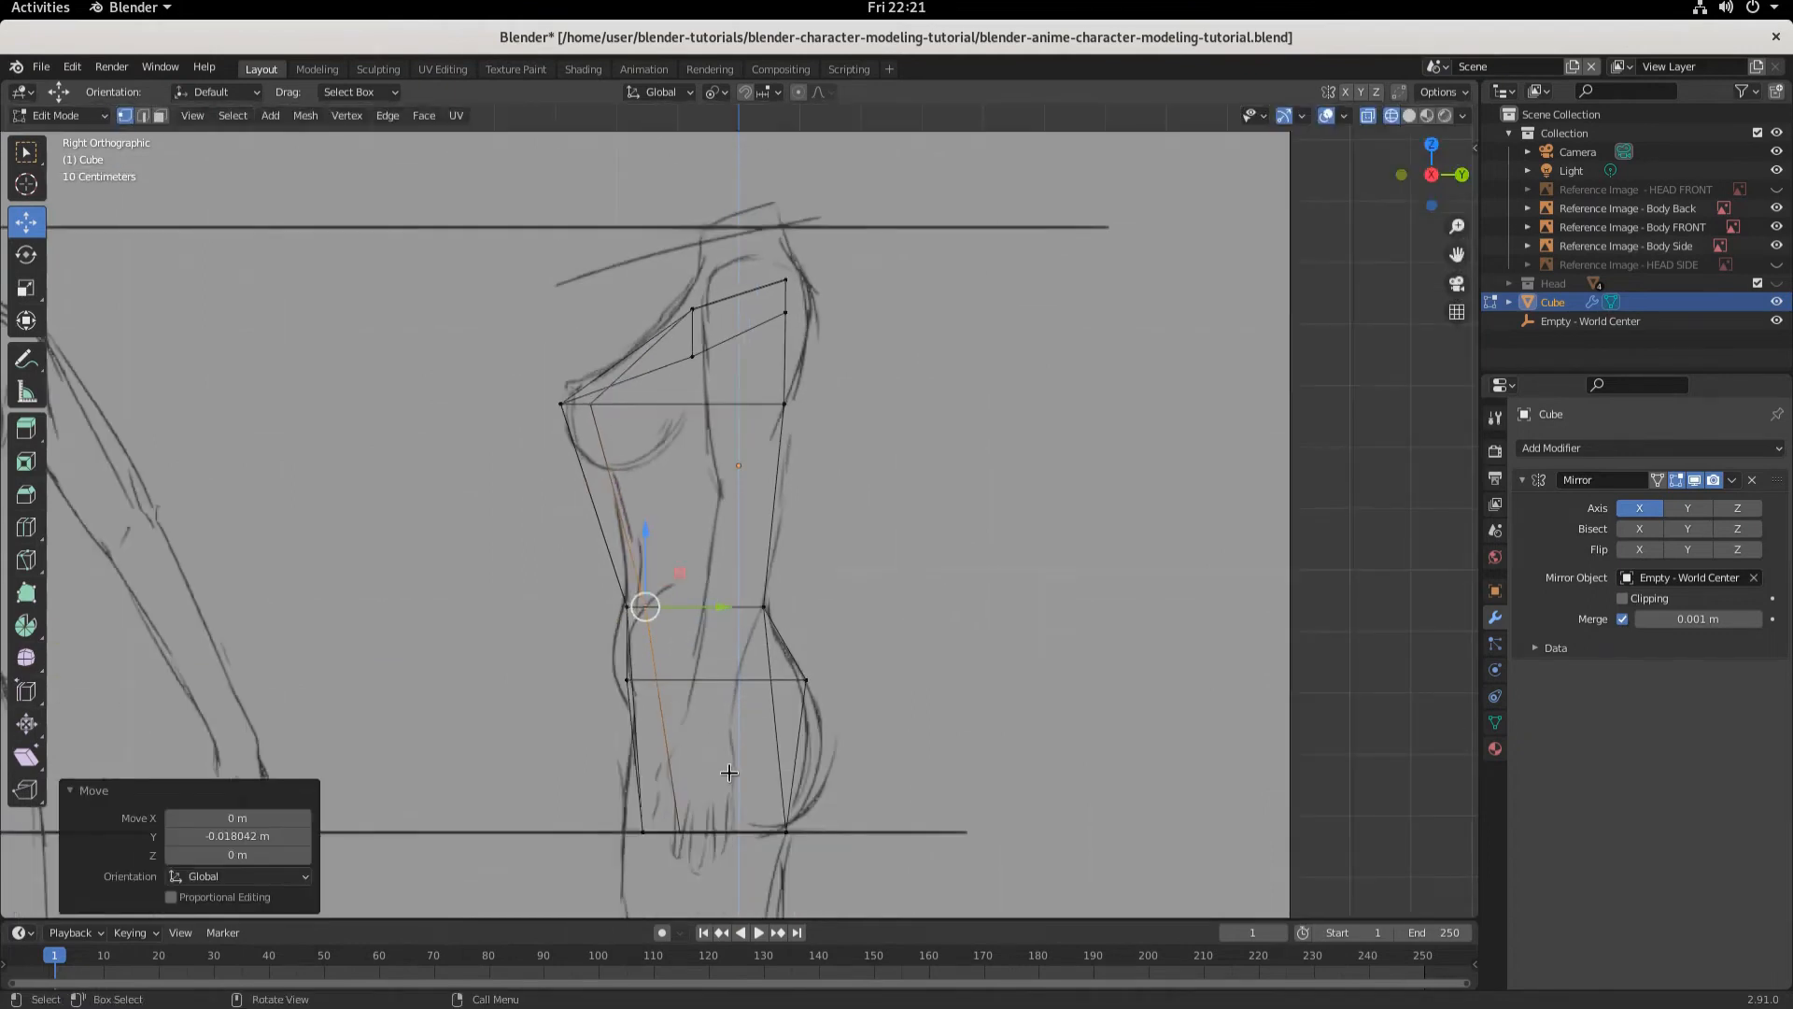
- Try to move the inner crotch vertex about 0.053 m forward along Y in the side view
click(683, 834)
drag(733, 831, 700, 828)
middle_drag(700, 828, 745, 718)
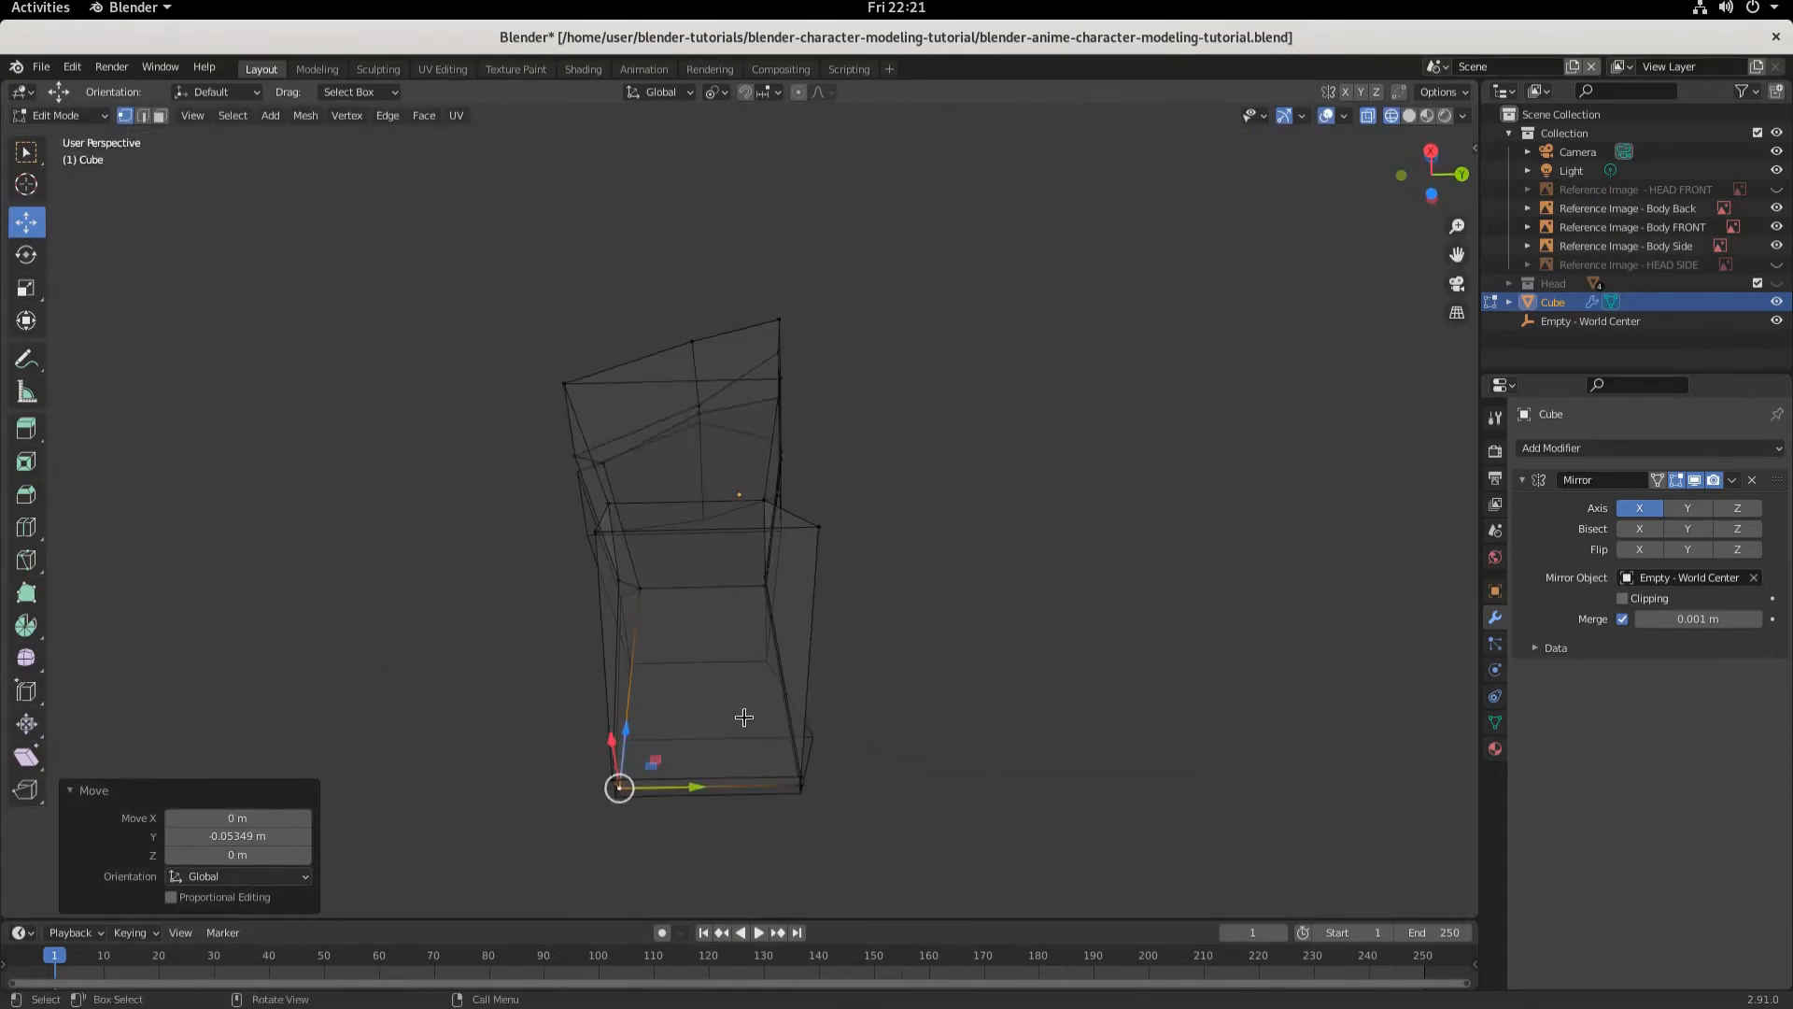
key(ctrl+z)
key(KP_3)
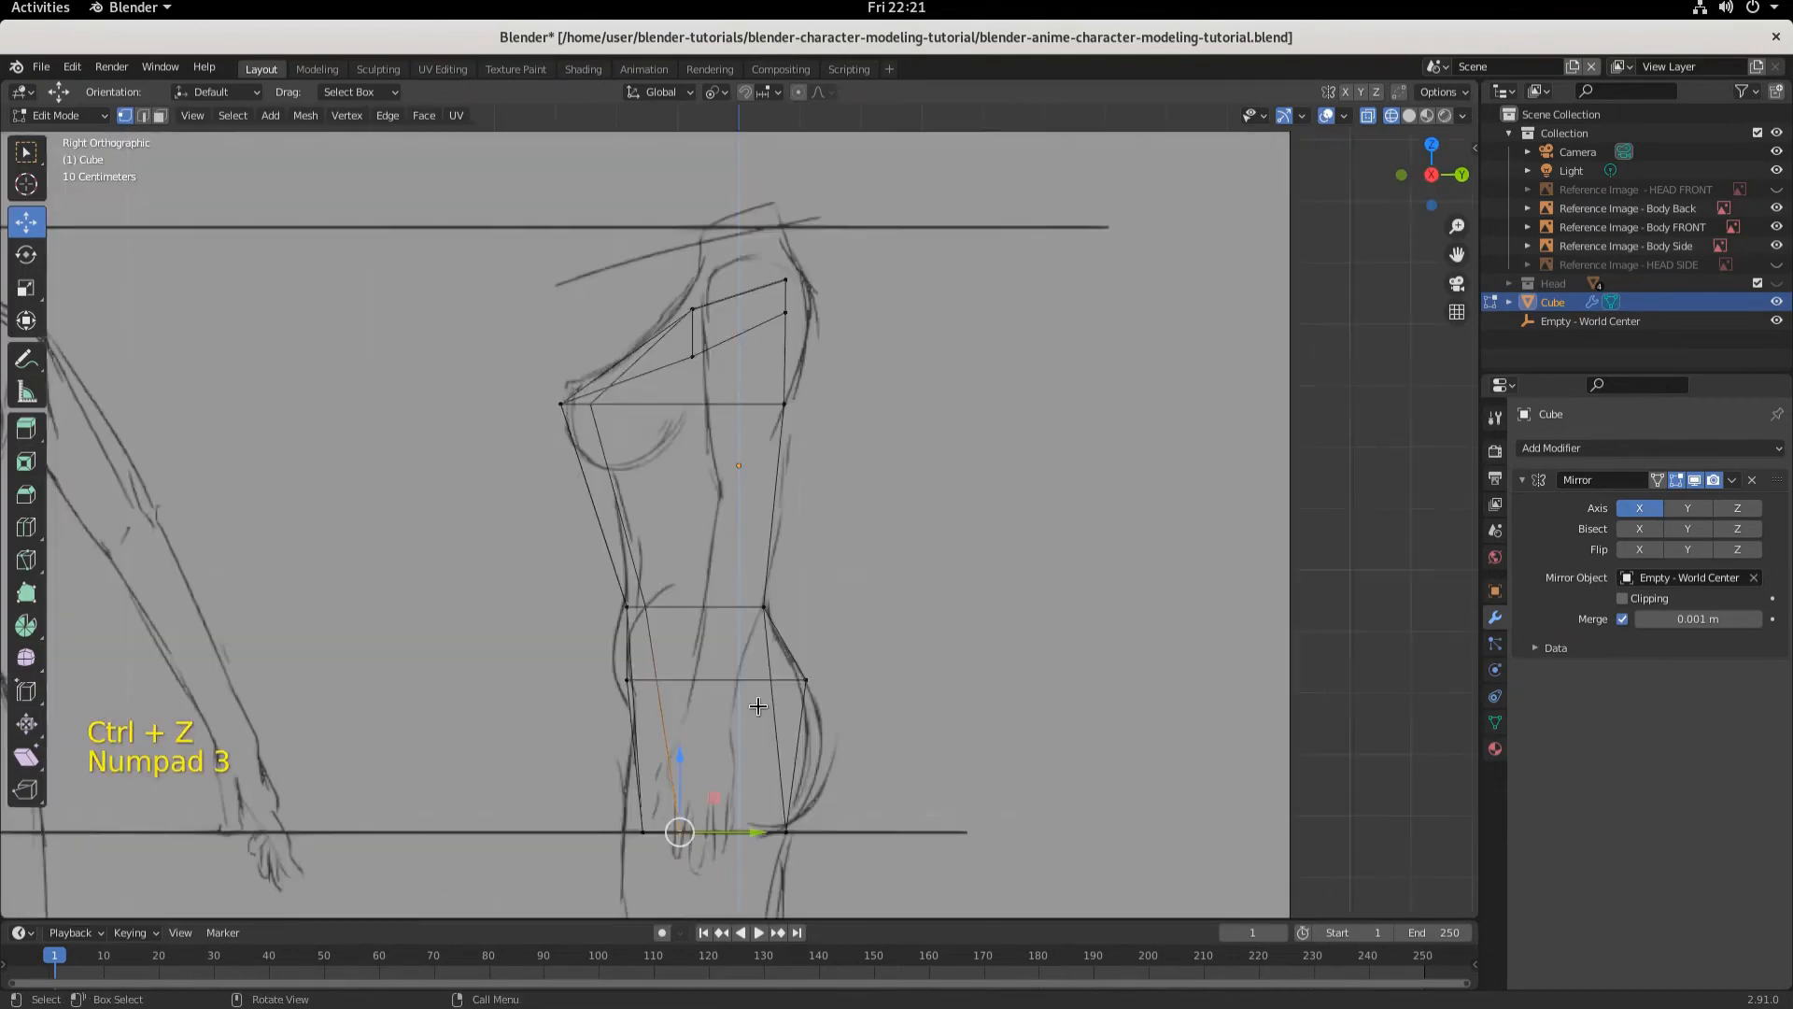
- Return to the front view and save the Blender file
key(KP_1)
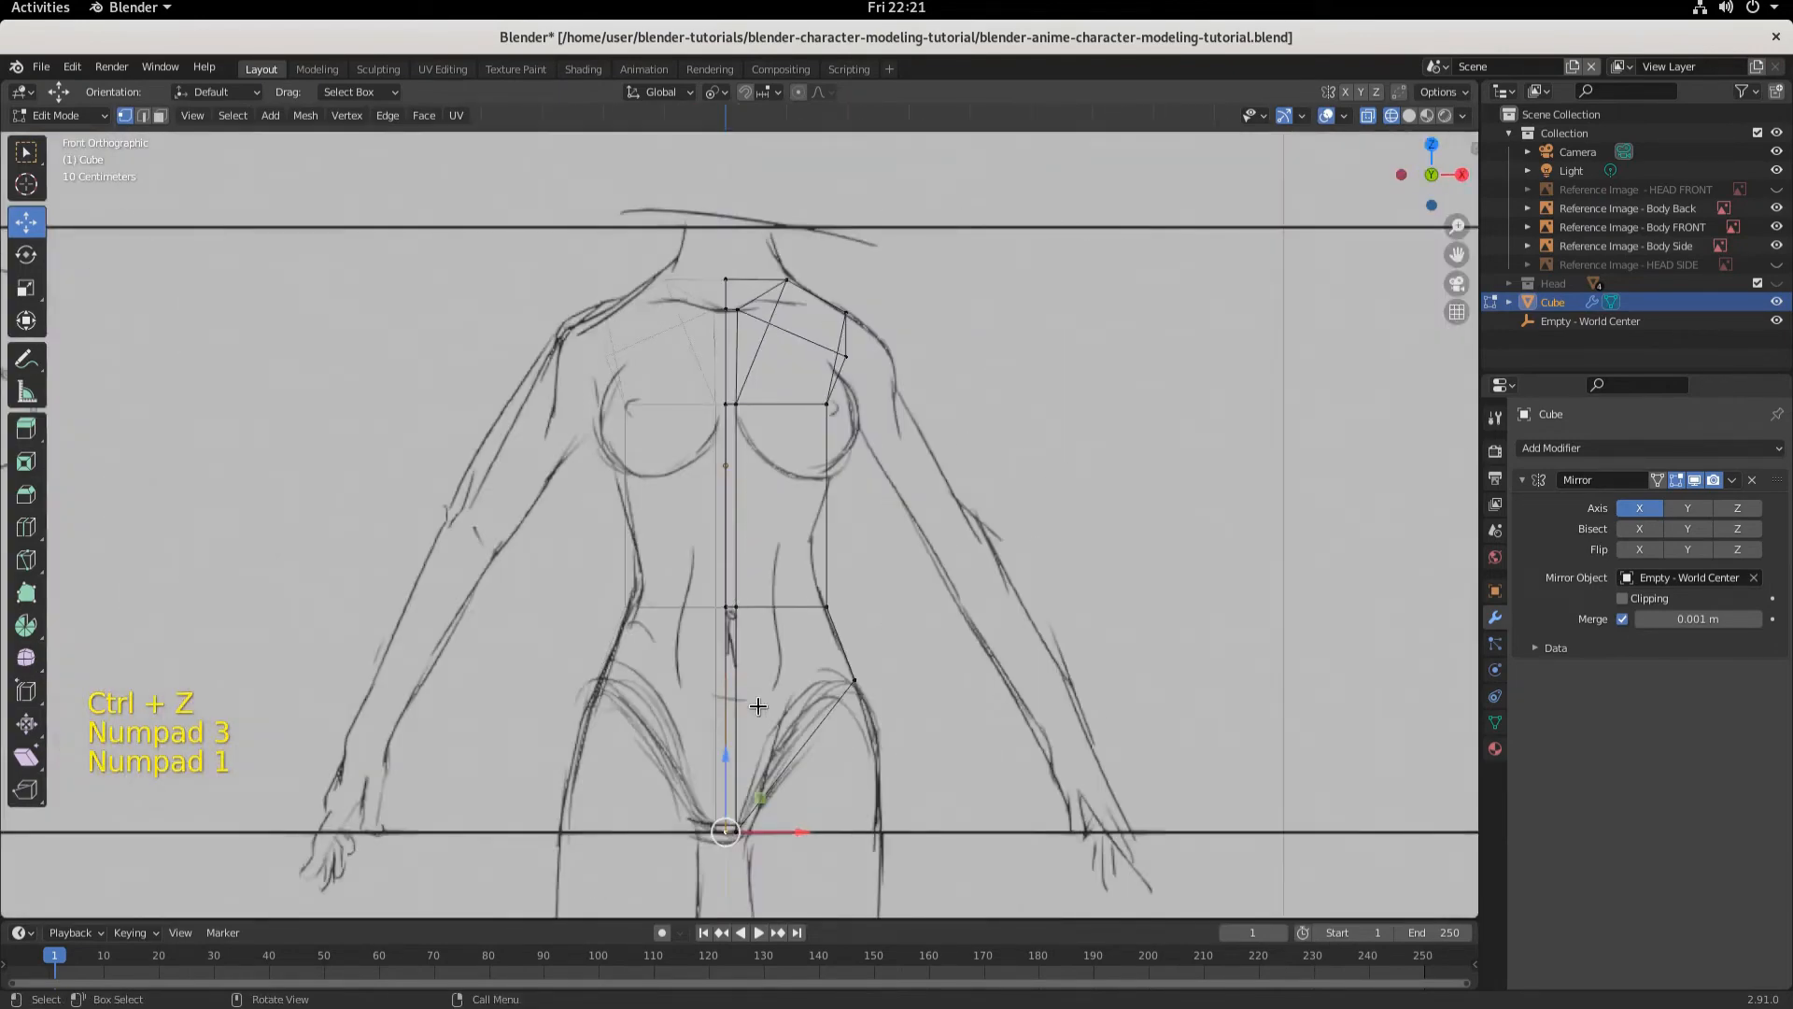
key(ctrl+s)
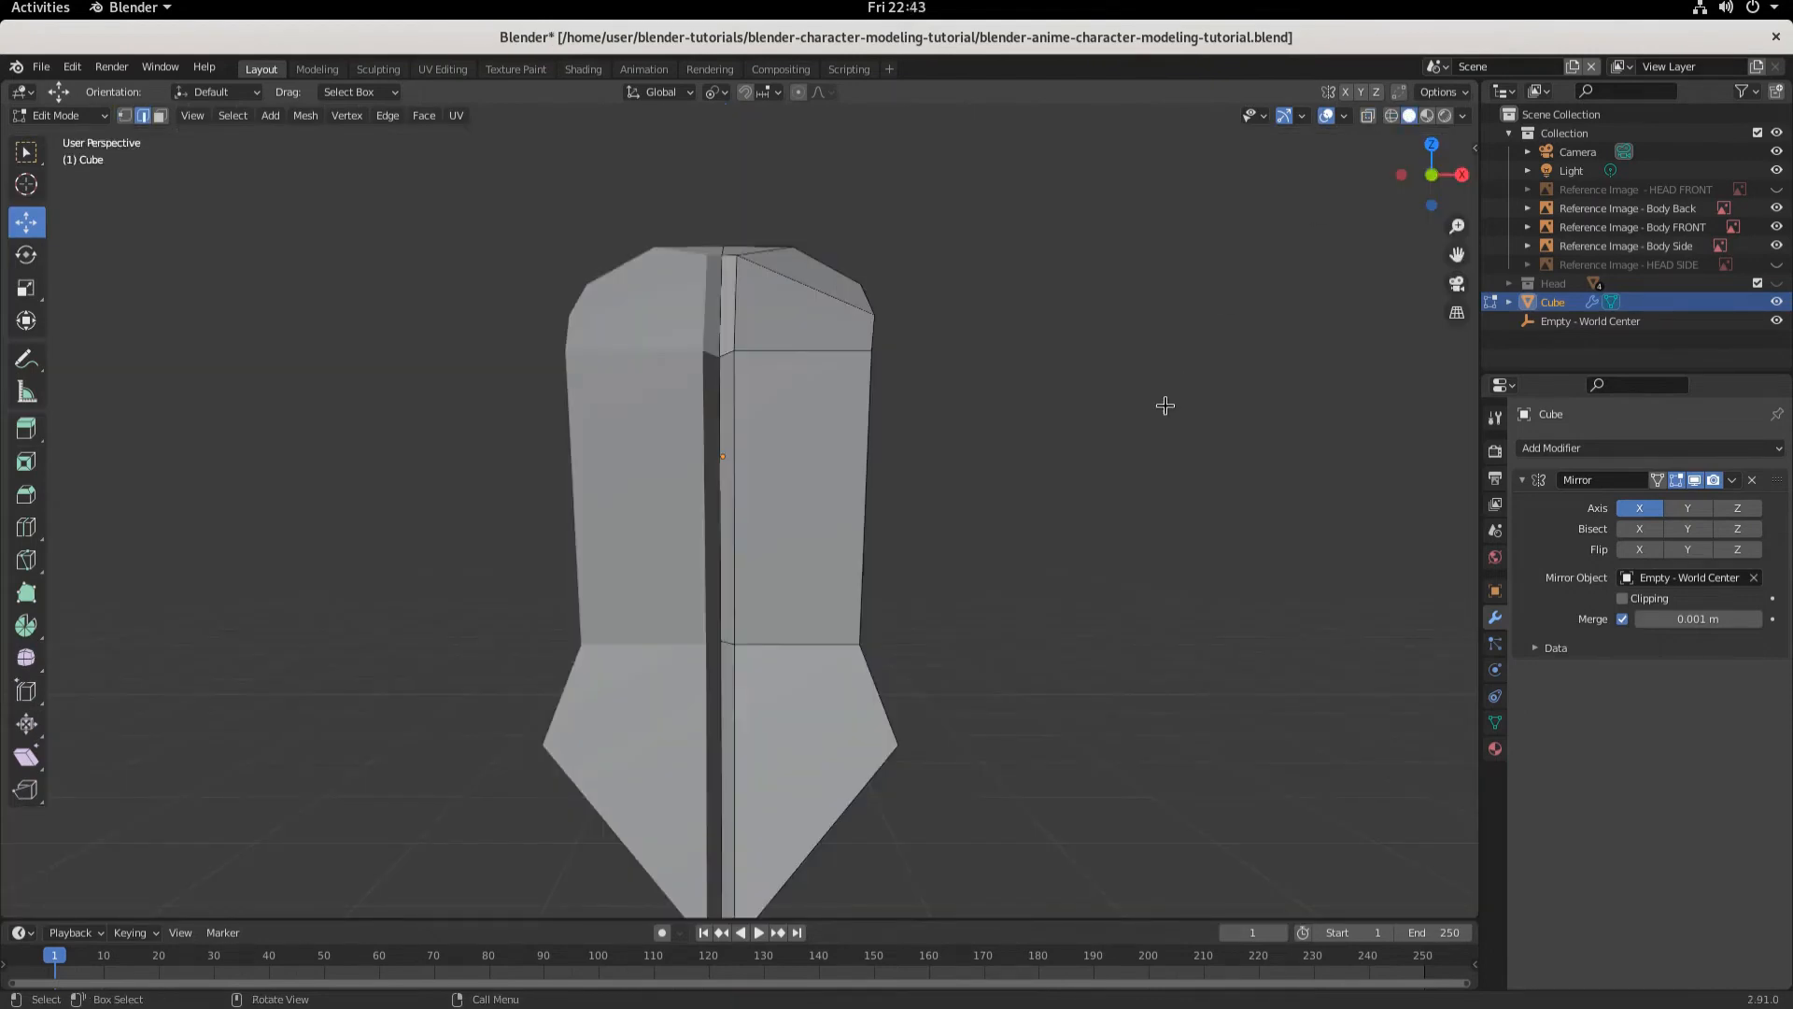
- Select the front chest edge and the adjoining inner edge at the centre gap, and lower them about 0.038 m along Z
middle_drag(1165, 401, 953, 473)
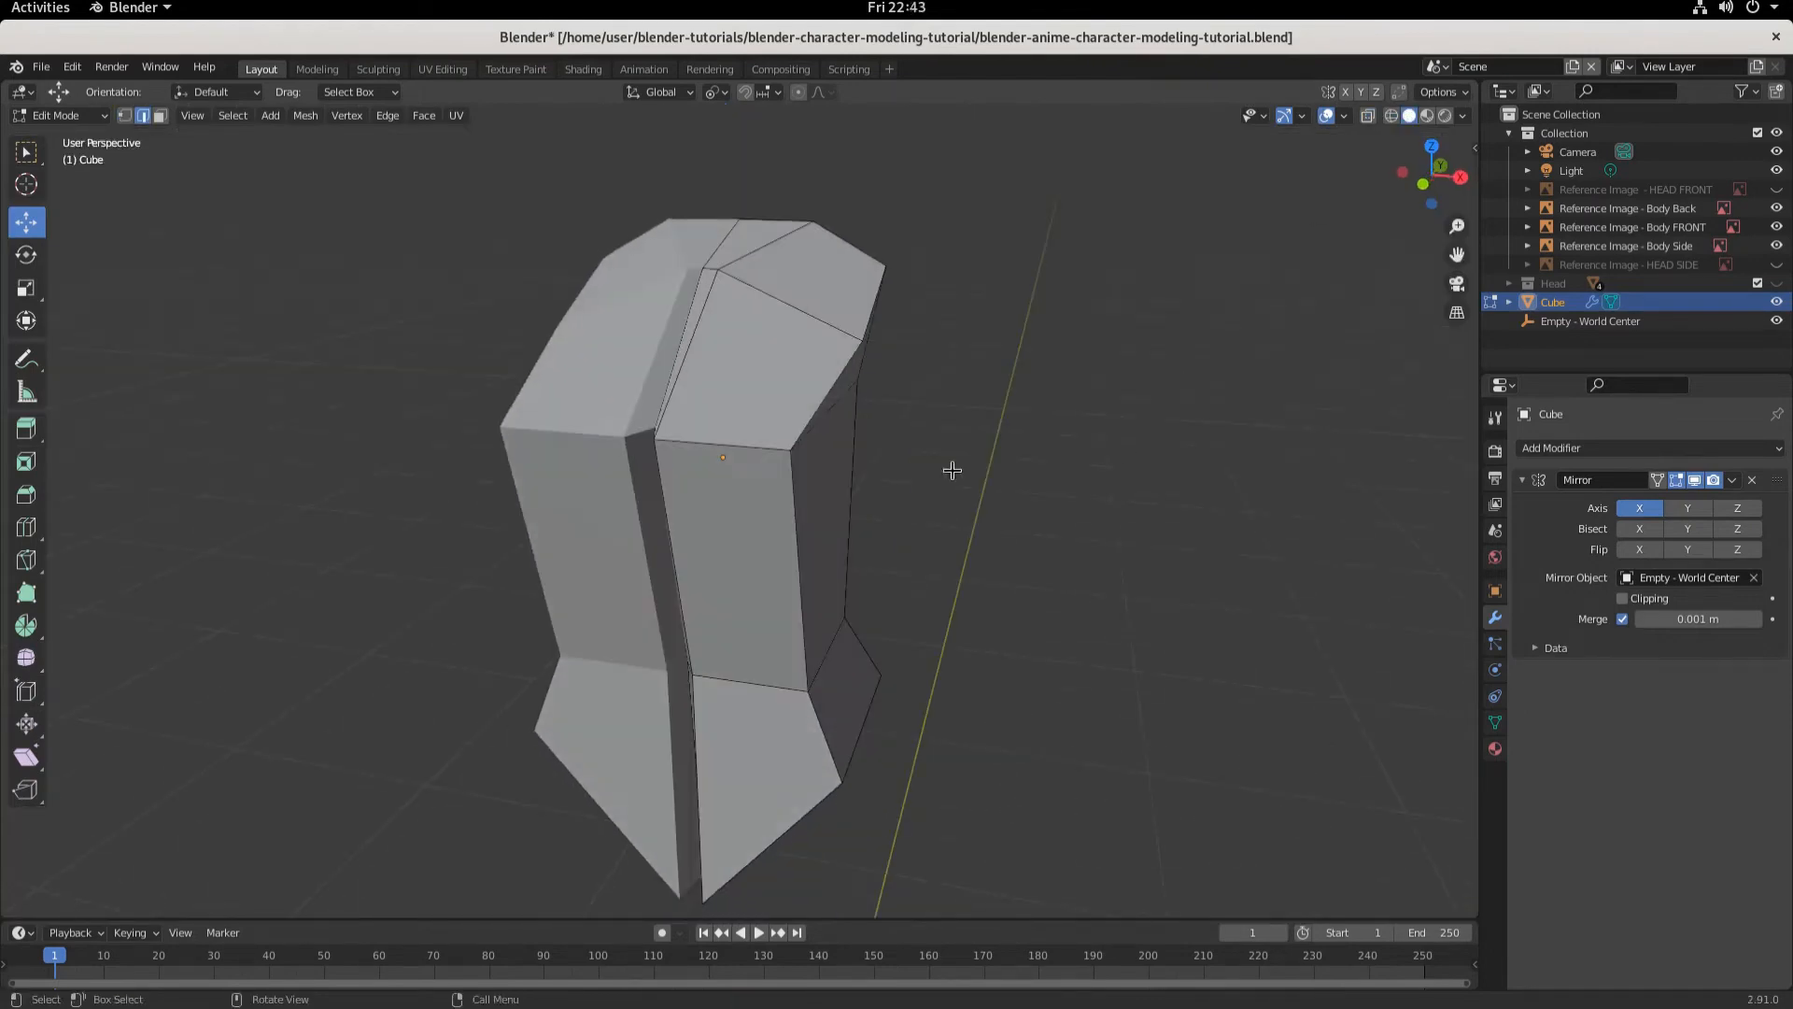
click(686, 439)
middle_drag(688, 440, 729, 451)
shift+click(726, 455)
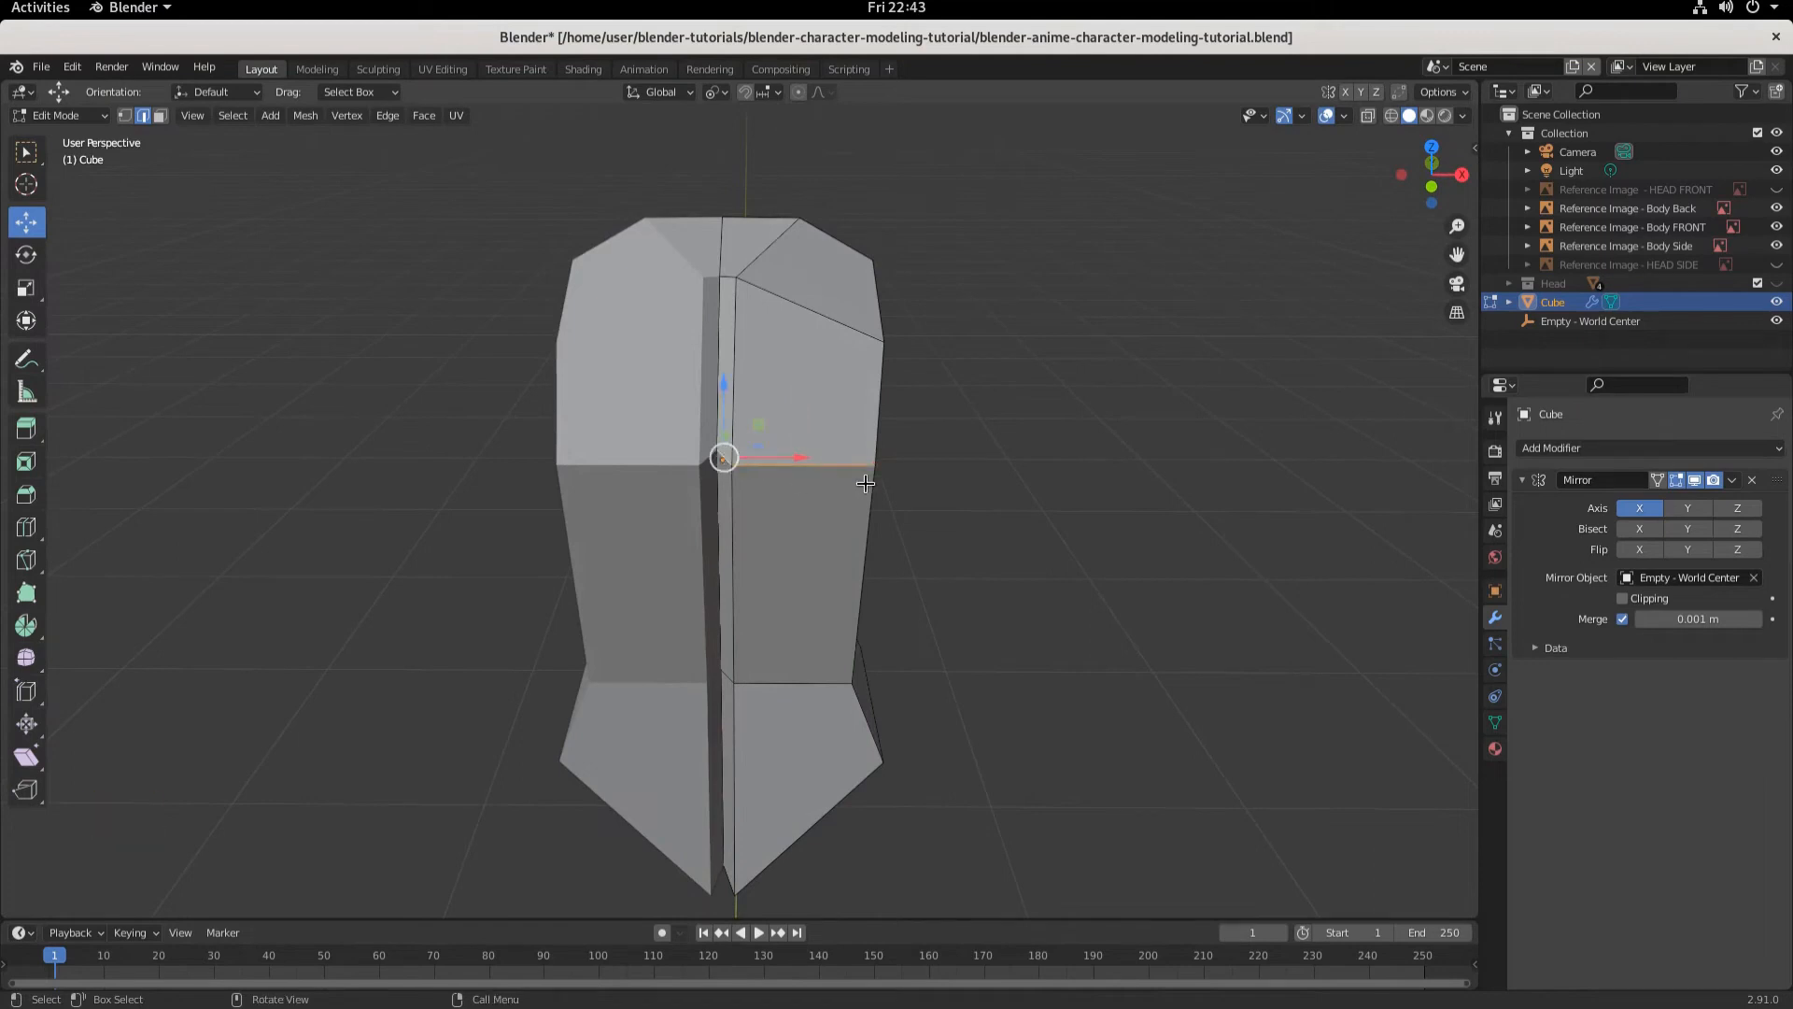
key(KP_1)
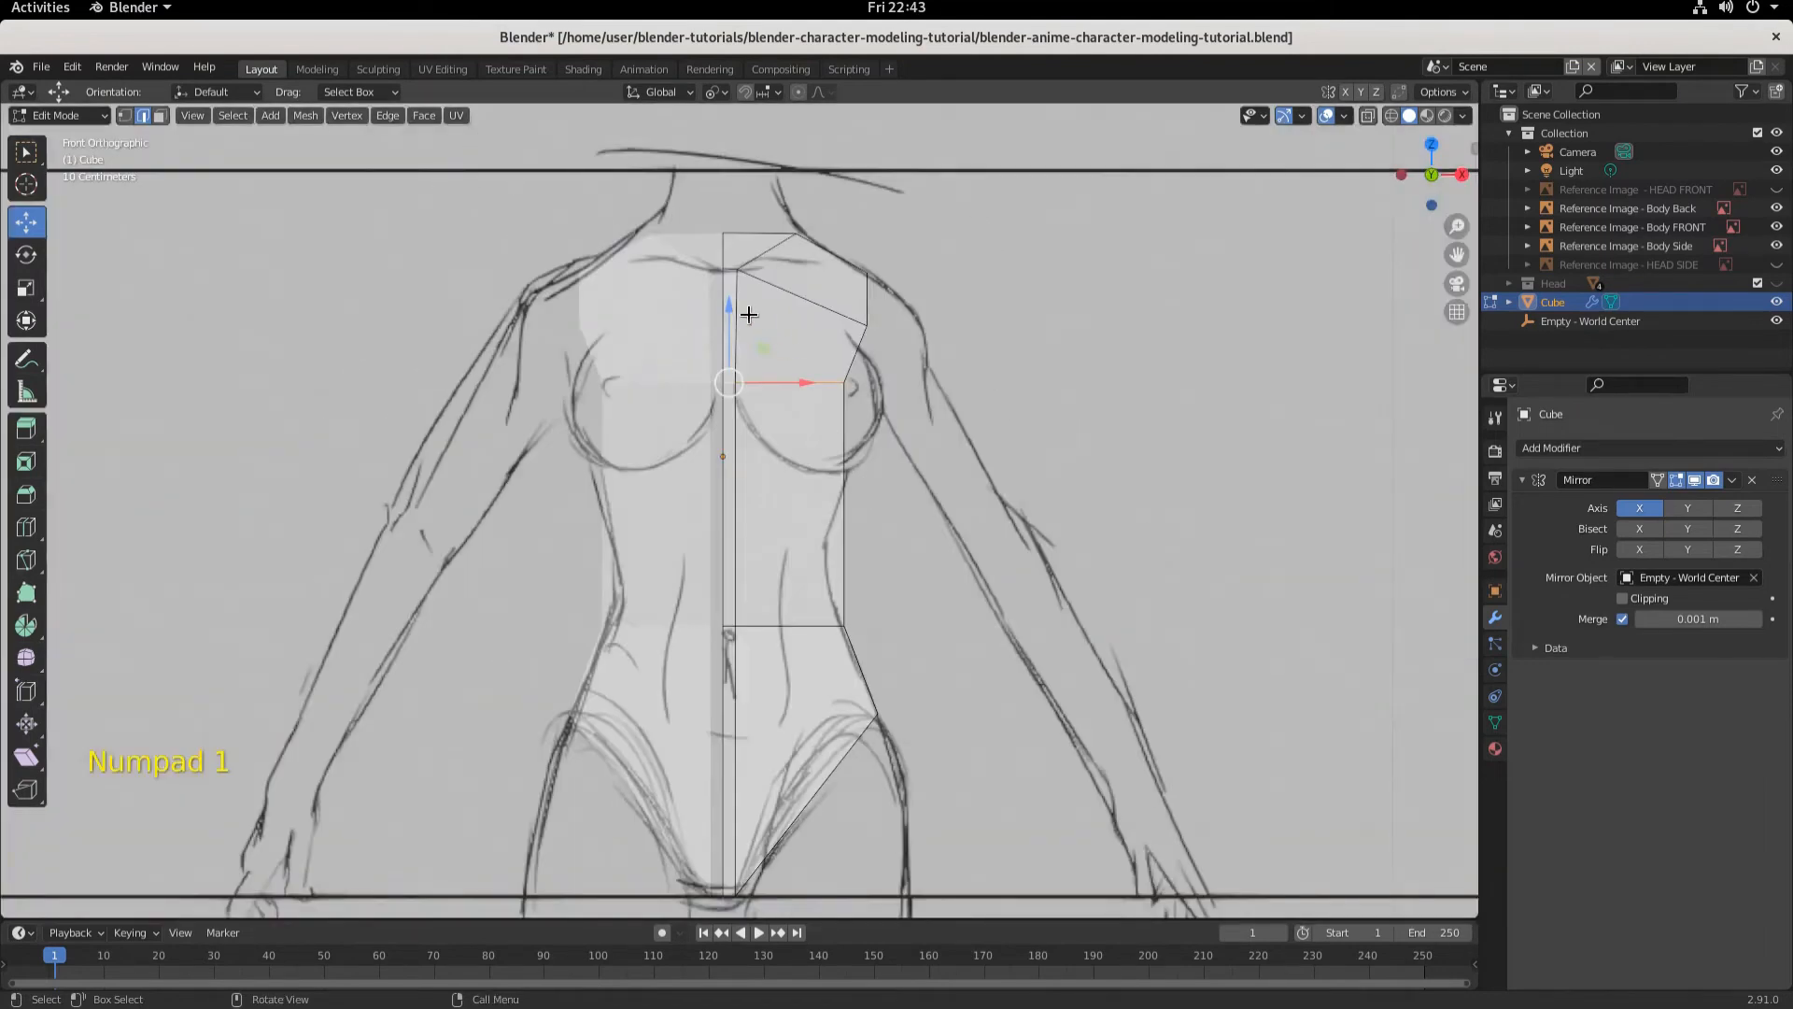
drag(729, 312, 730, 342)
middle_drag(1228, 481, 1001, 506)
key(KP_3)
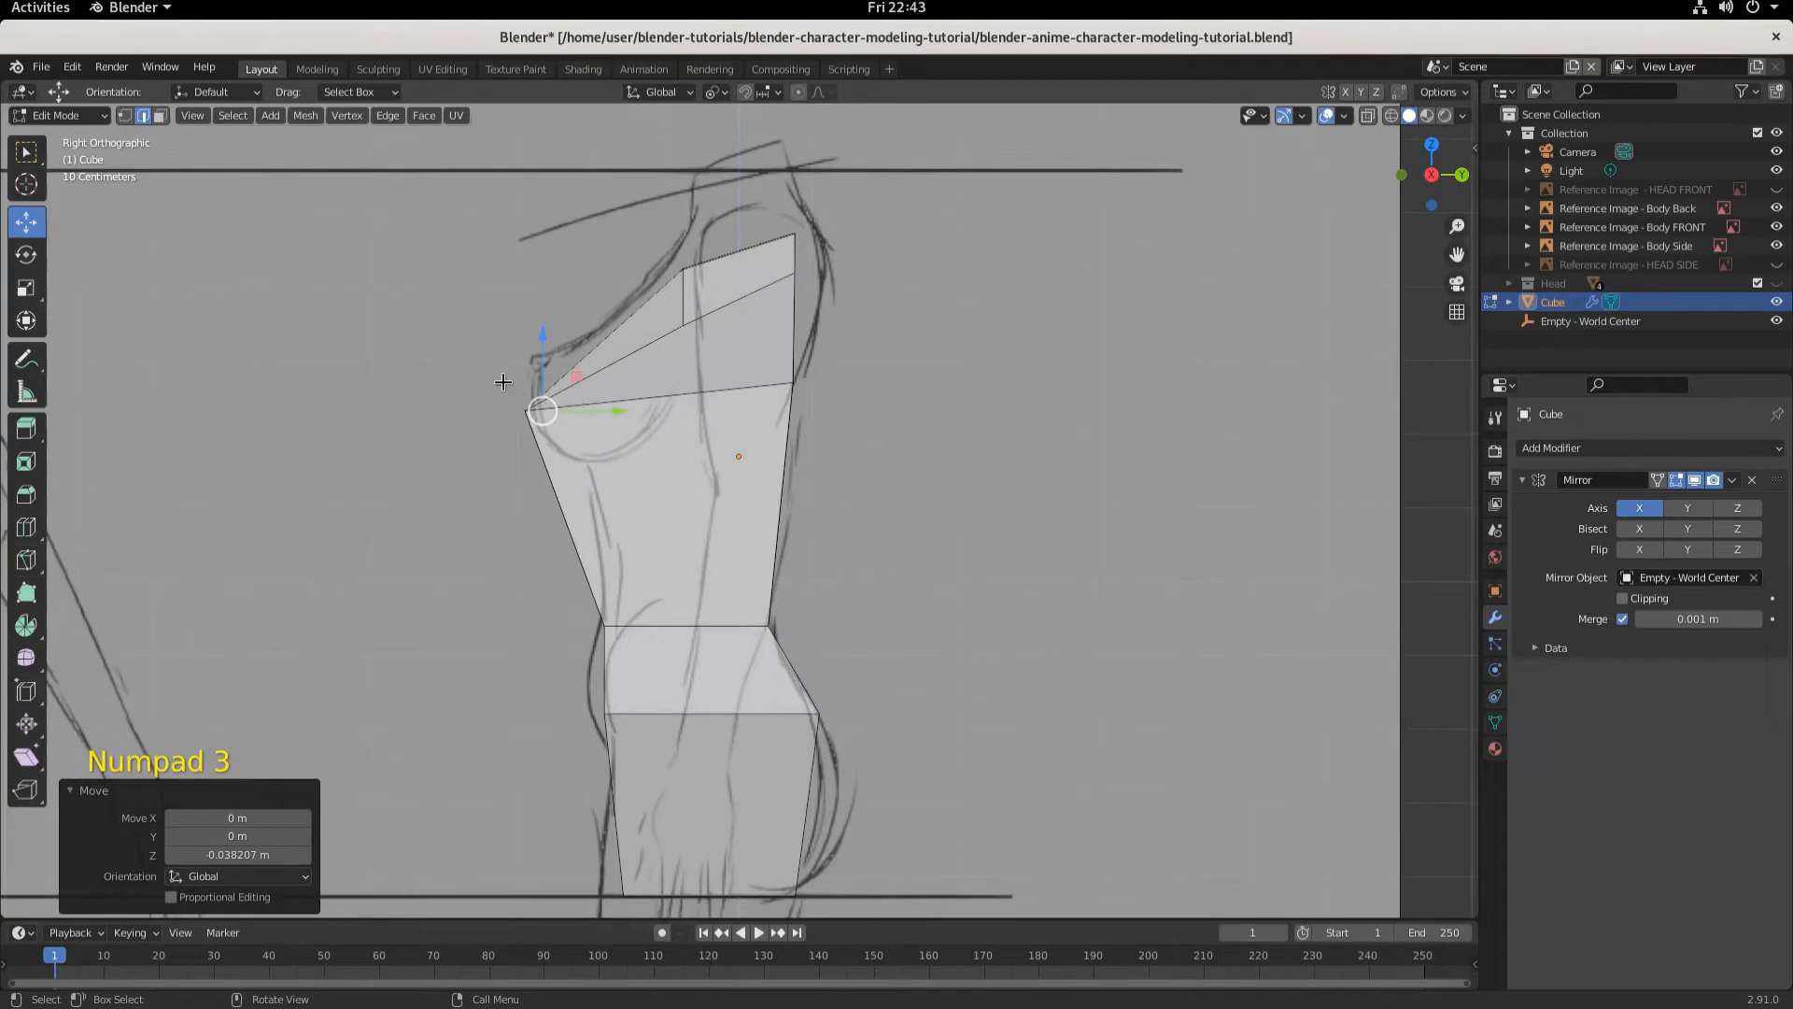
key(KP_1)
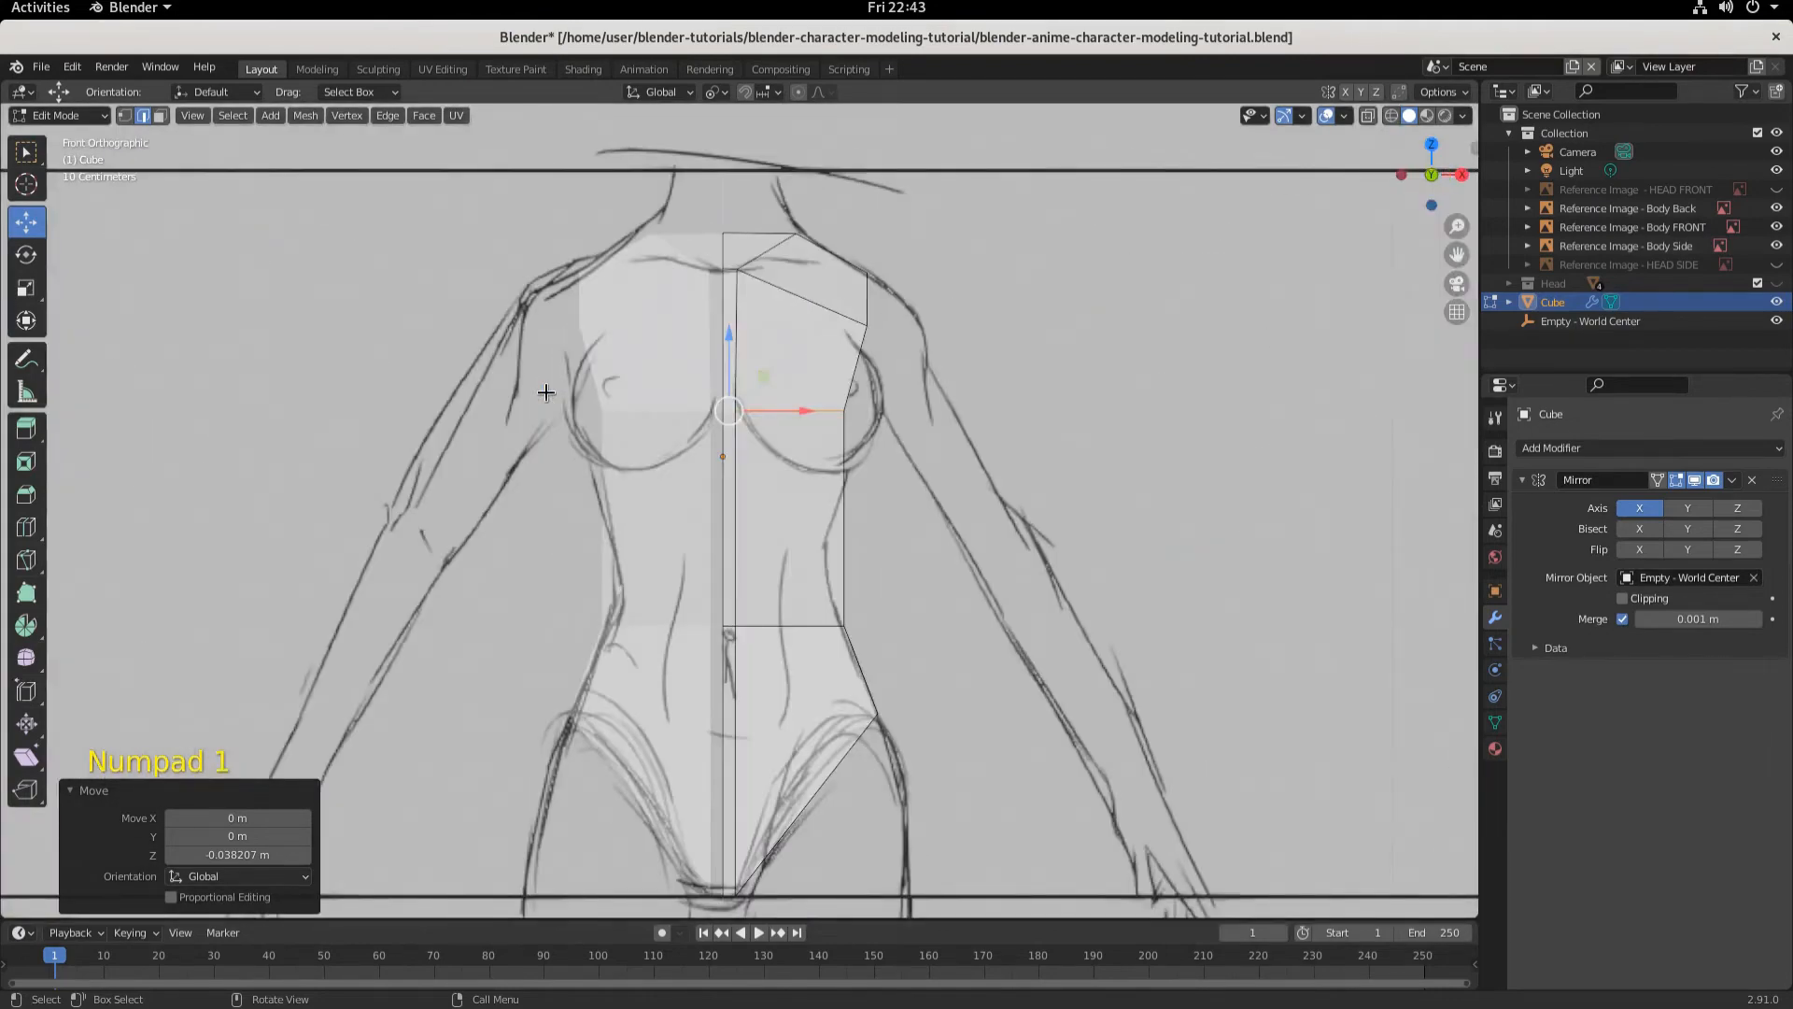
key(KP_3)
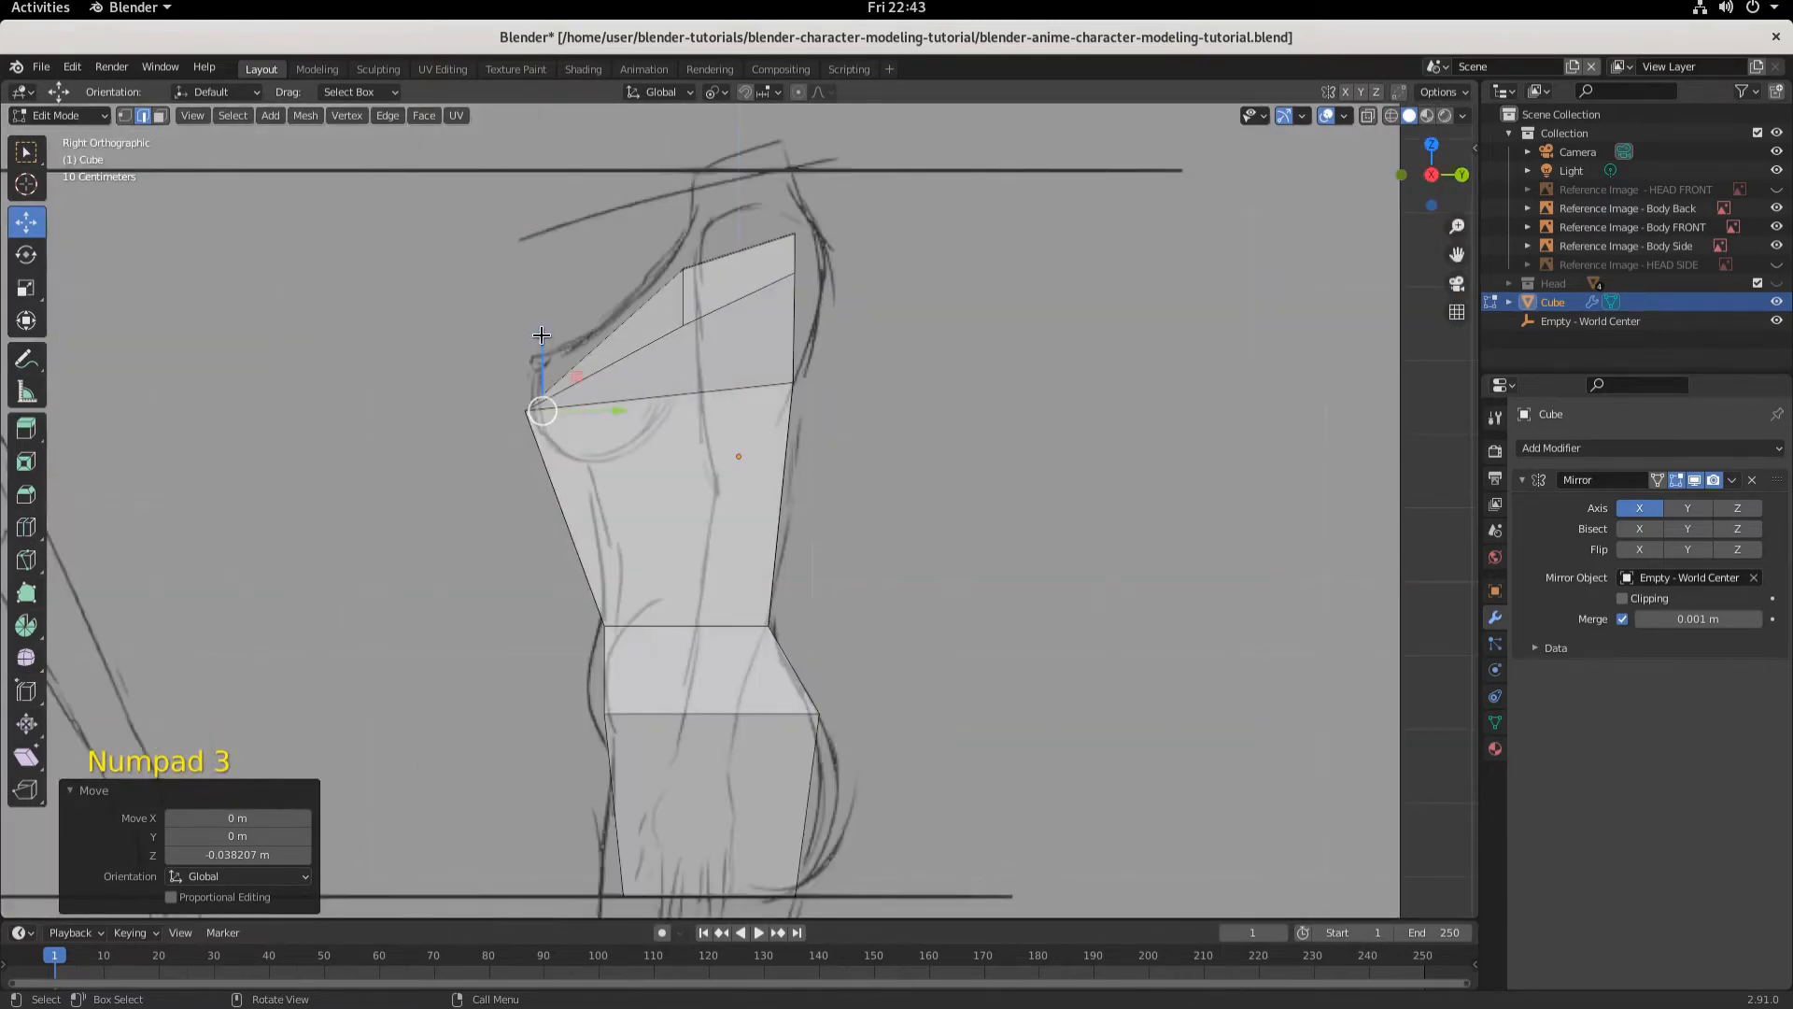
- Raise the selected chest edges about 0.022 m along Z and add one centred horizontal loop cut through the upper chest
drag(547, 340, 541, 322)
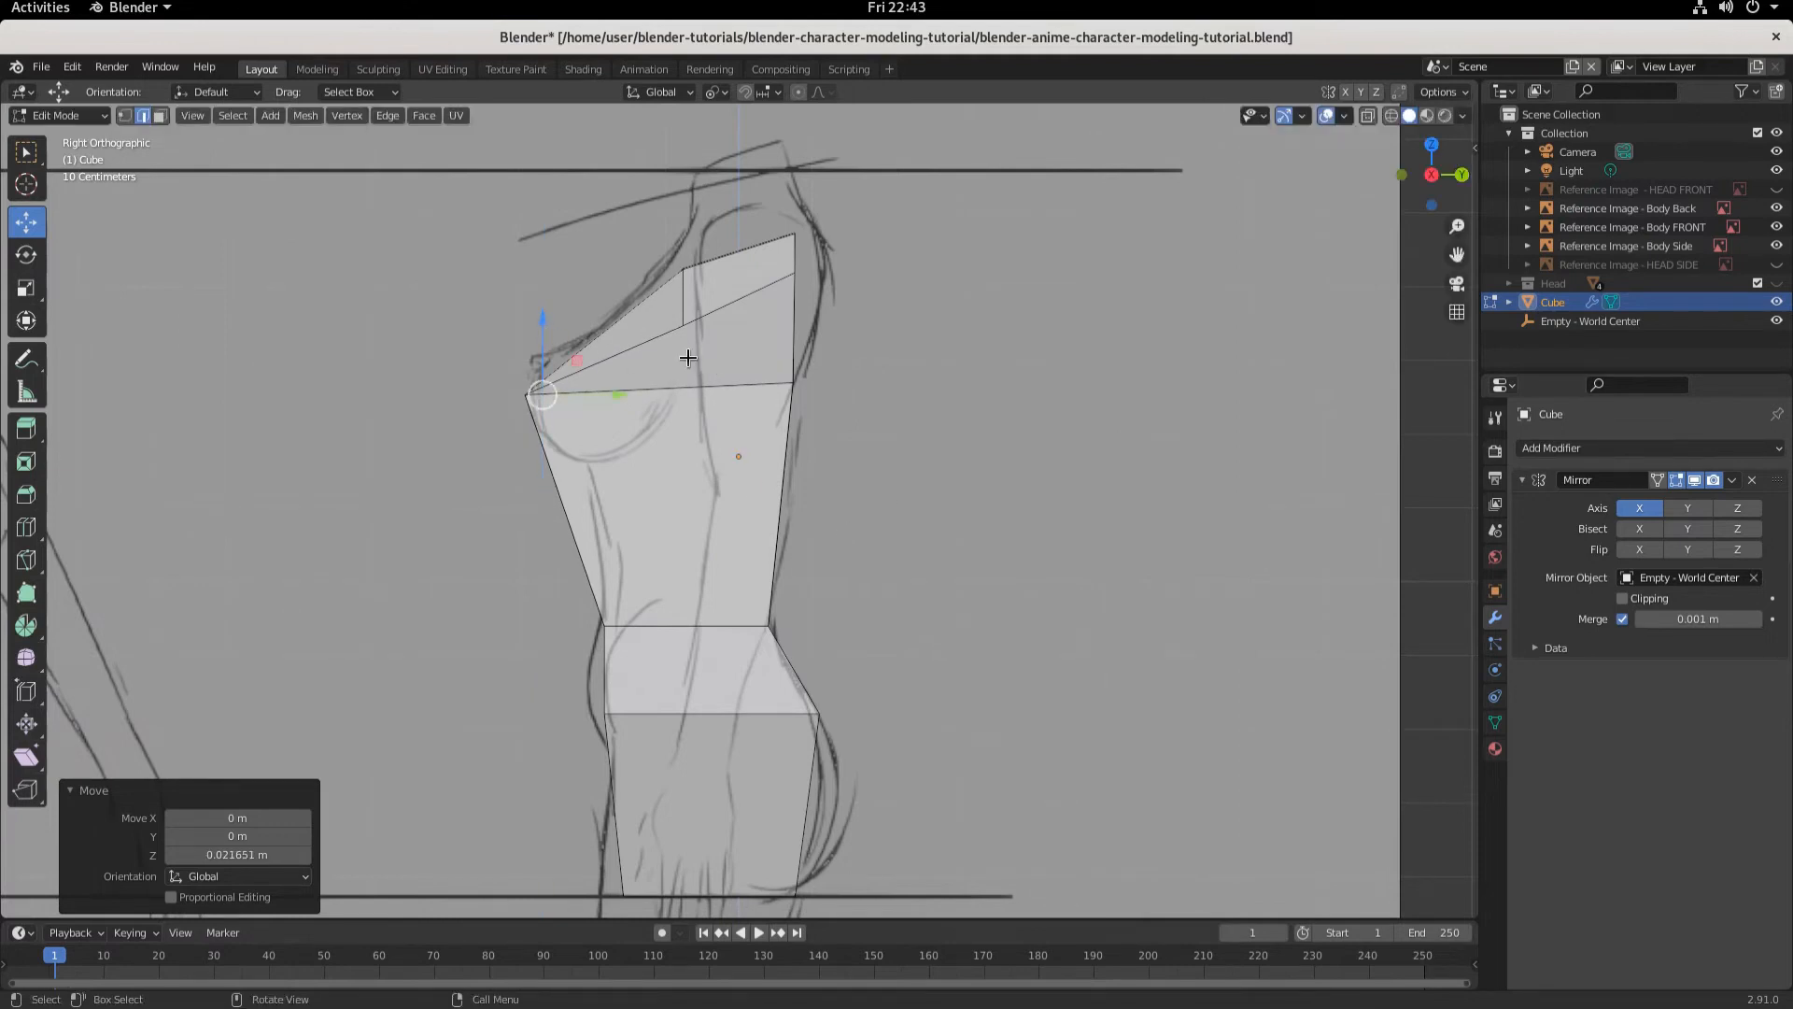
key(ctrl+r)
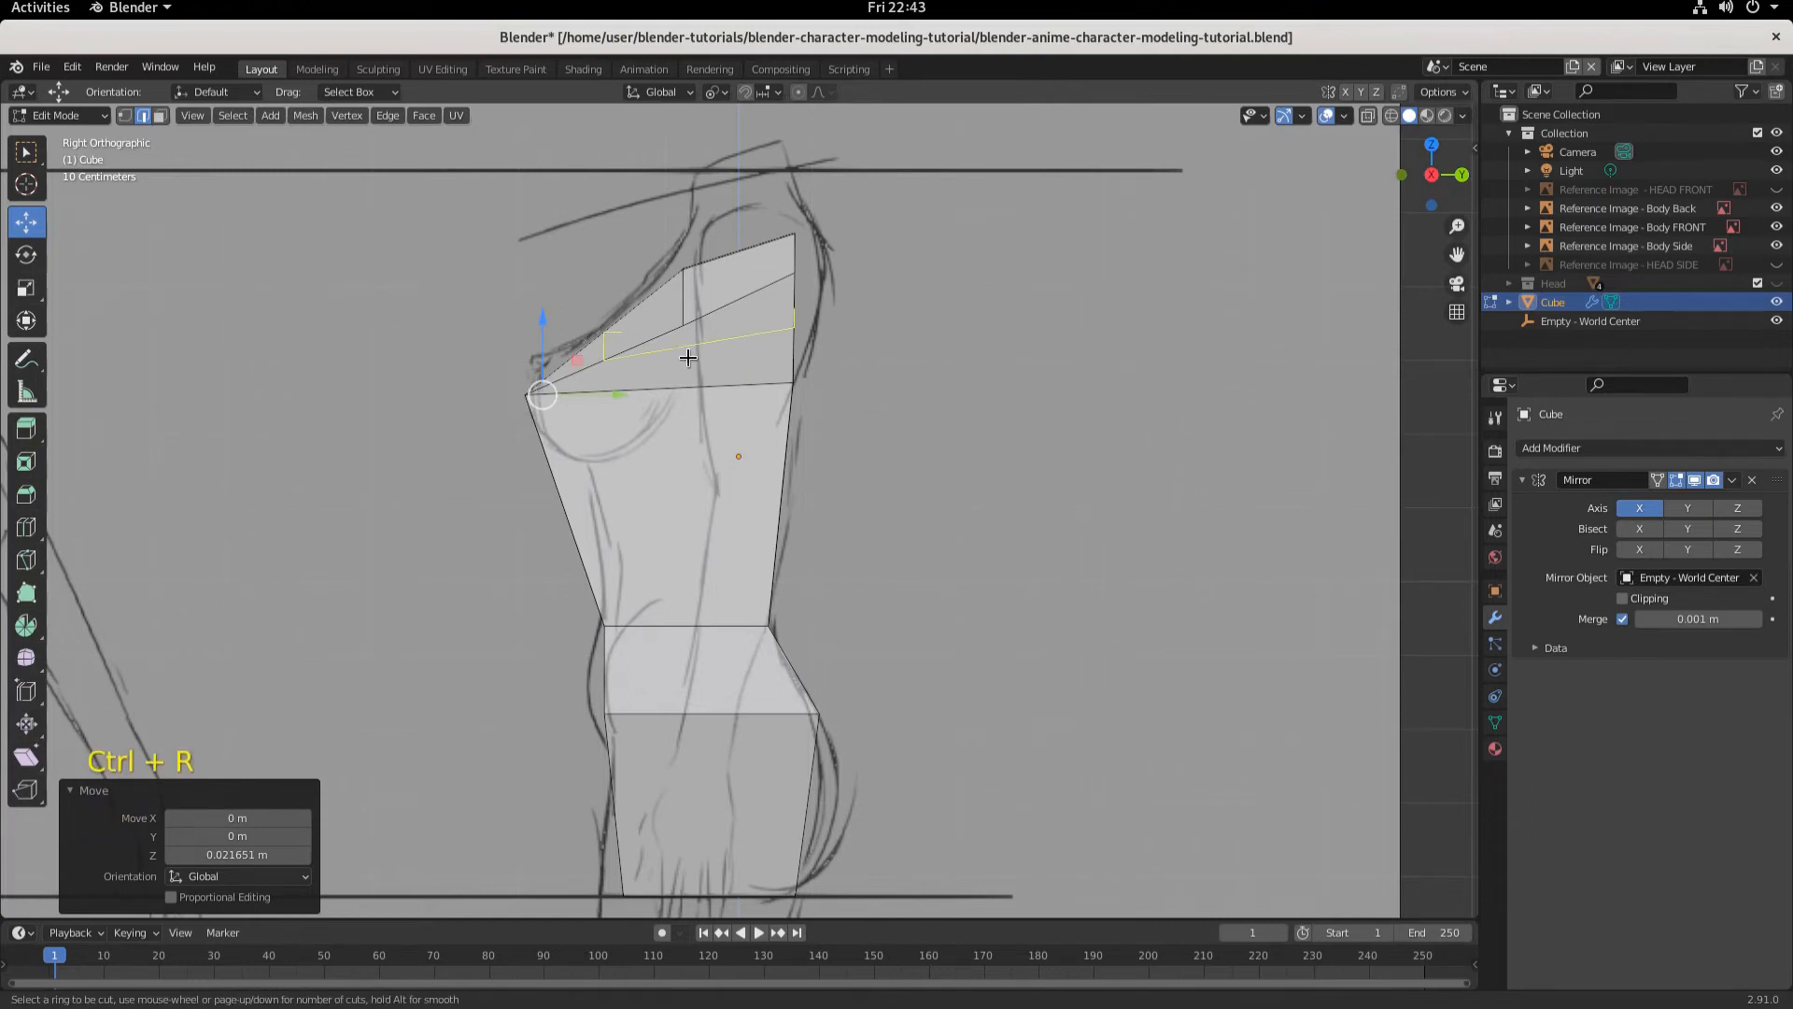
click(688, 358)
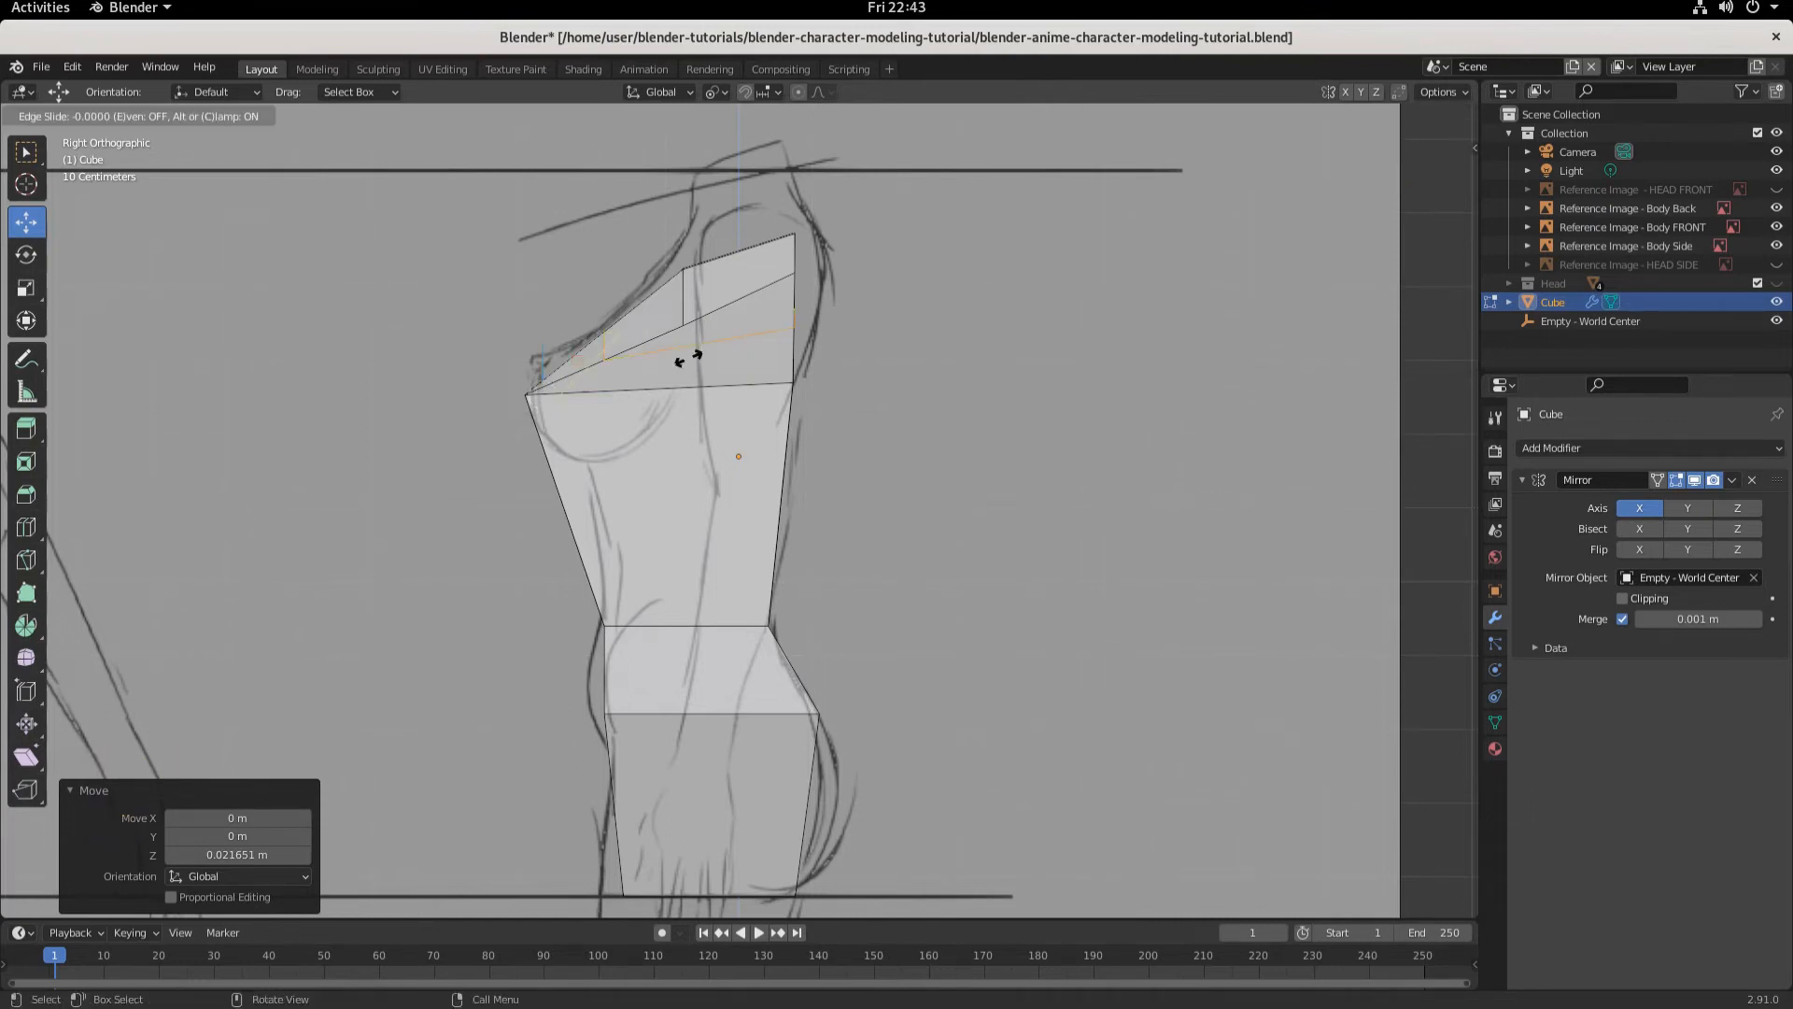
click(688, 358)
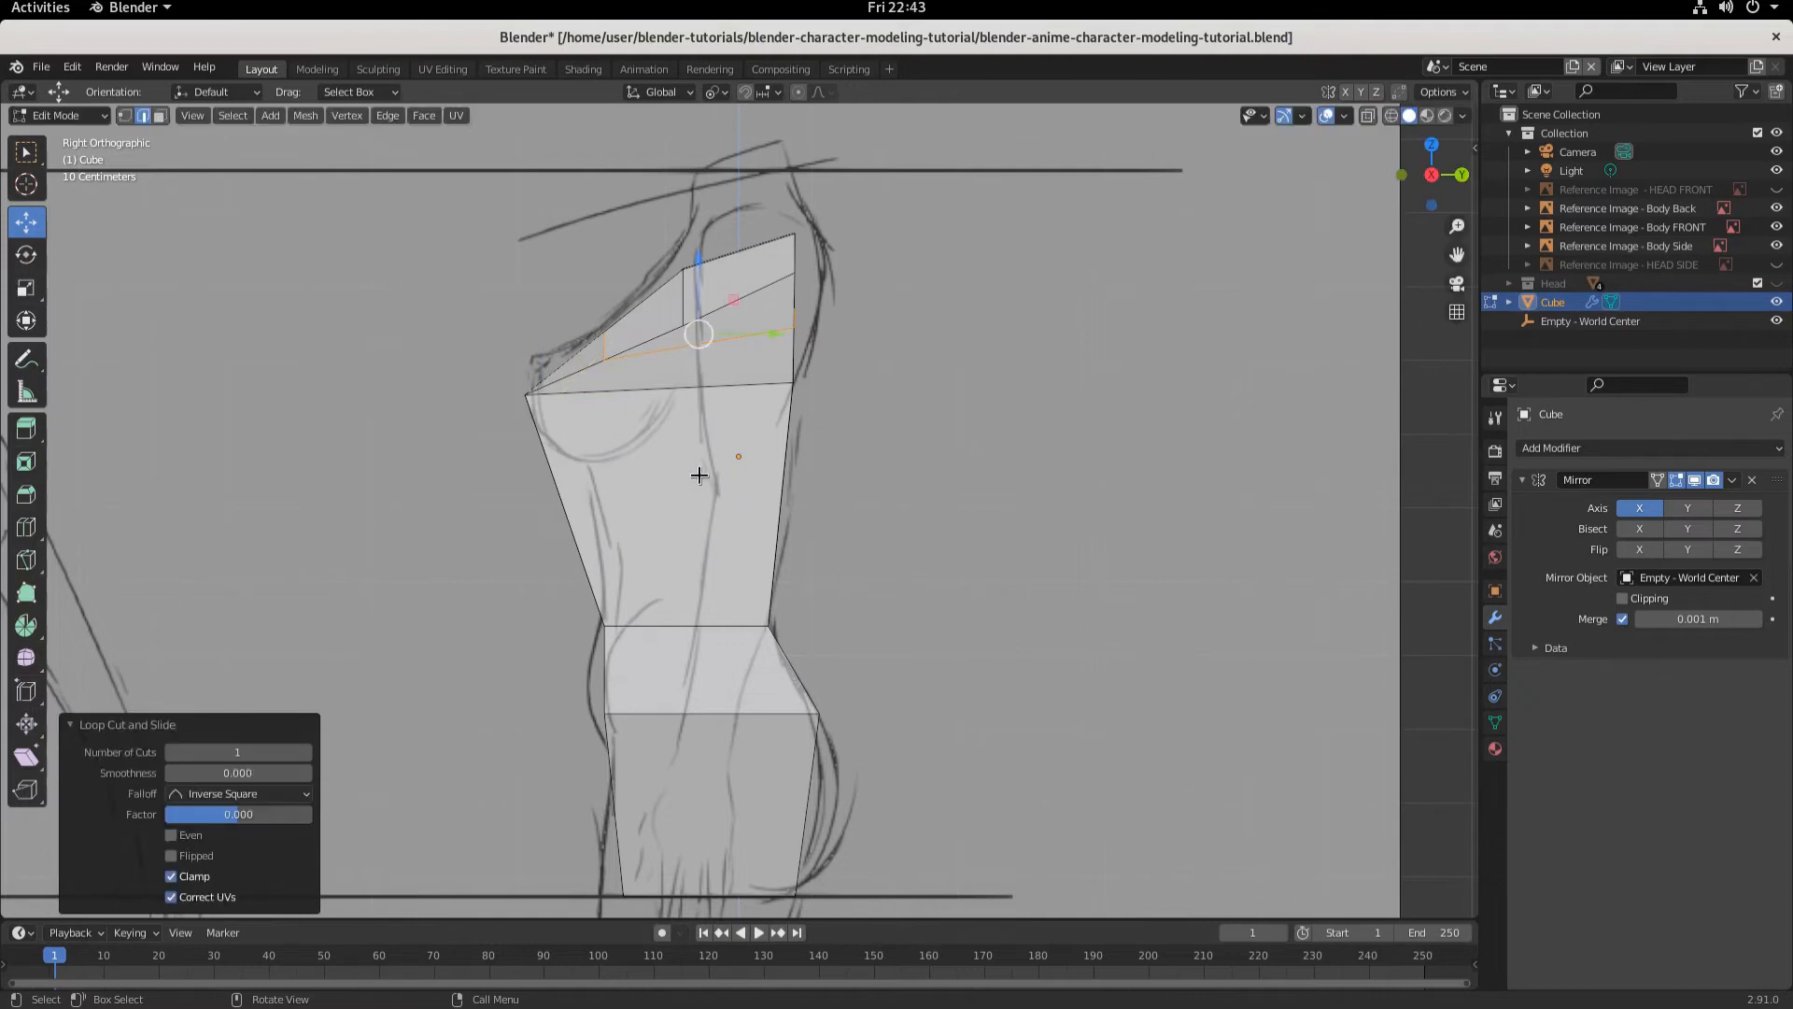
- Examine the new upper-chest loop in perspective and against the front and side body references
middle_drag(653, 509, 783, 444)
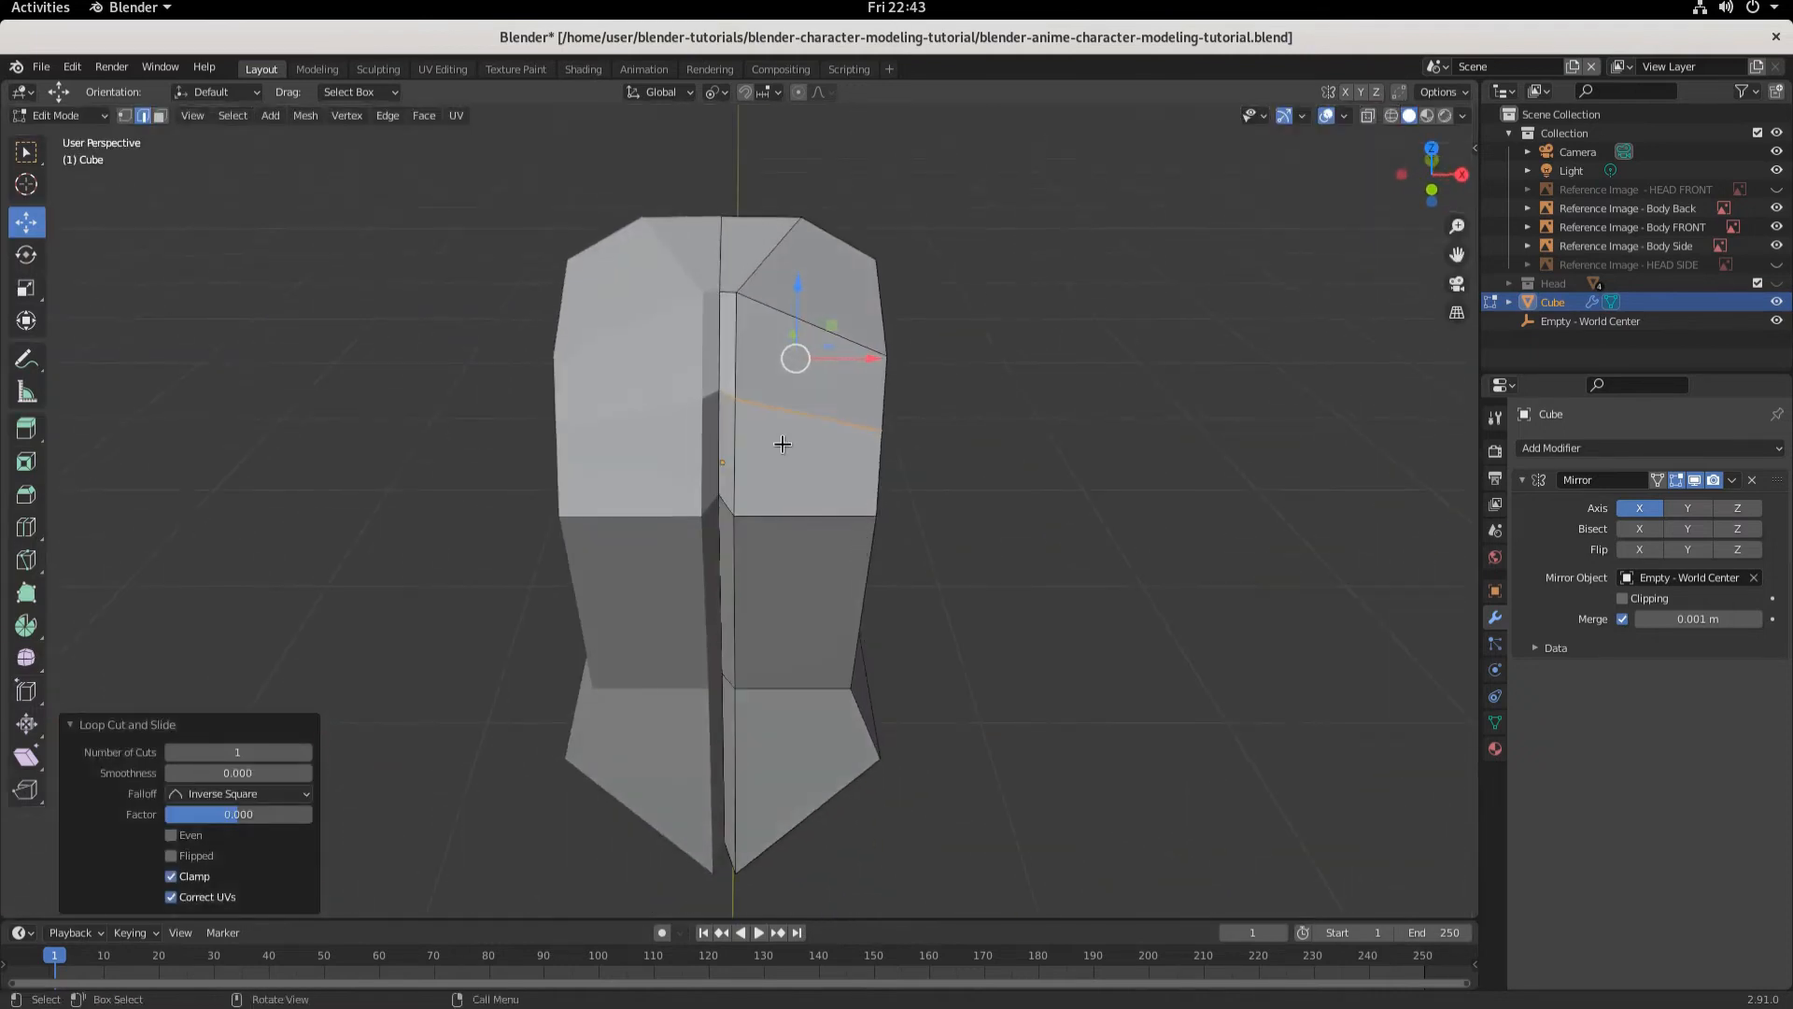
middle_drag(901, 441, 744, 434)
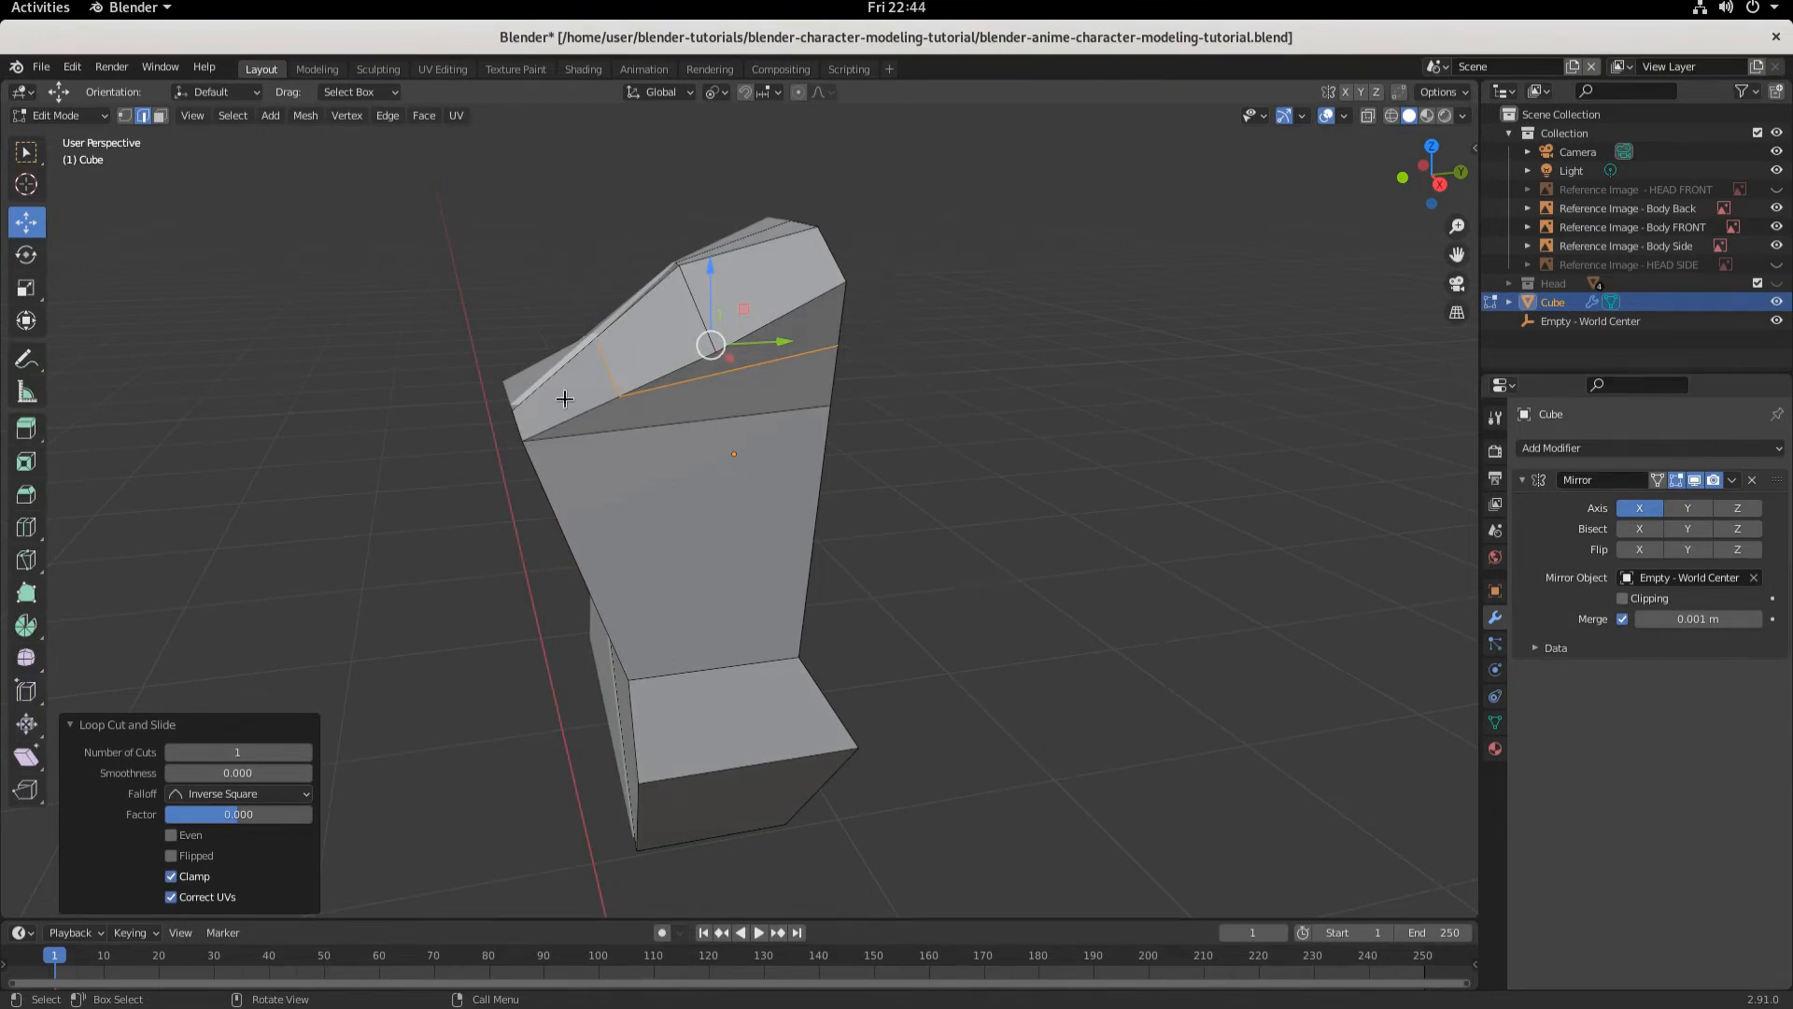
middle_drag(654, 388, 723, 476)
middle_drag(853, 513, 773, 463)
key(KP_1)
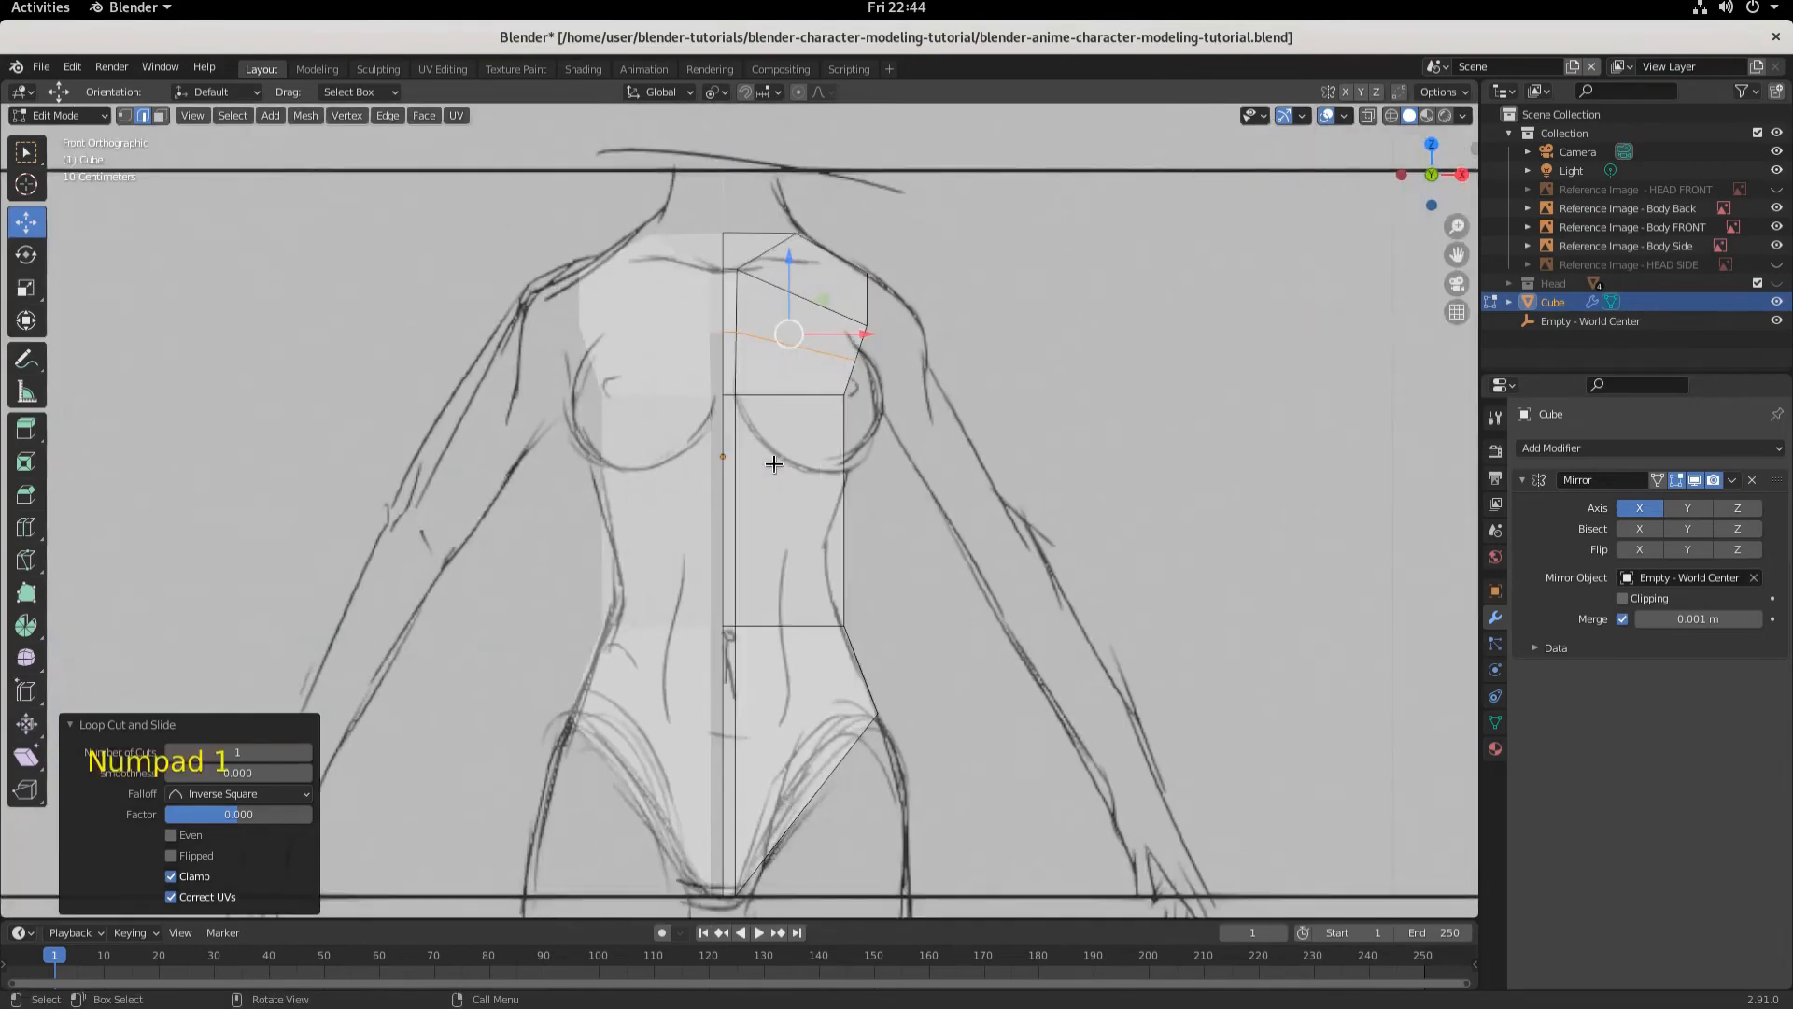
key(KP_3)
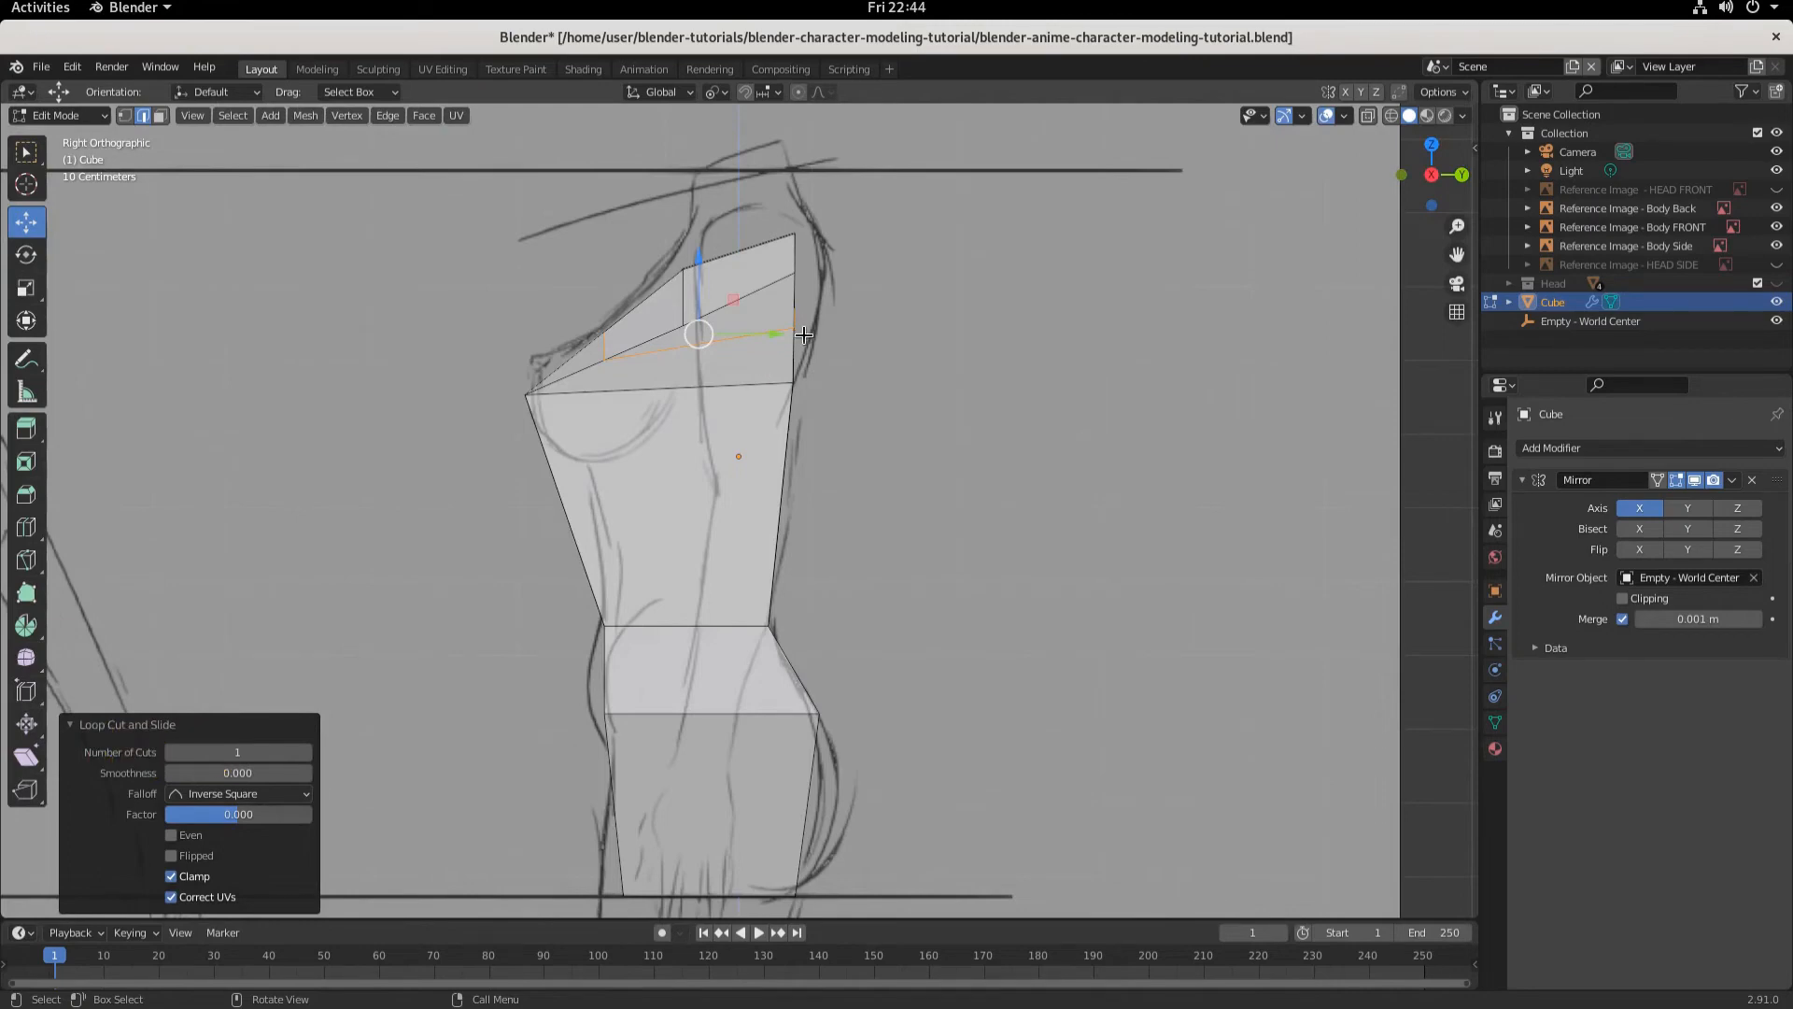
key(KP_1)
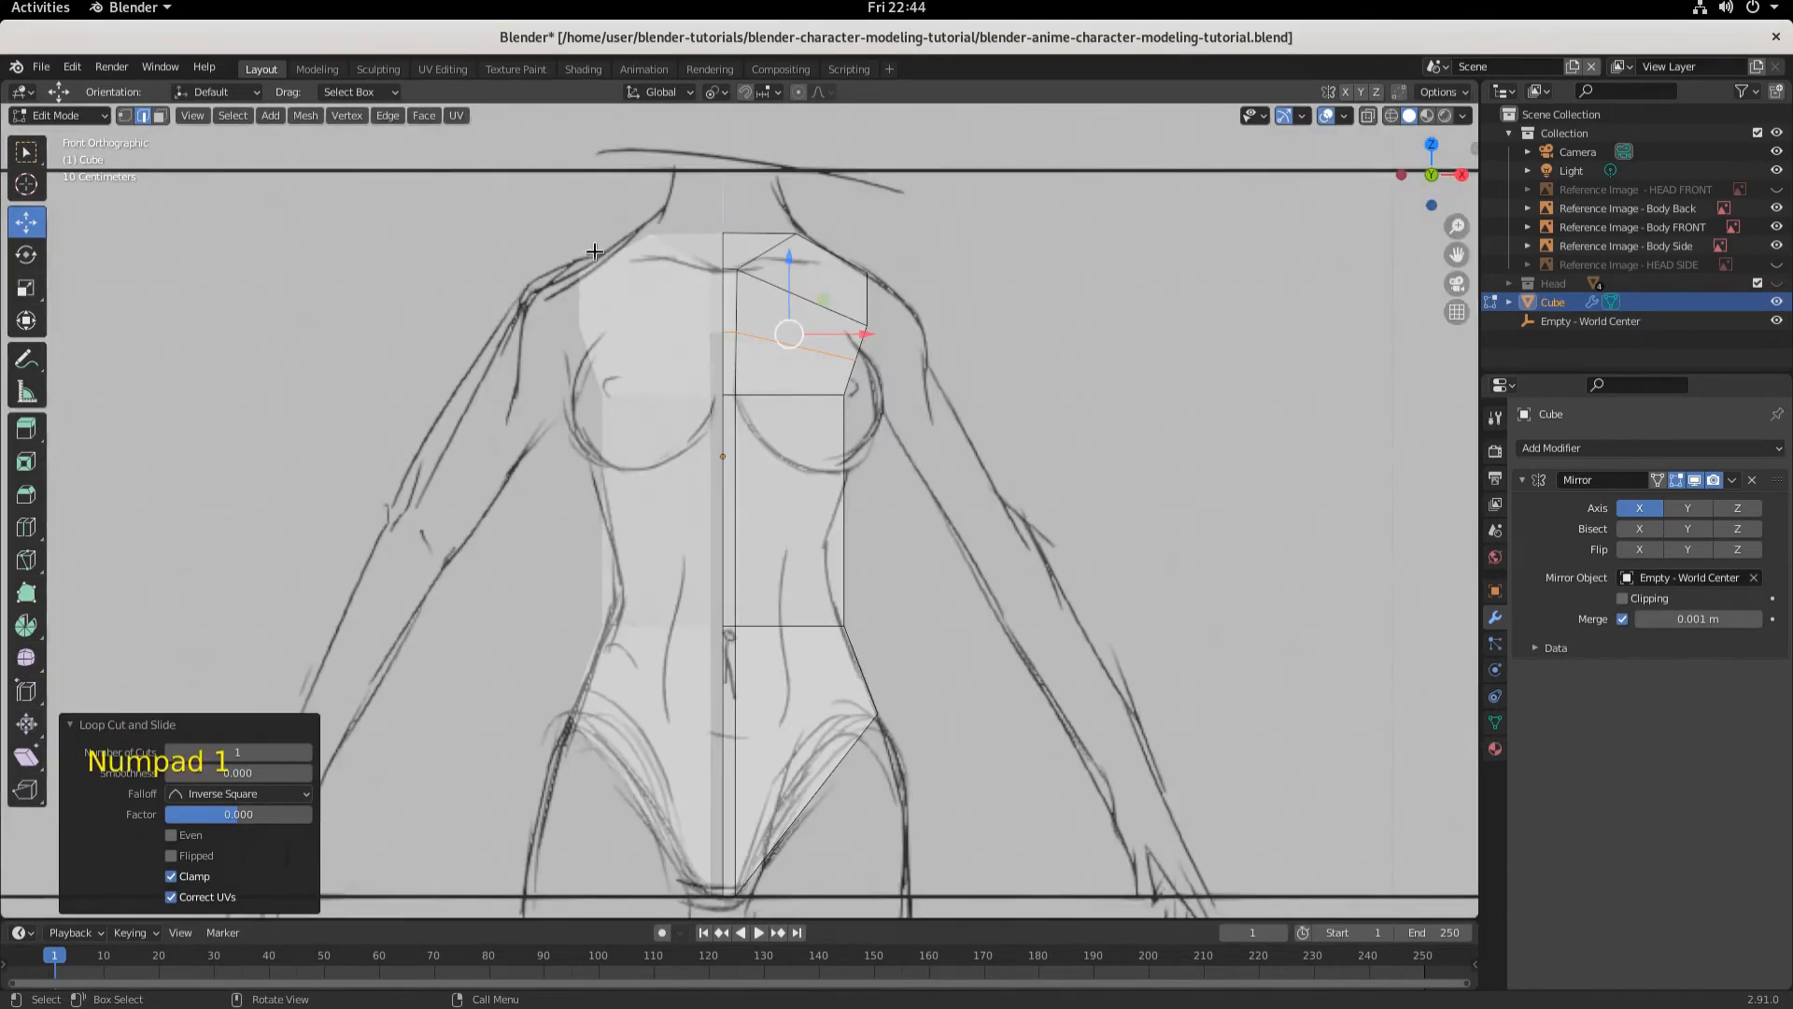
- Move the outer front vertex of the new loop about 0.039 m inward along X and raise it about 0.032 m along Z
click(124, 115)
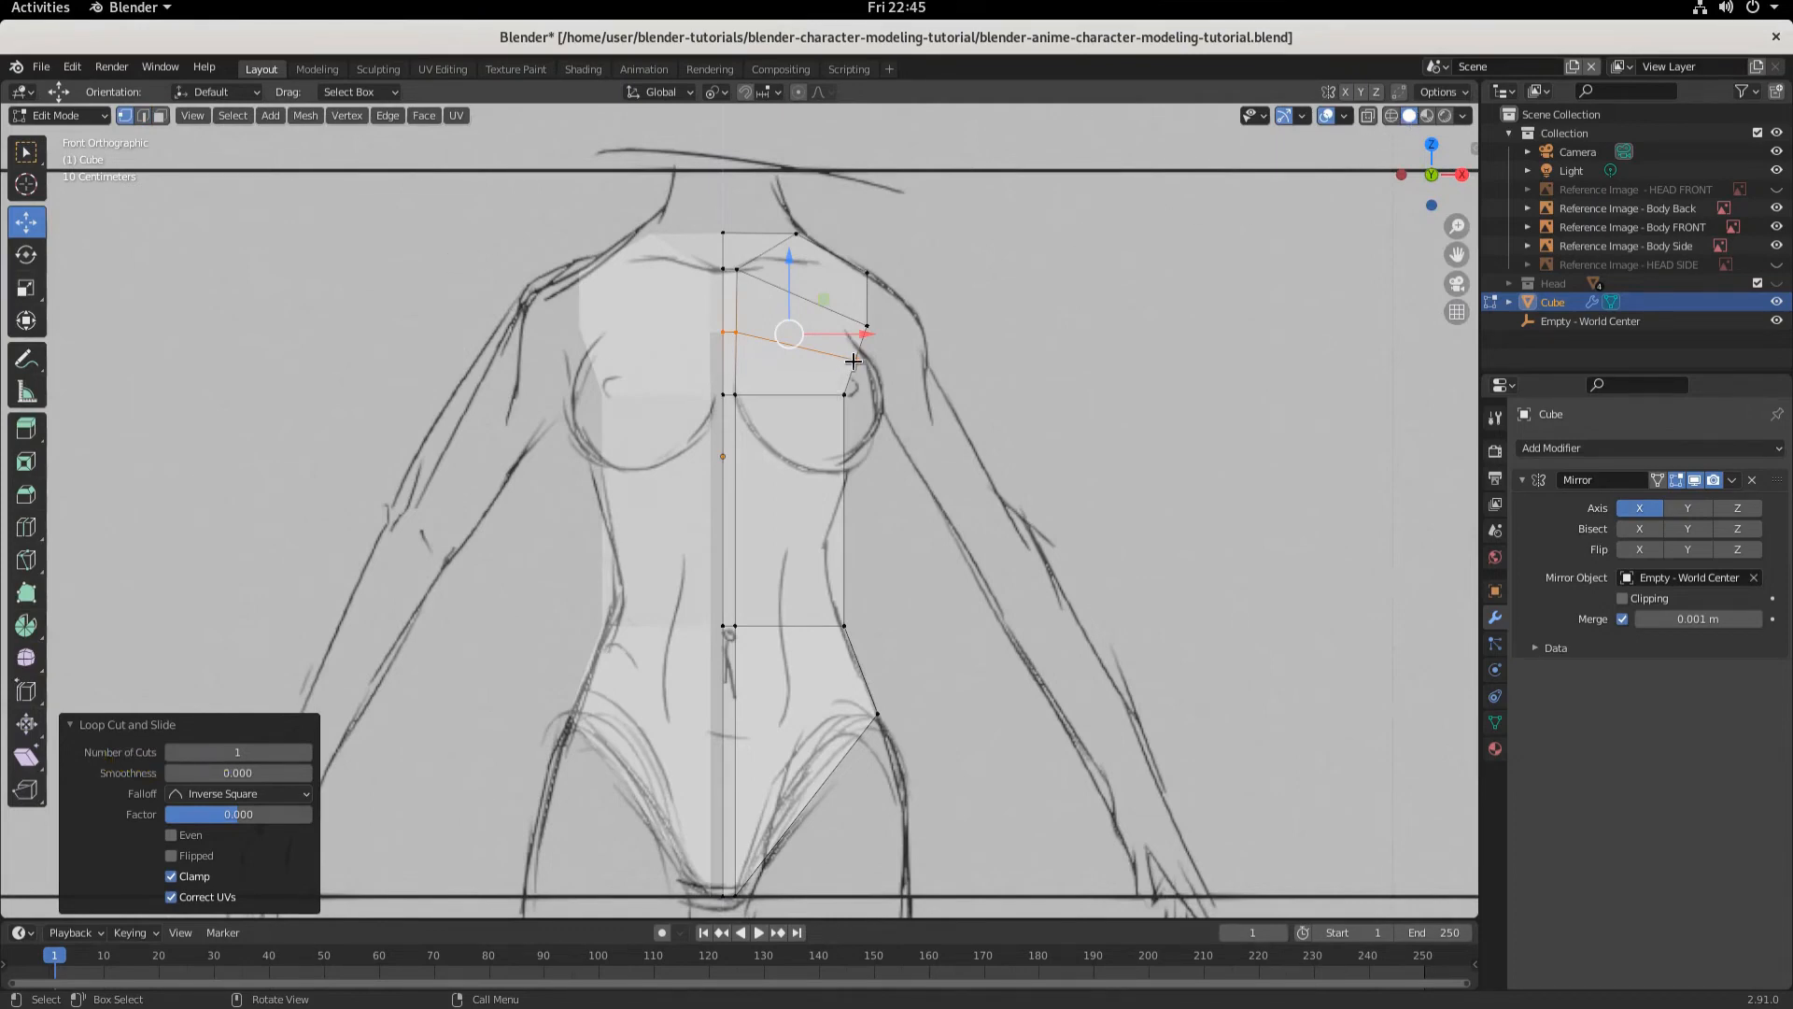
key(g)
key(x)
click(895, 359)
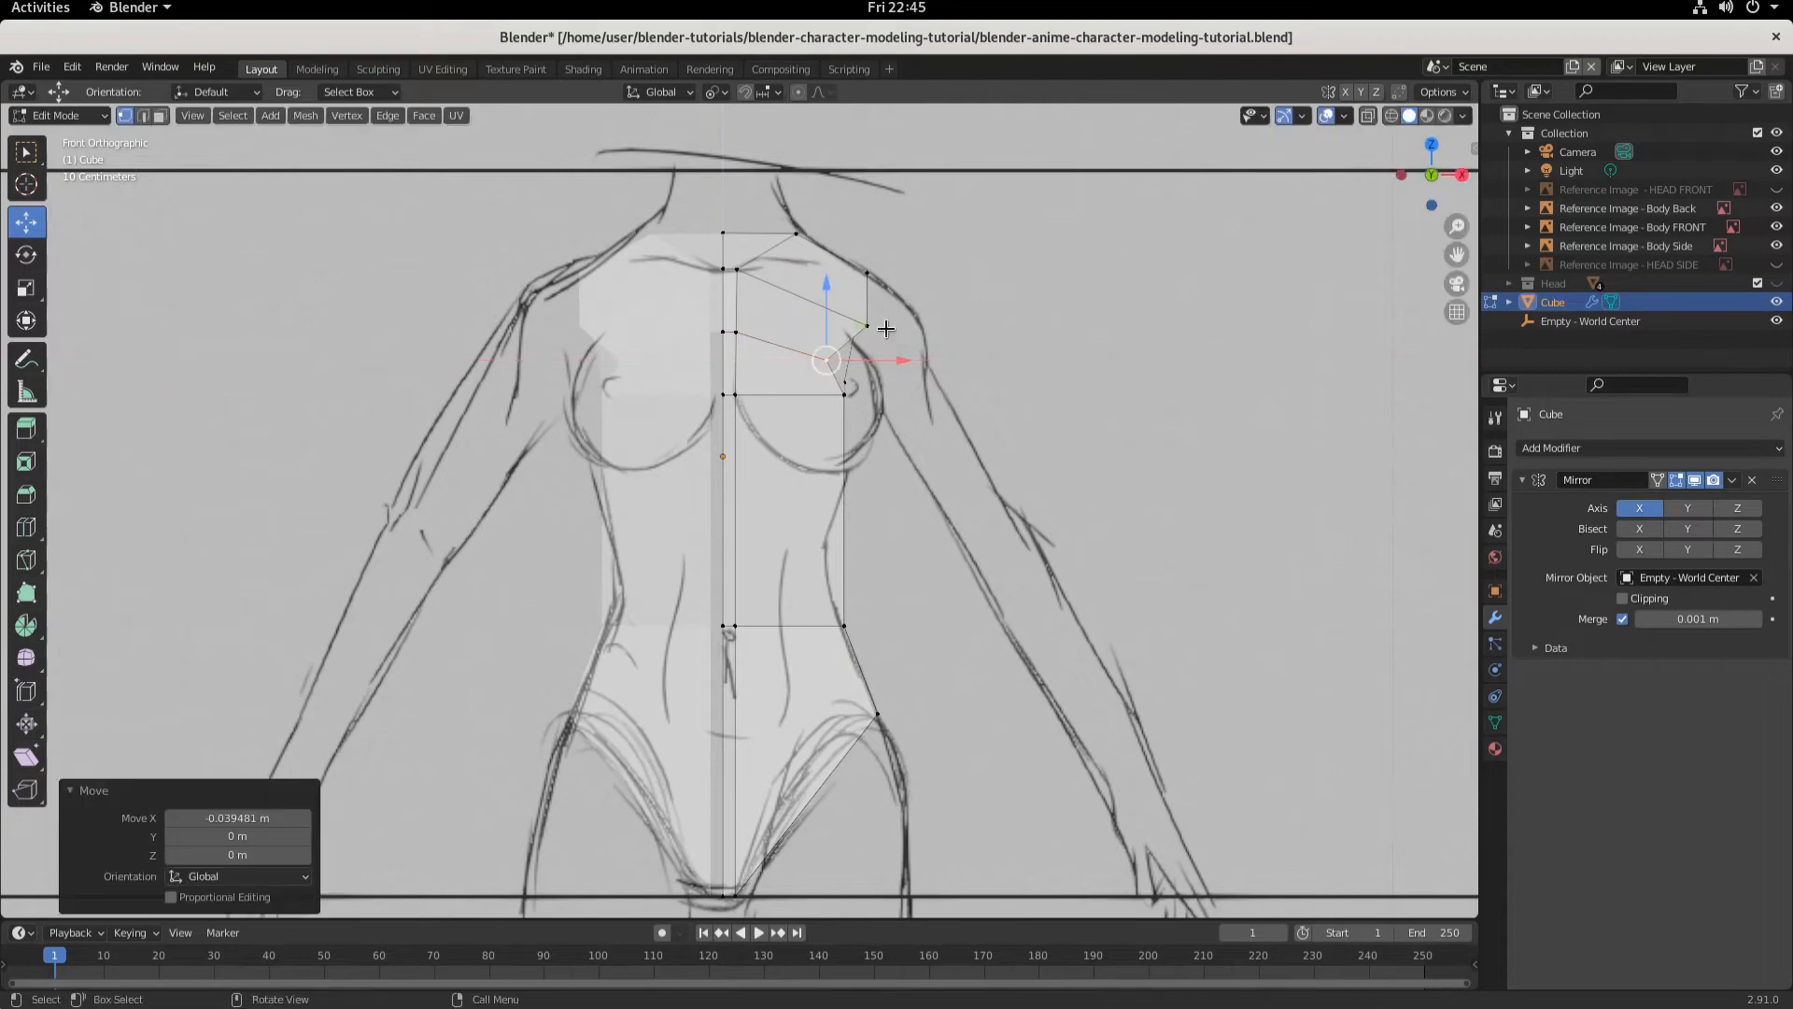
key(g)
key(z)
click(827, 256)
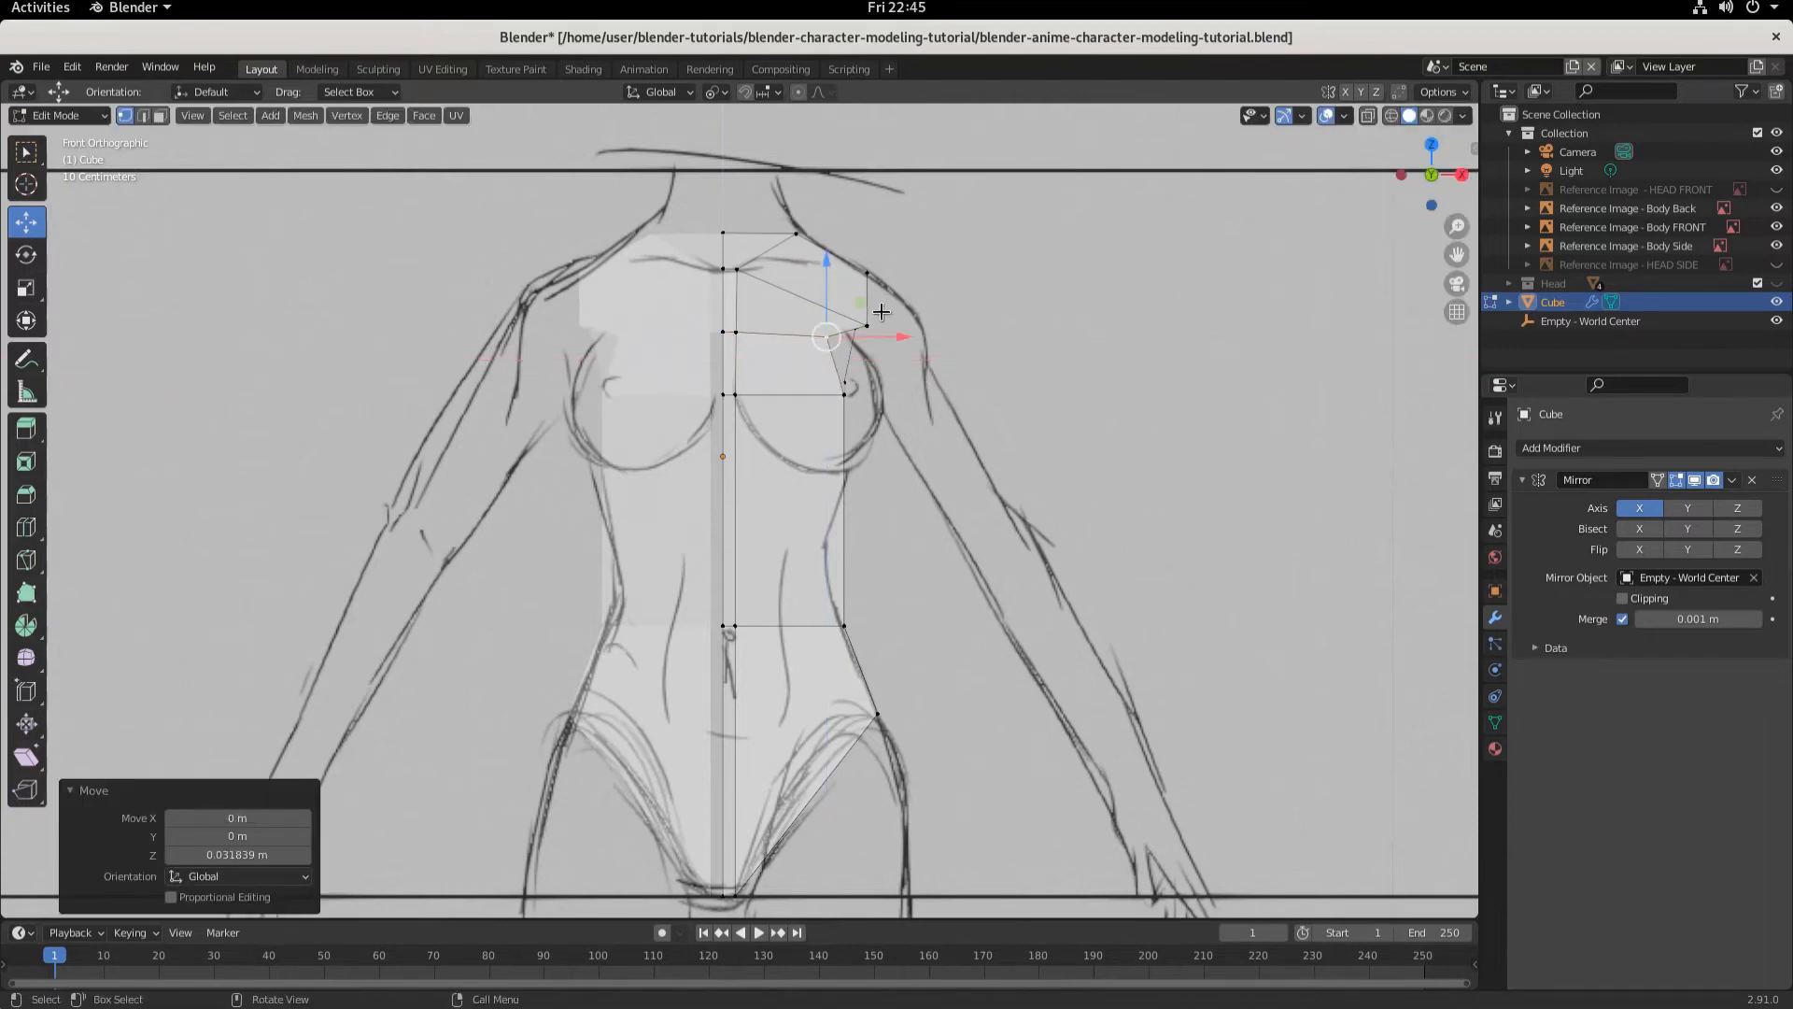
- Move the outer front vertex above the new loop about 0.053 m inward along X and raise it along Z
key(g)
key(x)
click(841, 304)
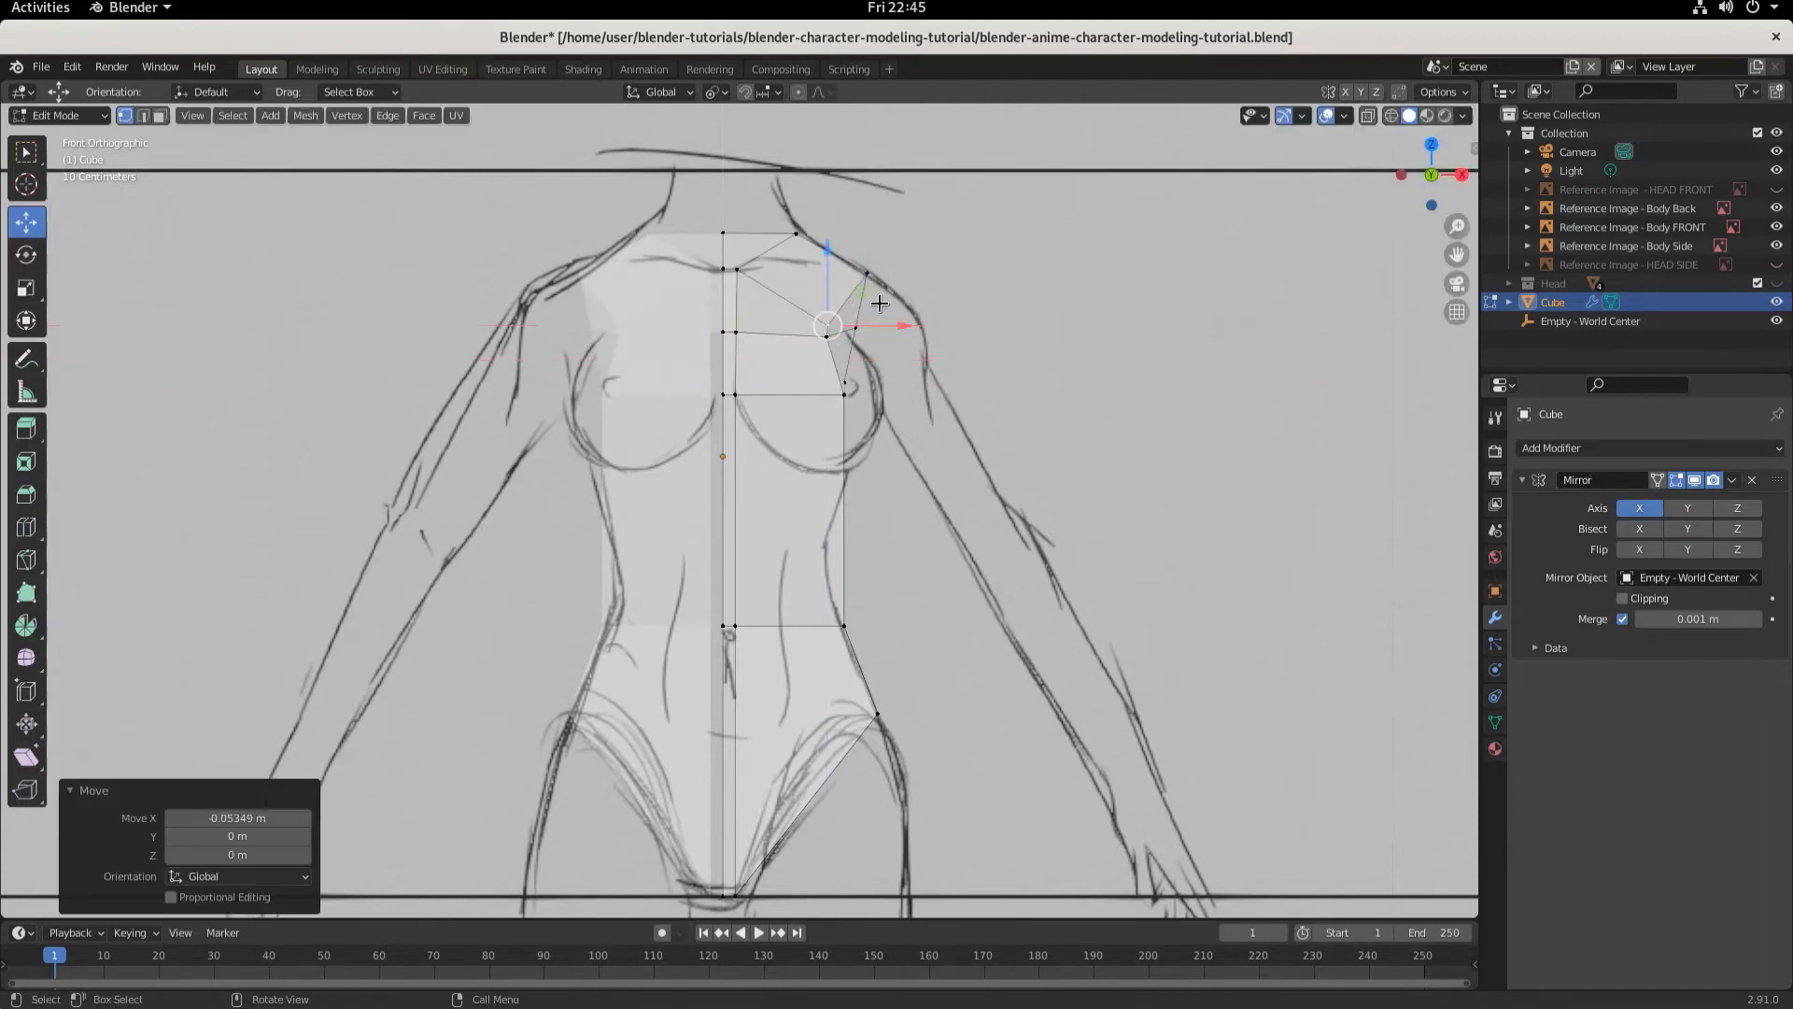
drag(824, 246, 822, 218)
- Shift the new loop's outer front vertex slightly outward along X, and the vertex above it further outward toward the shoulder outline
click(830, 337)
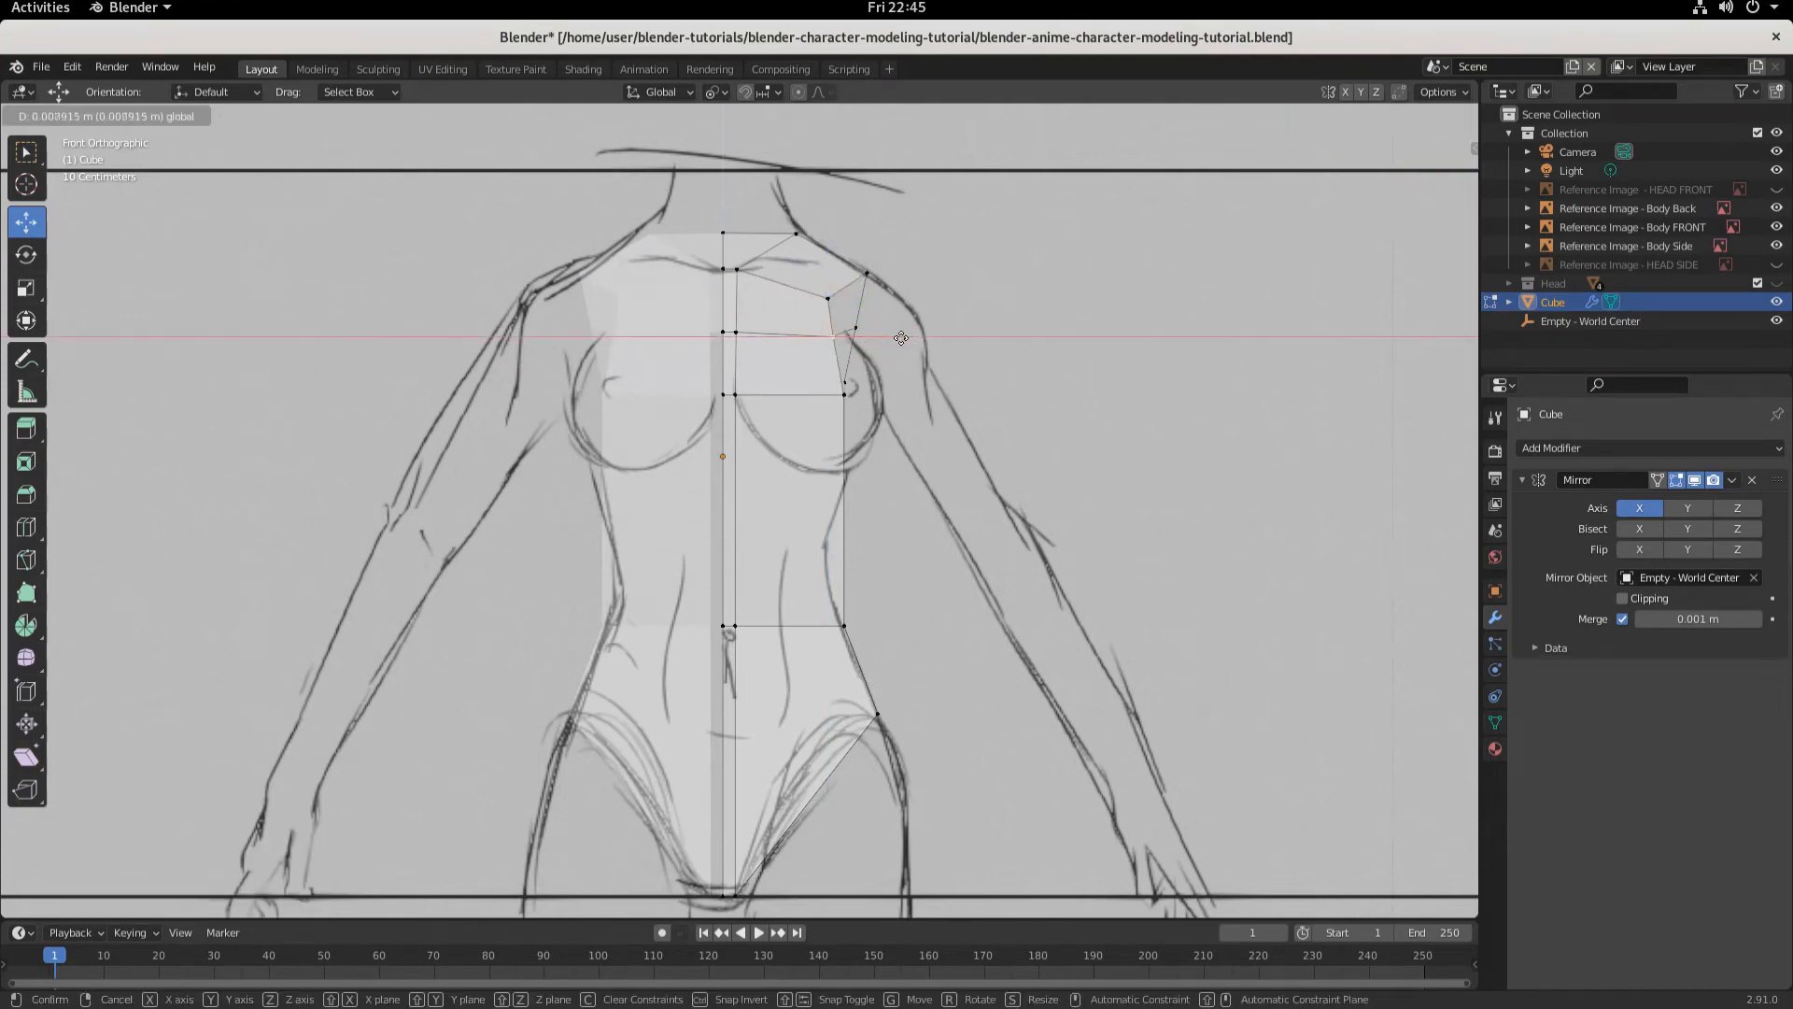
drag(900, 339, 906, 338)
click(826, 296)
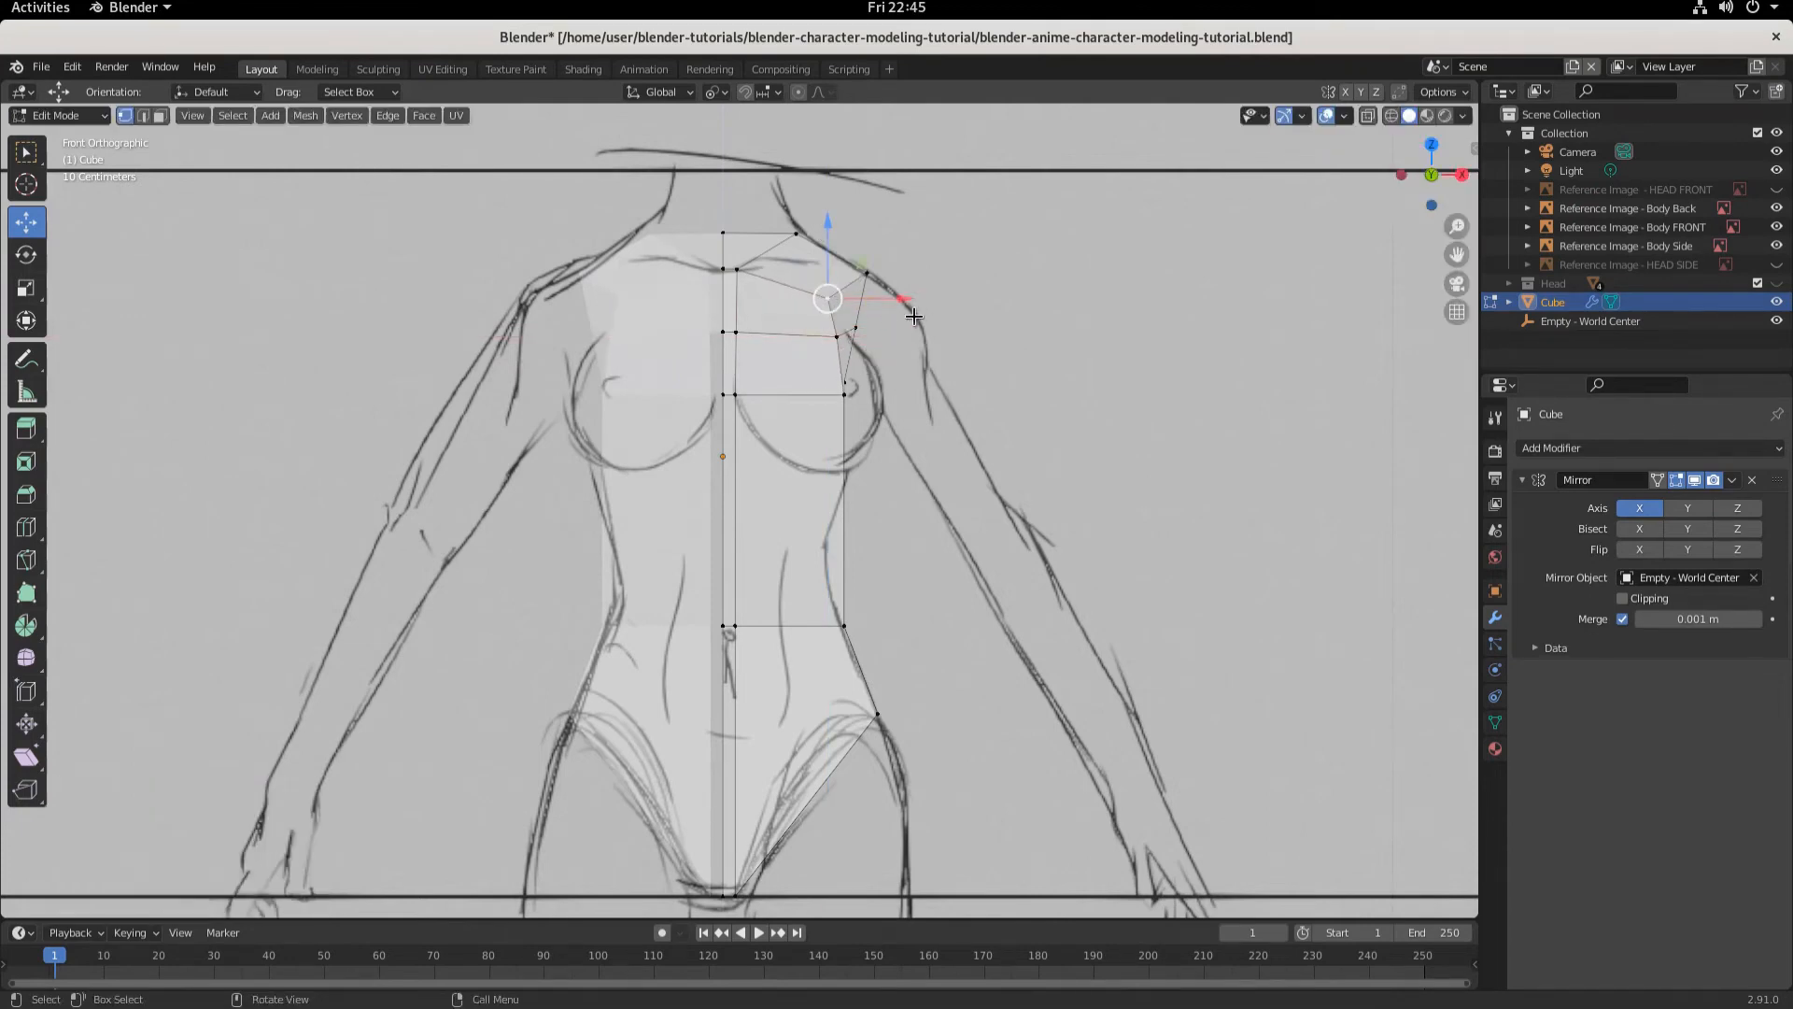
drag(895, 296, 963, 276)
- Move the outer shoulder vertex about 0.023 m outward along X and lower it about 0.015 m along Z
click(867, 273)
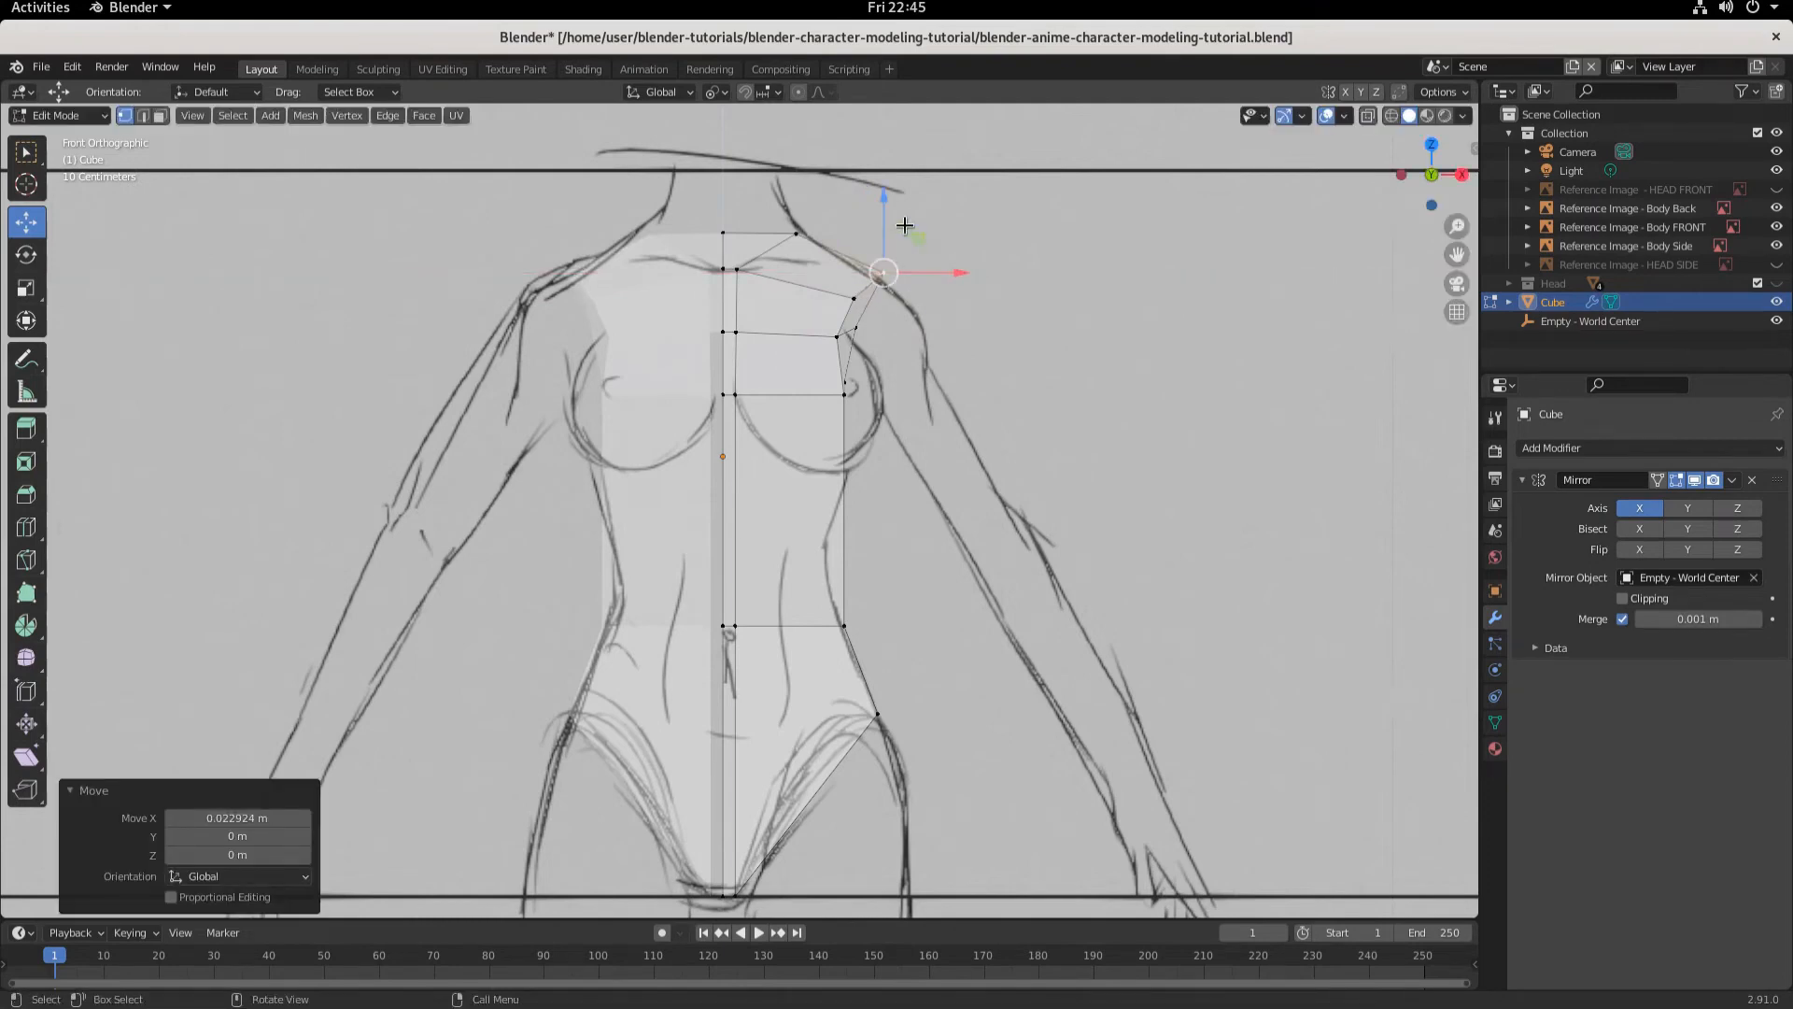
drag(884, 211, 885, 224)
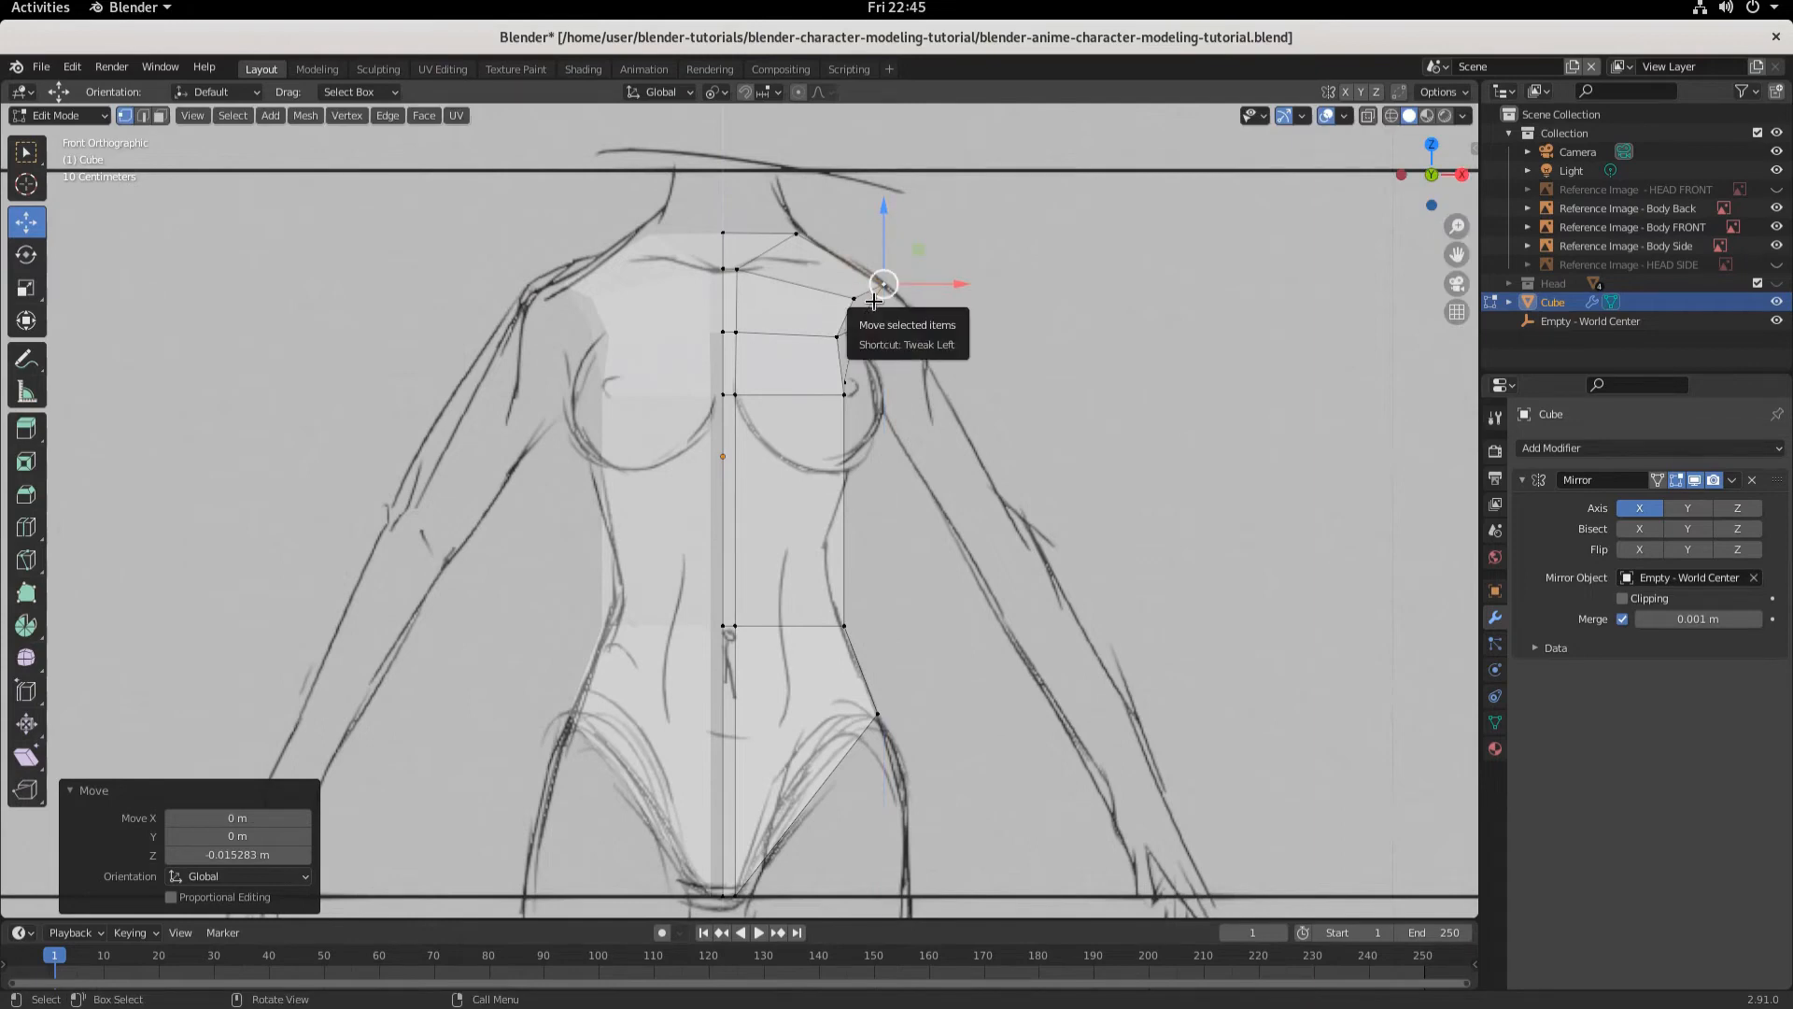
- Using wireframe in the side view, move the outer shoulder vertex and the back vertex below it backward along Y and about 0.043 m up
key(KP_3)
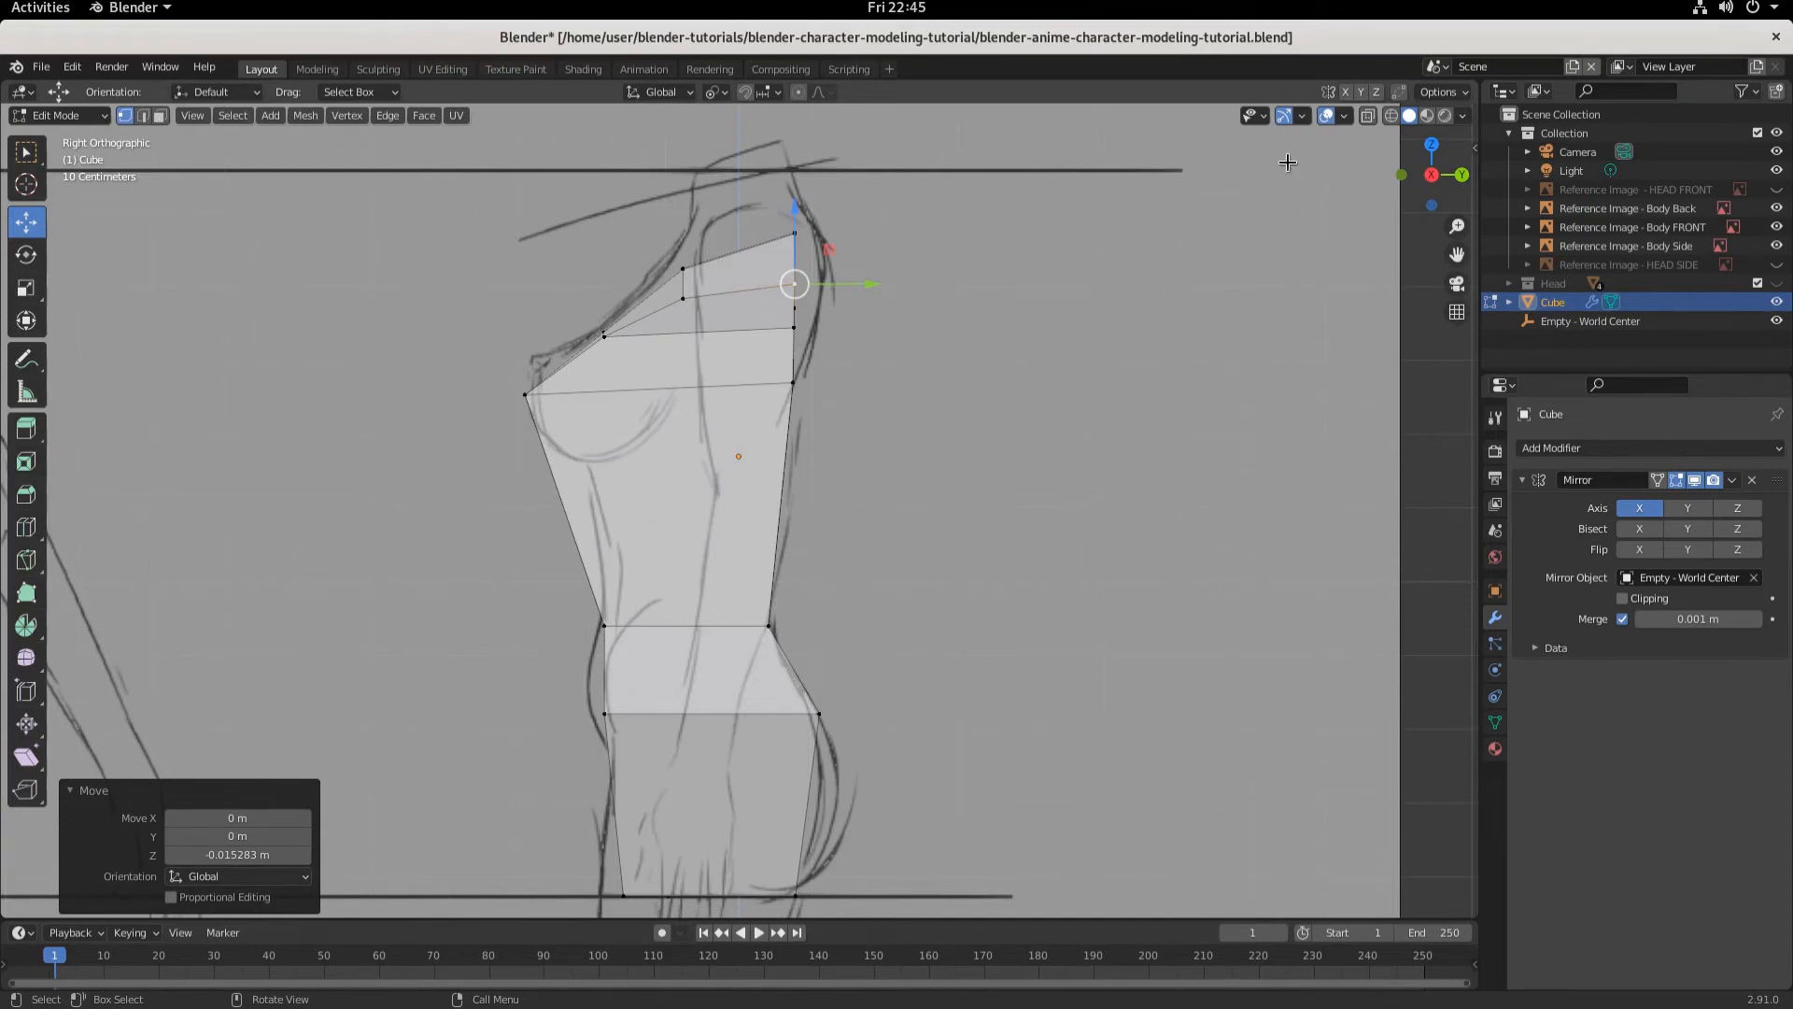
click(1389, 117)
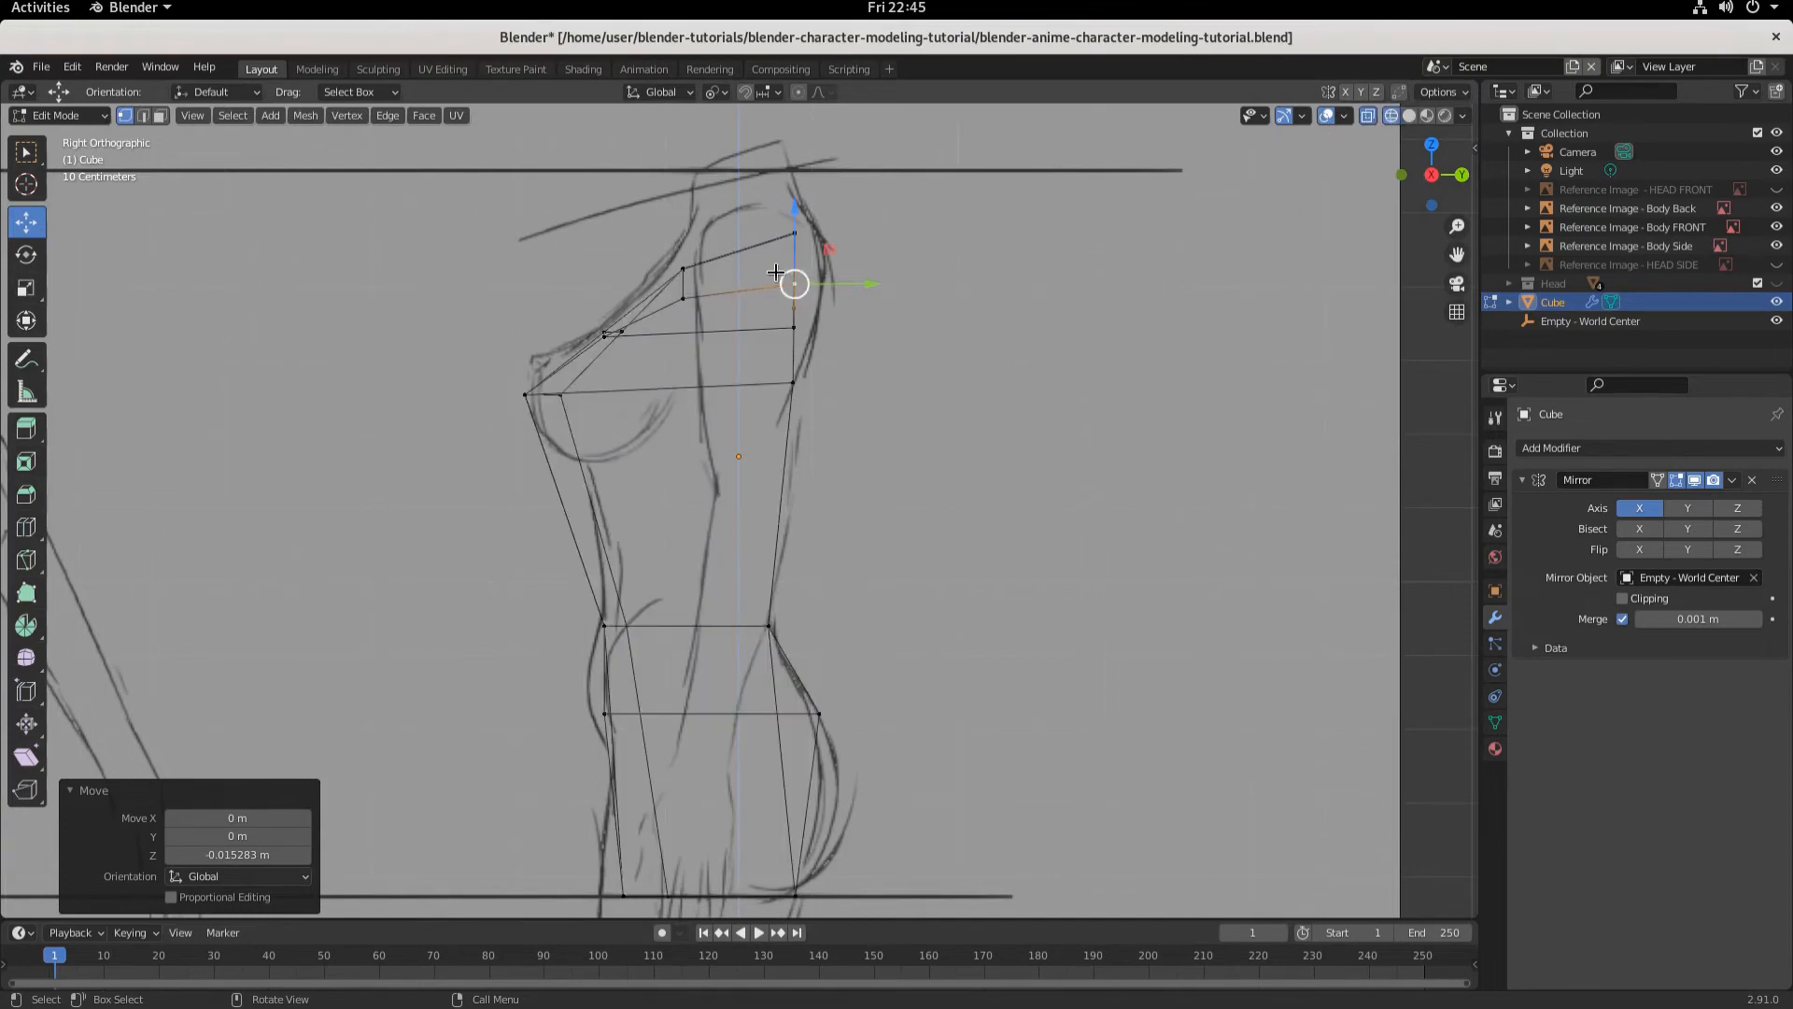
shift+click(796, 328)
drag(873, 304, 893, 291)
drag(822, 228, 852, 198)
click(1409, 116)
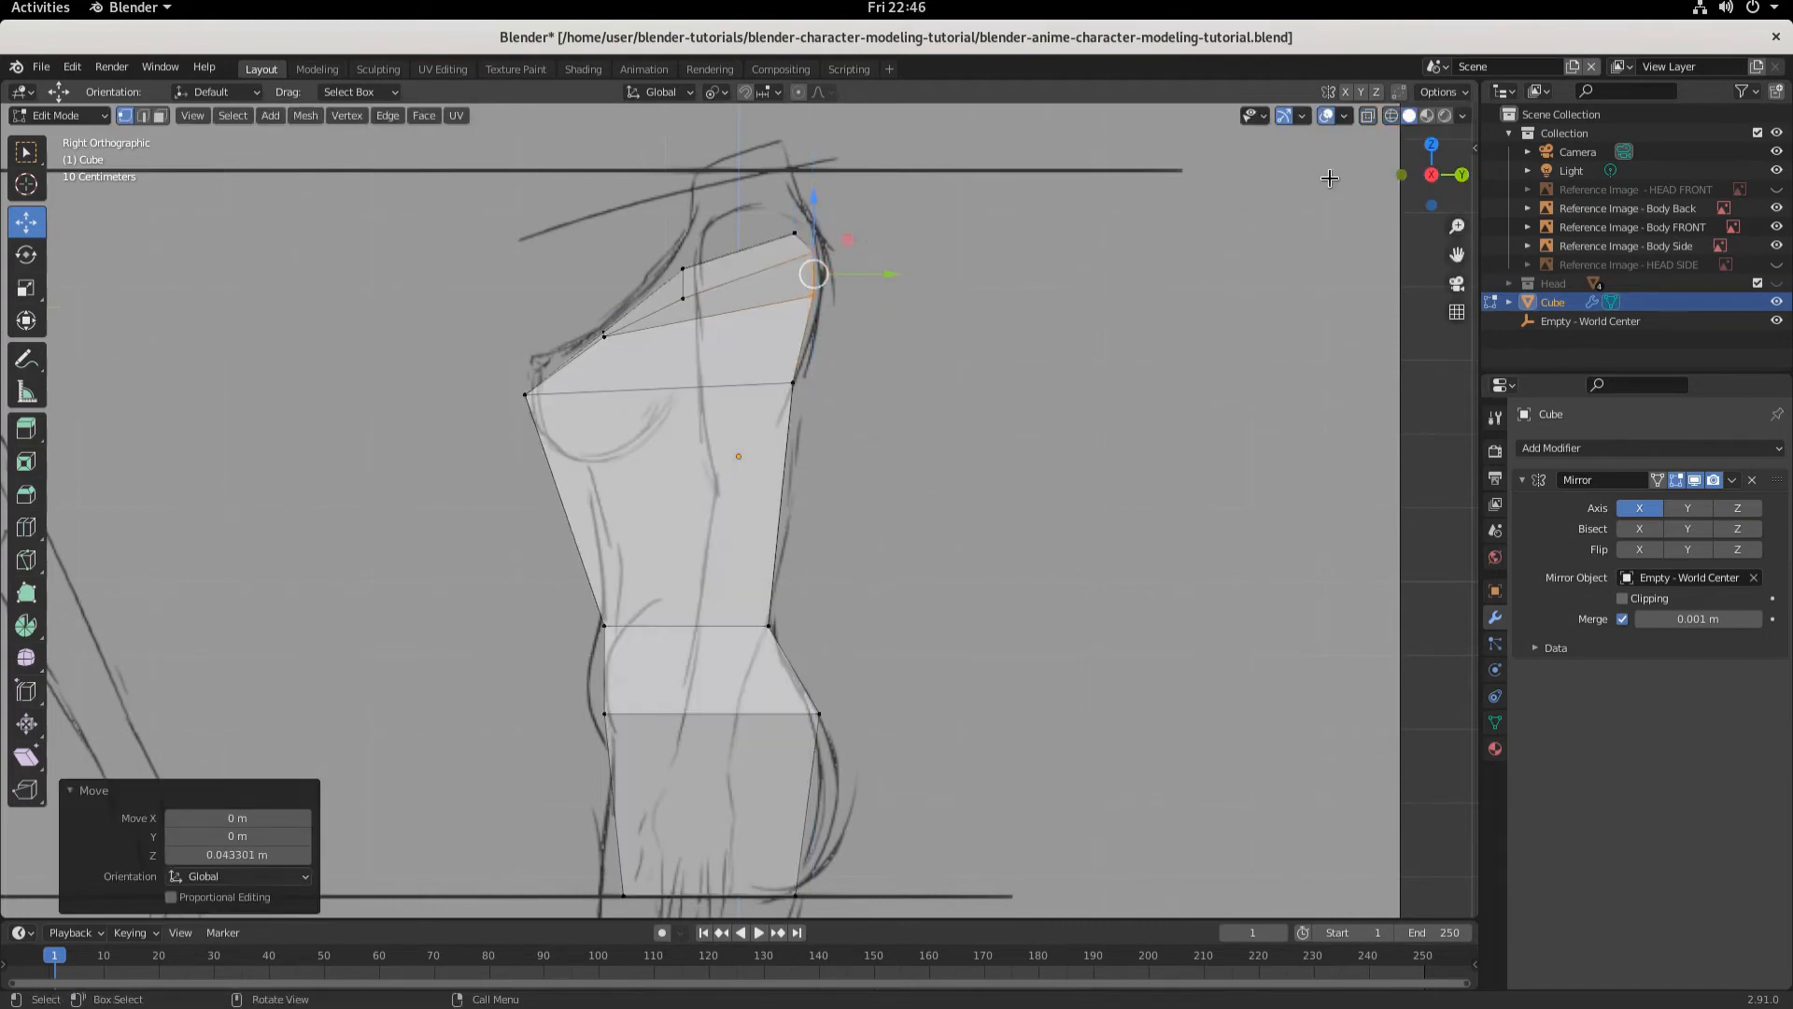
- Move the upper back geometry beside the centre gap about 0.015 m backward along Y and about 0.005 m up along Z
mouse_move(1122, 373)
middle_down()
mouse_move(941, 426)
mouse_move(1087, 413)
middle_up()
key(KP_3)
mouse_move(781, 289)
middle_down()
mouse_move(869, 396)
mouse_move(777, 289)
middle_up()
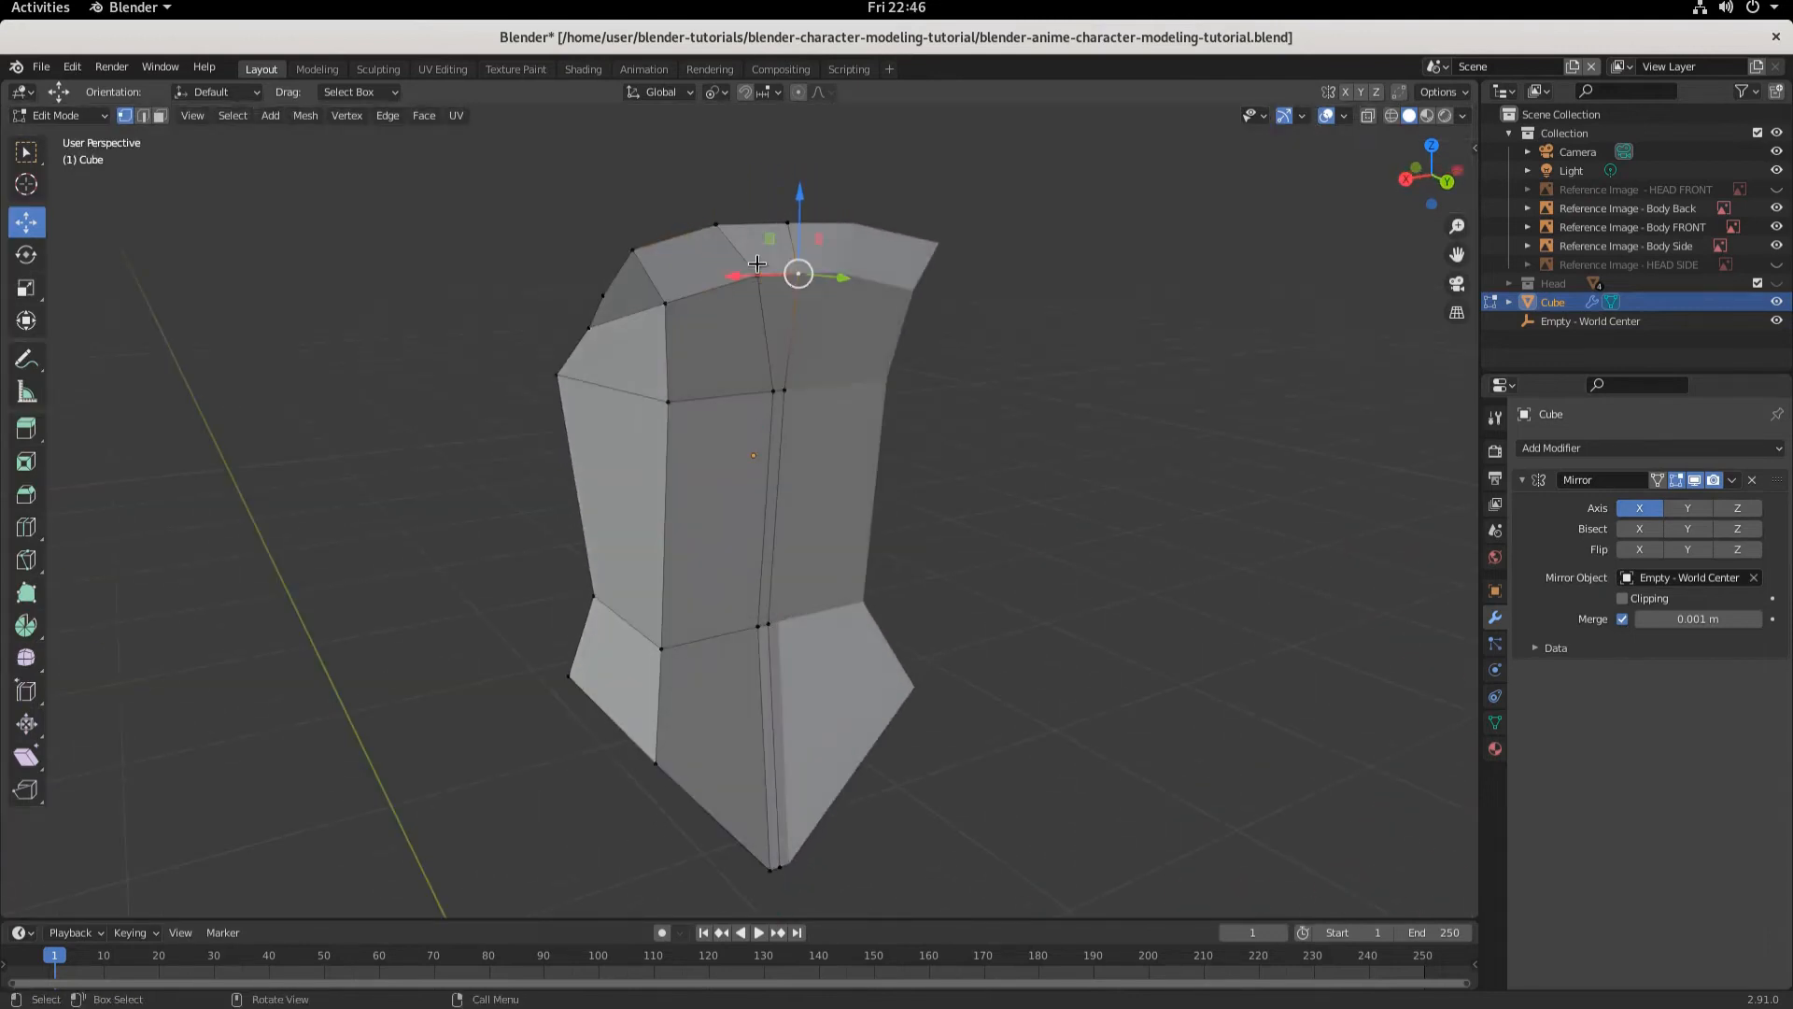
click(757, 264)
key(KP_3)
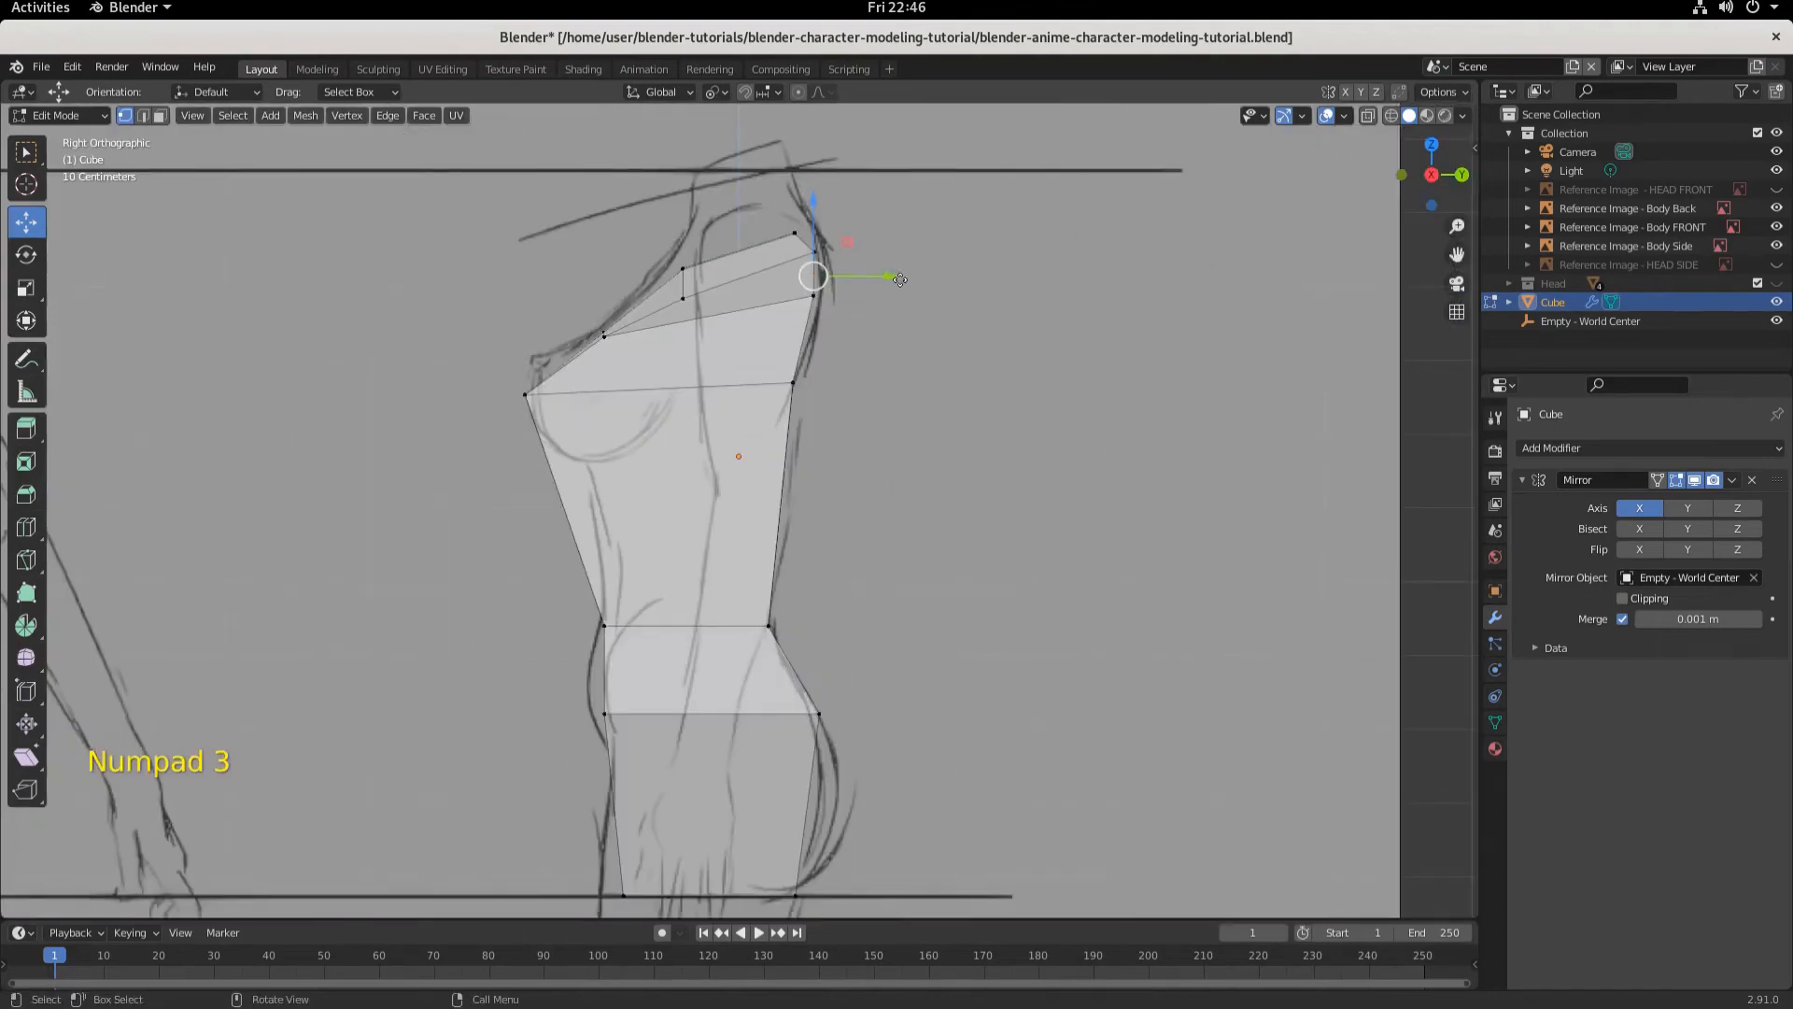
mouse_move(900, 280)
mouse_down()
mouse_move(976, 279)
mouse_move(909, 269)
mouse_up()
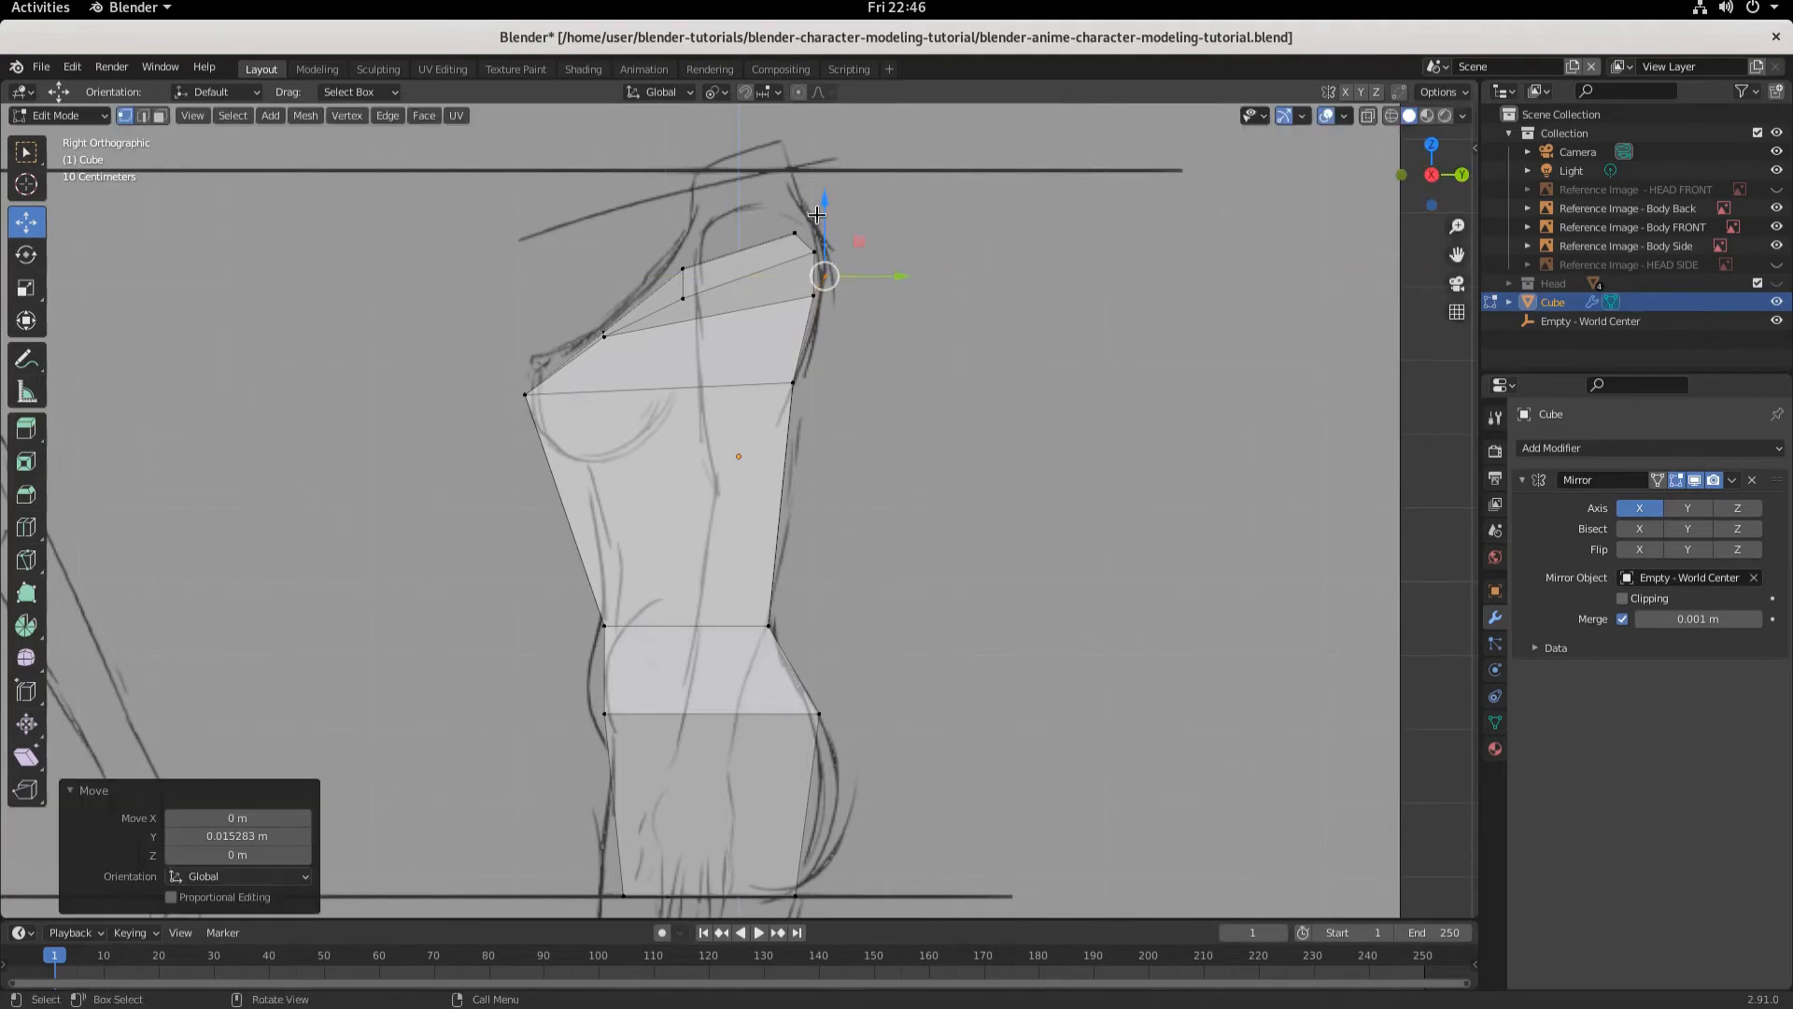
drag(817, 215, 847, 262)
- Add one centred vertical loop cut down the torso's side, from the shoulder to the crotch
key(KP_1)
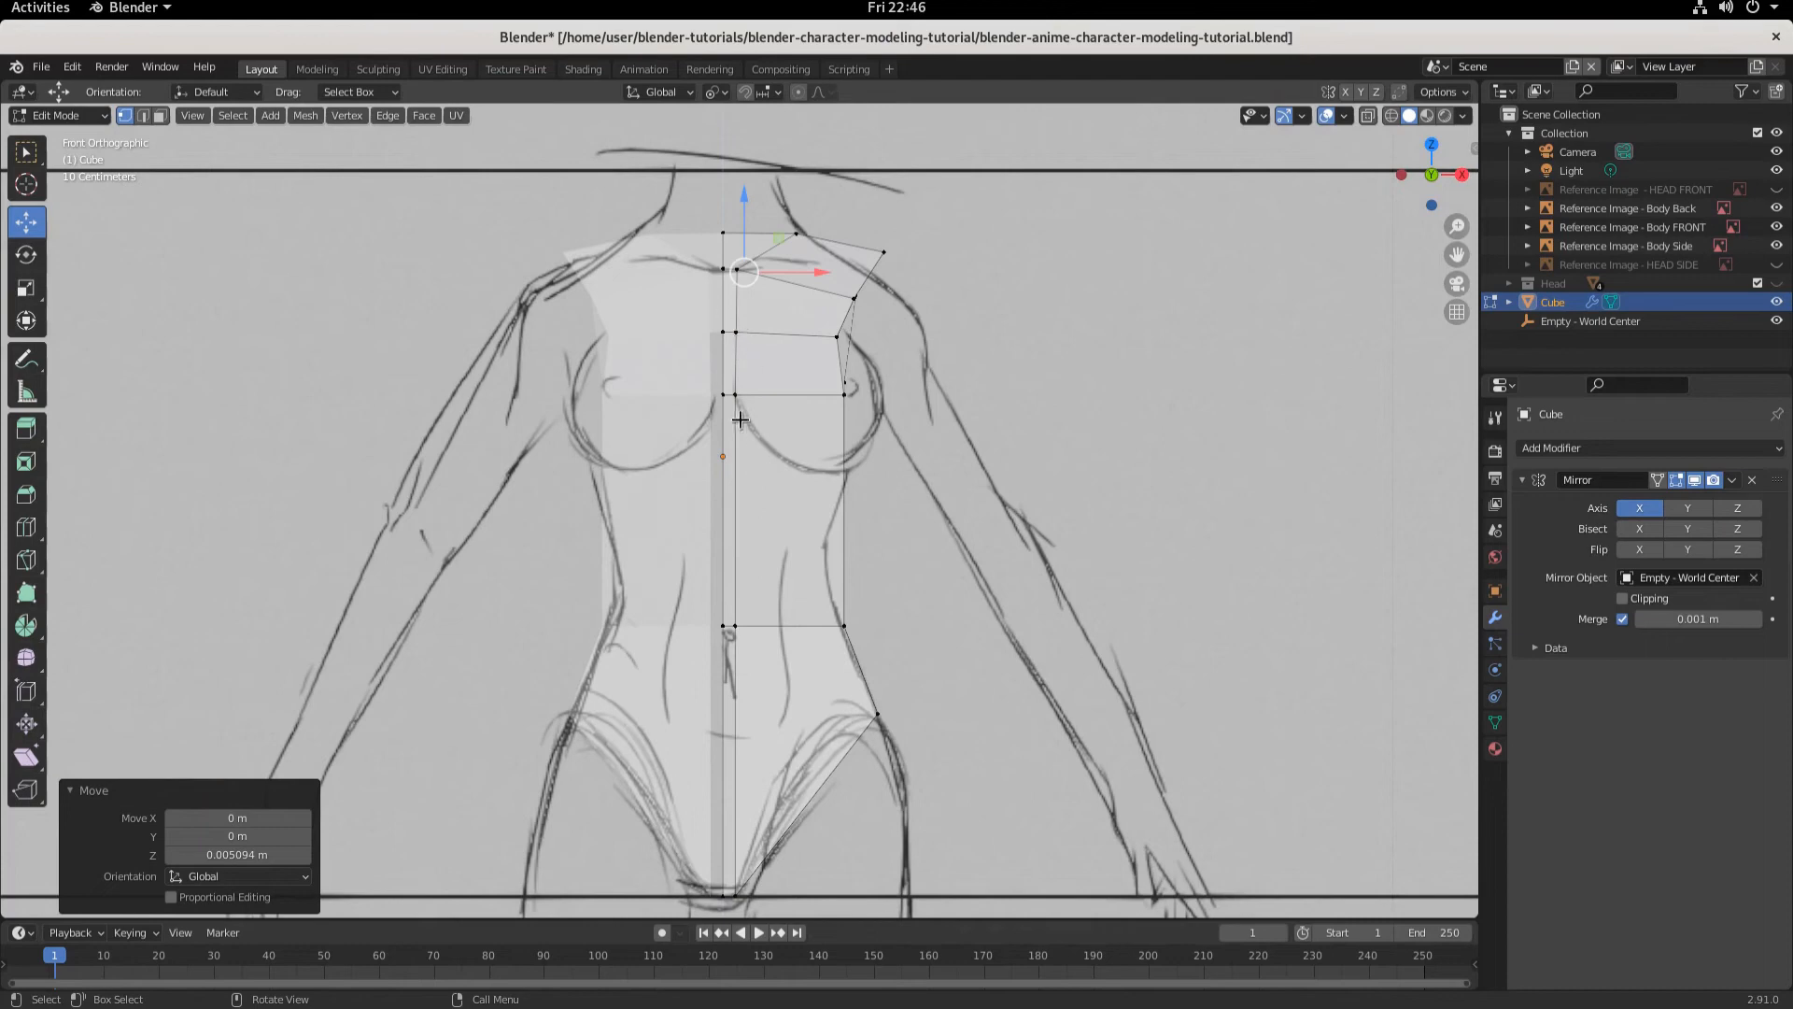
key(KP_3)
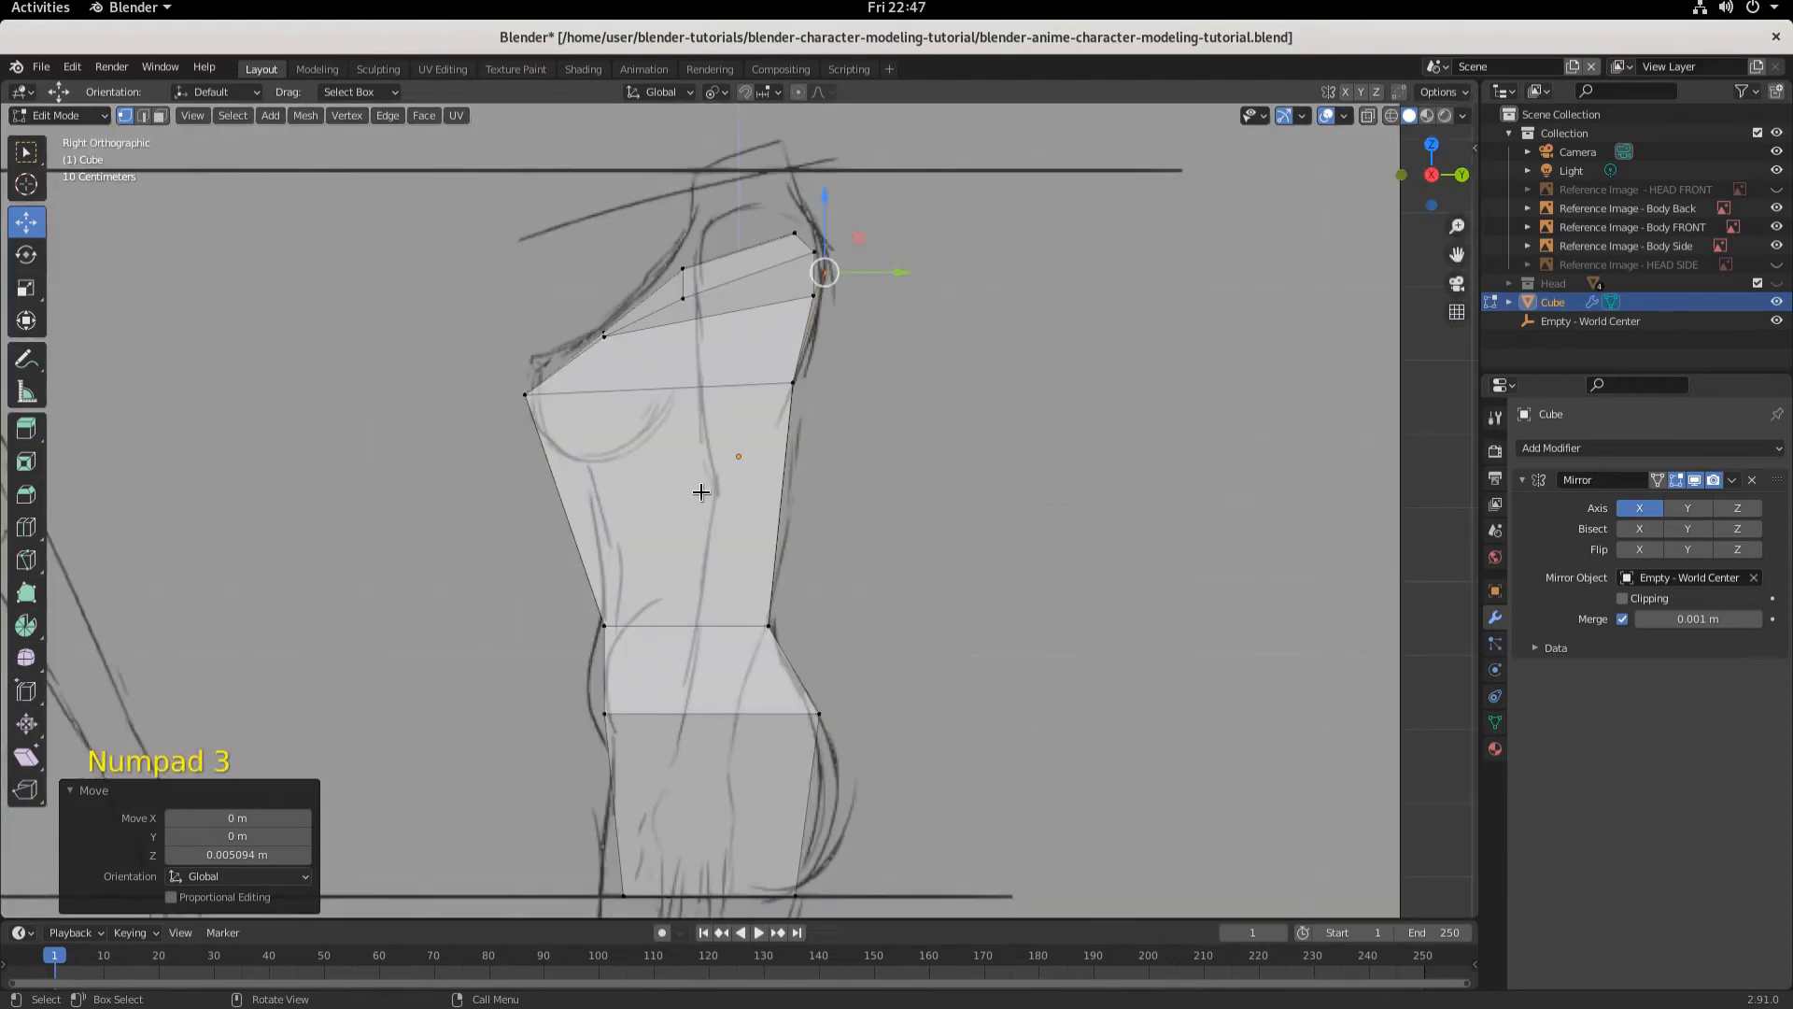
scroll(701, 501, down, 1)
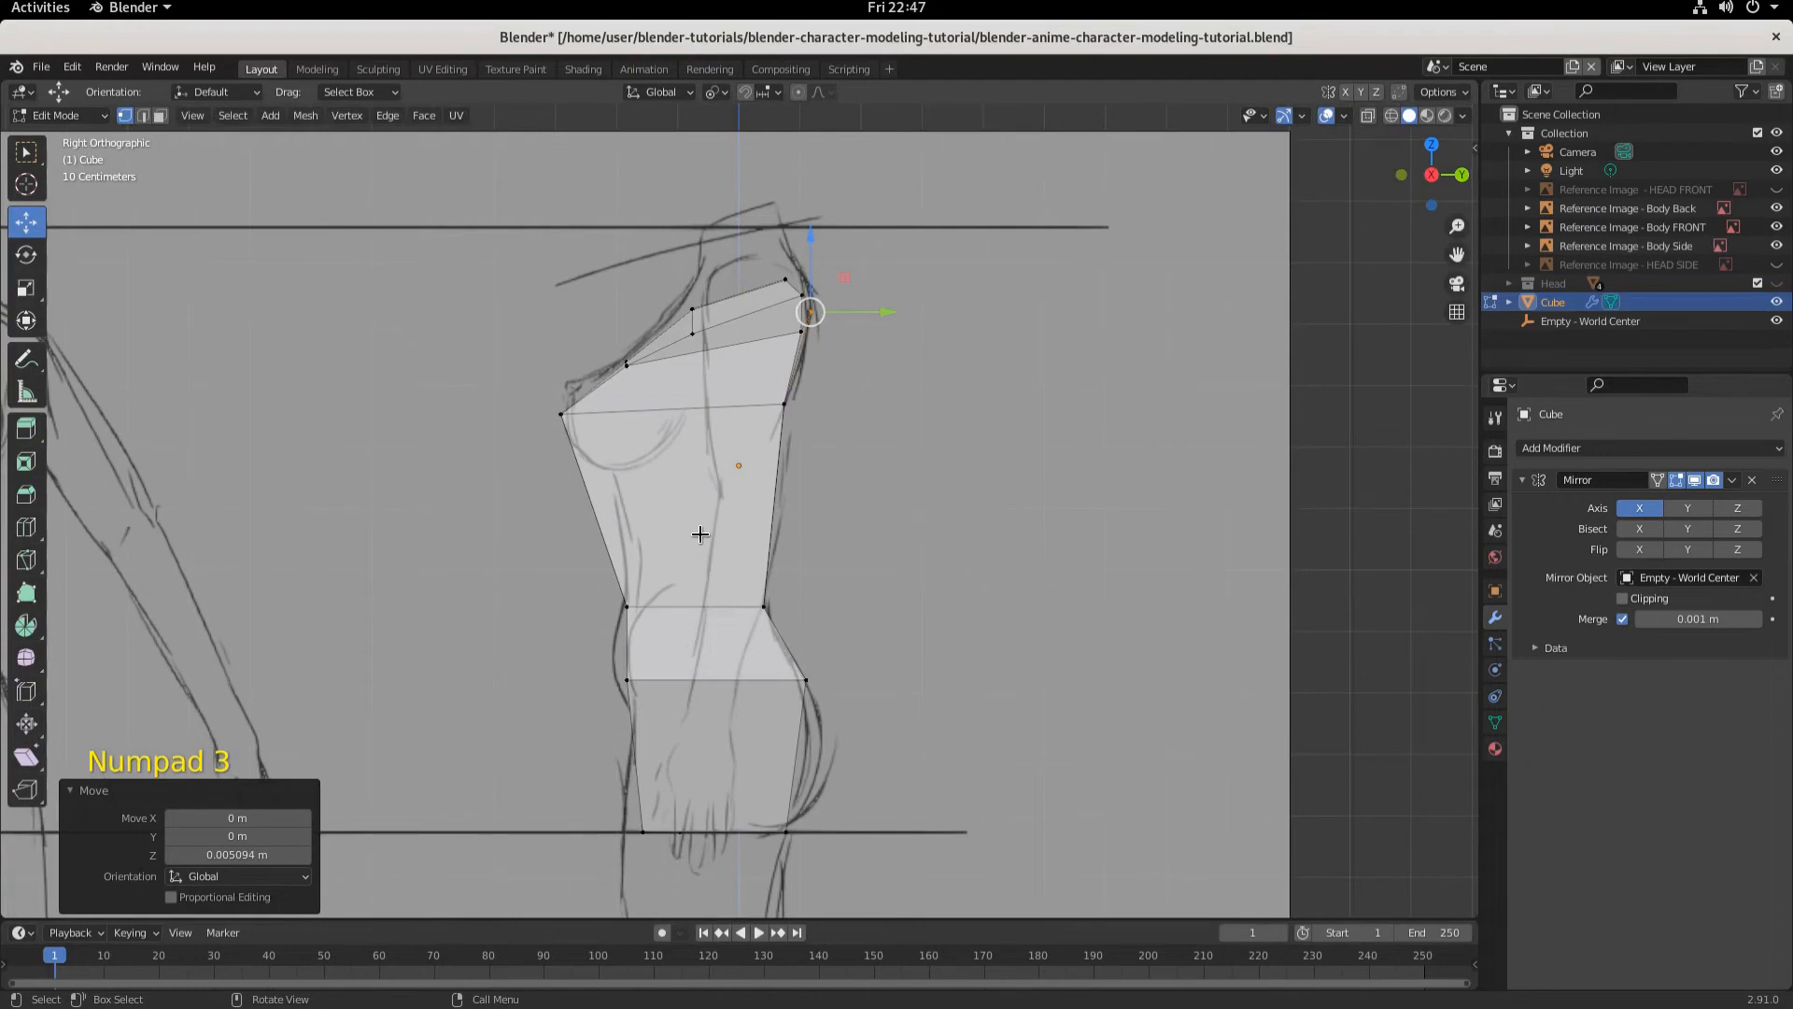
key(ctrl)
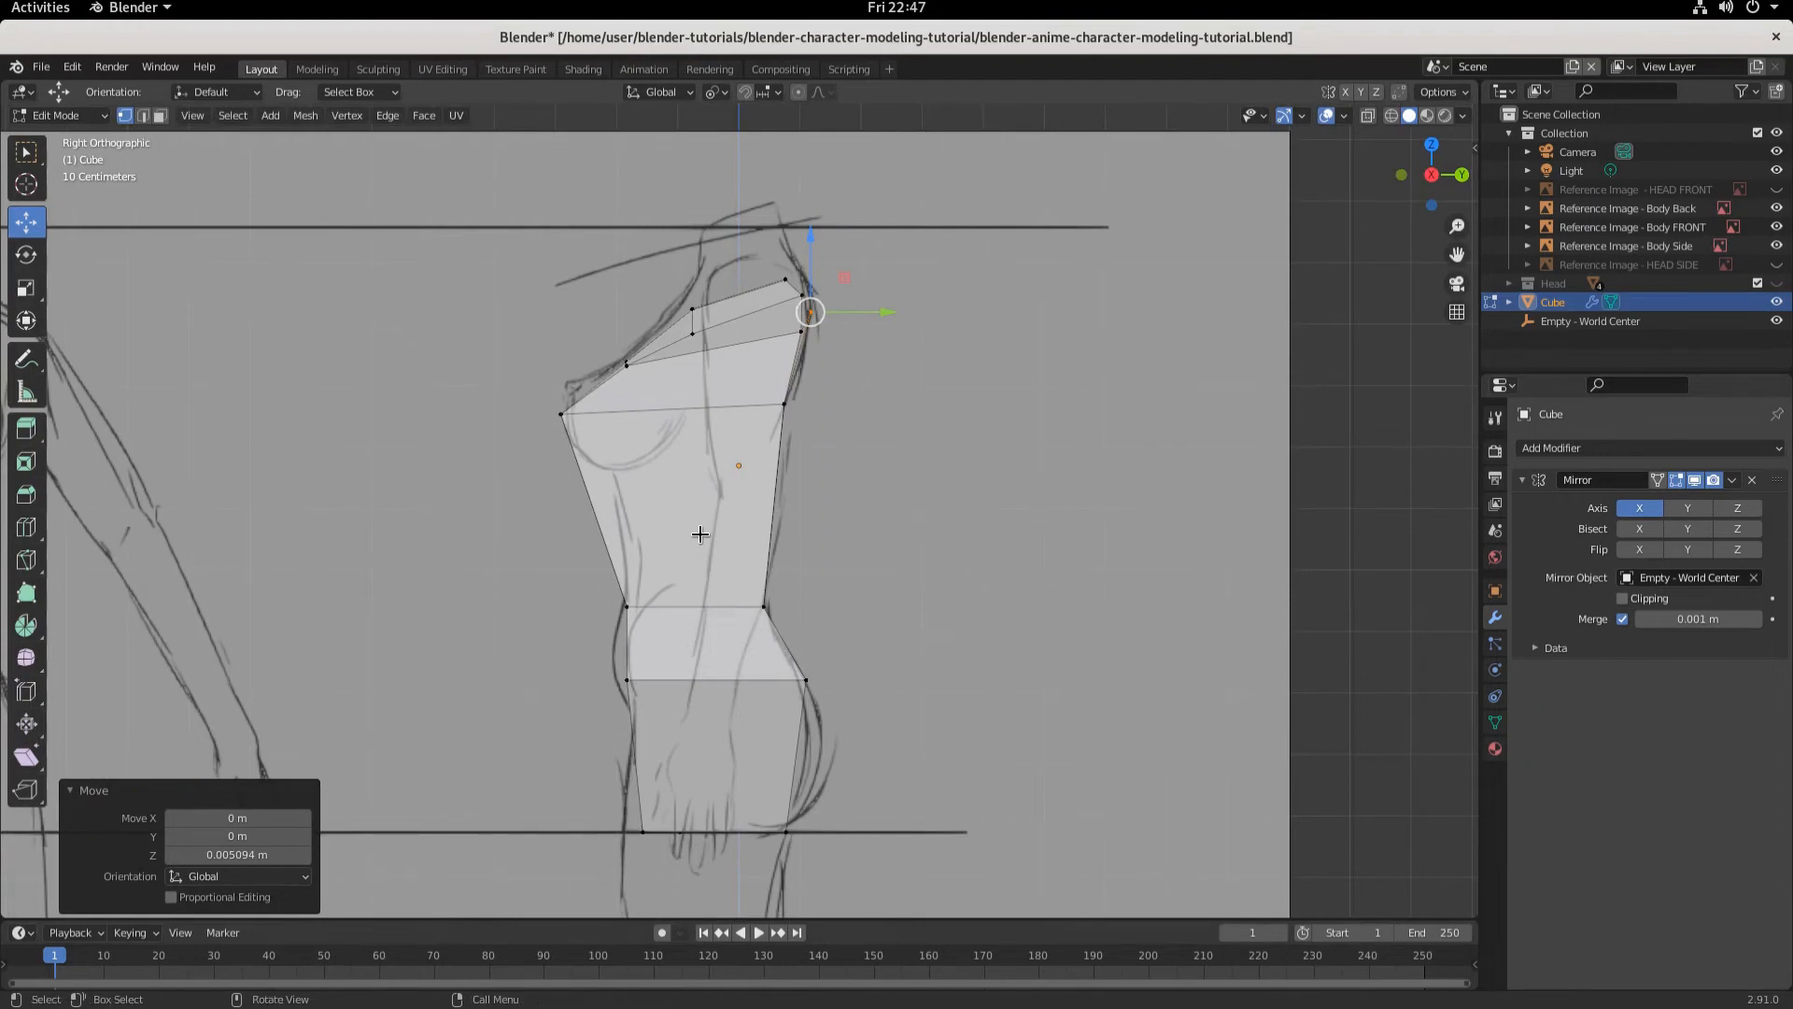
key(ctrl+r)
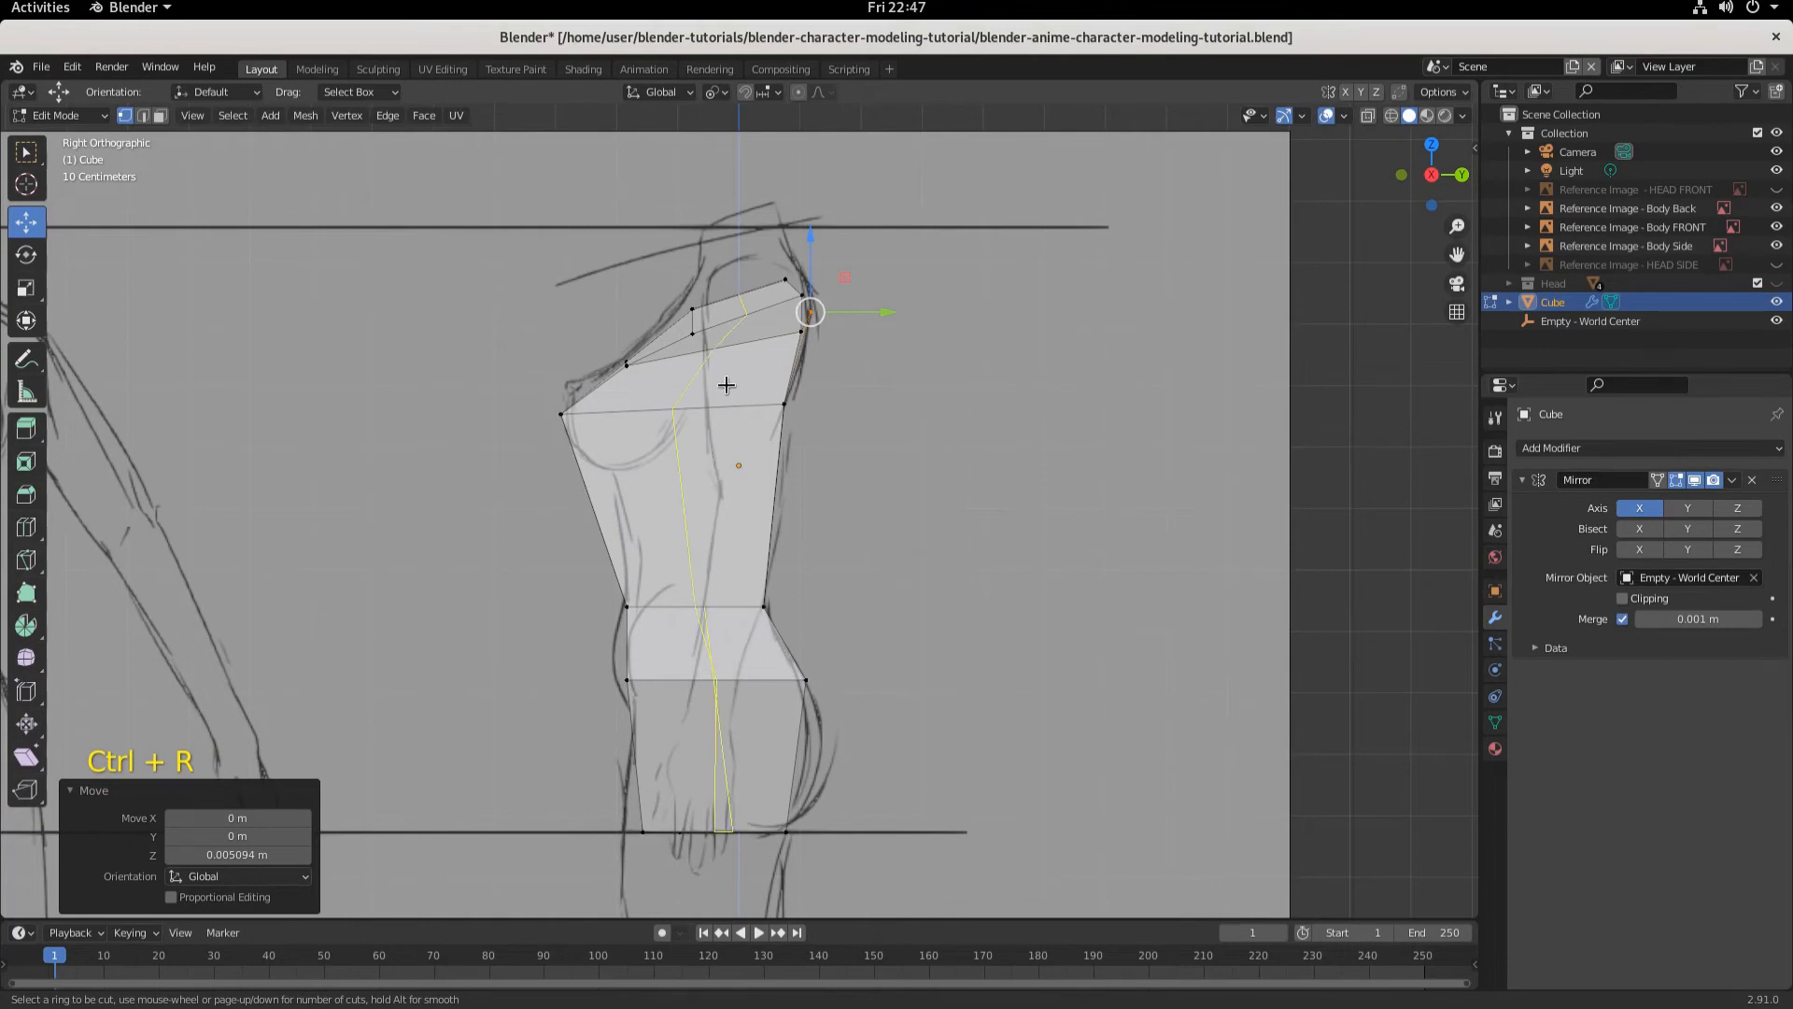
click(680, 379)
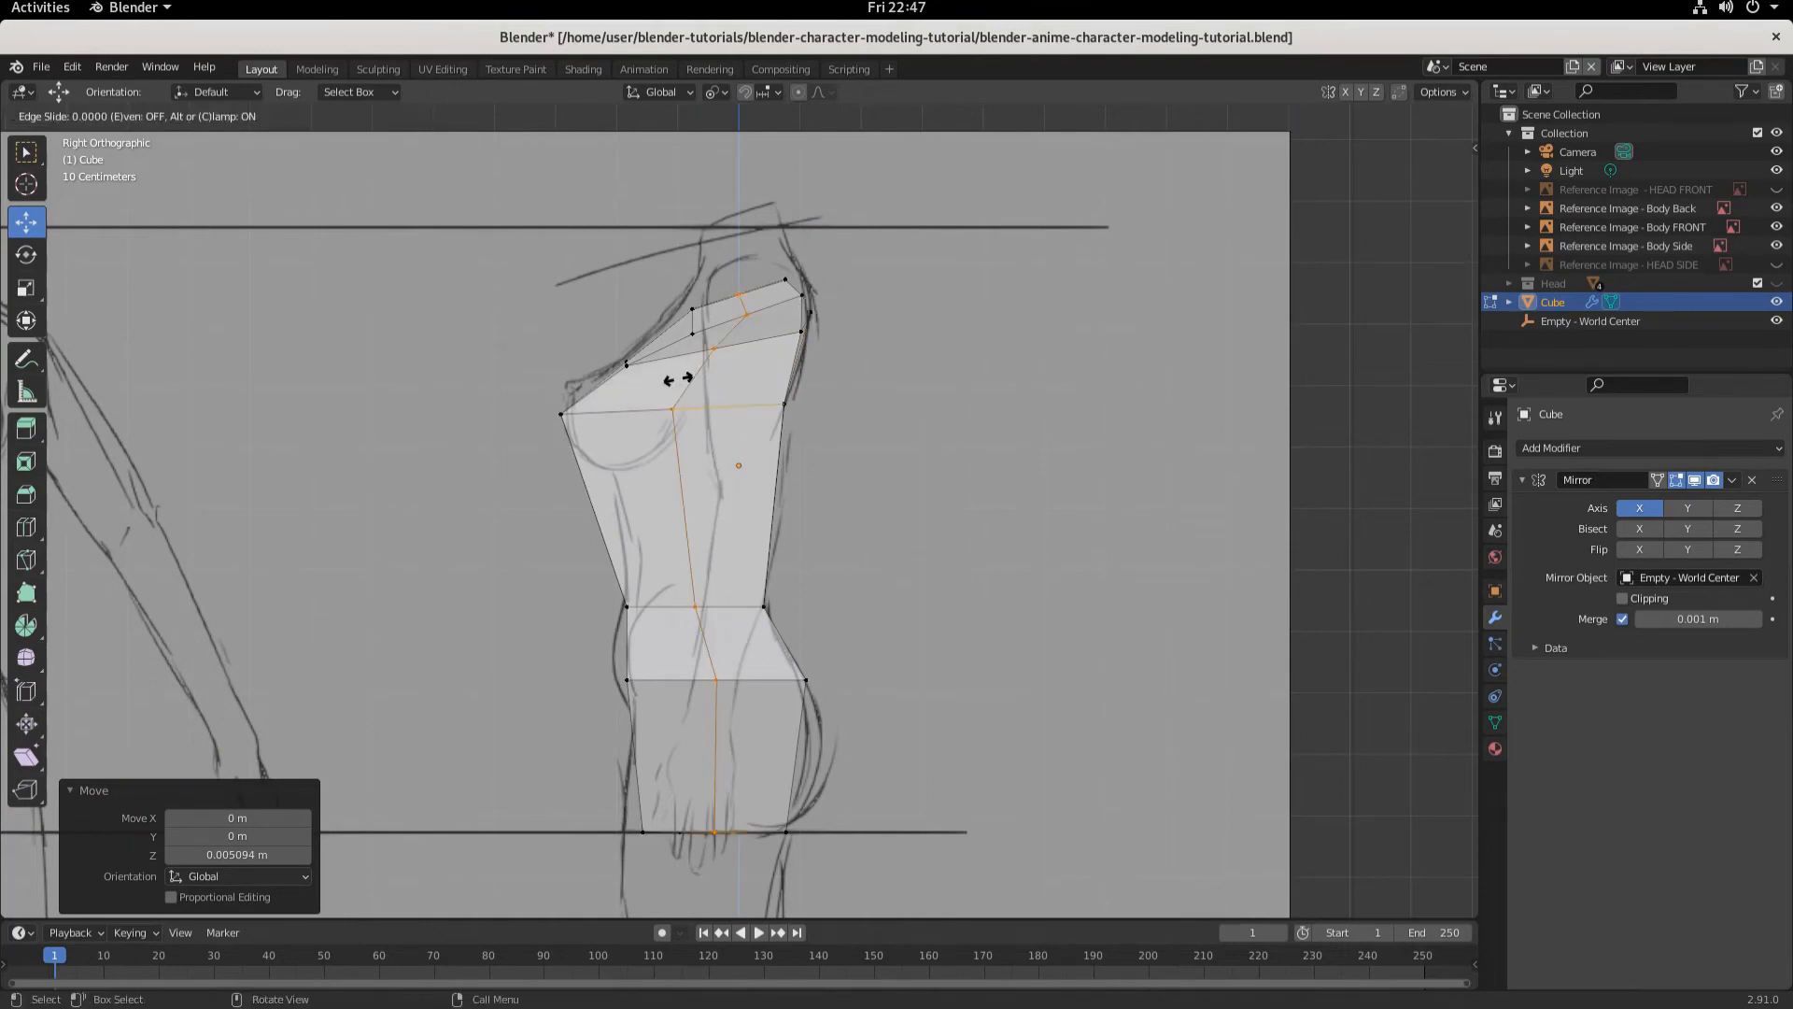
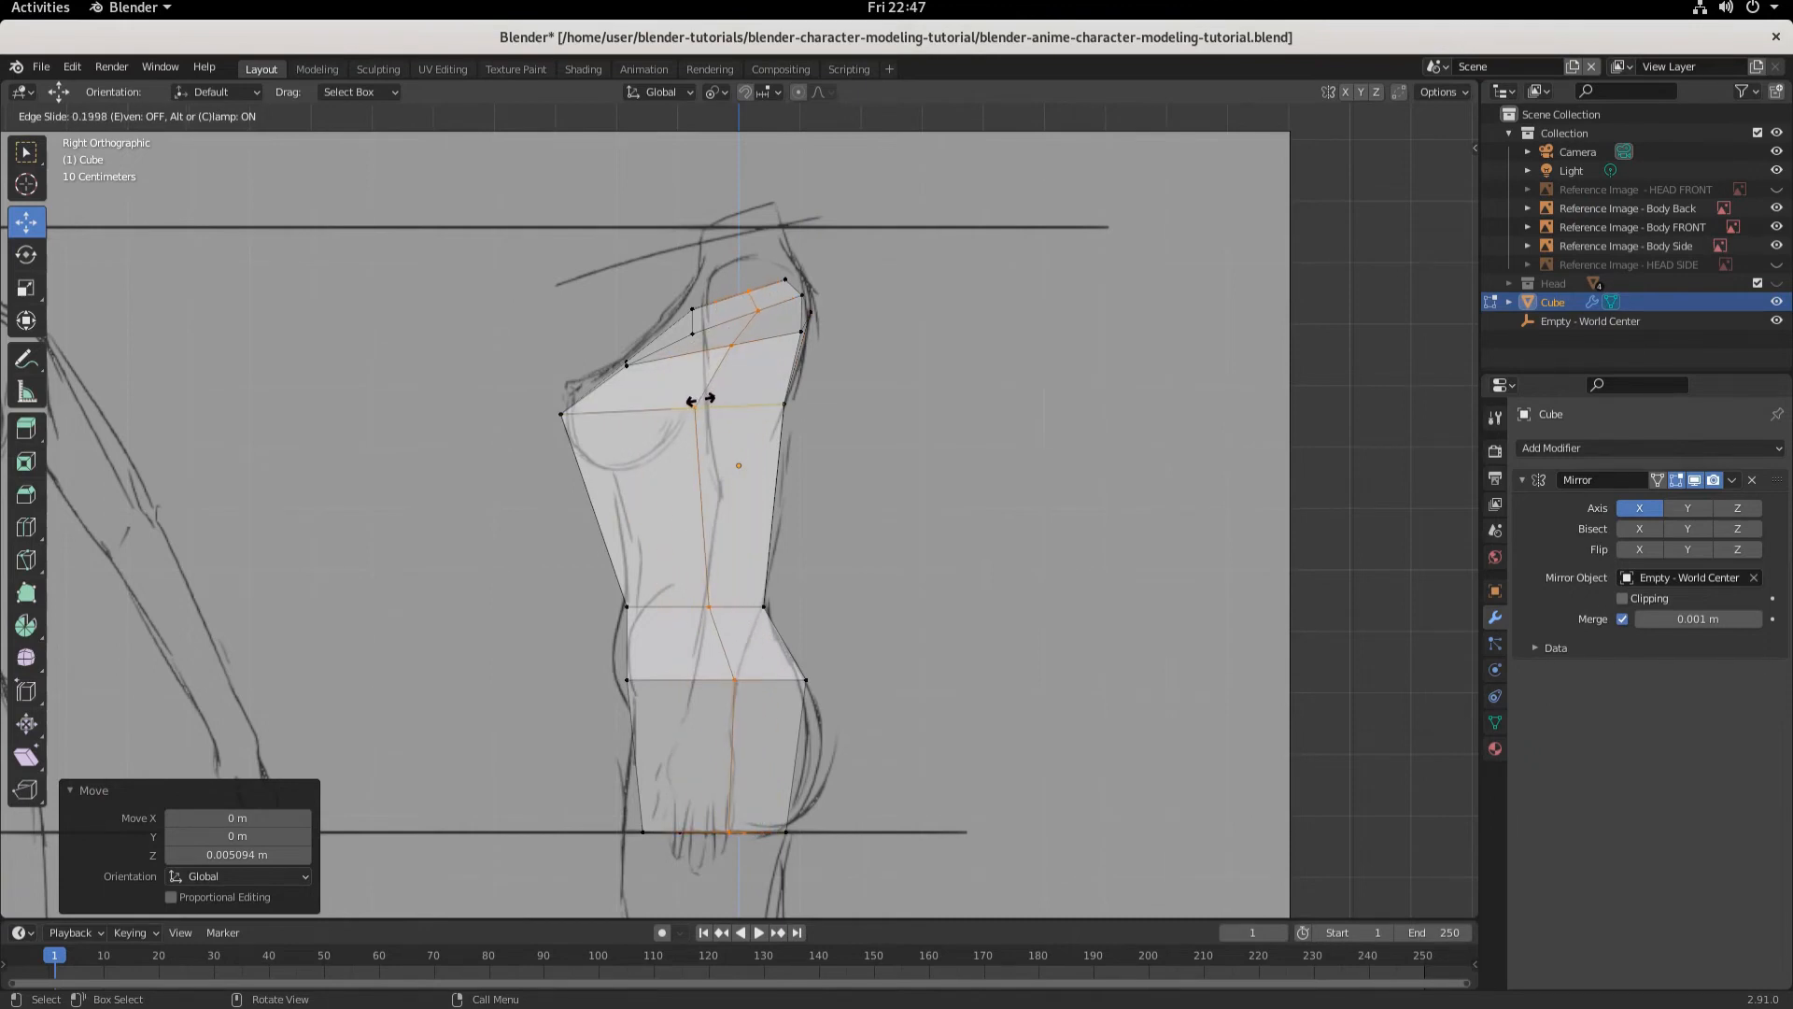
right_click(692, 398)
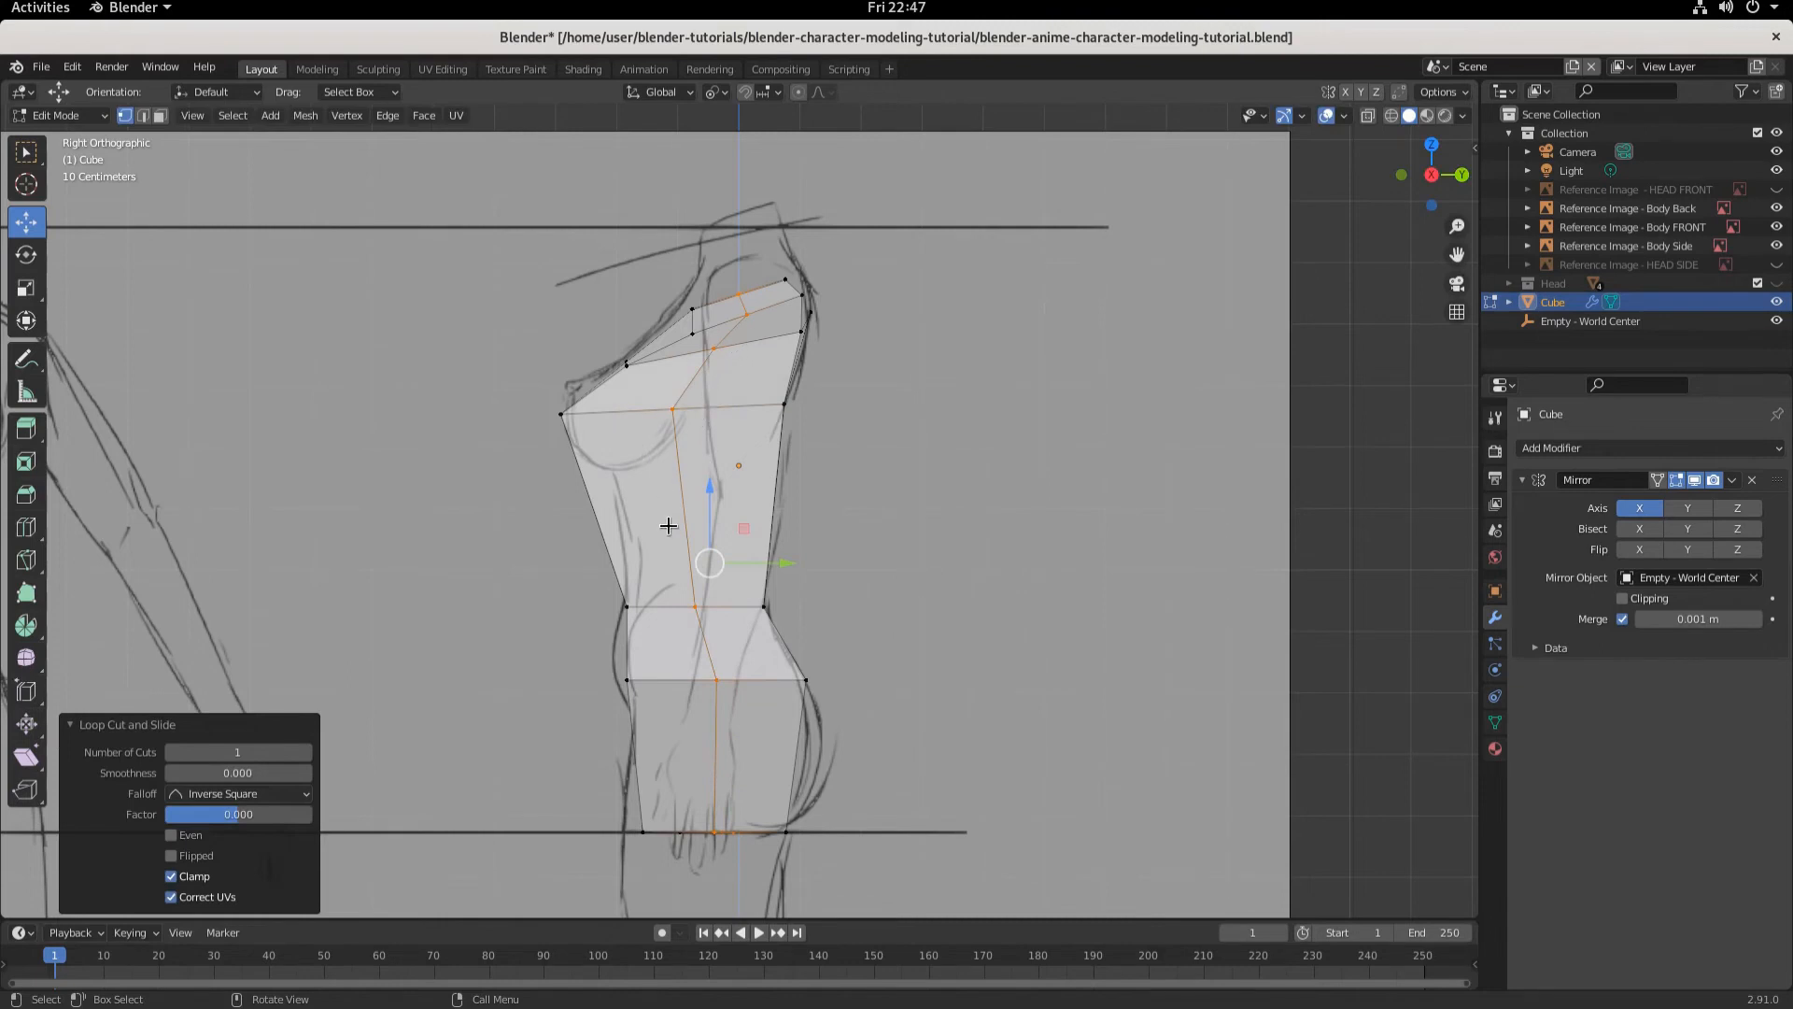
- Examine the new vertical side loop in perspective and against the front body reference
scroll(668, 525, down, 1)
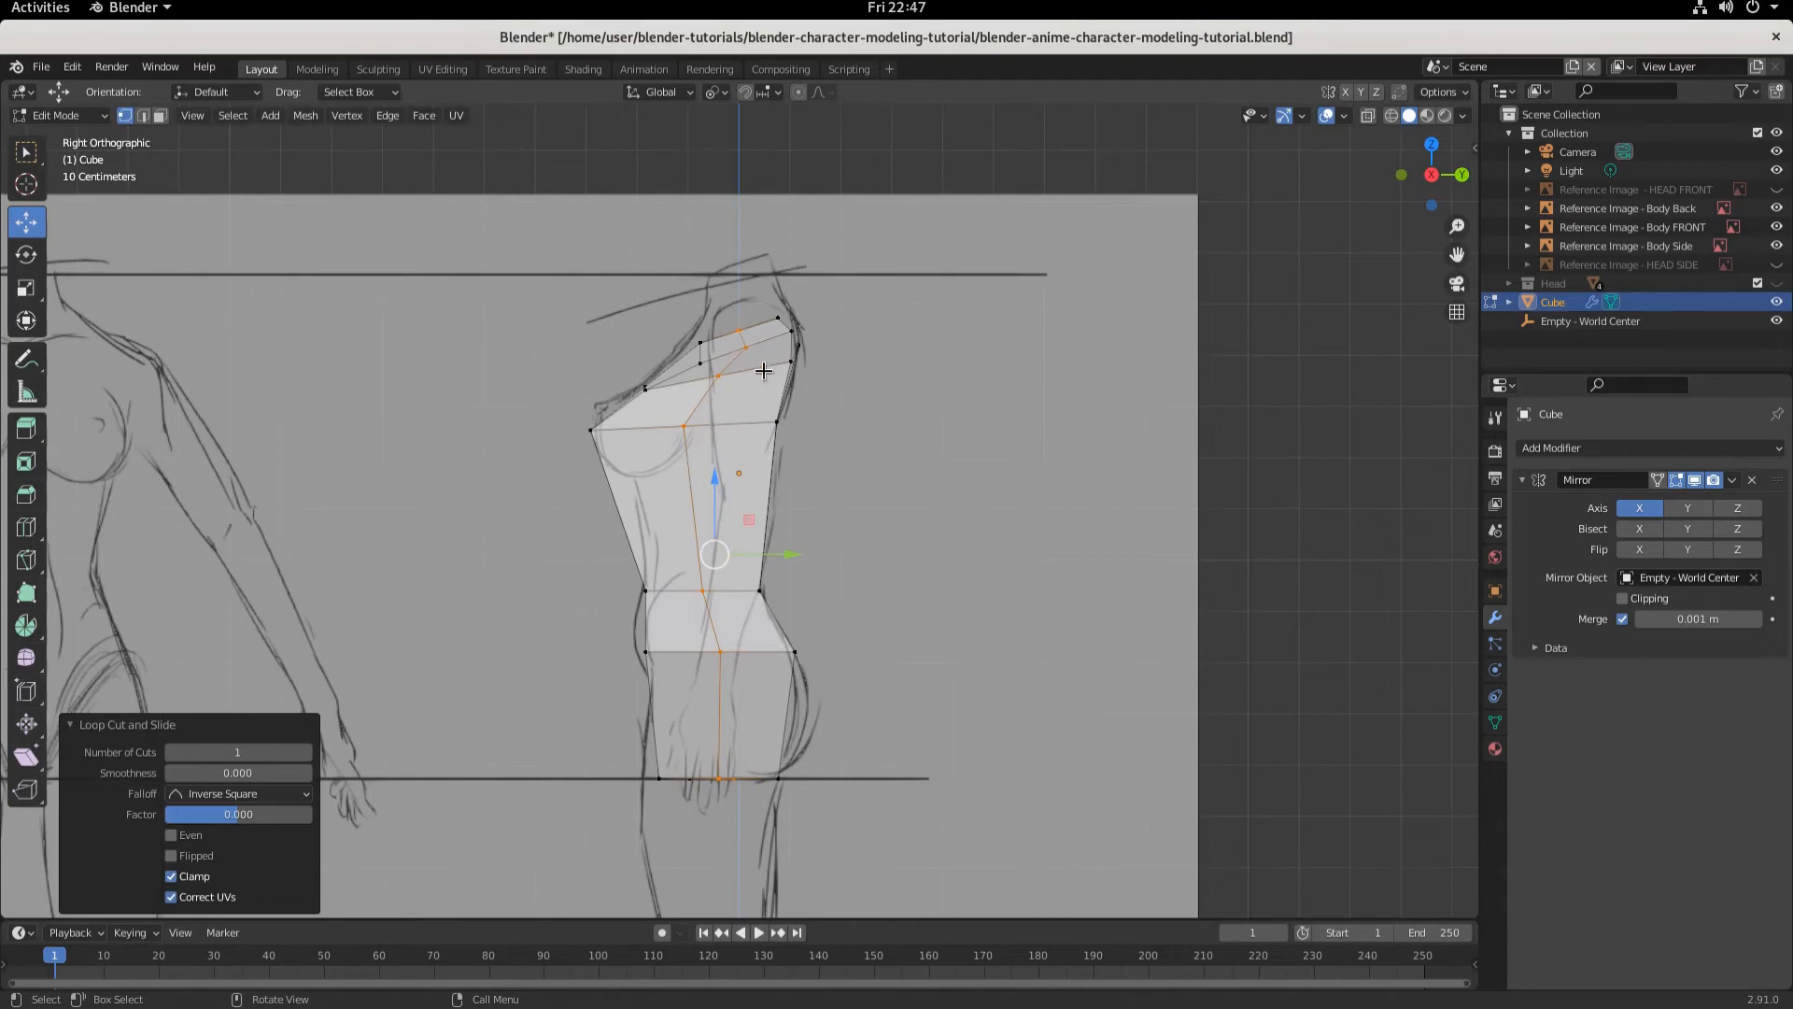
scroll(735, 411, down, 2)
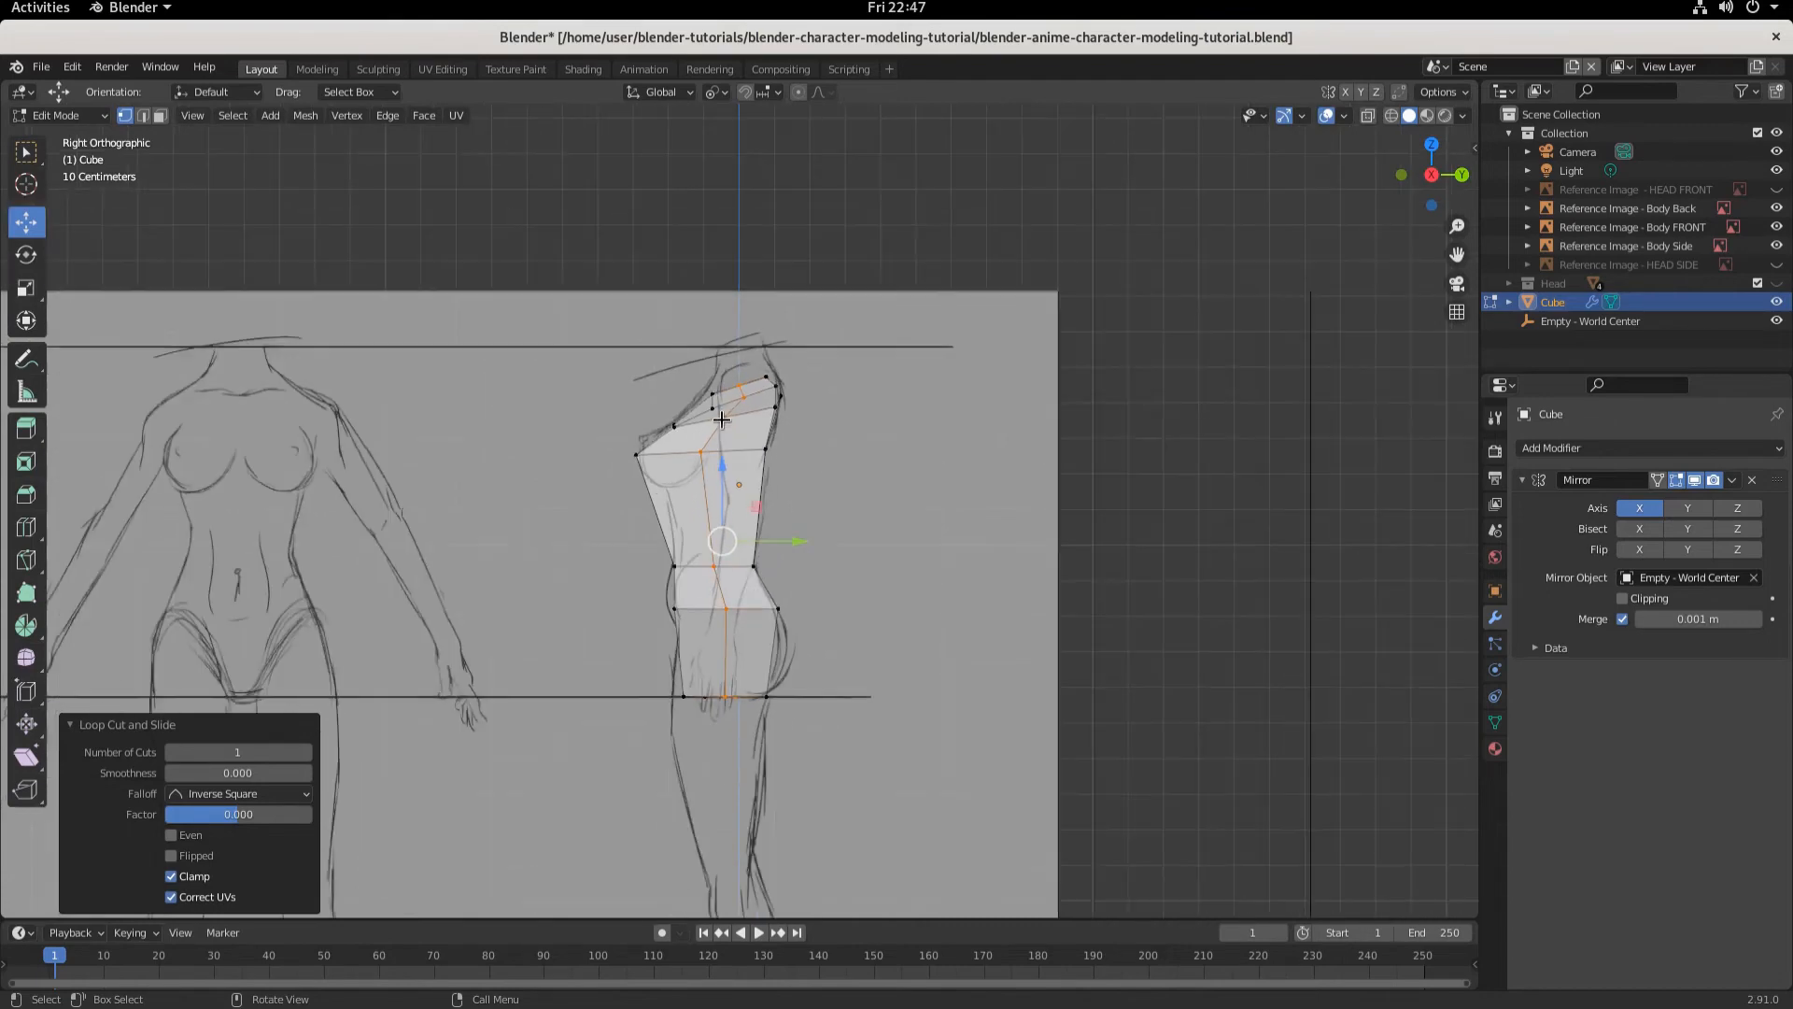
middle_drag(735, 411, 798, 495)
scroll(799, 495, up, 2)
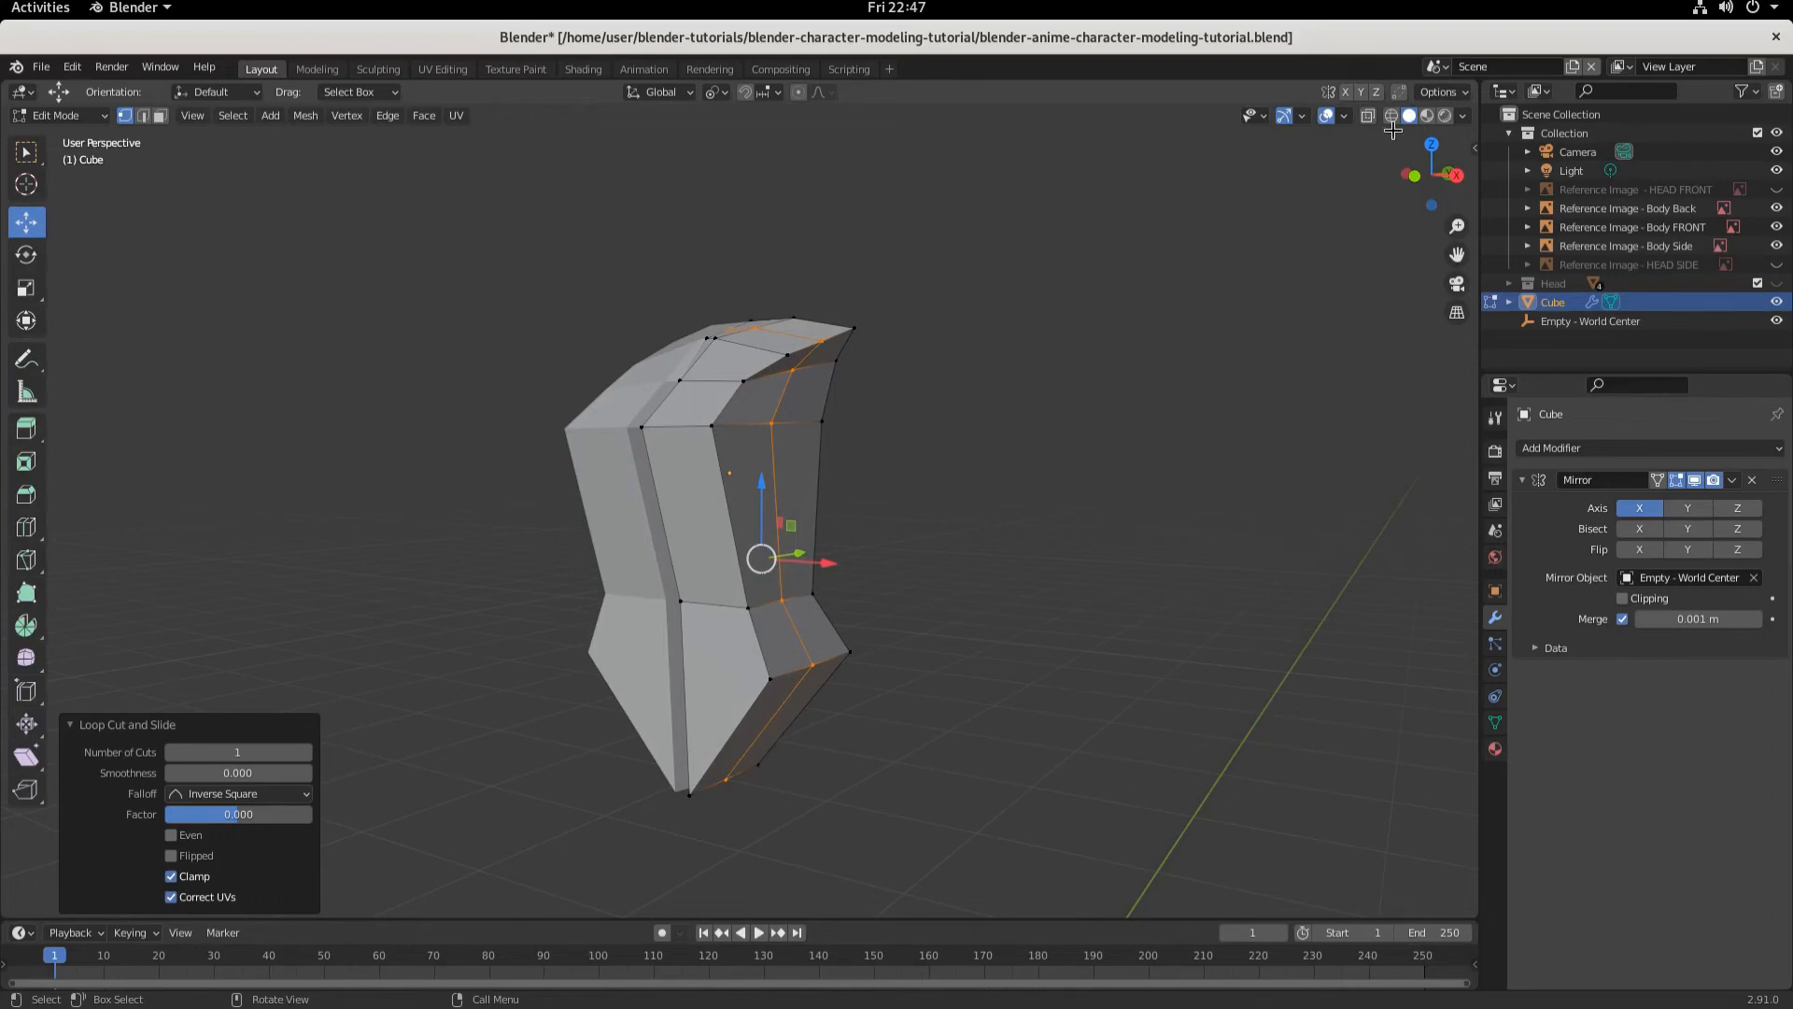
key(KP_1)
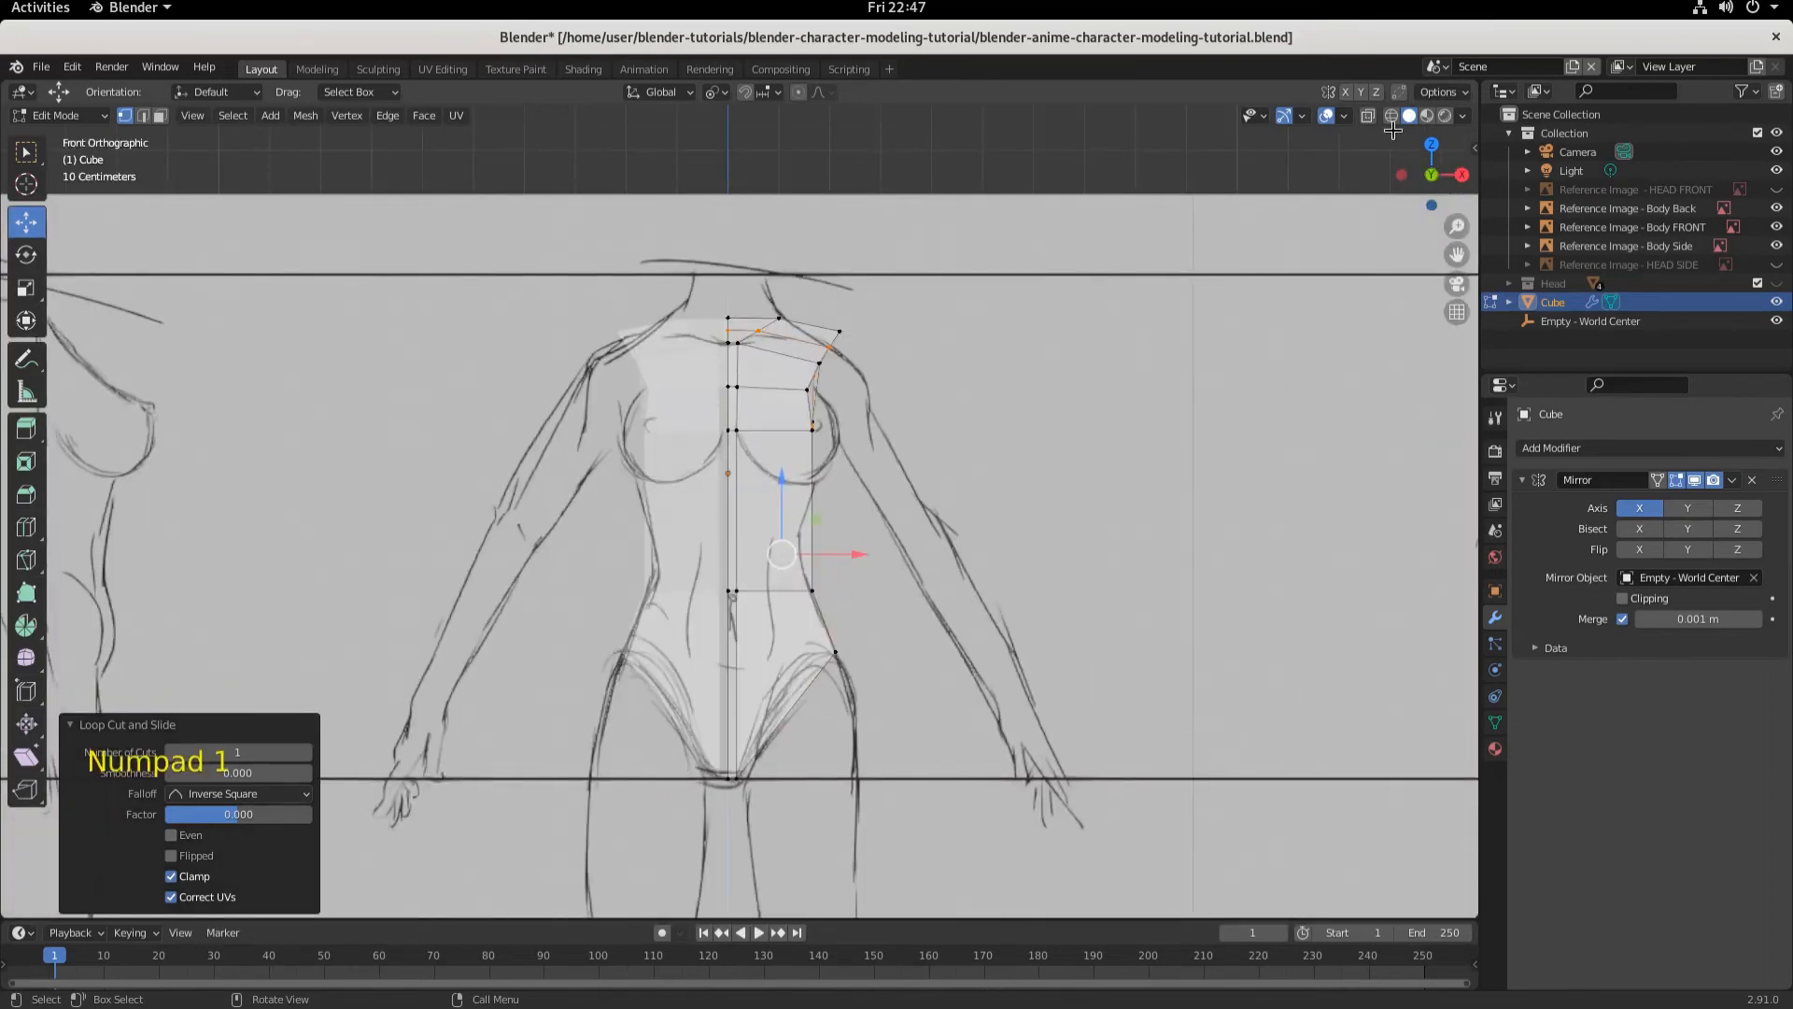
- Move the back outer shoulder vertex inward along X, about 0.011 m down along Z and about 0.004 m backward along Y
scroll(909, 362, up, 3)
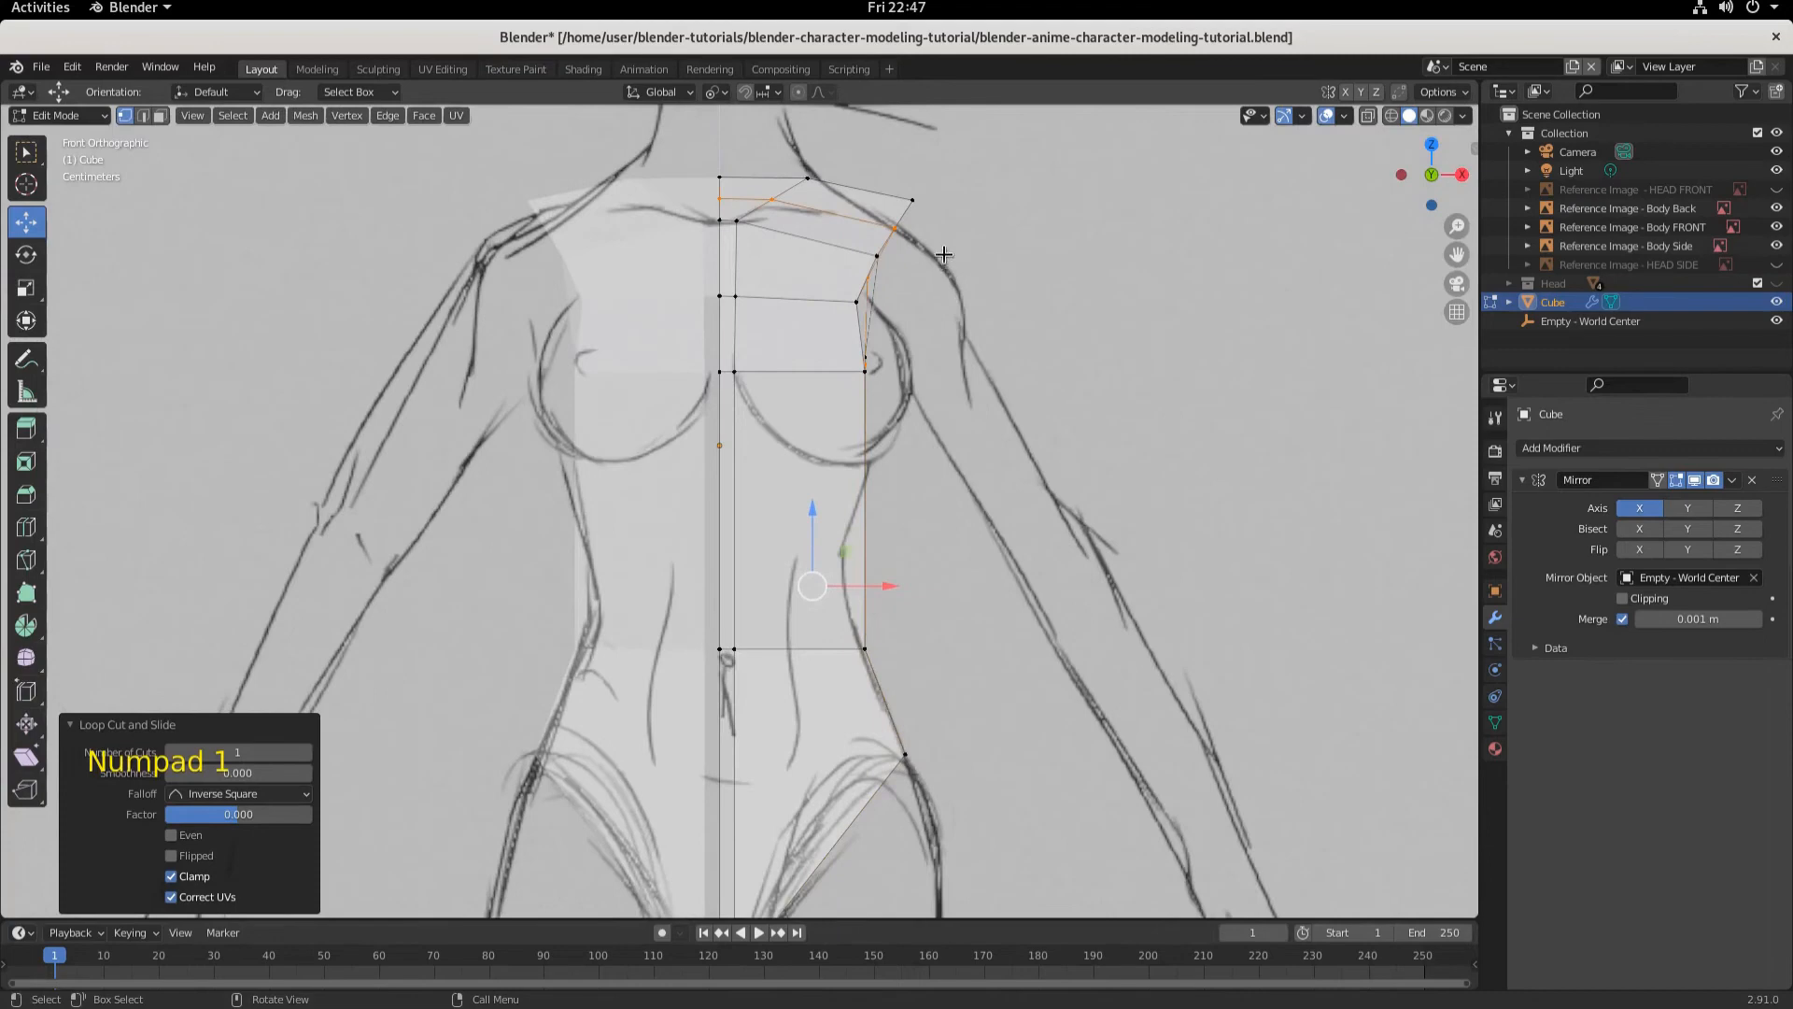
middle_drag(942, 258, 650, 315)
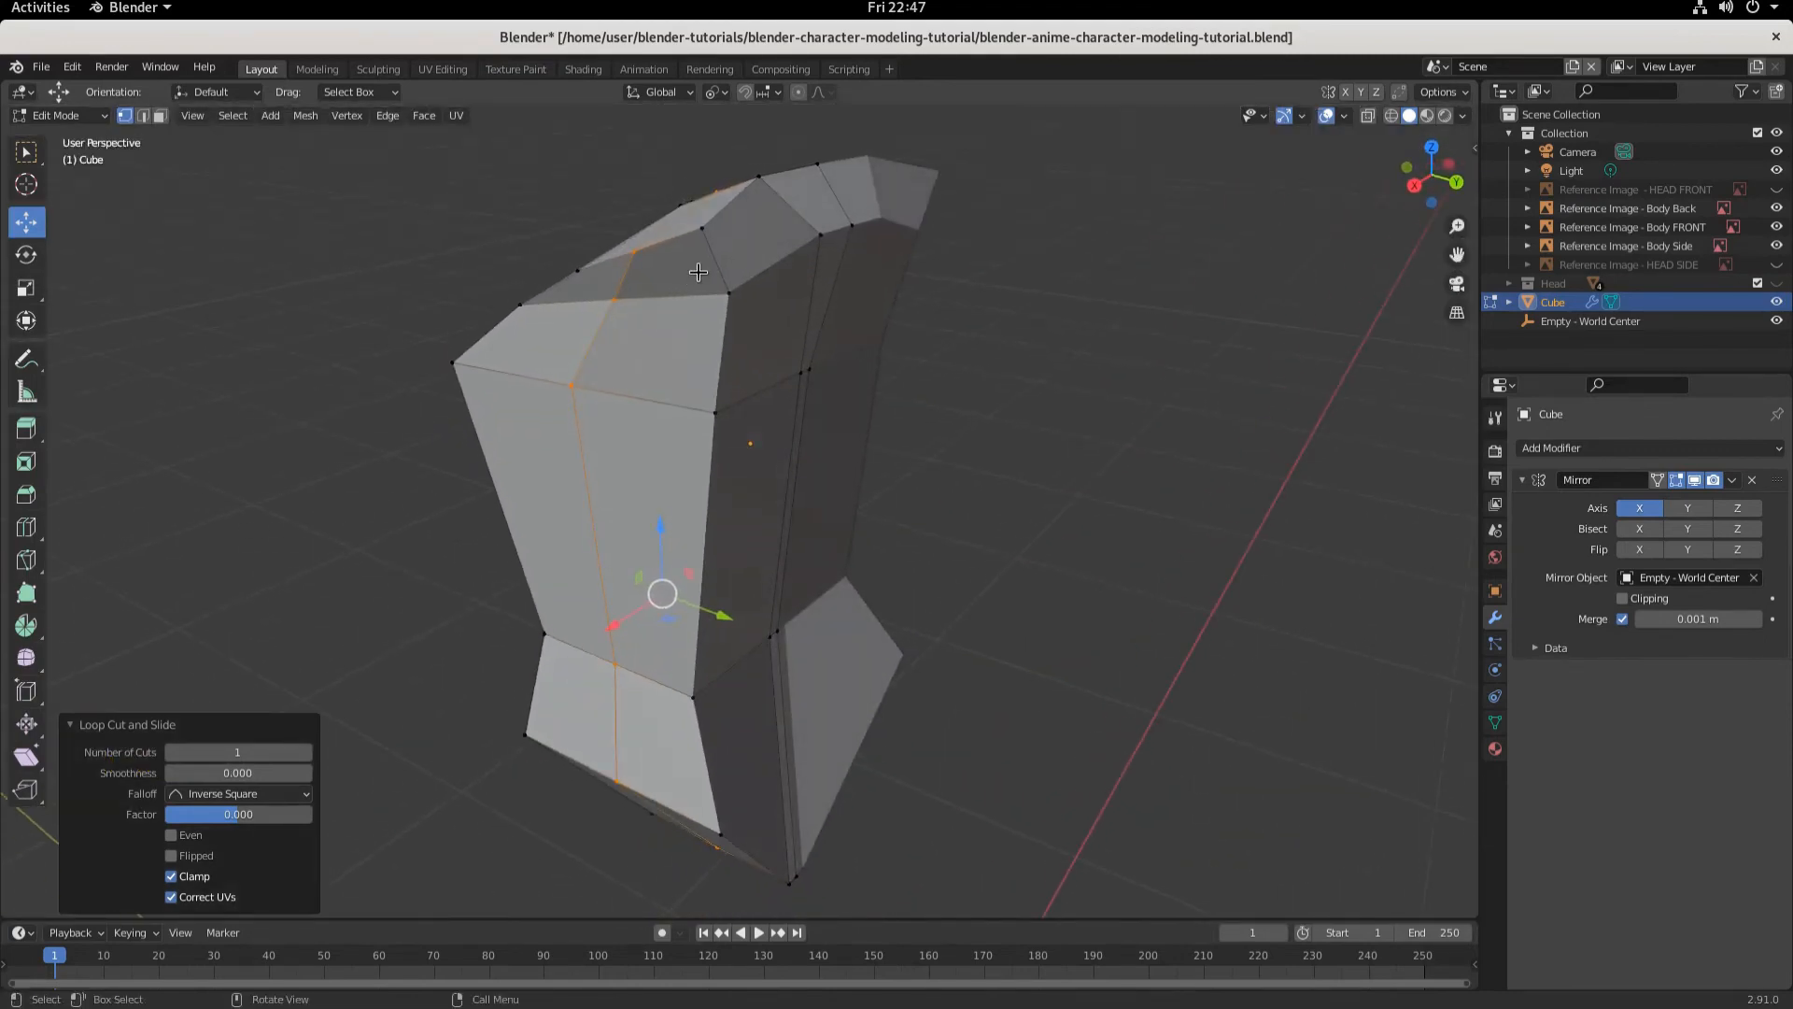
click(717, 234)
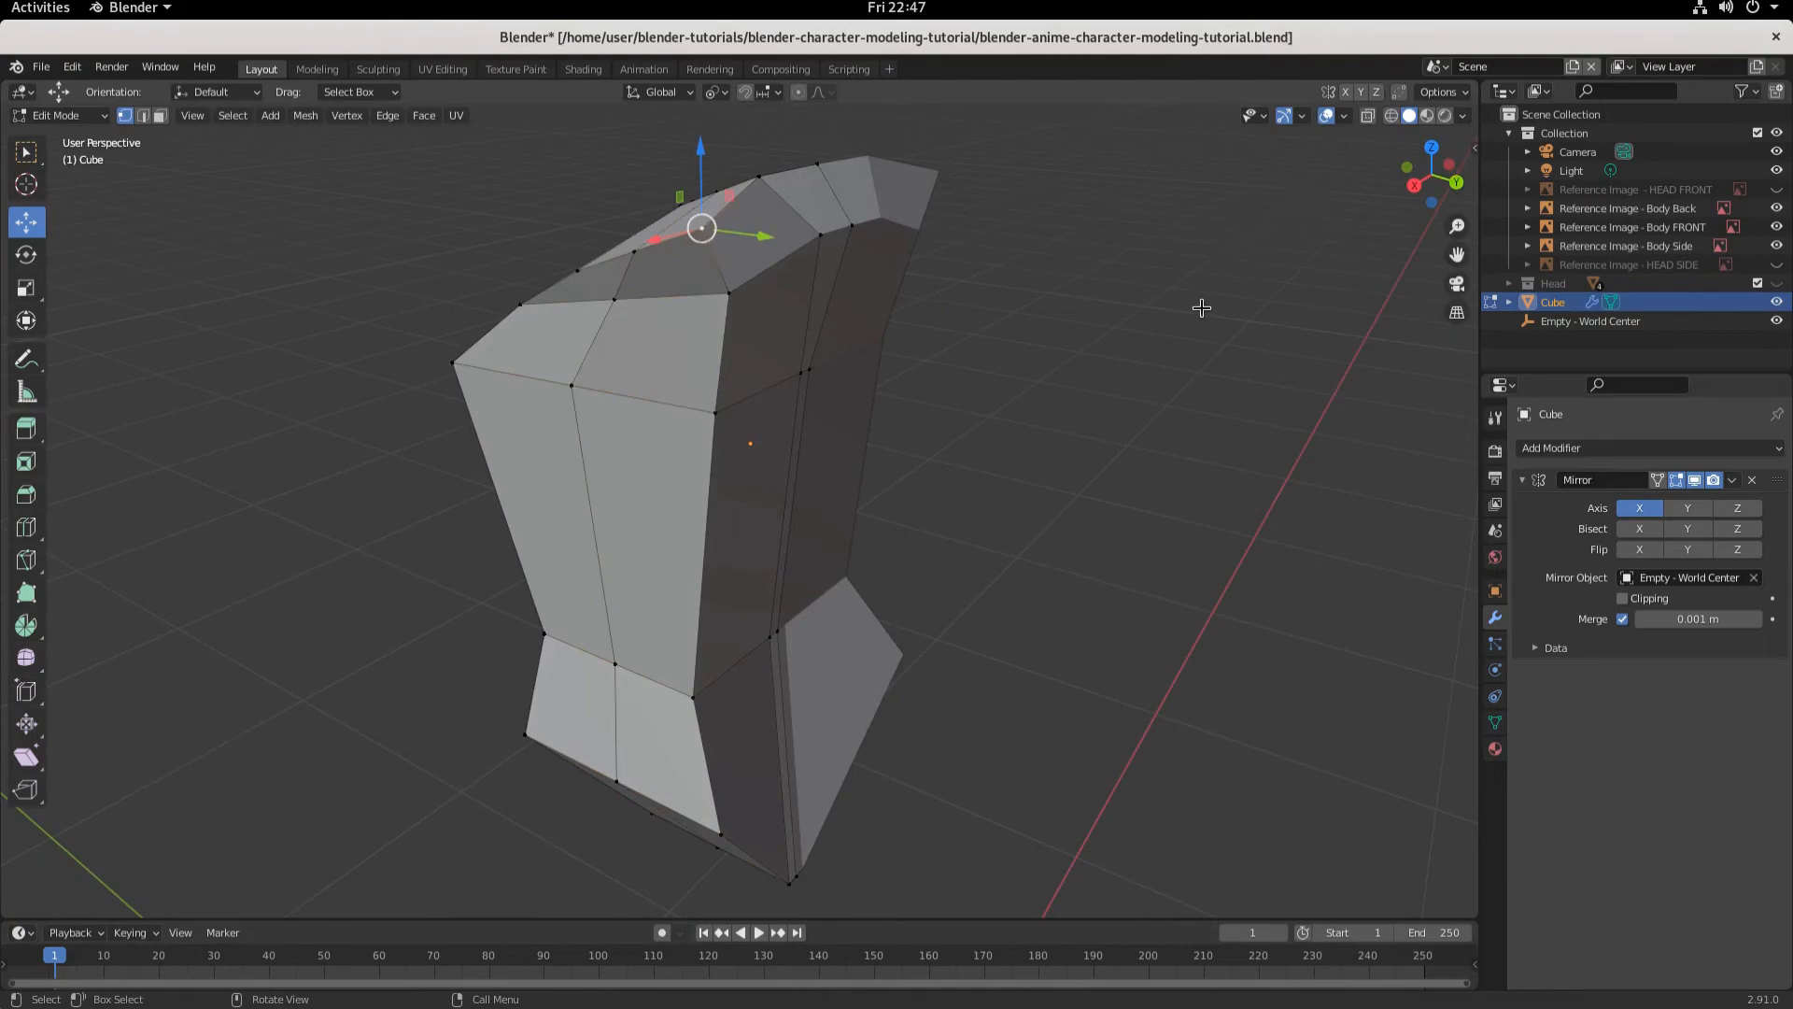
key(KP_1)
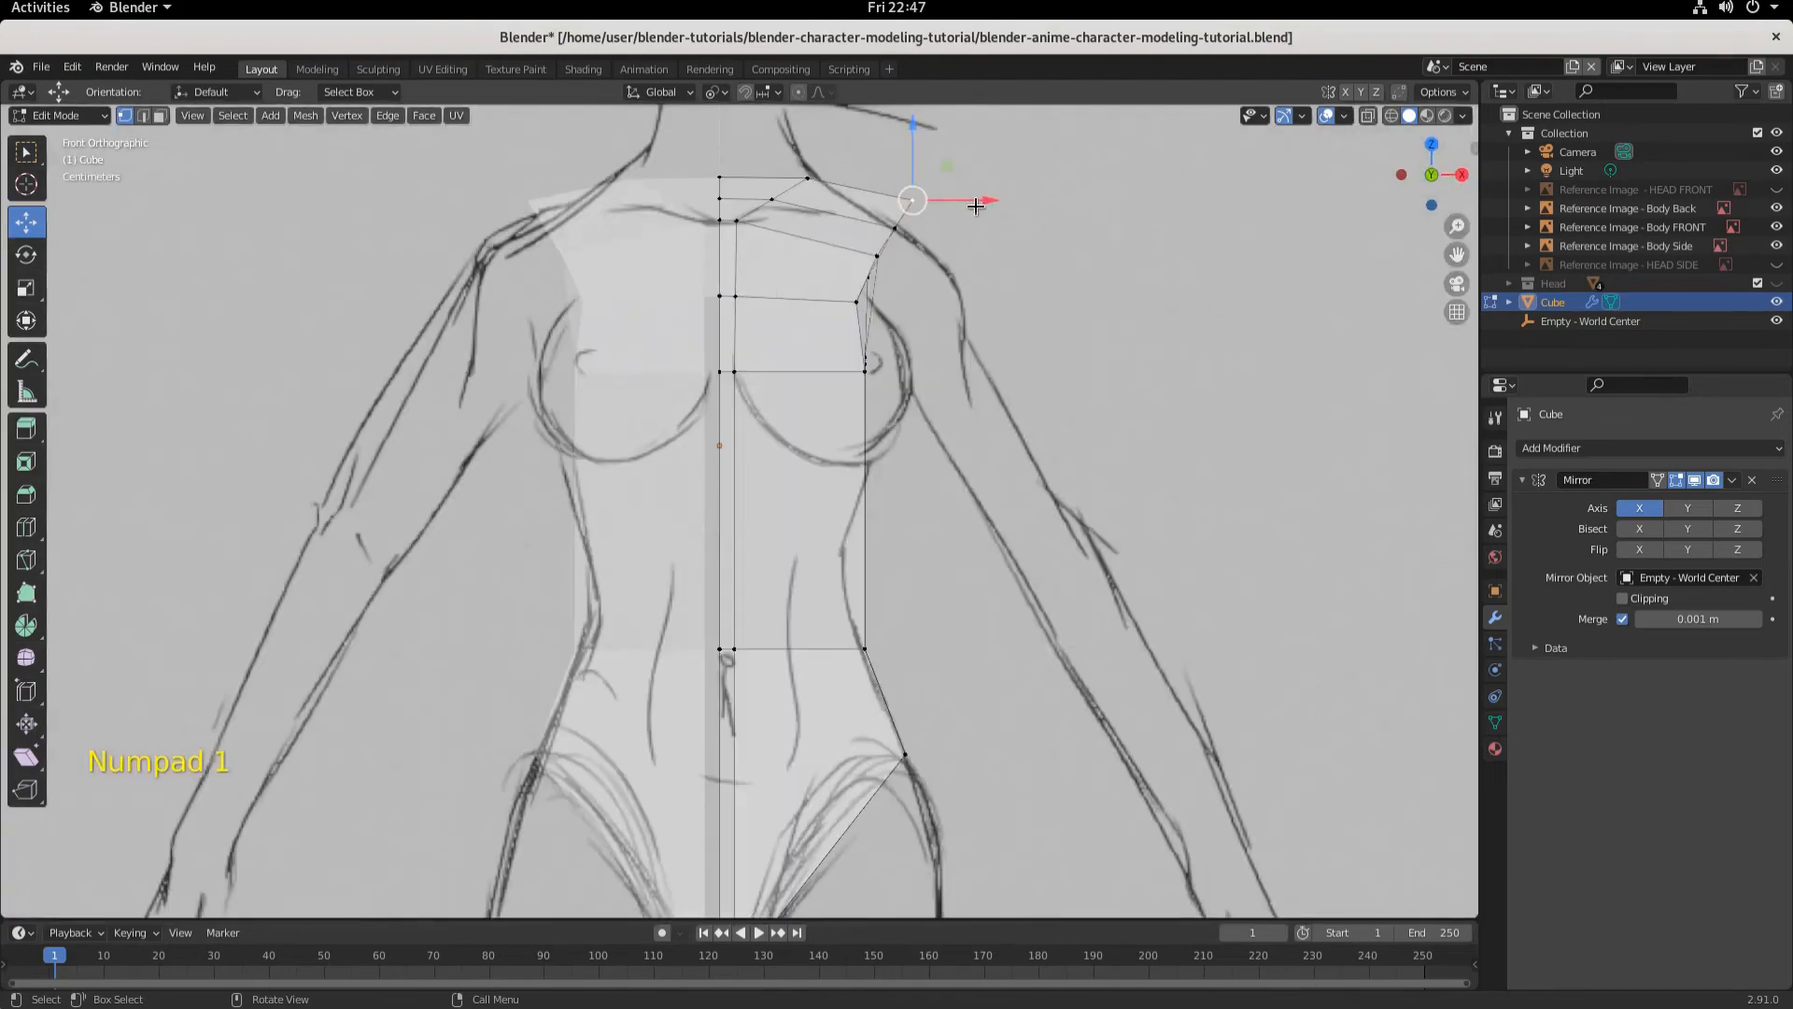
drag(993, 198, 944, 206)
drag(872, 133, 867, 144)
key(KP_3)
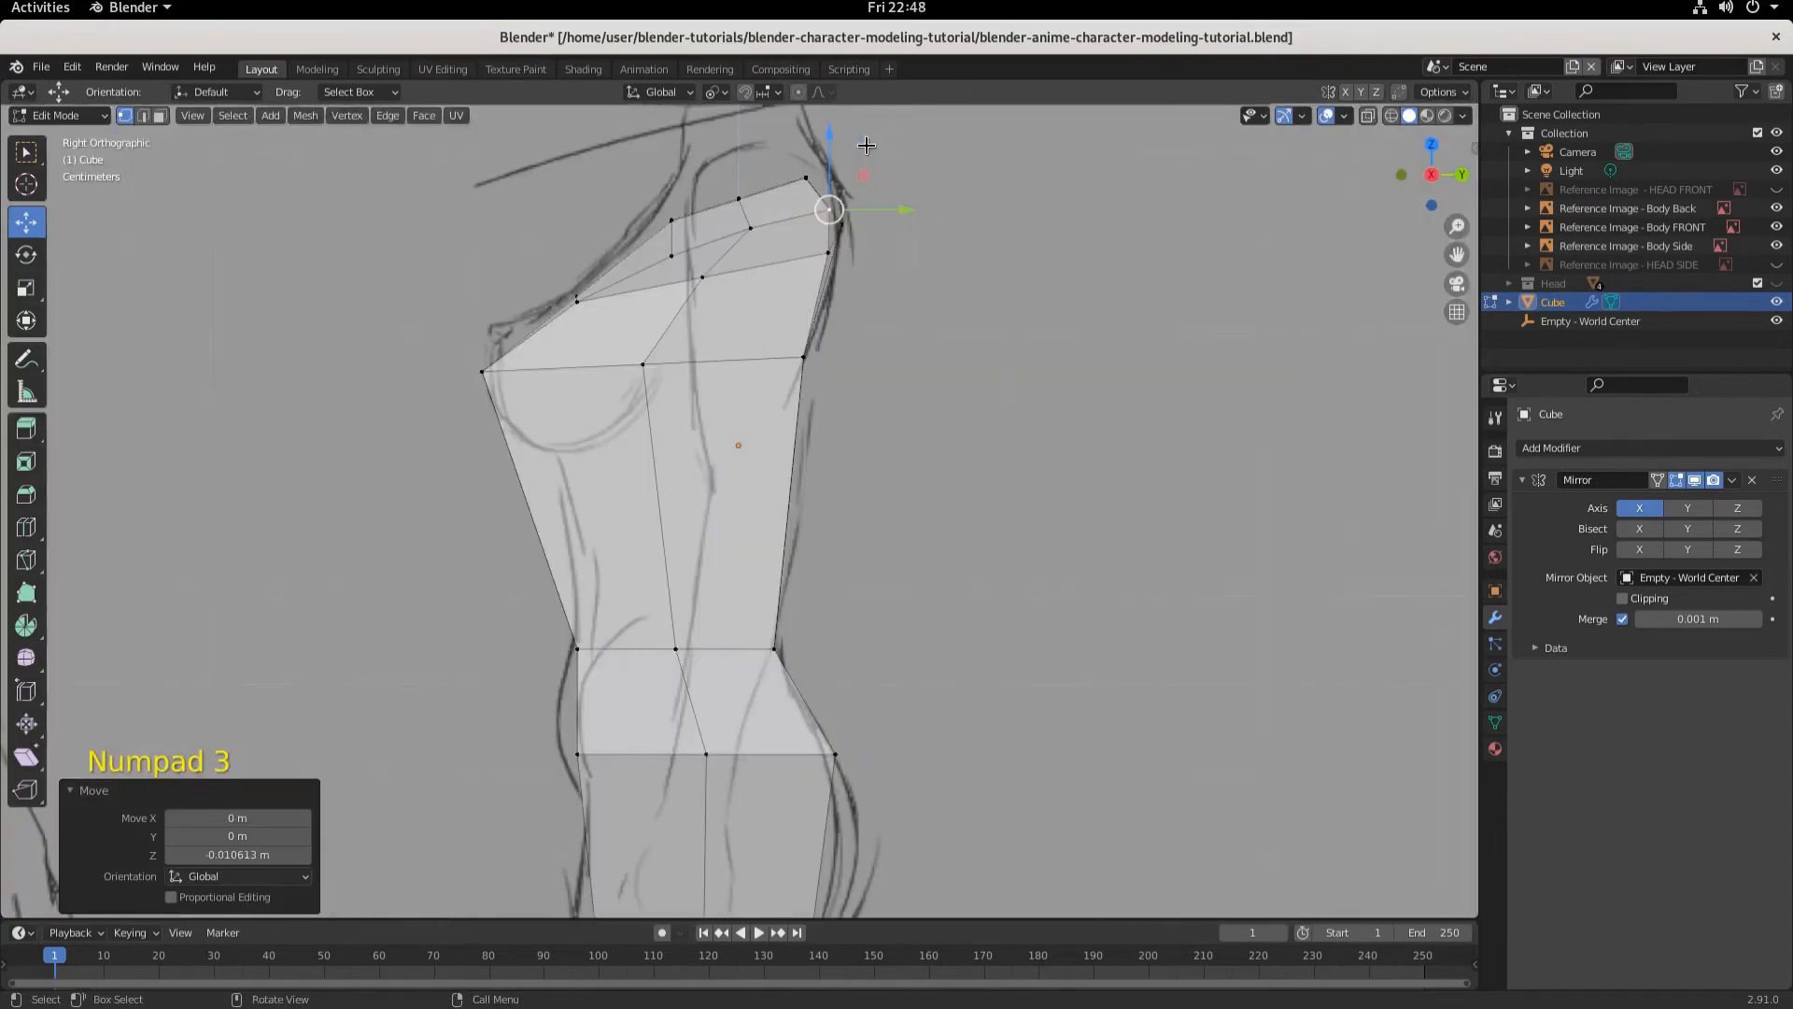
drag(912, 208, 919, 212)
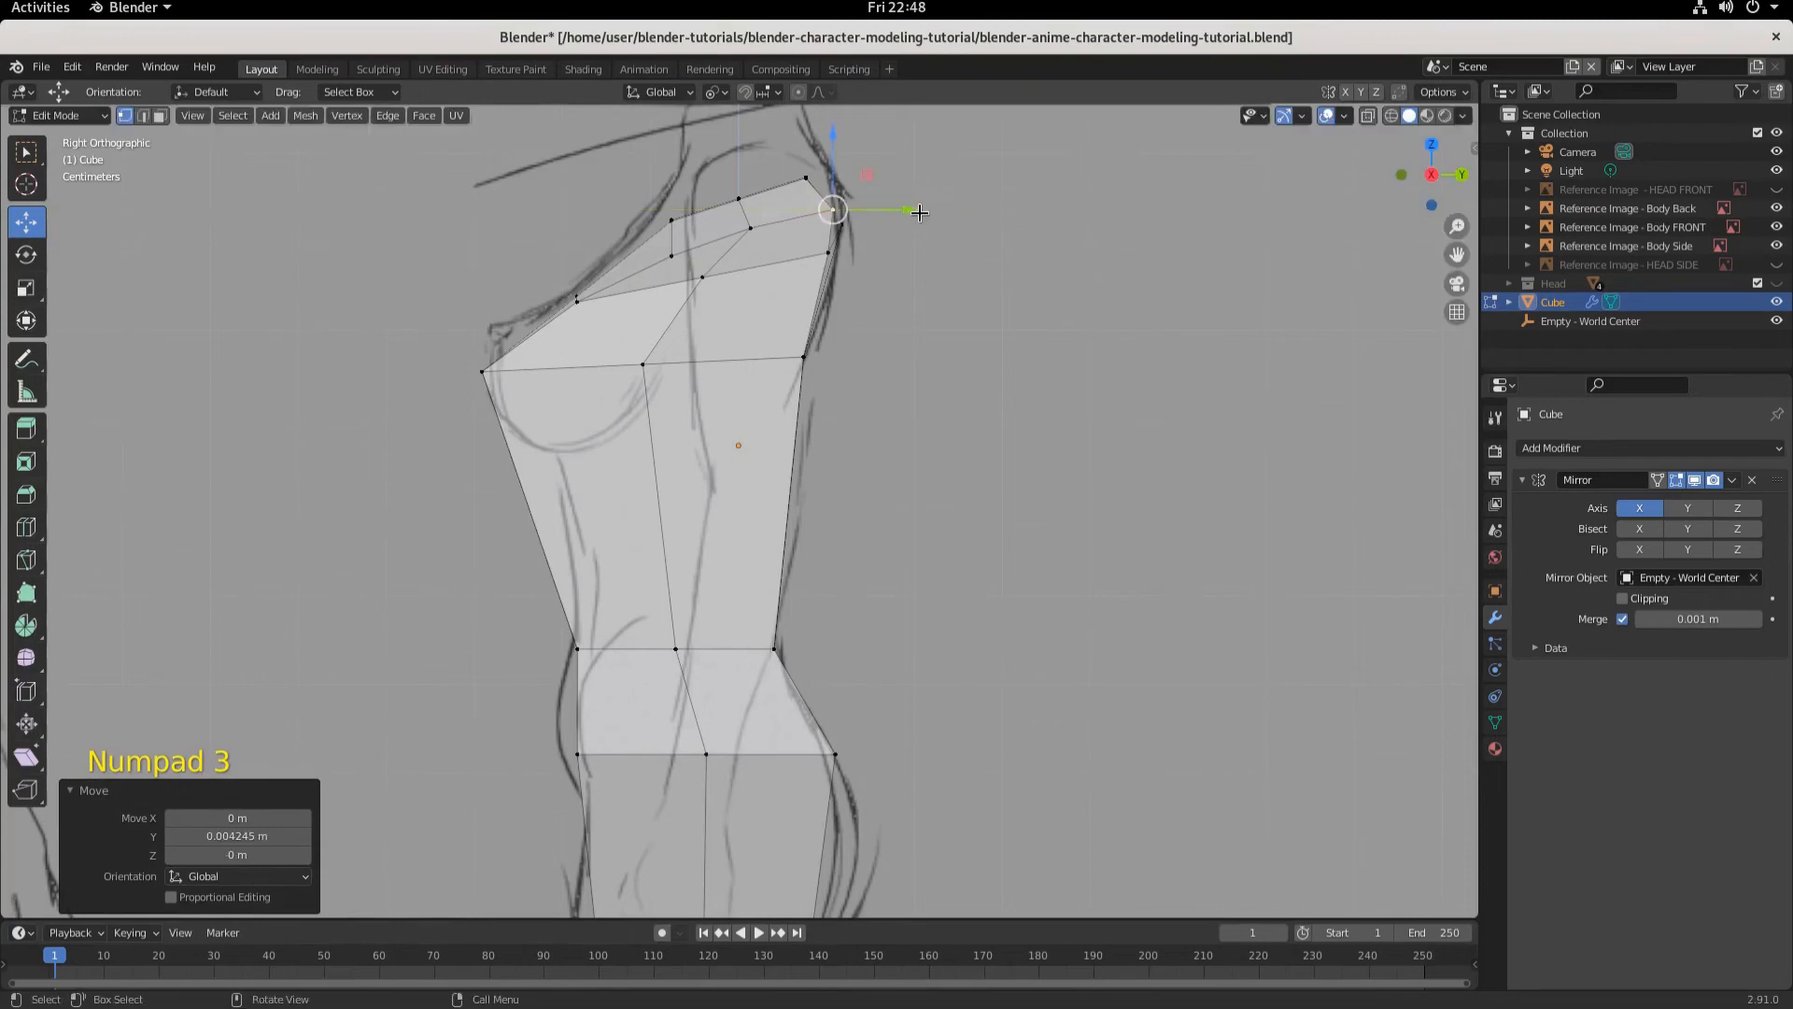
click(863, 326)
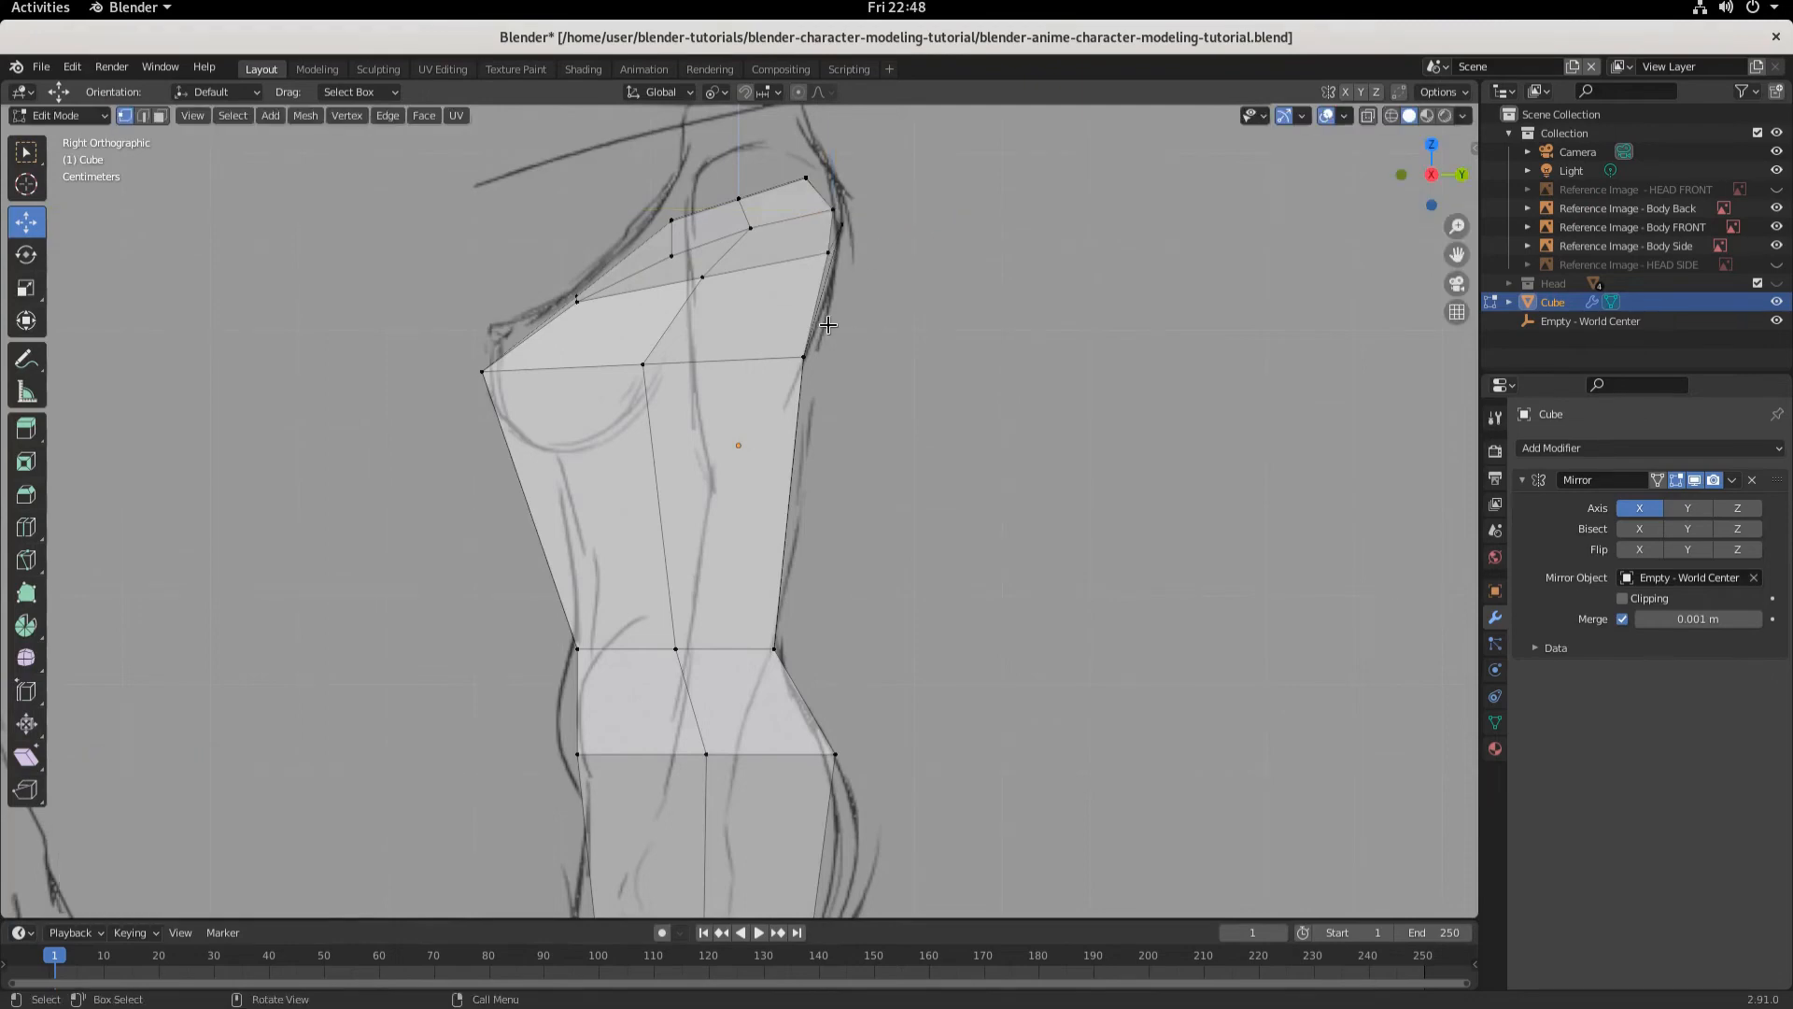
key(KP_1)
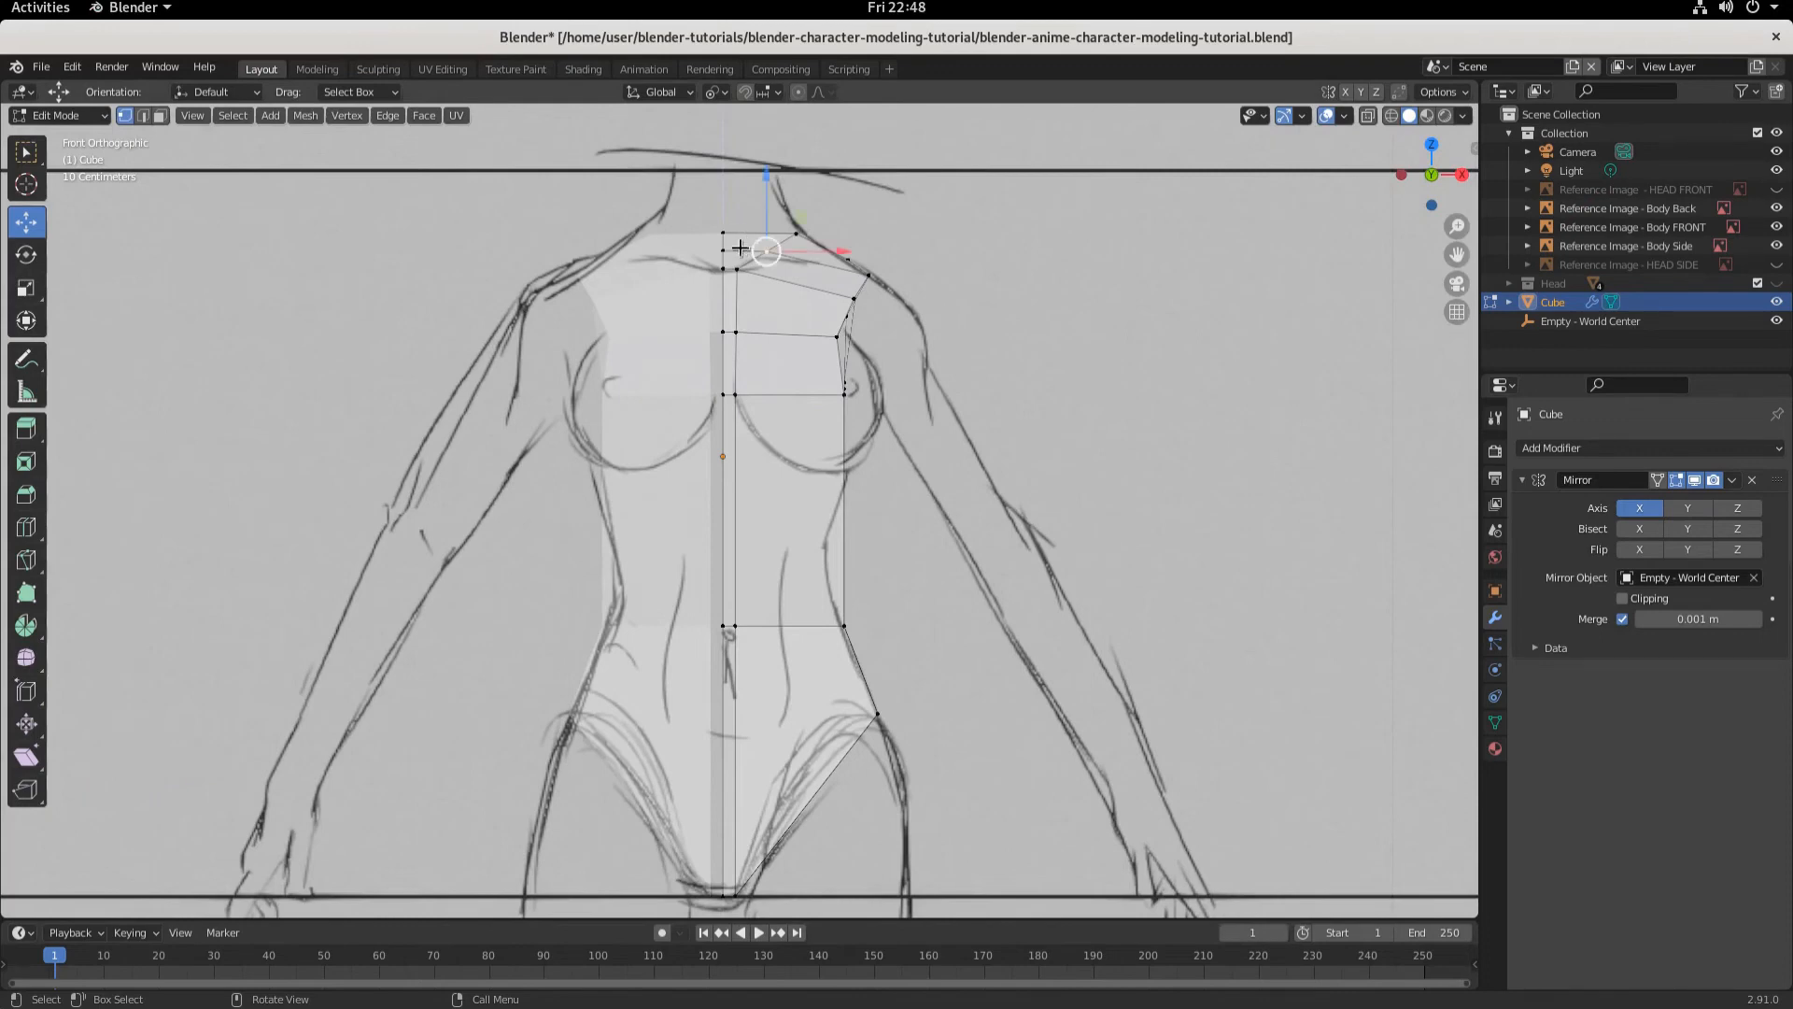
key(3)
click(741, 245)
click(764, 257)
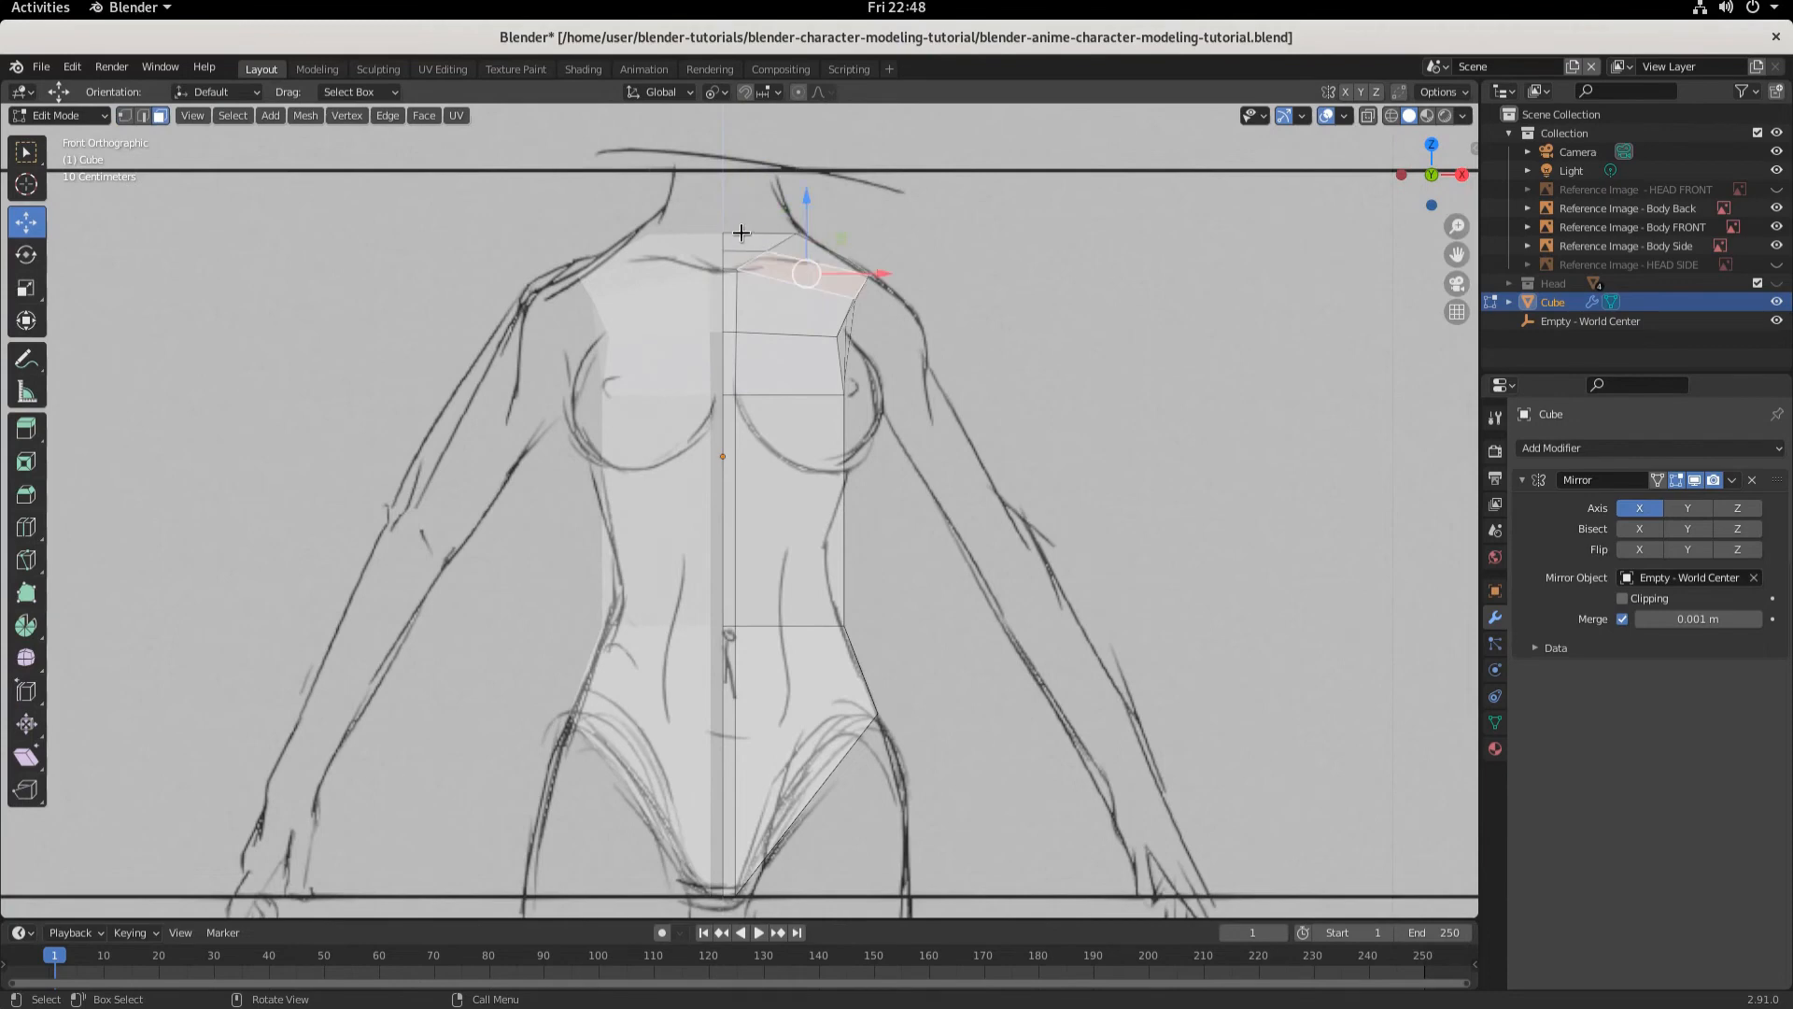
click(737, 249)
click(732, 263)
click(760, 233)
click(752, 241)
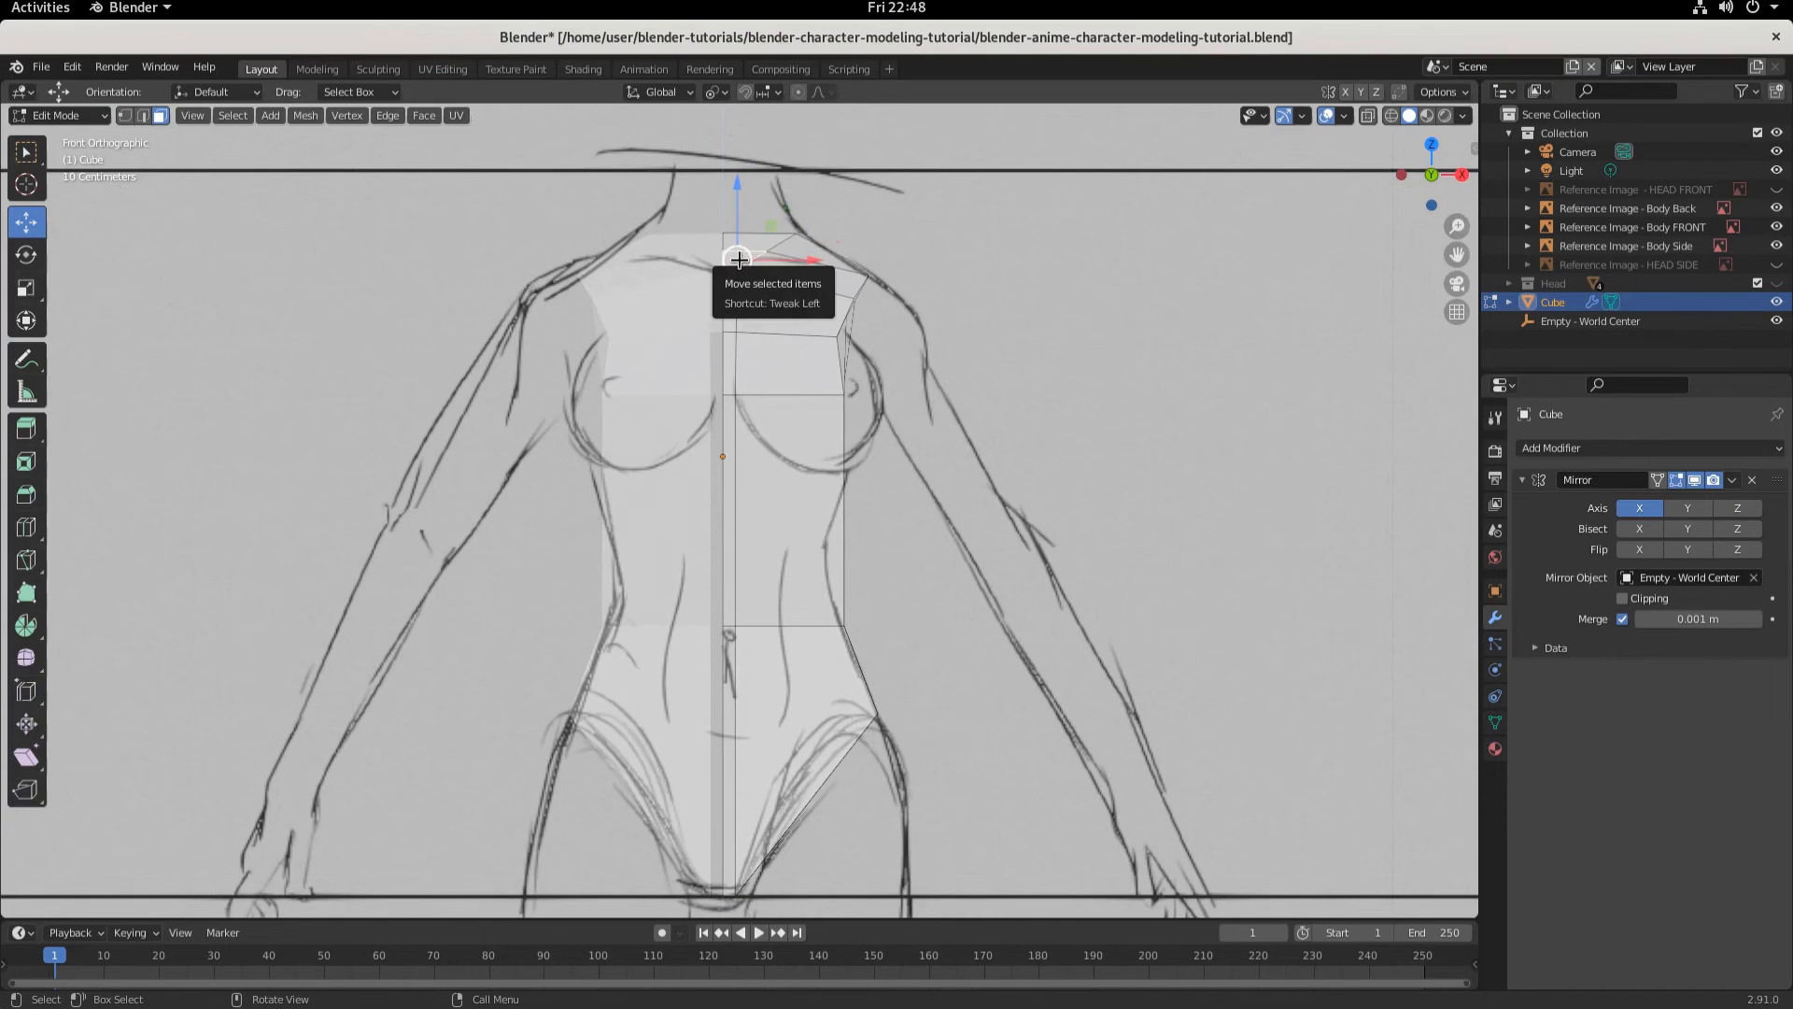
key(KP_3)
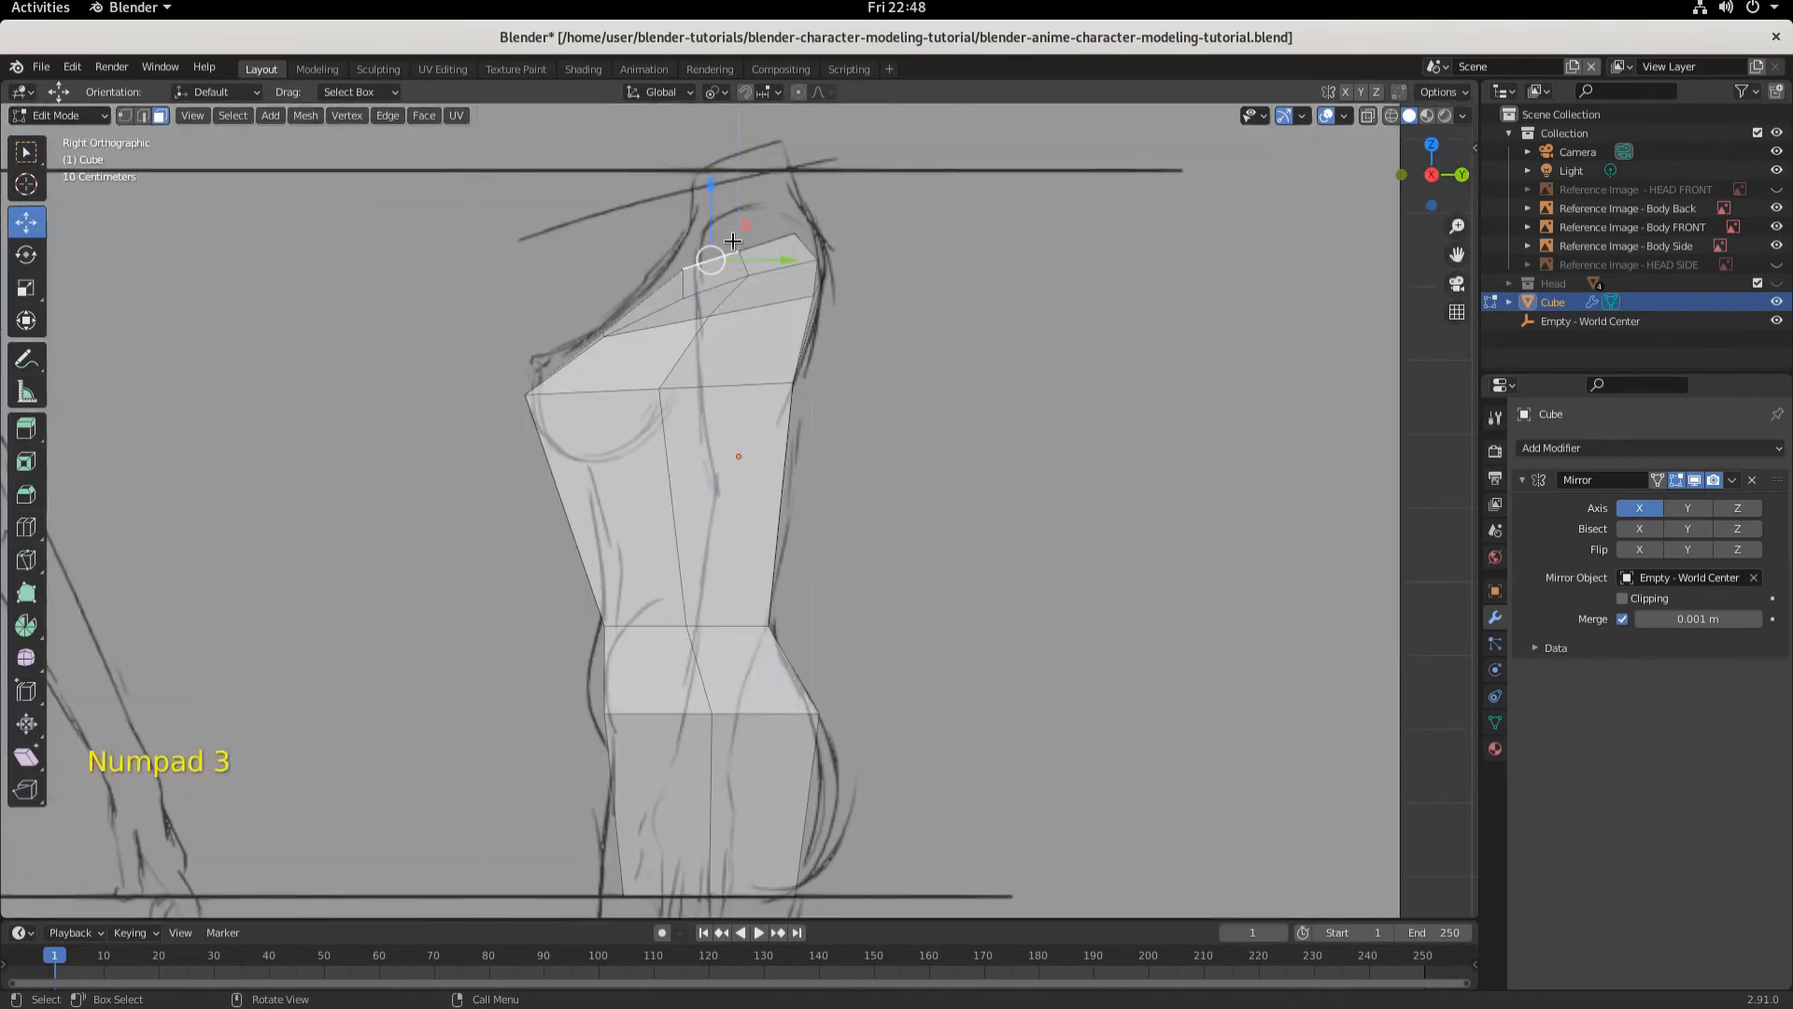
- In edge select mode, raise the middle cross edge at the base of the neck about 0.057 m along Z in the side view
click(144, 118)
middle_drag(496, 267, 728, 265)
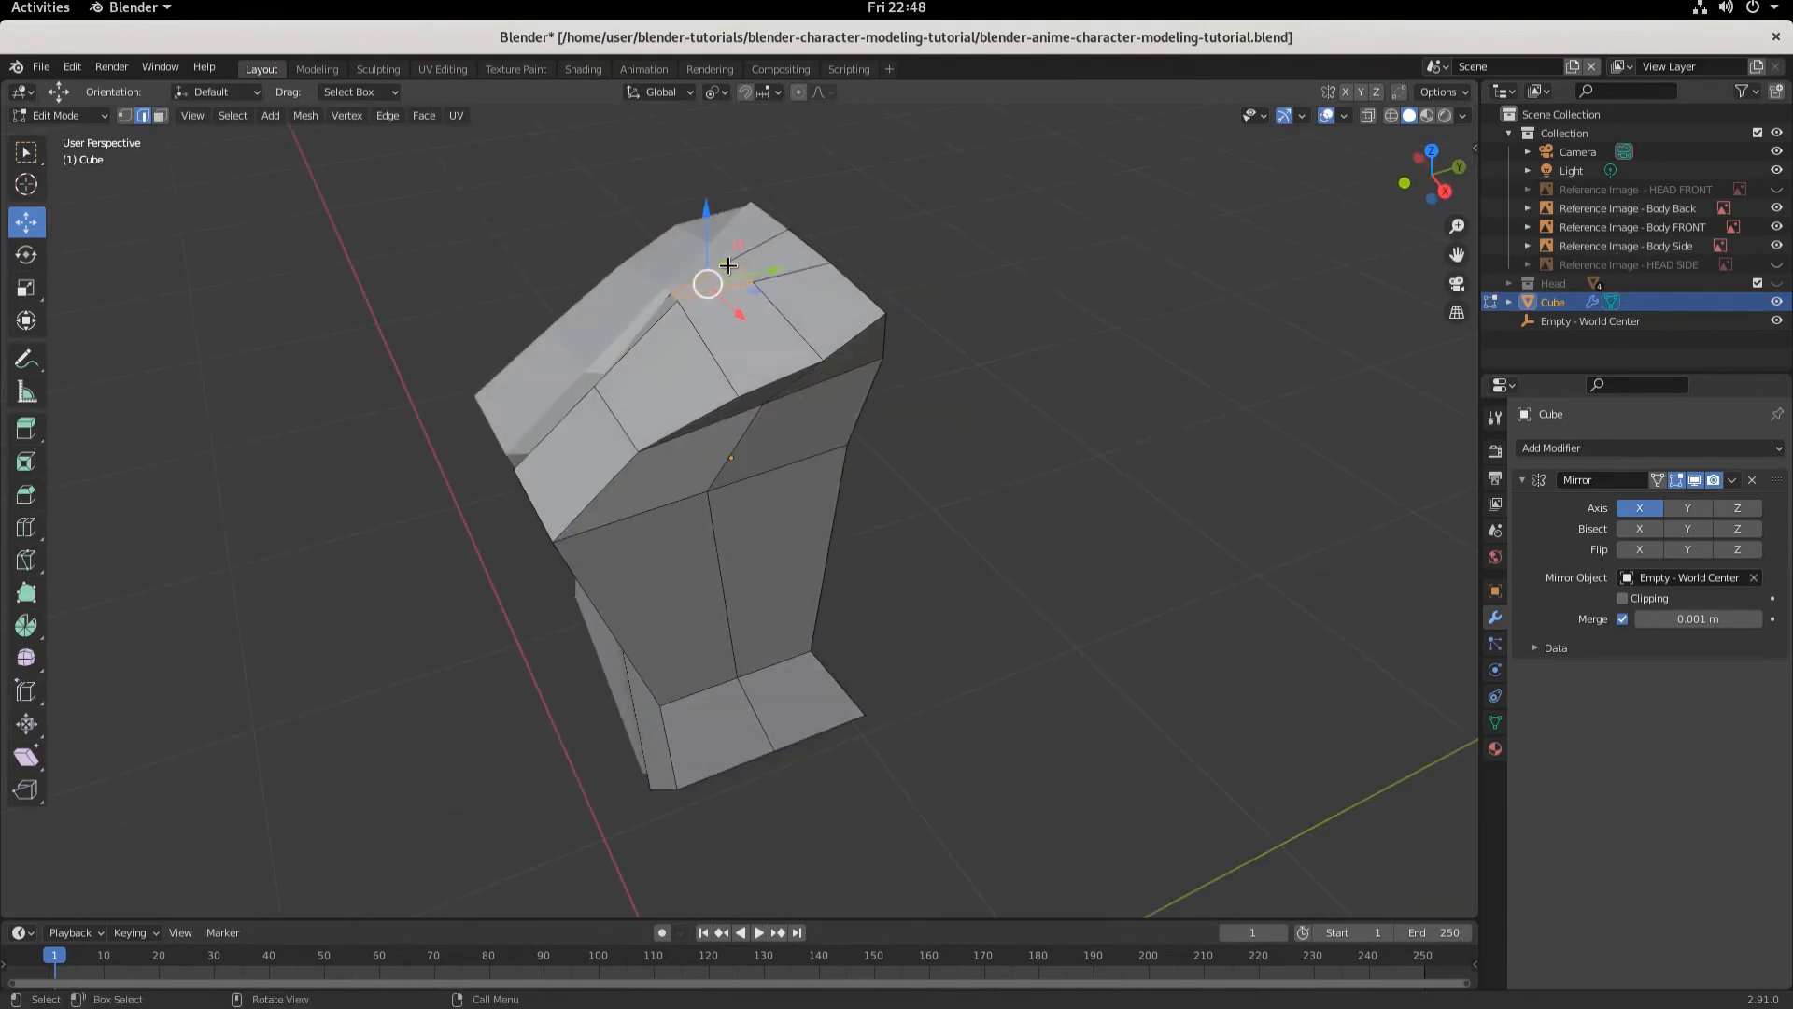
click(736, 273)
key(KP_3)
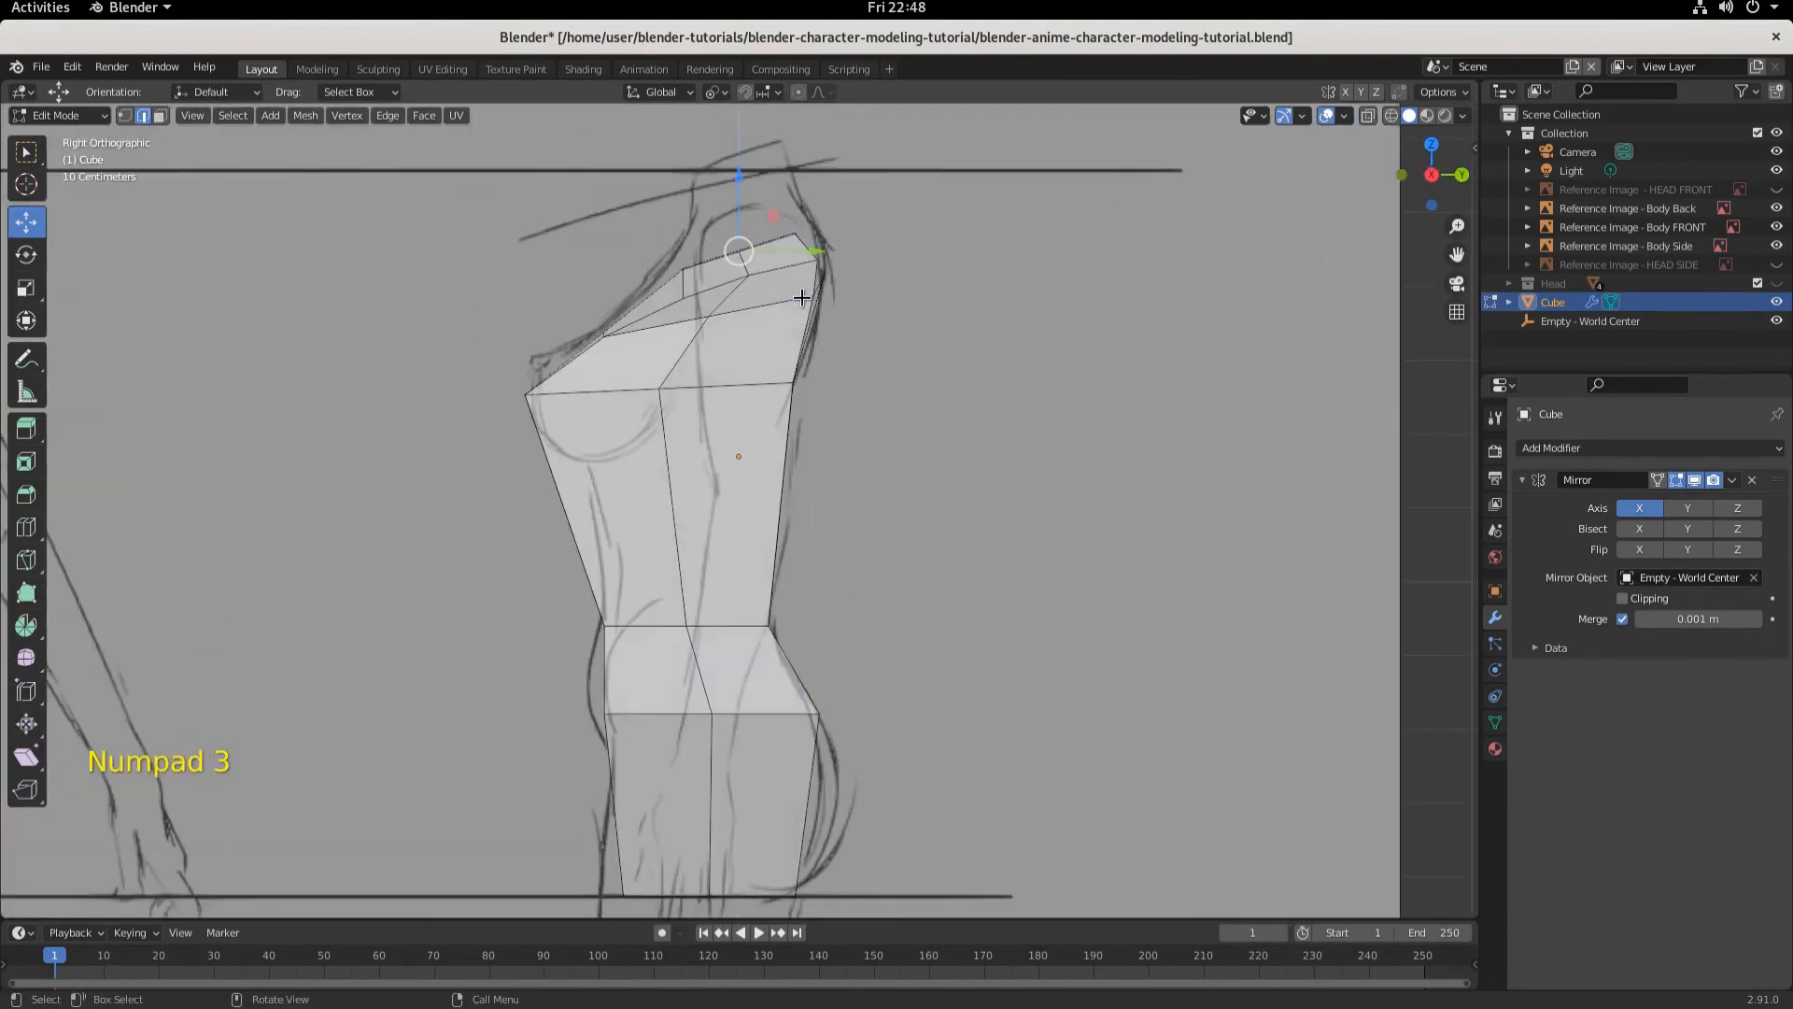
drag(743, 177, 737, 133)
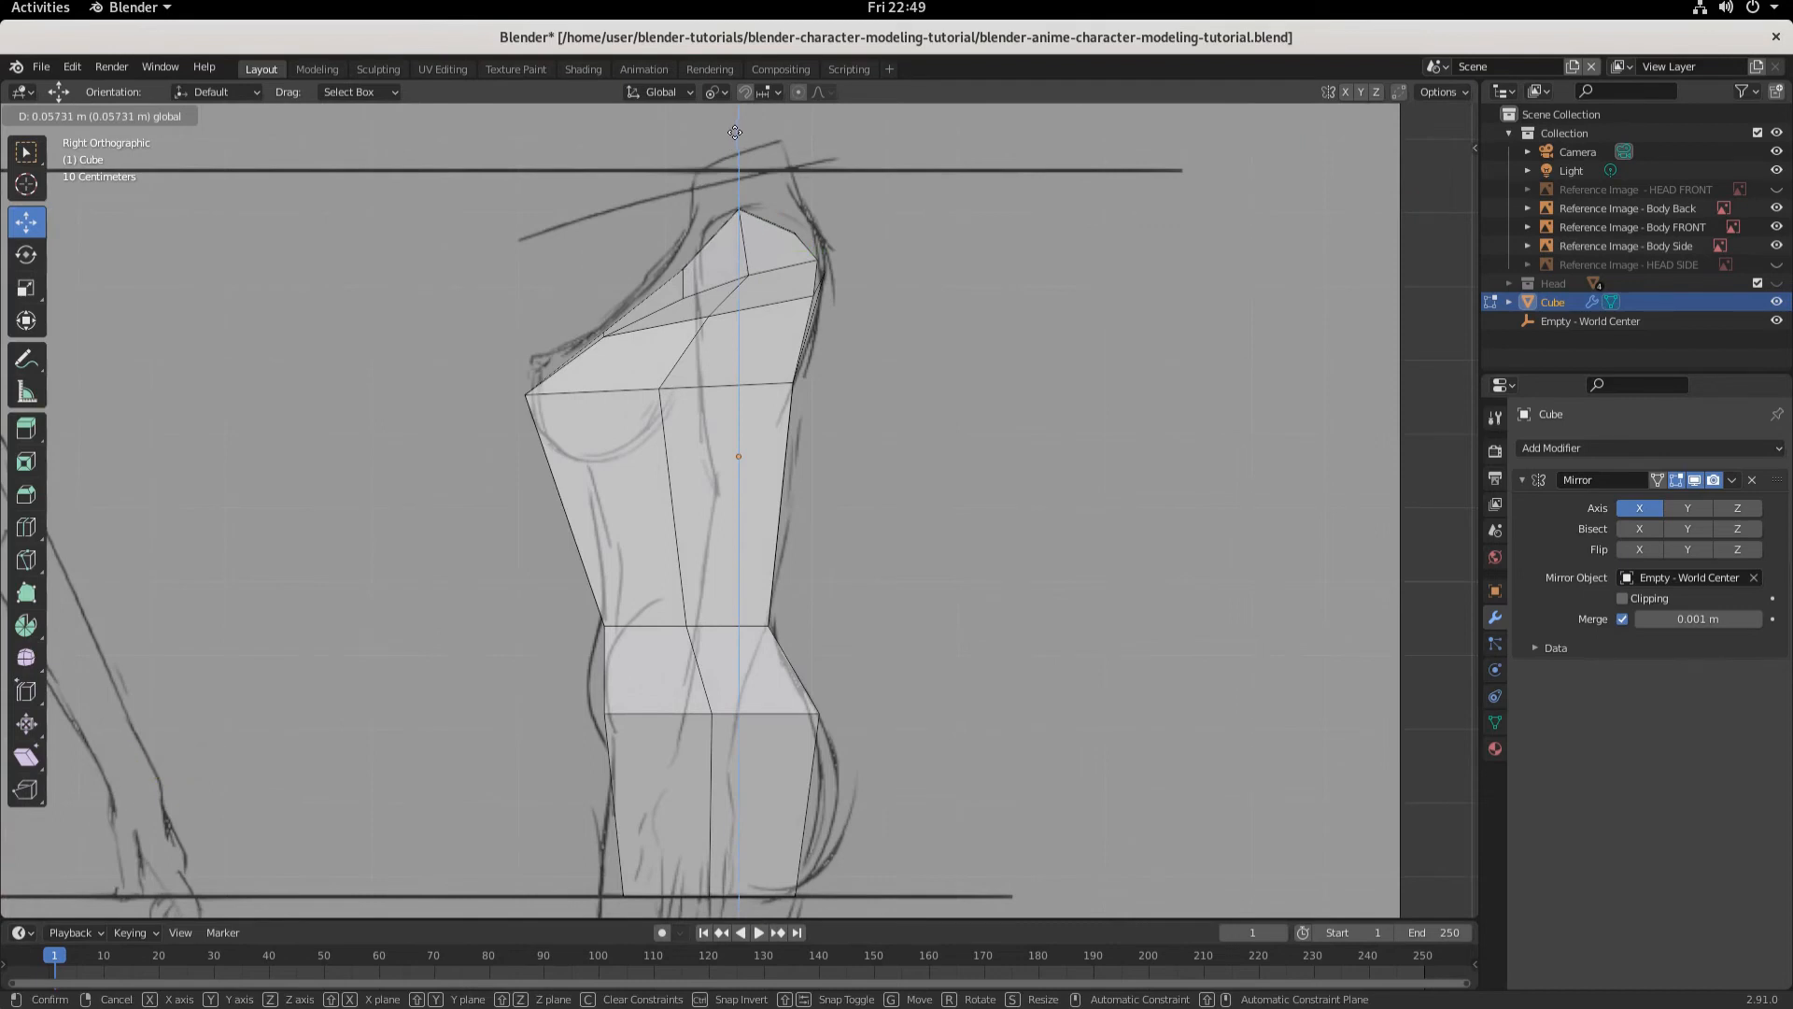
drag(735, 133, 735, 133)
- In the side view, raise the front neck edge about 0.043 m and the back neck edge about 0.057 m along Z
middle_drag(729, 250, 801, 329)
click(686, 346)
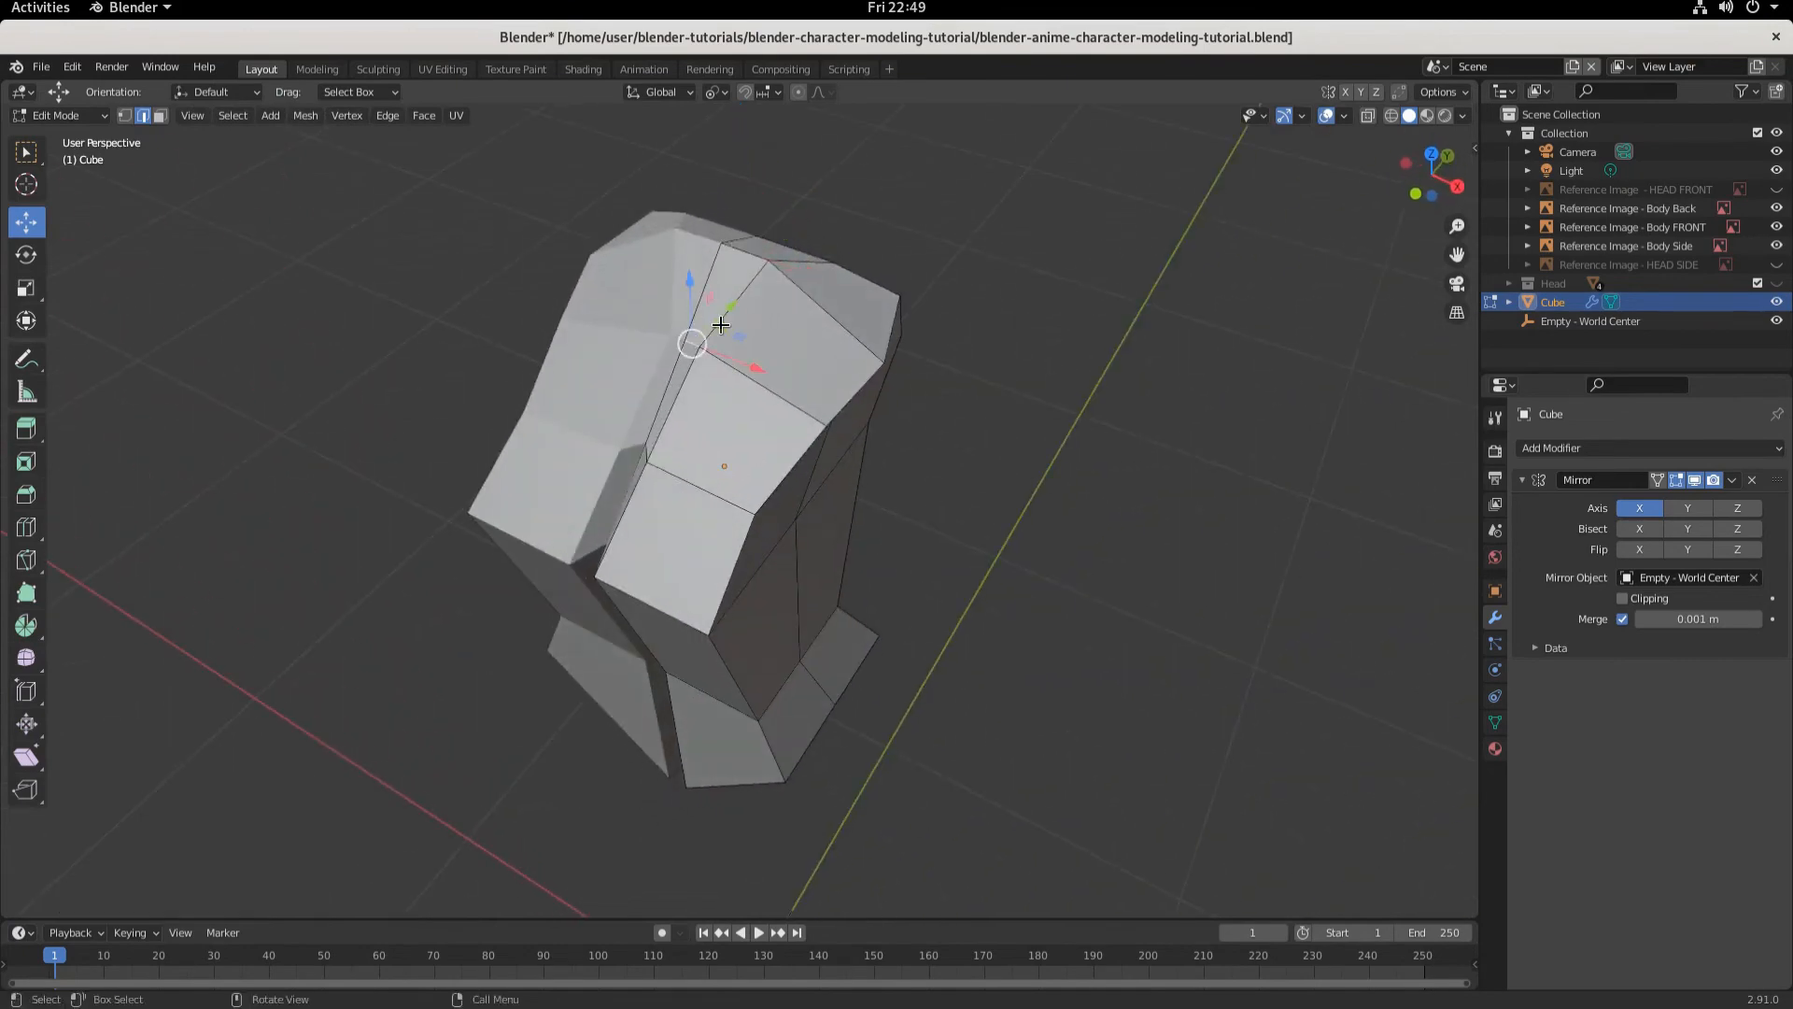
key(KP_3)
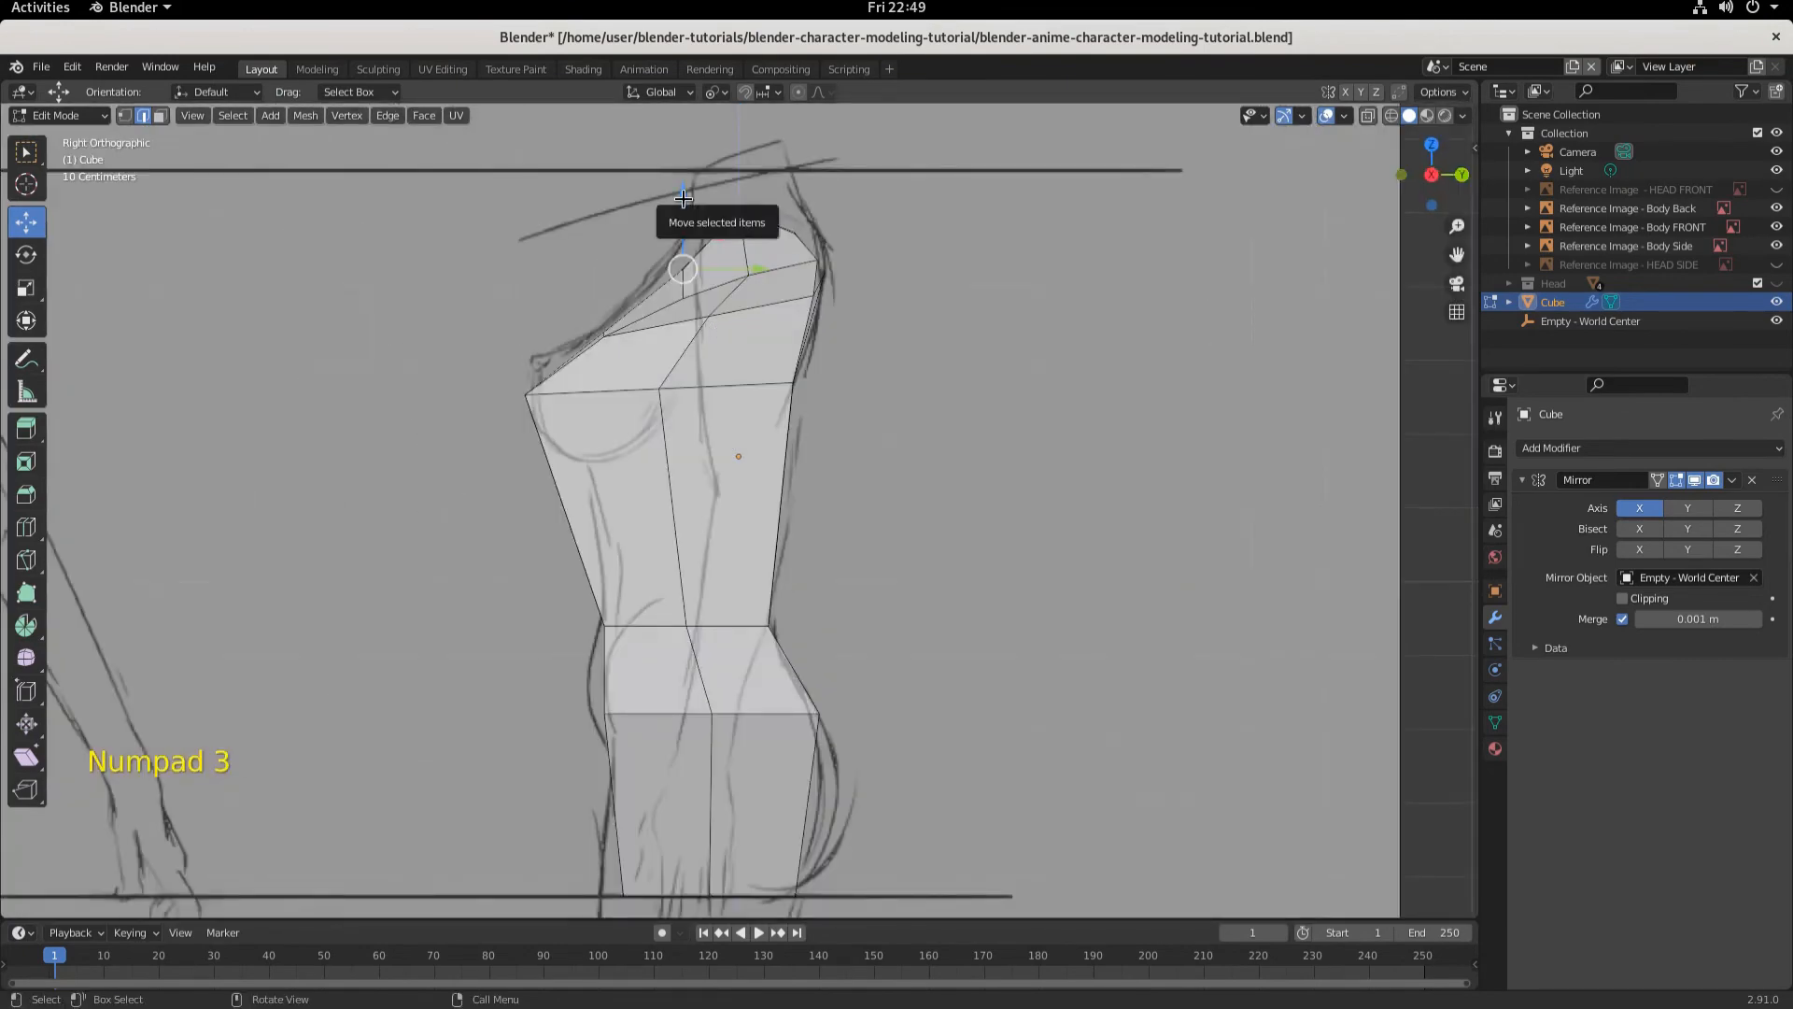
drag(680, 200, 705, 164)
middle_drag(822, 248, 808, 393)
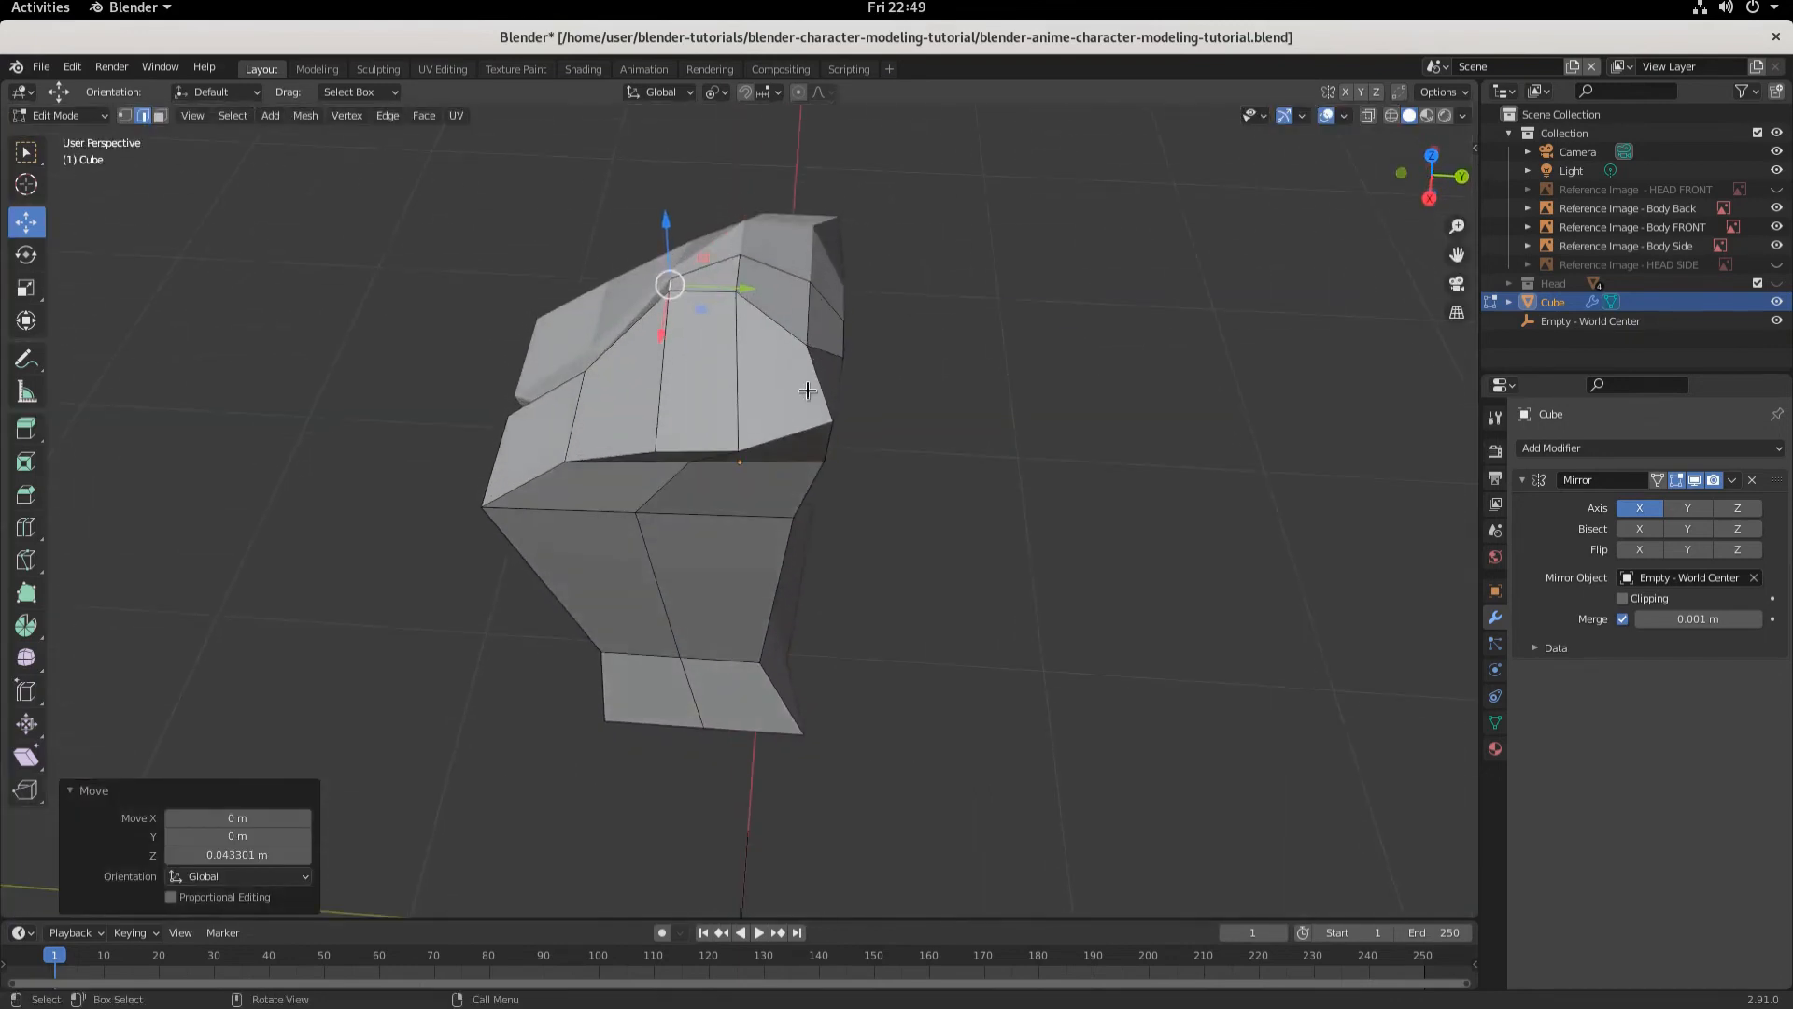
click(809, 305)
key(KP_3)
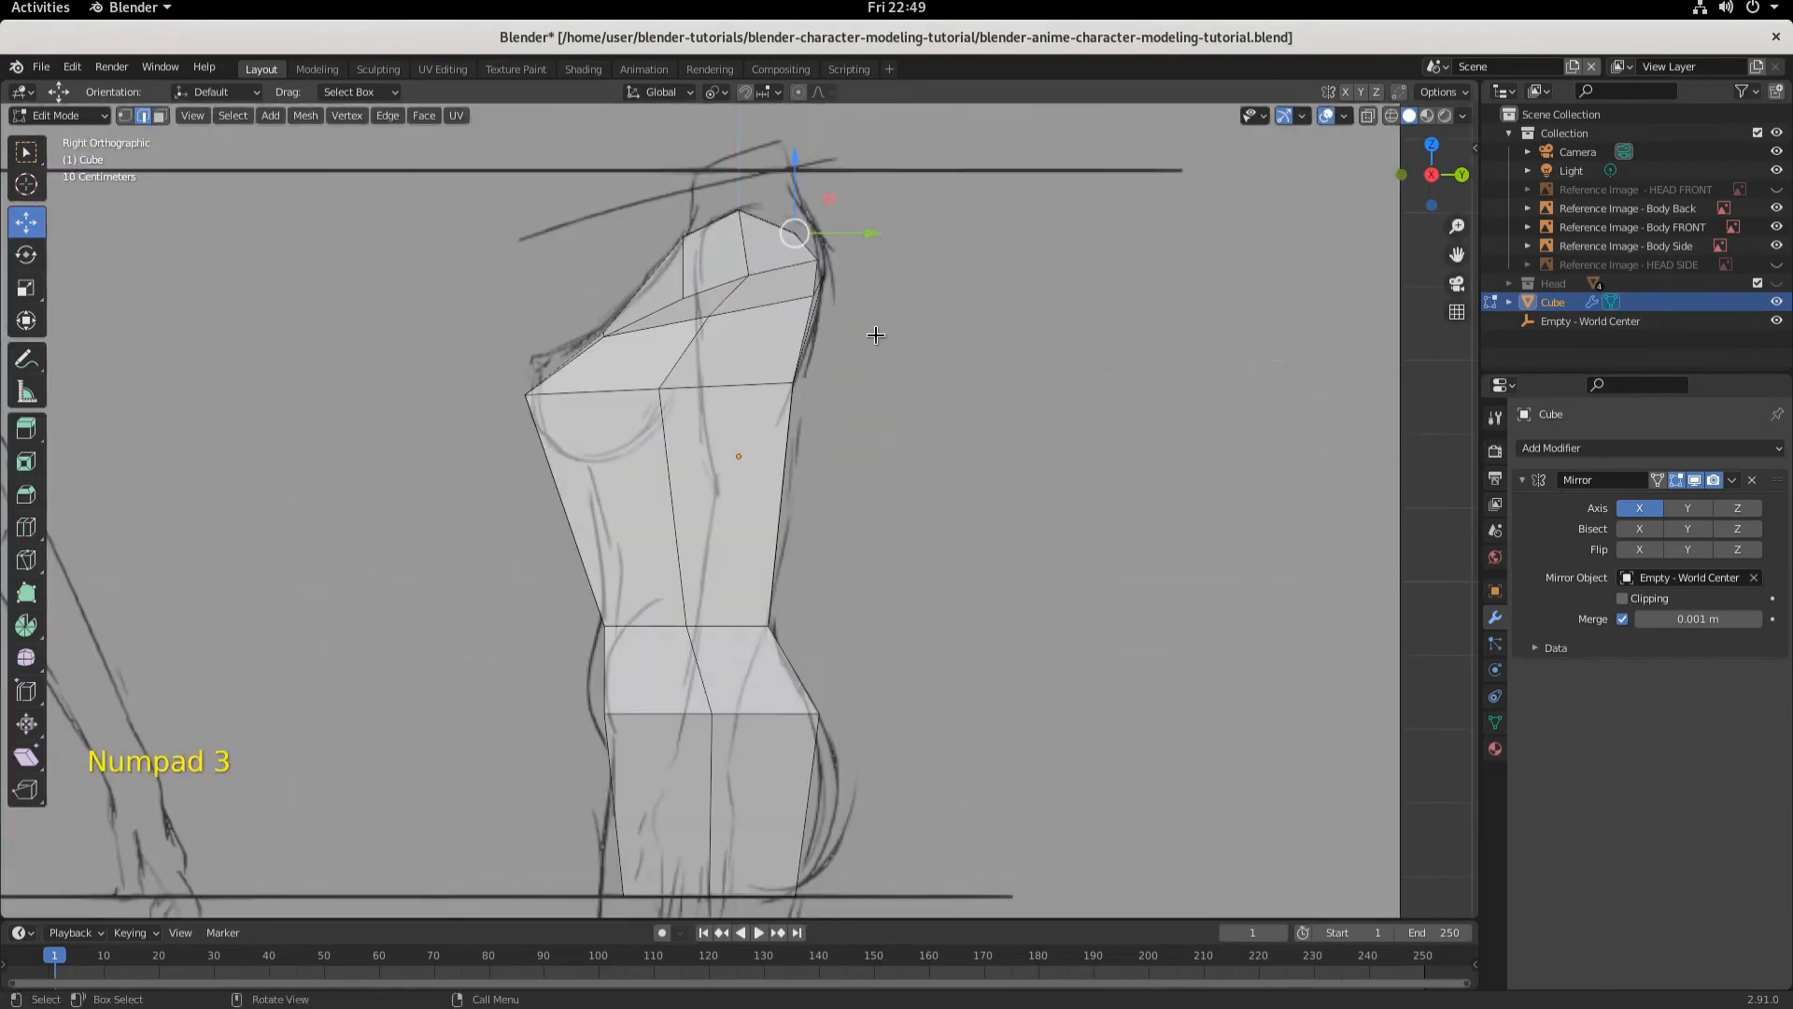
drag(799, 166, 809, 121)
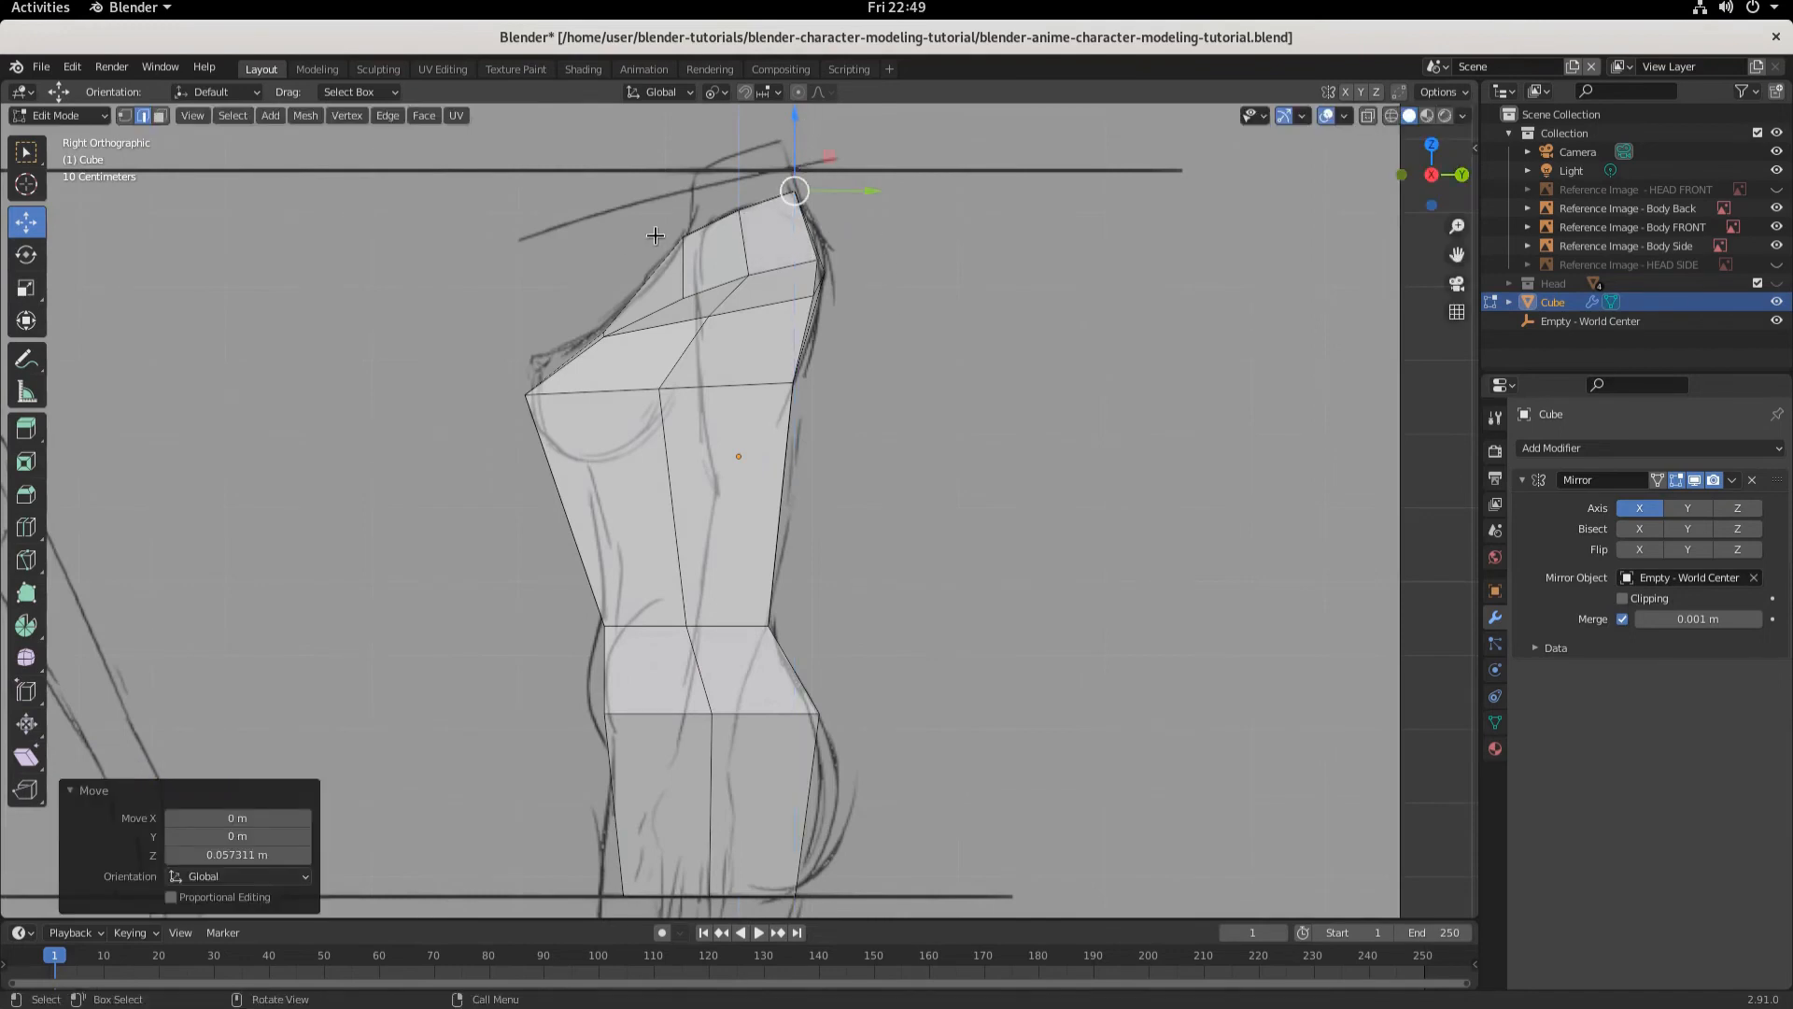
- In vertex select mode, move the outer vertex of the back neck edge about 0.023 m inward along X to the front reference's neck line
middle_drag(656, 235, 977, 433)
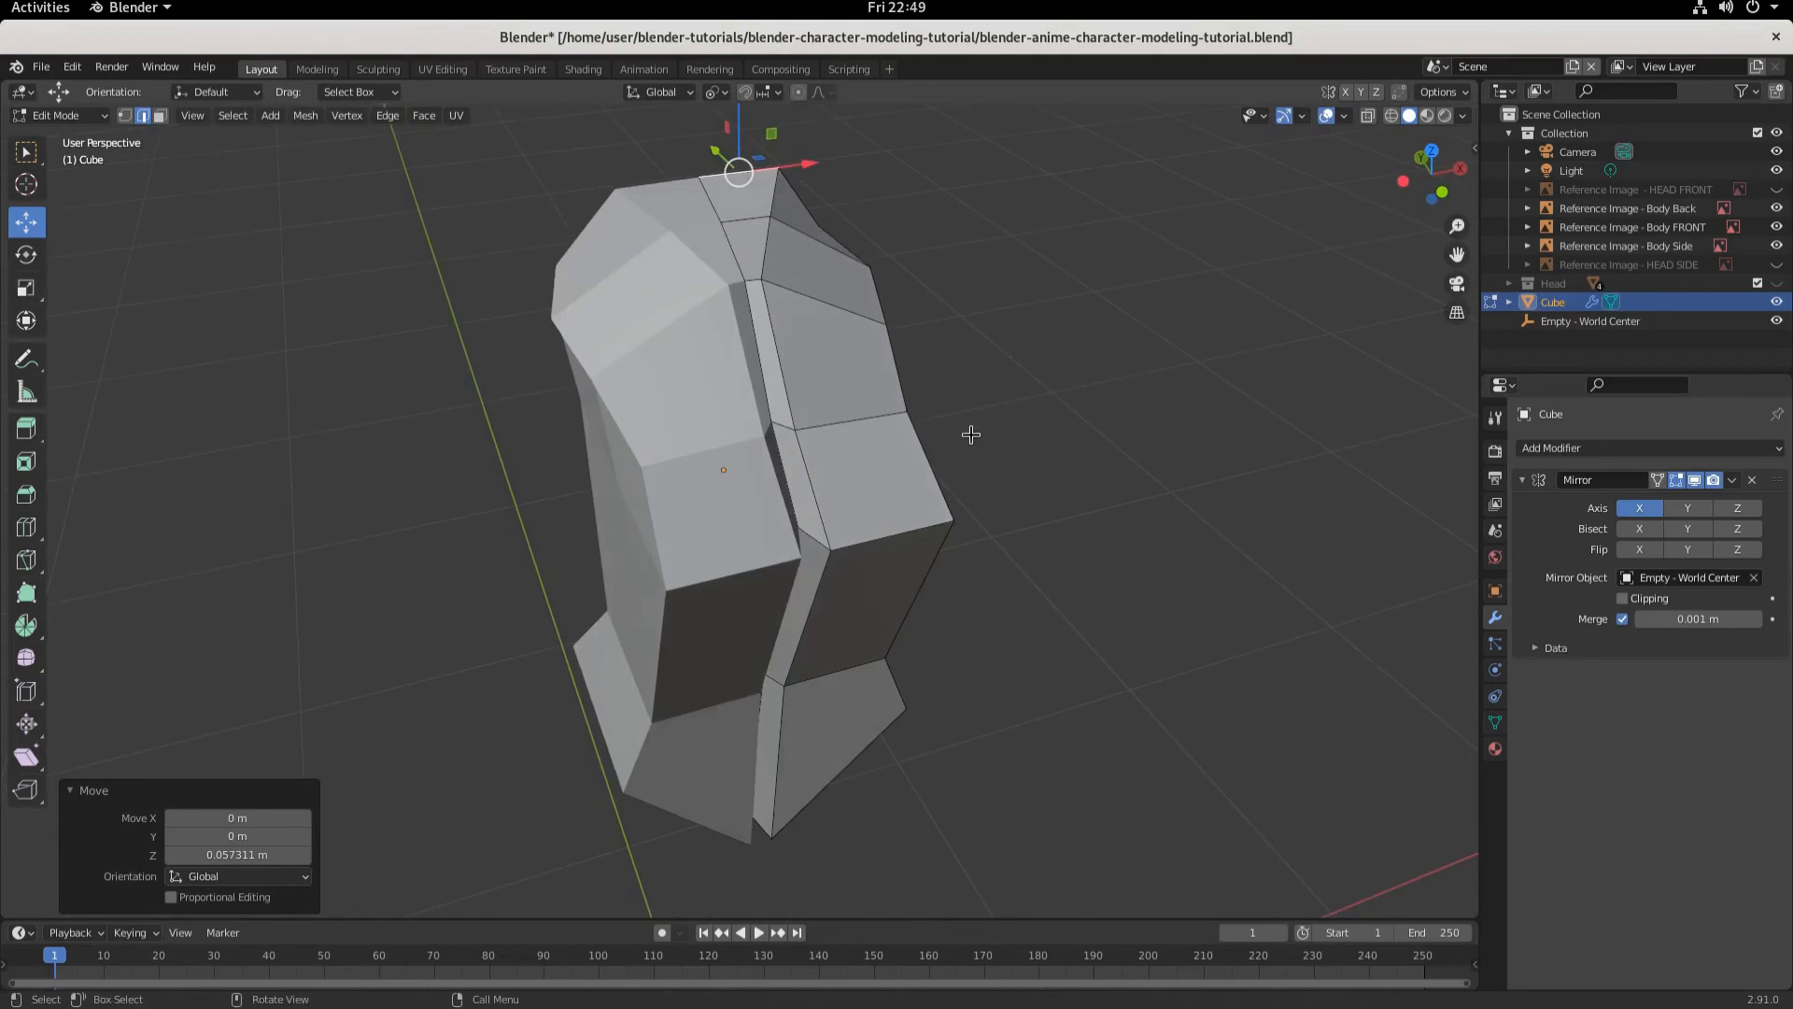
key(KP_1)
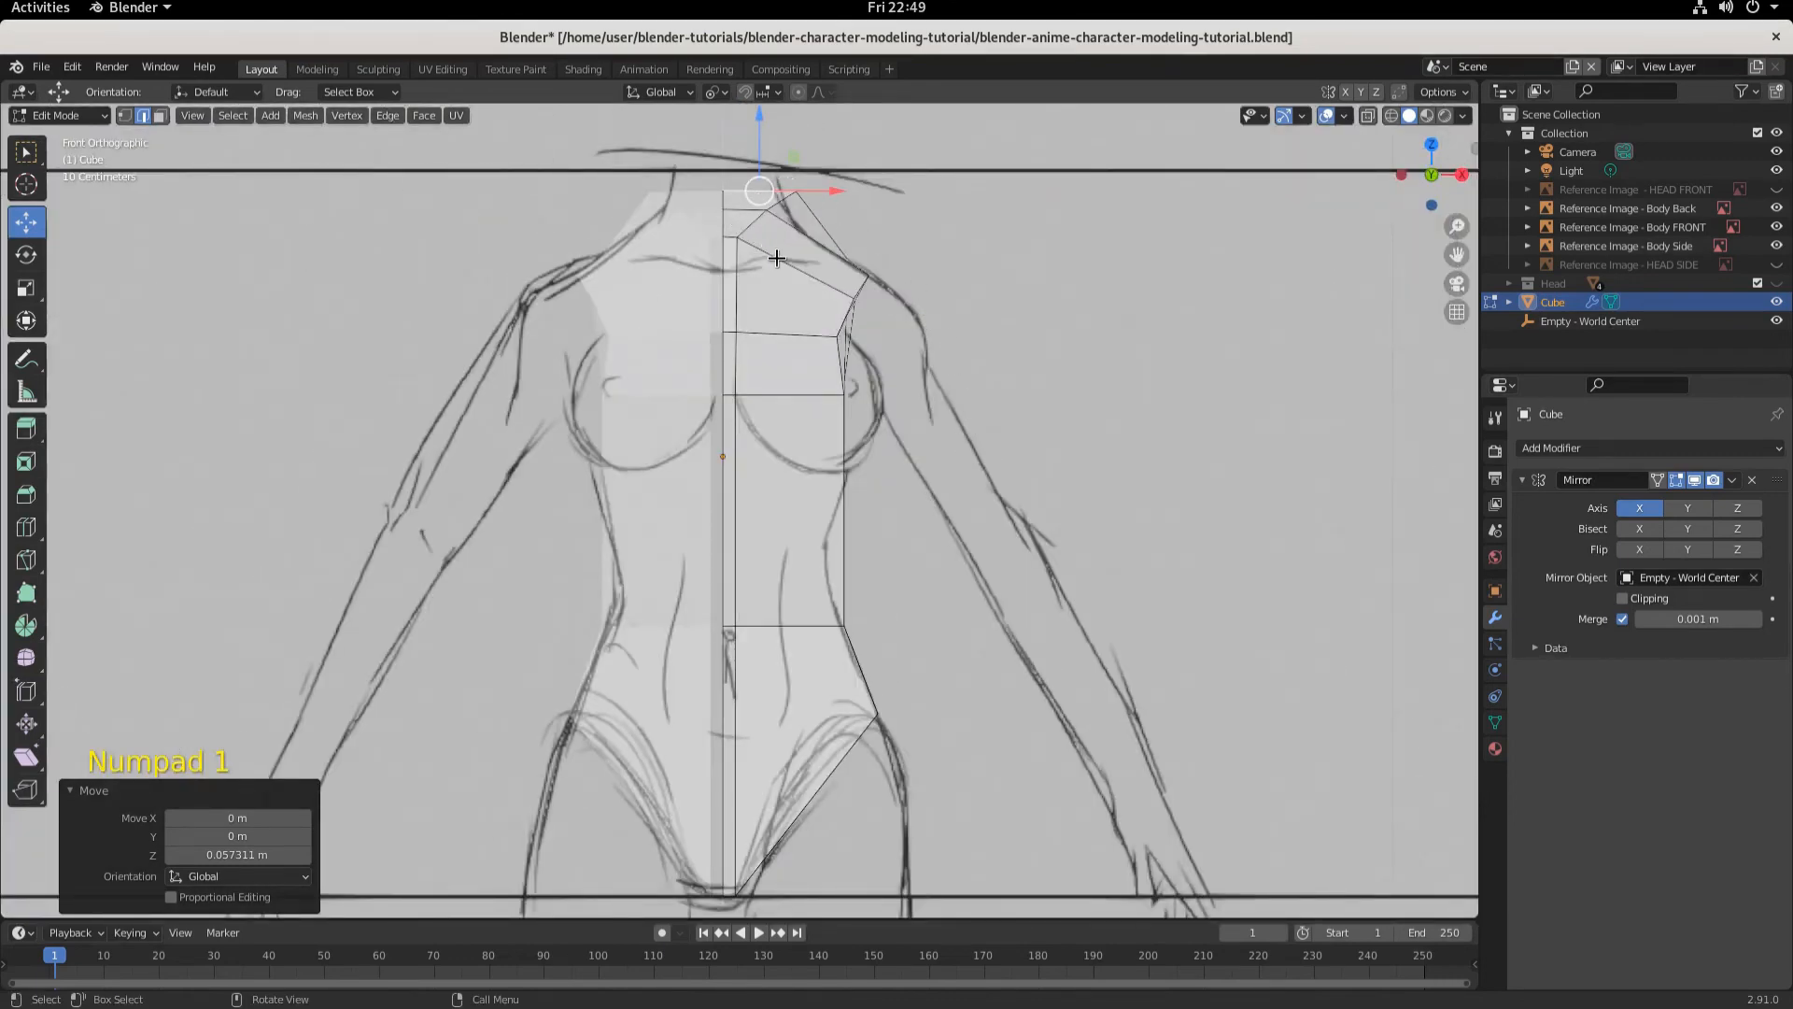
key(1)
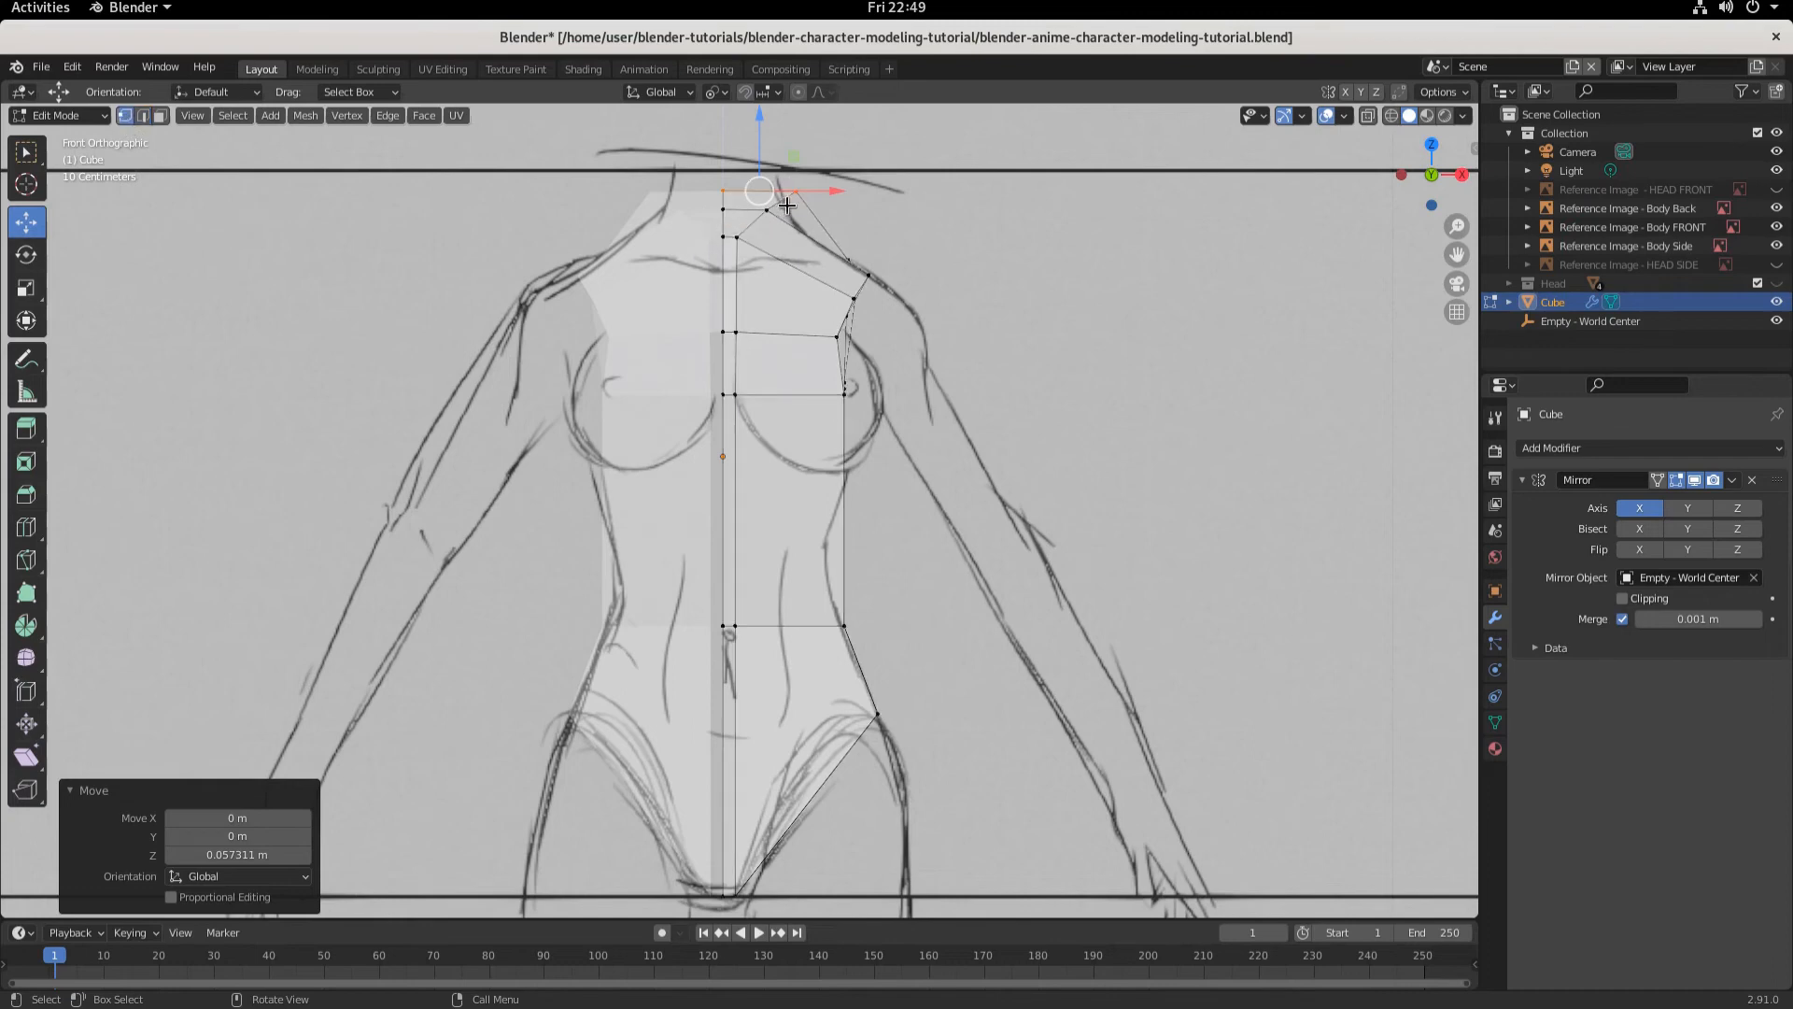
click(813, 209)
drag(873, 191, 855, 190)
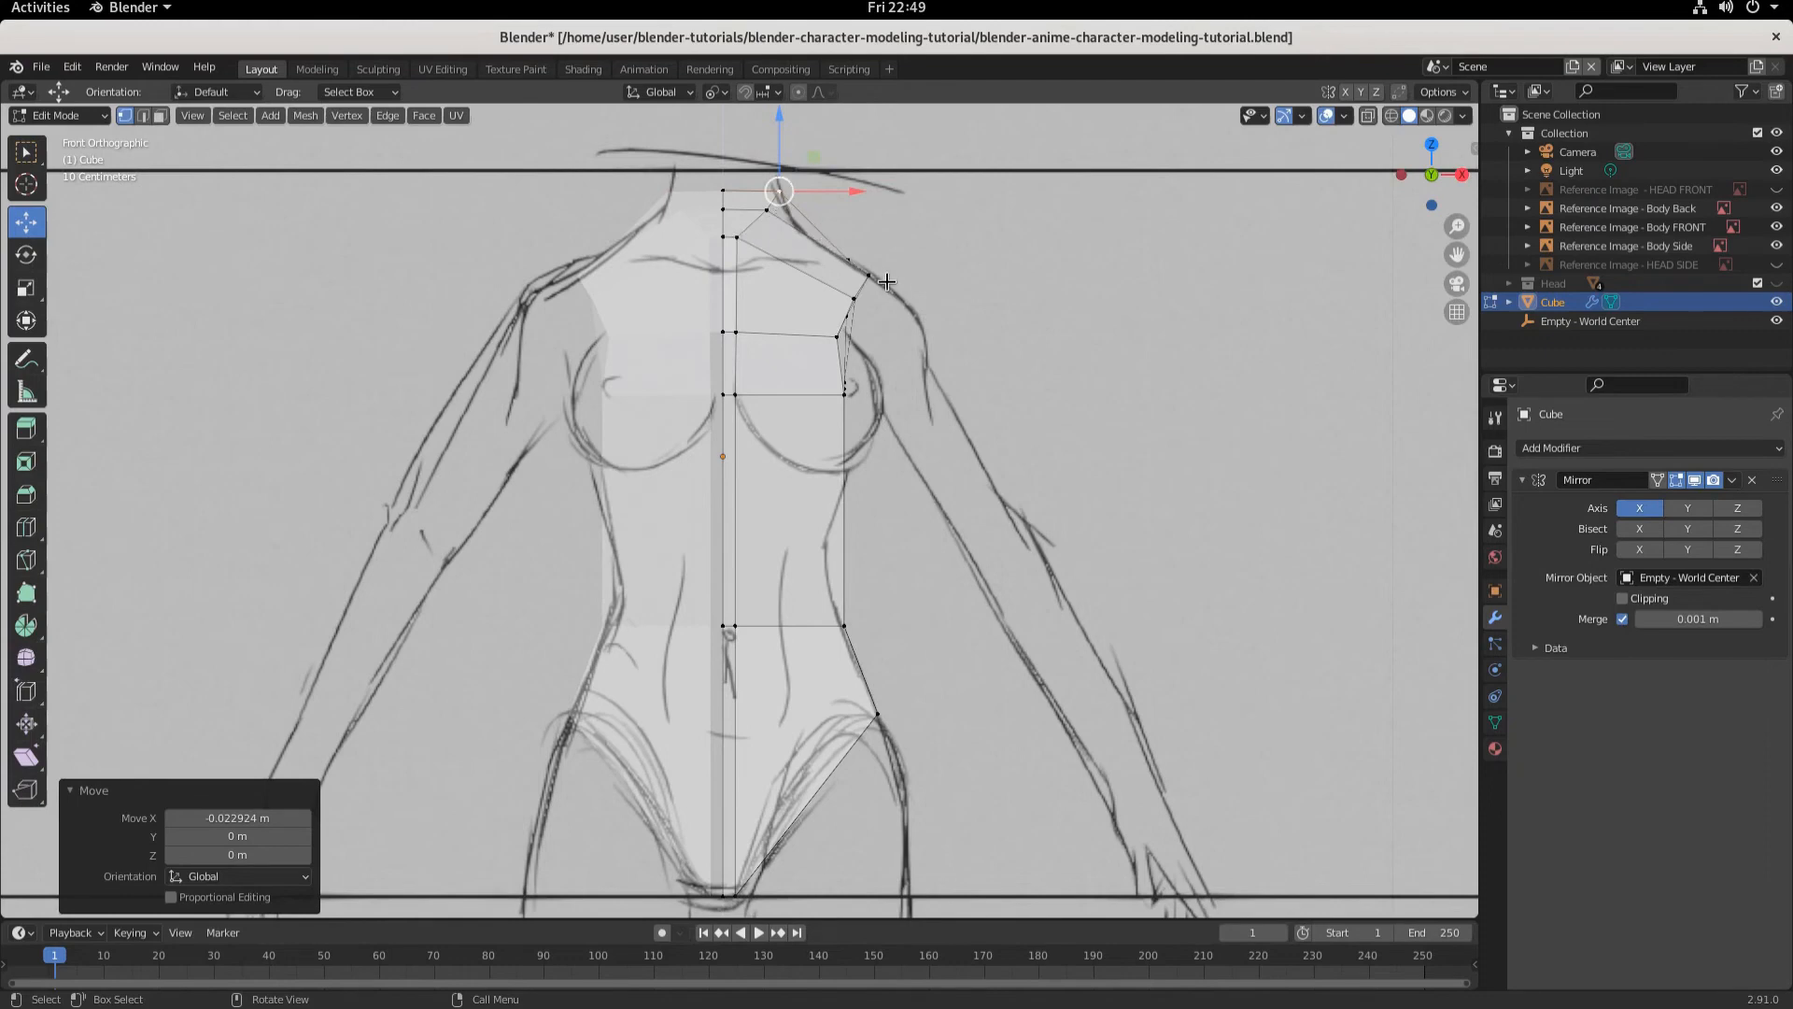
- Move the front neck vertex about 0.022 m outward along X and backward along Y, and its centreline neighbour about 0.010 m backward
middle_drag(886, 281, 750, 280)
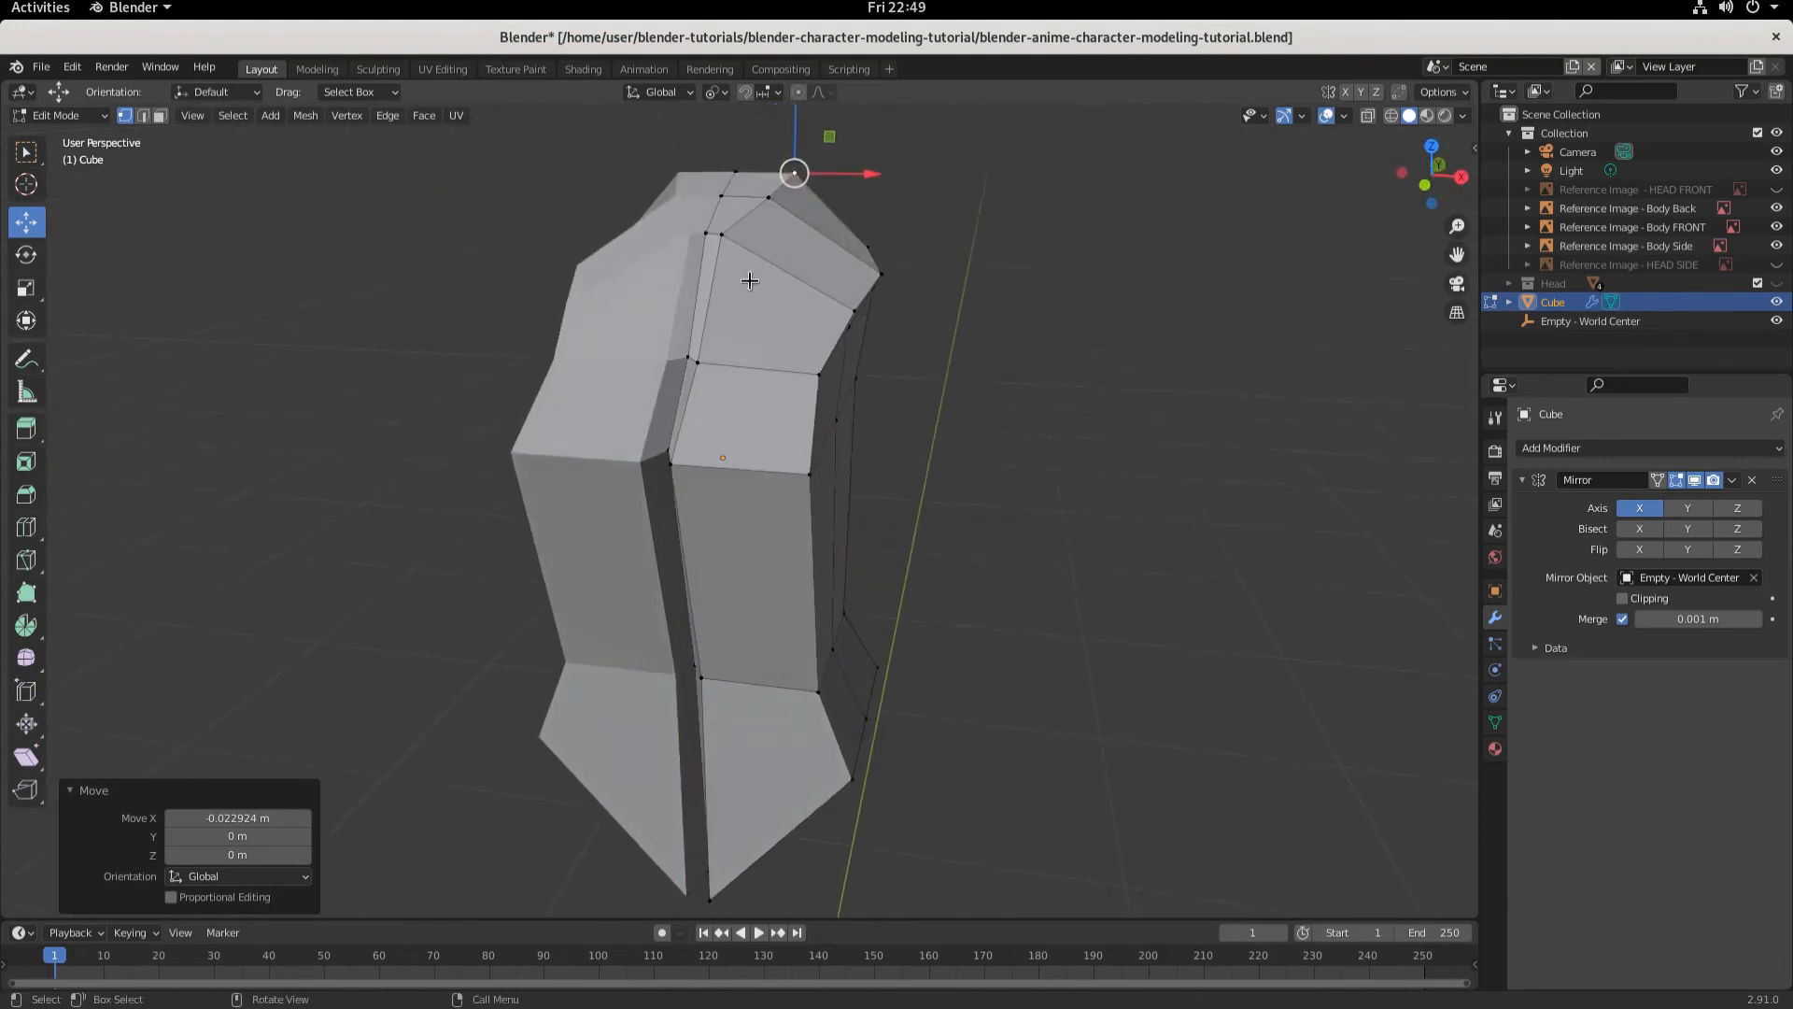
key(KP_1)
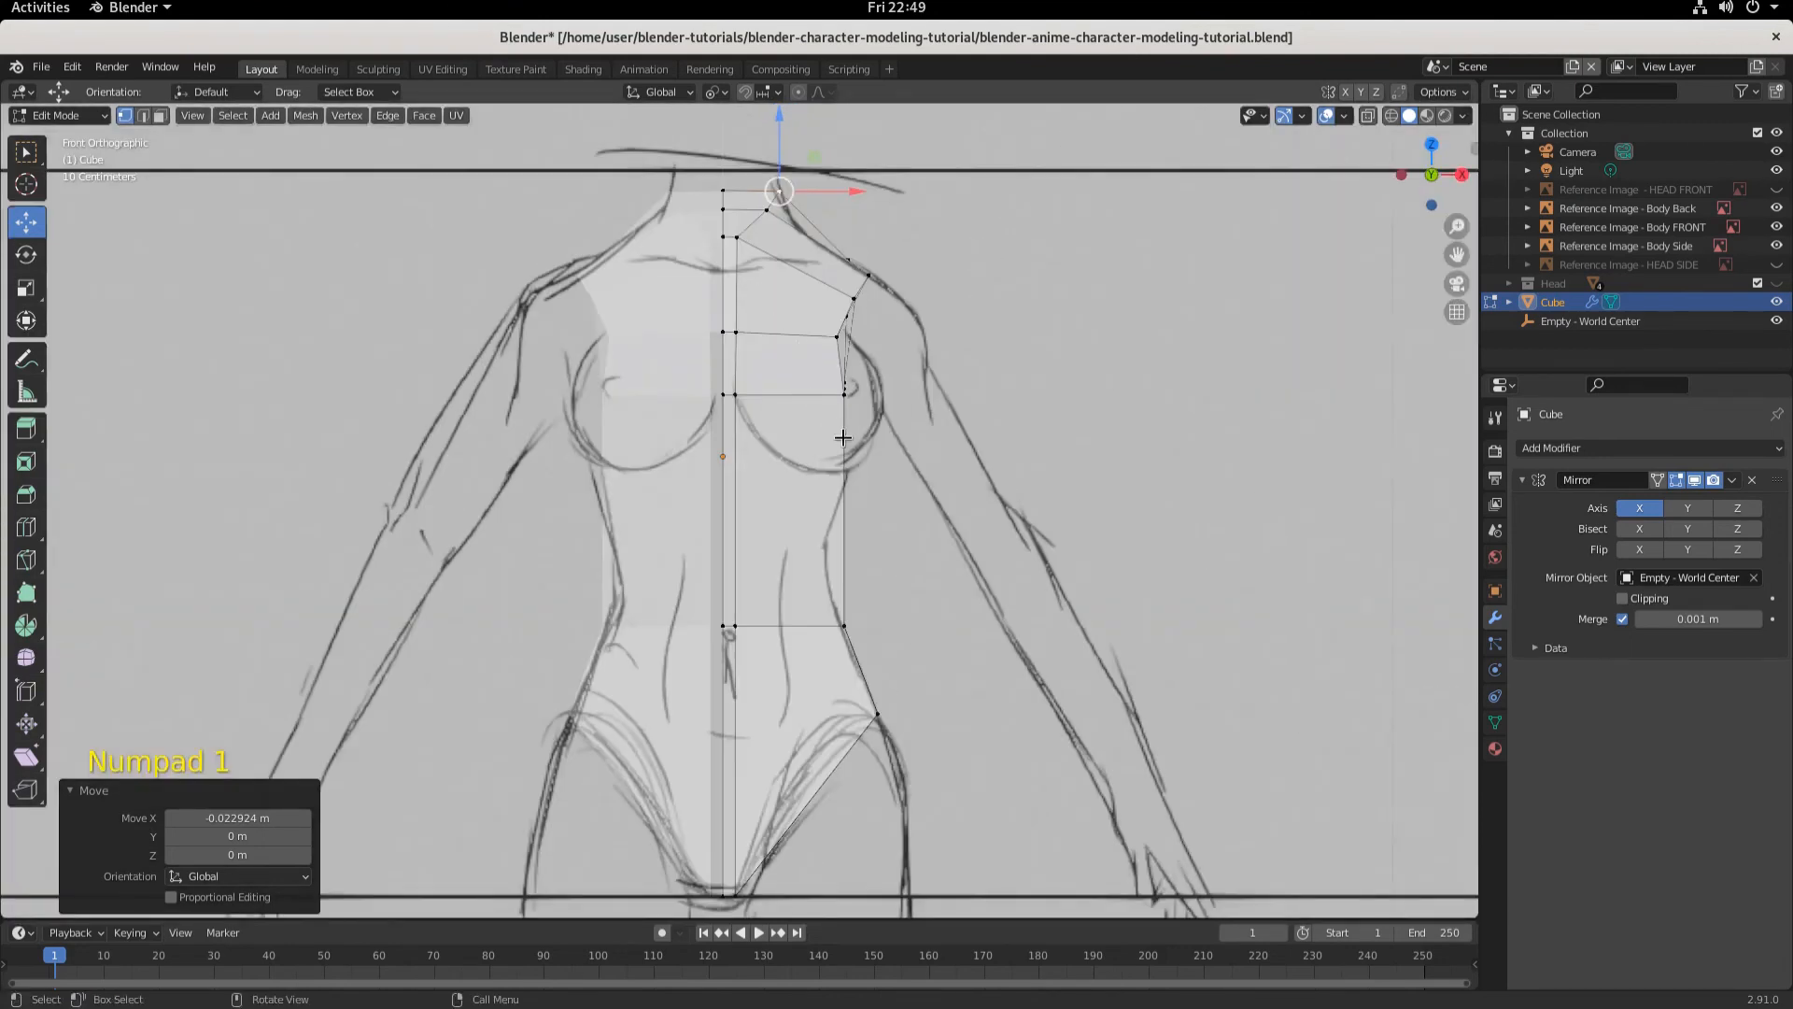
mouse_move(842, 437)
middle_down()
mouse_move(941, 520)
mouse_move(523, 580)
mouse_move(788, 585)
mouse_move(937, 561)
middle_up()
key(KP_1)
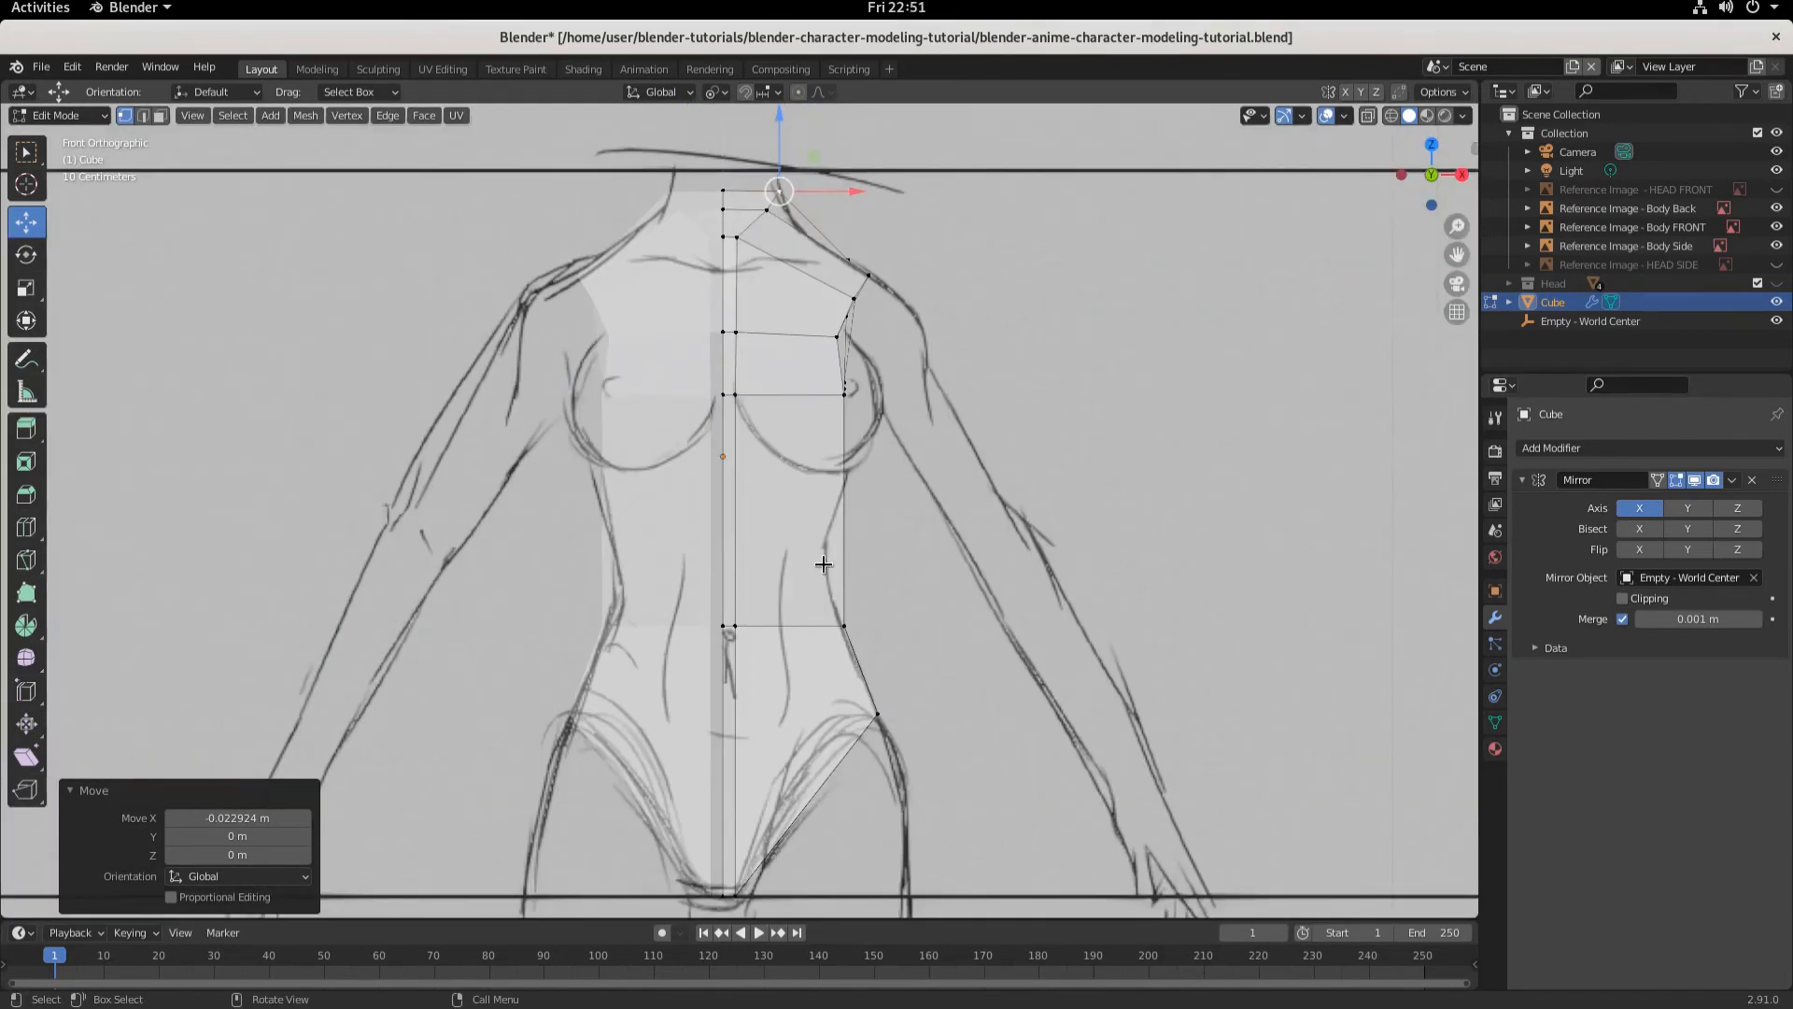
scroll(938, 560, up, 3)
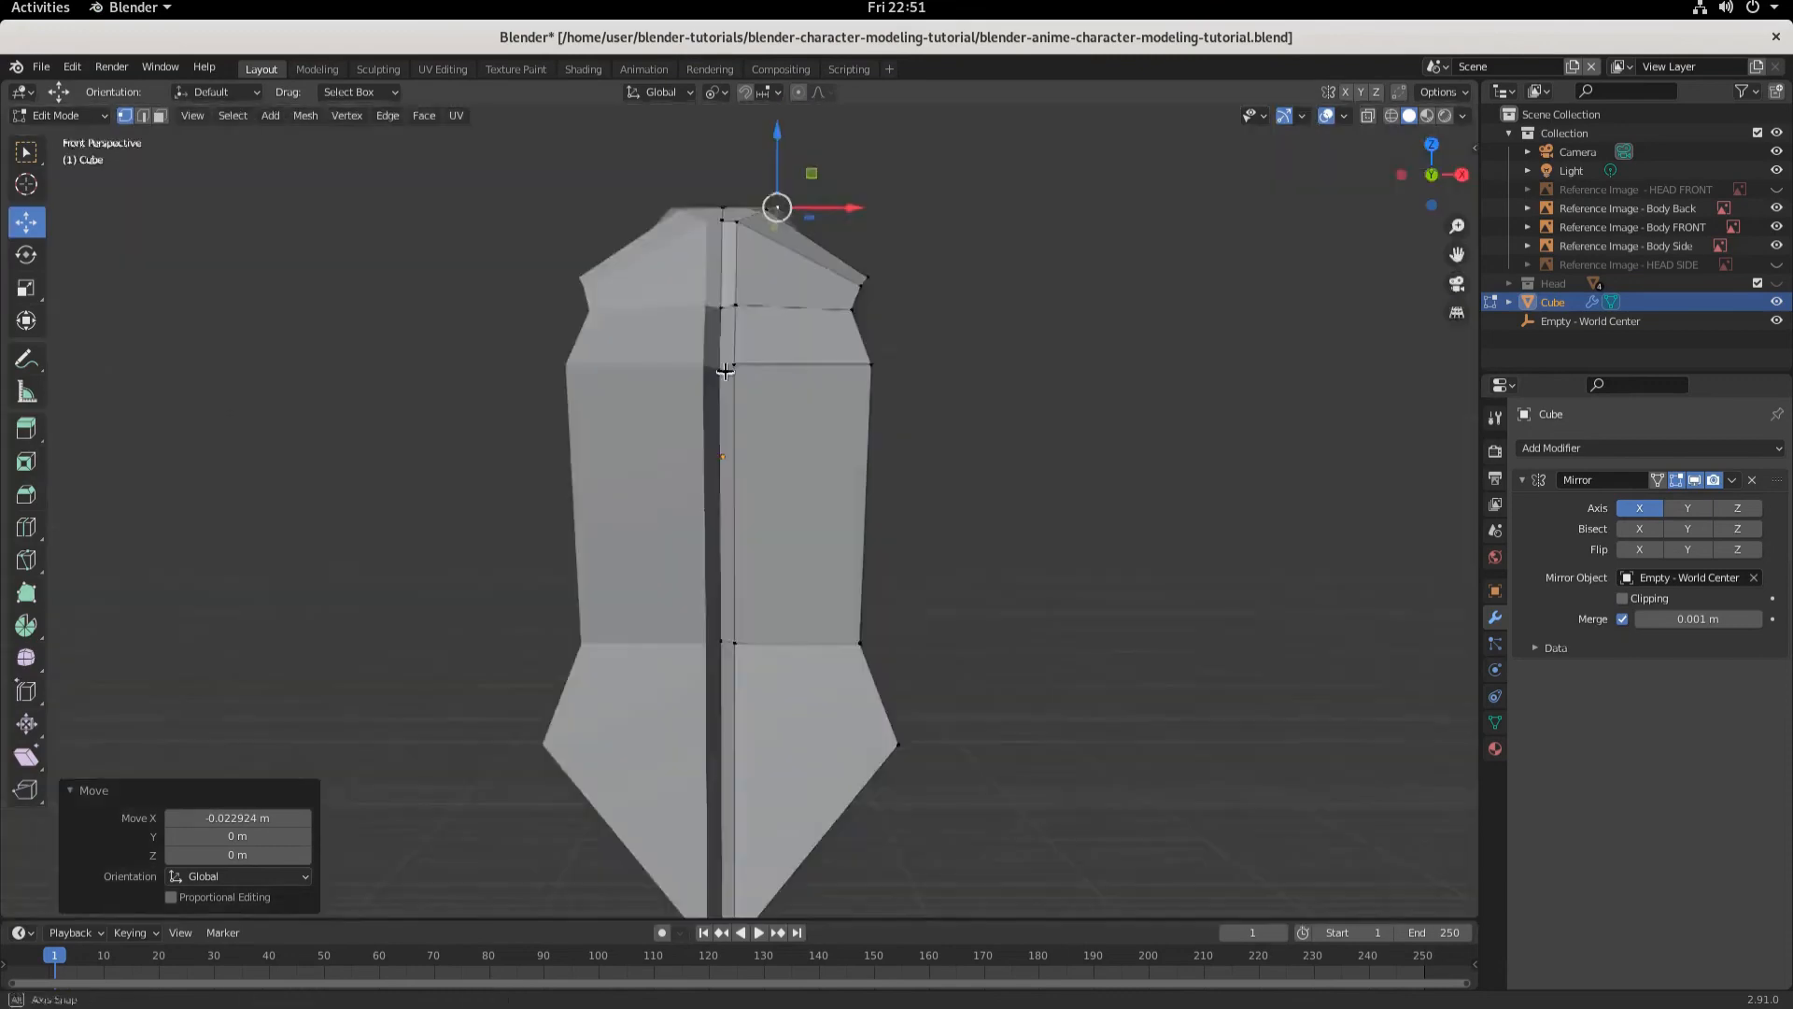
middle_drag(724, 371, 740, 499)
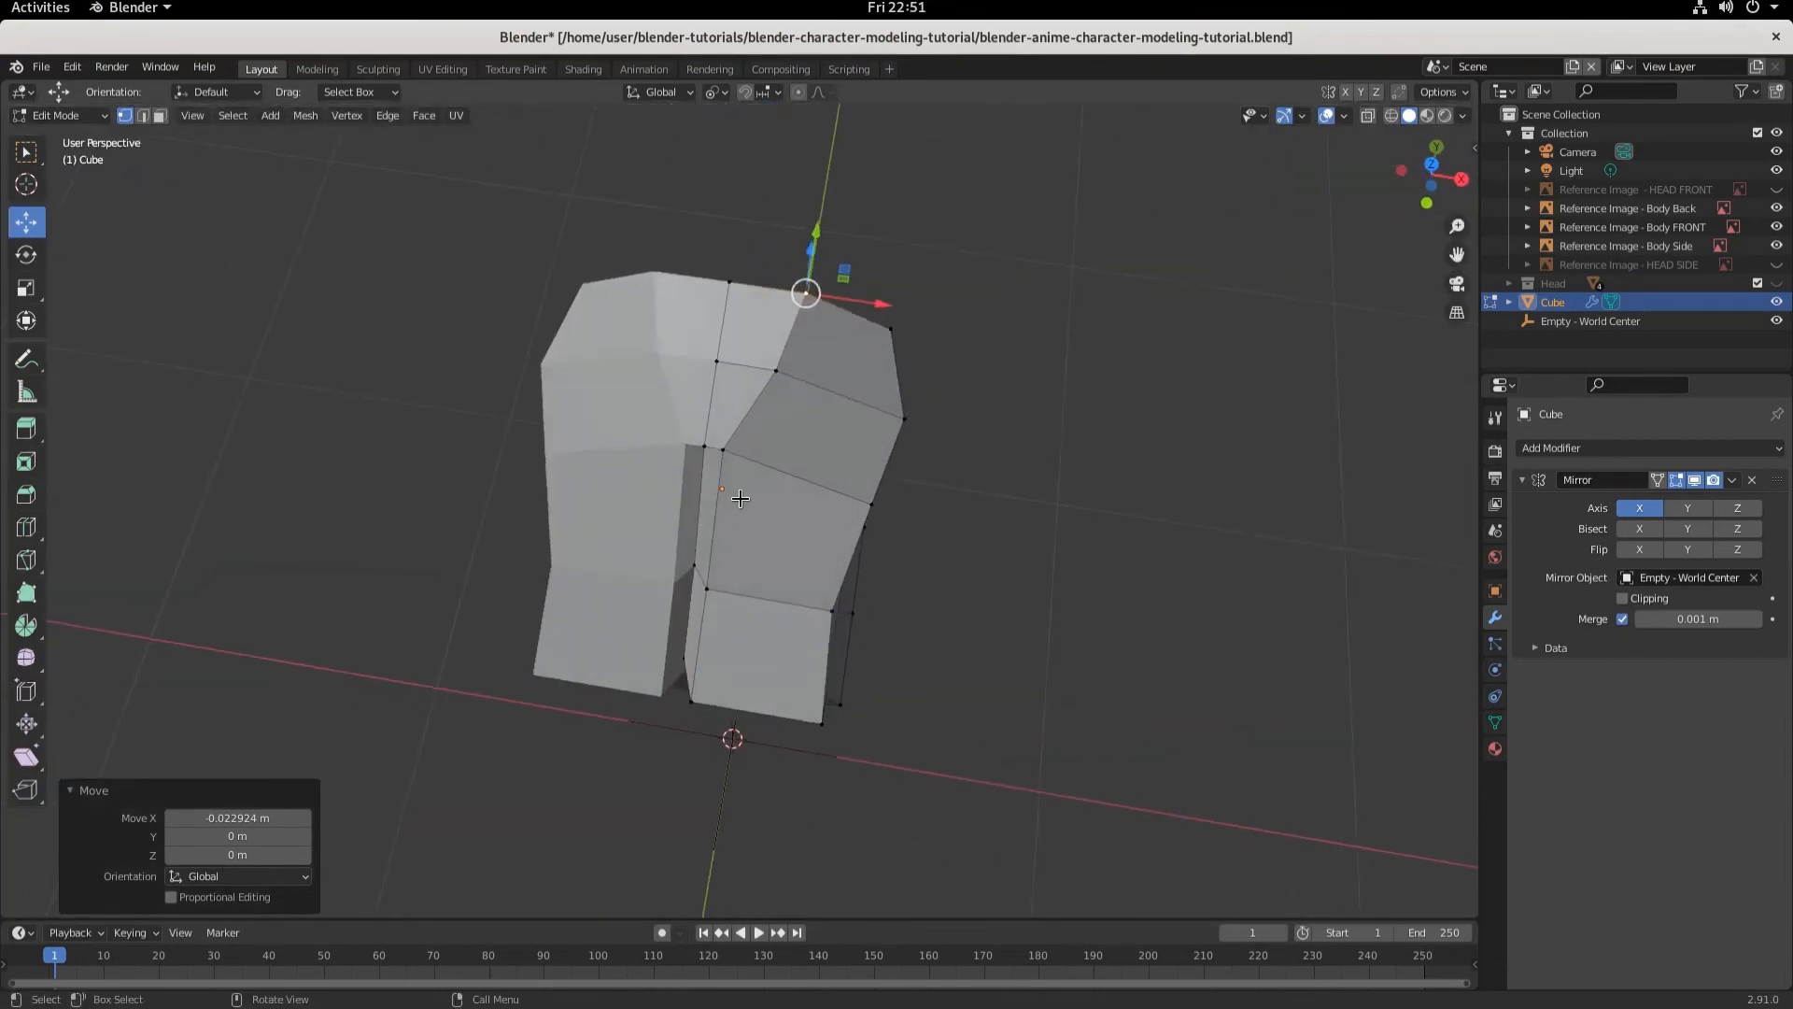
click(725, 445)
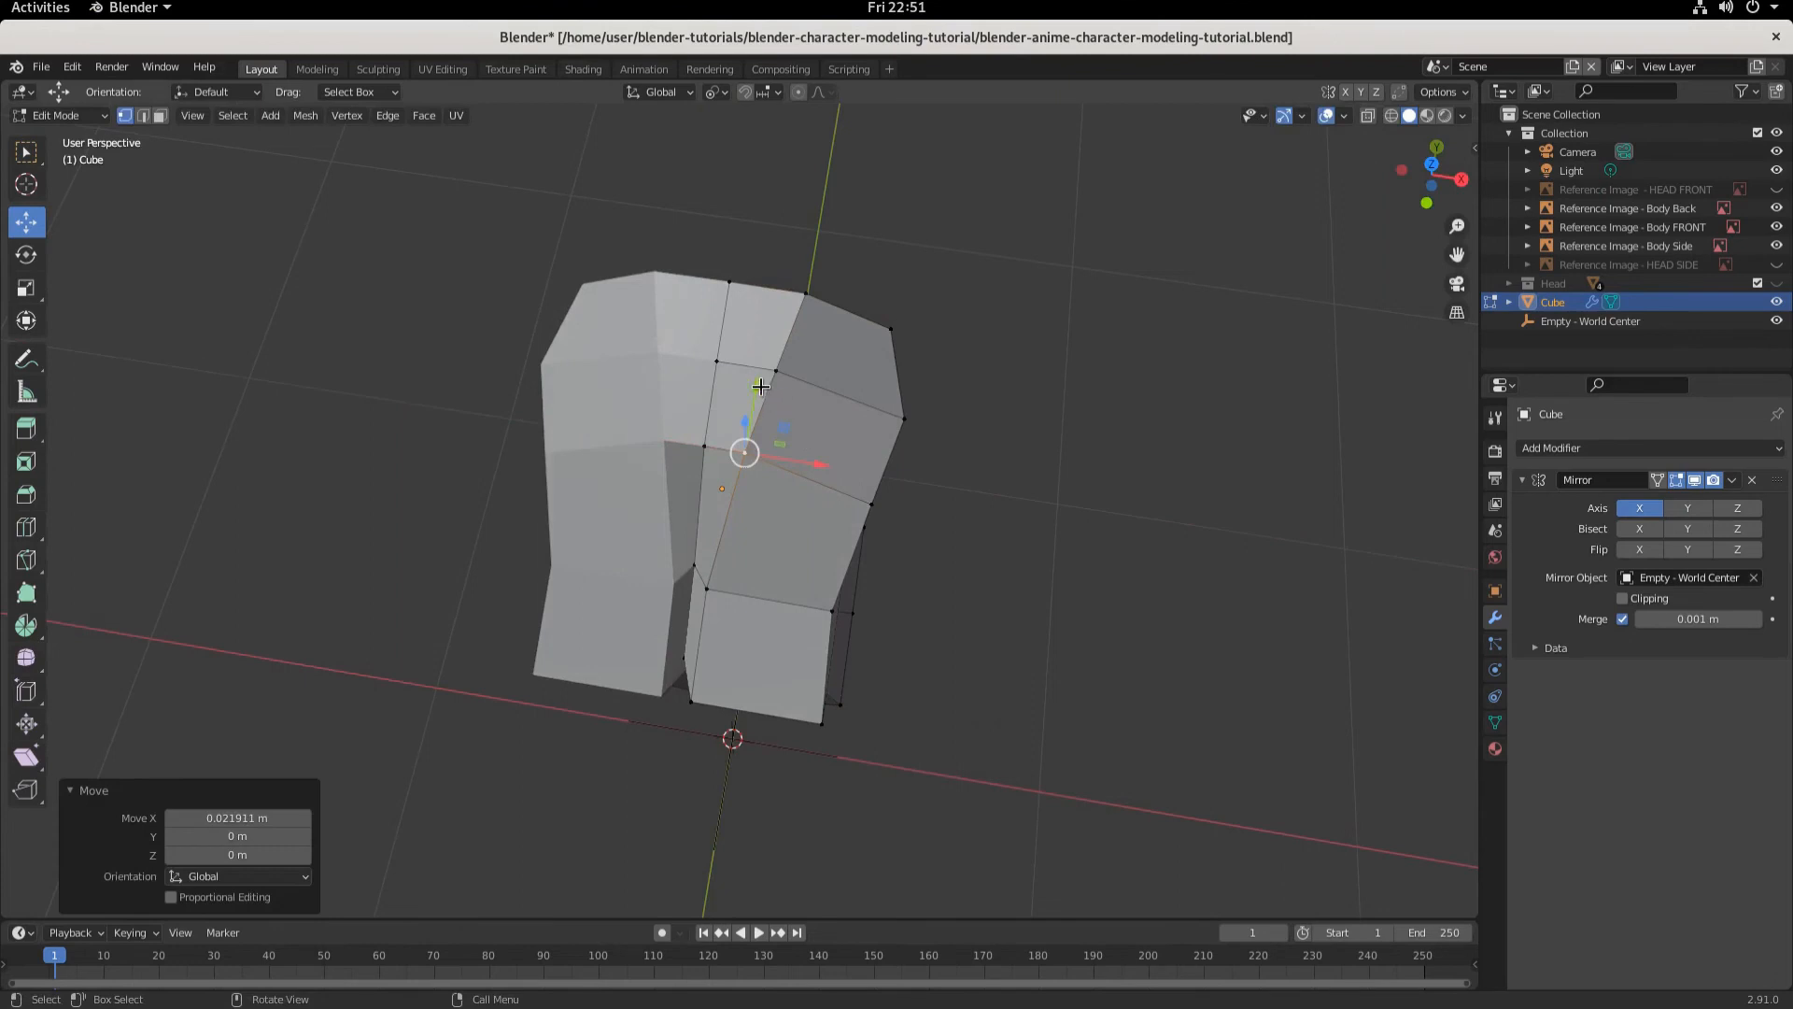
drag(760, 386, 721, 369)
click(706, 442)
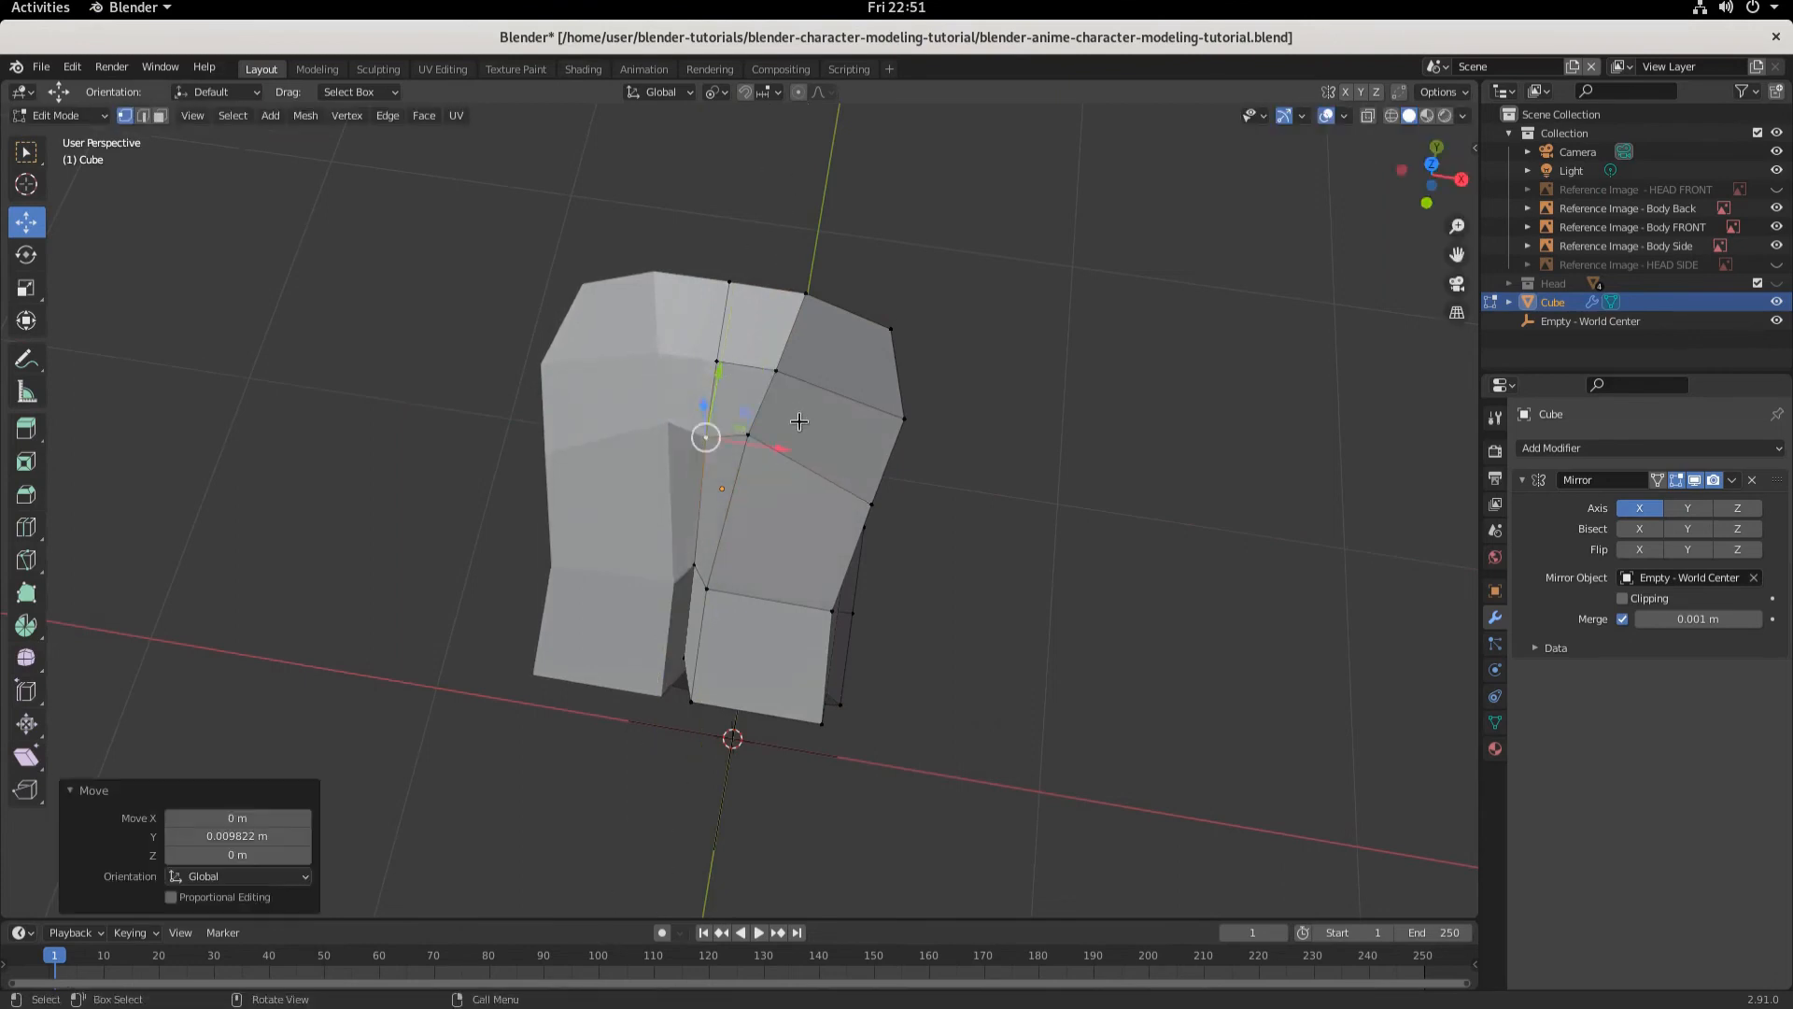
- Move the outer vertex of the back neck edge about 0.010 m forward along Y
middle_drag(799, 421, 573, 421)
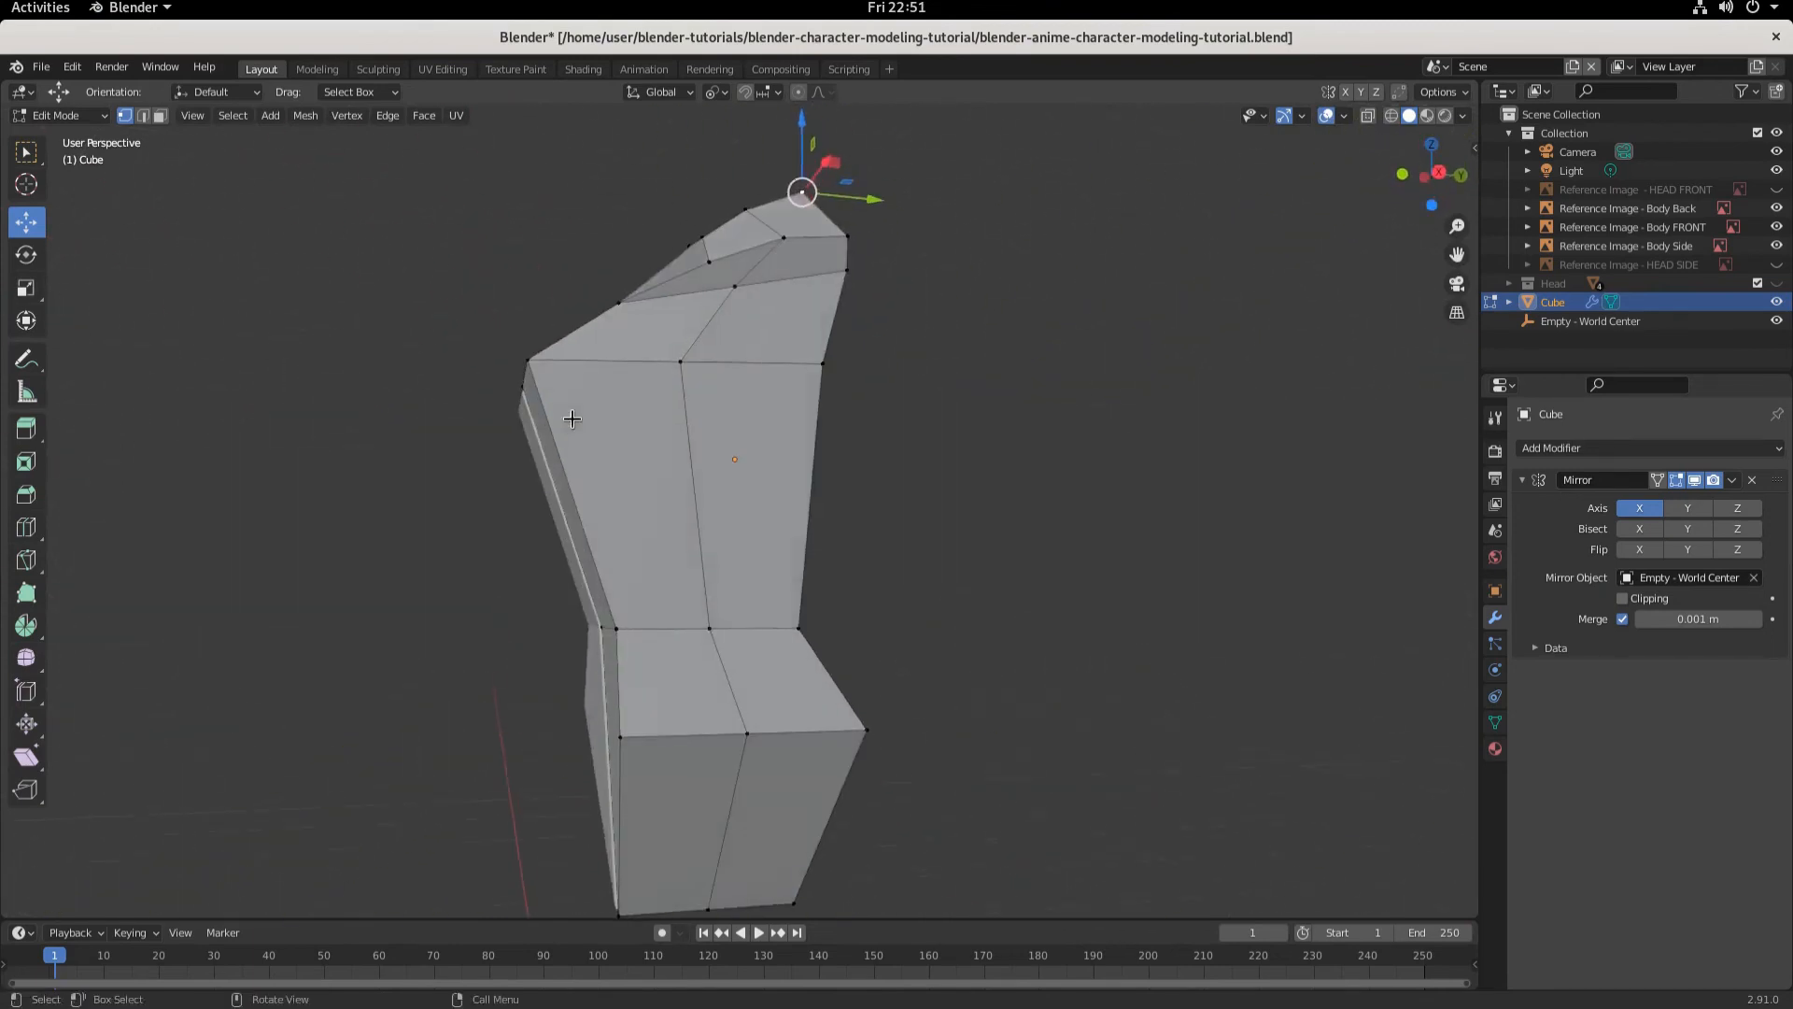
shift+middle_drag(1057, 481, 847, 632)
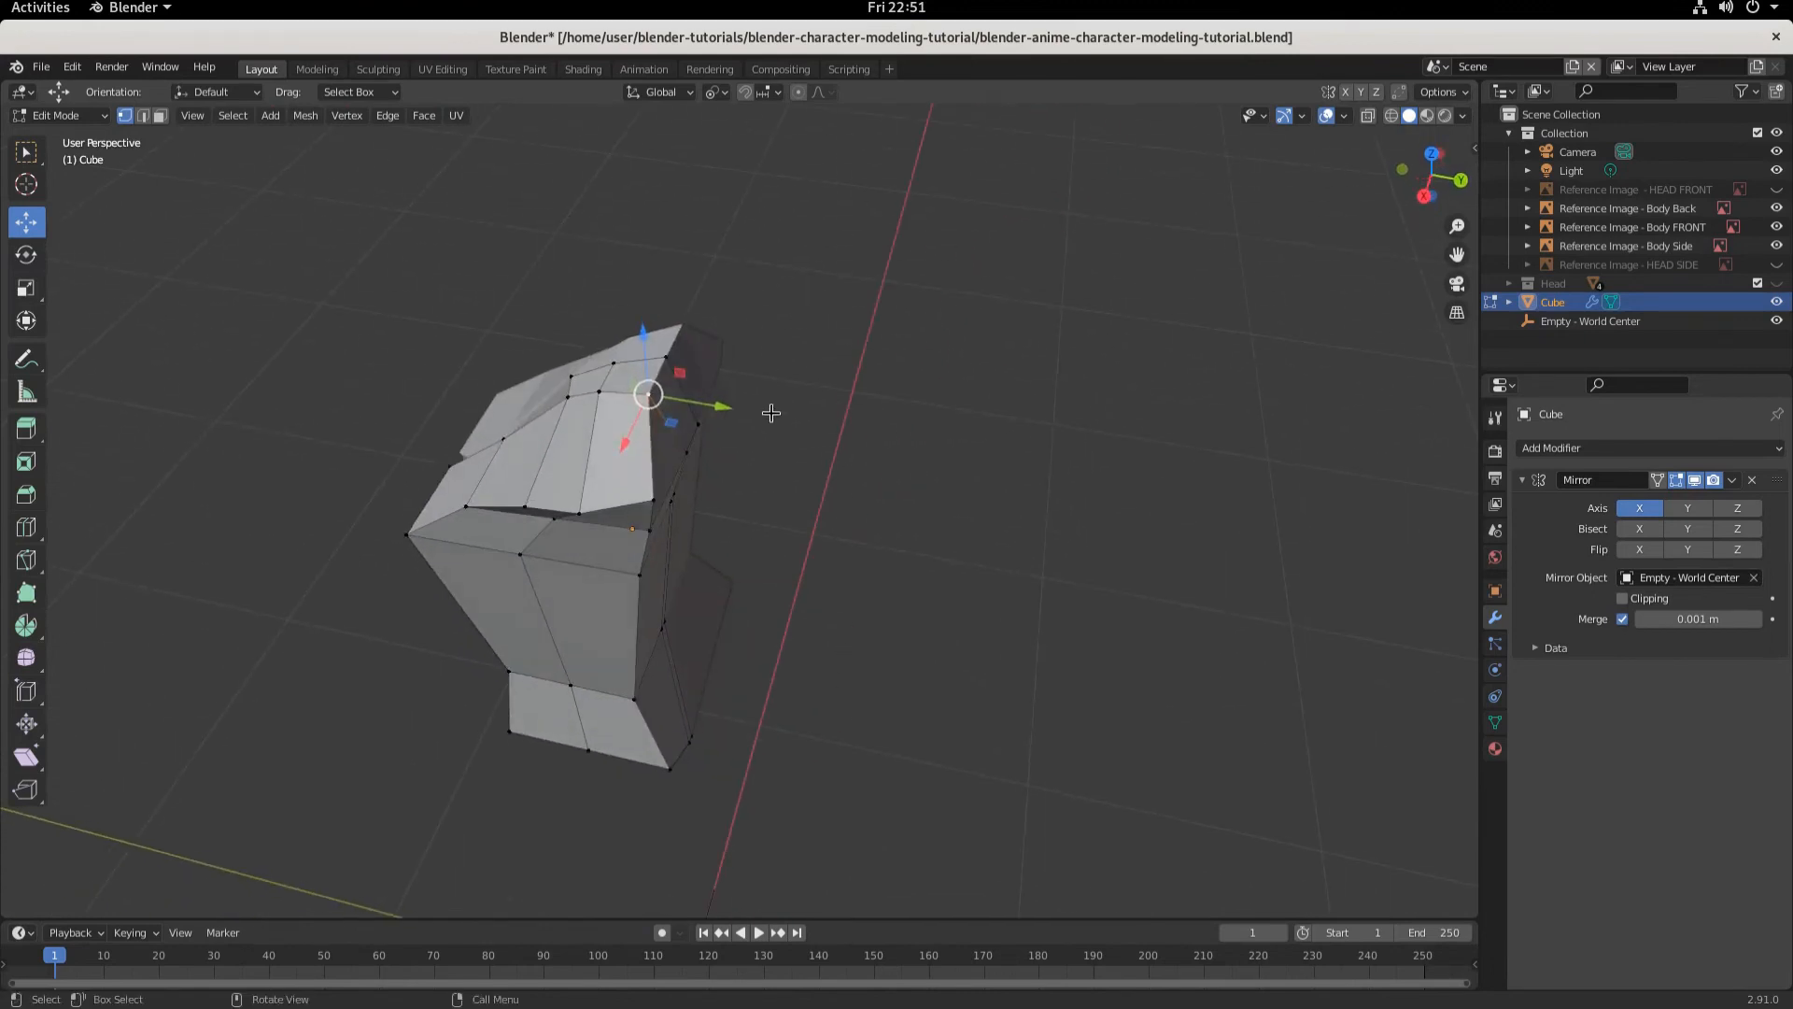
scroll(748, 420, up, 4)
middle_drag(720, 429, 789, 506)
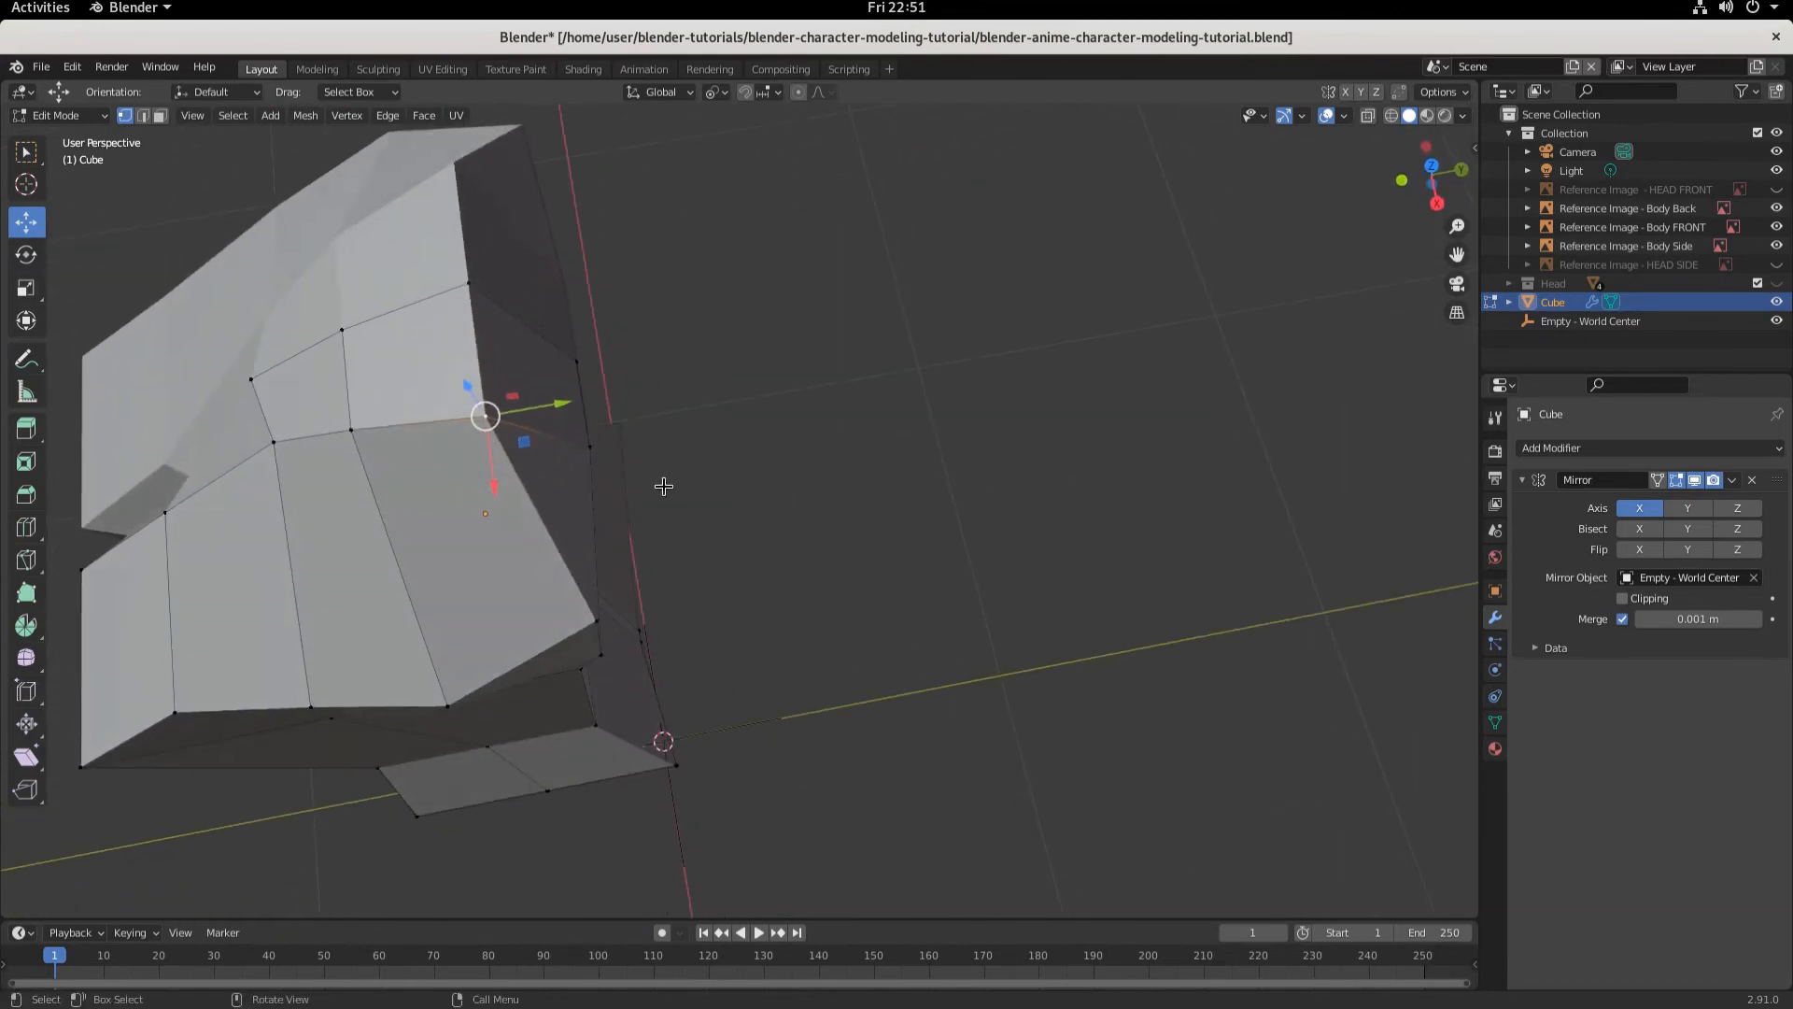
shift+middle_drag(663, 486, 856, 441)
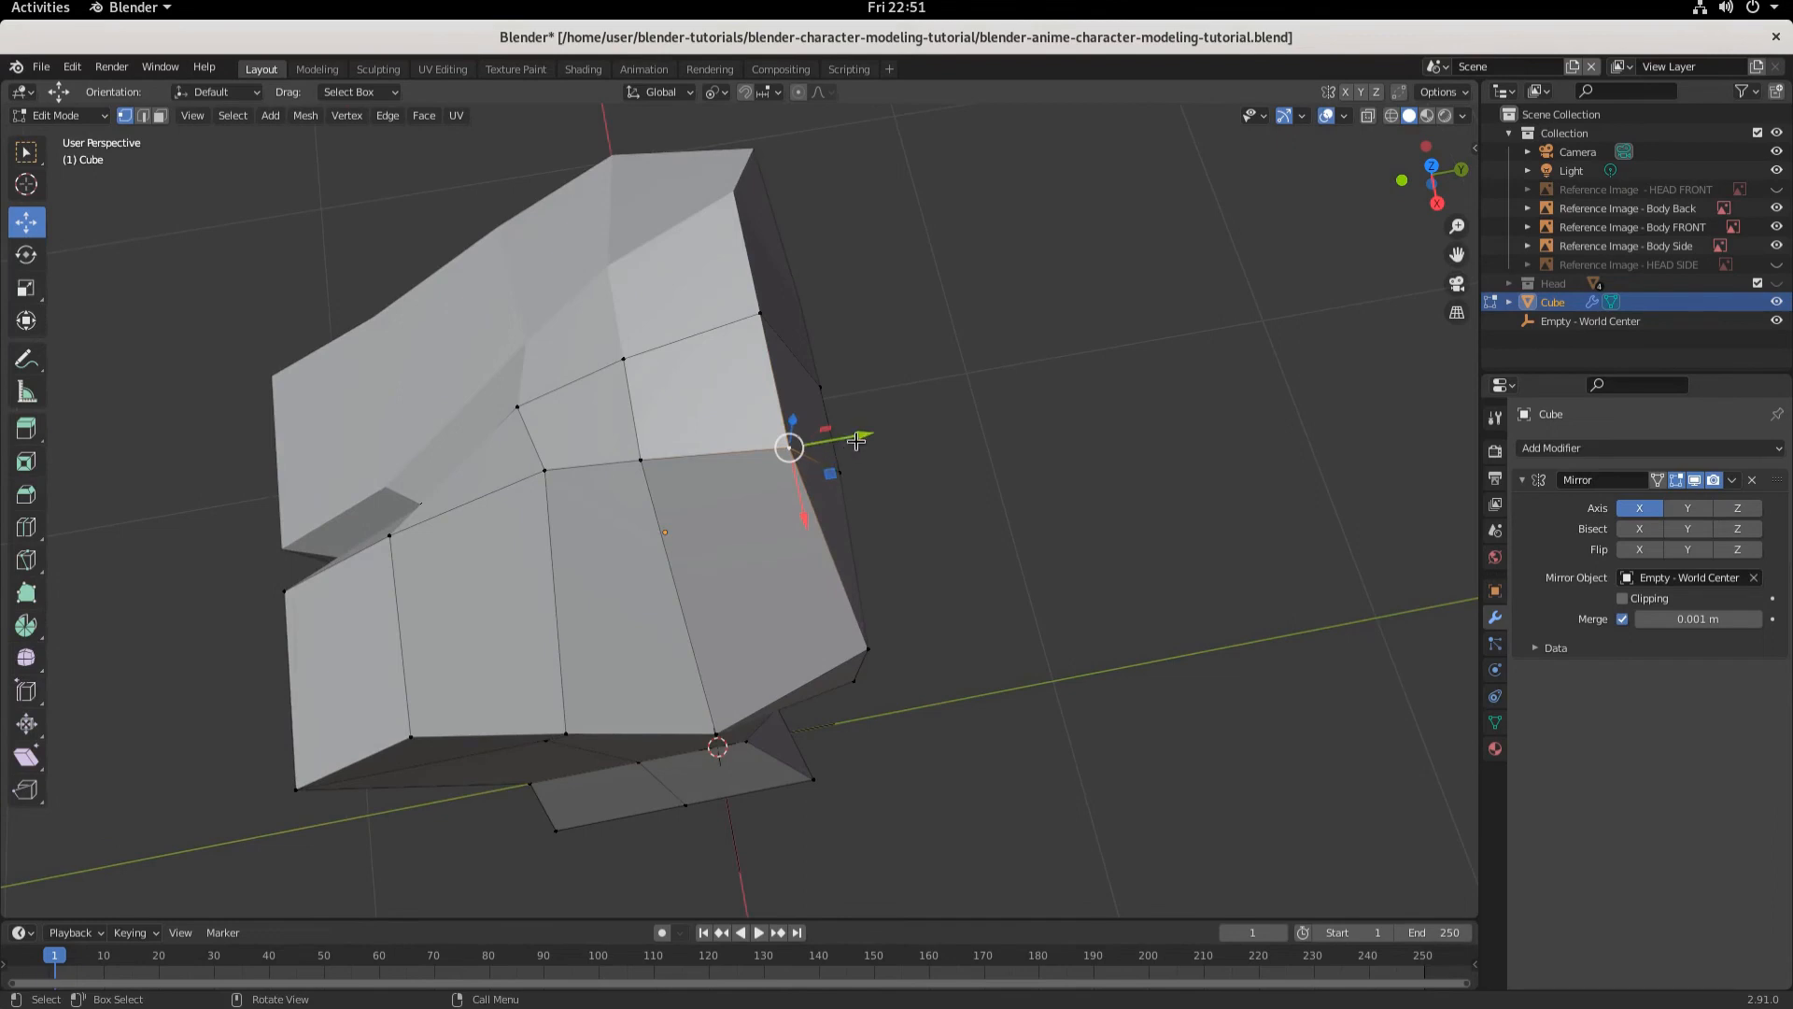
drag(857, 441, 799, 396)
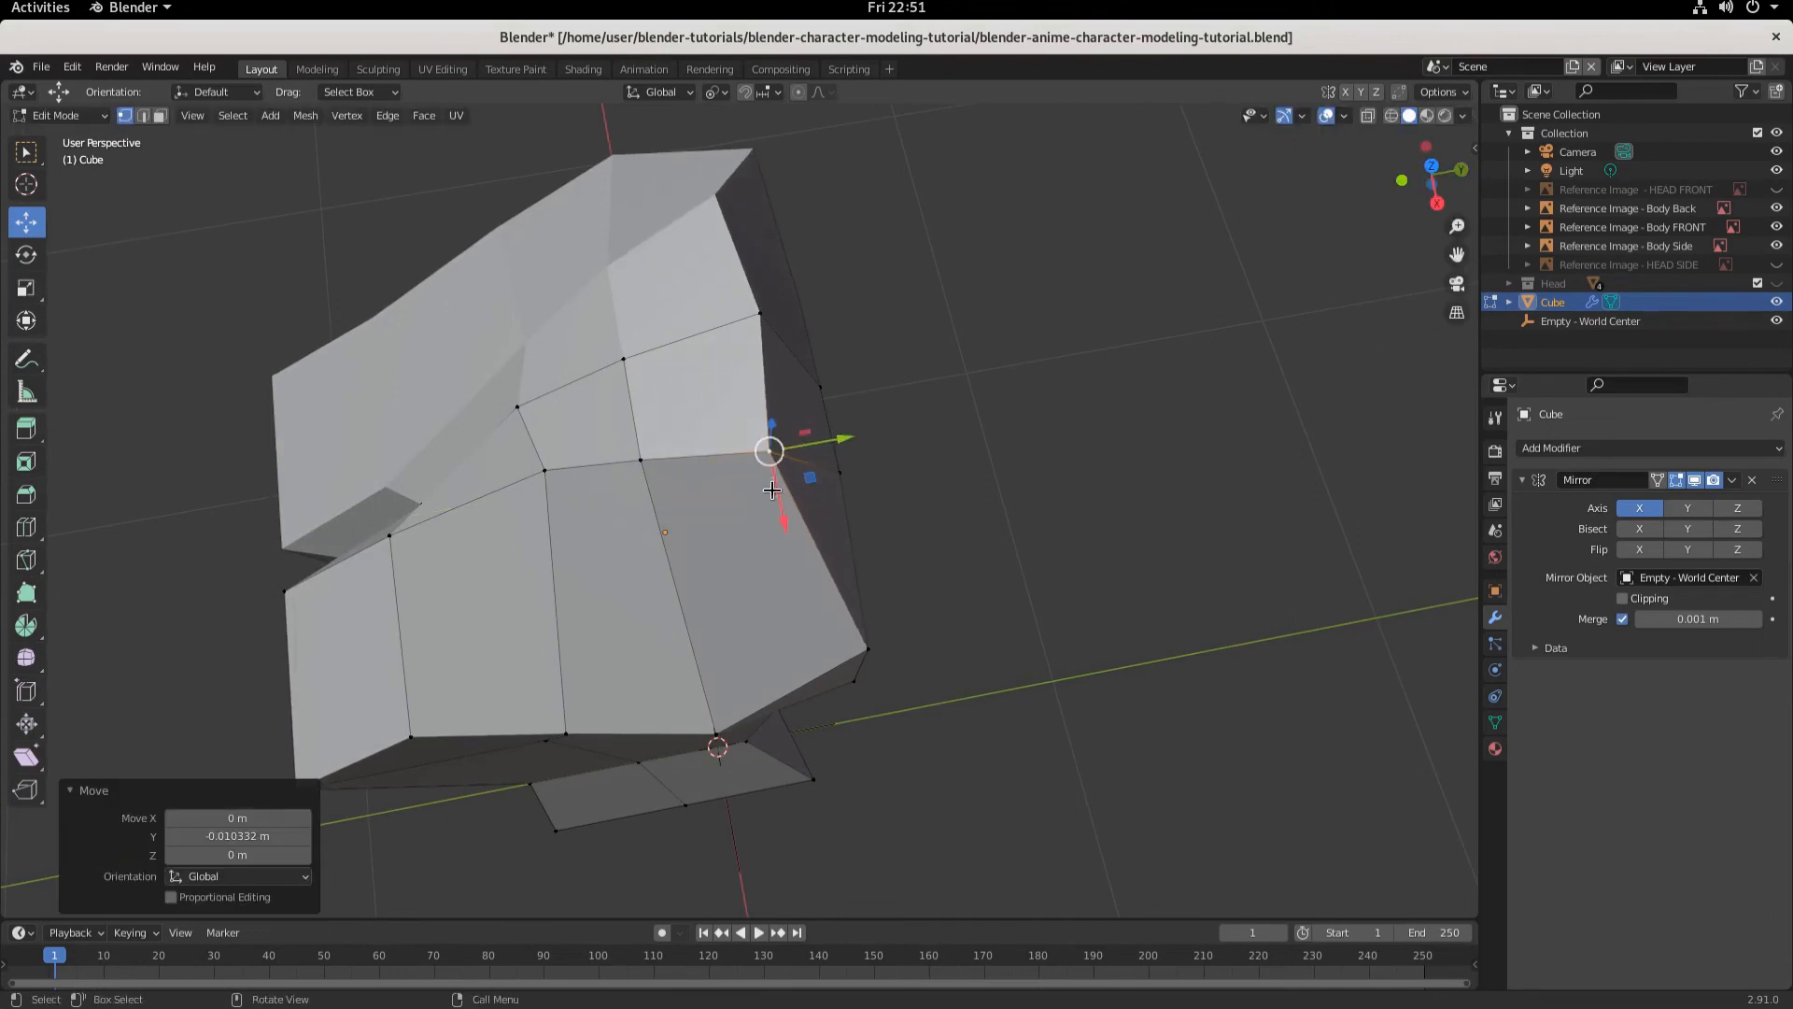
- Move the outer vertex of the back neck edge inward along X, first about 0.019 m and again about 0.004 m
drag(783, 524, 776, 465)
middle_drag(776, 465, 912, 489)
key(KP_7)
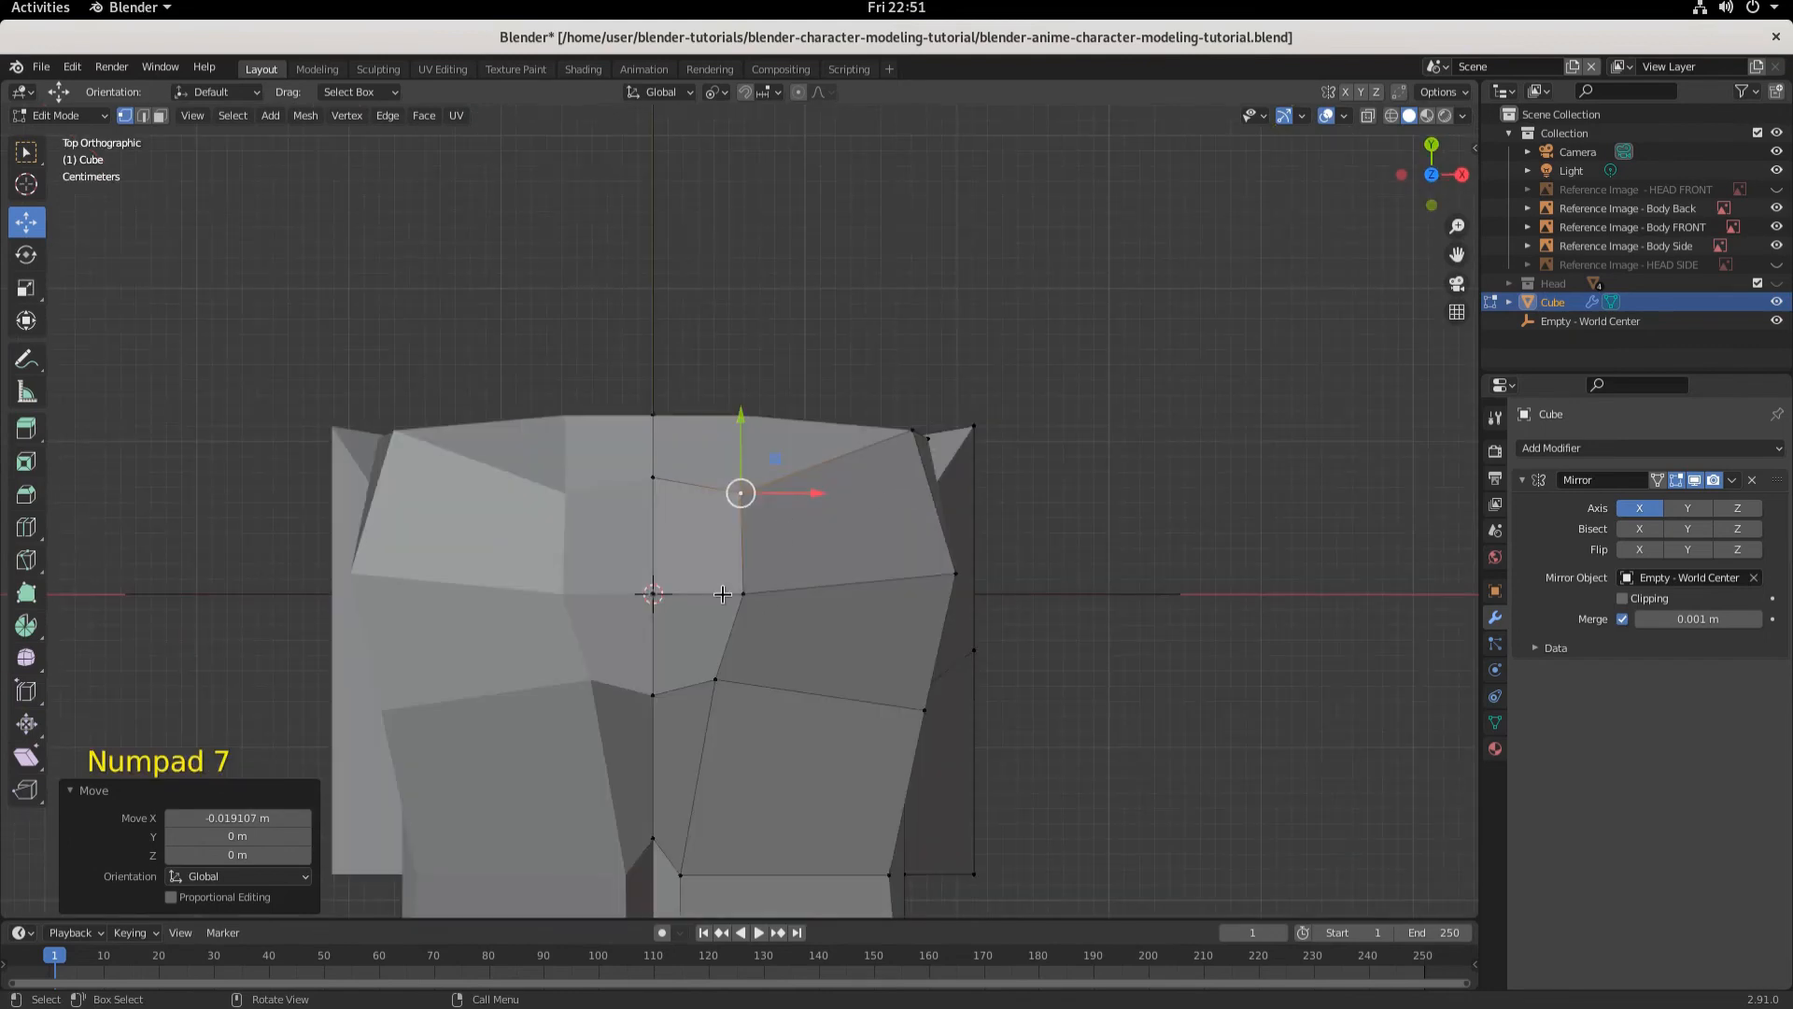
drag(820, 493, 814, 495)
key(KP_3)
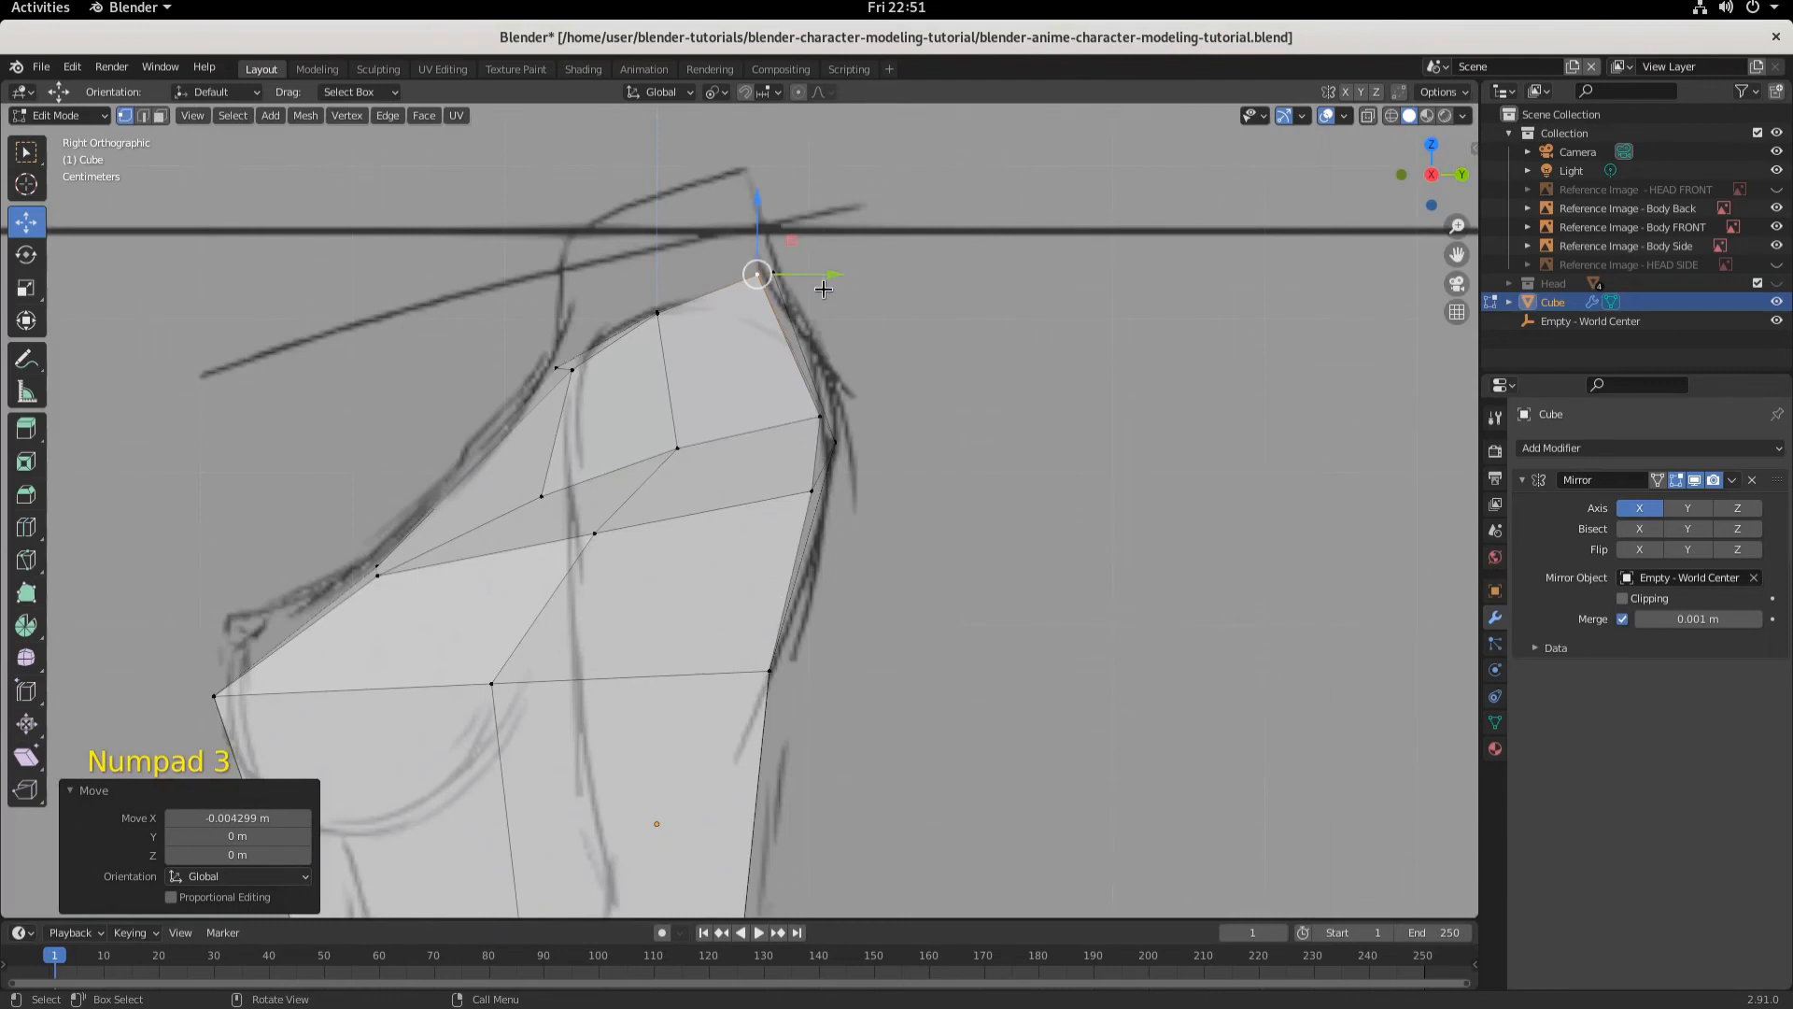
scroll(834, 301, down, 2)
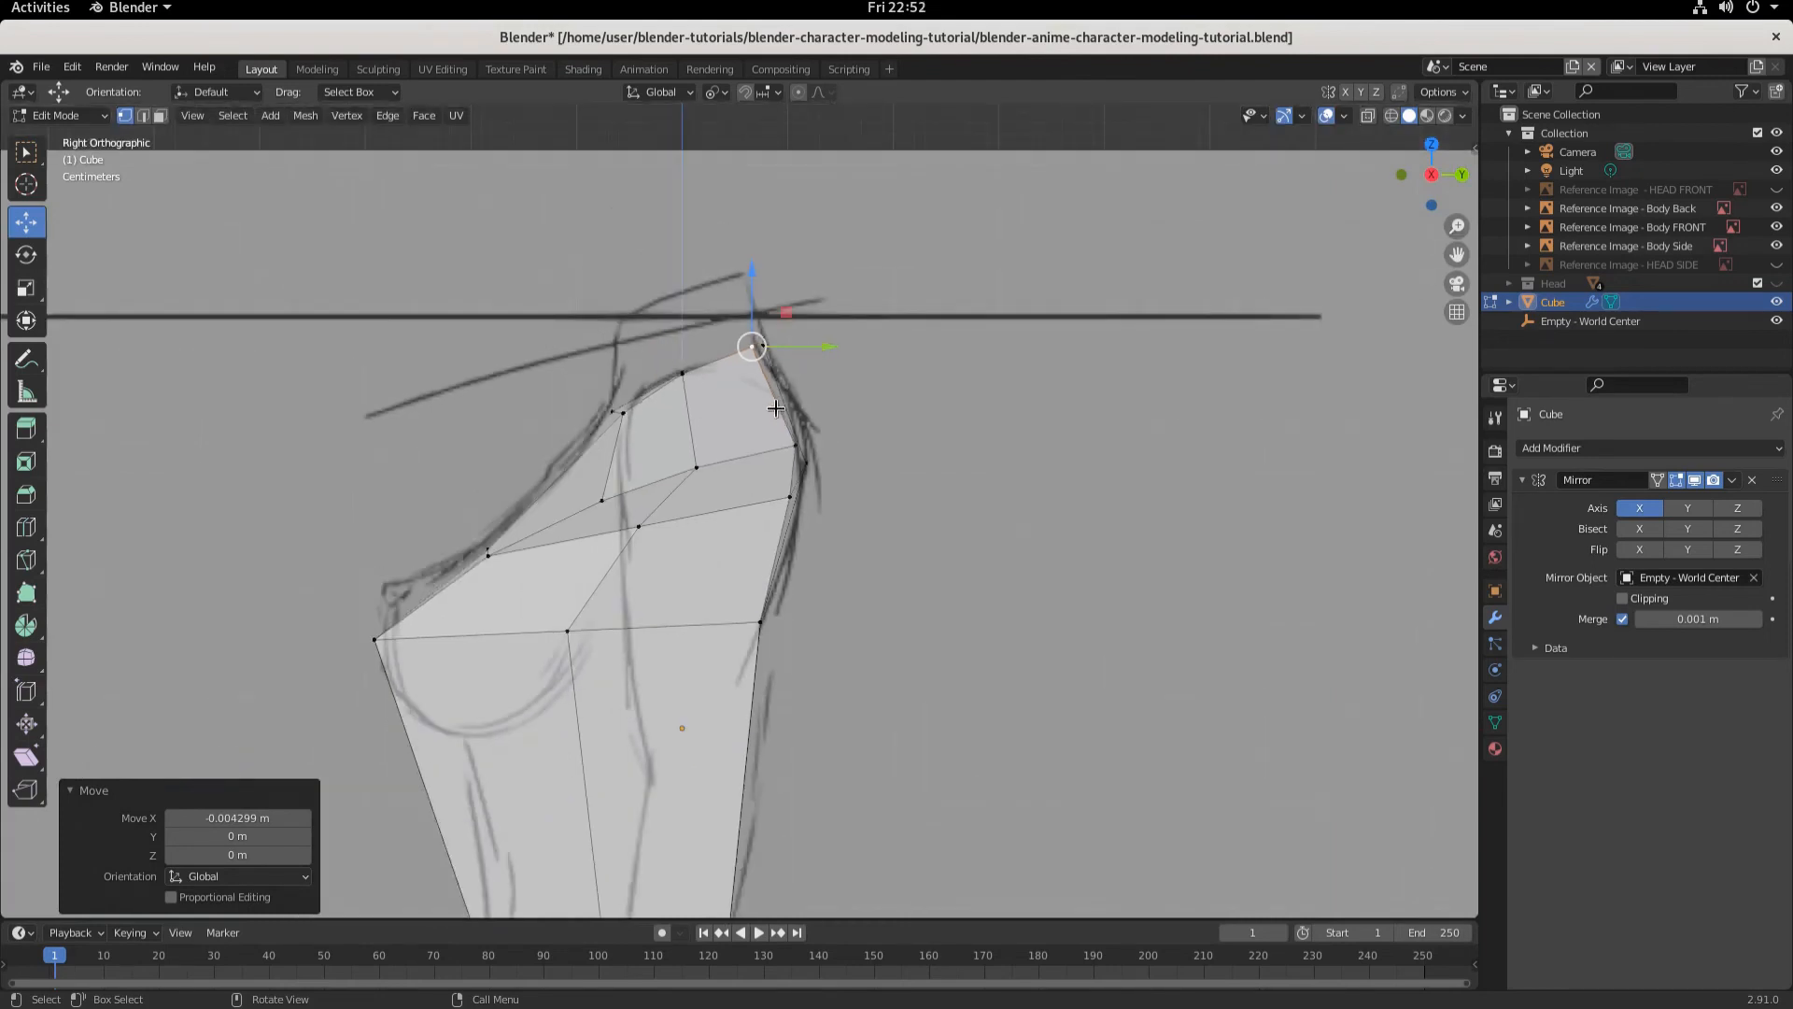
- In face select mode, select the two faces covering the neck opening
middle_drag(638, 403, 553, 248)
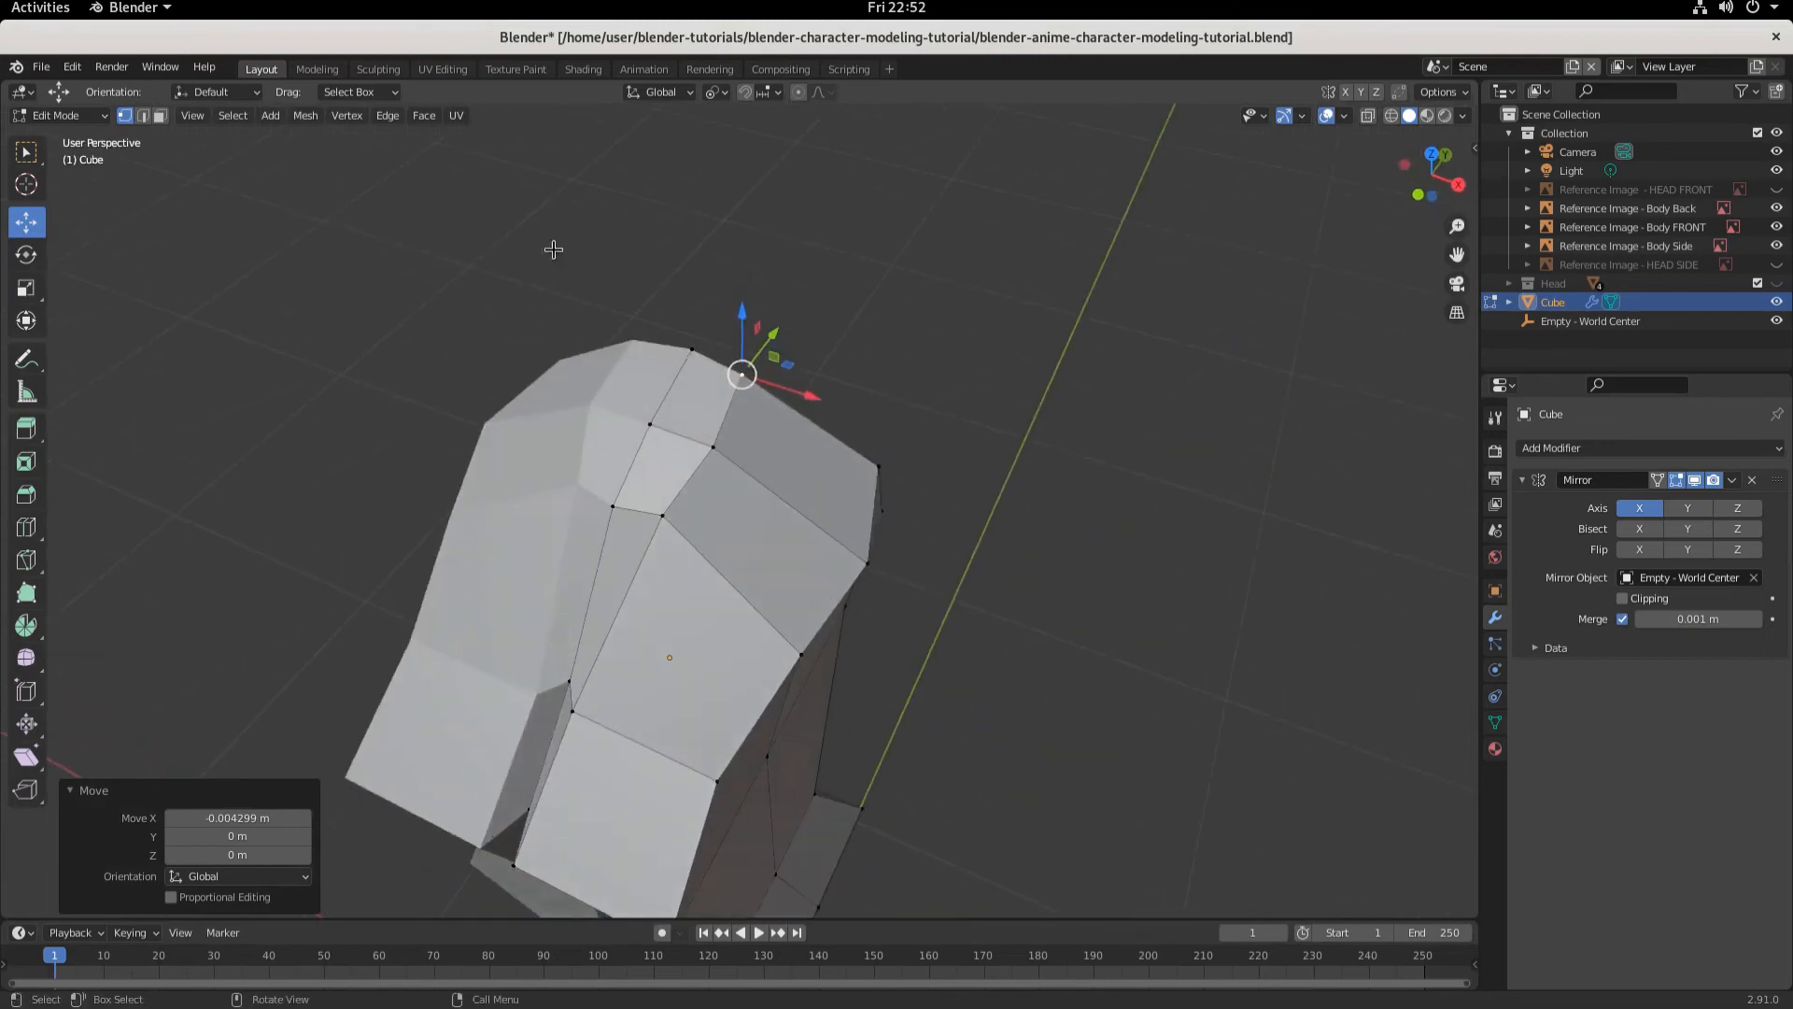
click(160, 115)
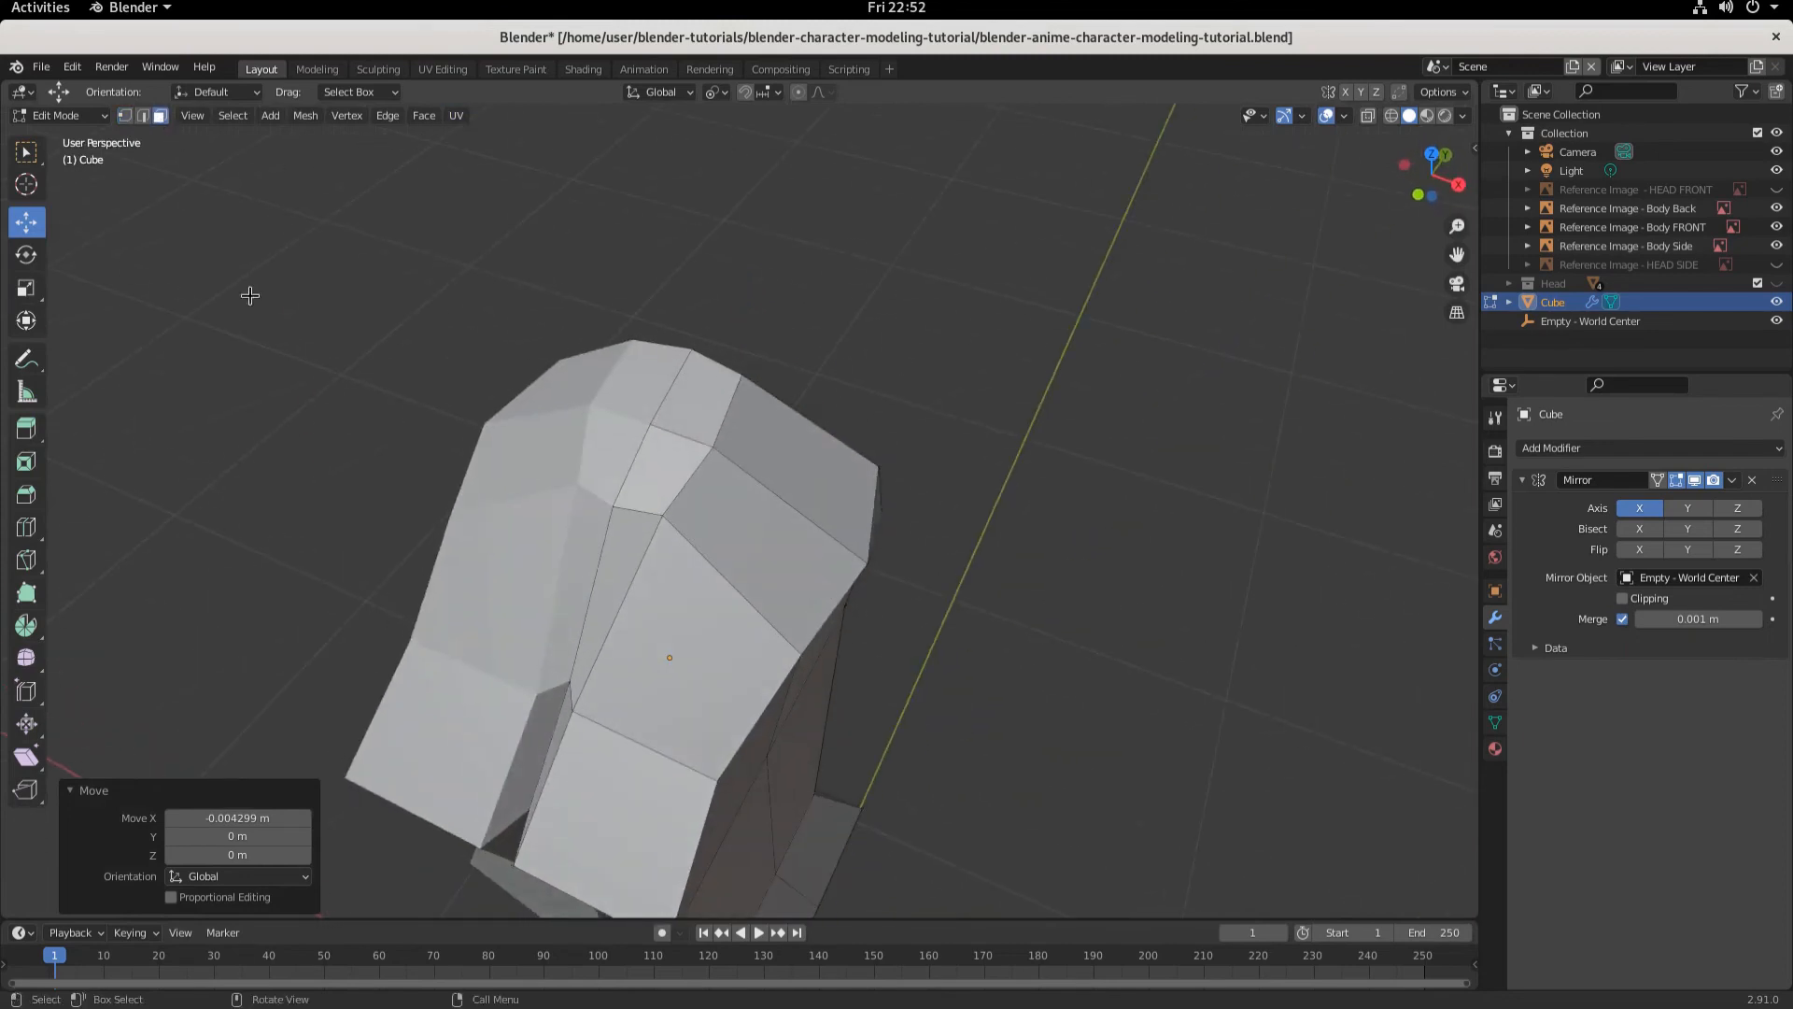
click(693, 420)
shift+click(650, 479)
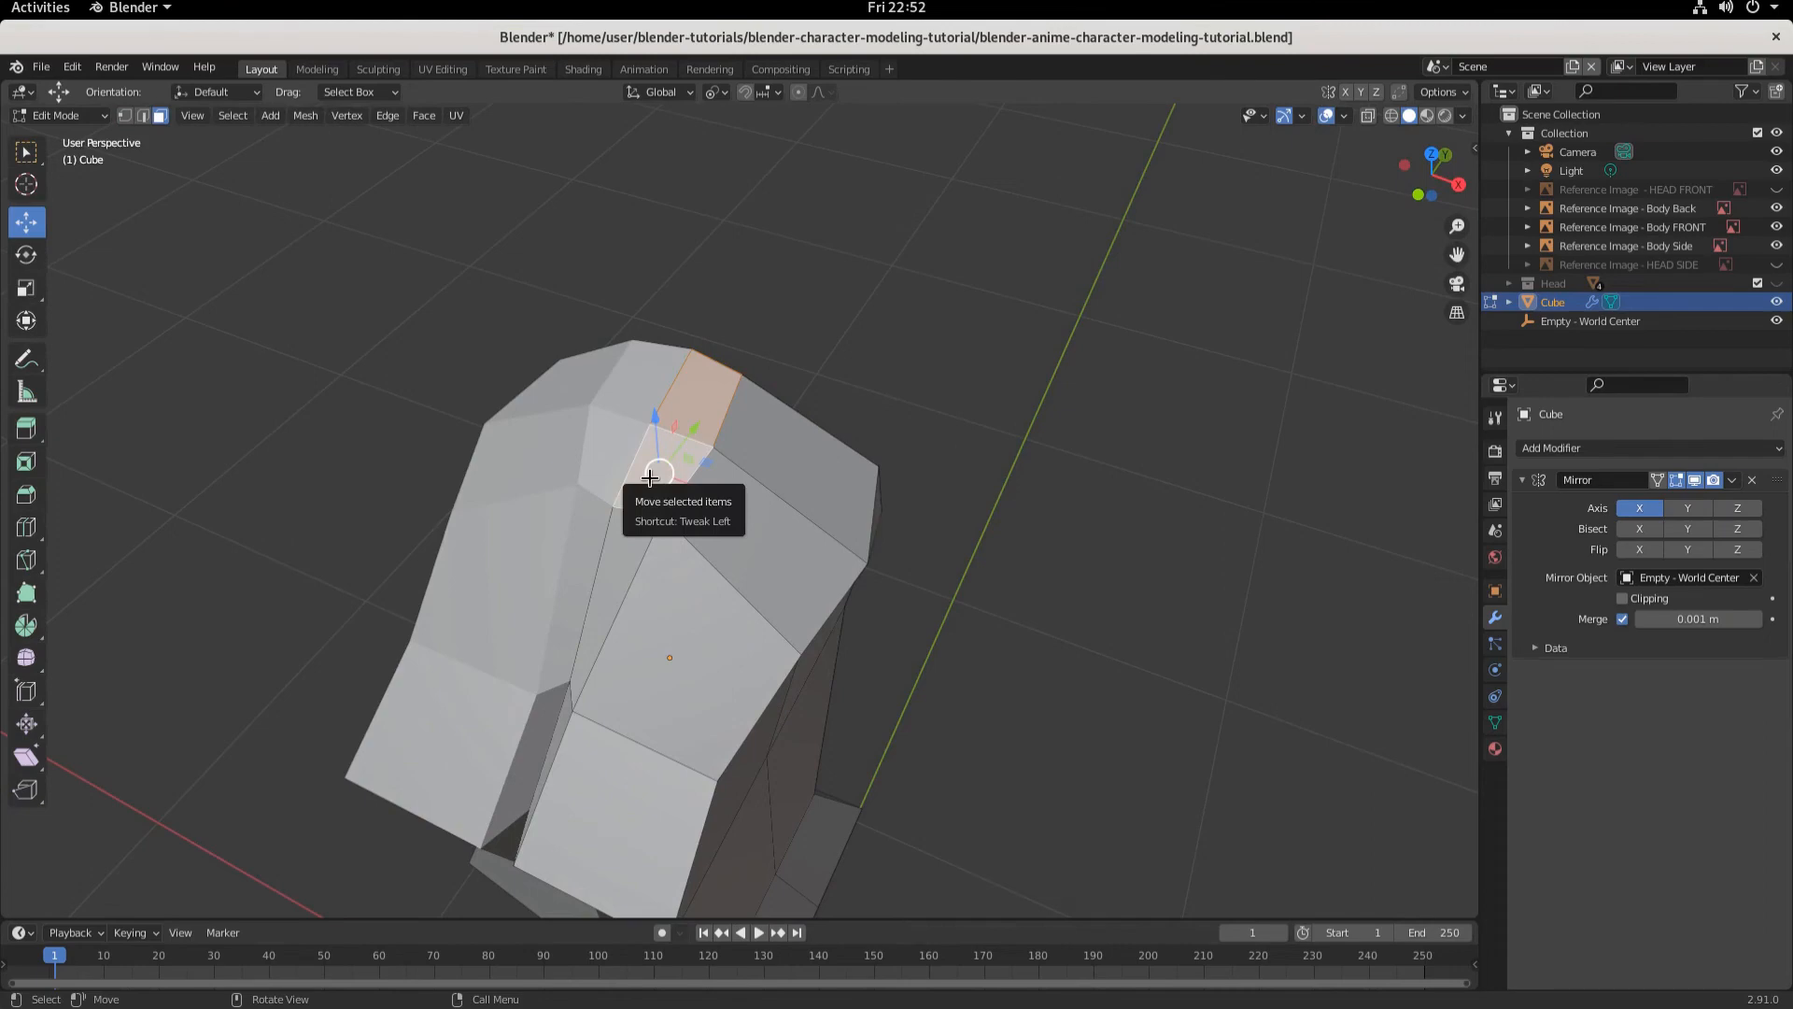
- Extrude the neck faces about 0.122 m along their normals and shift them about 0.065 m backward along Y to match the side reference
key(KP_3)
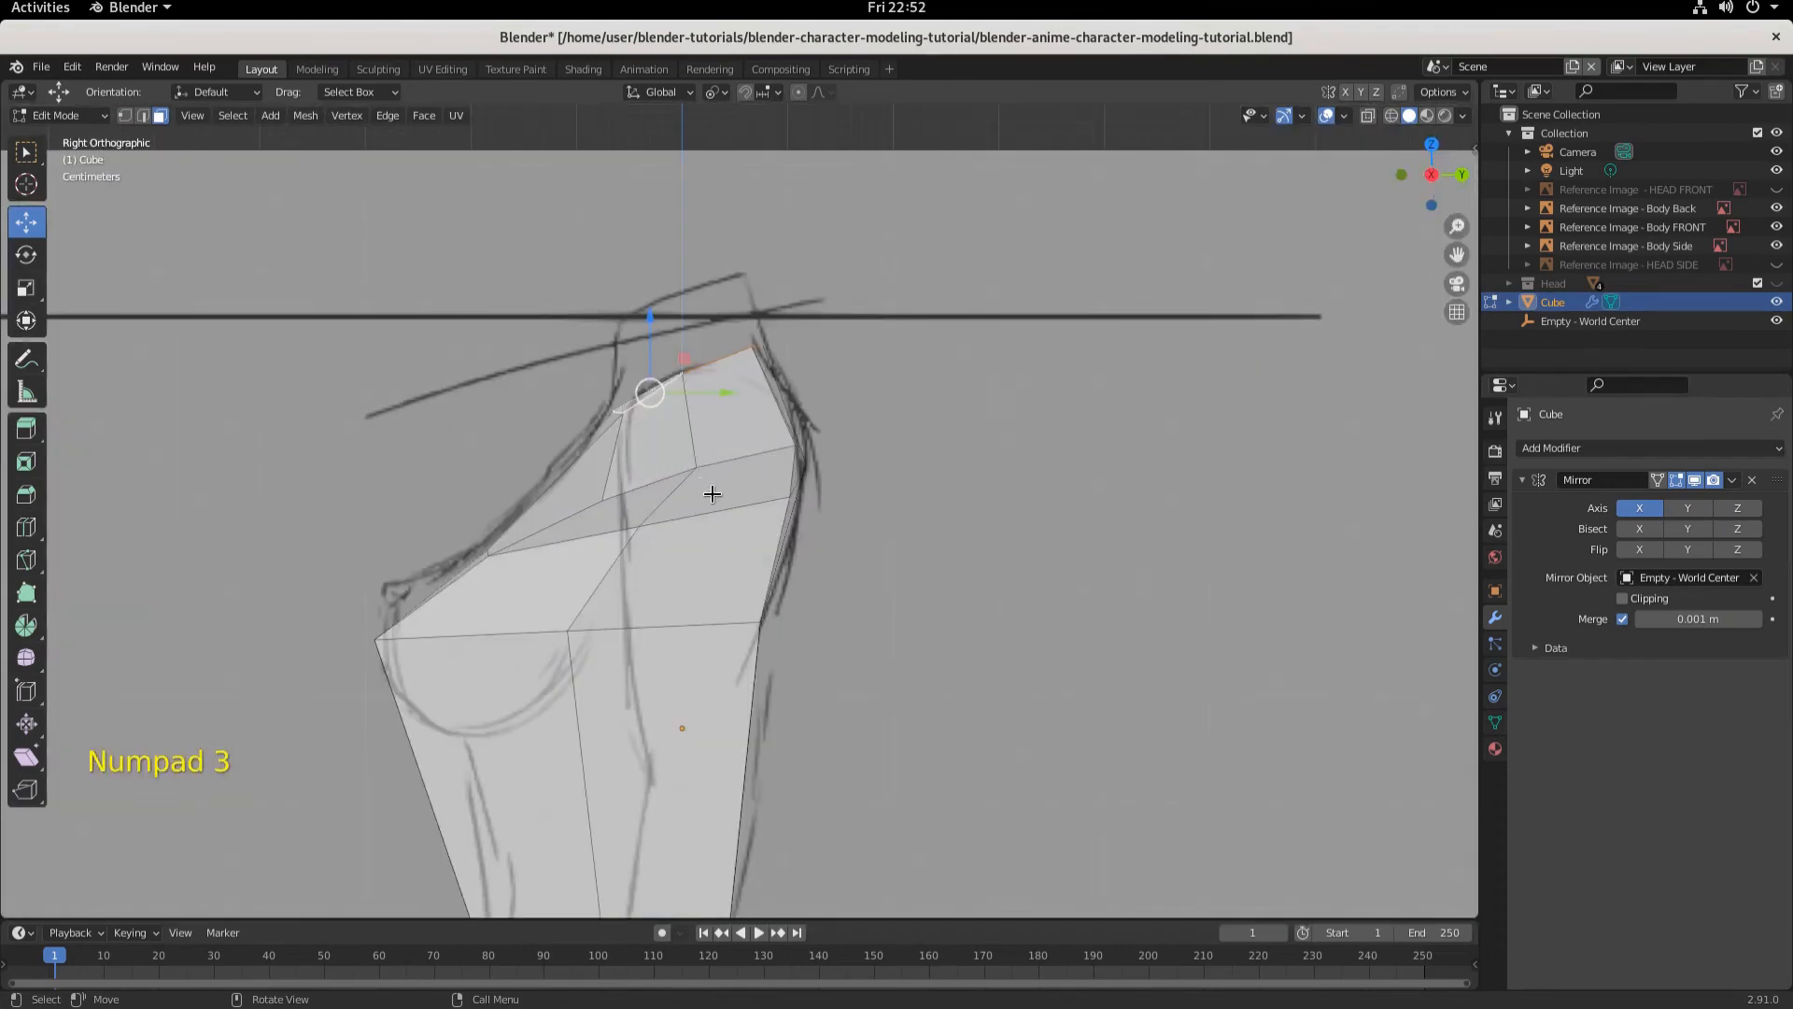
key(e)
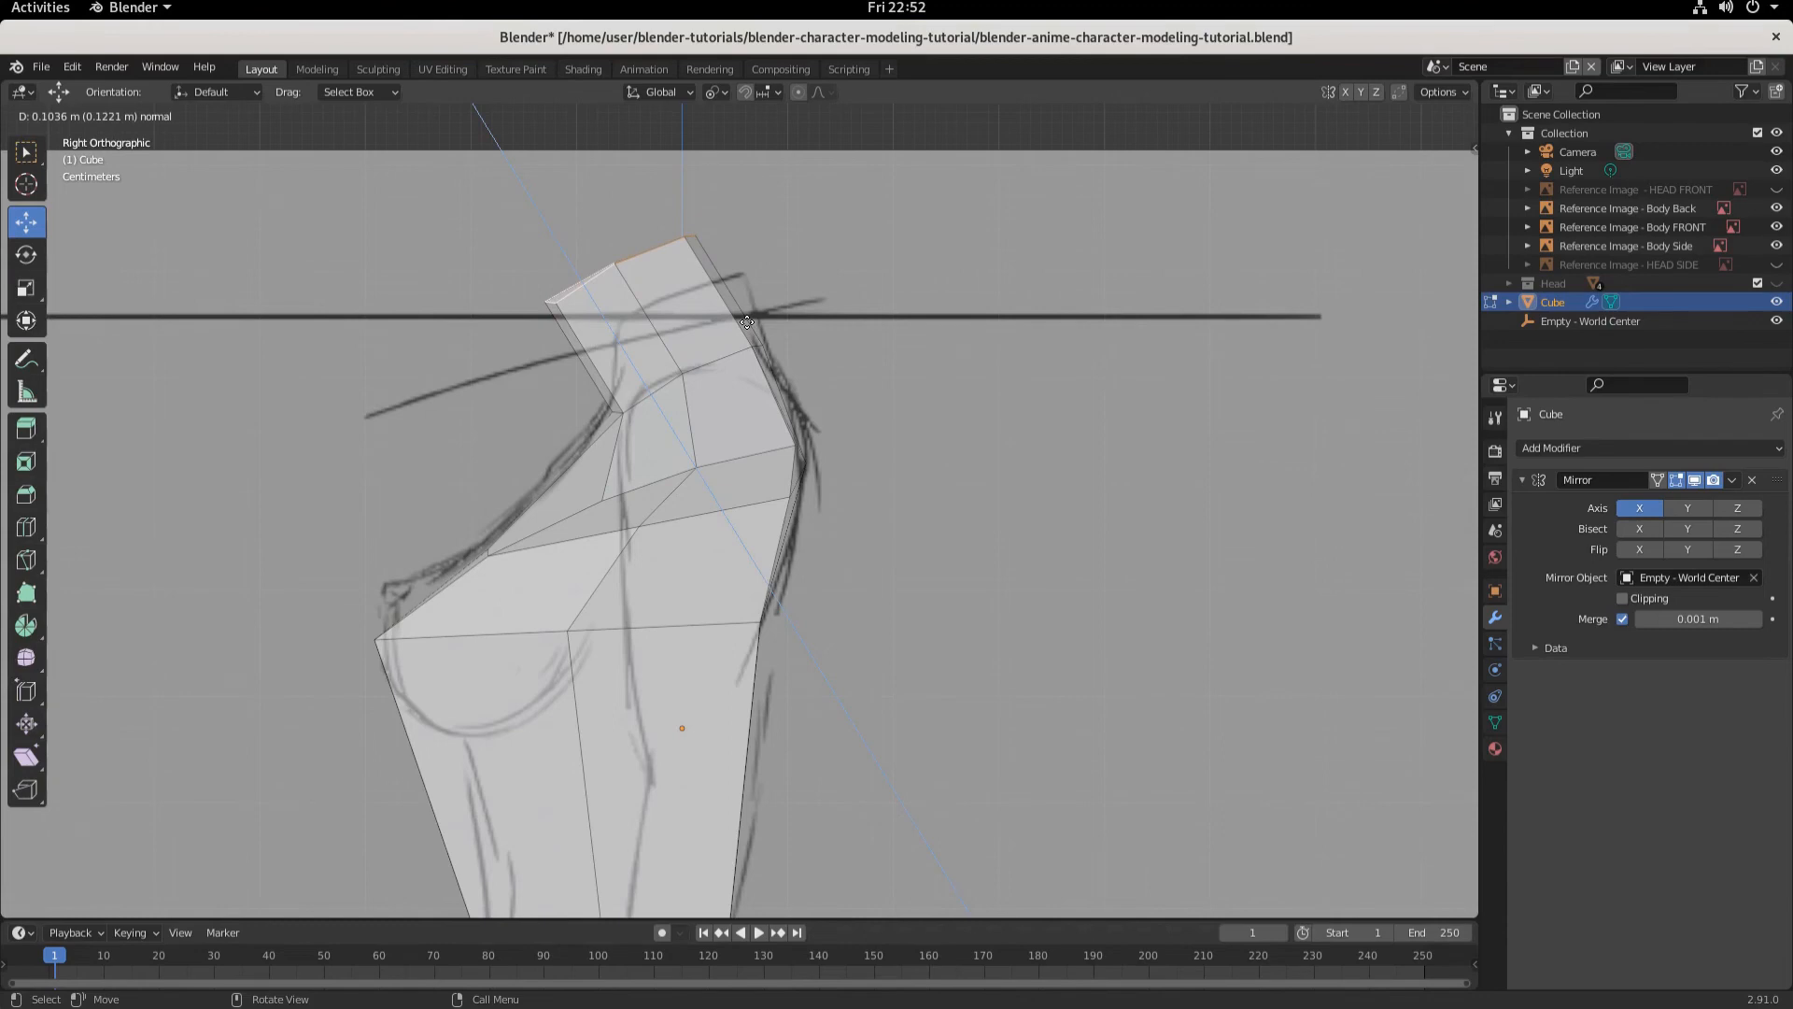
click(747, 322)
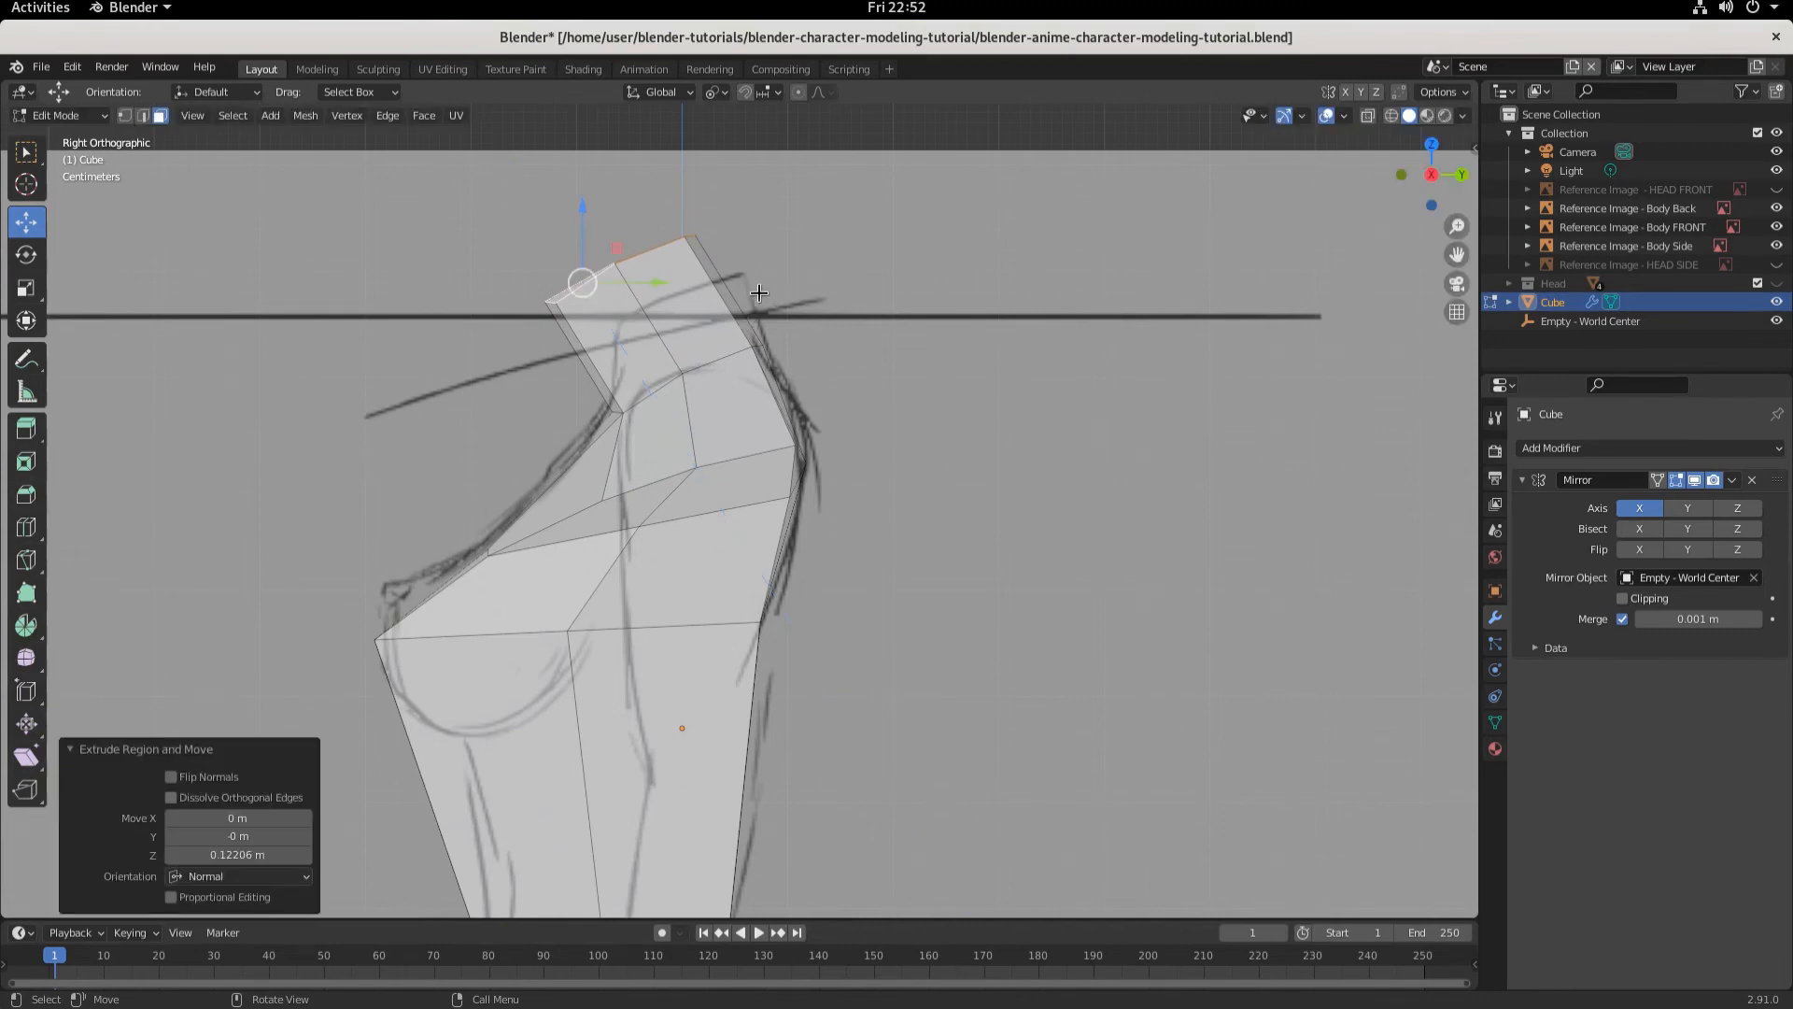
key(g)
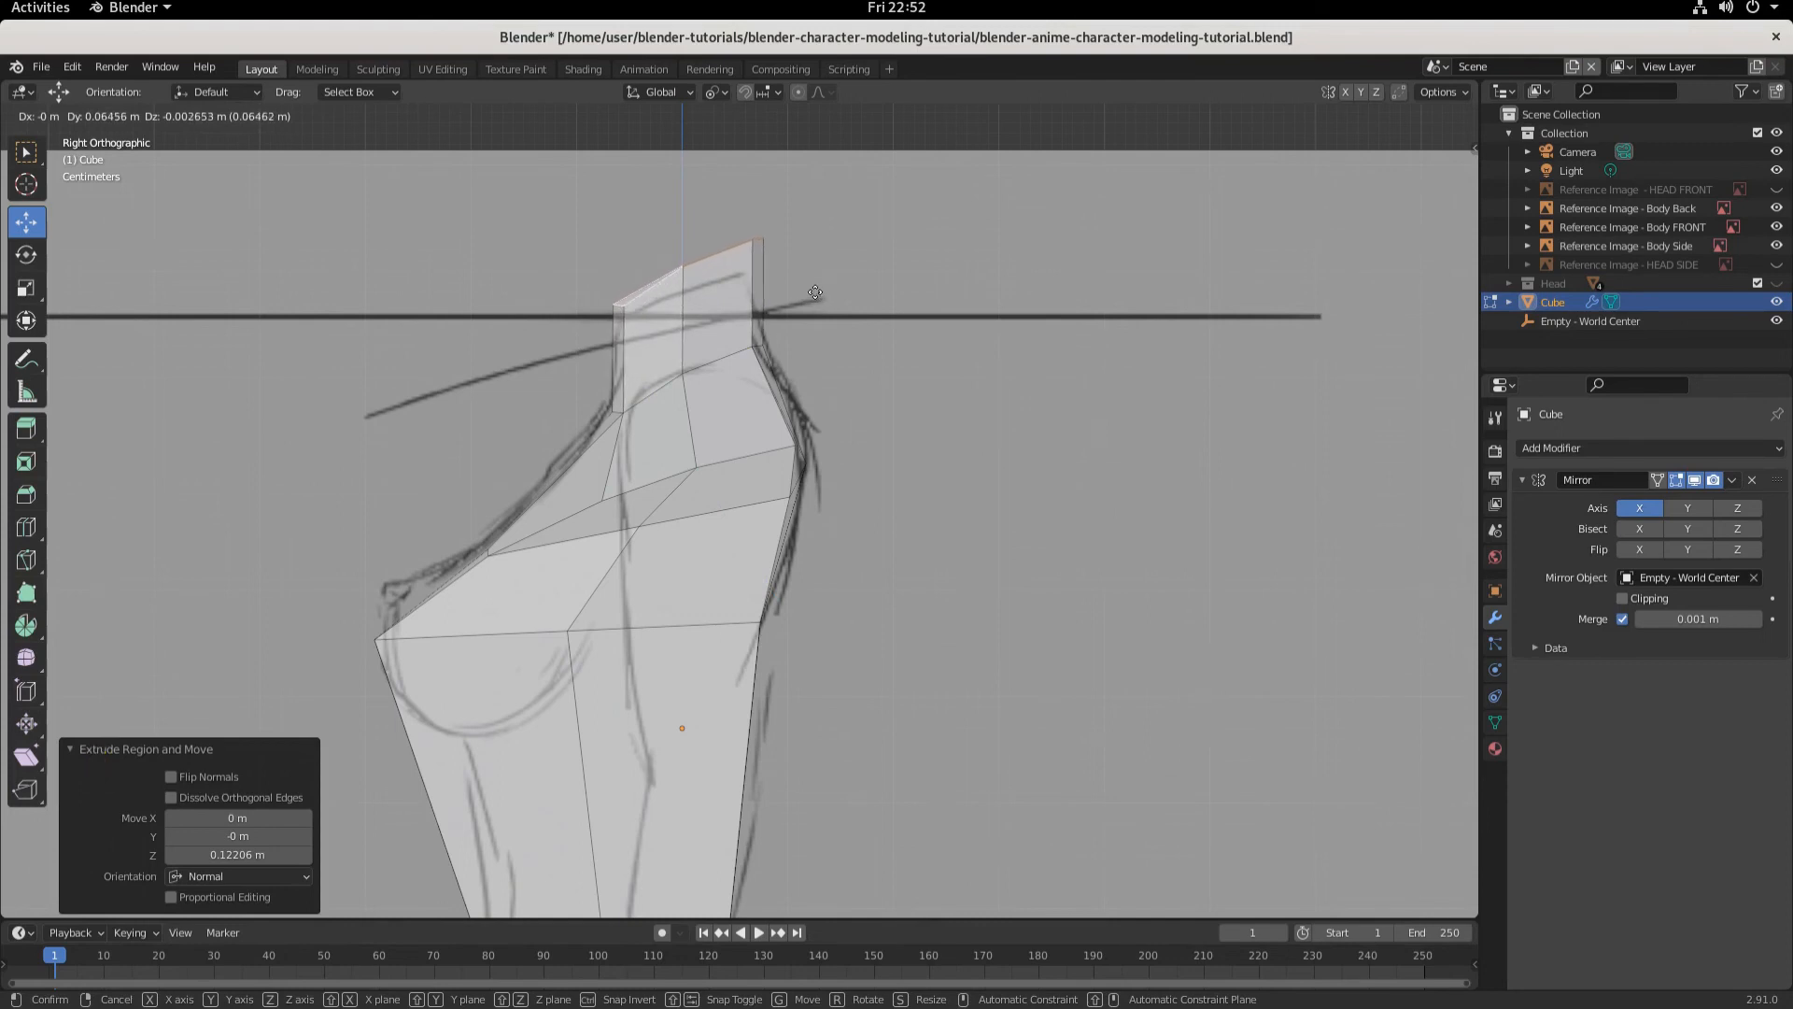
click(816, 292)
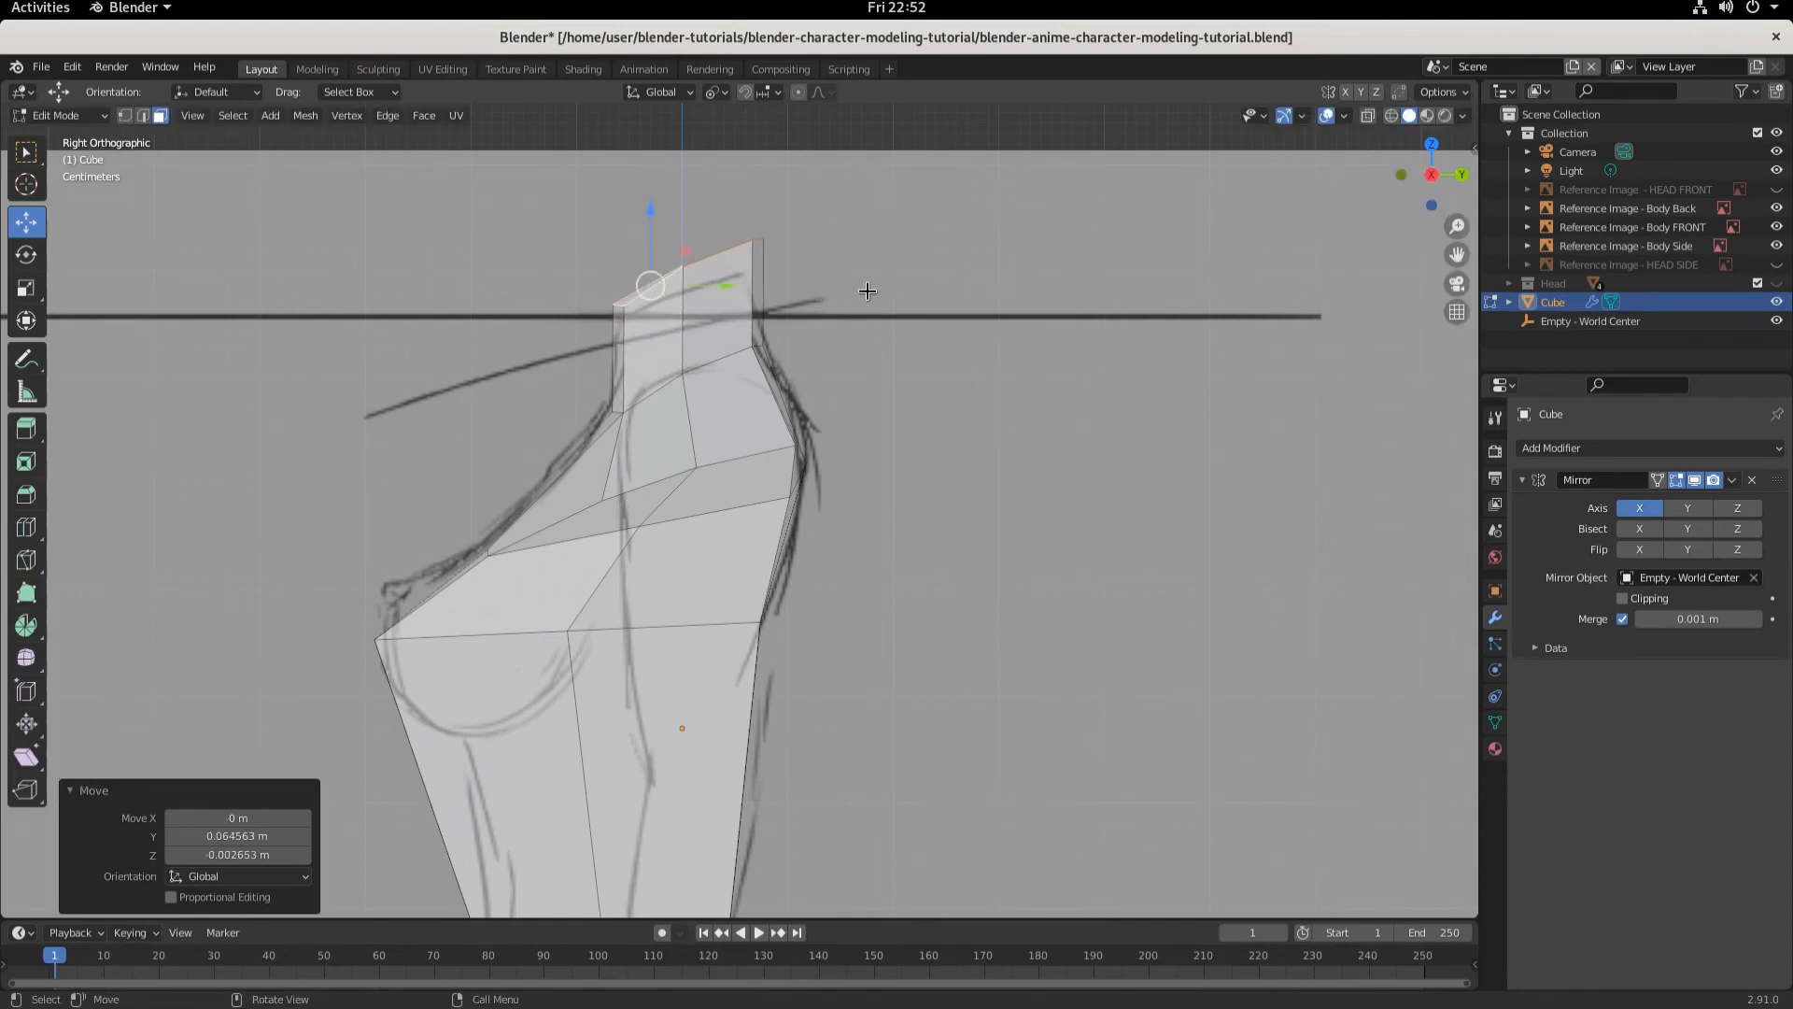
- Scale the extruded neck top to about 0.819 and add one loop cut around the middle of the neck
key(s)
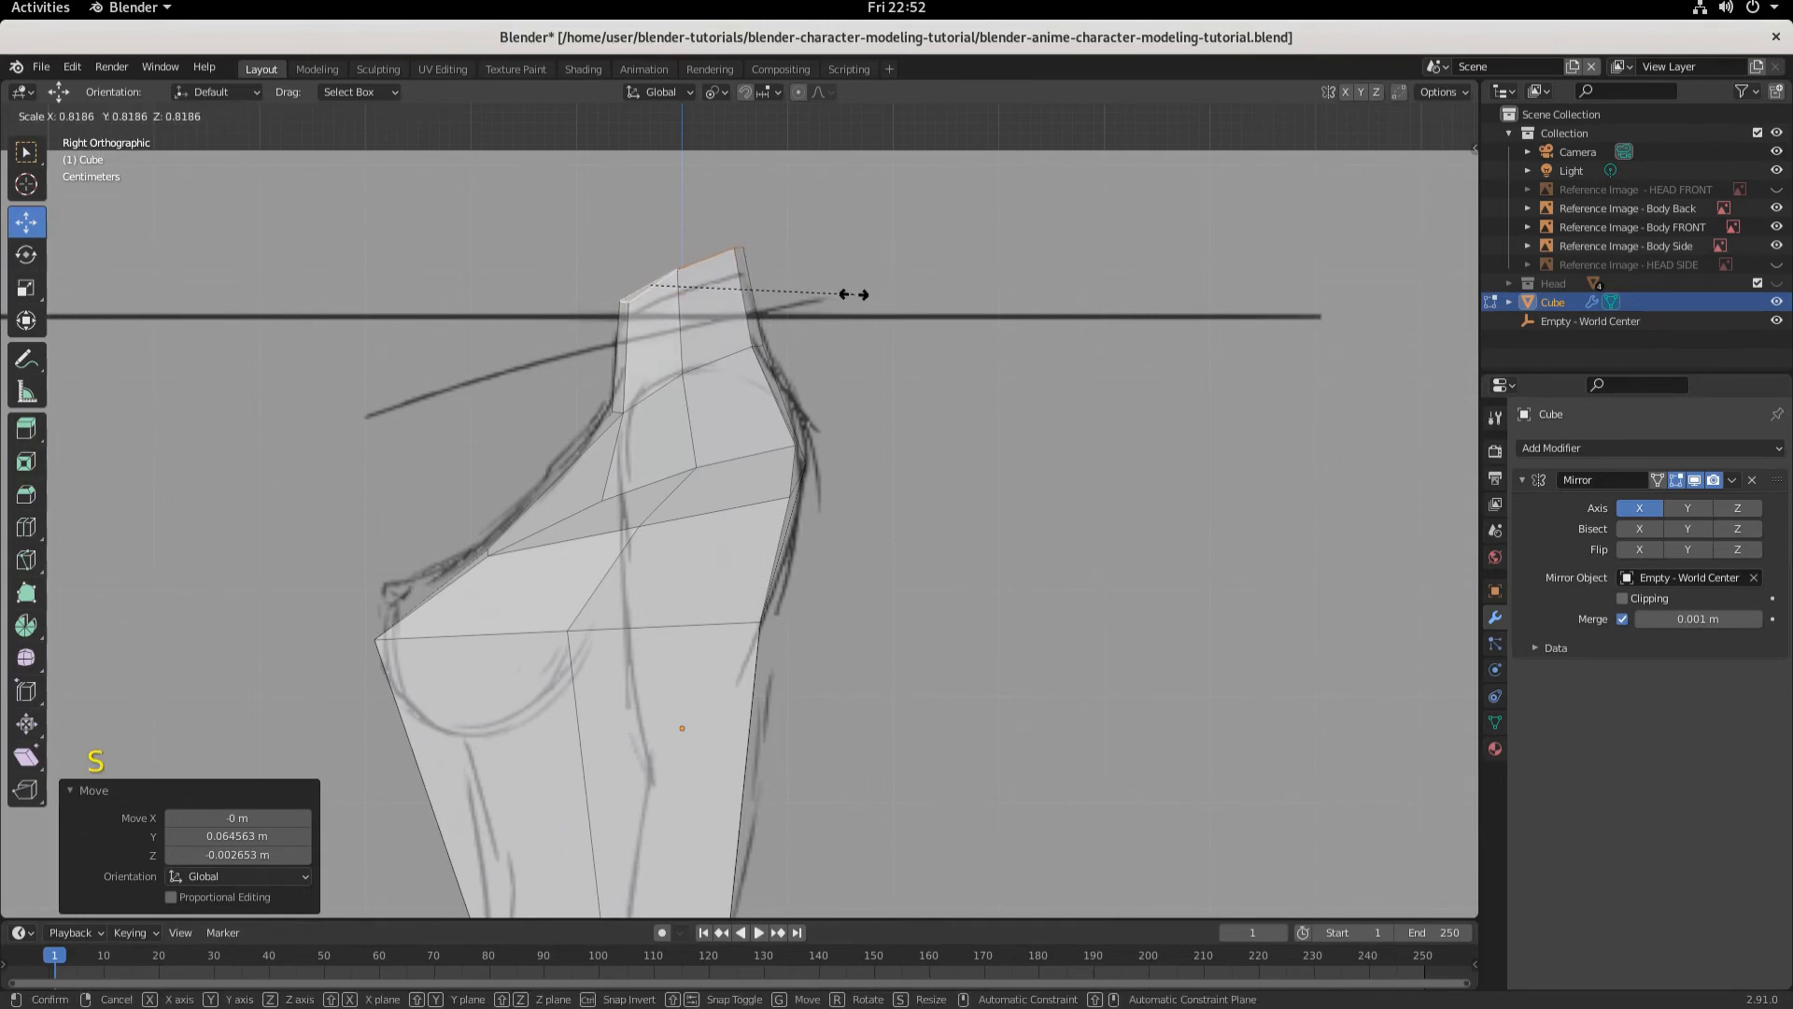
click(853, 294)
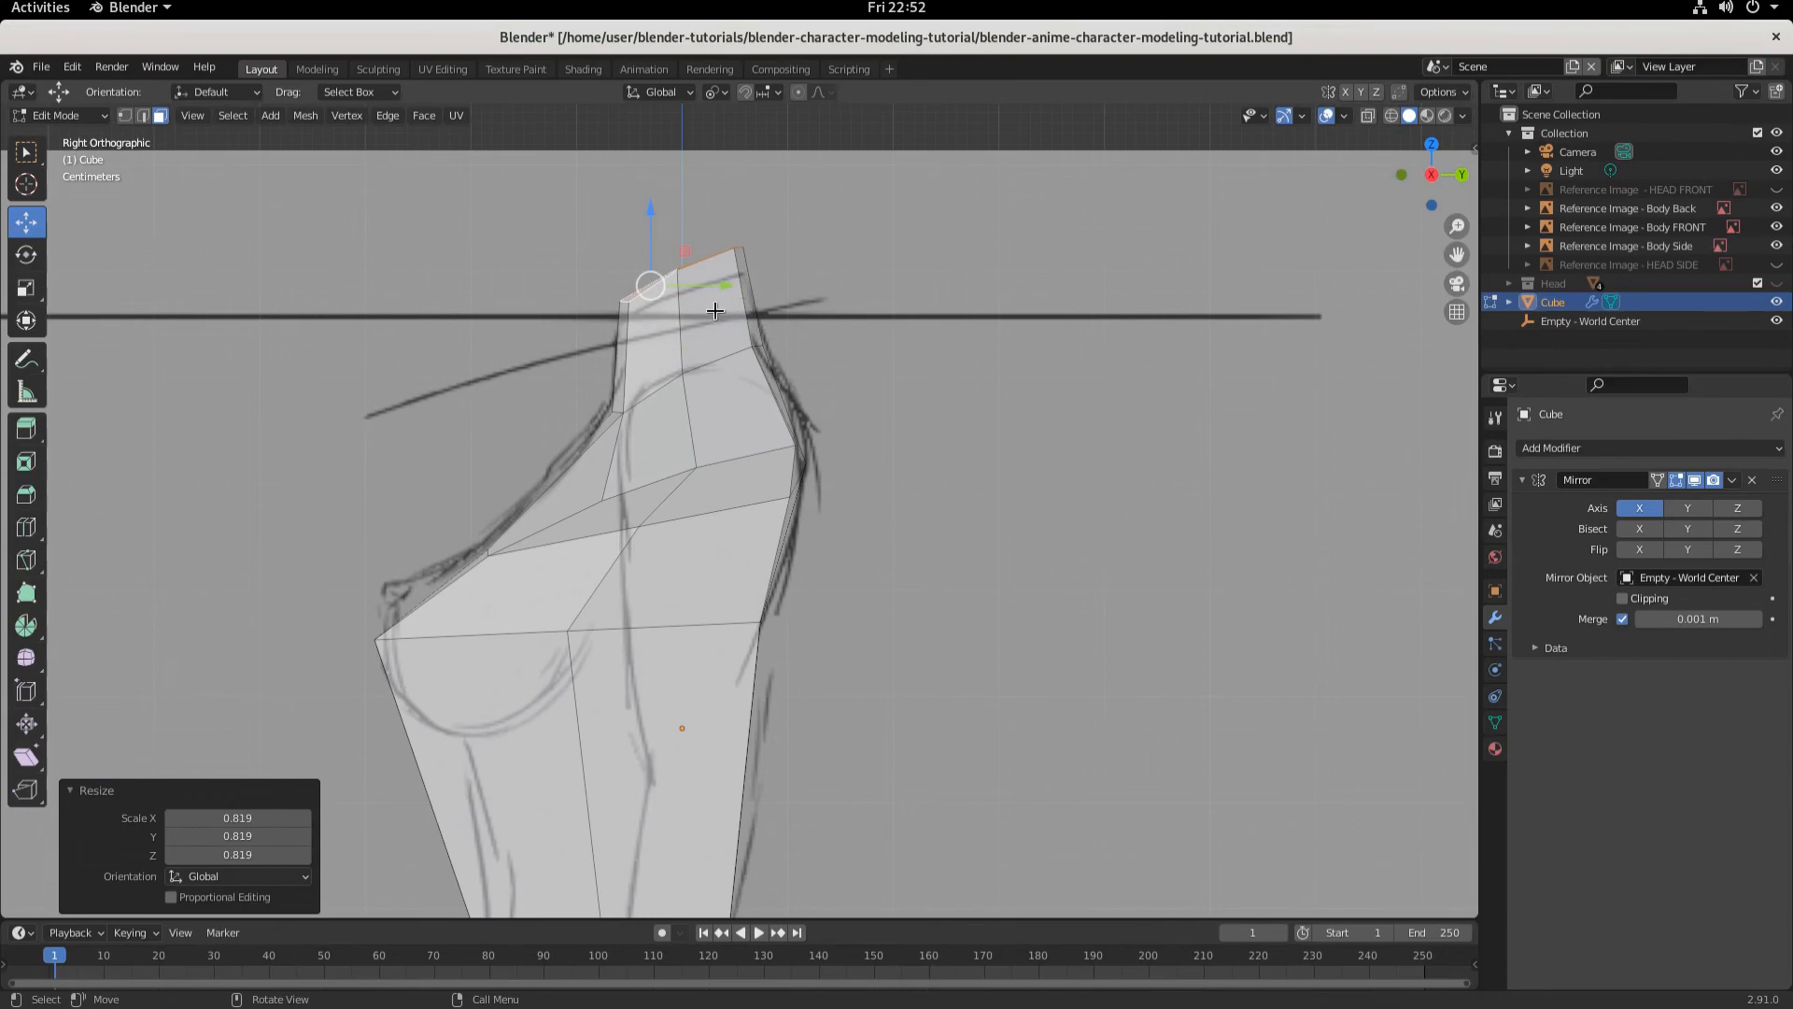
key(ctrl+r)
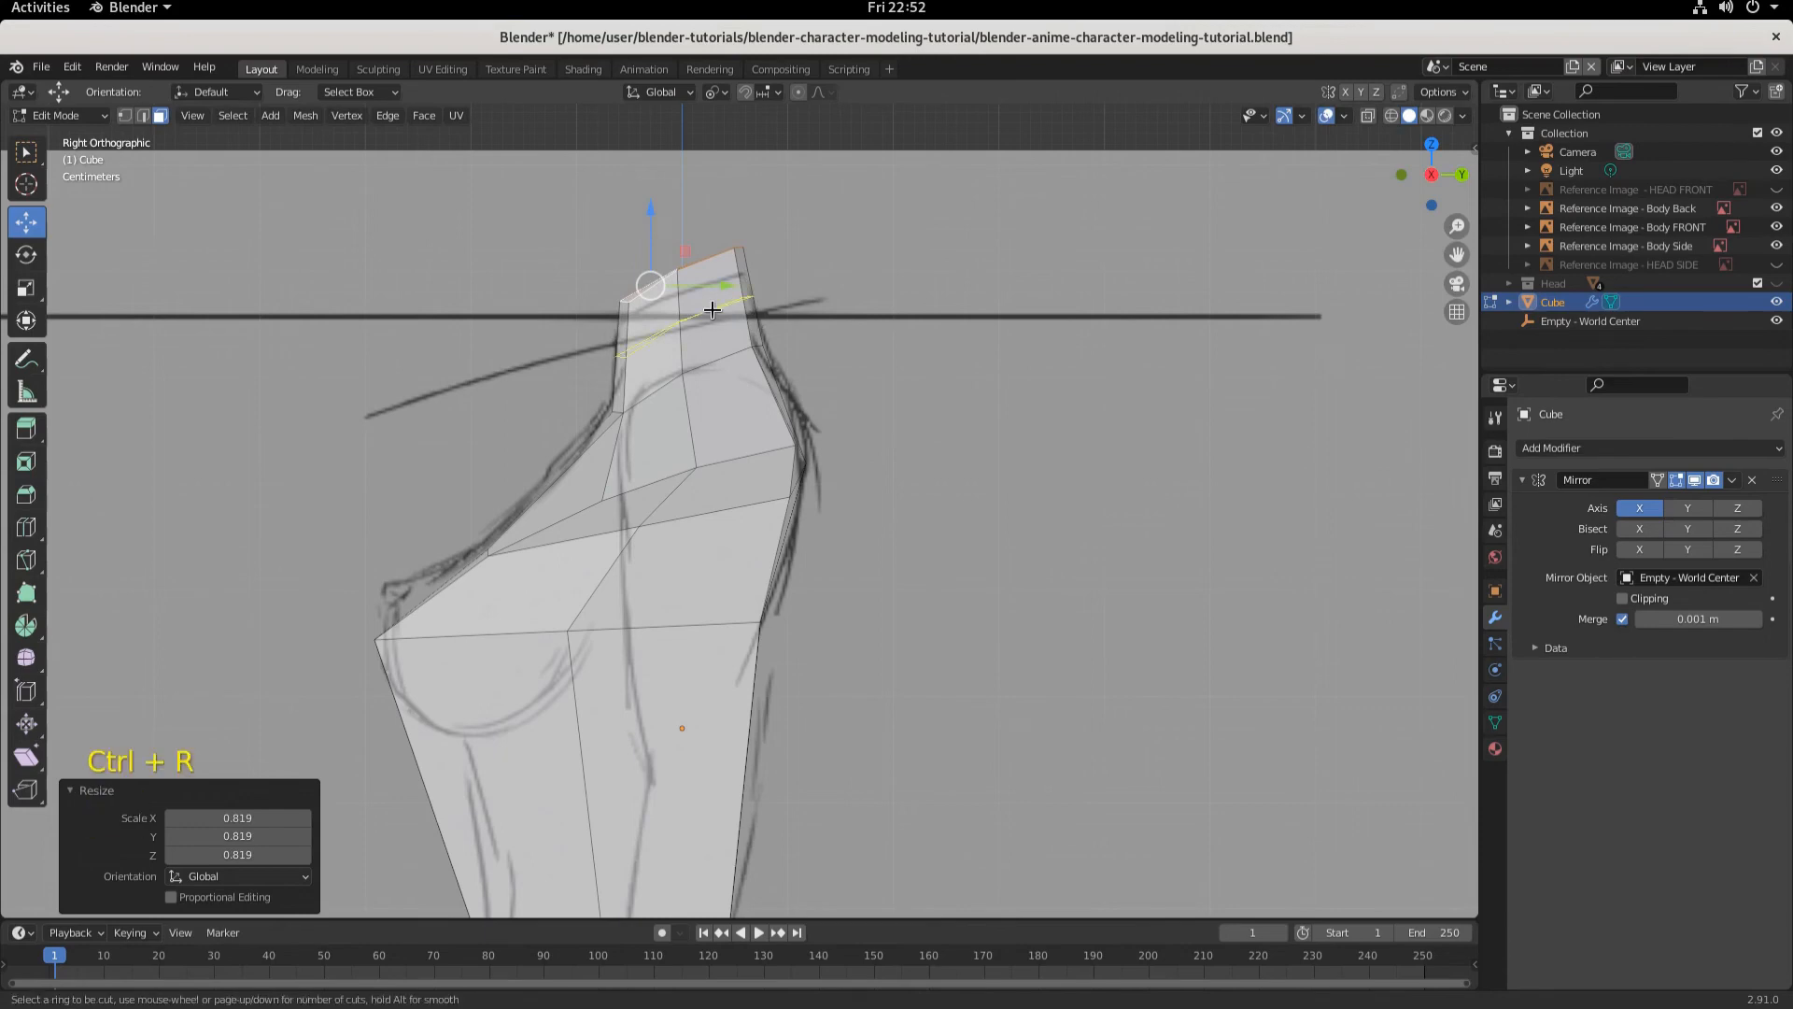
click(712, 310)
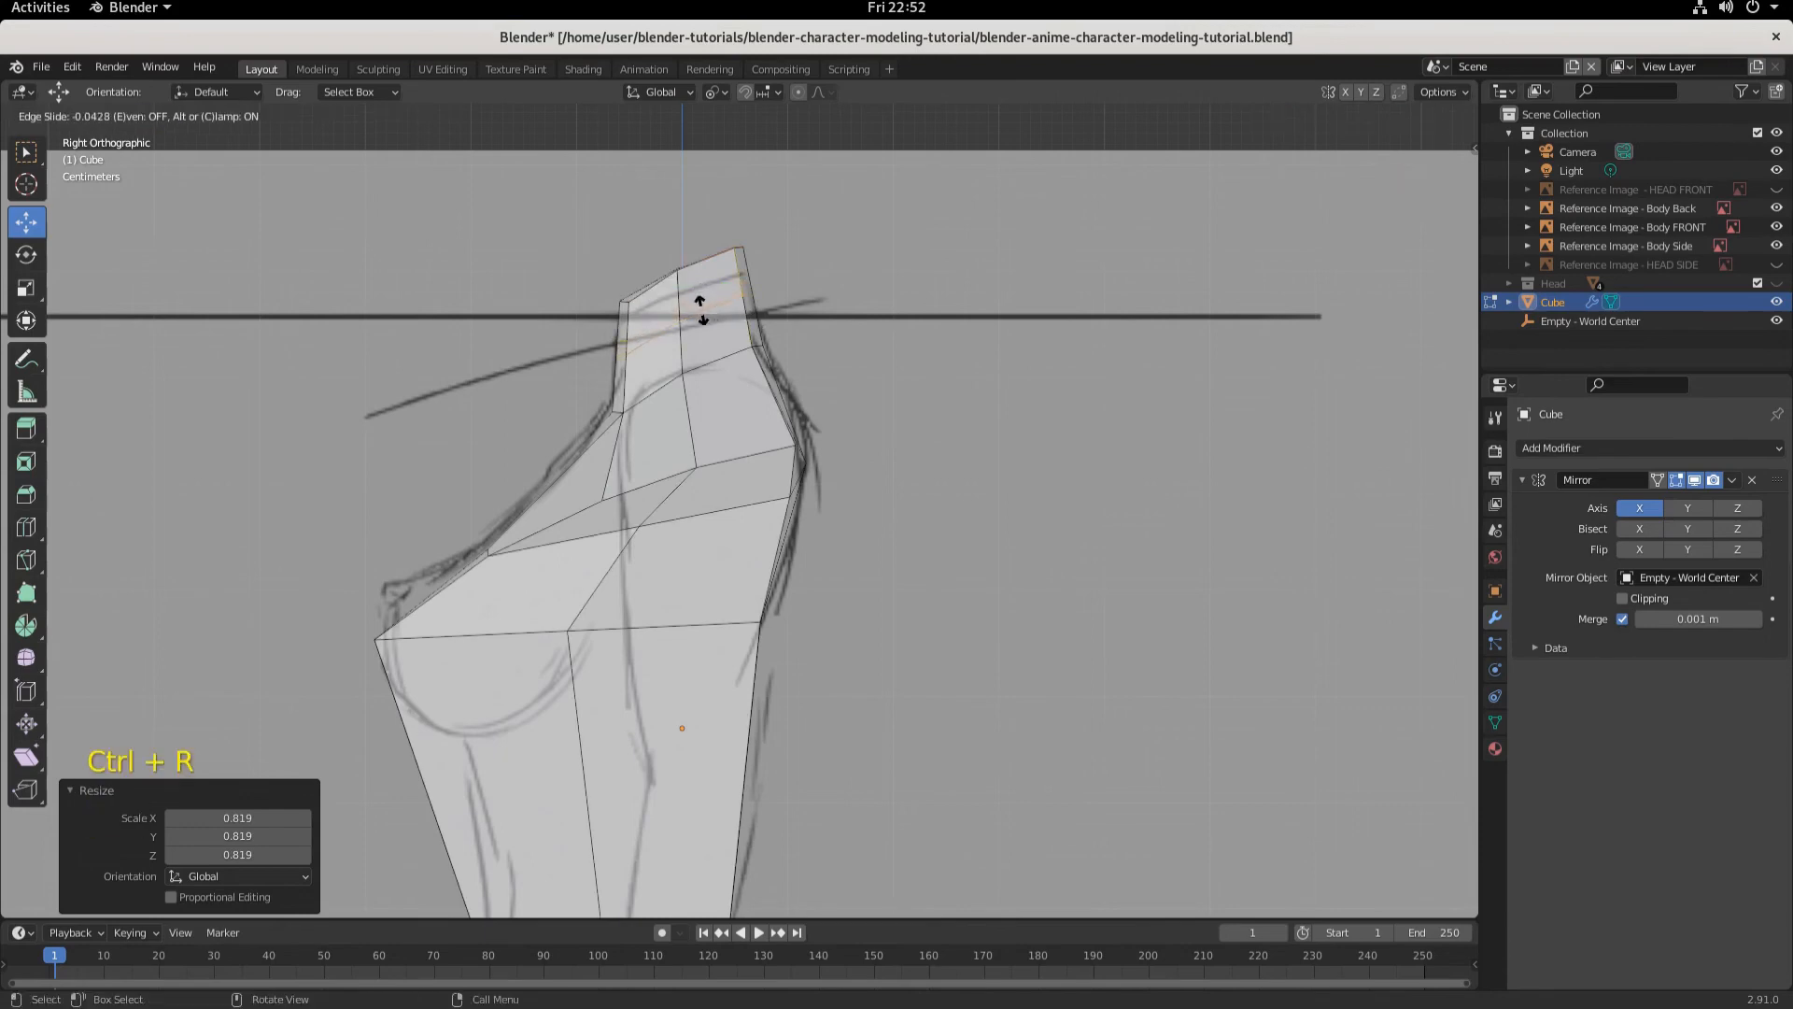
click(712, 311)
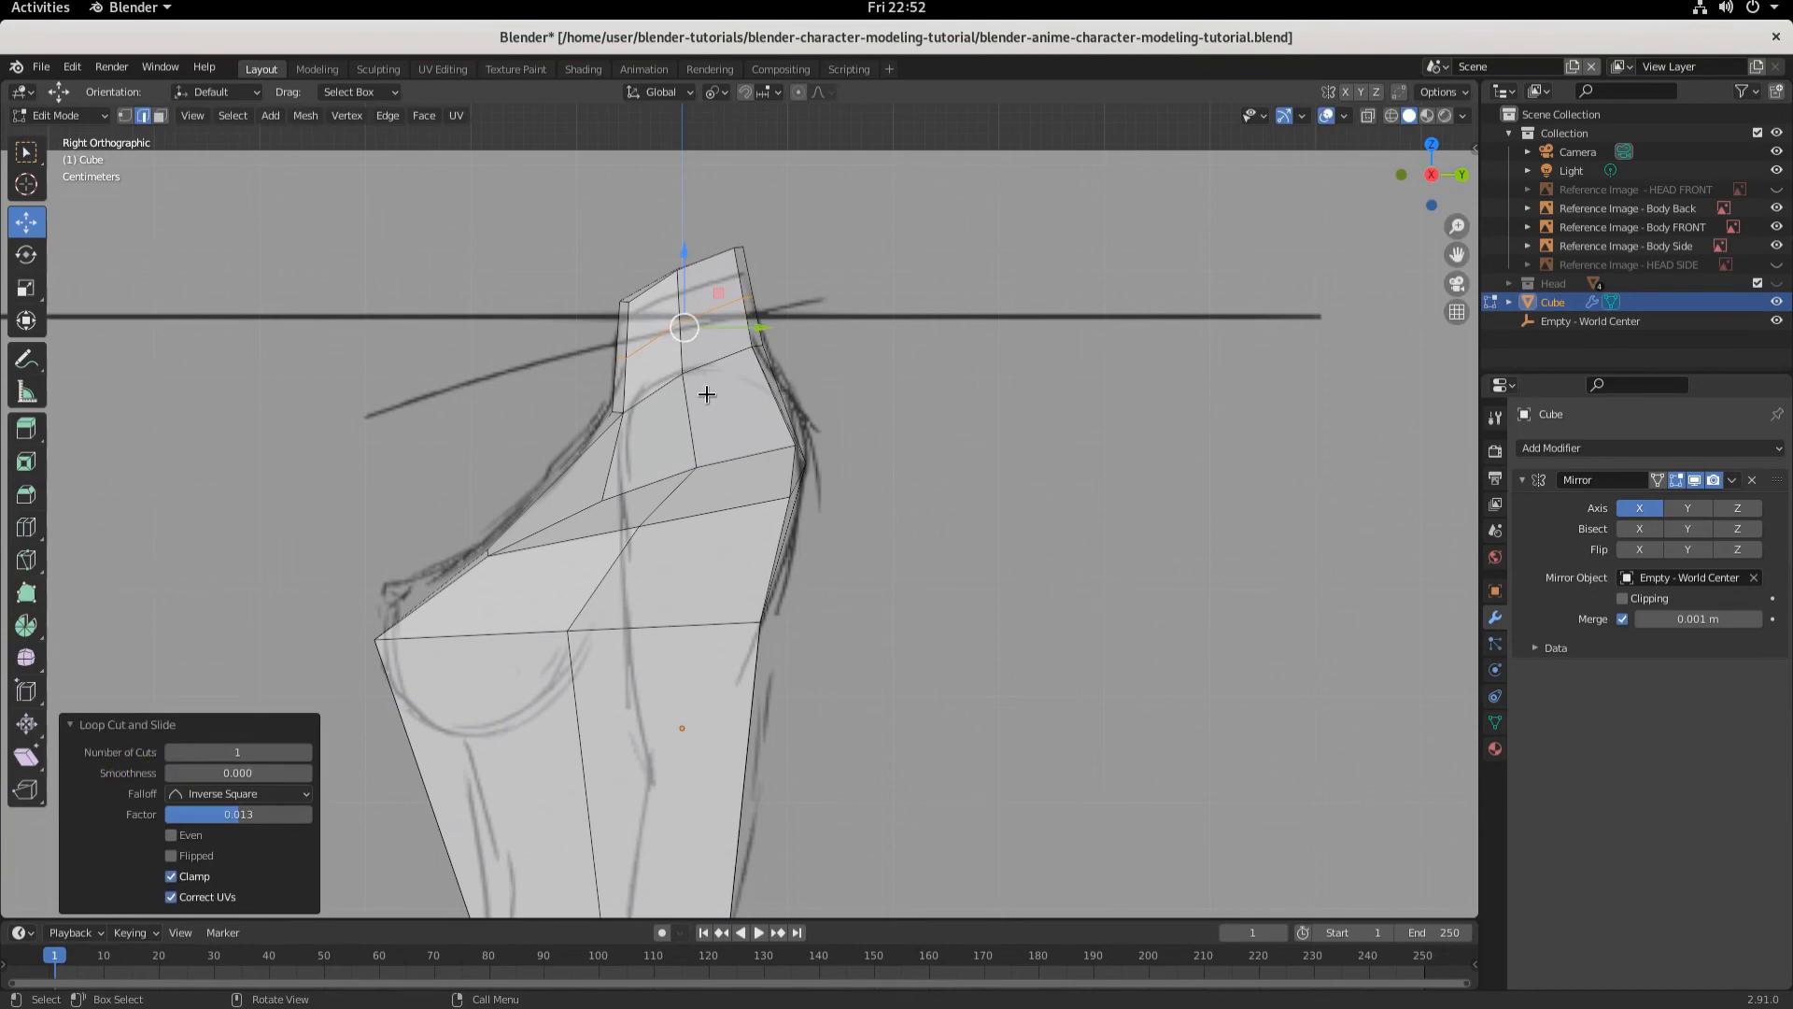
- Enable Clipping on the Mirror modifier and undo the neck's loop cut, scaling, move and extrusion
middle_drag(704, 392, 963, 477)
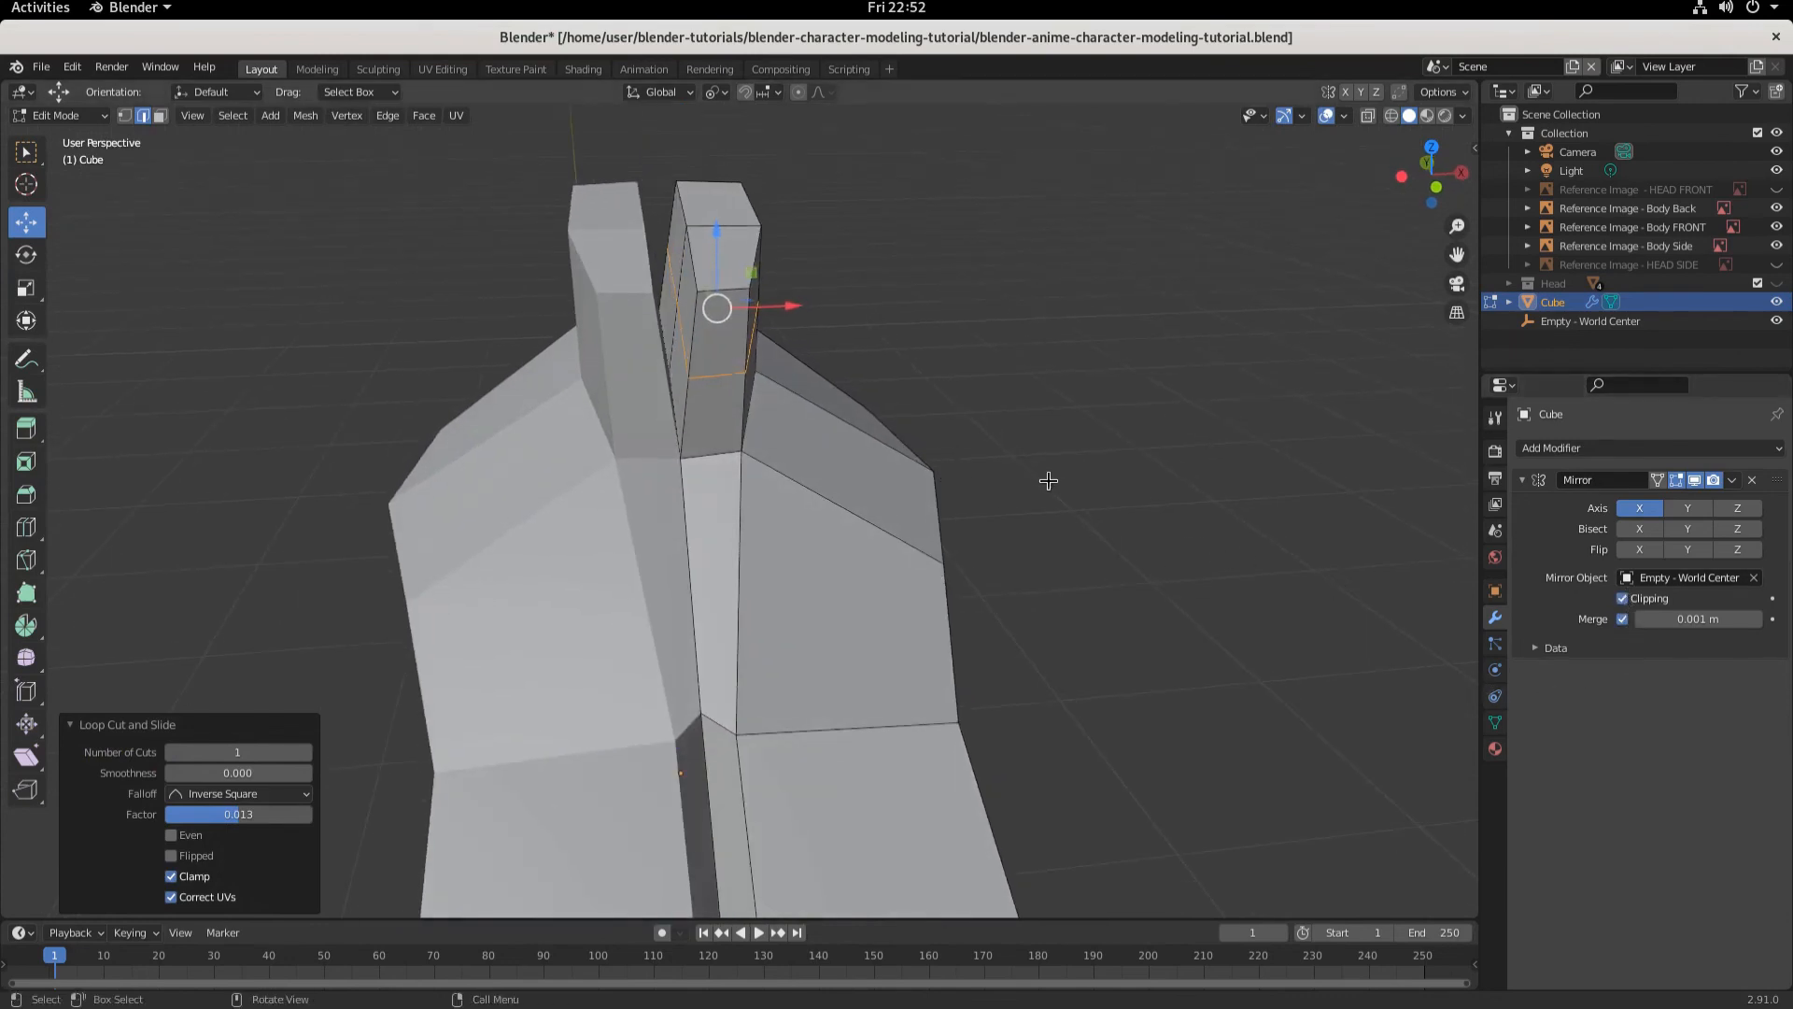
key(ctrl)
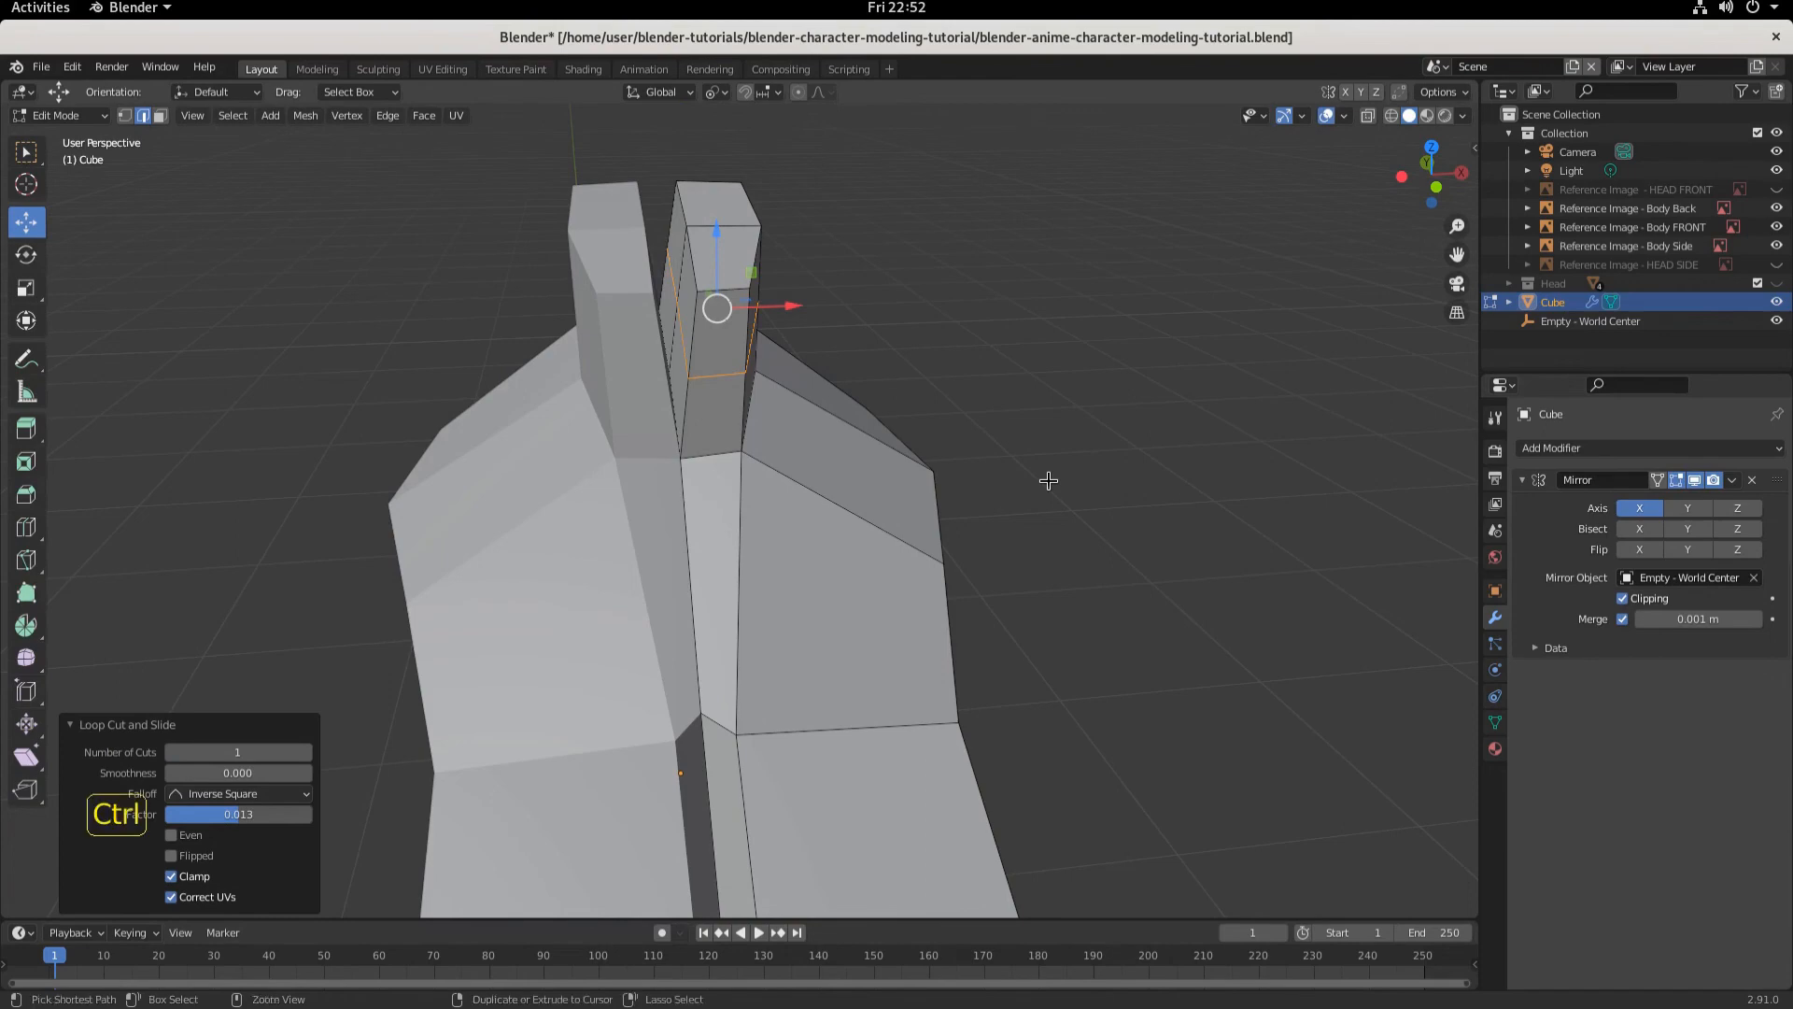
key(ctrl+z)
key(ctrl+z)
key(ctrl+z)
key(ctrl+z)
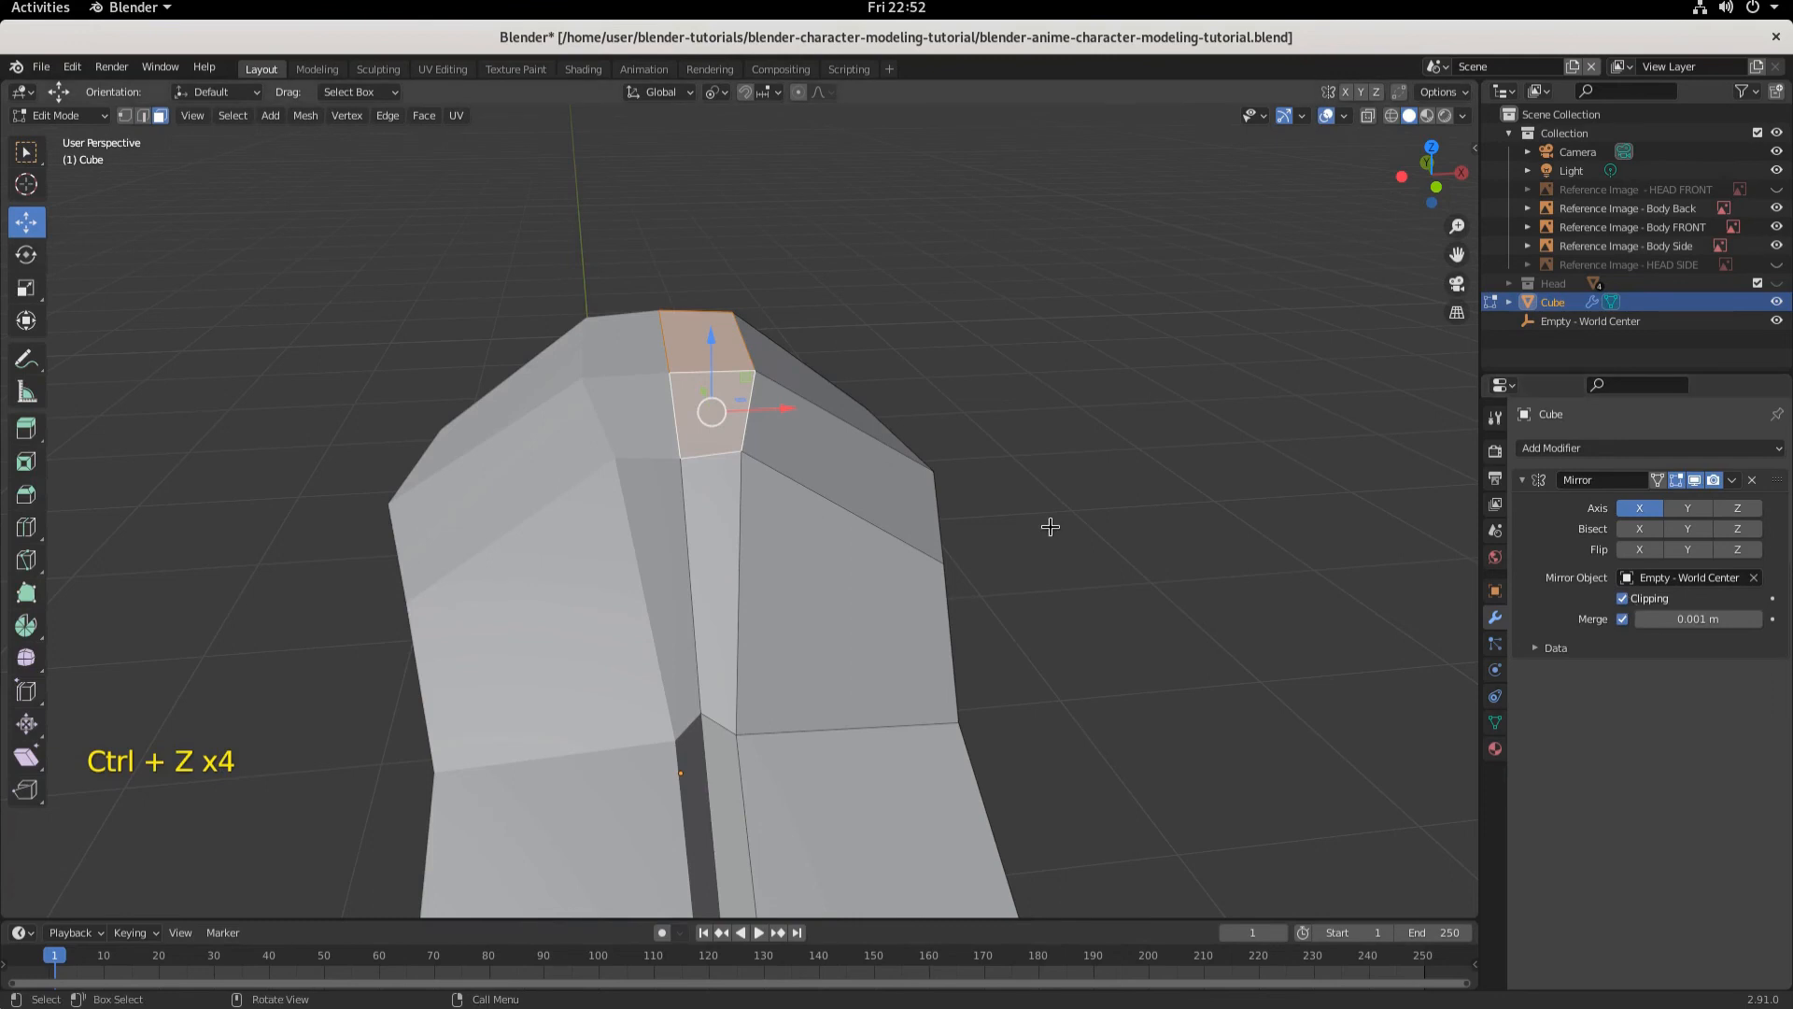
- Extrude the two neck faces about 0.095 m along their normals and move them about 0.043 m along Y and 0.023 m up along Z
key(e)
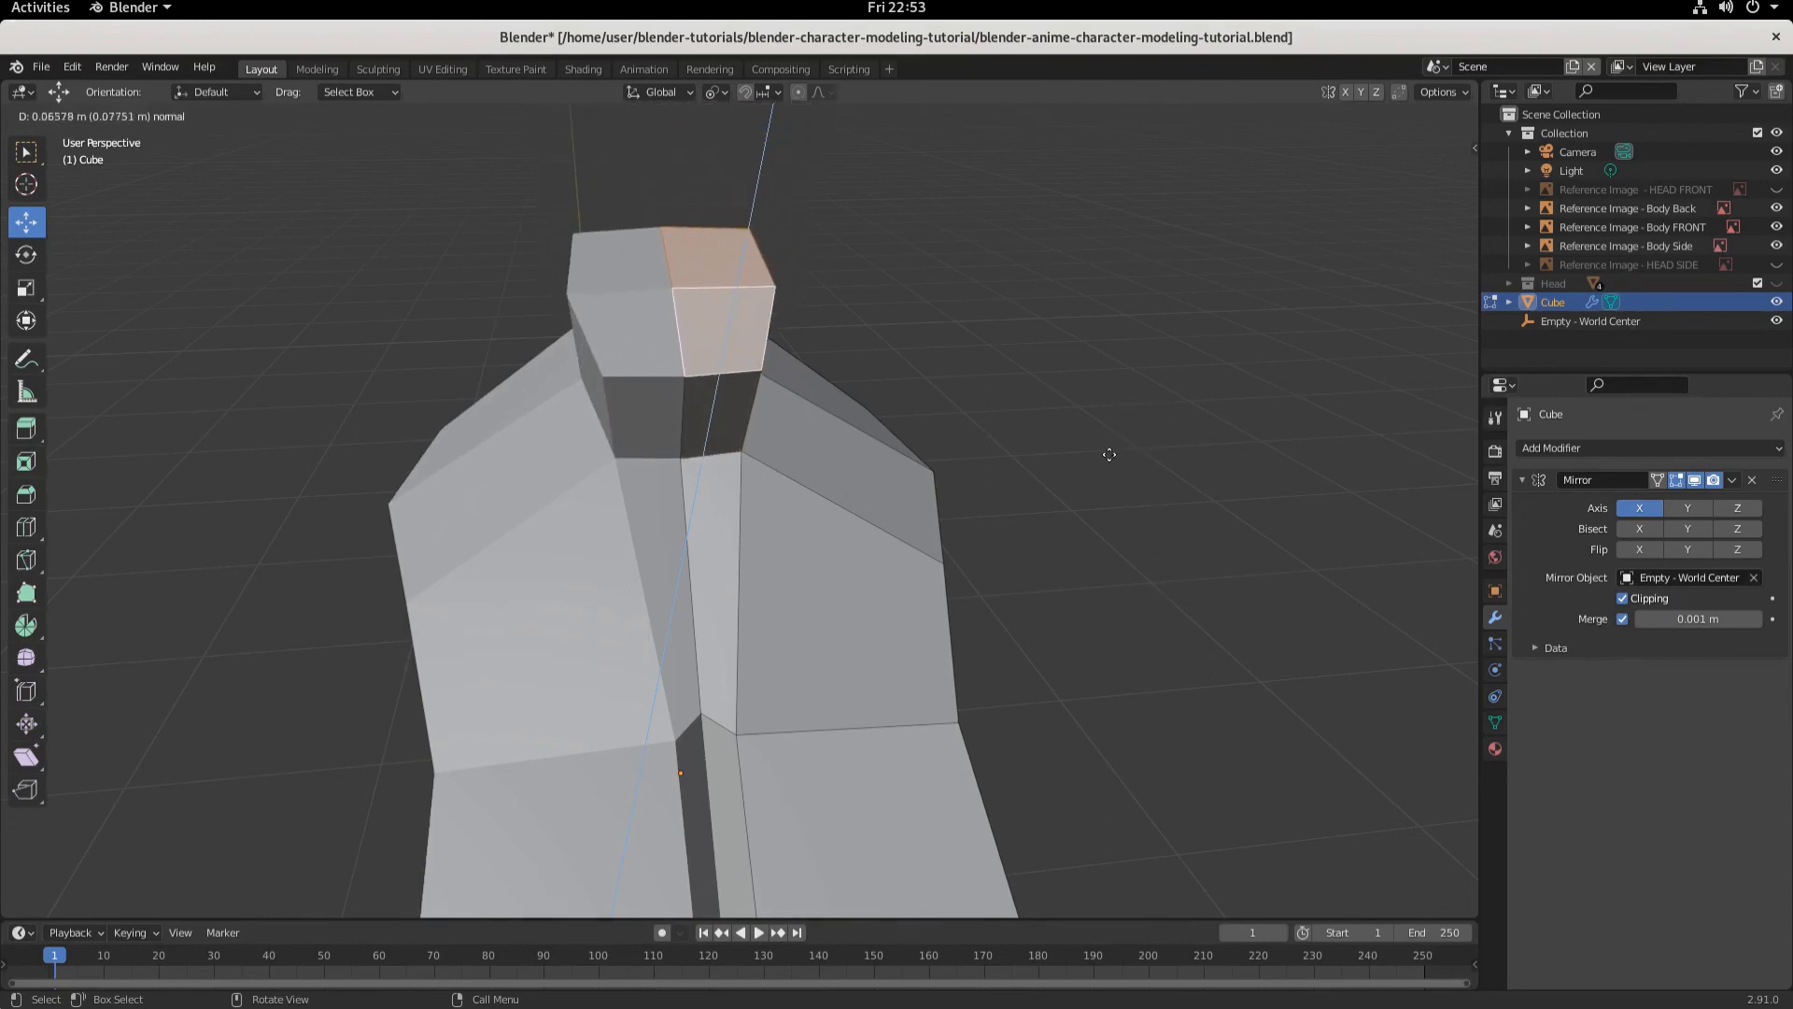
click(1048, 425)
key(KP_3)
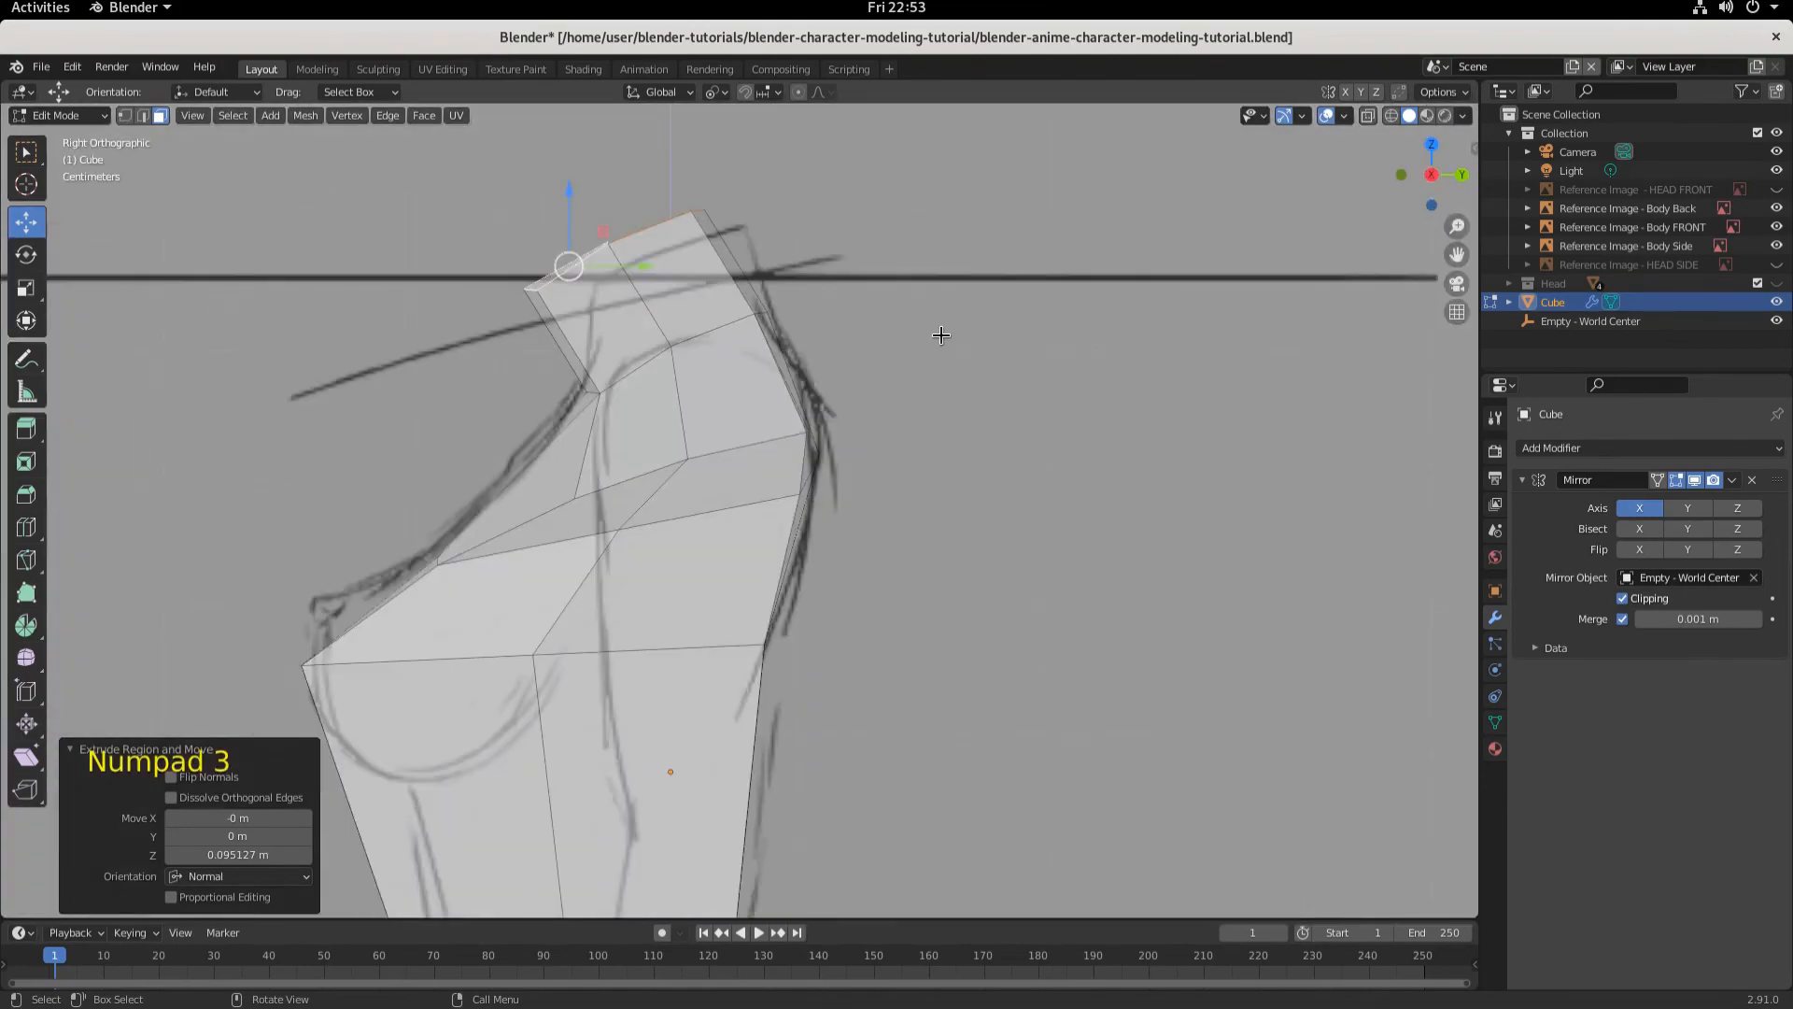
key(g)
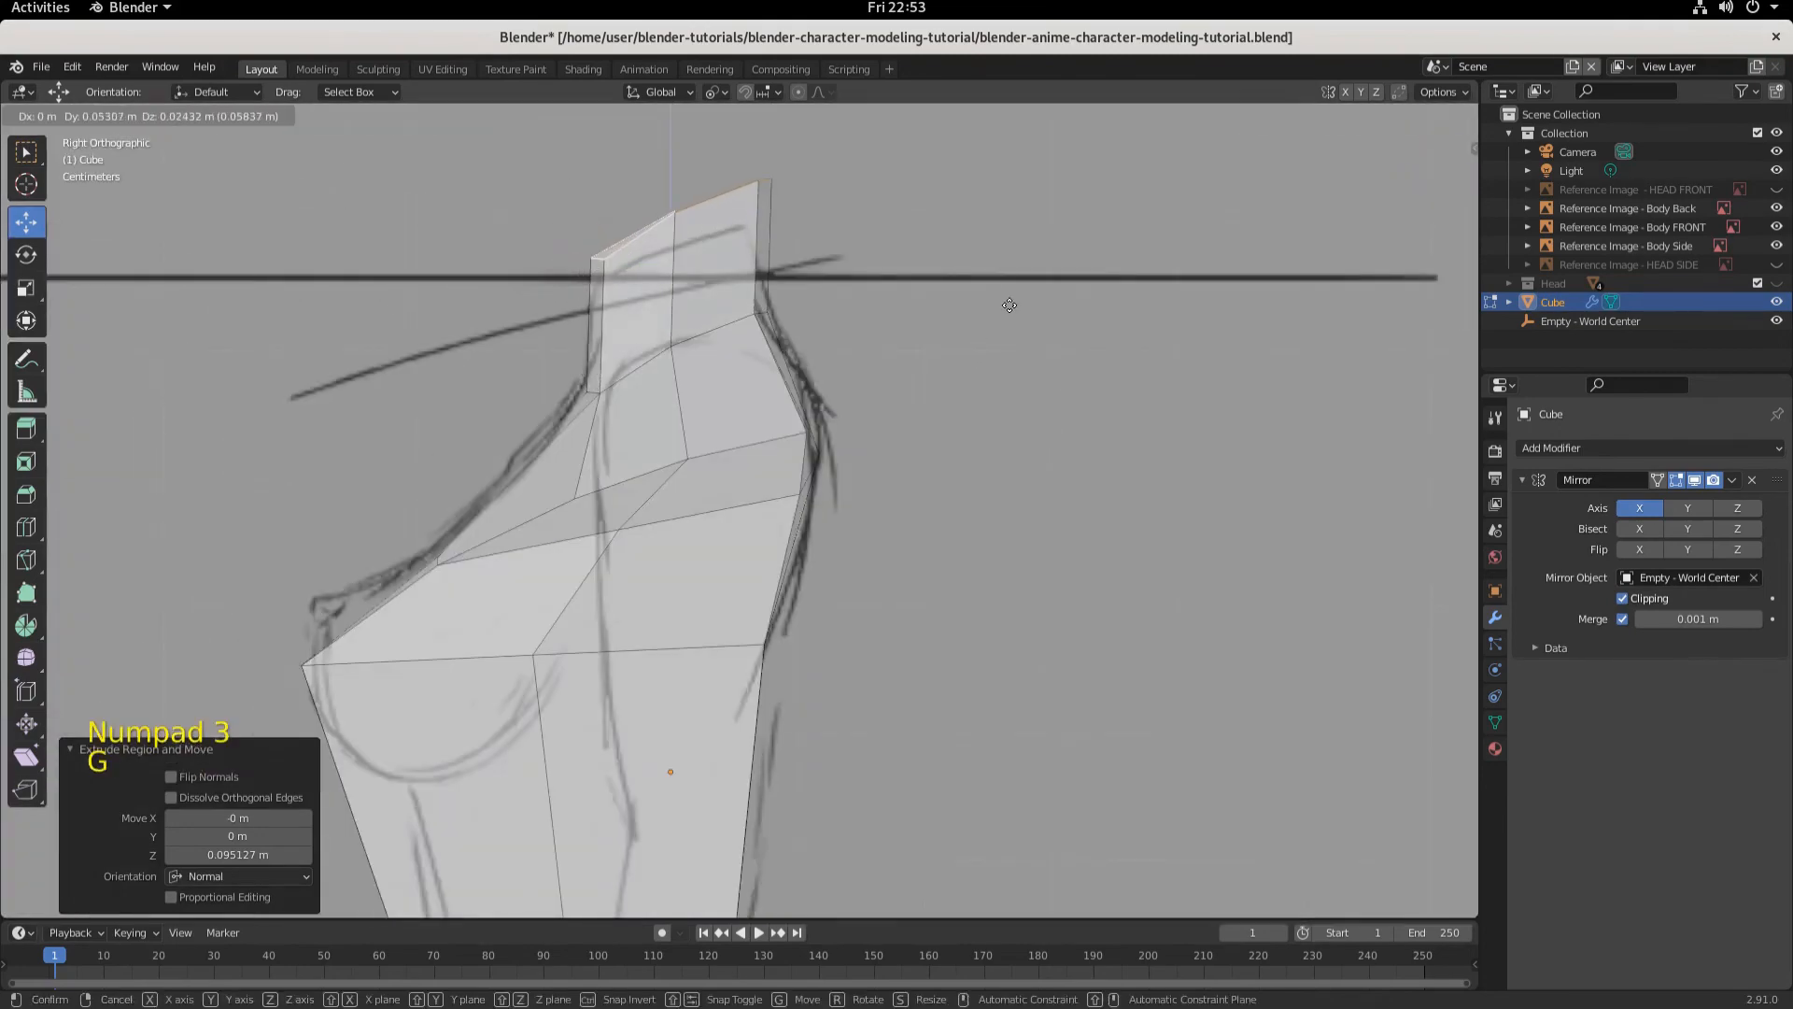
click(997, 305)
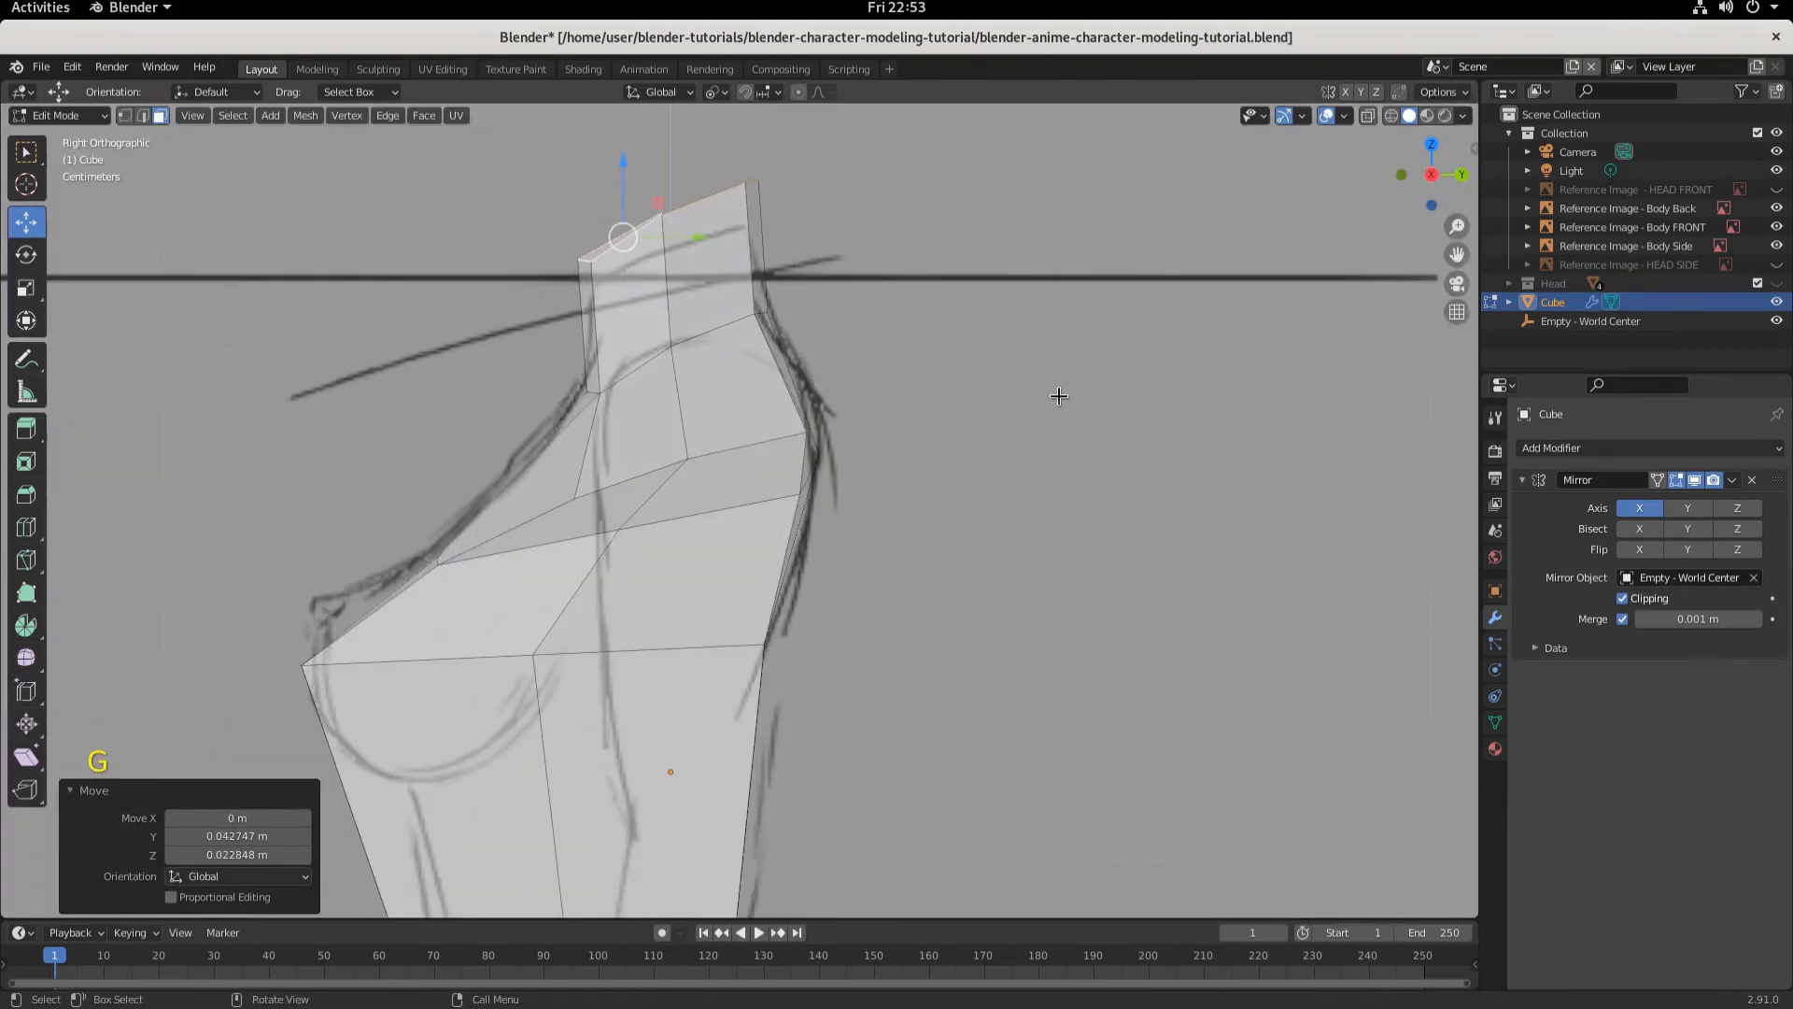
- Scale the neck's top faces to about 0.826 and nudge them about 0.004 m along both Y and Z to fit the side reference
key(s)
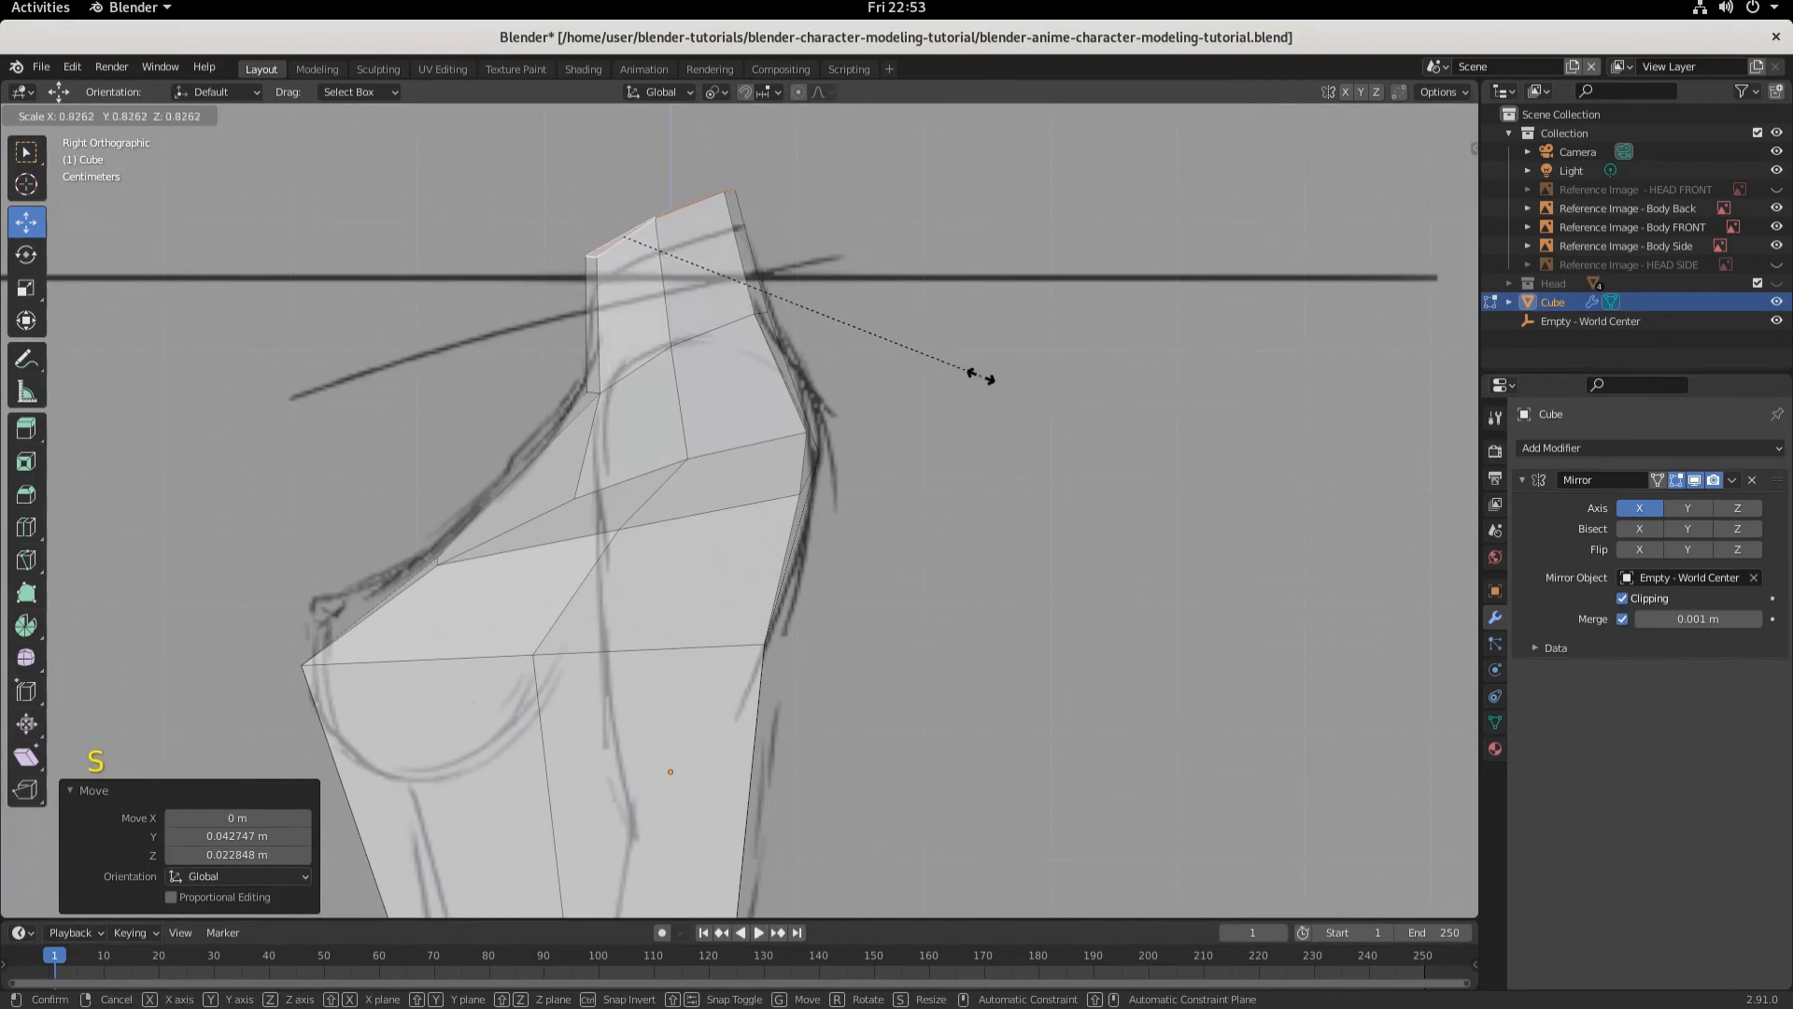
click(979, 375)
key(g)
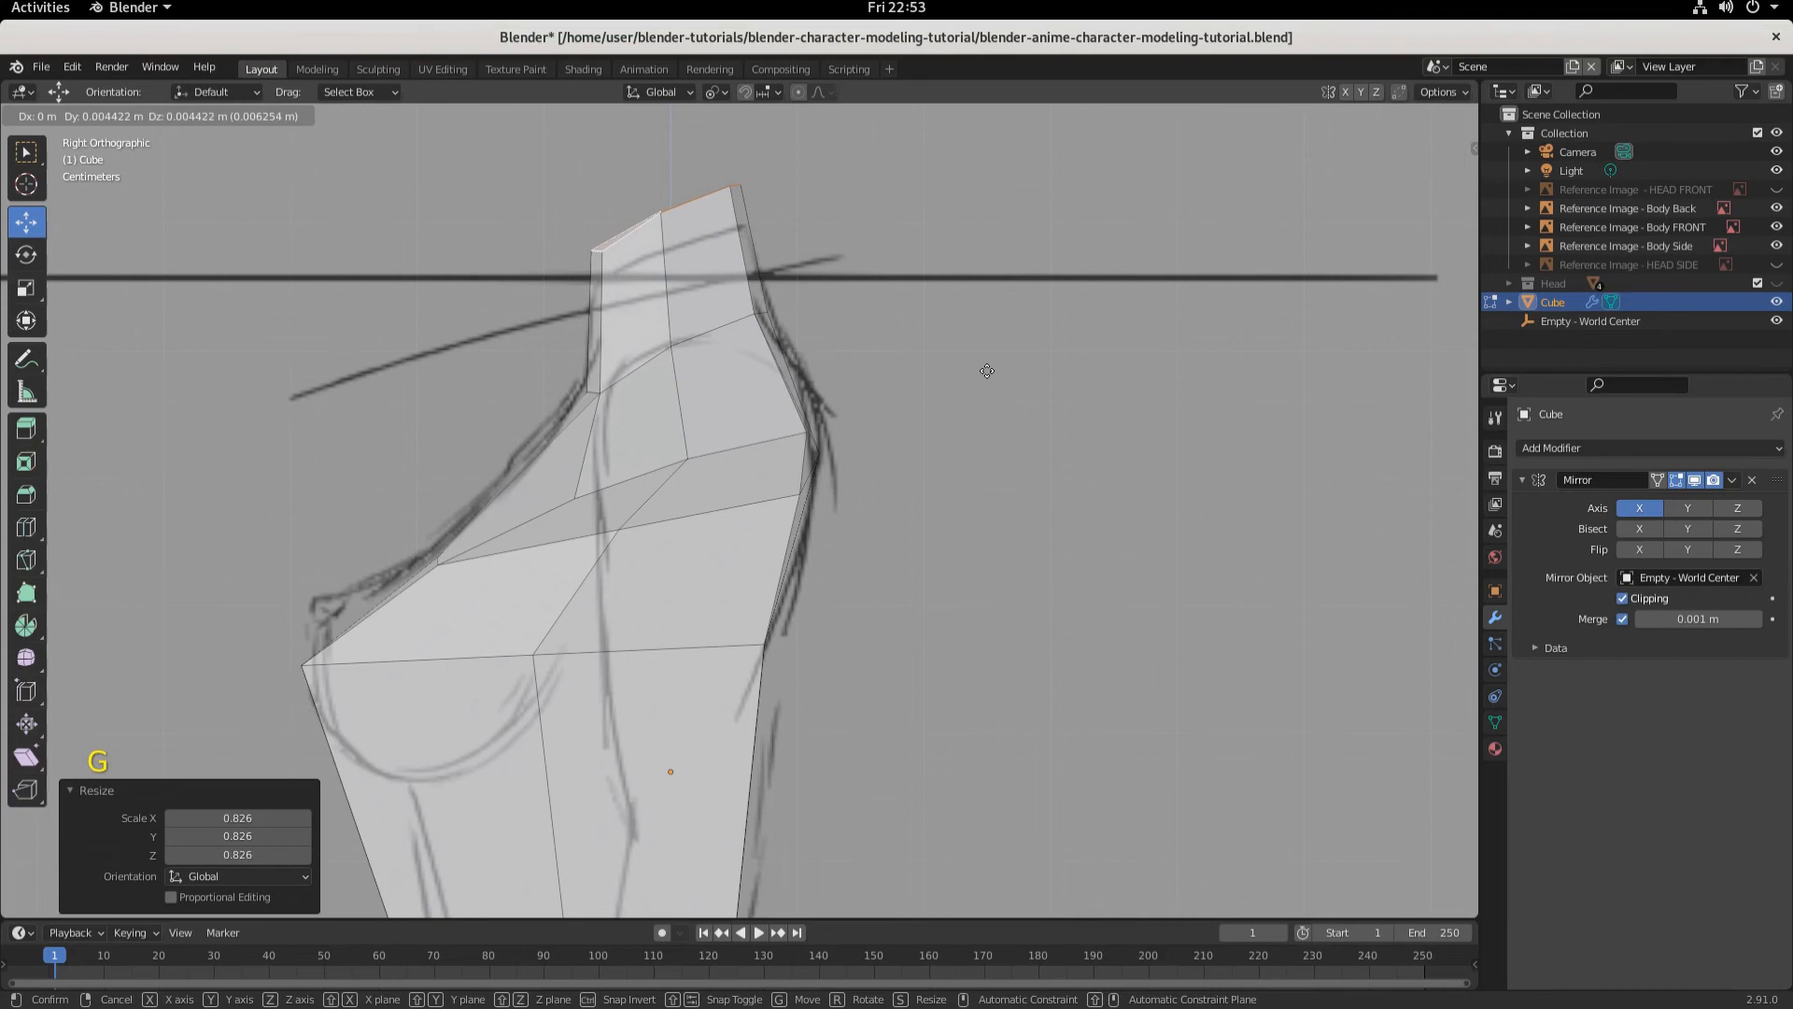
click(988, 371)
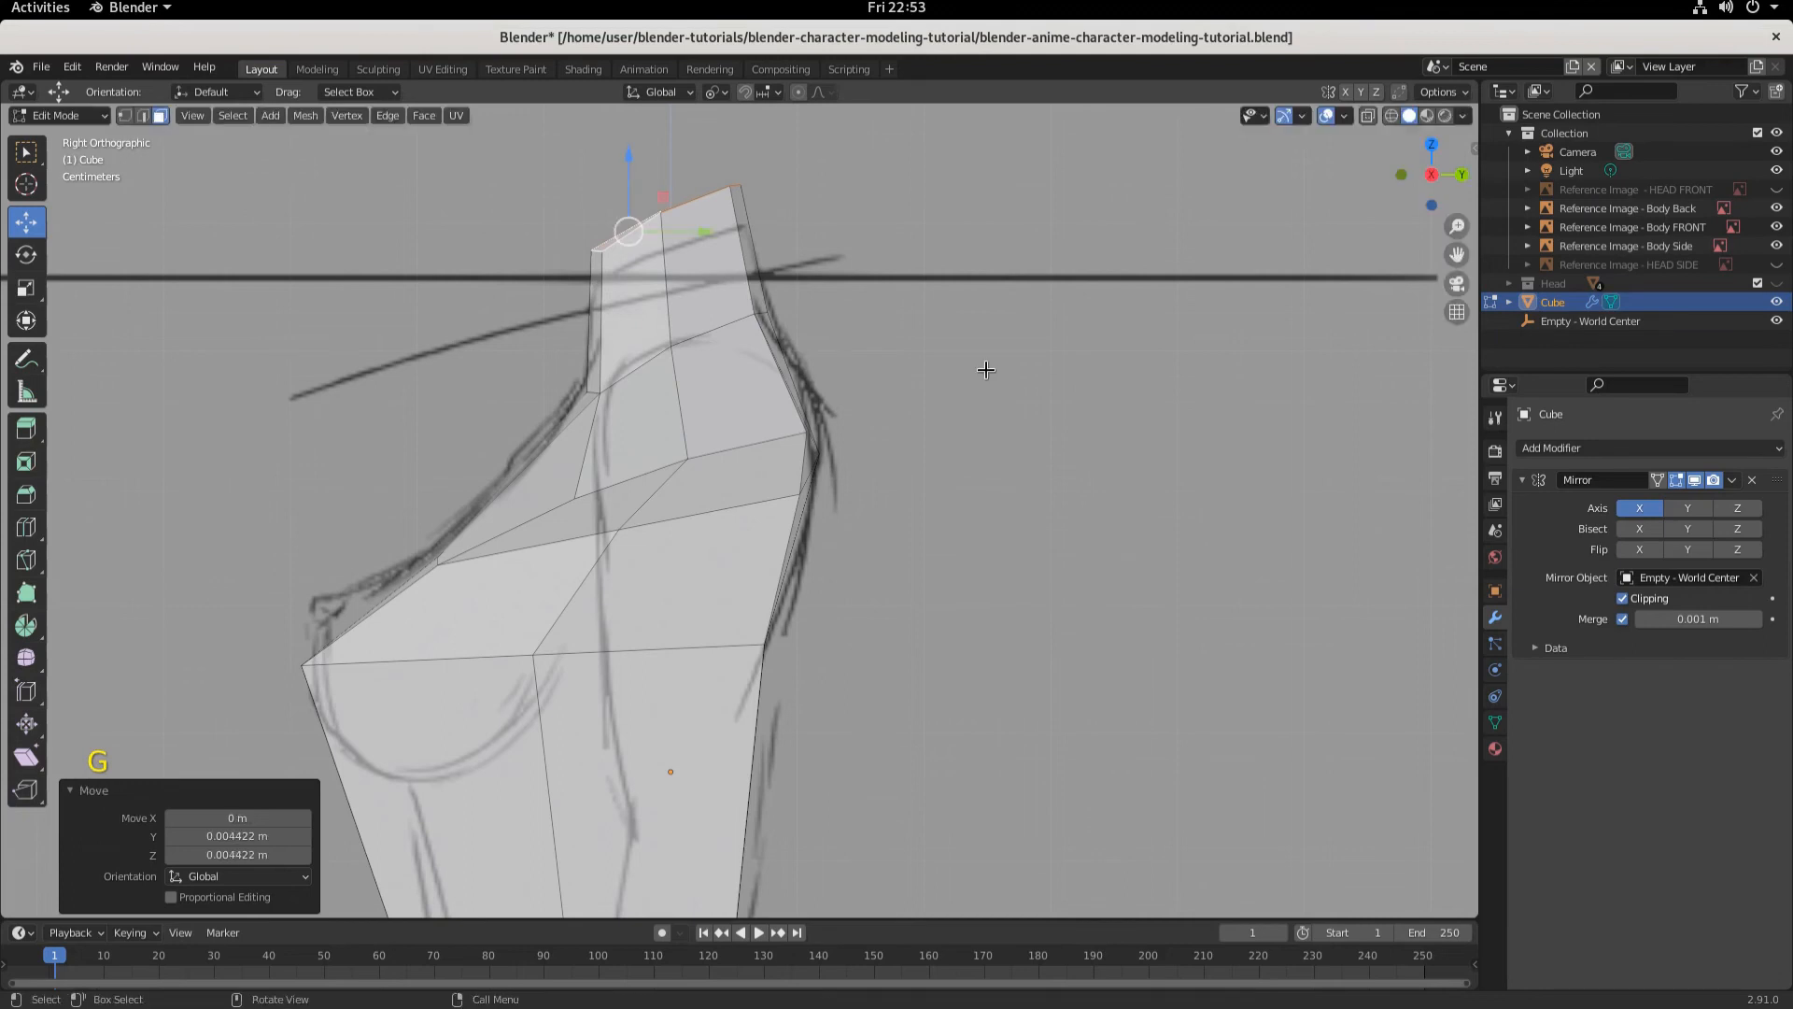
- Add one loop cut around the neck near its mid-height, with a slide factor of about 0.025
key(ctrl+r)
click(760, 273)
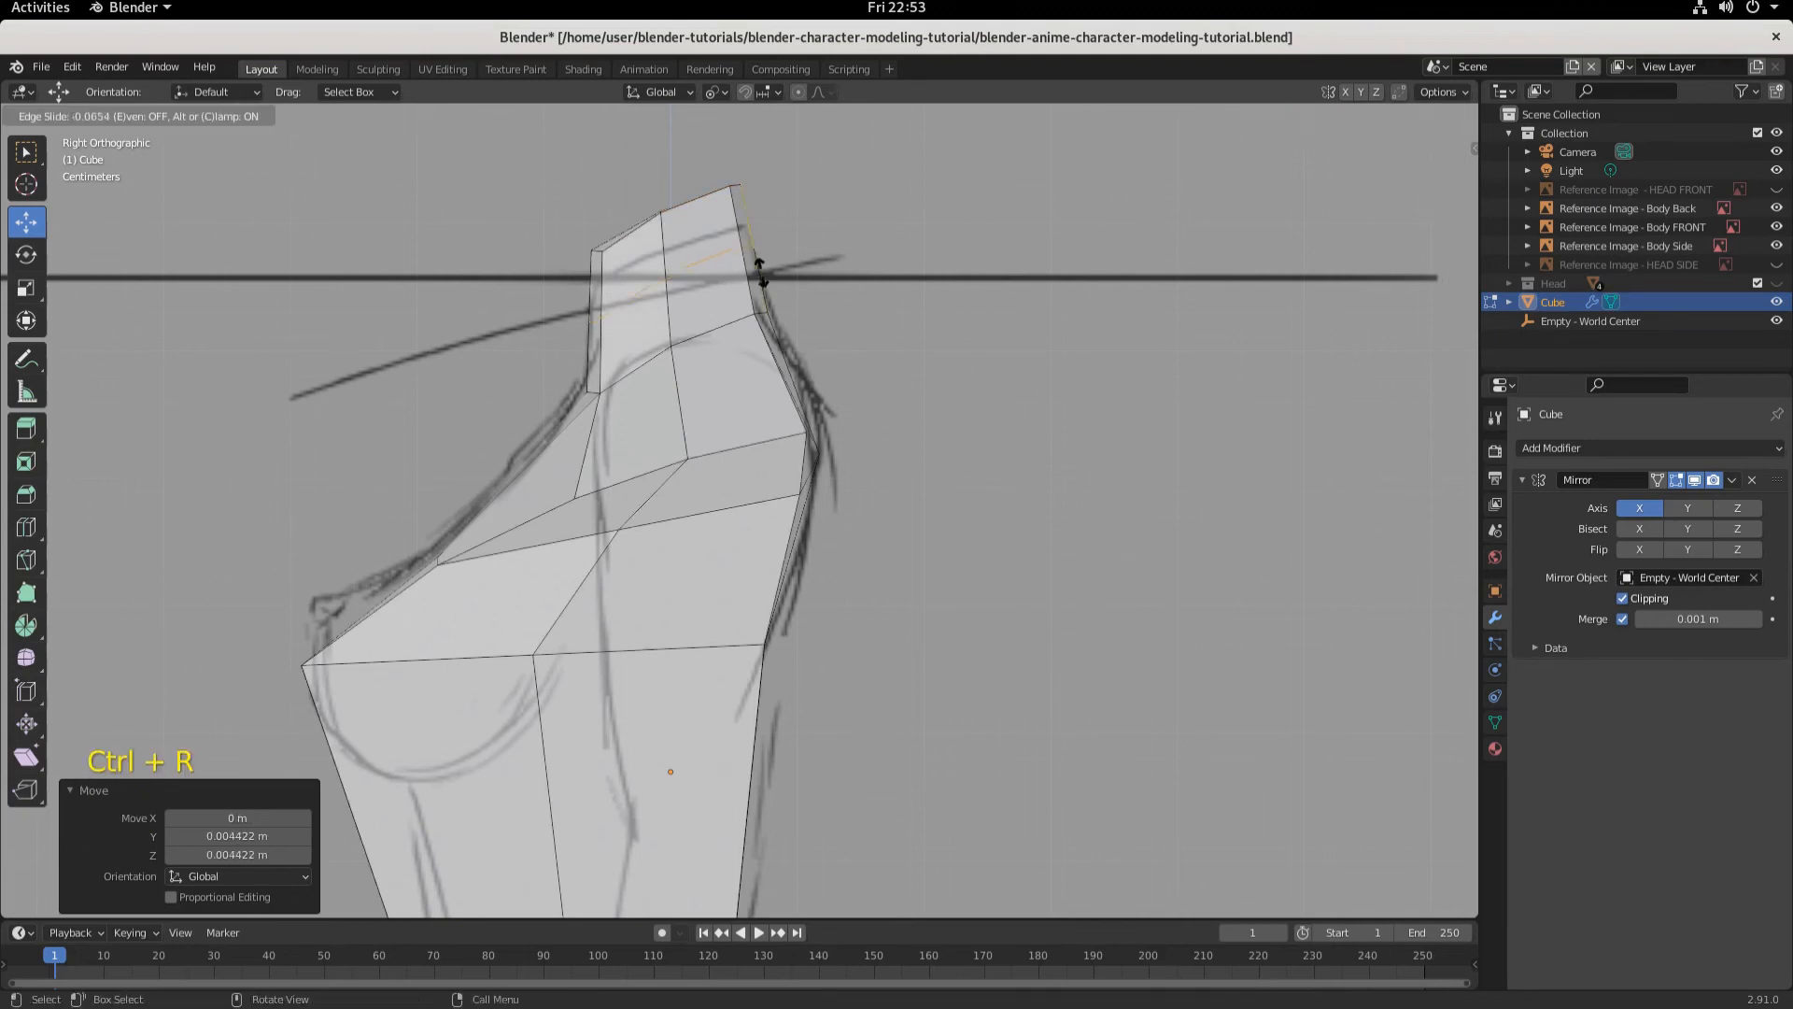
click(747, 277)
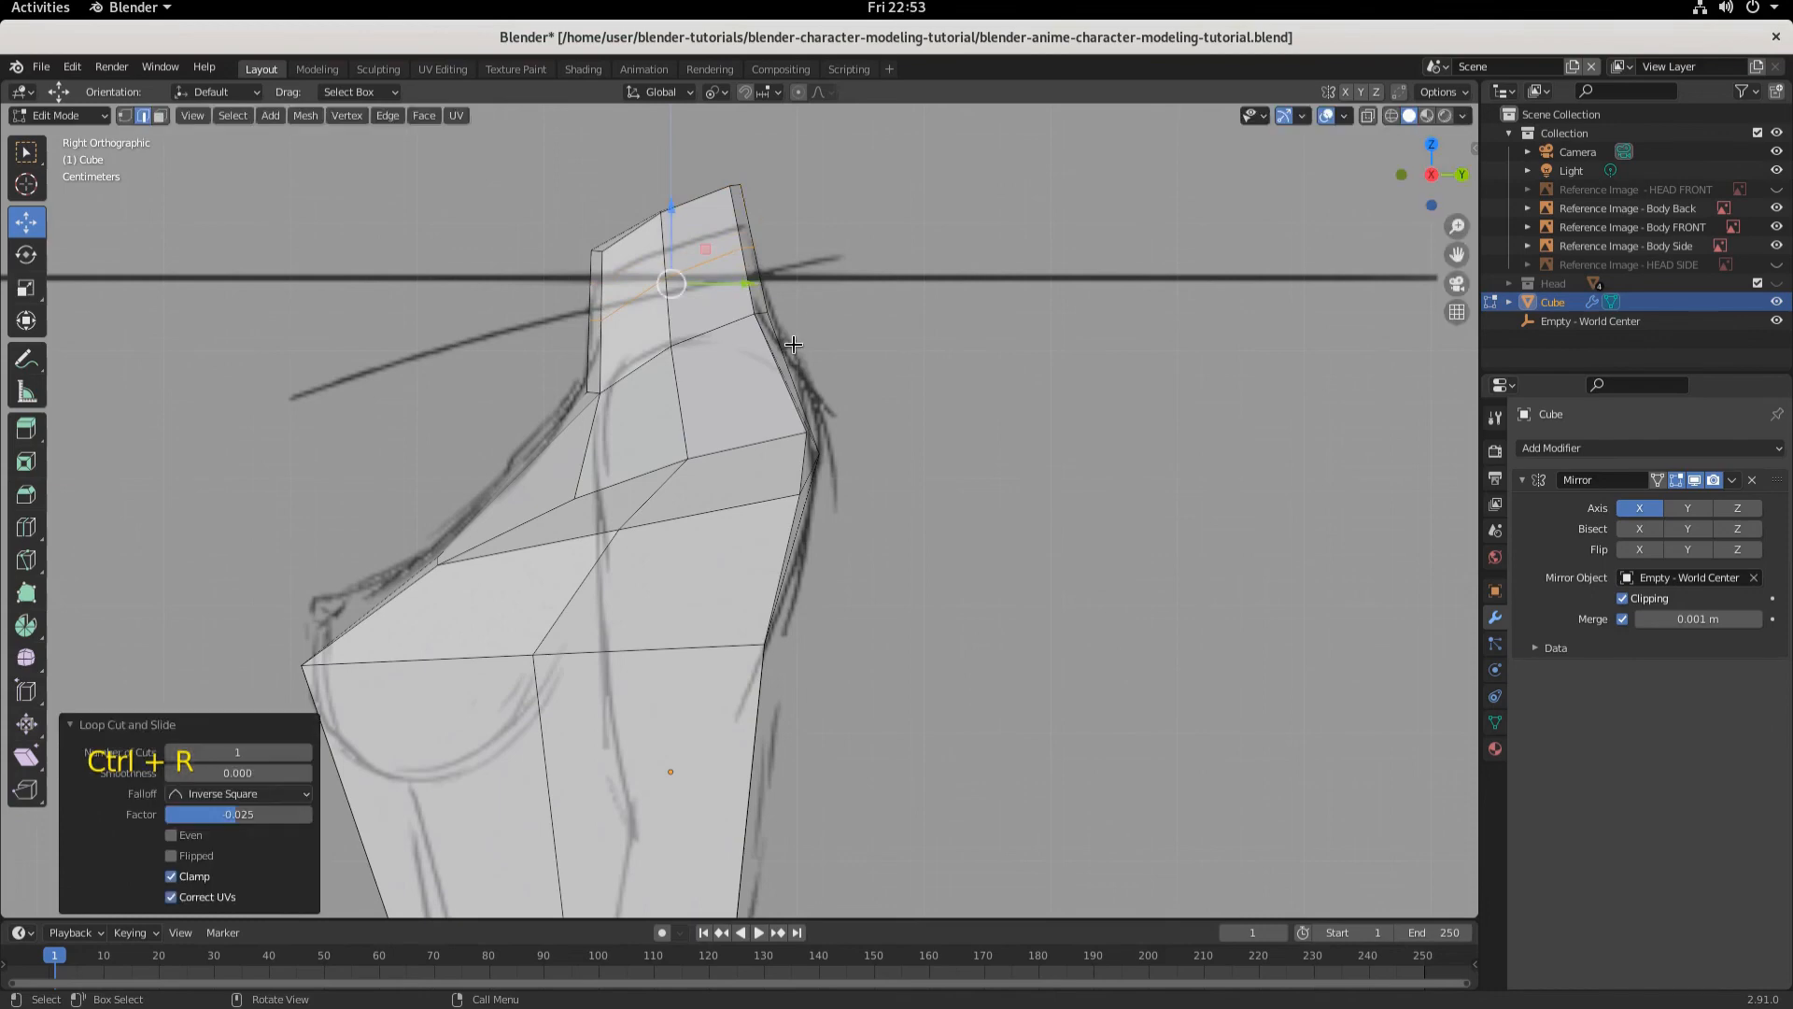
- In the front view, move the neck's outer front vertices inward along X: about 0.016 m at the top, likewise mid-neck, and 0.006 m at the base
key(KP_1)
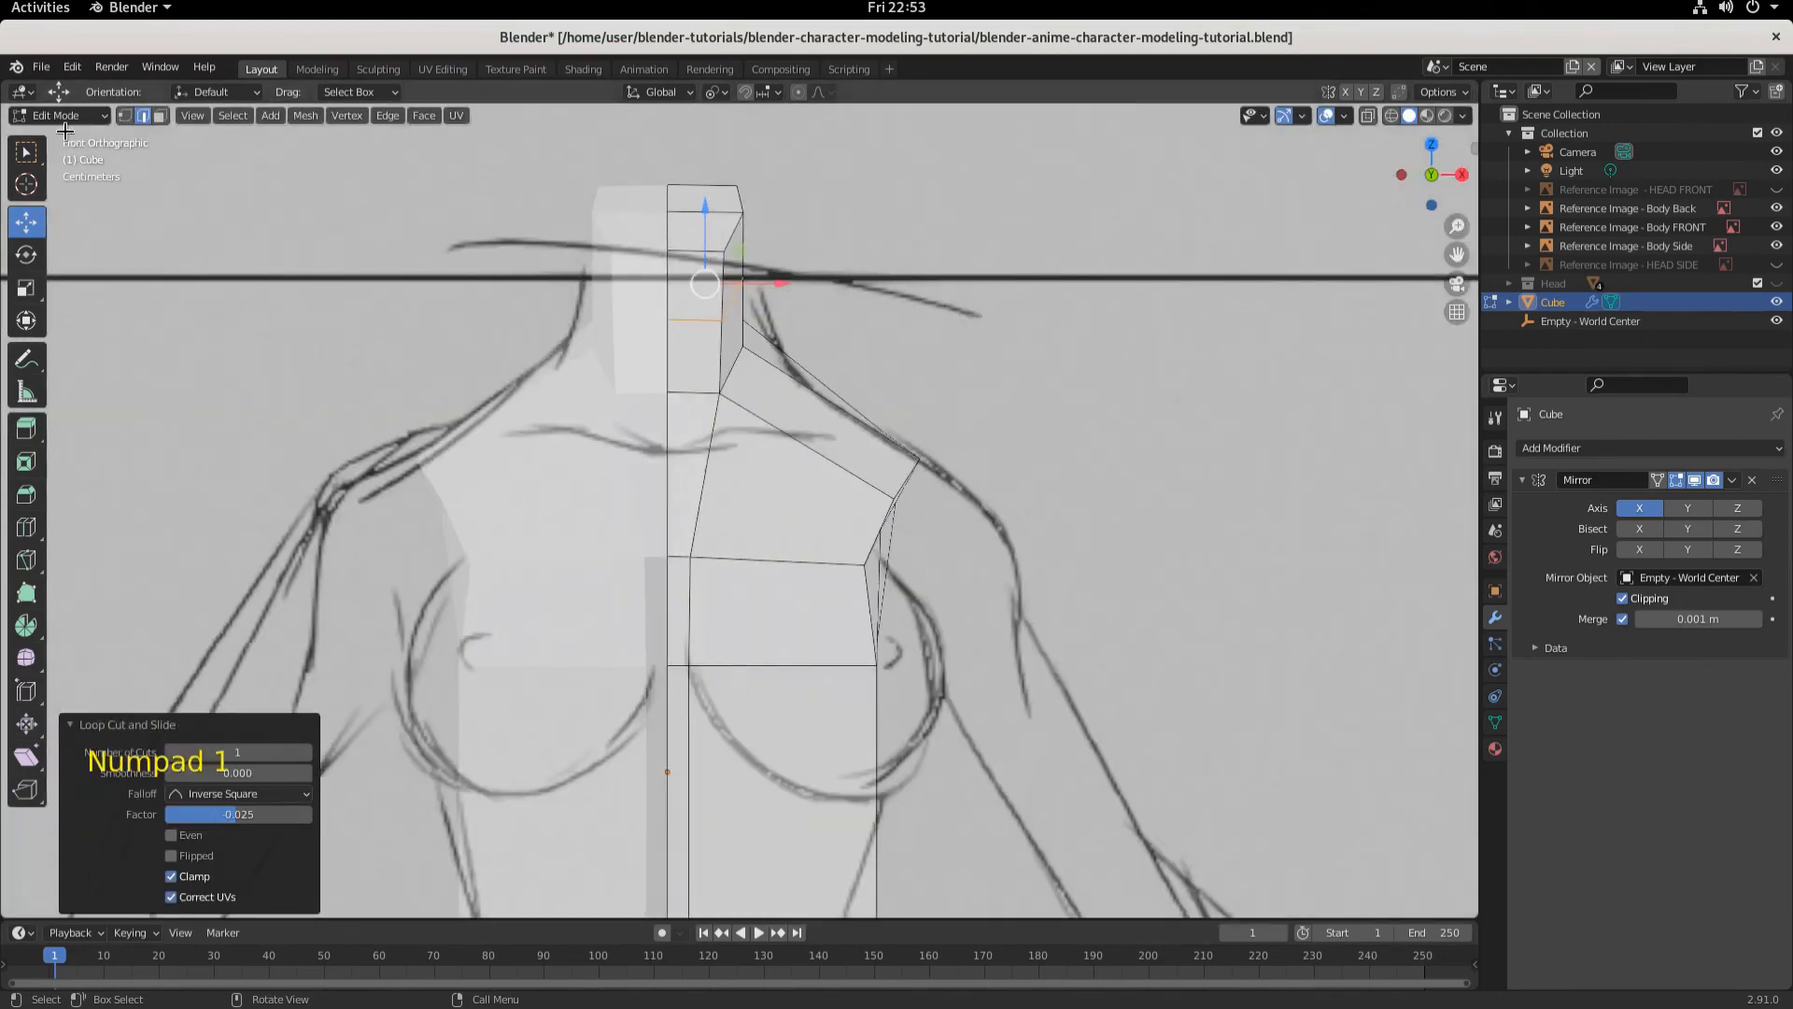
click(124, 116)
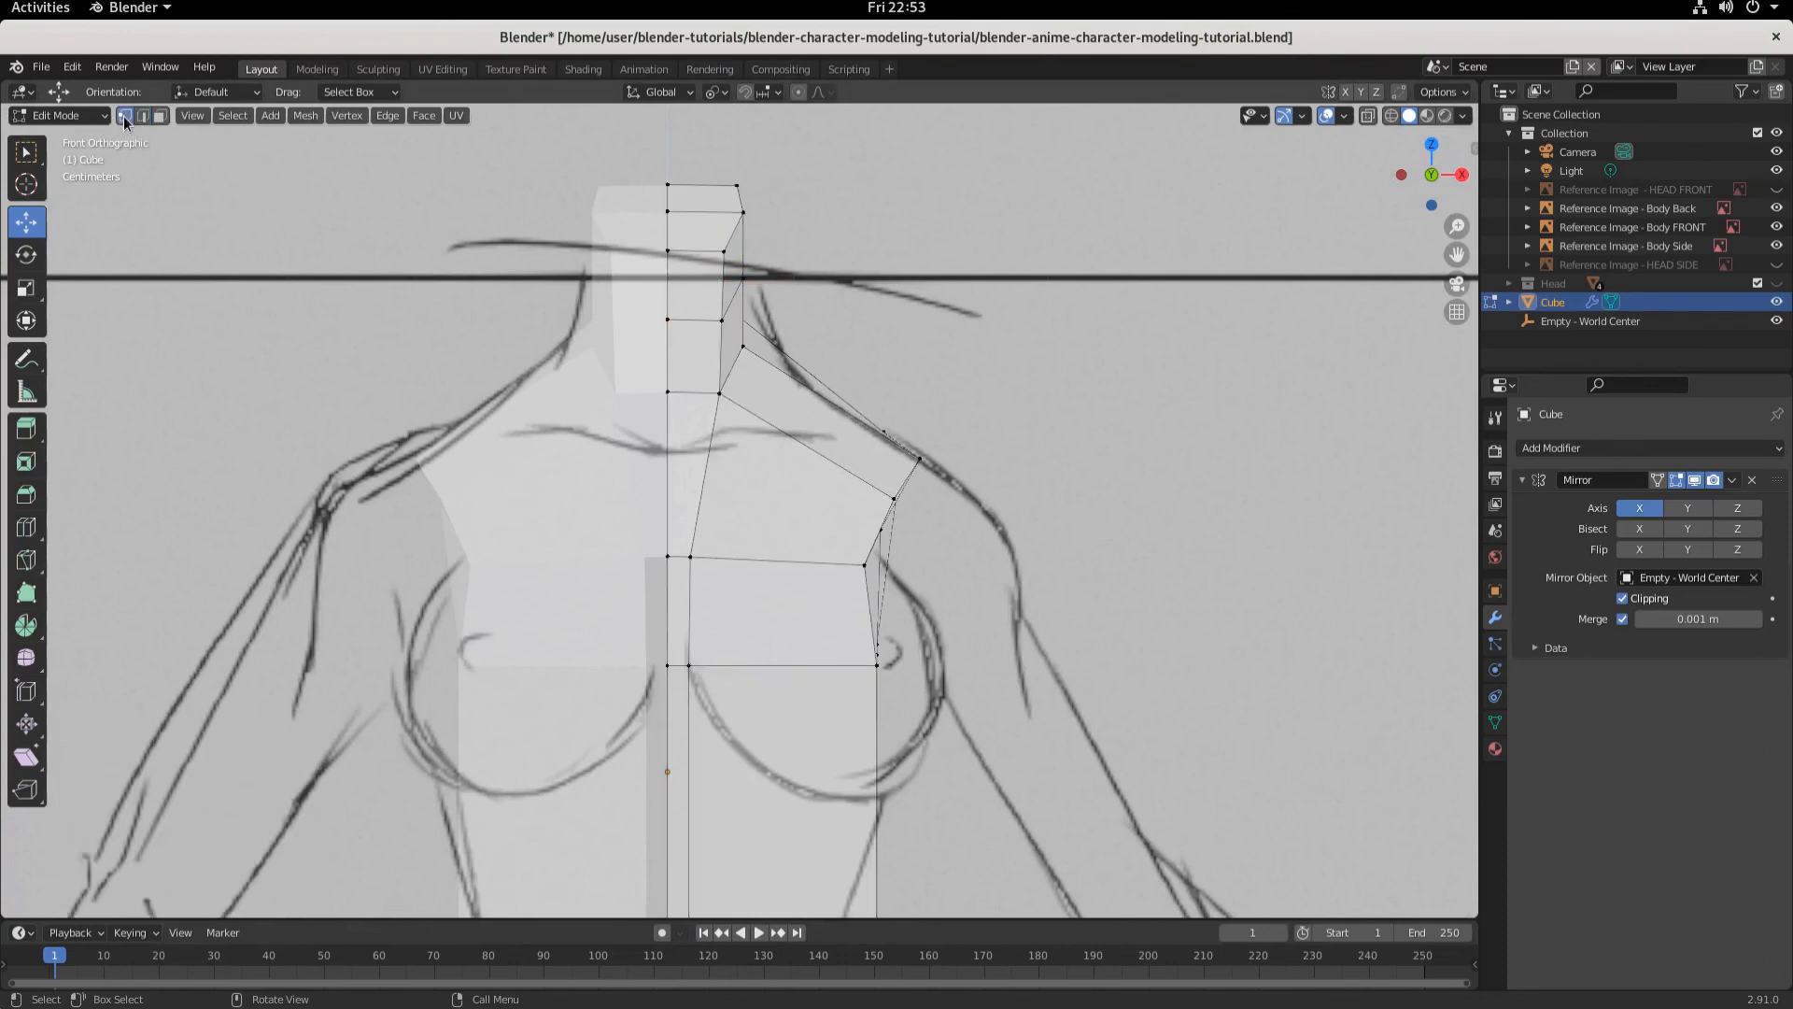
click(724, 250)
drag(785, 250, 772, 252)
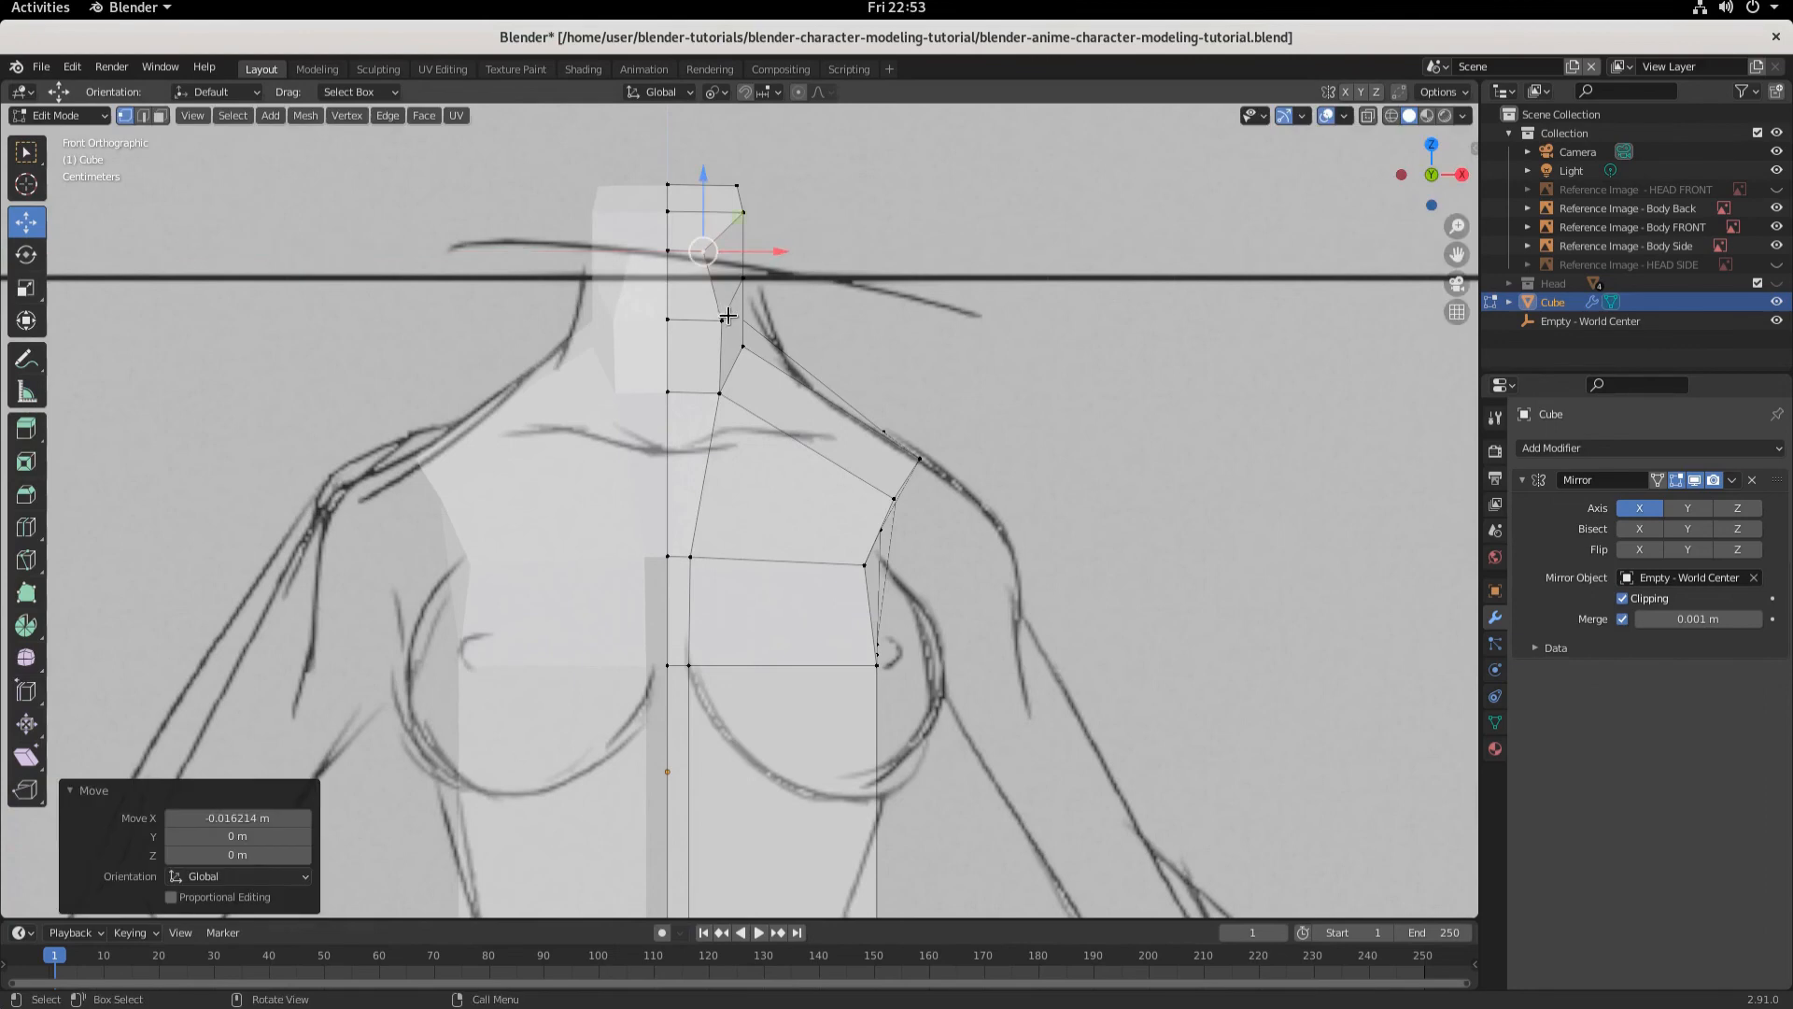
click(721, 321)
drag(784, 320, 769, 321)
click(721, 392)
drag(776, 392, 769, 392)
- In the side view, move the neck's outer front vertices at the top and mid-height about 0.007 m along Y and raise the mid-height one slightly
middle_drag(774, 307, 646, 463)
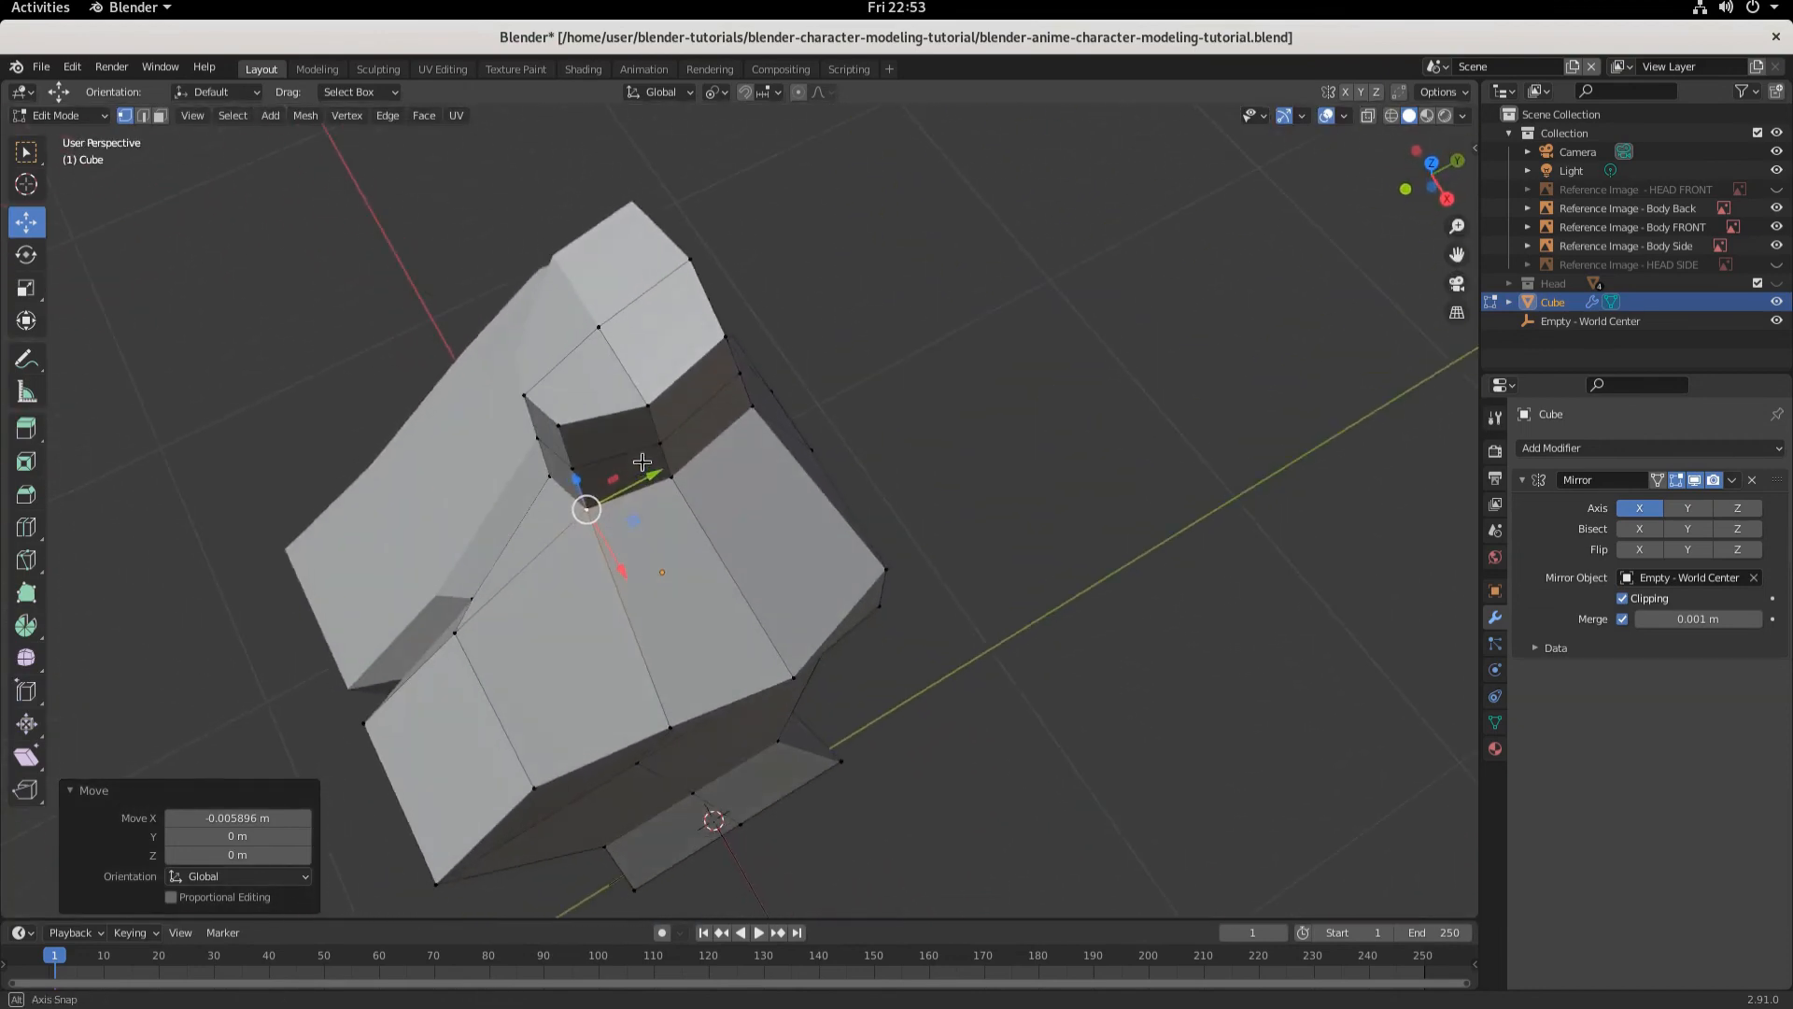
key(KP_7)
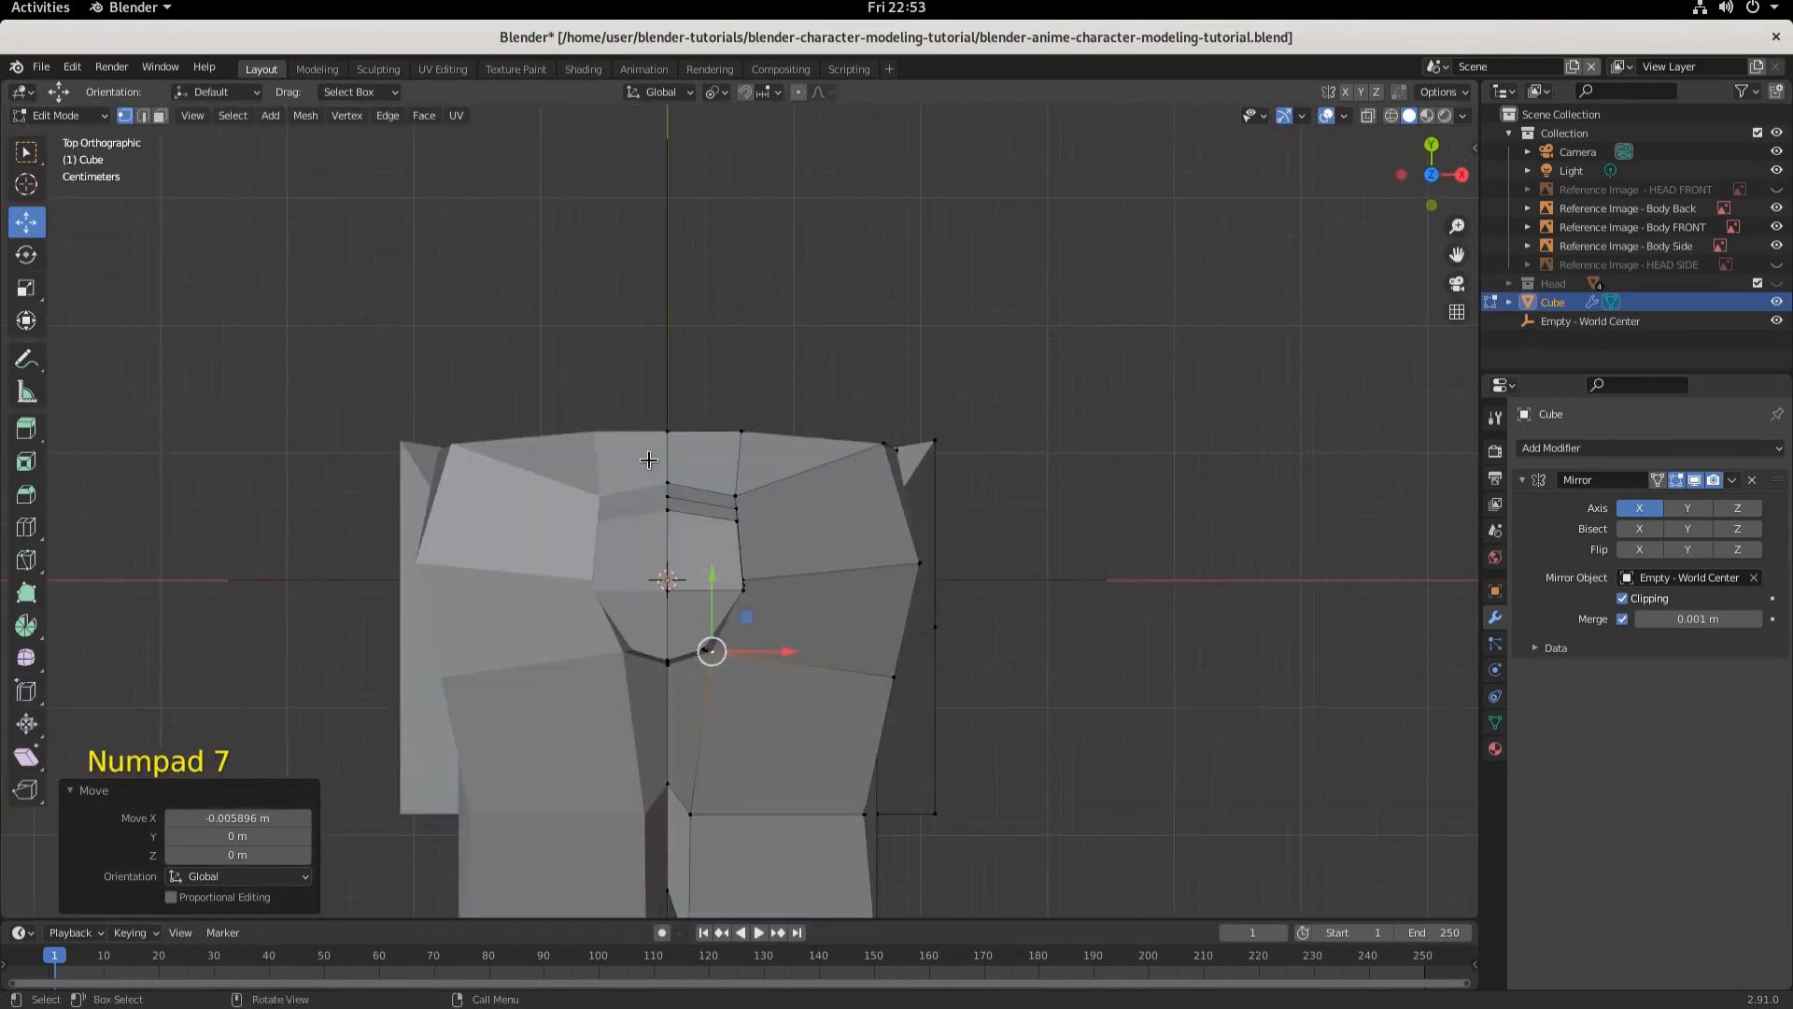
key(KP_3)
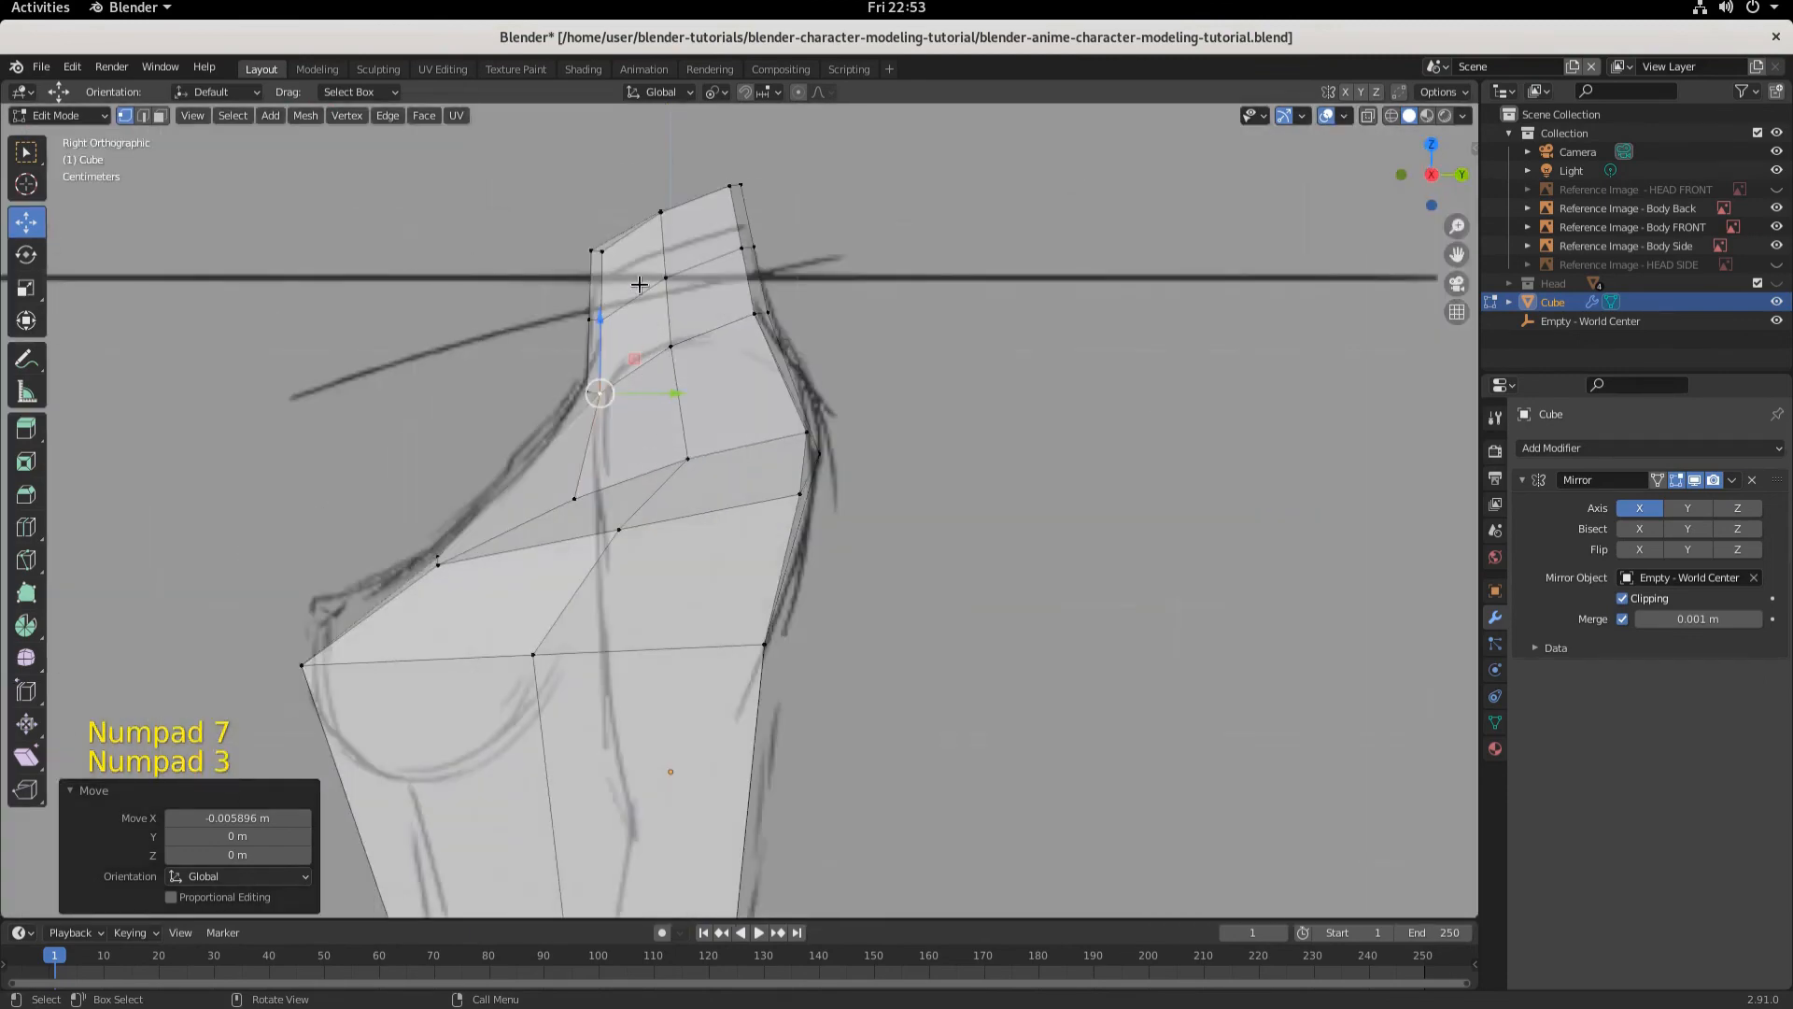
click(598, 248)
key(g)
key(y)
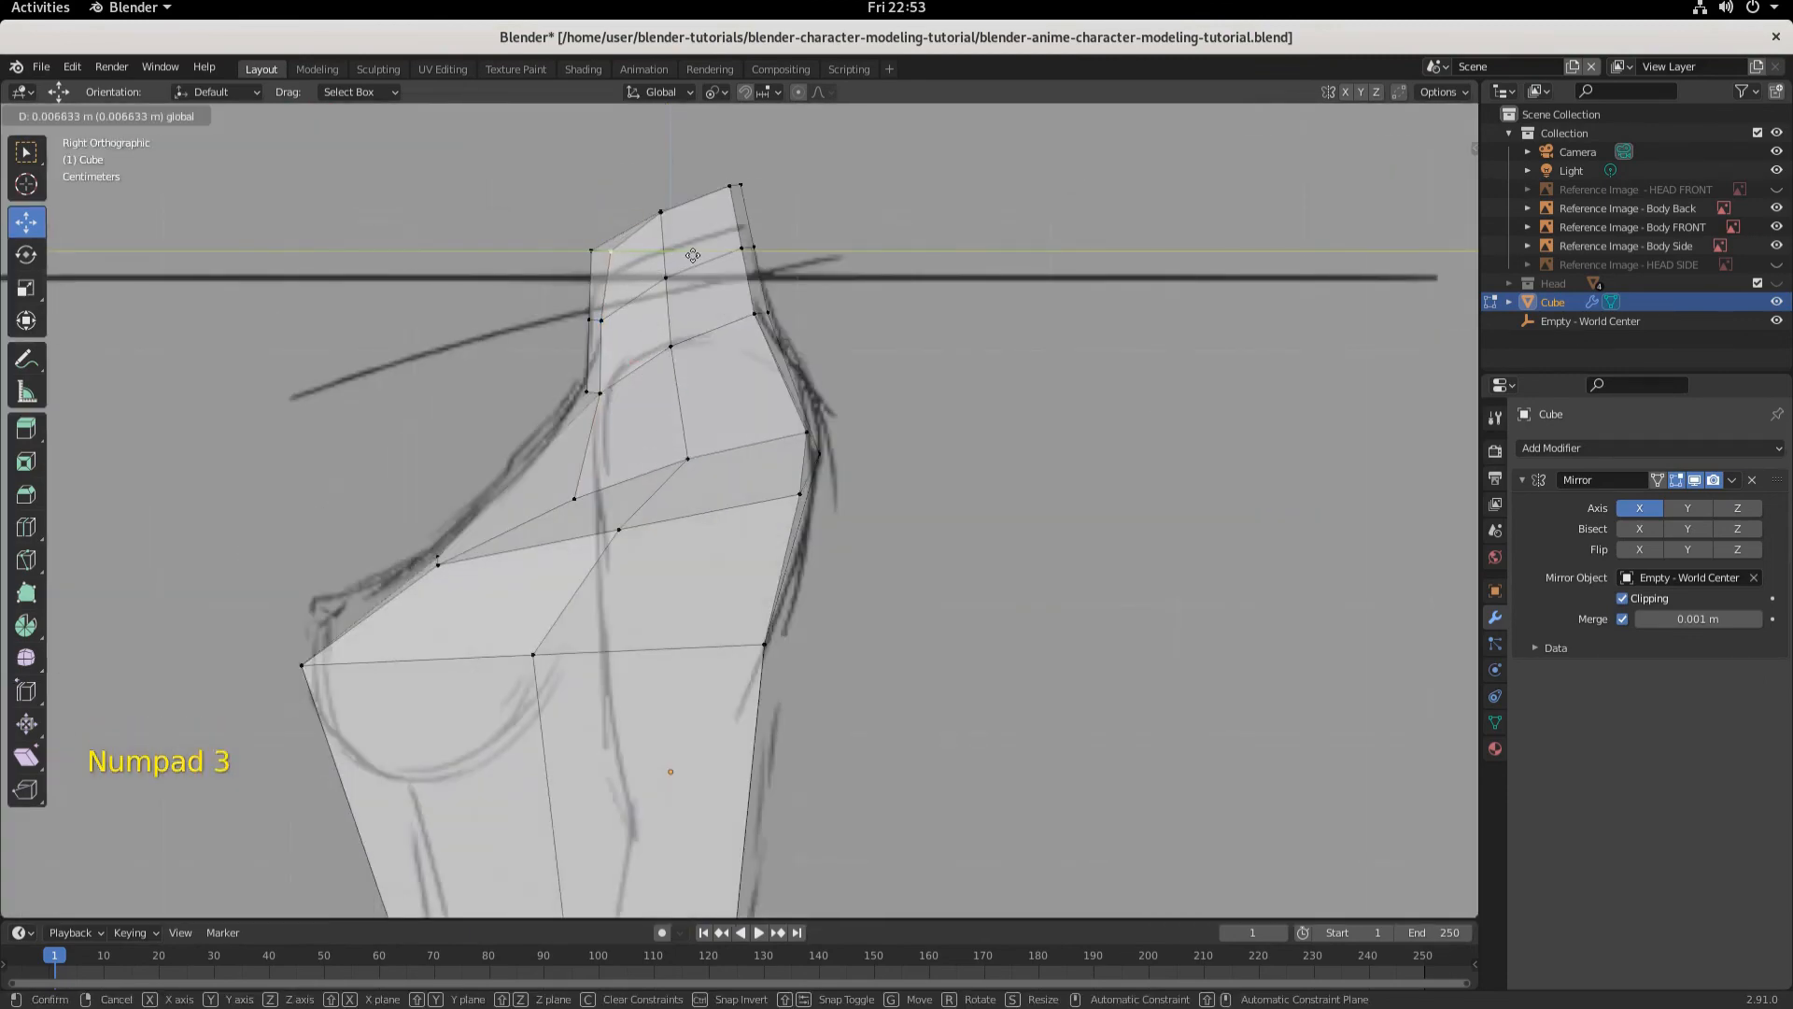
click(695, 255)
click(601, 328)
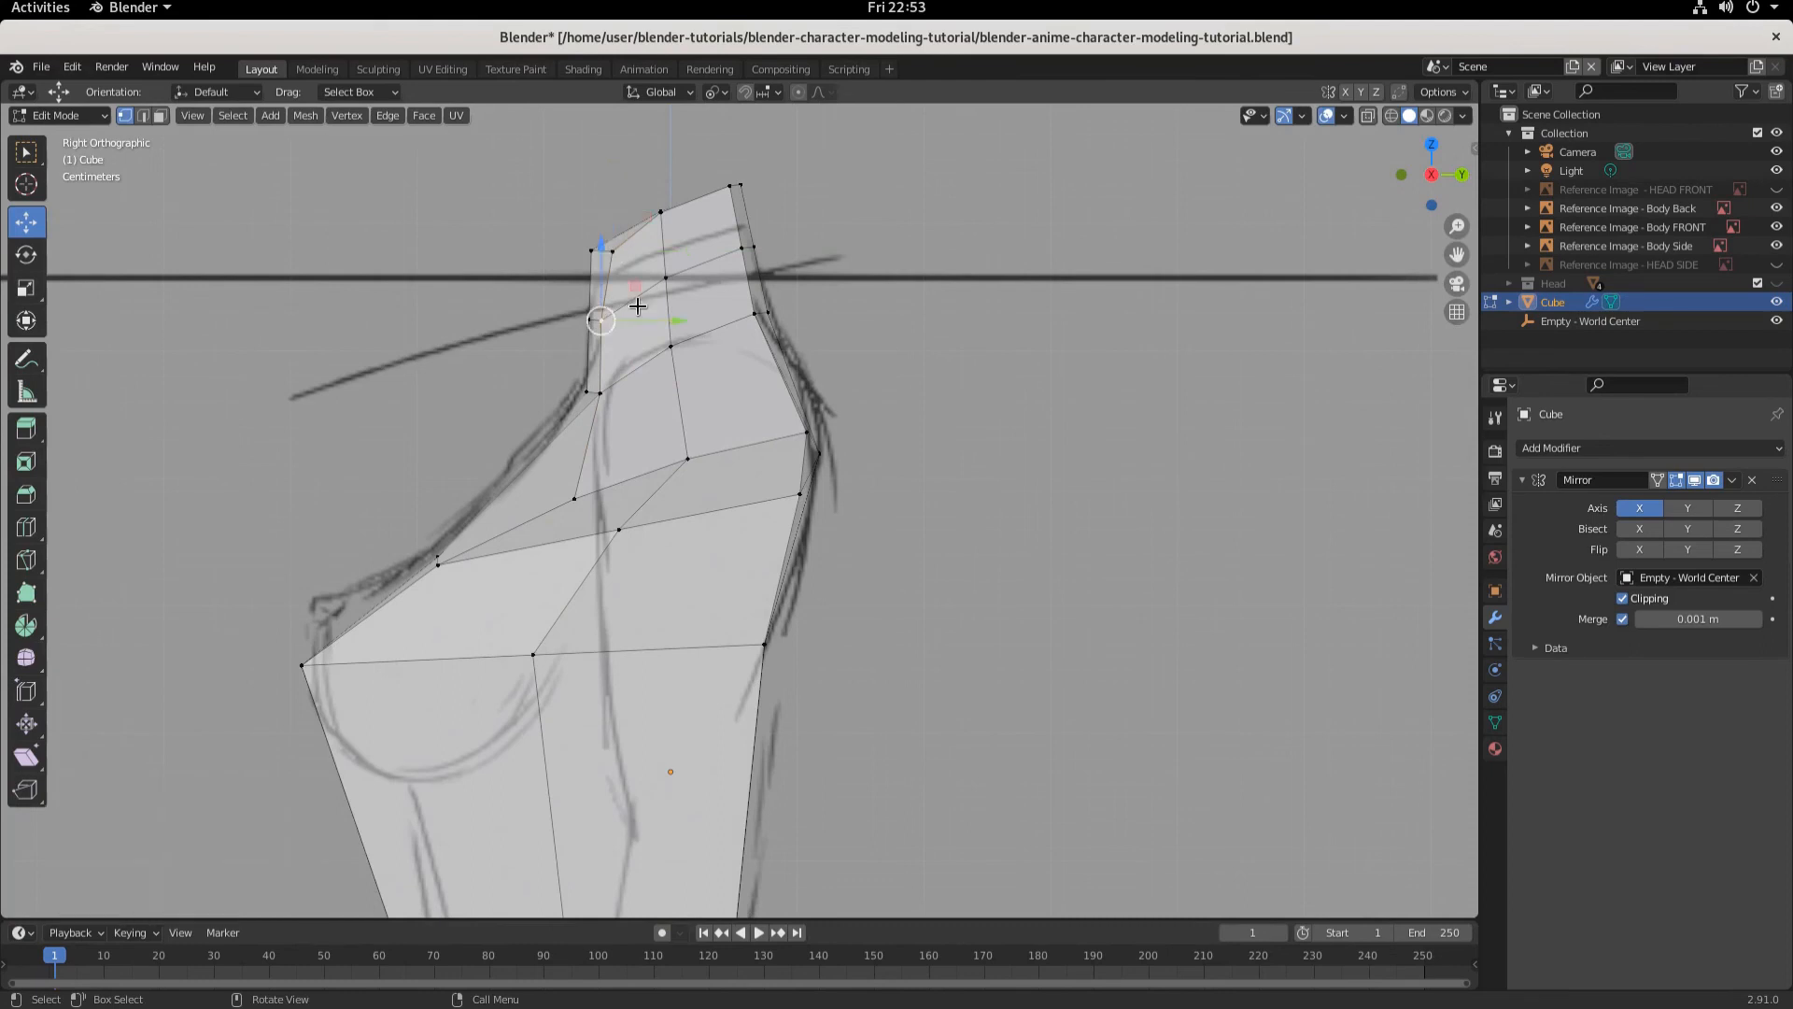
drag(656, 319, 666, 319)
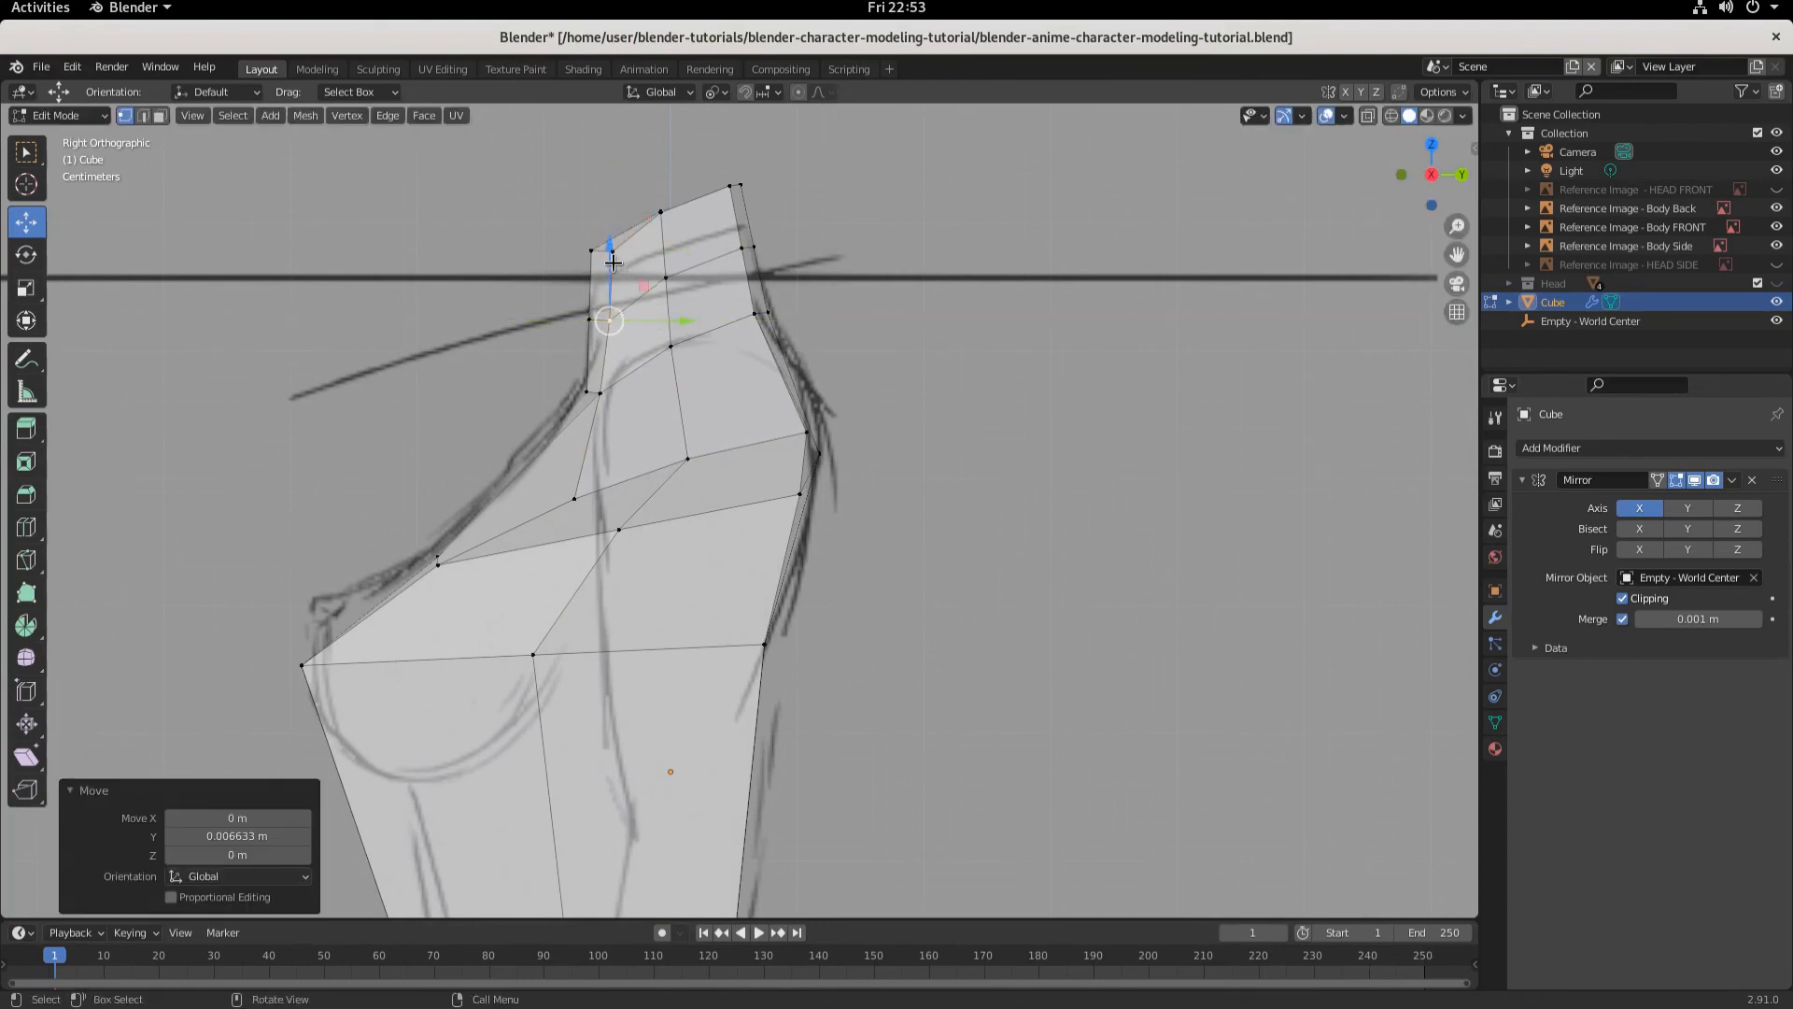
drag(602, 246, 613, 245)
- Nudge the neck's centre front vertices backward along Y at mid-height and at the top, the top one about 0.0007 m
click(589, 318)
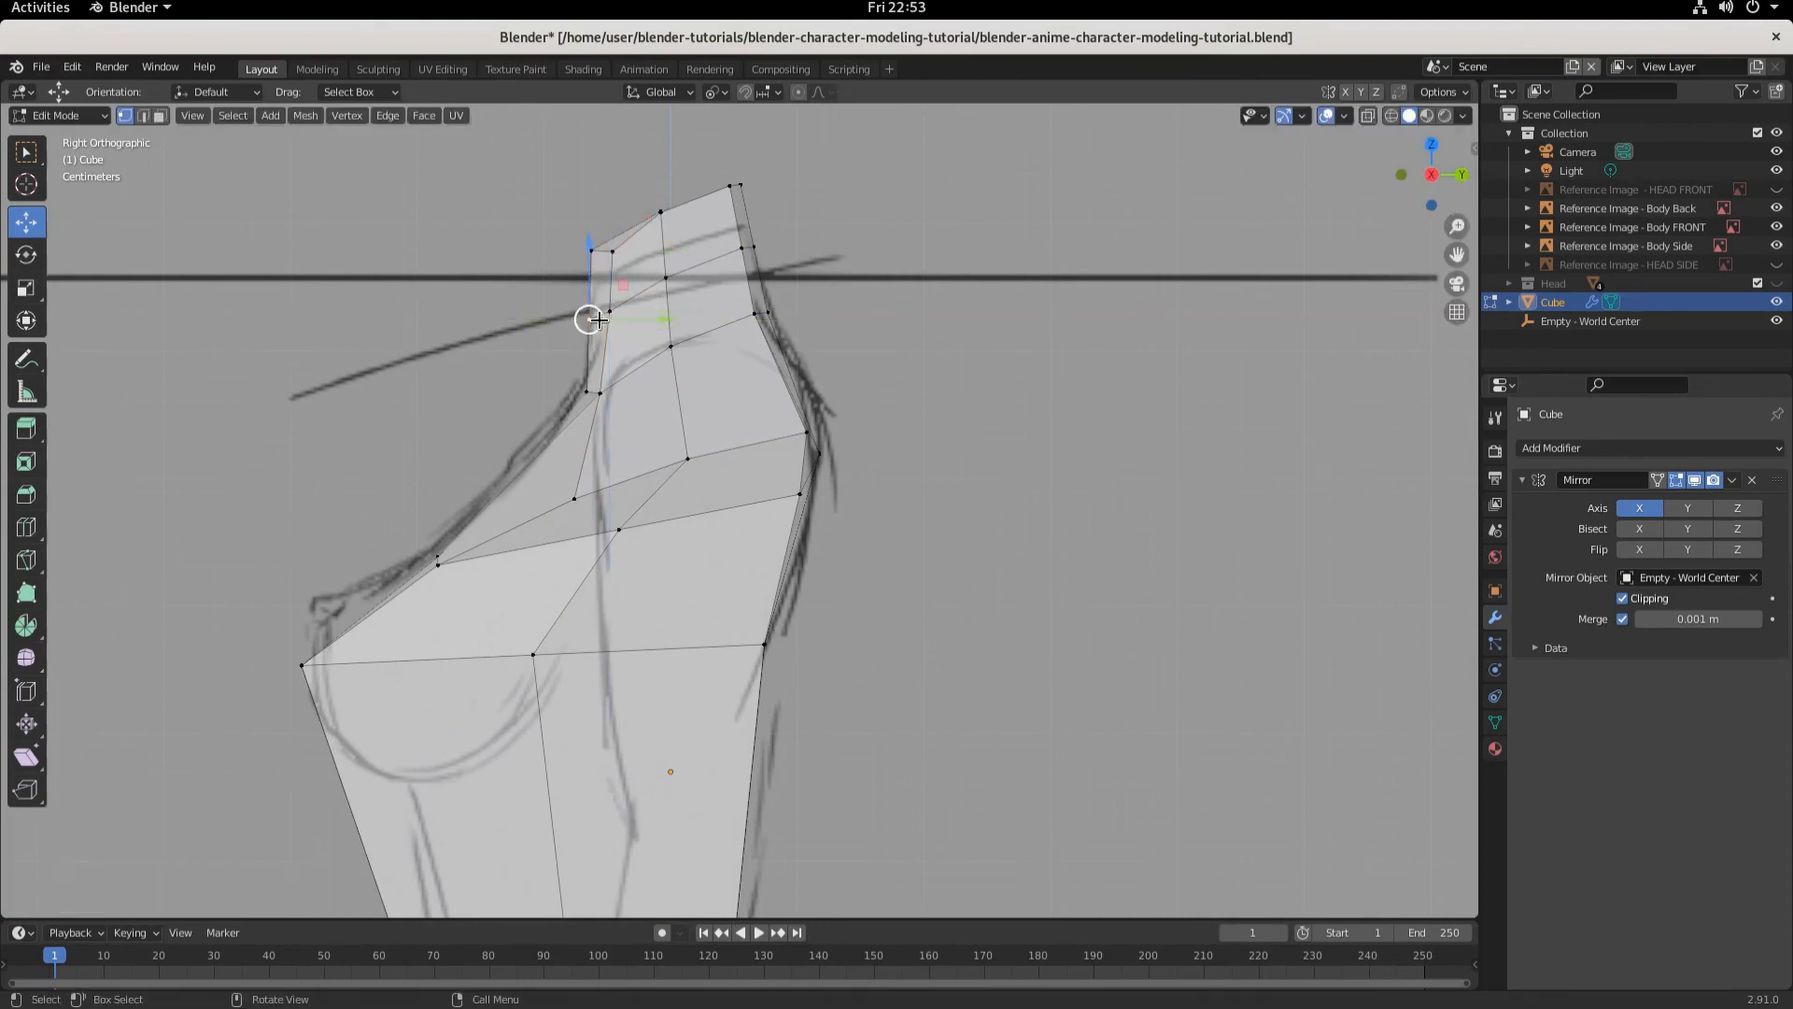
drag(654, 318, 596, 269)
click(591, 251)
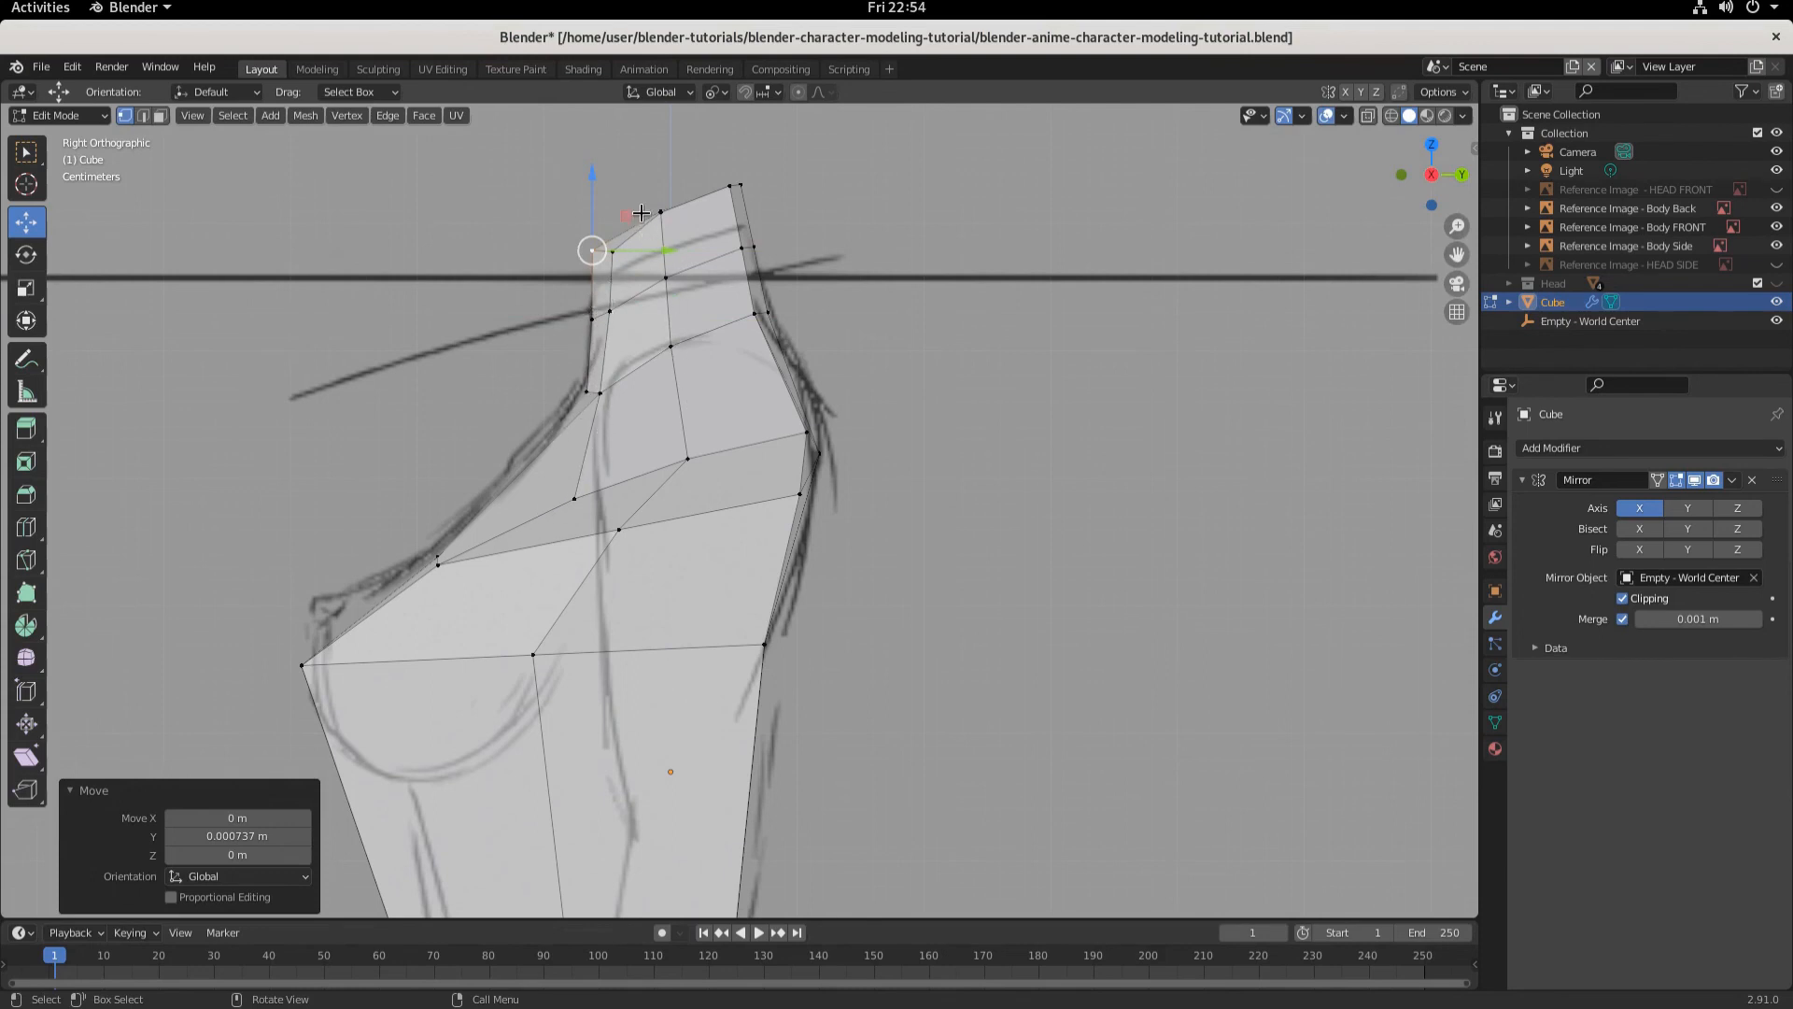
- Nudge the neck's side vertices at mid-height and base forward along Y, and move the shoulder-top side vertex about 0.024 m forward
click(672, 281)
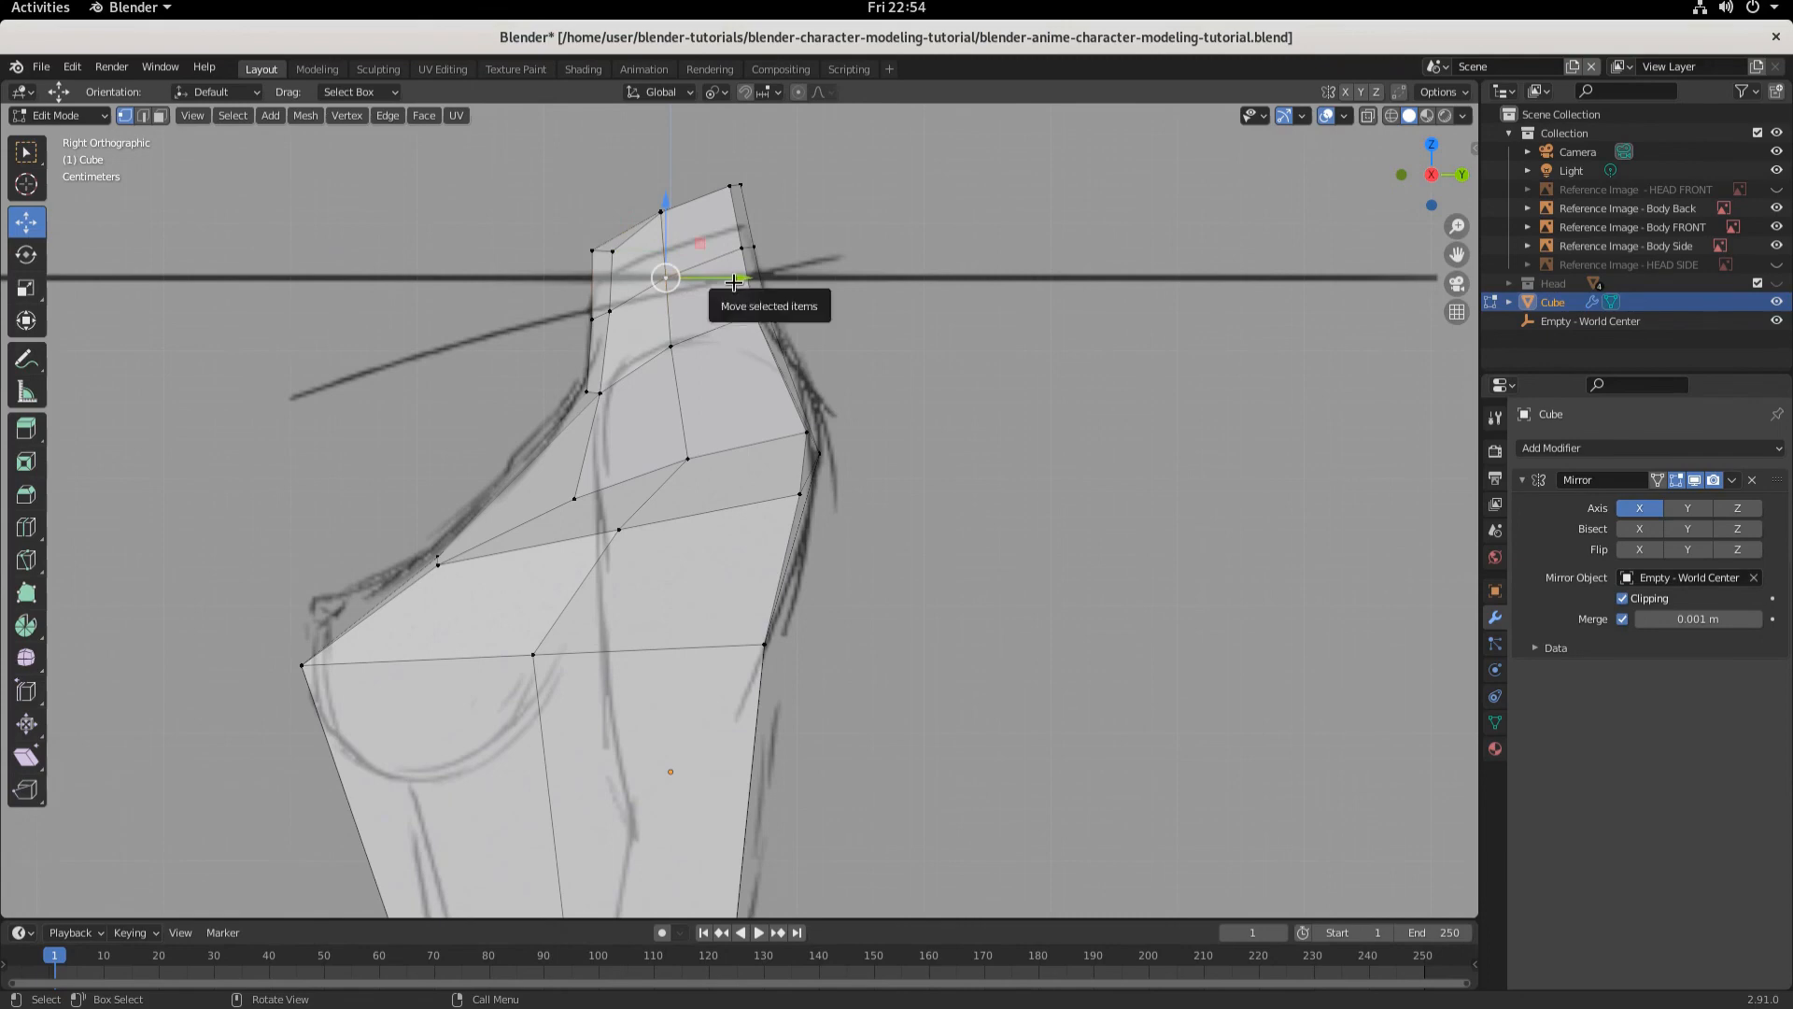
drag(736, 280, 734, 280)
click(674, 343)
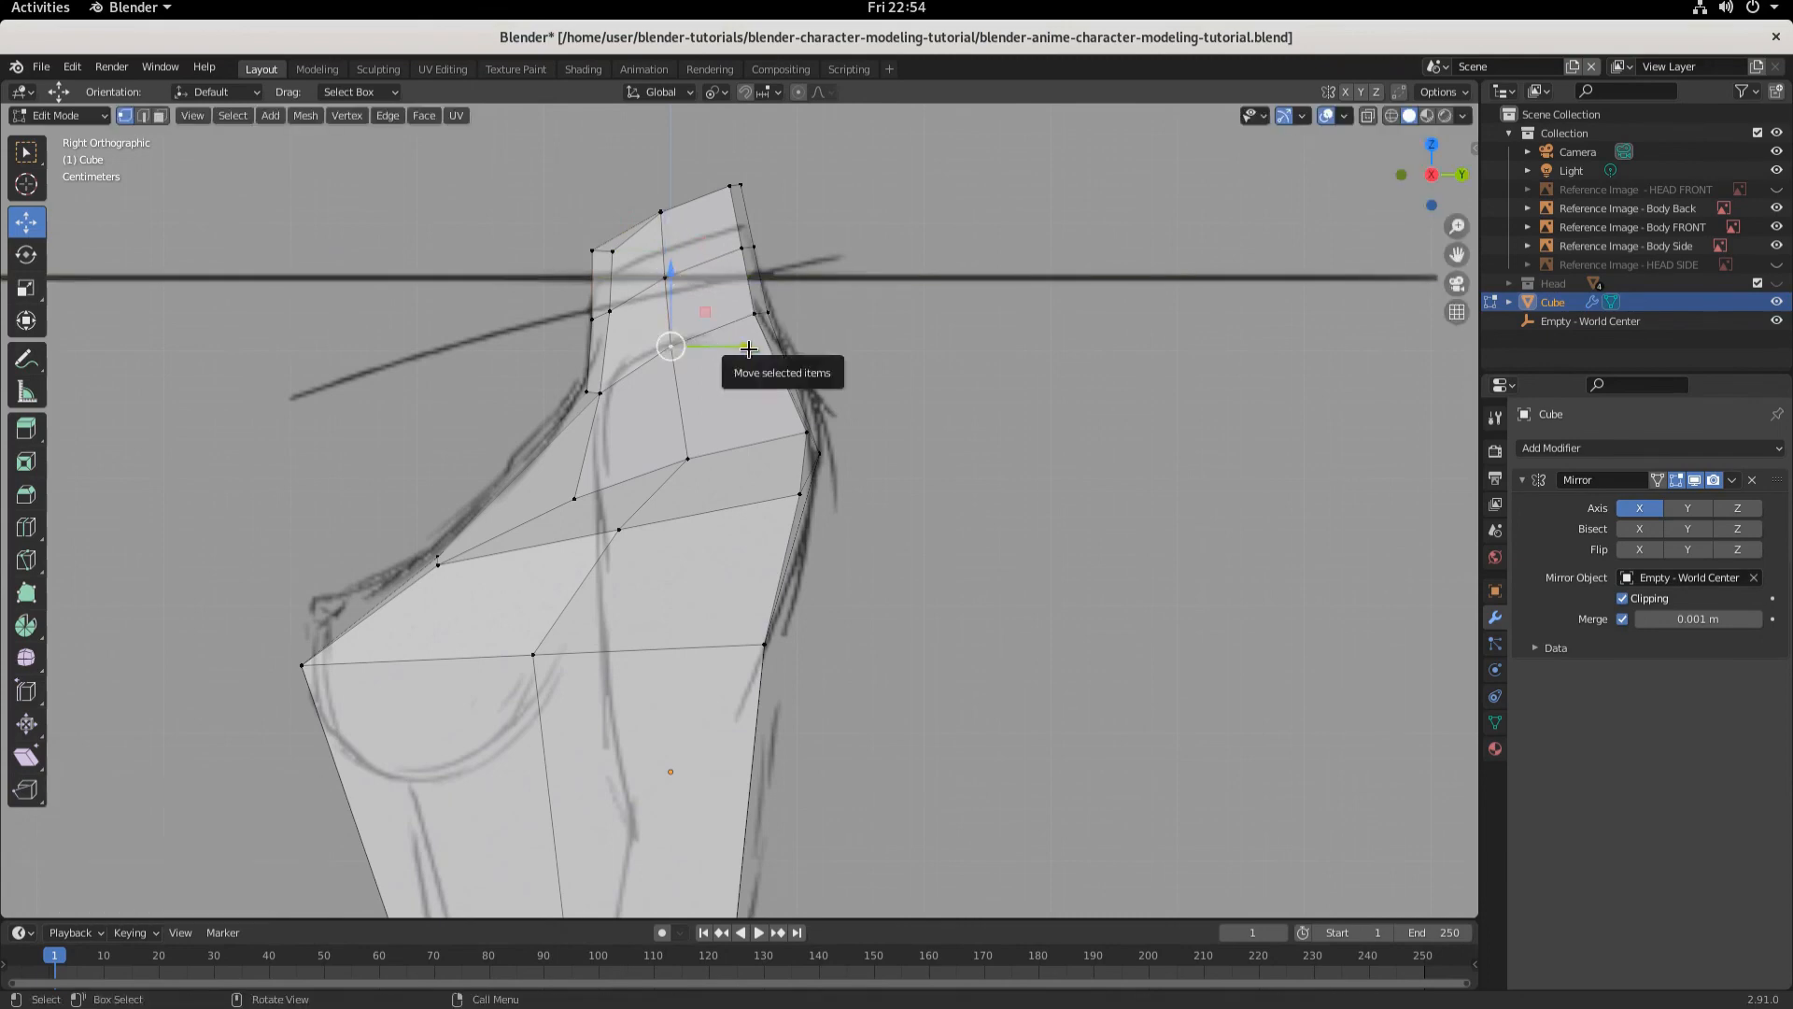
drag(744, 347, 720, 387)
click(690, 458)
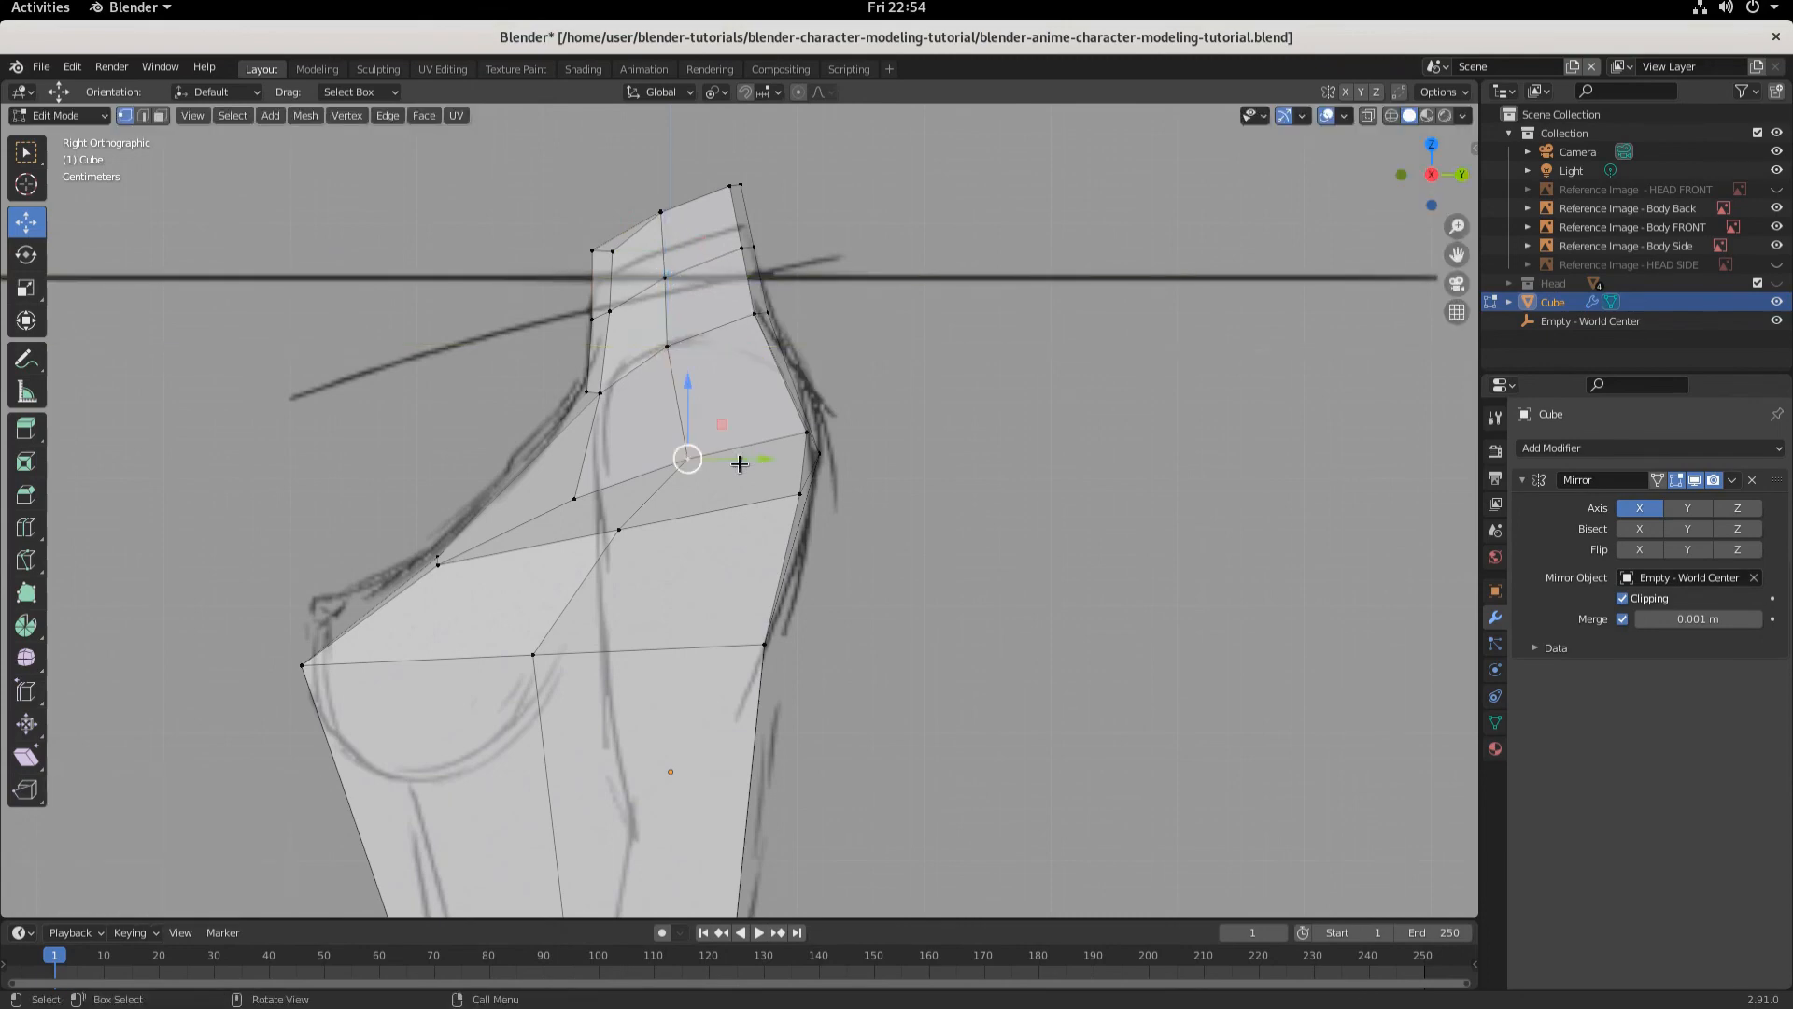
drag(760, 457, 730, 458)
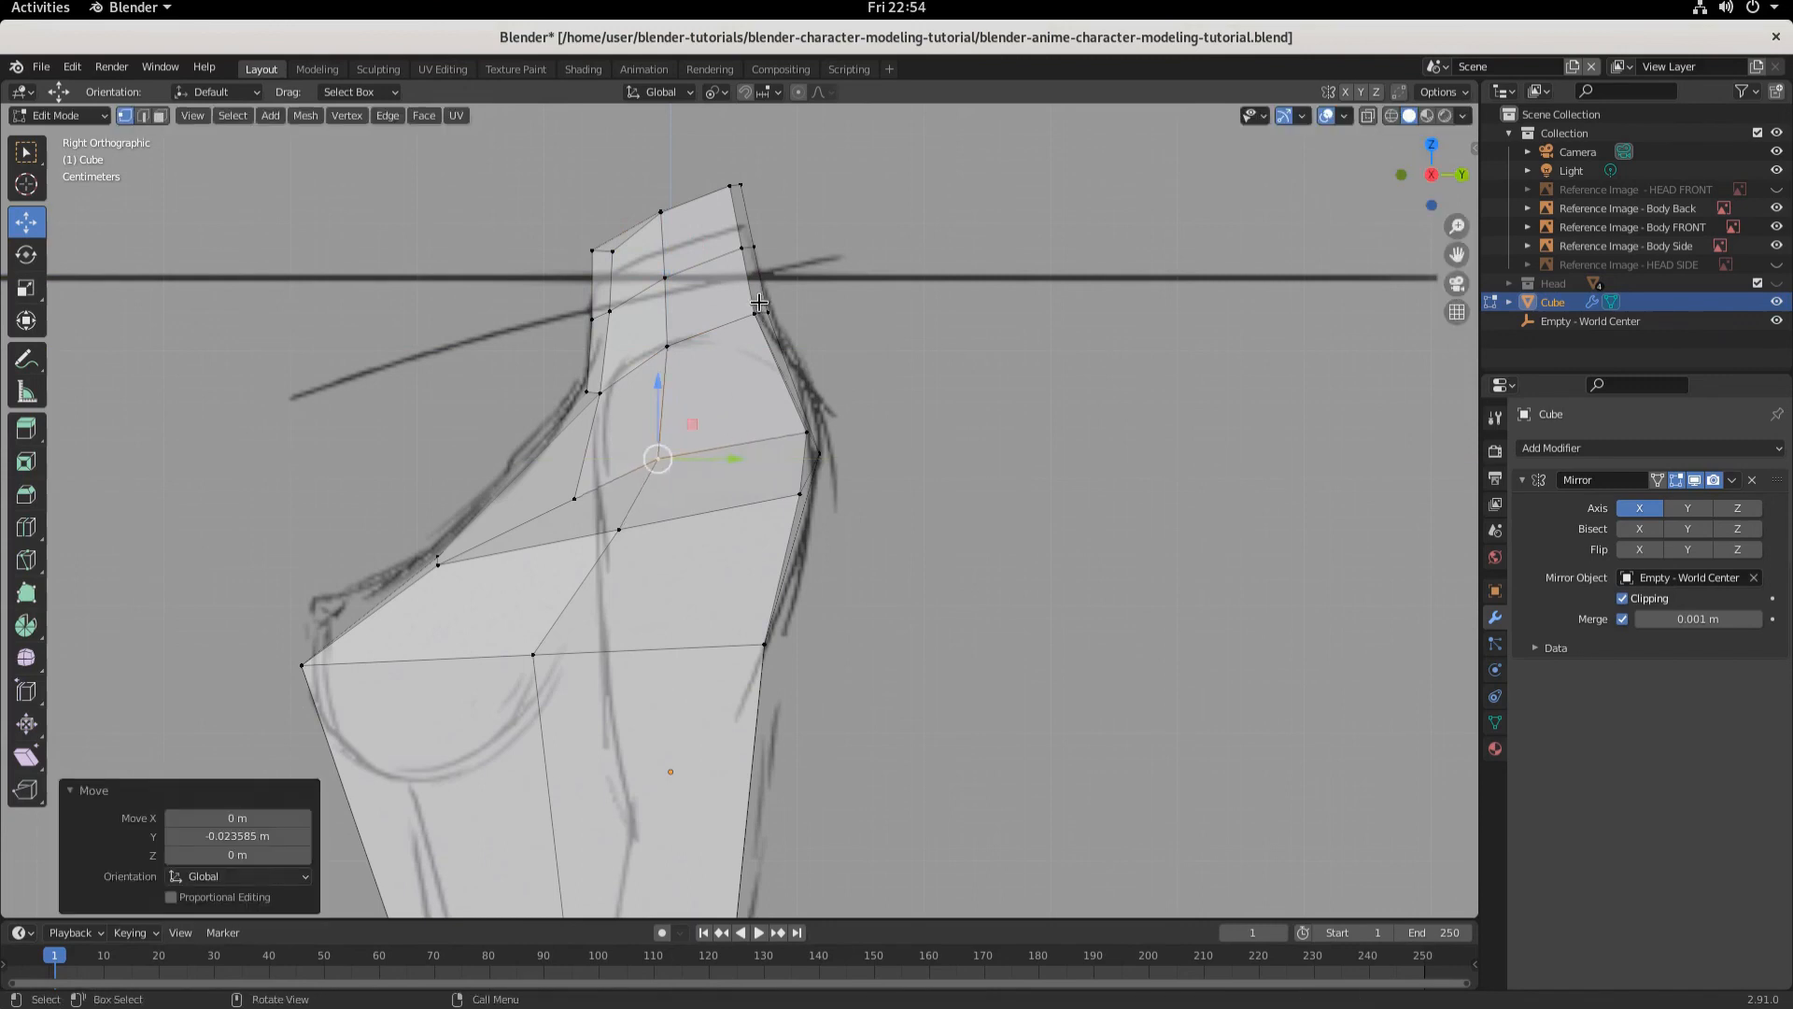
- Move the neck's outer back vertices forward along Y, the mid-height one by a final 0.006 m, and lower the top one about 0.009 m
click(753, 316)
drag(810, 318, 799, 320)
click(743, 249)
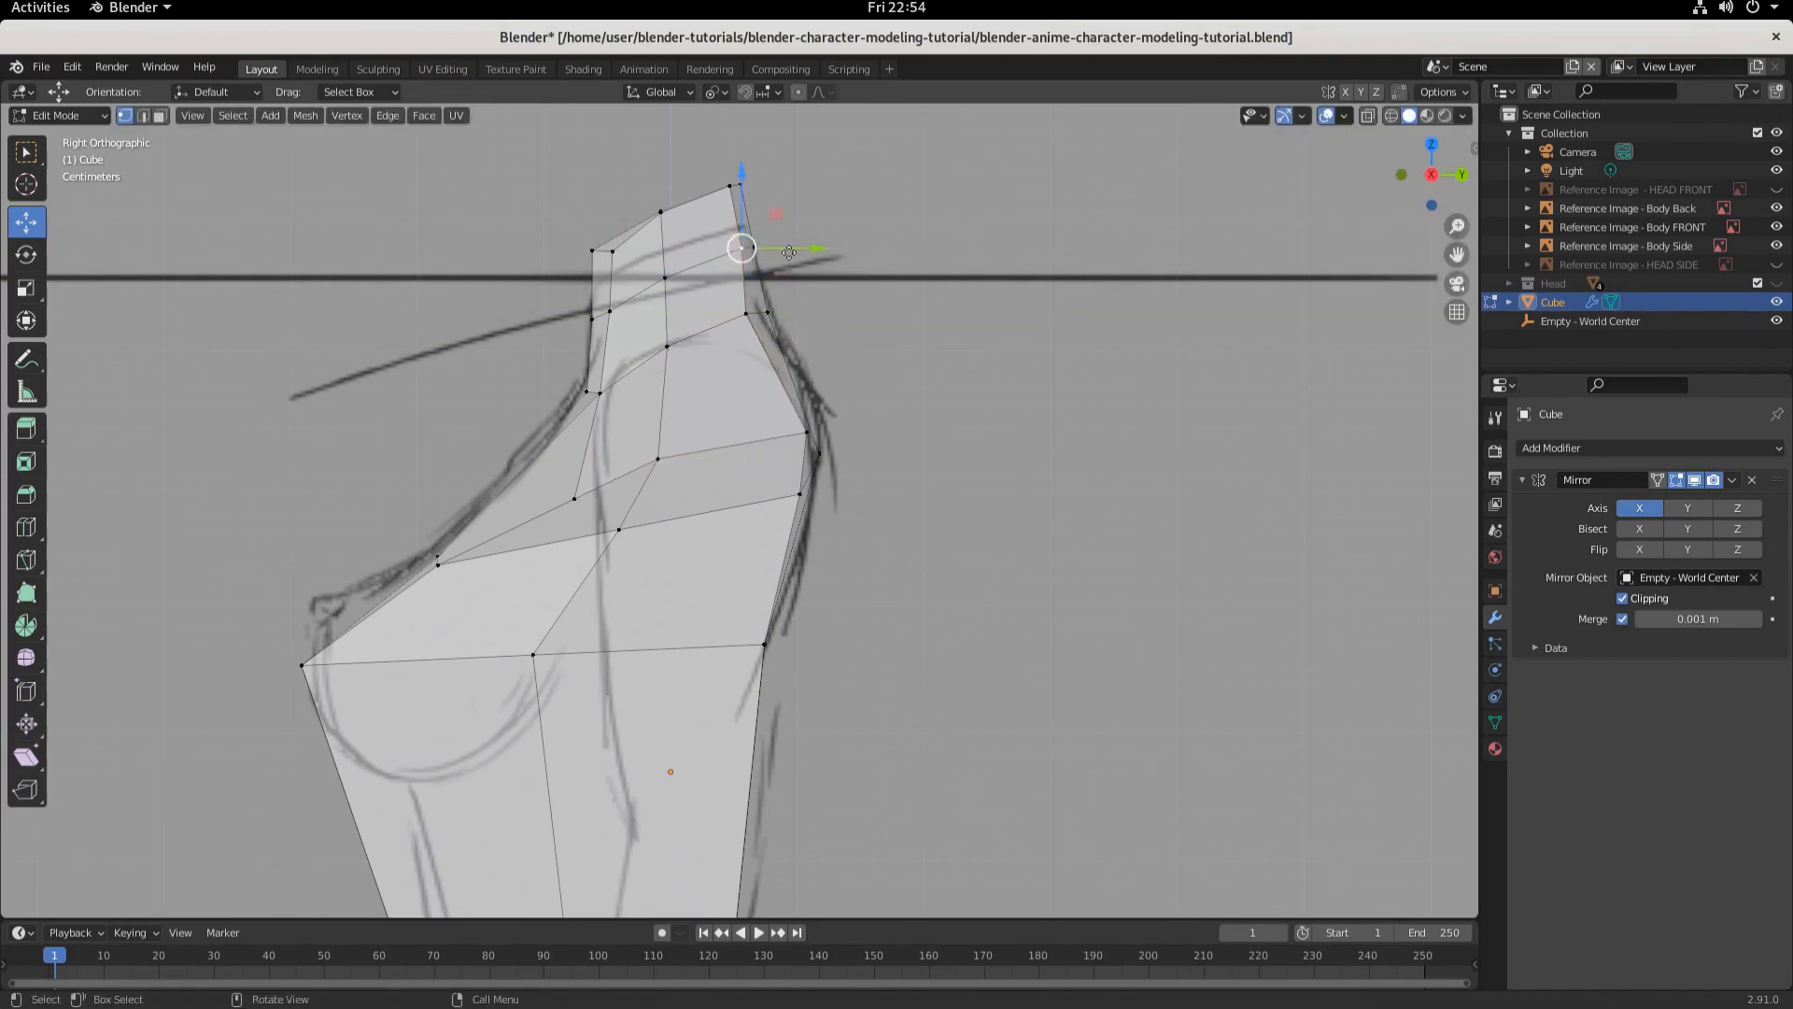
drag(789, 253, 773, 194)
click(728, 191)
drag(713, 128, 713, 132)
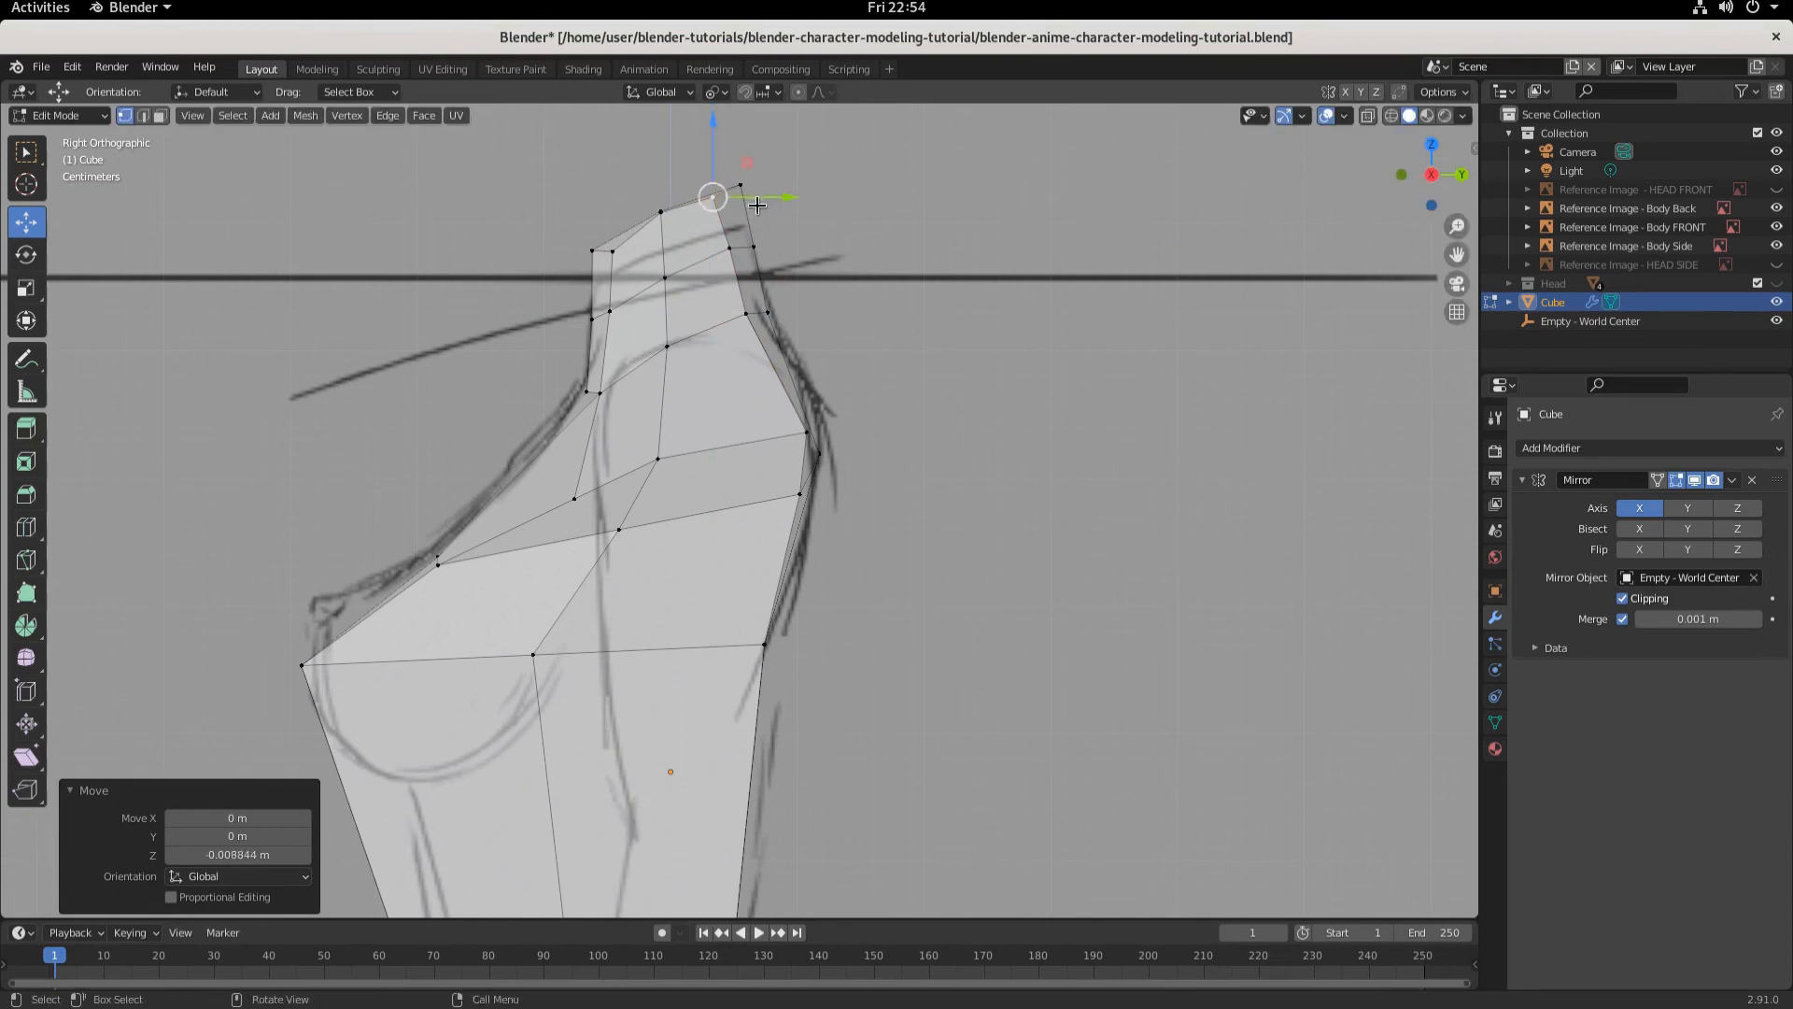
click(745, 250)
drag(794, 247, 786, 248)
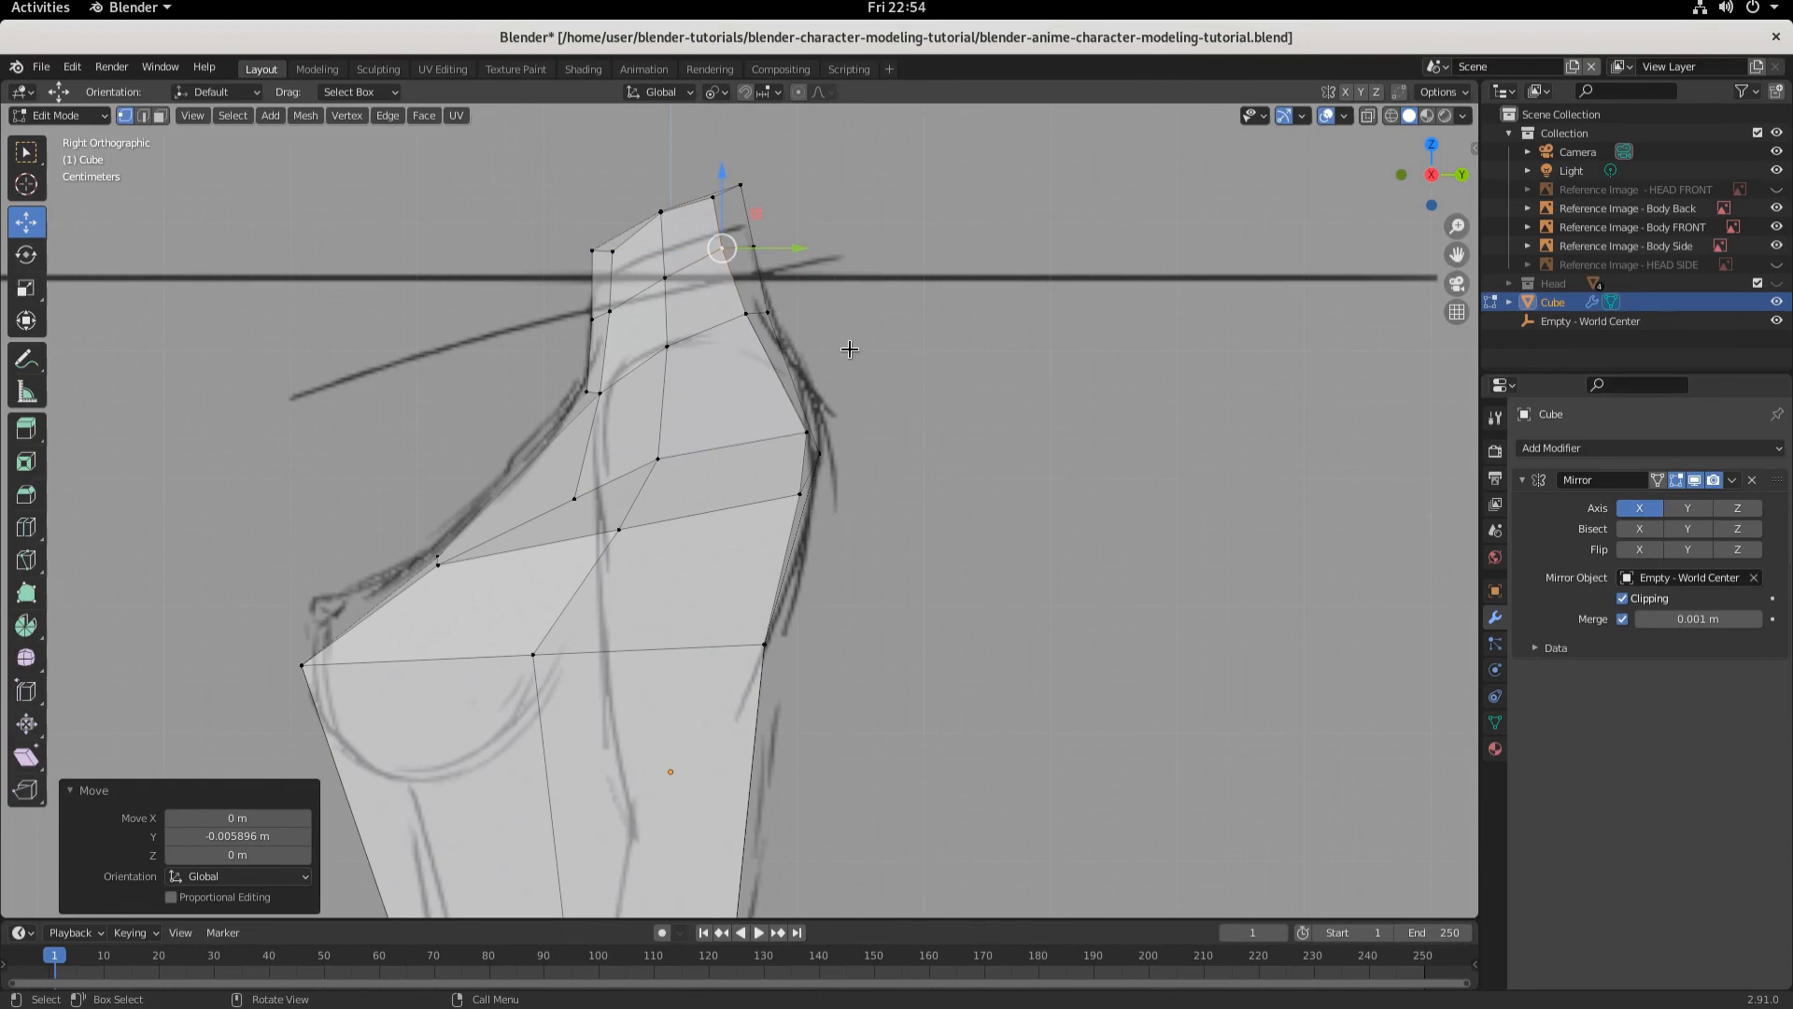
- Move the centre back neck vertices along Y: the base one about 0.003 m backward and the mid-height one about 0.005 m forward
click(767, 311)
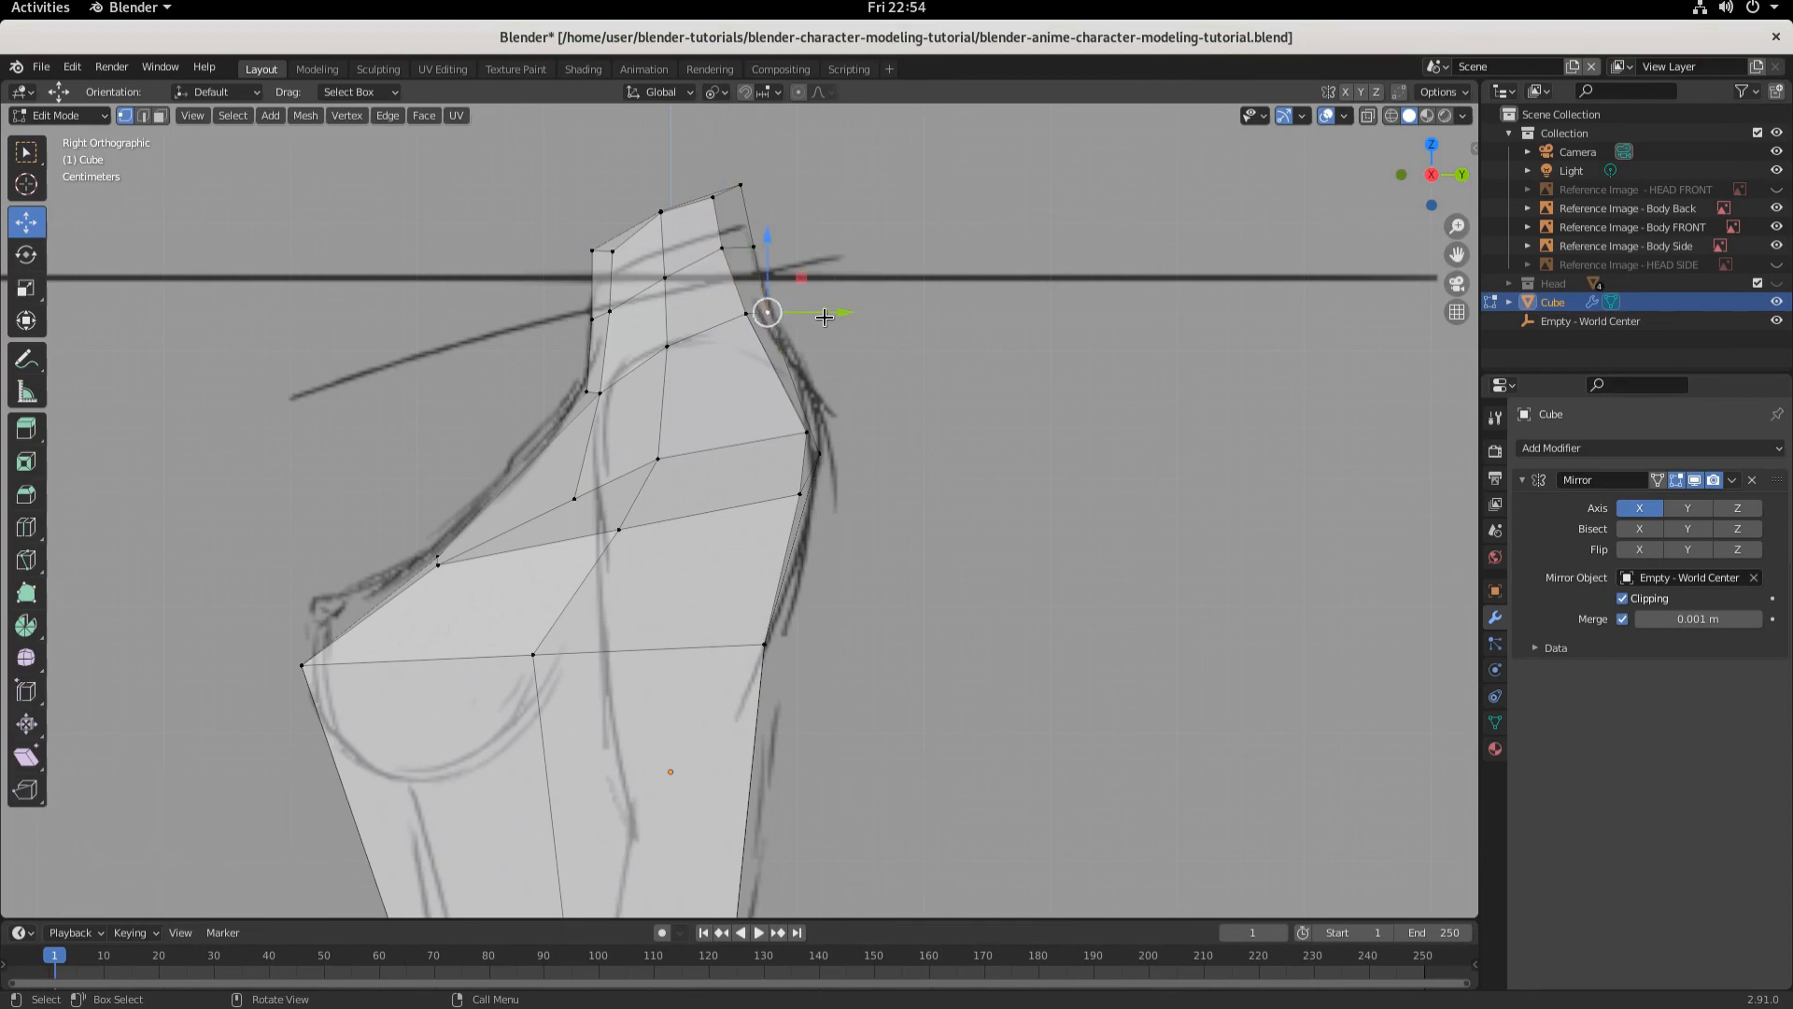
drag(824, 318, 833, 321)
middle_drag(833, 321, 932, 430)
key(KP_3)
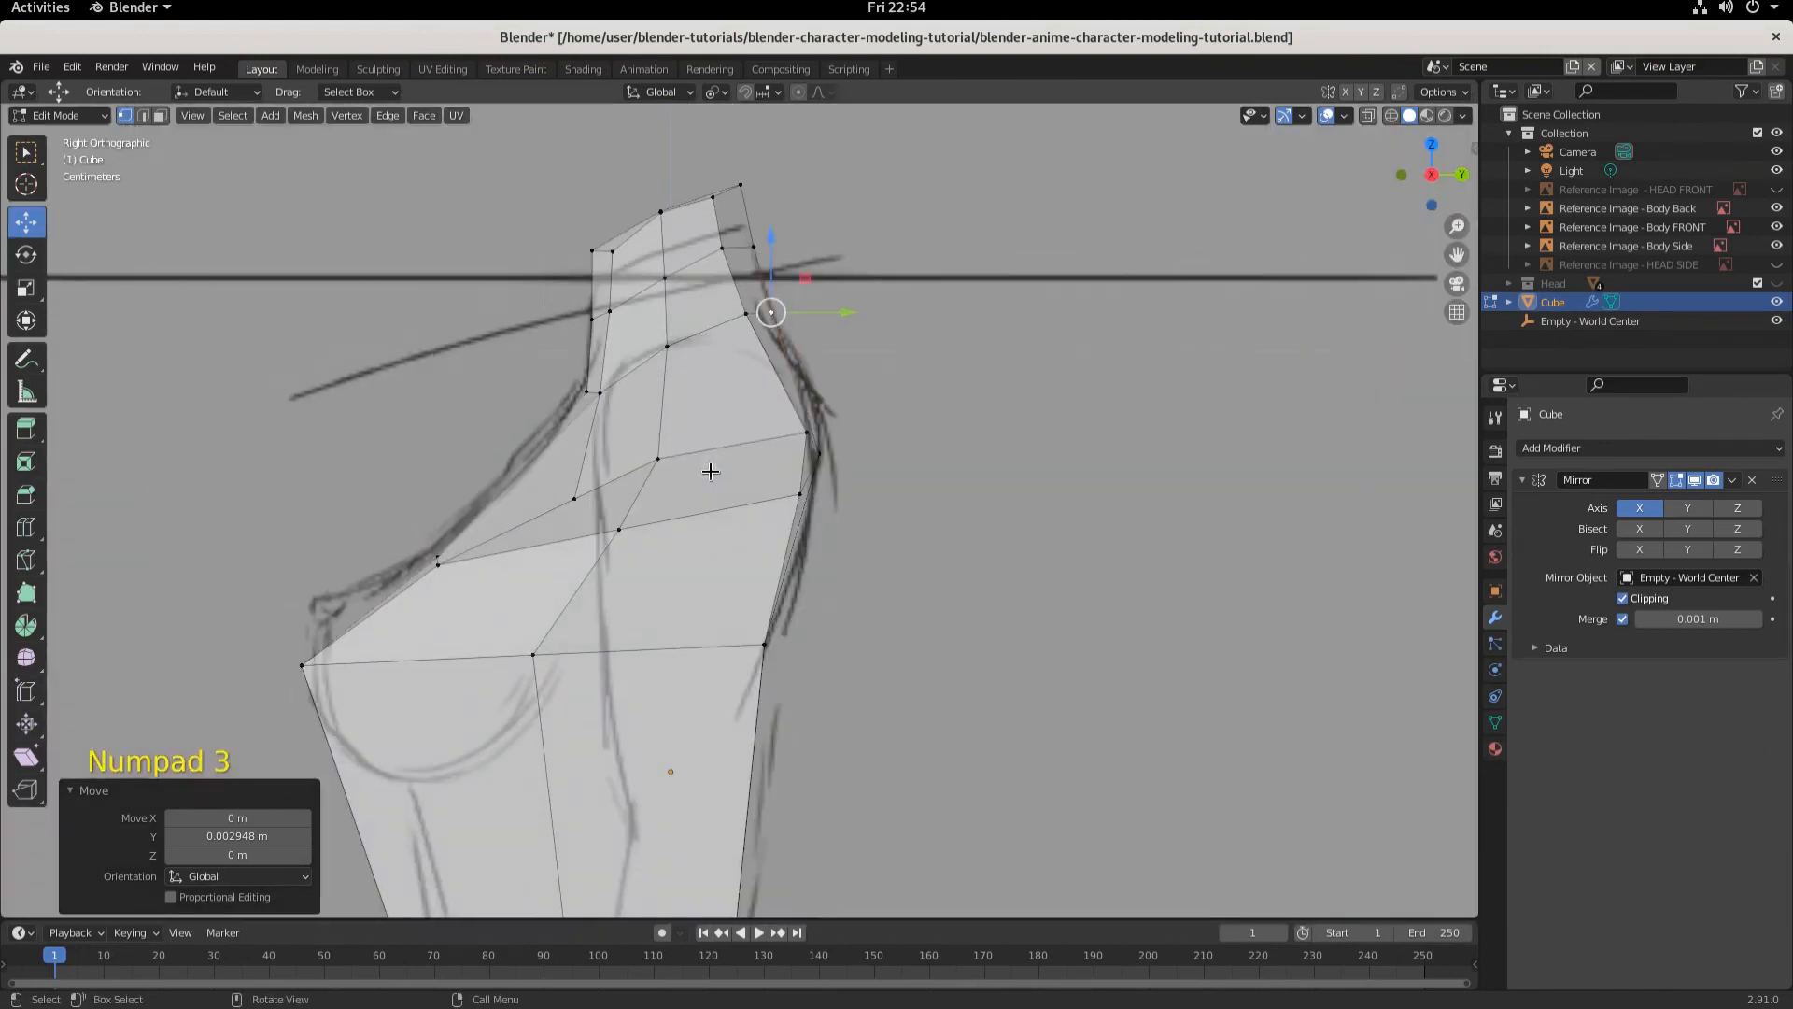
click(752, 241)
drag(807, 248, 799, 245)
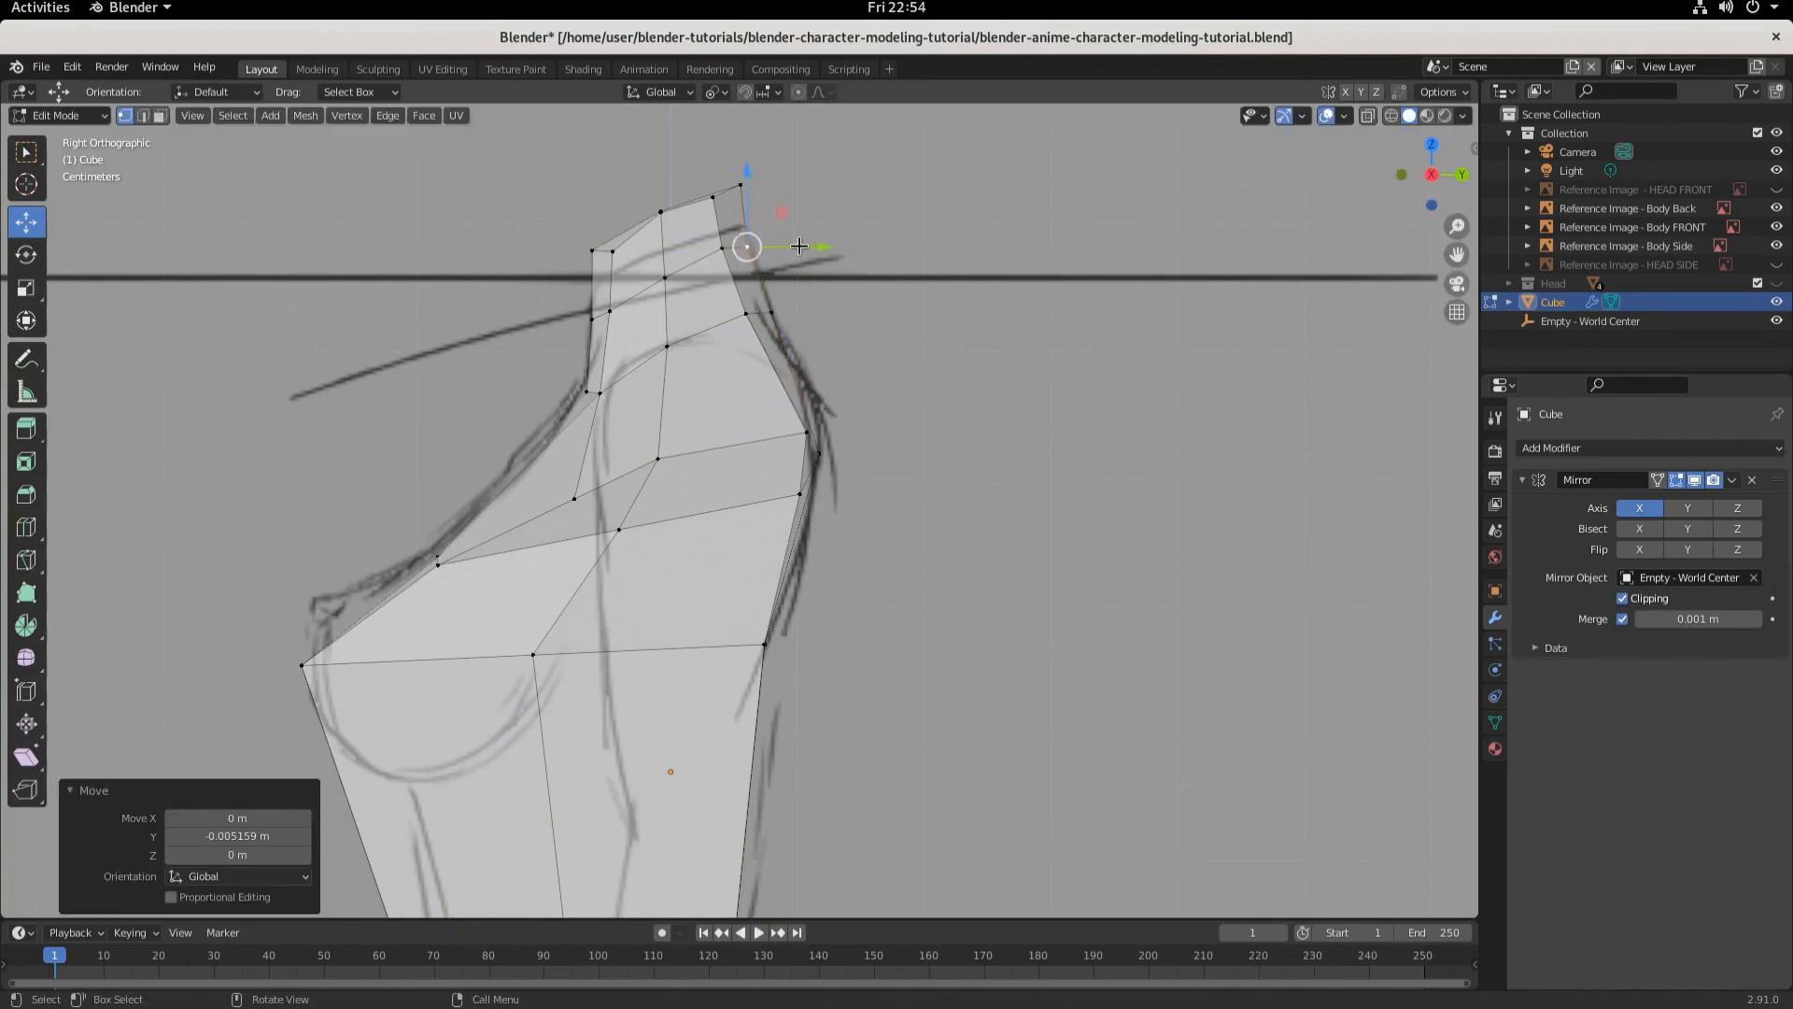
- Raise the neck's top outer front vertex about 0.009 m and its top outer back vertex about 0.0015 m along Z
click(609, 255)
drag(612, 181, 614, 166)
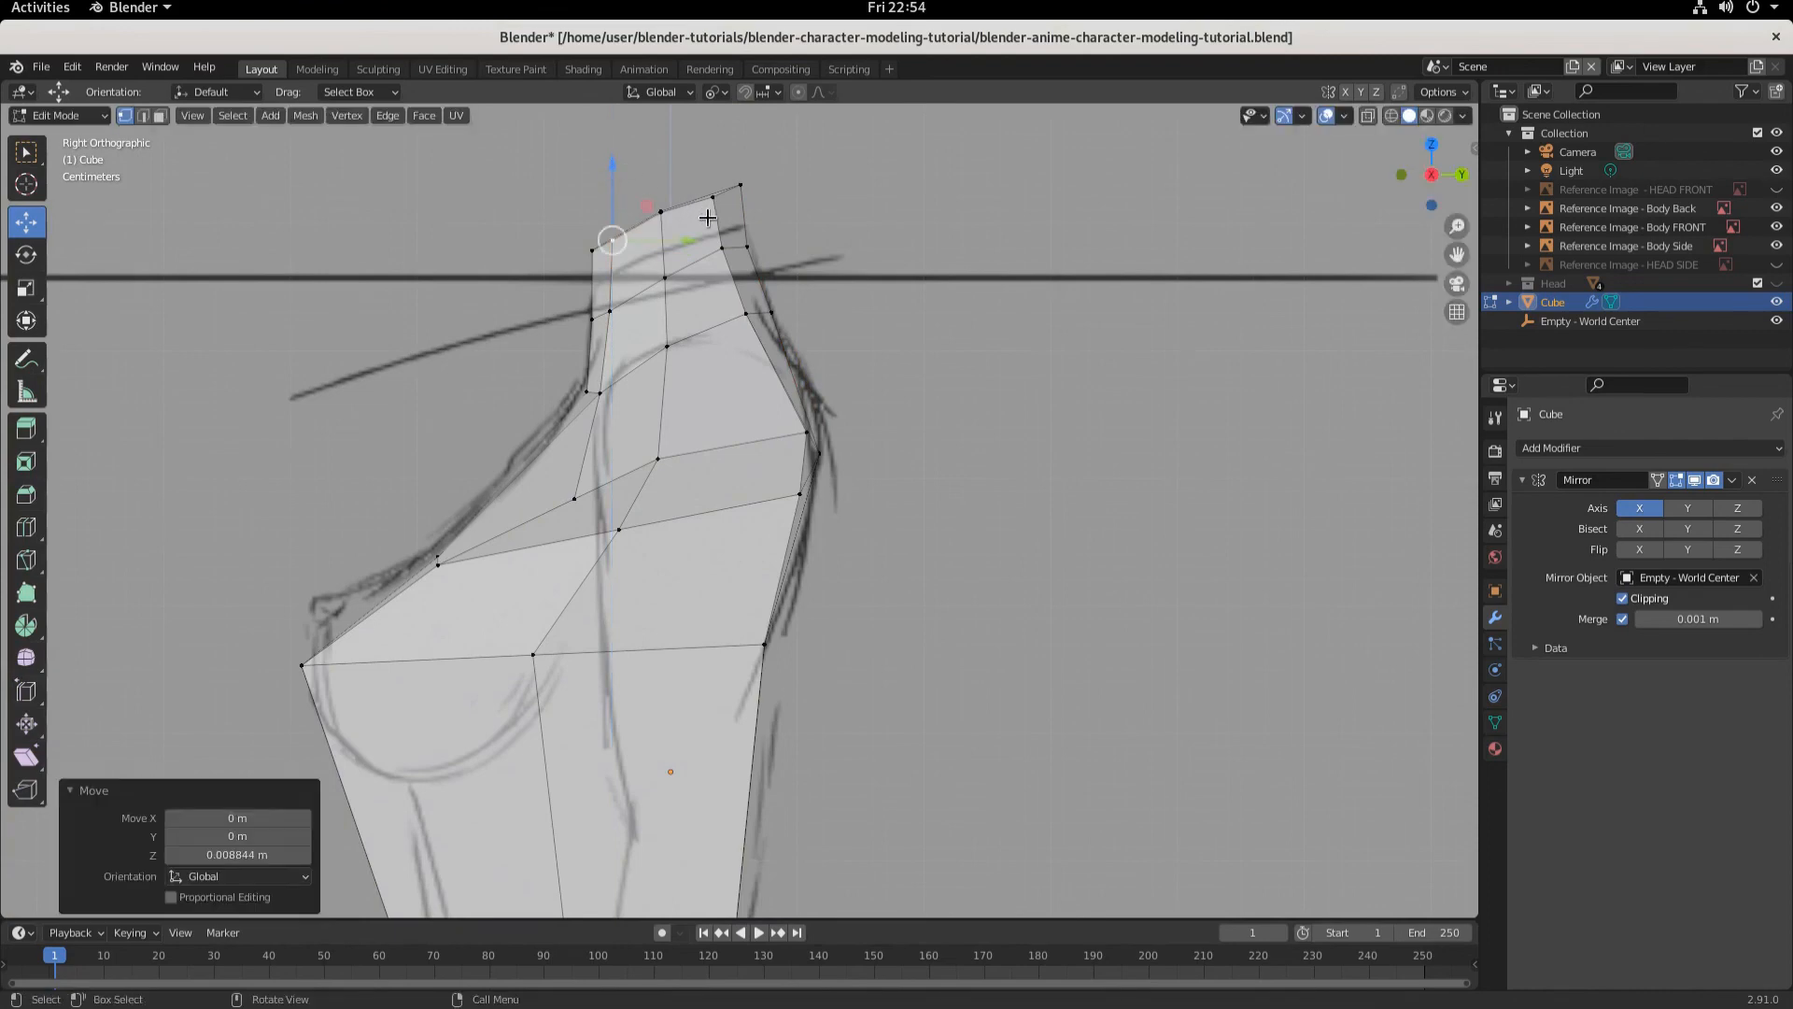
click(712, 197)
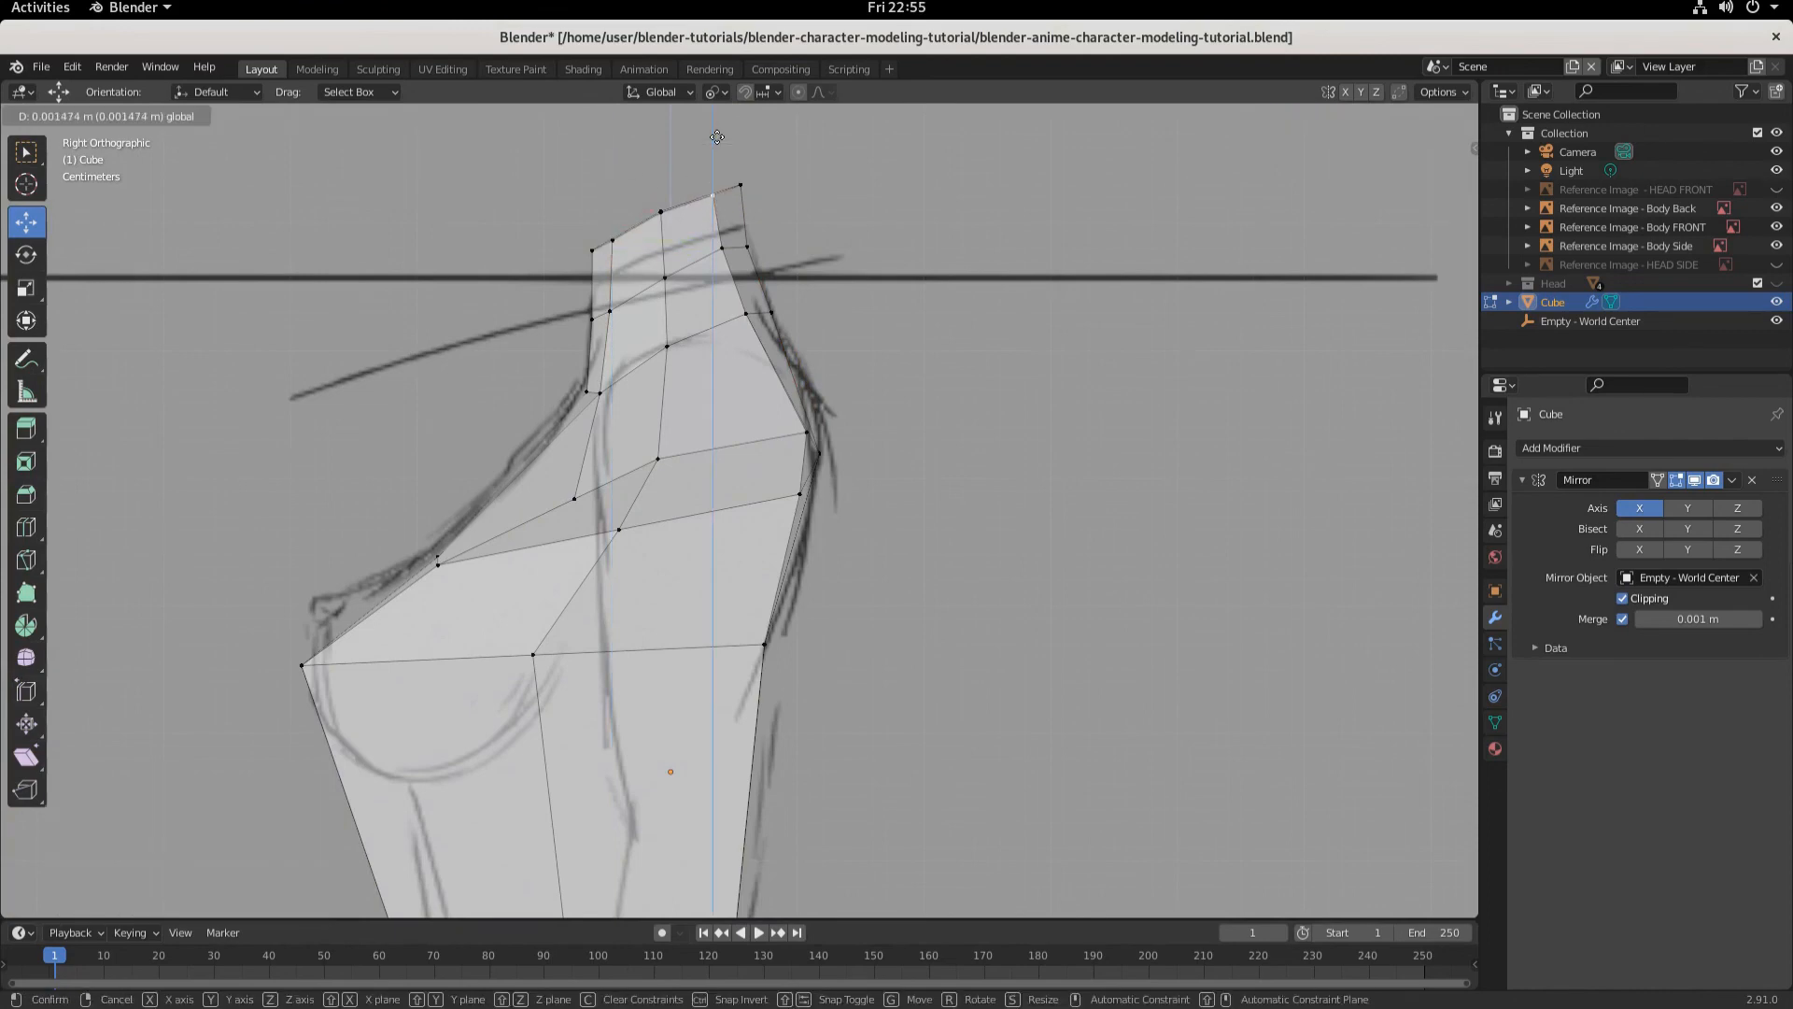
click(717, 138)
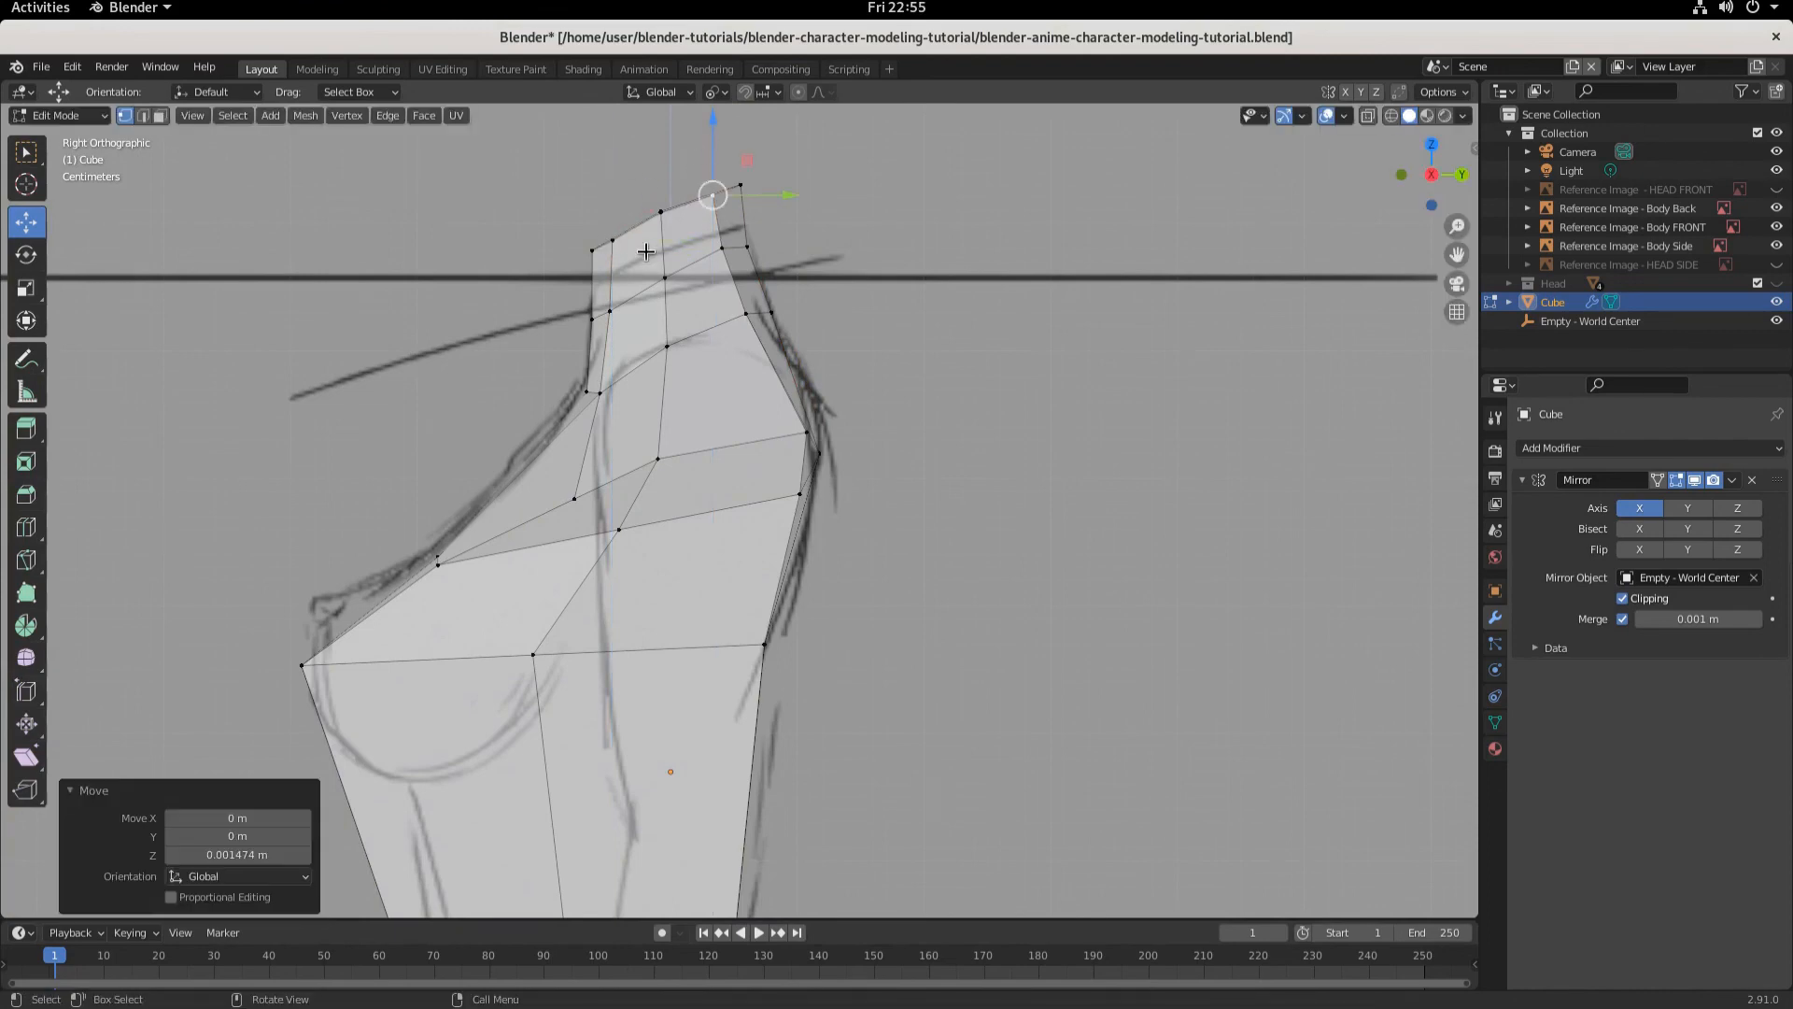
- Adjust the neck's top side vertex along Y and move the mid-height outer back vertex about 0.011 m forward along Y
click(662, 219)
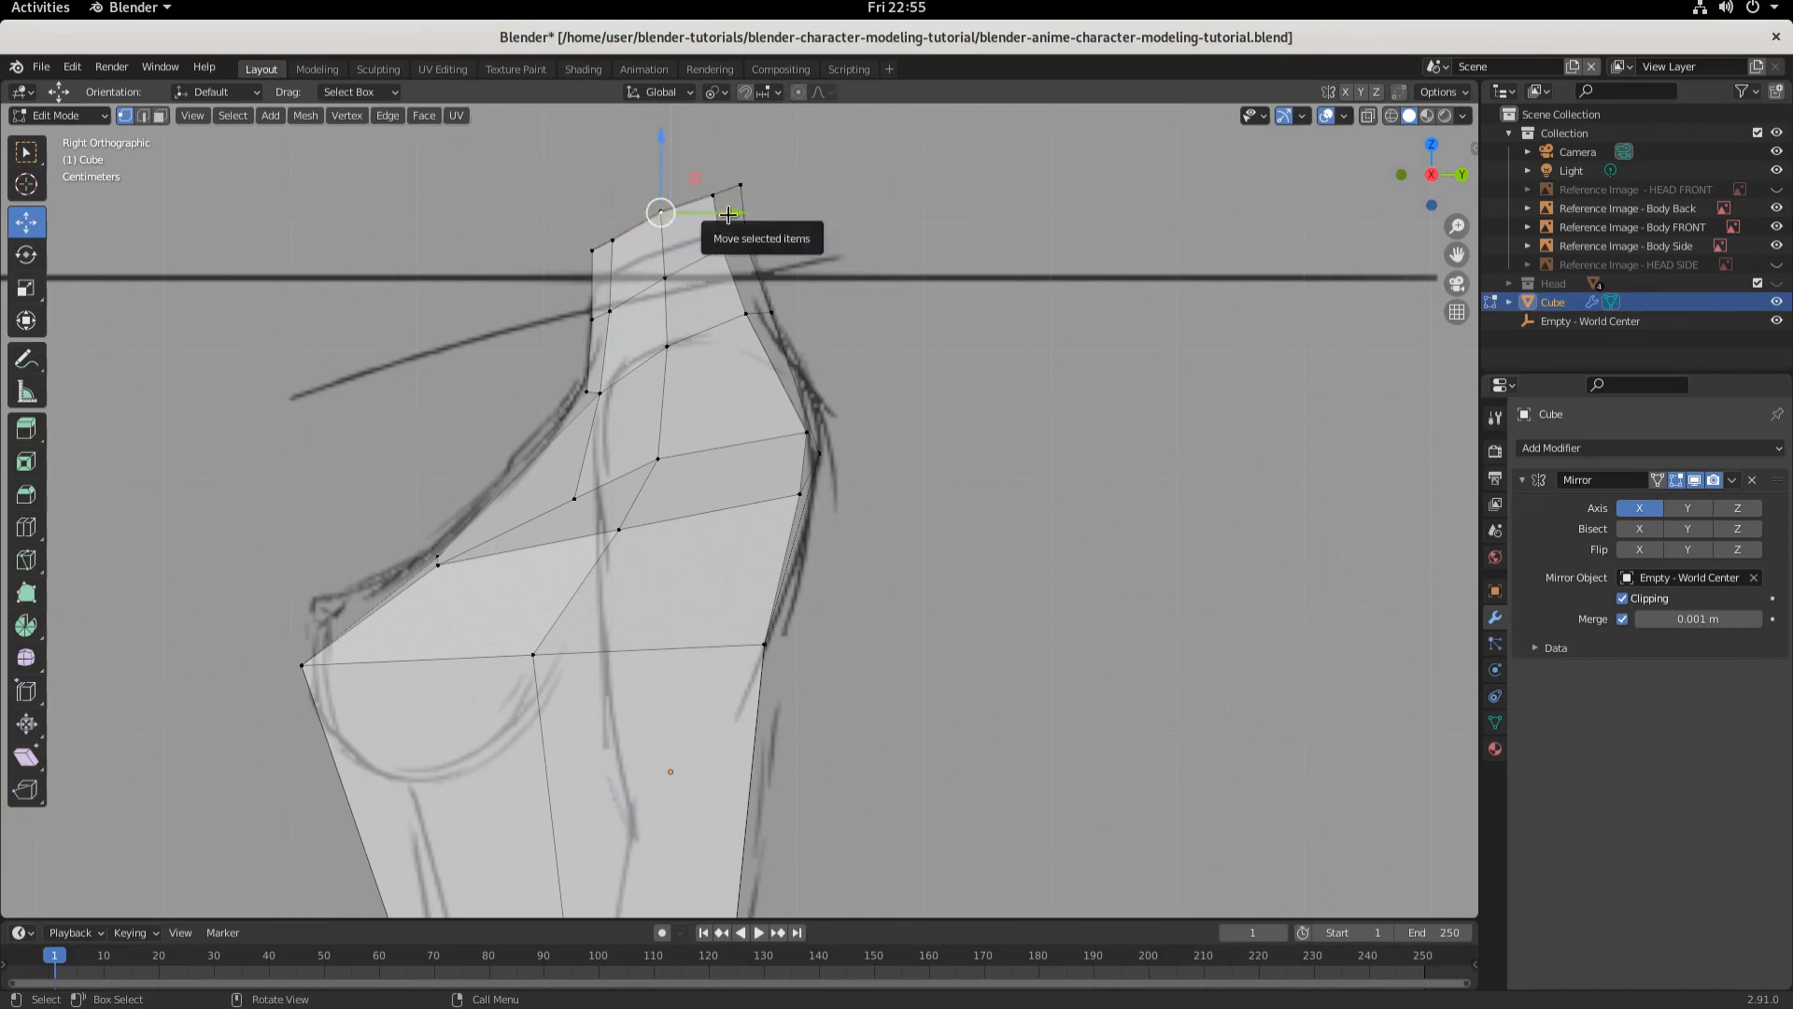
drag(725, 215, 740, 251)
click(724, 252)
middle_drag(733, 201, 957, 401)
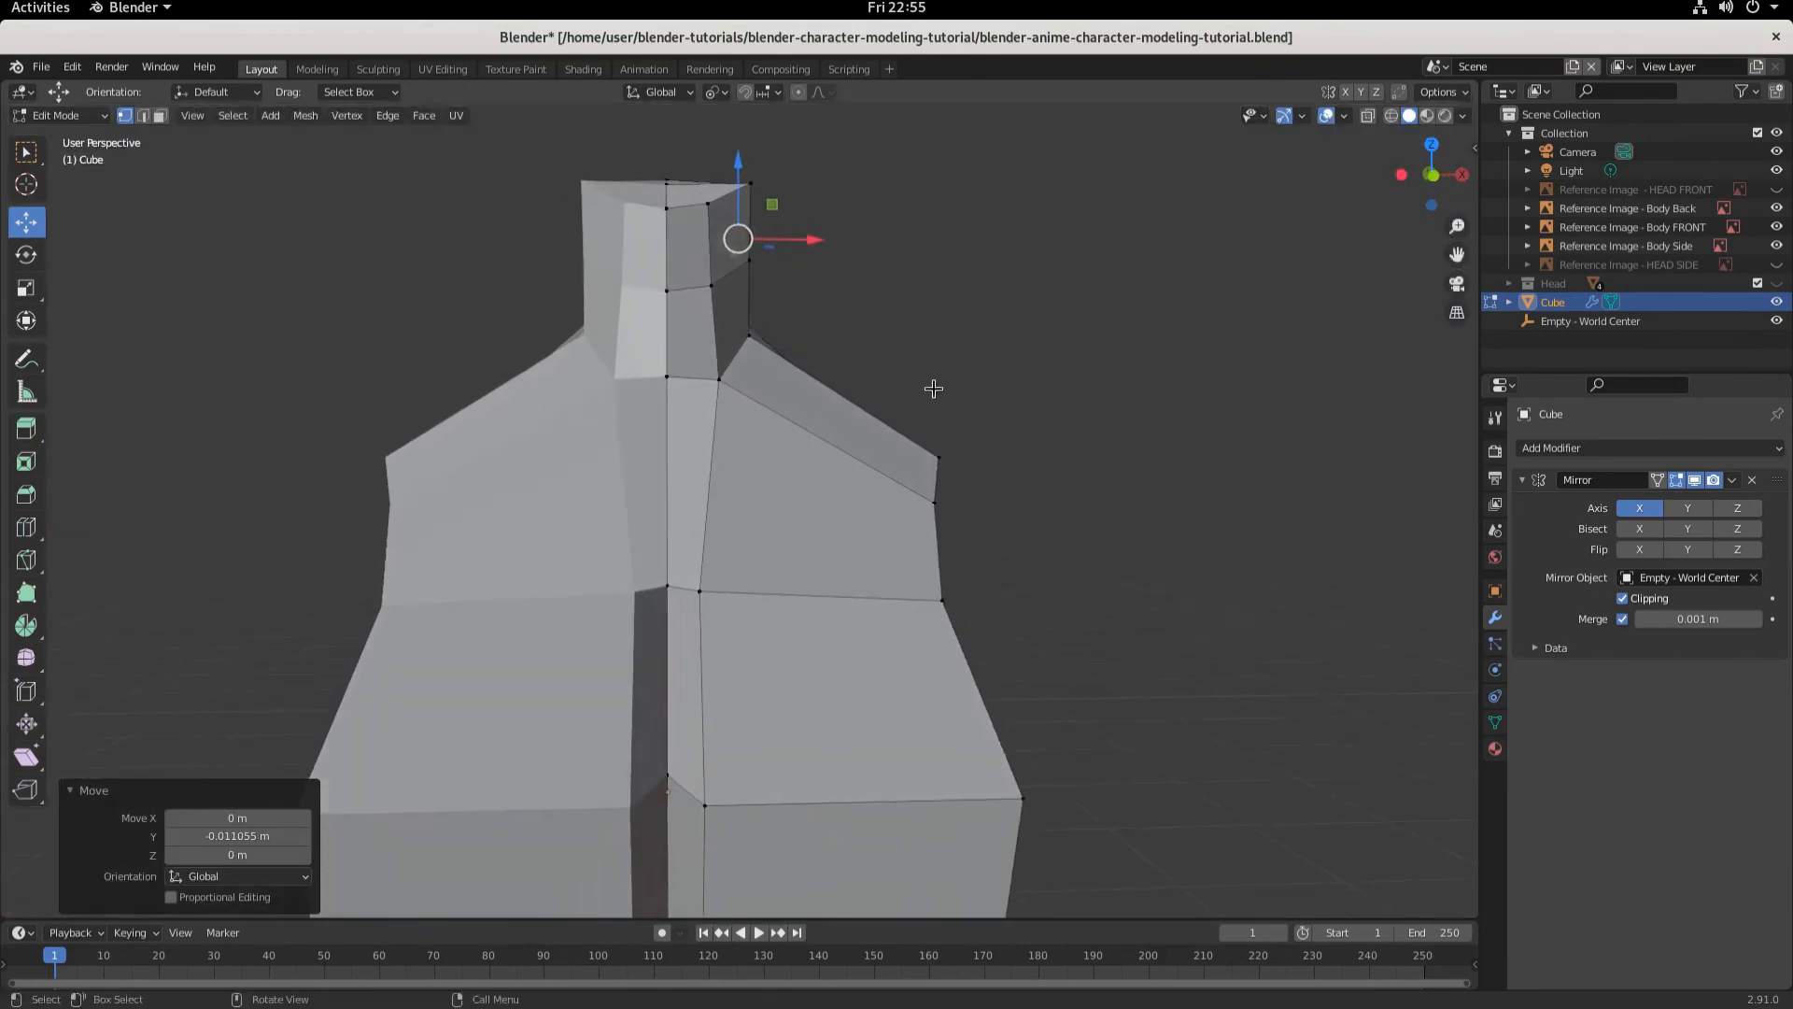
- Check the neck and torso against the front body reference and save the file
key(KP_1)
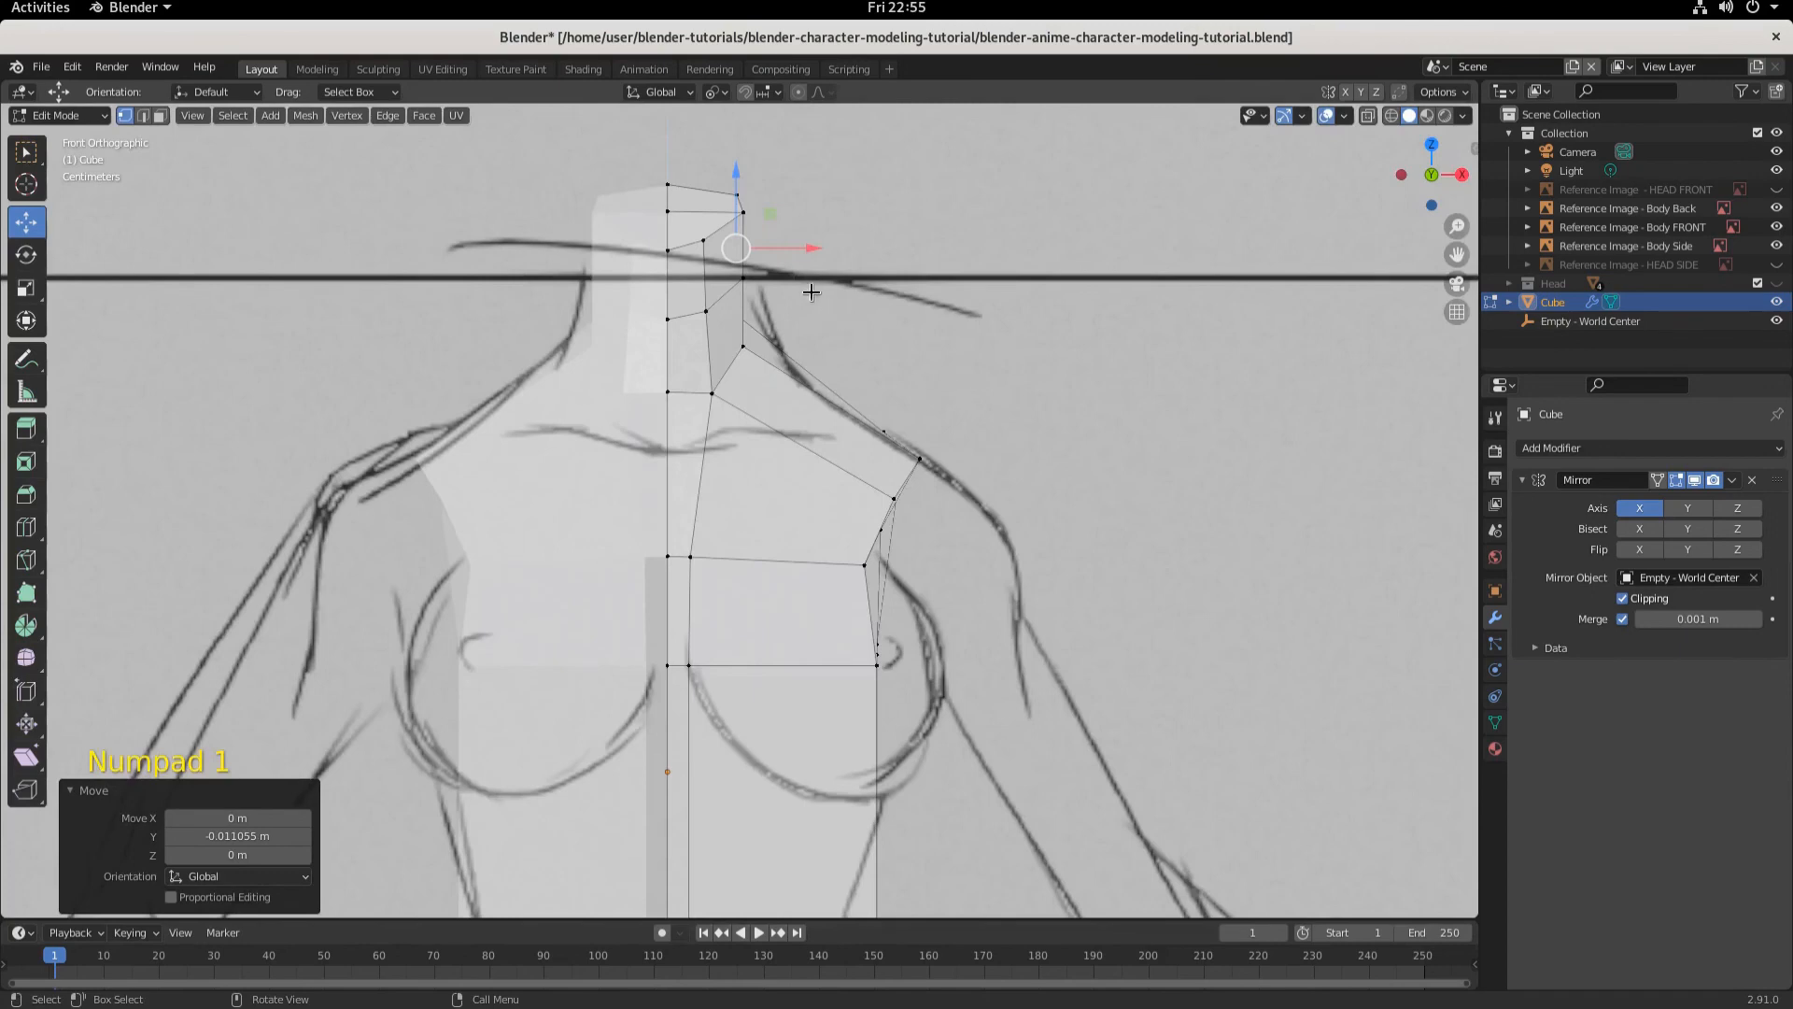
scroll(707, 287, down, 5)
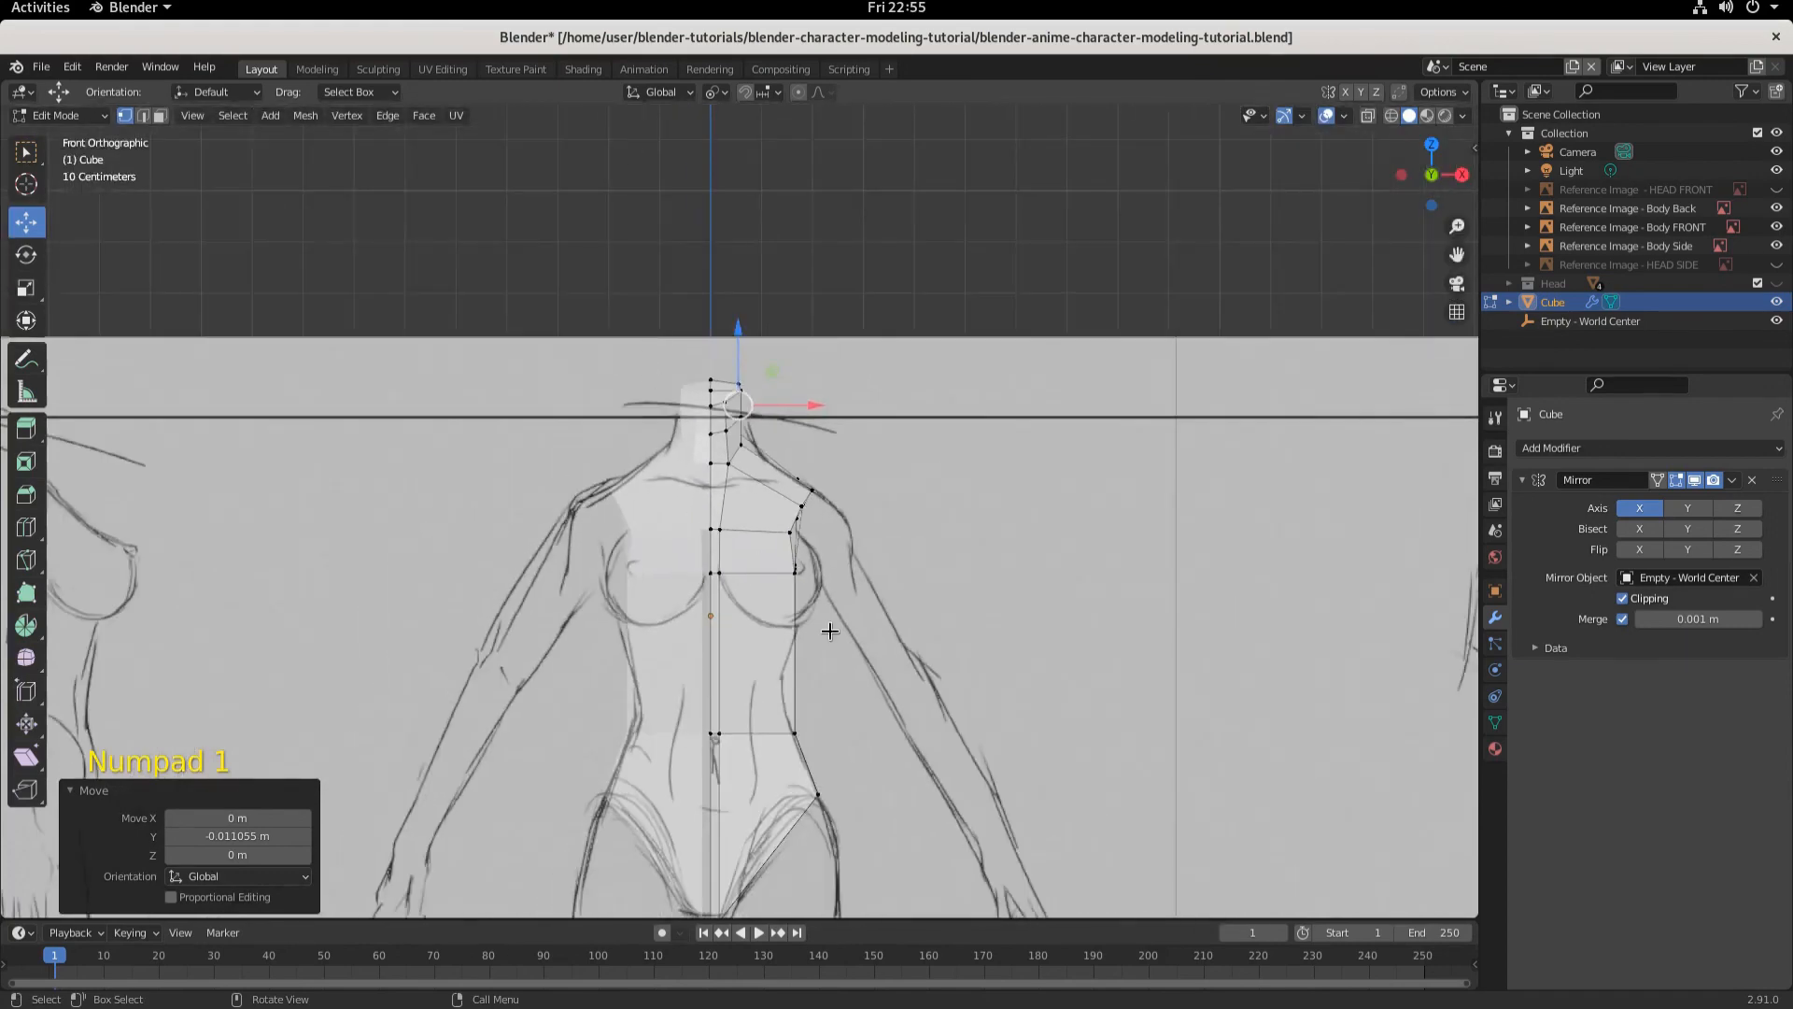
scroll(830, 681, up, 4)
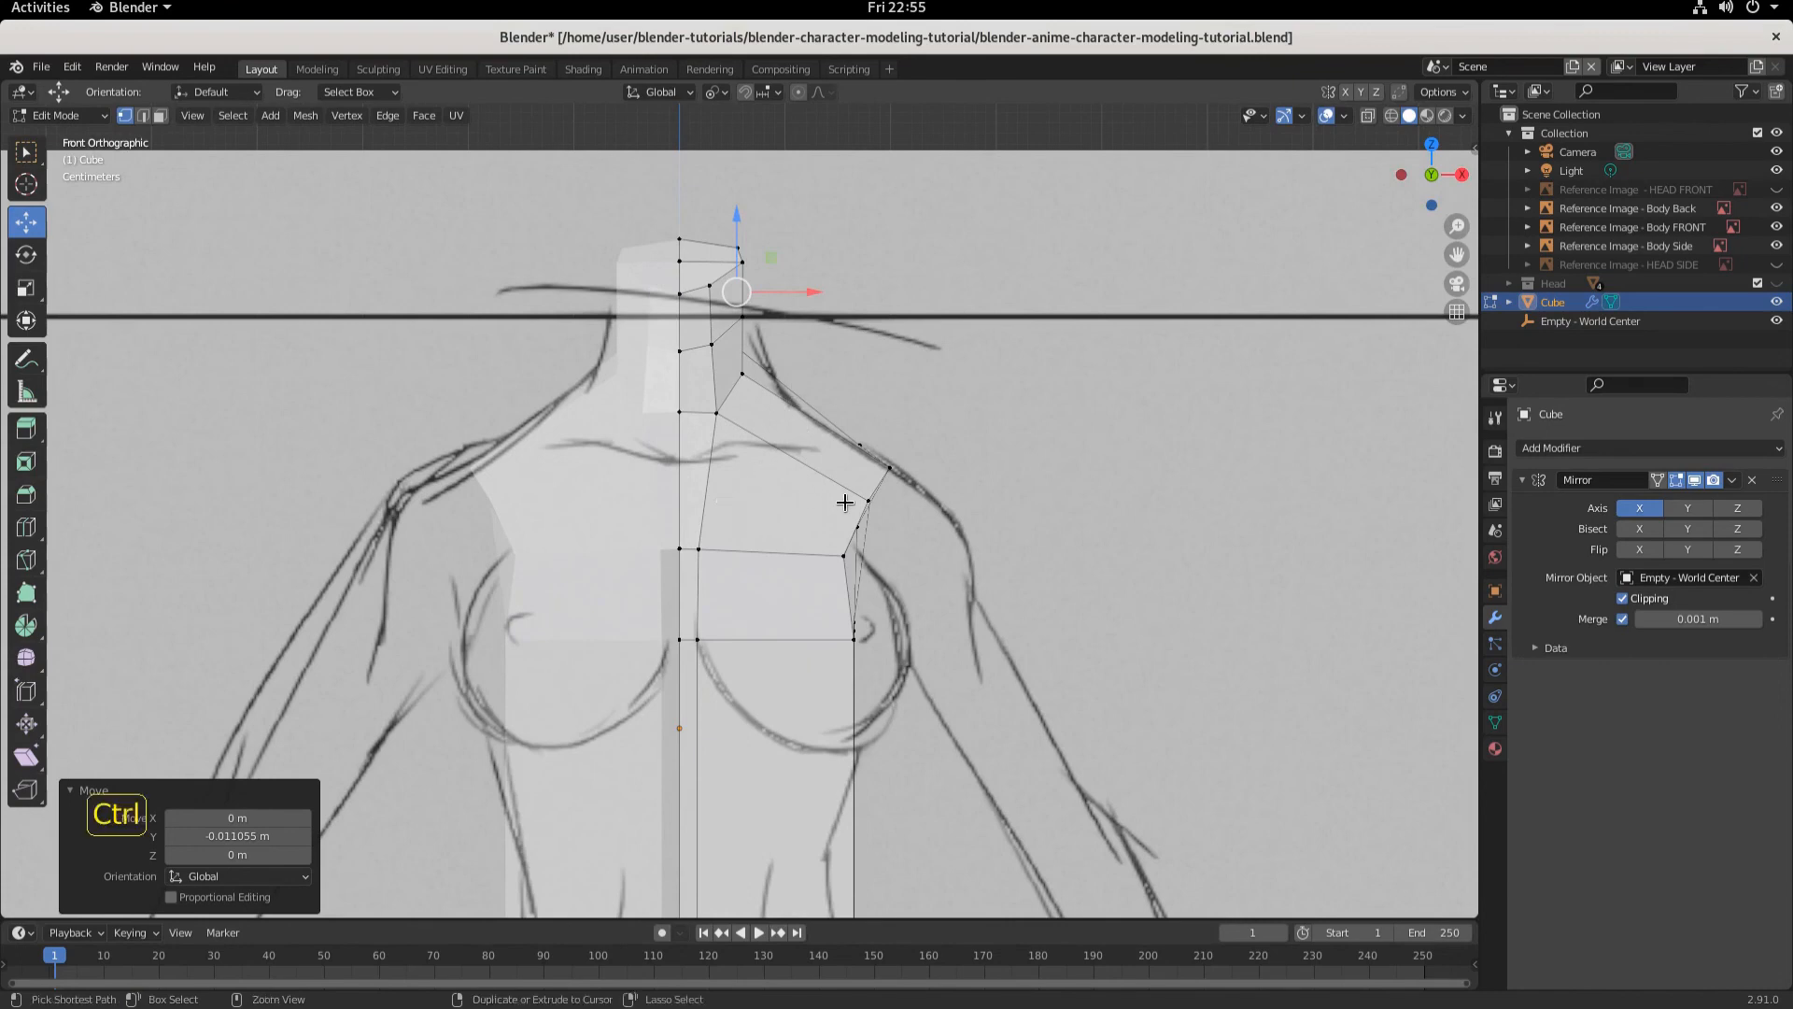
key(ctrl+s)
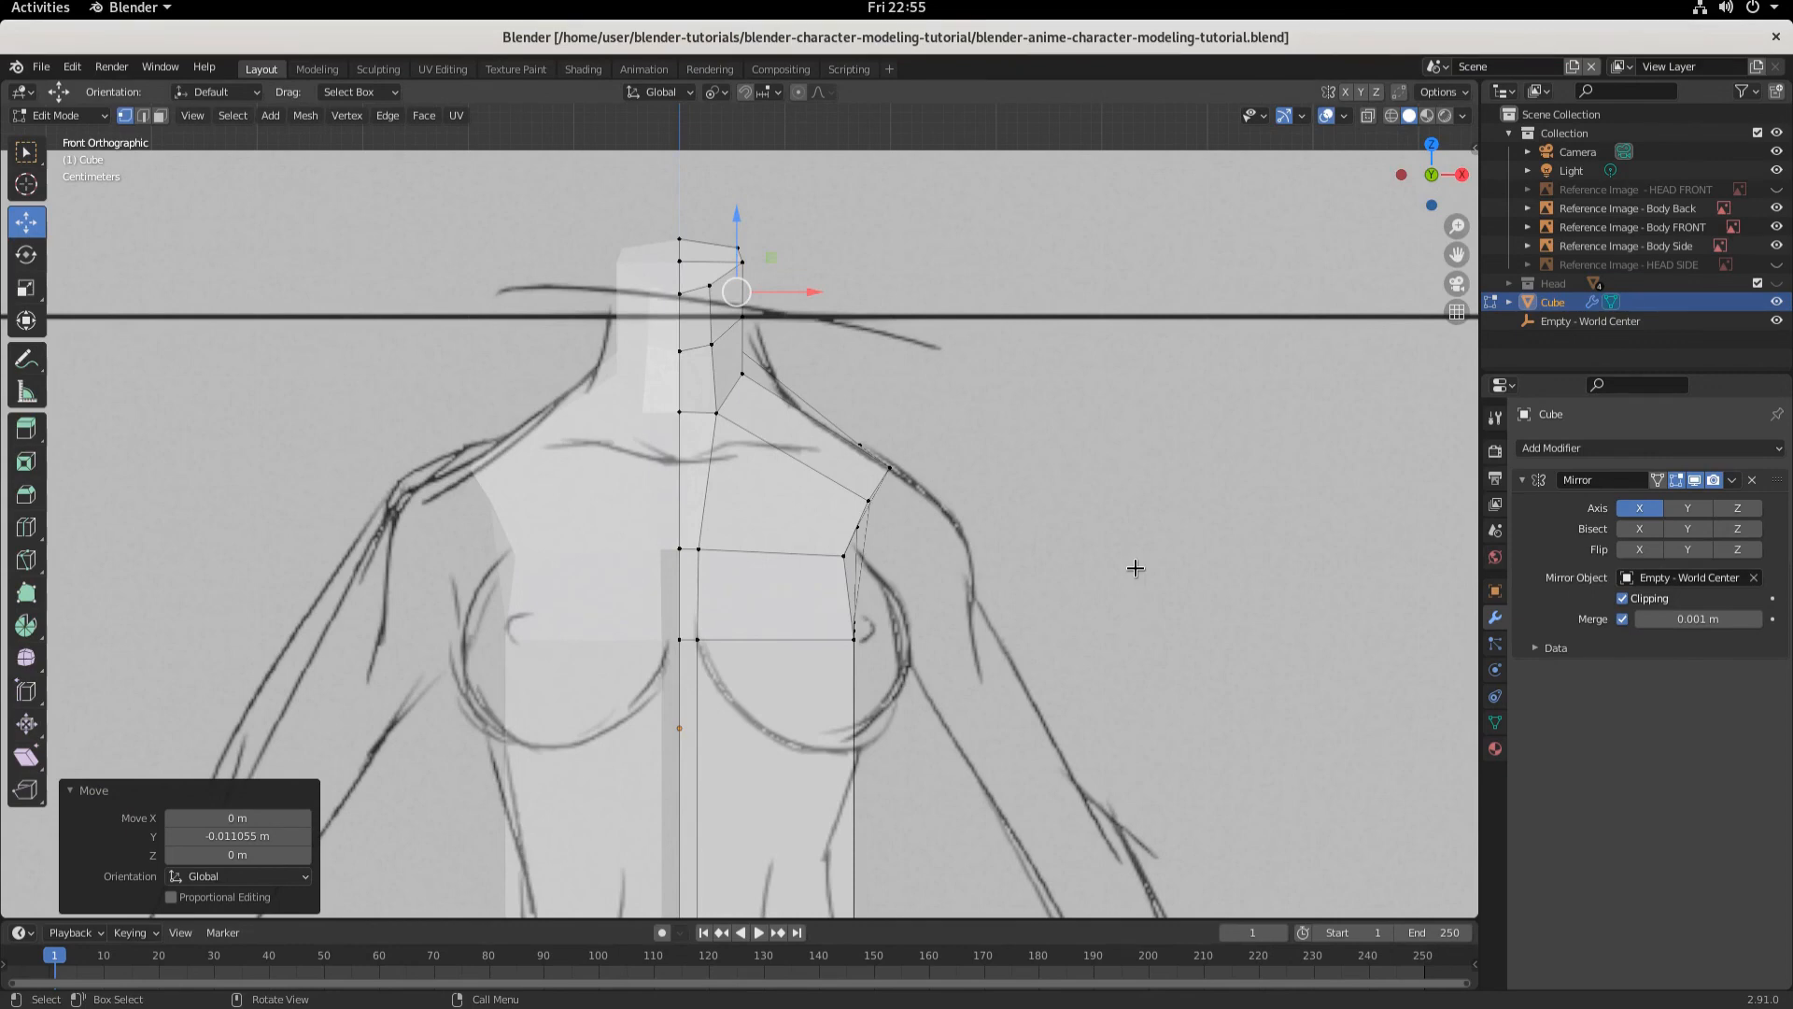
- Preview the torso in Material Preview shading and return to Solid shading
click(1414, 117)
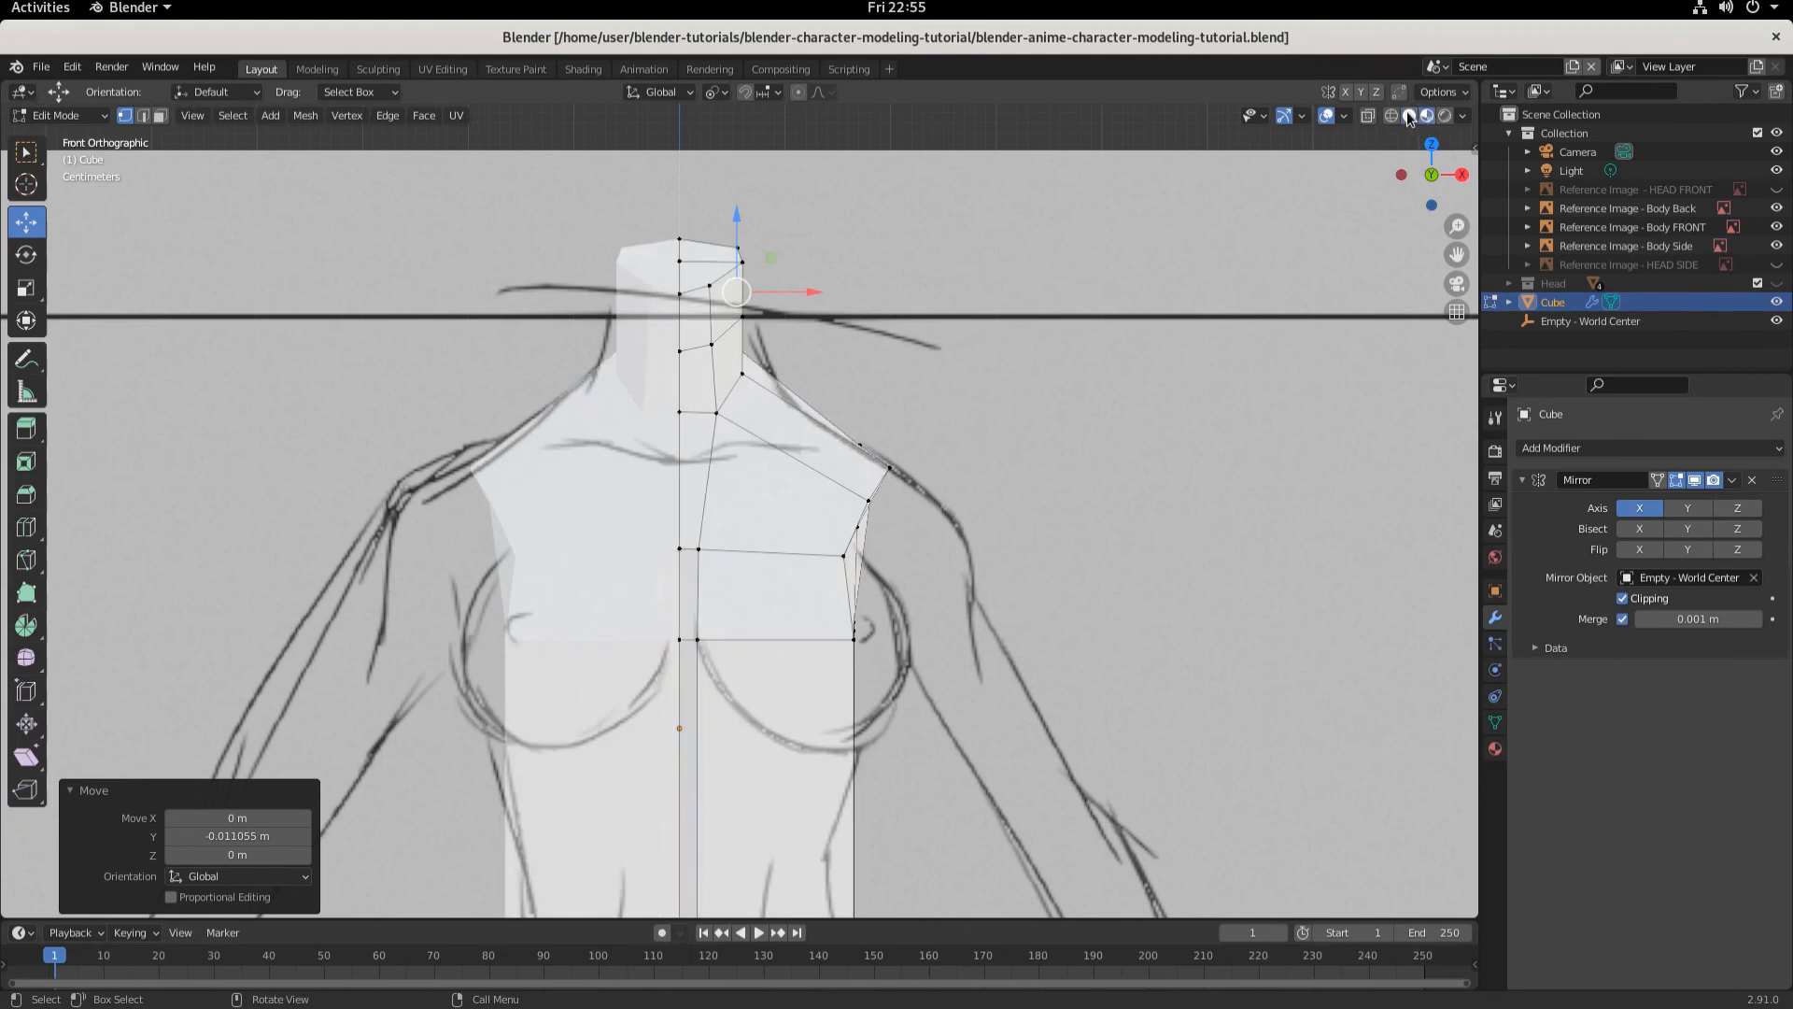
scroll(955, 557, down, 3)
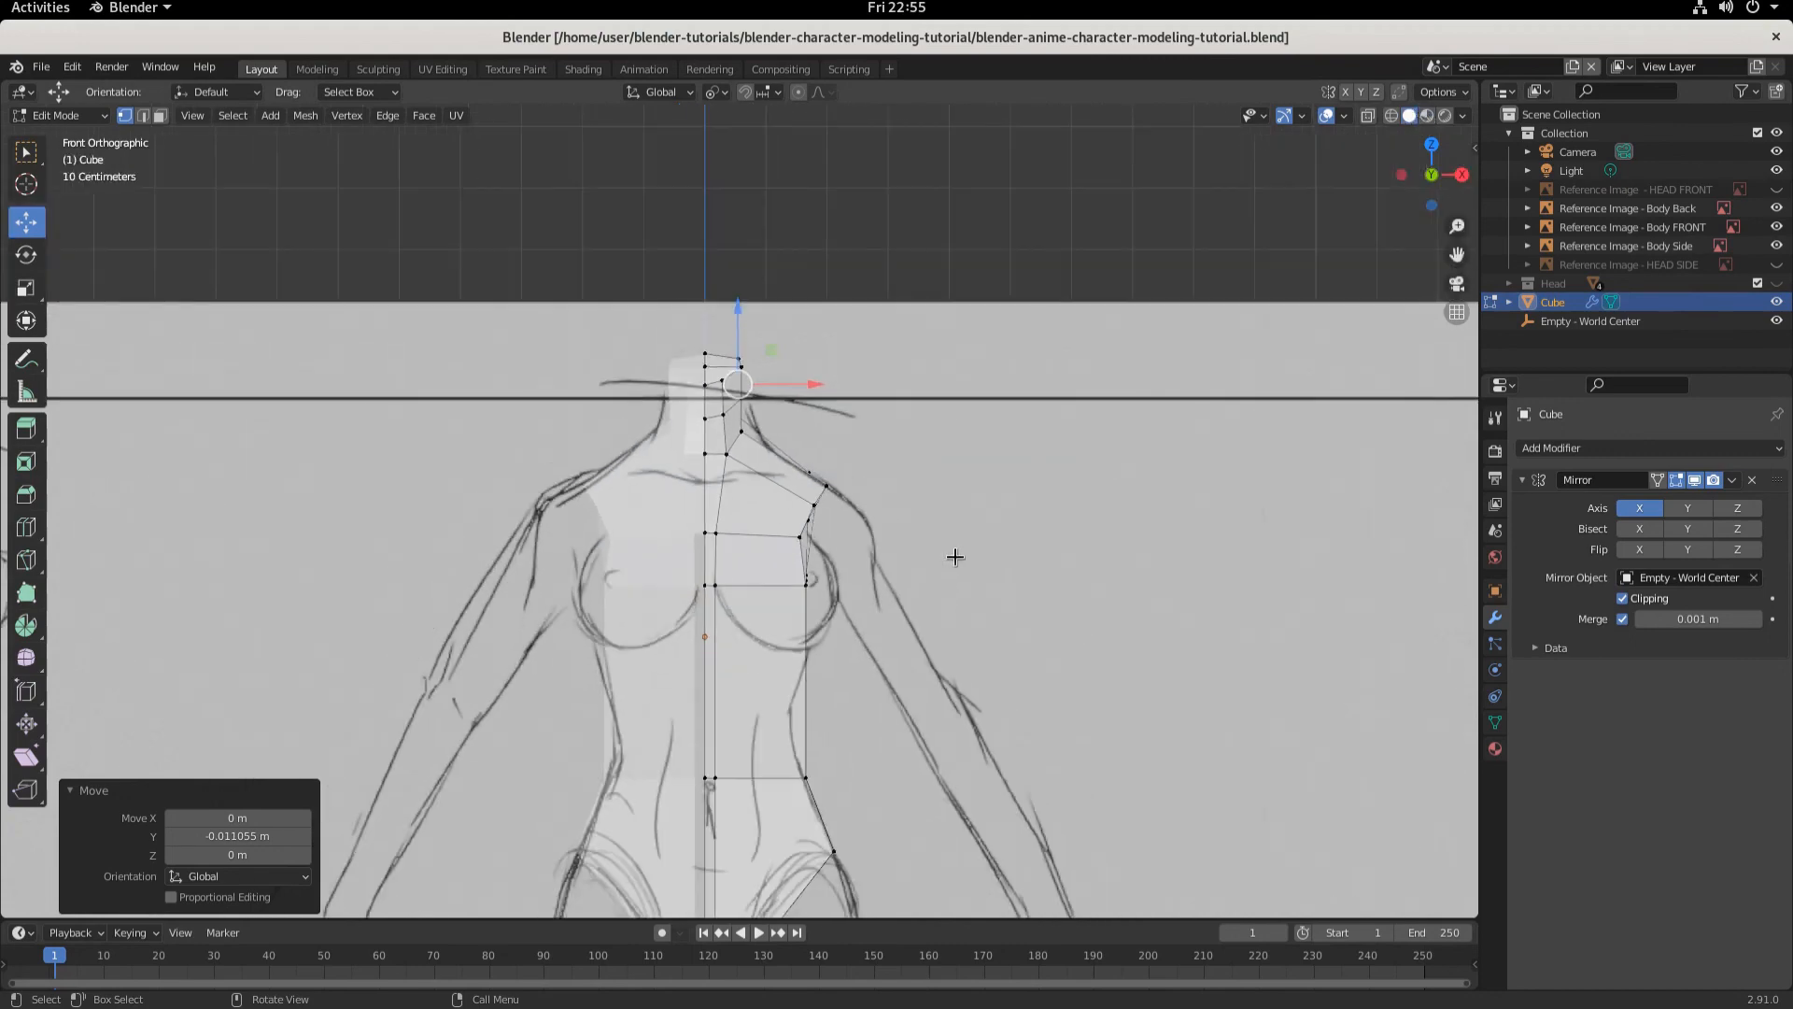
middle_drag(954, 557, 1020, 574)
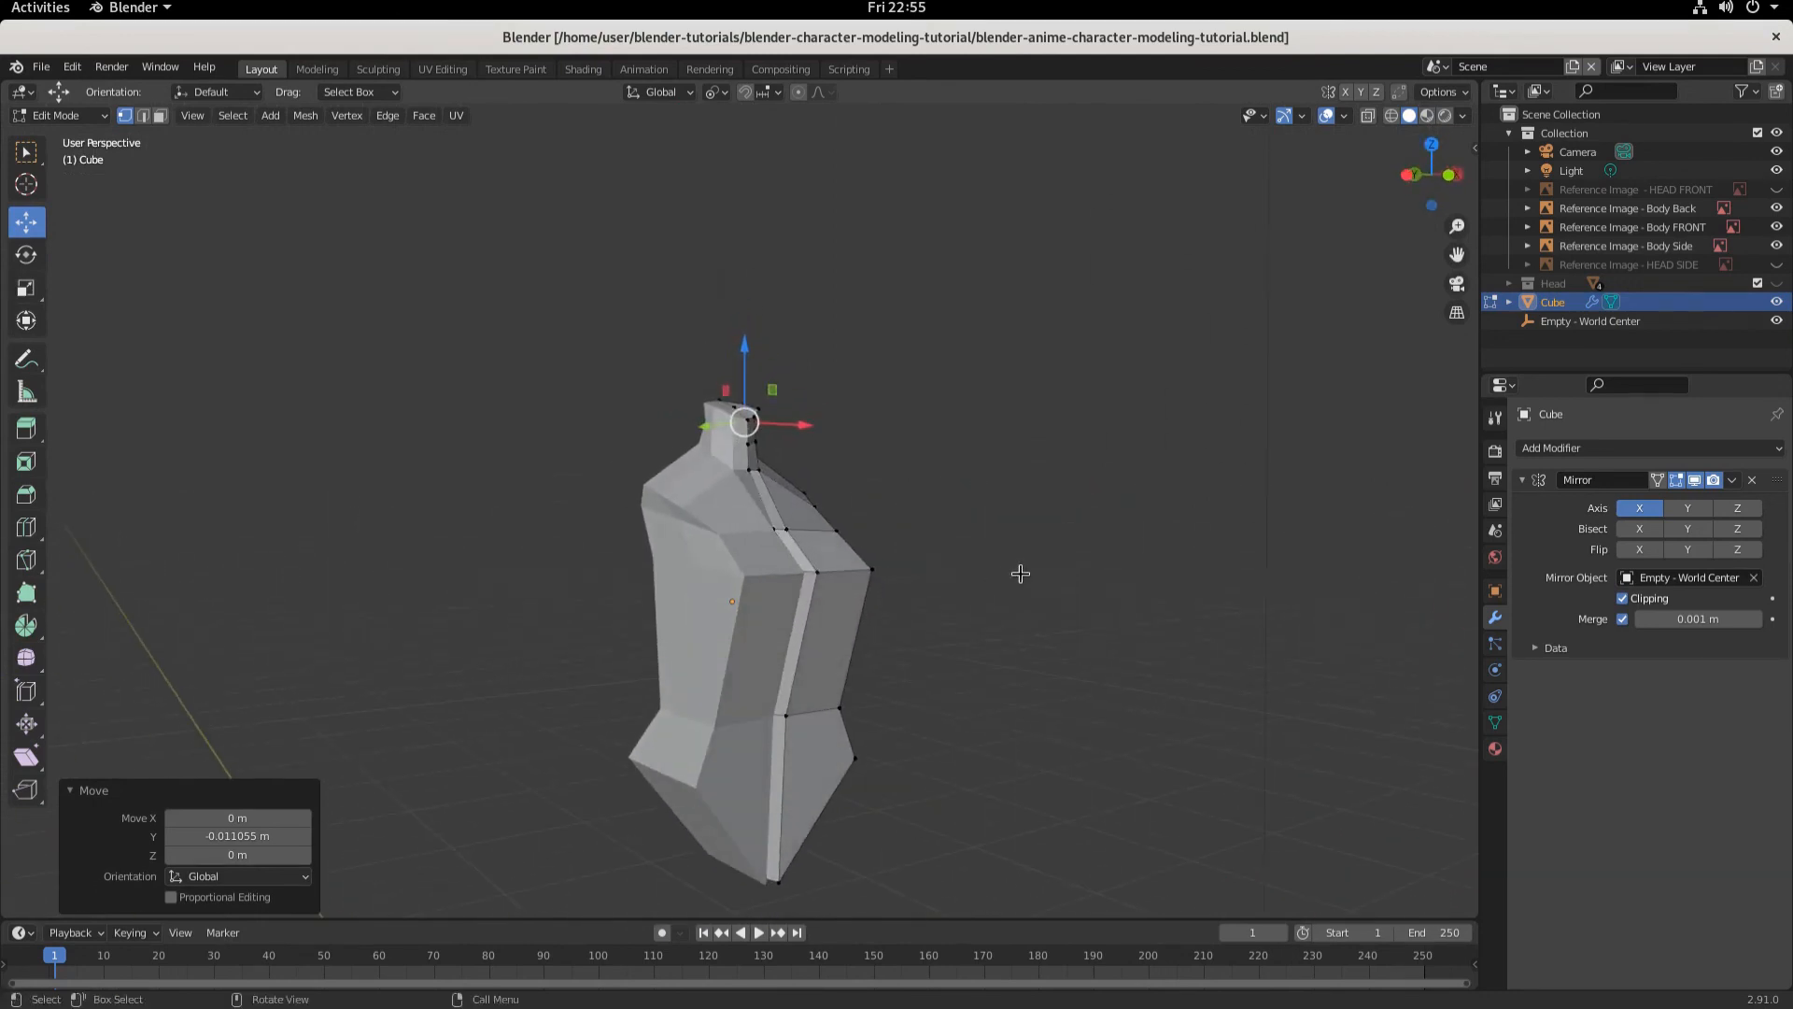
- Show the Head collection to compare it with the torso, and hide it again
click(1777, 284)
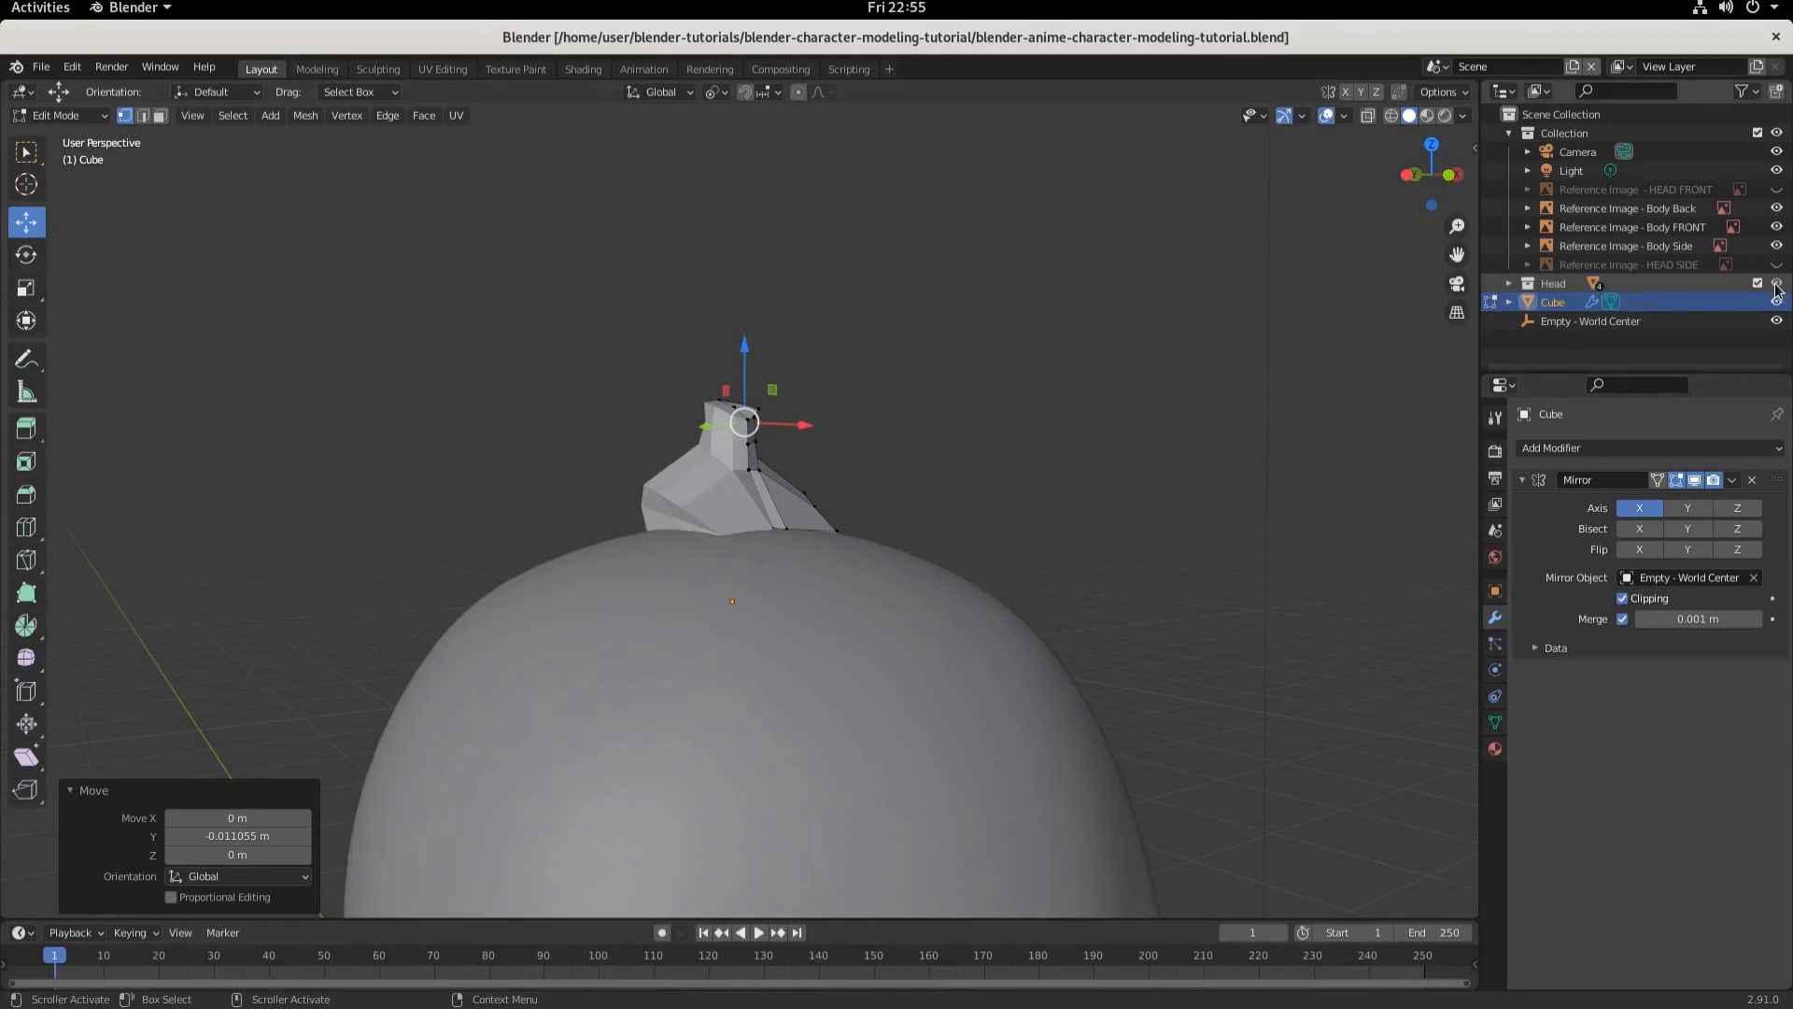
scroll(1308, 524, down, 6)
middle_drag(1119, 559, 1018, 535)
click(1775, 321)
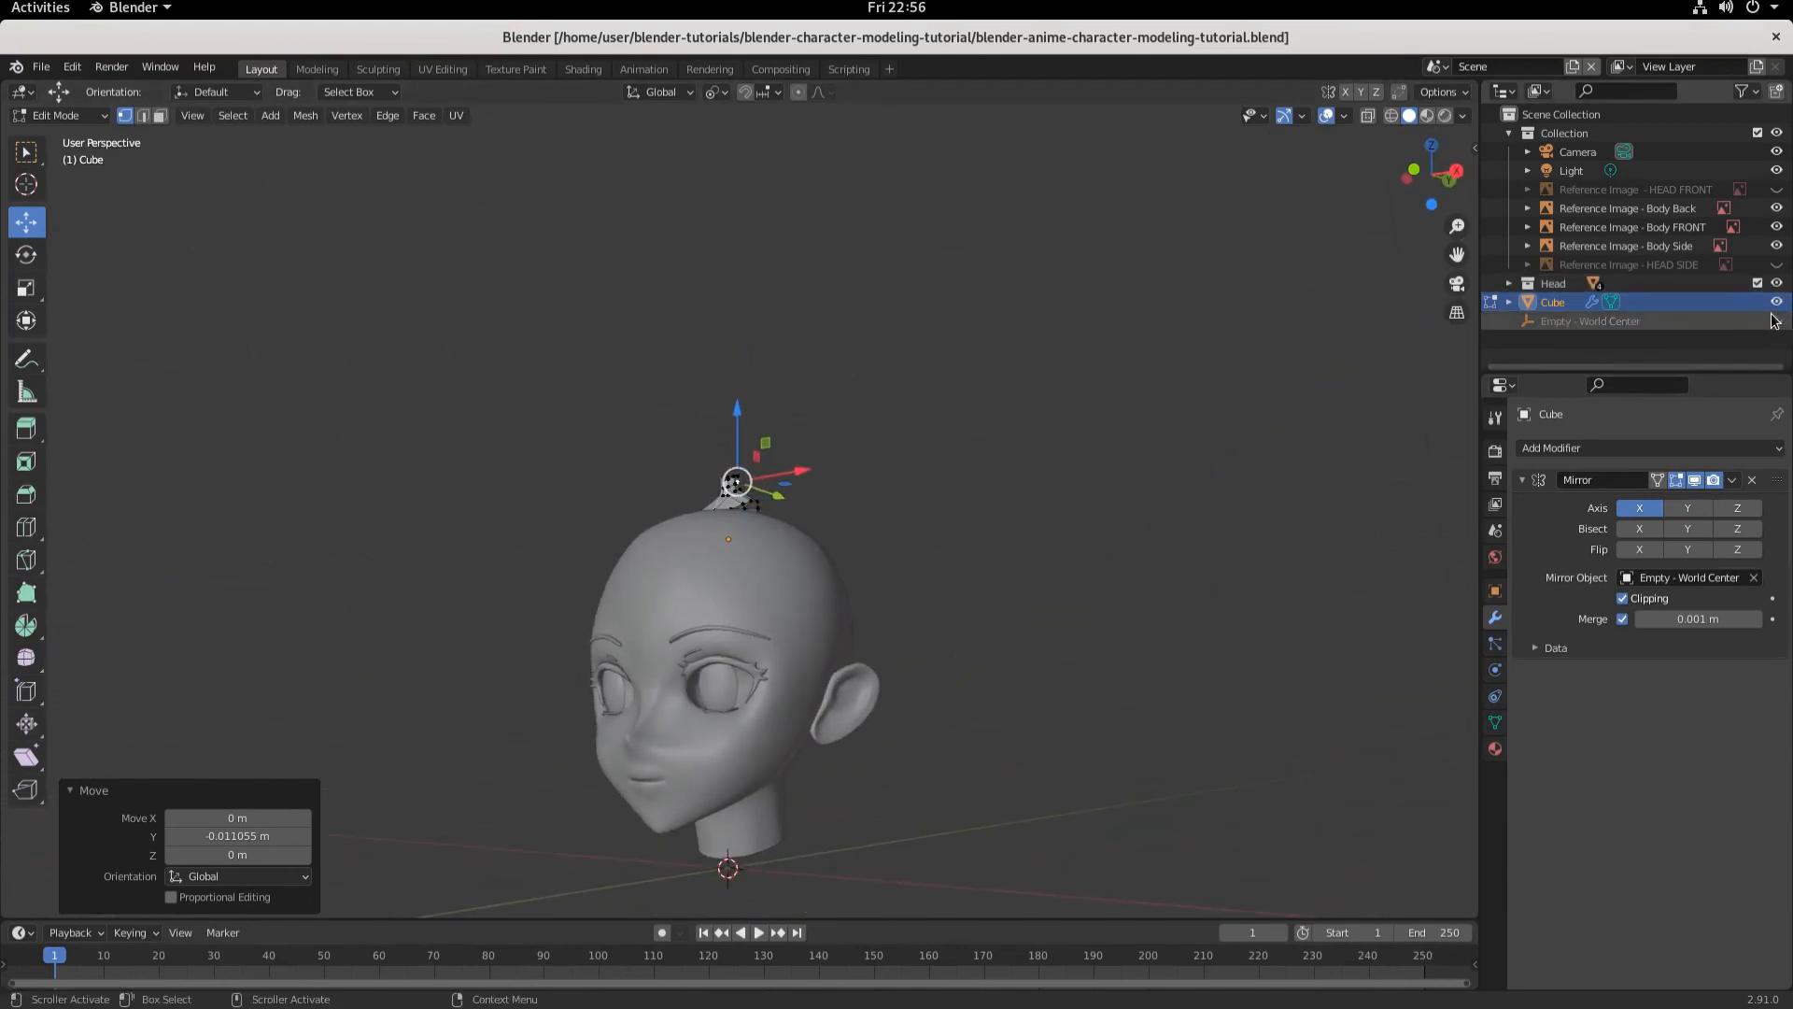
click(1777, 321)
click(1778, 283)
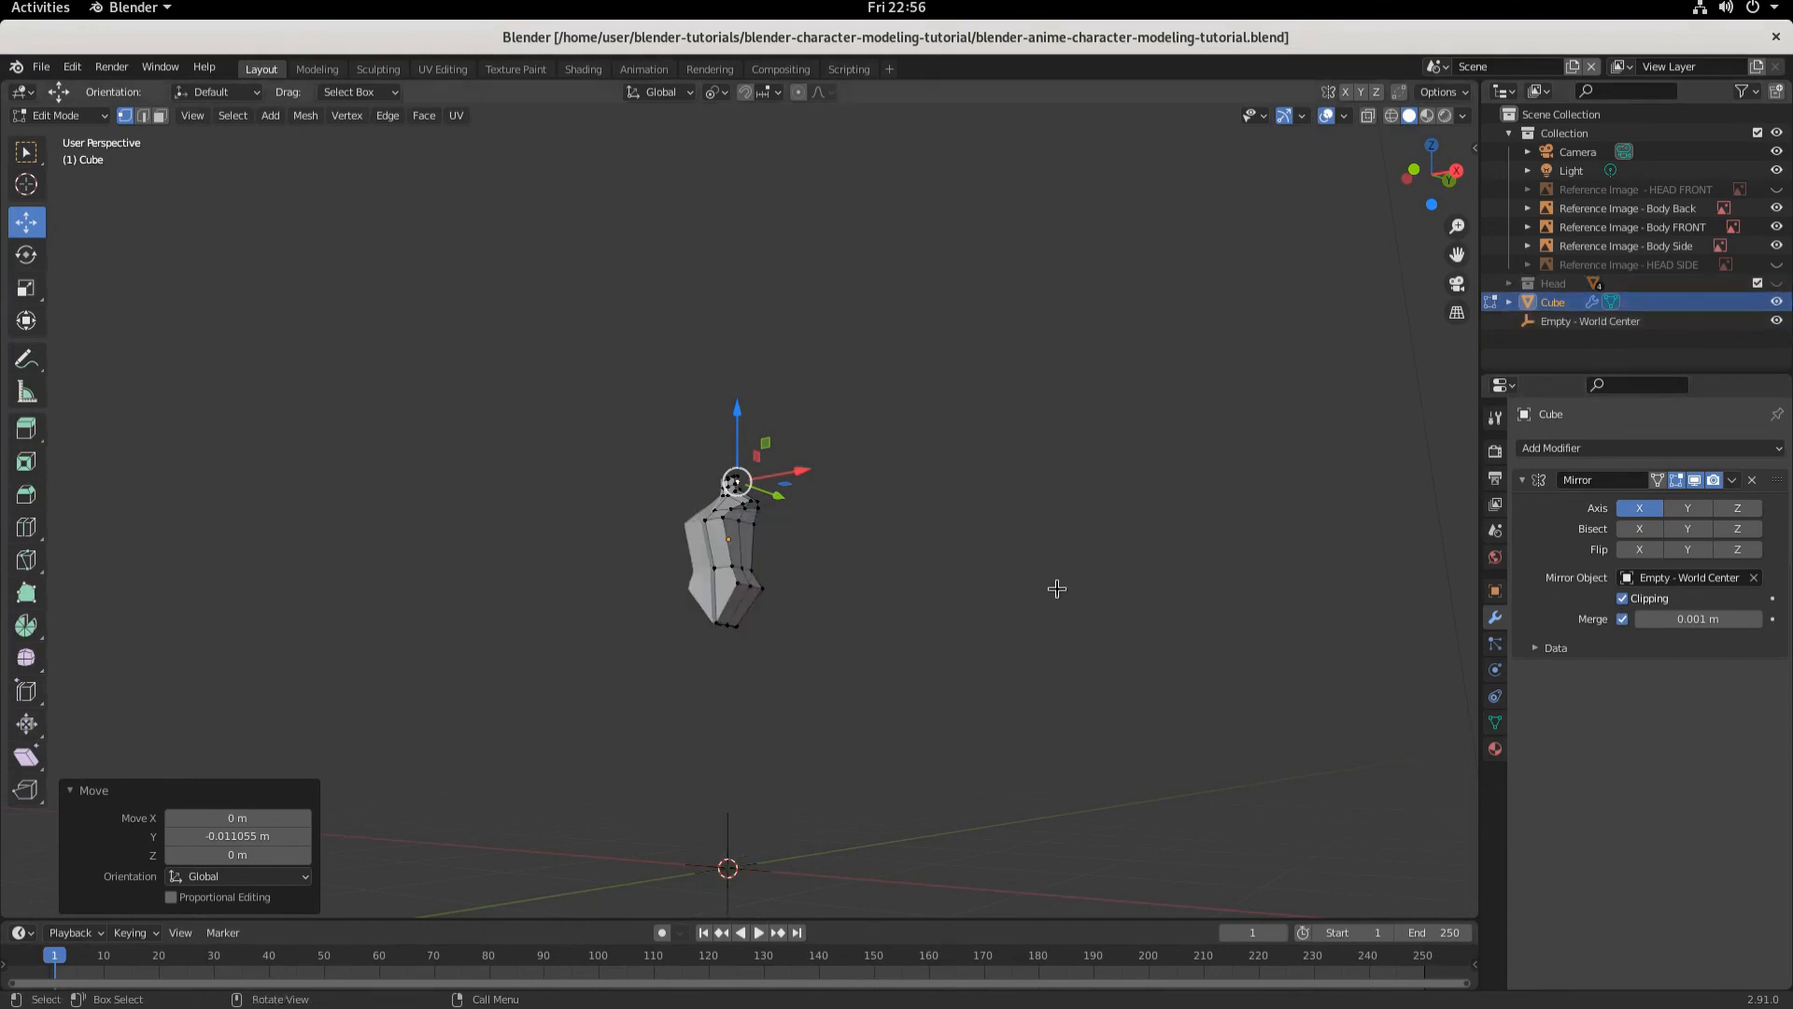
scroll(836, 570, up, 8)
scroll(848, 569, down, 3)
mouse_move(853, 569)
middle_down()
mouse_move(926, 596)
mouse_move(1074, 598)
mouse_move(878, 576)
middle_up()
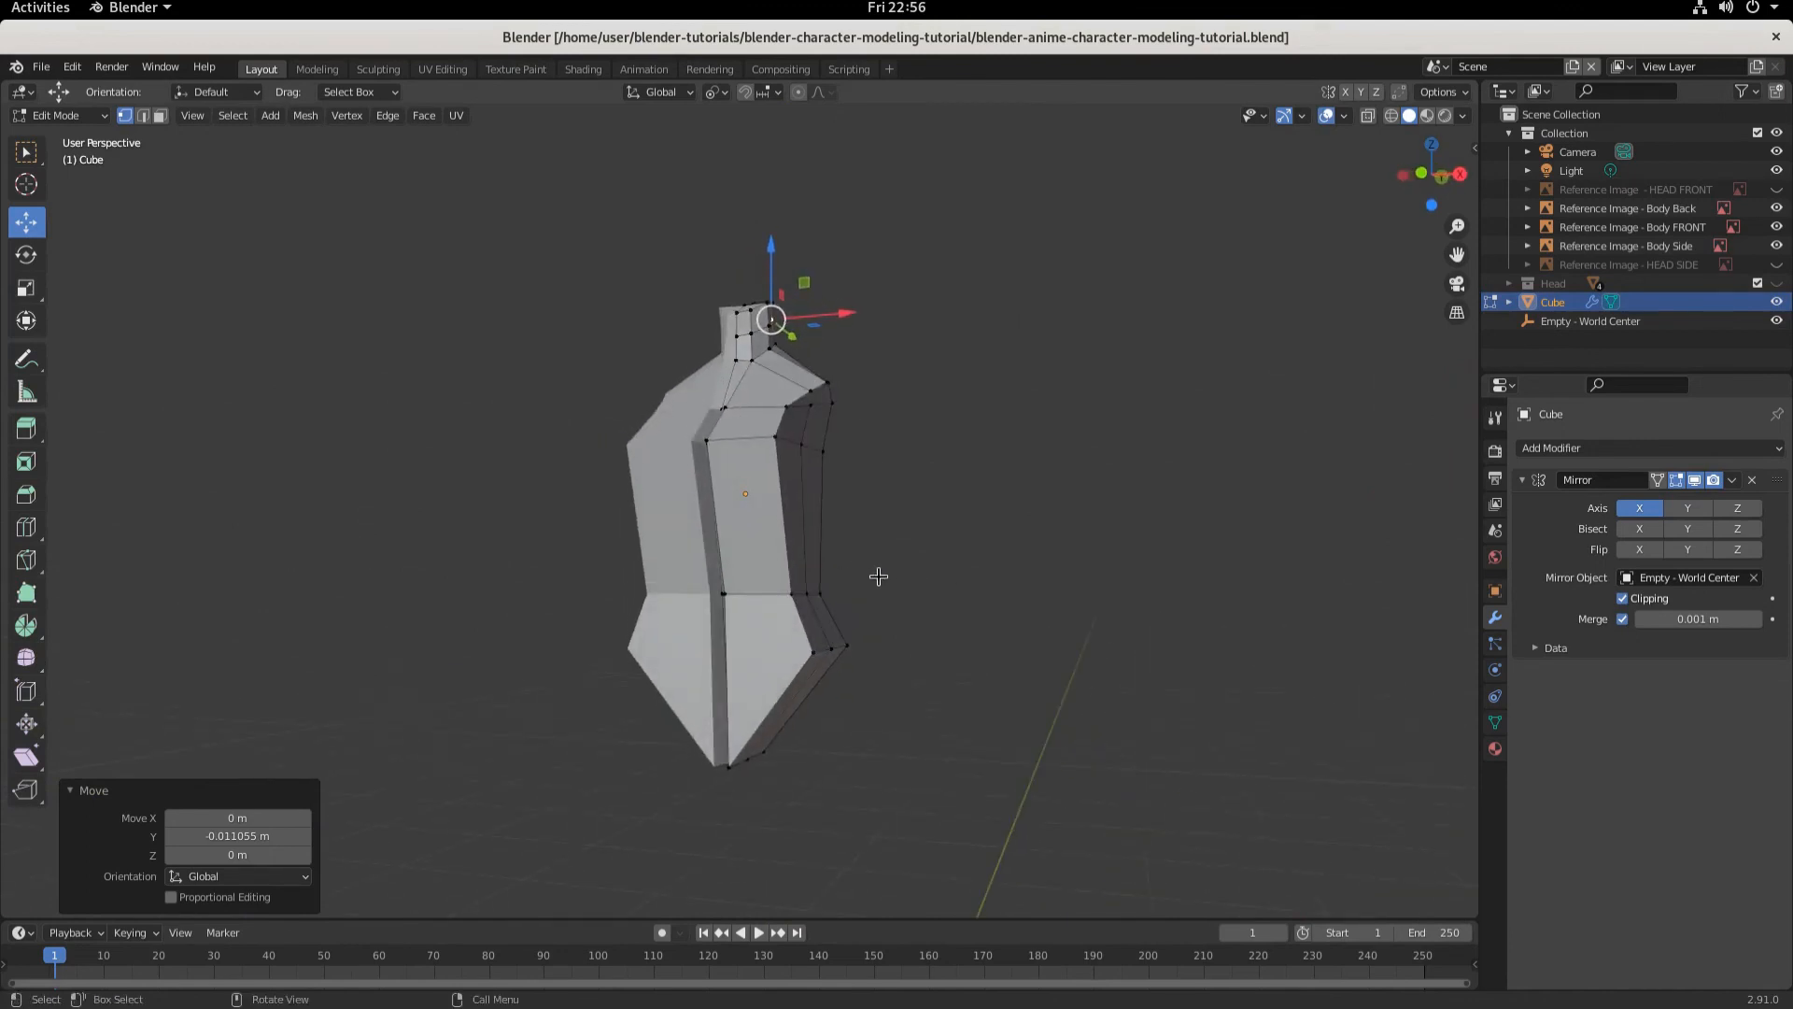